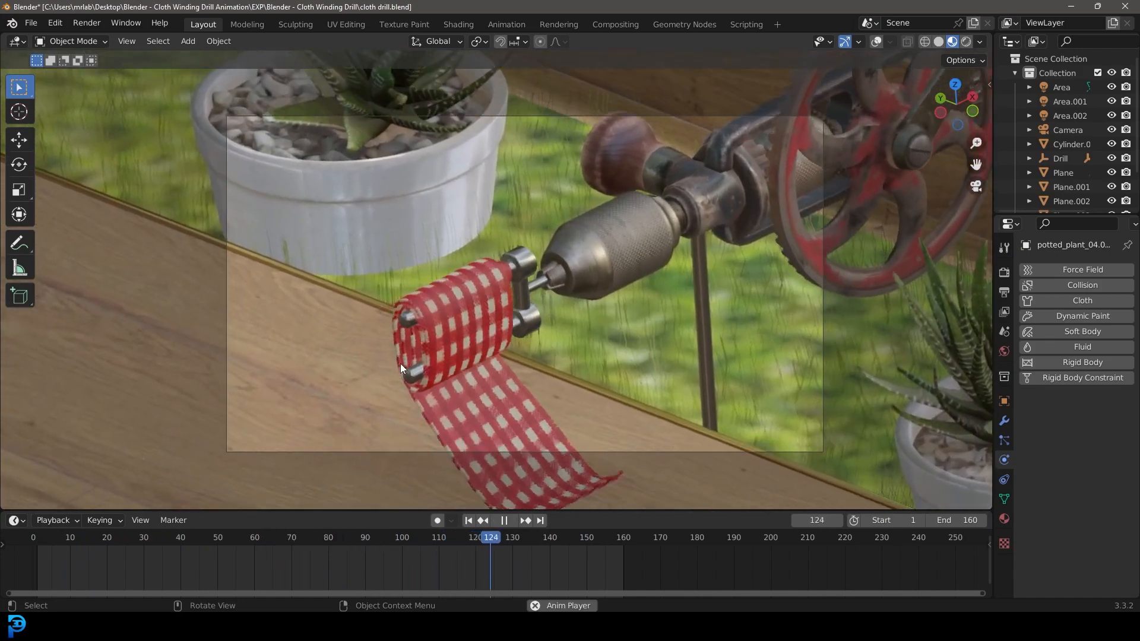
Step: Review the finished cloth-winding drill animation from several angles, through the camera and from its first frame
{"action": "key", "text": "space"}
{"action": "middle_click_drag", "start_coordinate": [436, 270], "coordinate": [322, 191]}
{"action": "scroll", "coordinate": [414, 191], "scroll_direction": "up", "scroll_amount": 5}
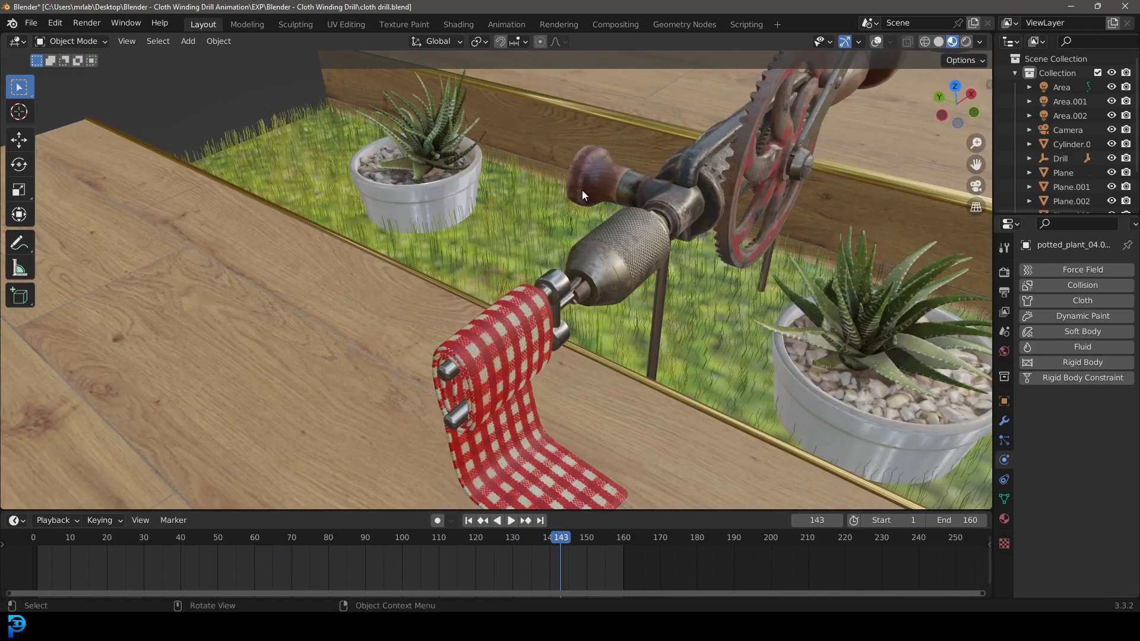
{"action": "left_click", "coordinate": [415, 156]}
{"action": "key", "text": "KP_0"}
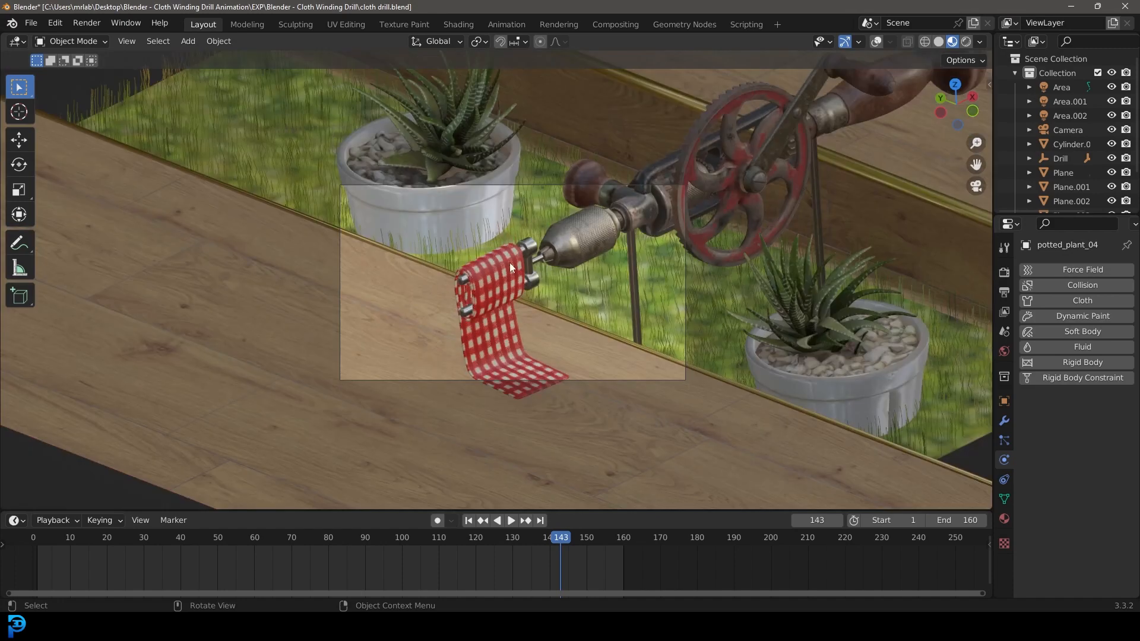
{"action": "scroll", "coordinate": [600, 266], "scroll_direction": "up", "scroll_amount": 2}
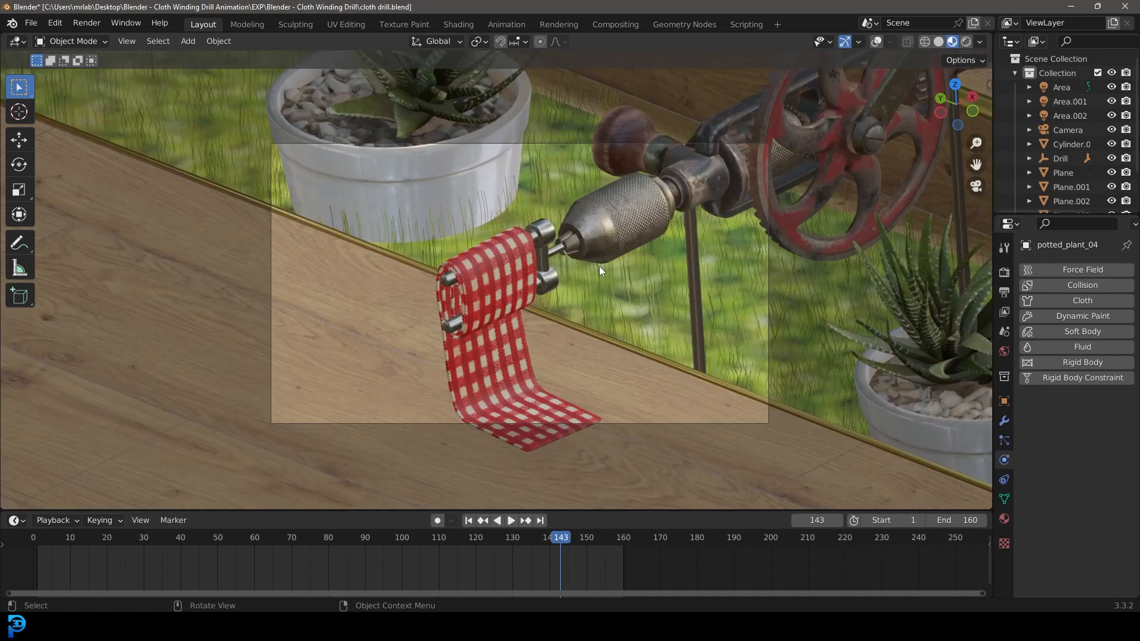
{"action": "key", "text": "shift+Left"}
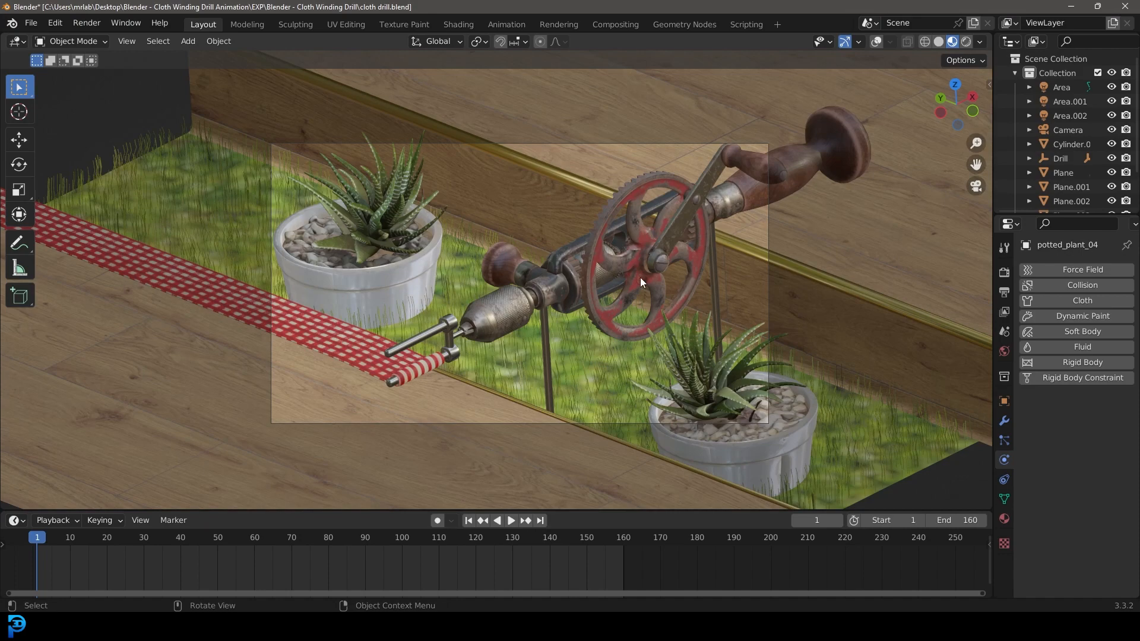
{"action": "middle_click_drag", "start_coordinate": [615, 285], "coordinate": [586, 280]}
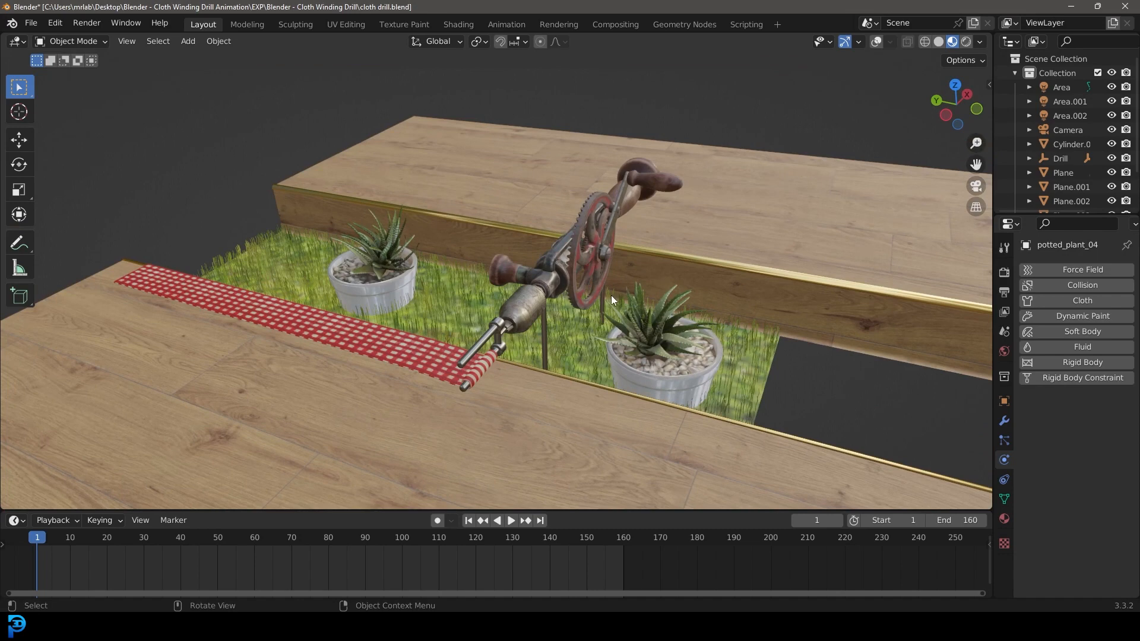
{"action": "middle_click_drag", "start_coordinate": [611, 287], "coordinate": [602, 245]}
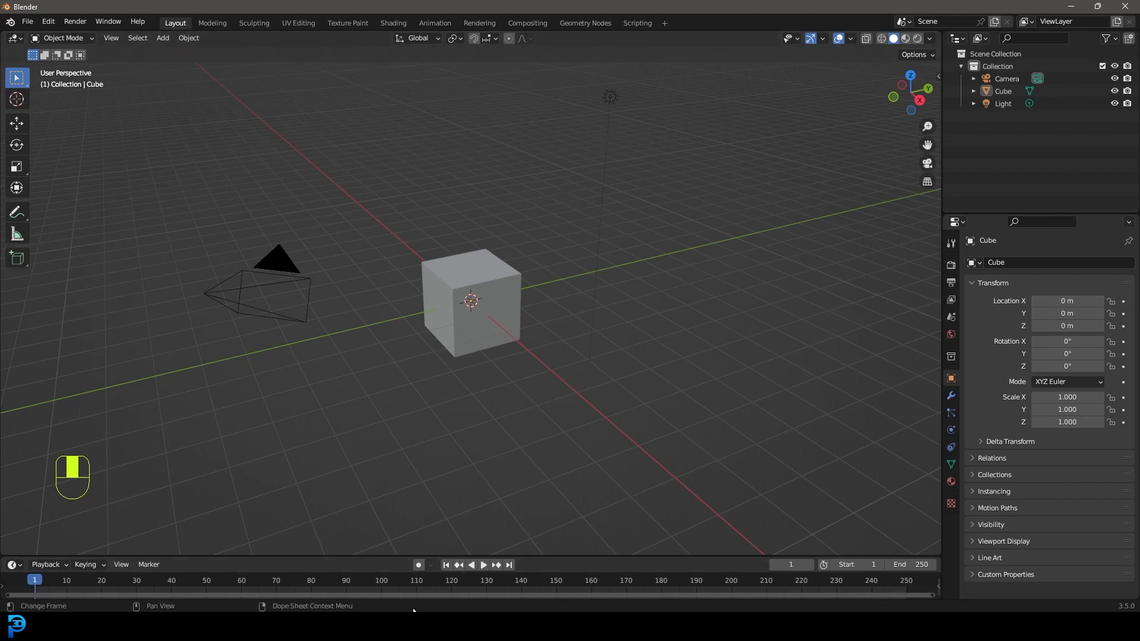
Step: Switch to the browser and examine the Miller Falls Drill No. 980 model and its details on Sketchfab
{"action": "mouse_move", "coordinate": [401, 625]}
{"action": "left_click", "coordinate": [409, 575]}
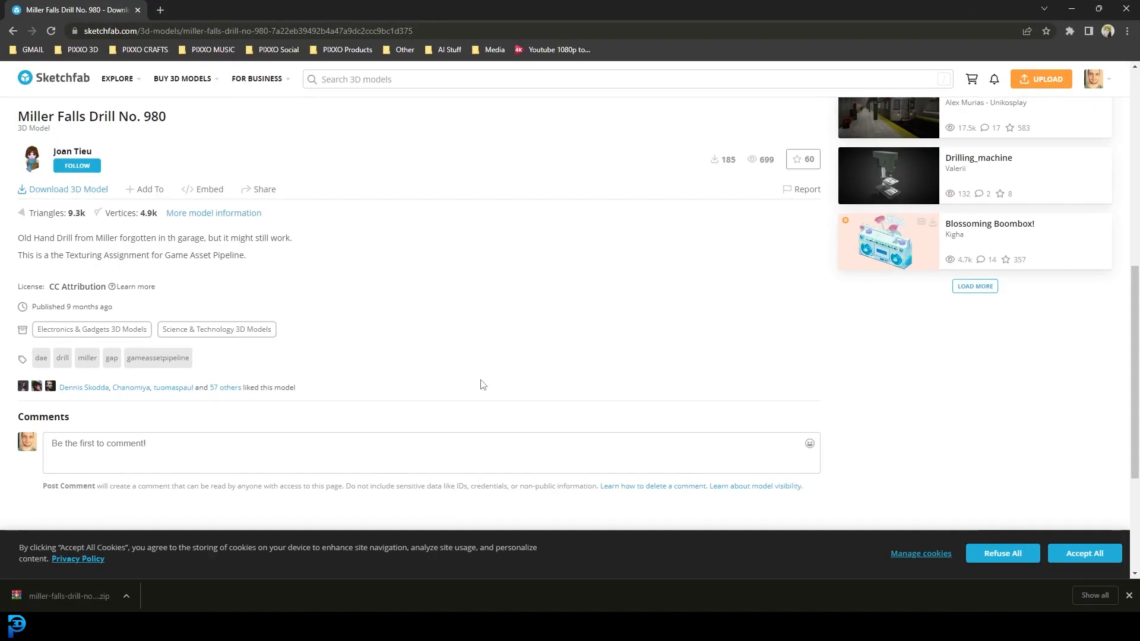
{"action": "scroll", "coordinate": [594, 230], "scroll_direction": "up", "scroll_amount": 5}
{"action": "scroll", "coordinate": [561, 250], "scroll_direction": "up", "scroll_amount": 3}
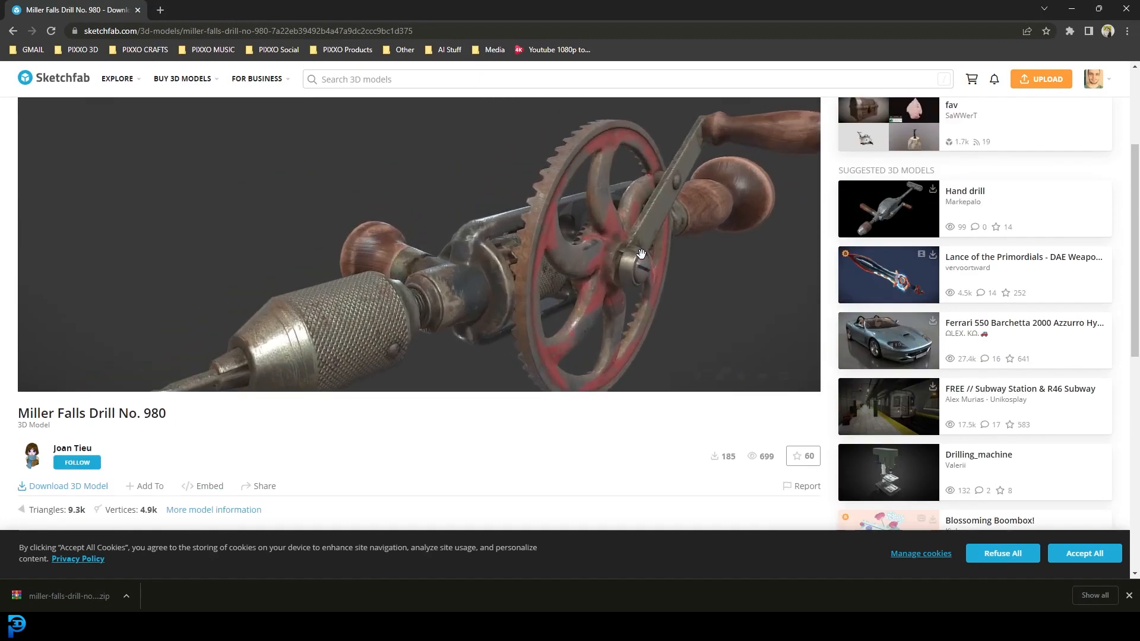
{"action": "scroll", "coordinate": [556, 358], "scroll_direction": "down", "scroll_amount": 3}
{"action": "scroll", "coordinate": [198, 455], "scroll_direction": "down", "scroll_amount": 3}
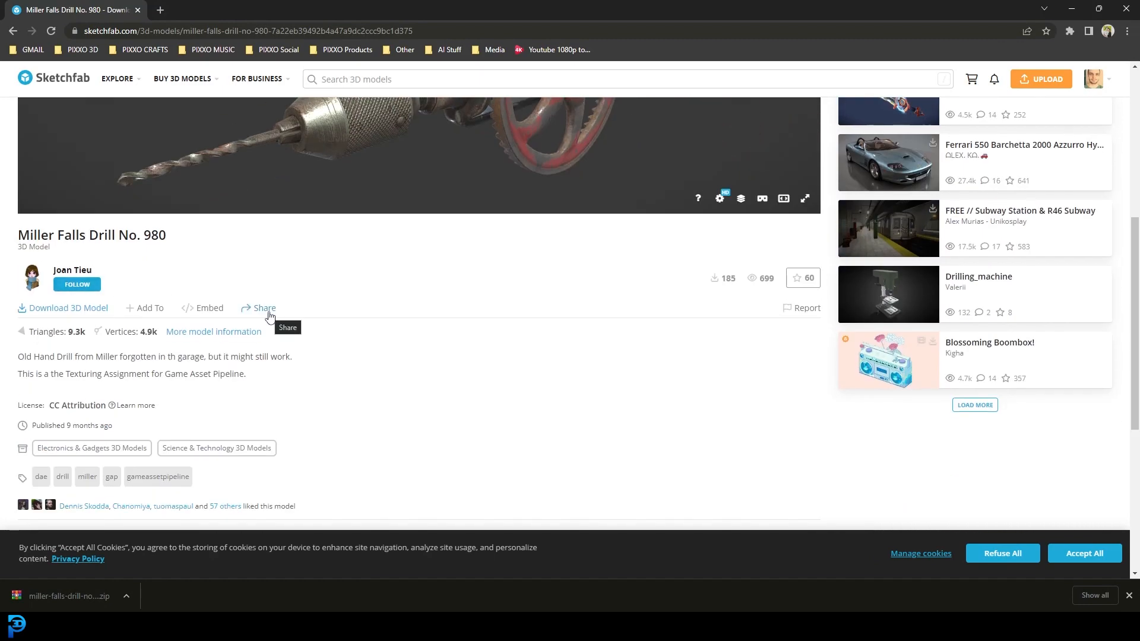
{"action": "scroll", "coordinate": [616, 453], "scroll_direction": "up", "scroll_amount": 4}
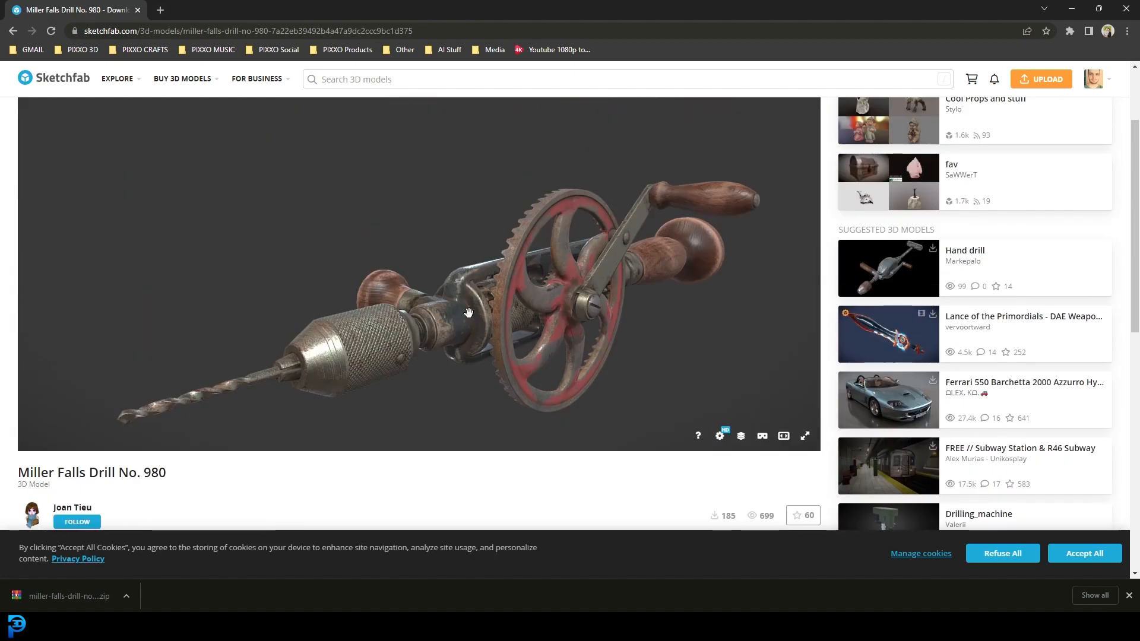
{"action": "scroll", "coordinate": [444, 467], "scroll_direction": "down", "scroll_amount": 4}
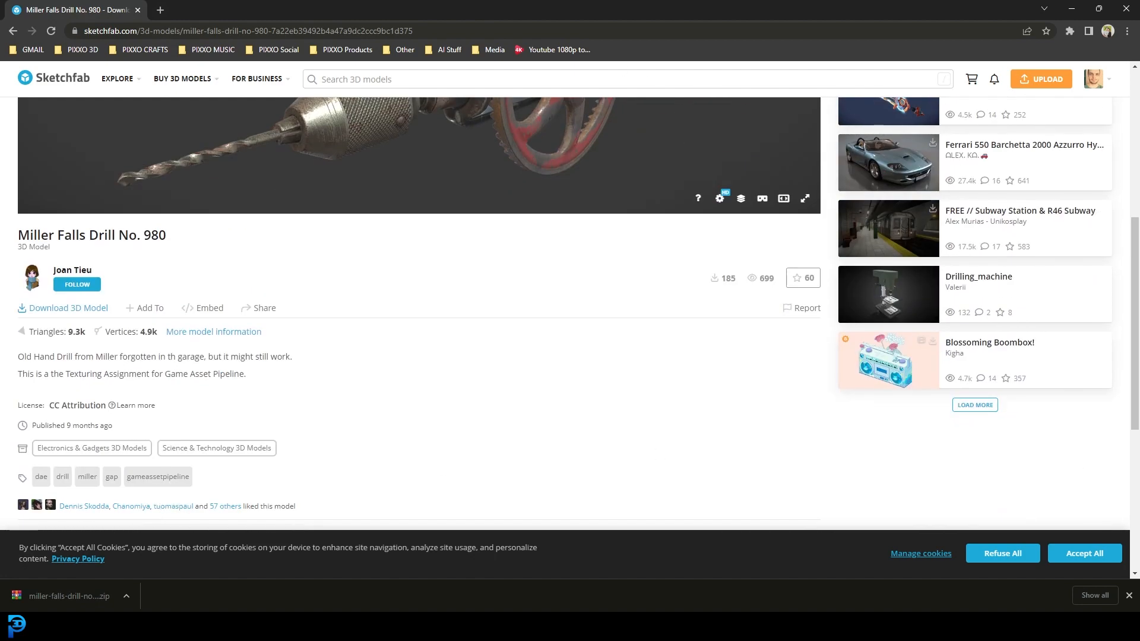
Step: Open the drill model's CC Attribution license, read its sharing, adaptation and attribution terms, and return to the model page
{"action": "left_click", "coordinate": [1129, 595]}
{"action": "scroll", "coordinate": [202, 447], "scroll_direction": "down", "scroll_amount": 2}
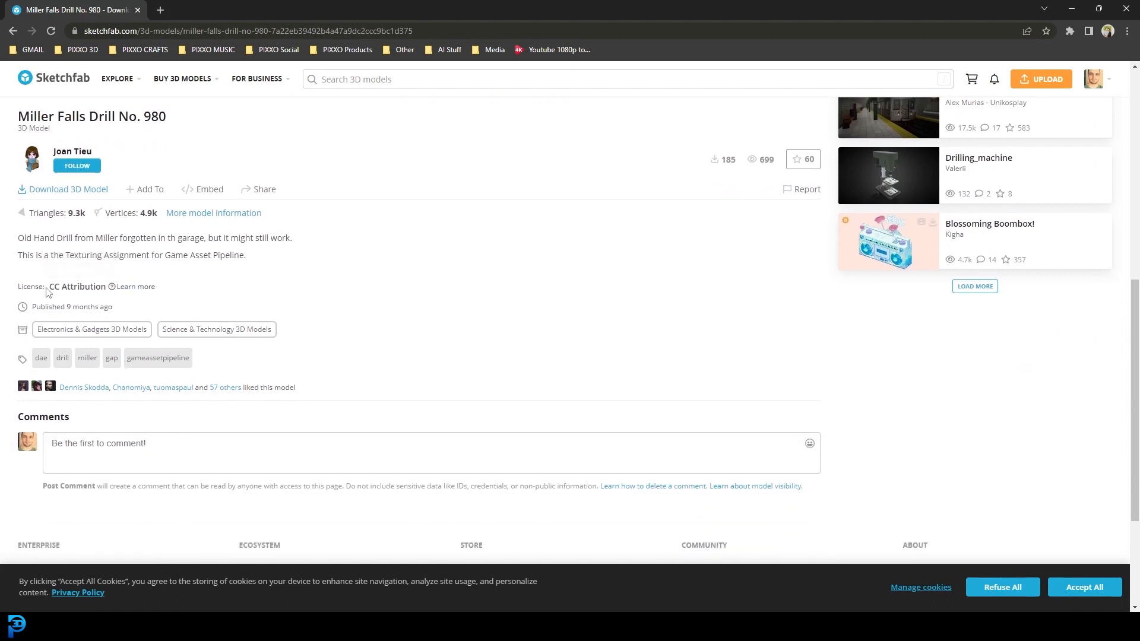
{"action": "left_click", "coordinate": [115, 288]}
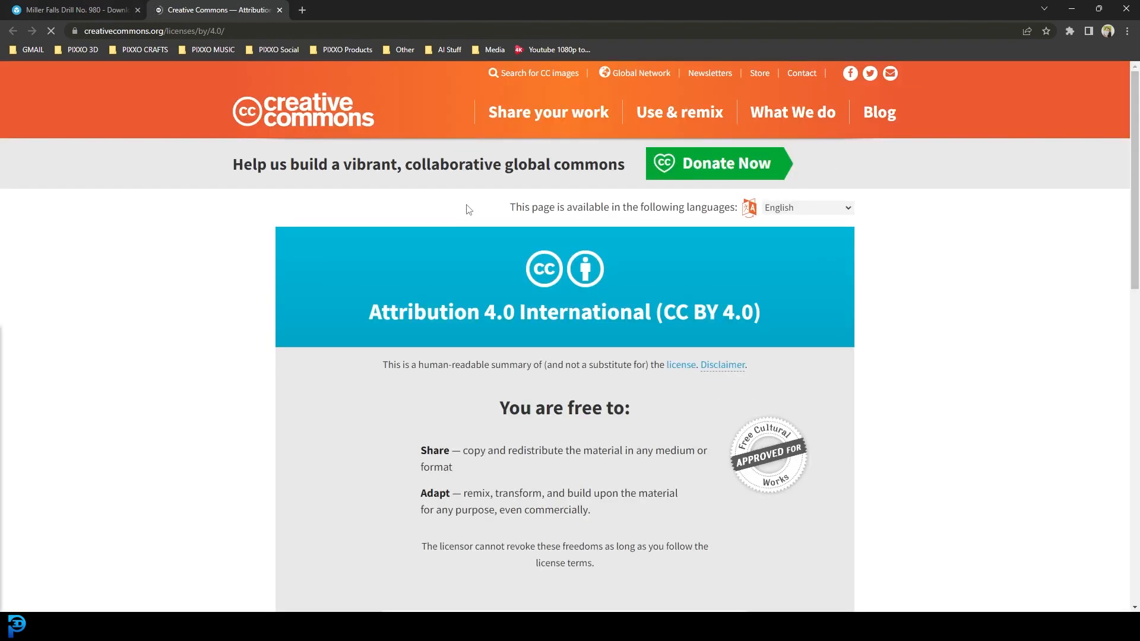
{"action": "scroll", "coordinate": [682, 395], "scroll_direction": "down", "scroll_amount": 4}
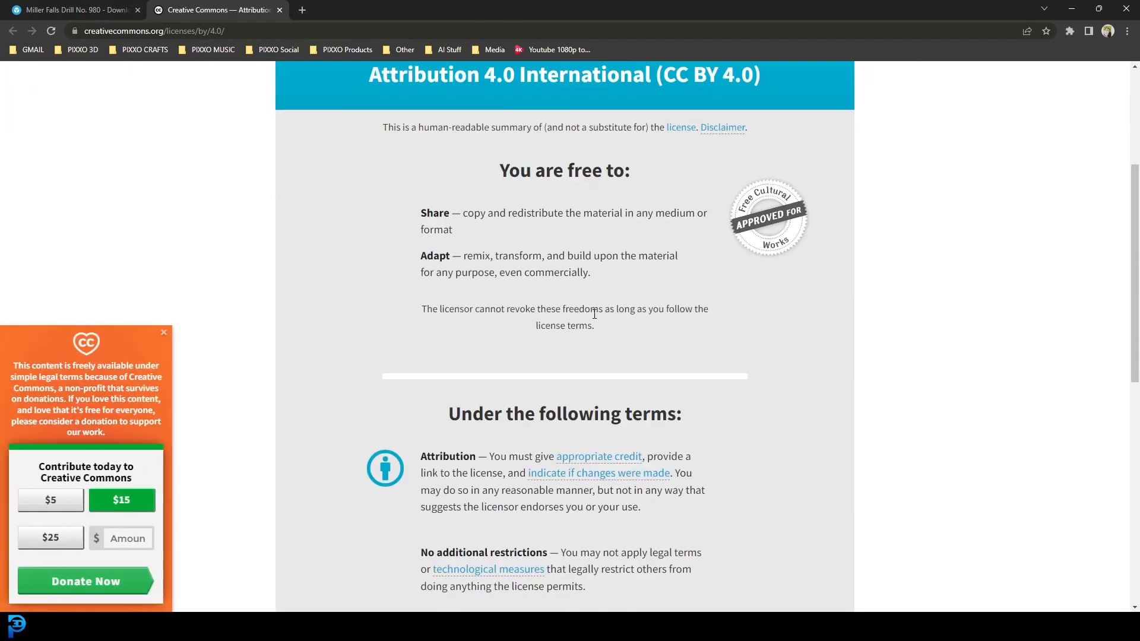
{"action": "scroll", "coordinate": [516, 321], "scroll_direction": "down", "scroll_amount": 1}
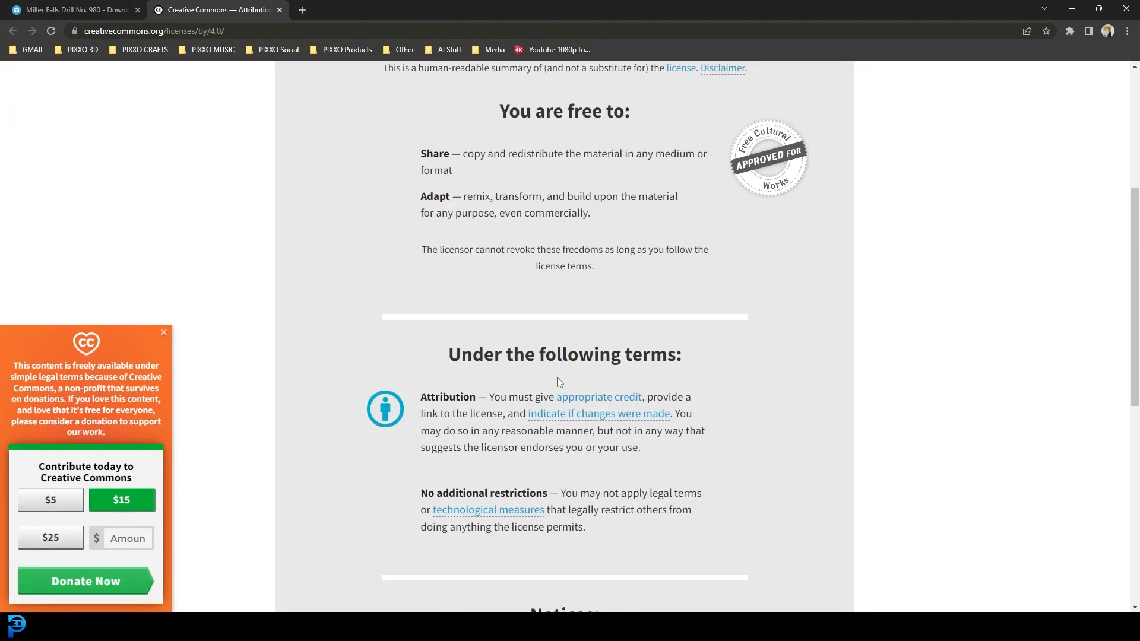
{"action": "left_click_drag", "start_coordinate": [469, 199], "coordinate": [617, 209]}
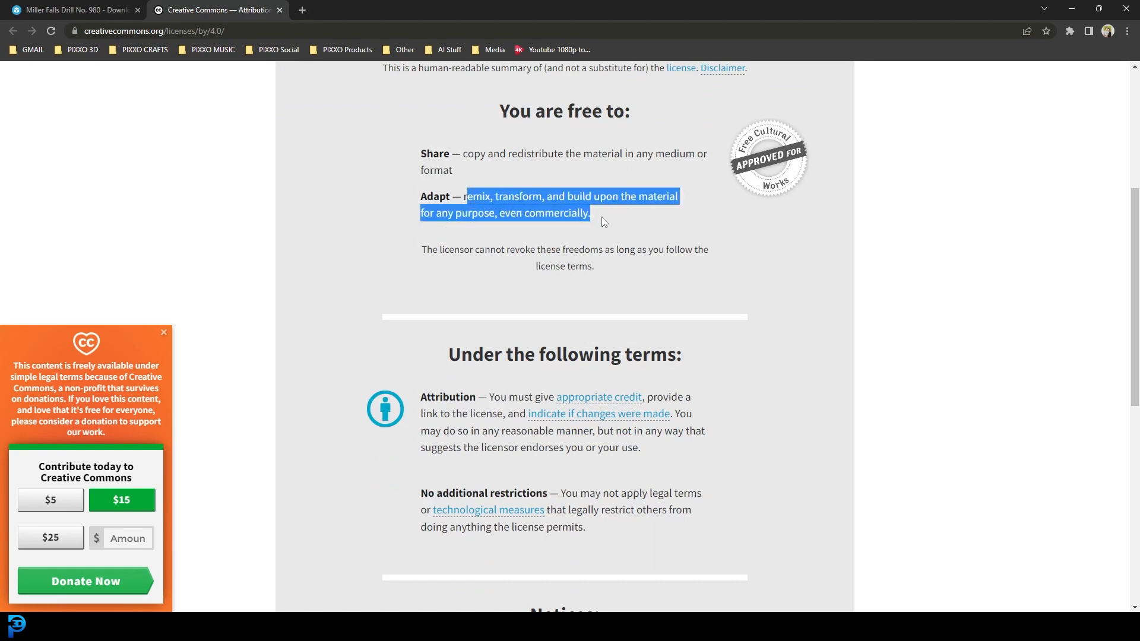
{"action": "left_click", "coordinate": [602, 216]}
{"action": "key", "text": "ctrl+Tab"}
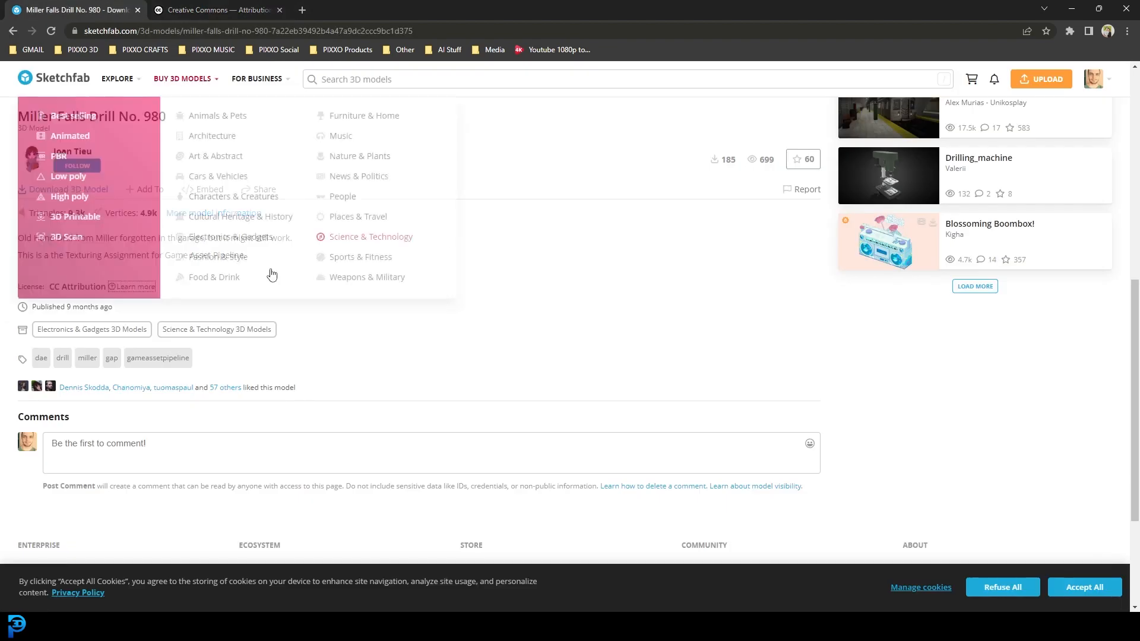
{"action": "scroll", "coordinate": [616, 322], "scroll_direction": "up", "scroll_amount": 4}
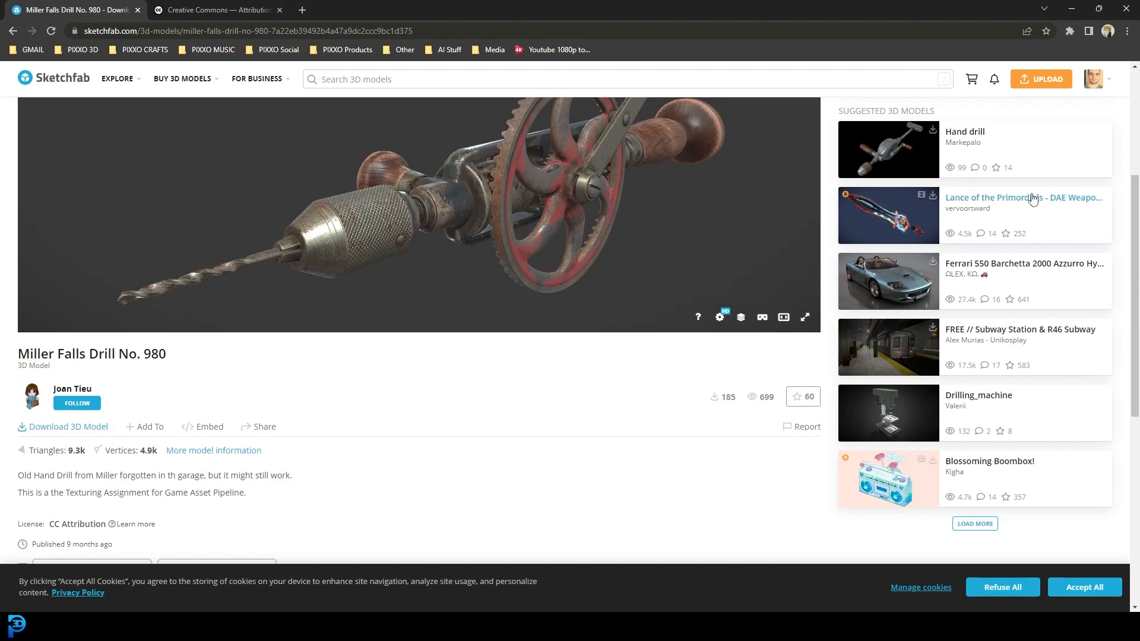
Step: In File Explorer, extract the miller-falls-drill-no-980 archive into the Downloads folder and close the extracted folder's window
{"action": "mouse_move", "coordinate": [347, 626]}
{"action": "left_click", "coordinate": [335, 574]}
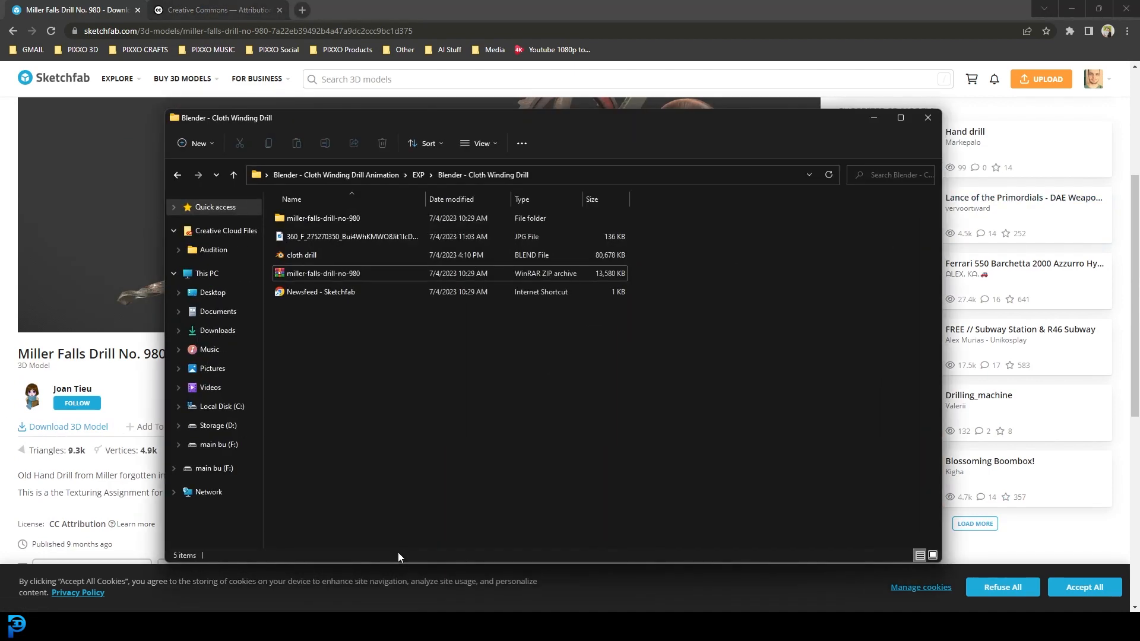
{"action": "left_click", "coordinate": [224, 331]}
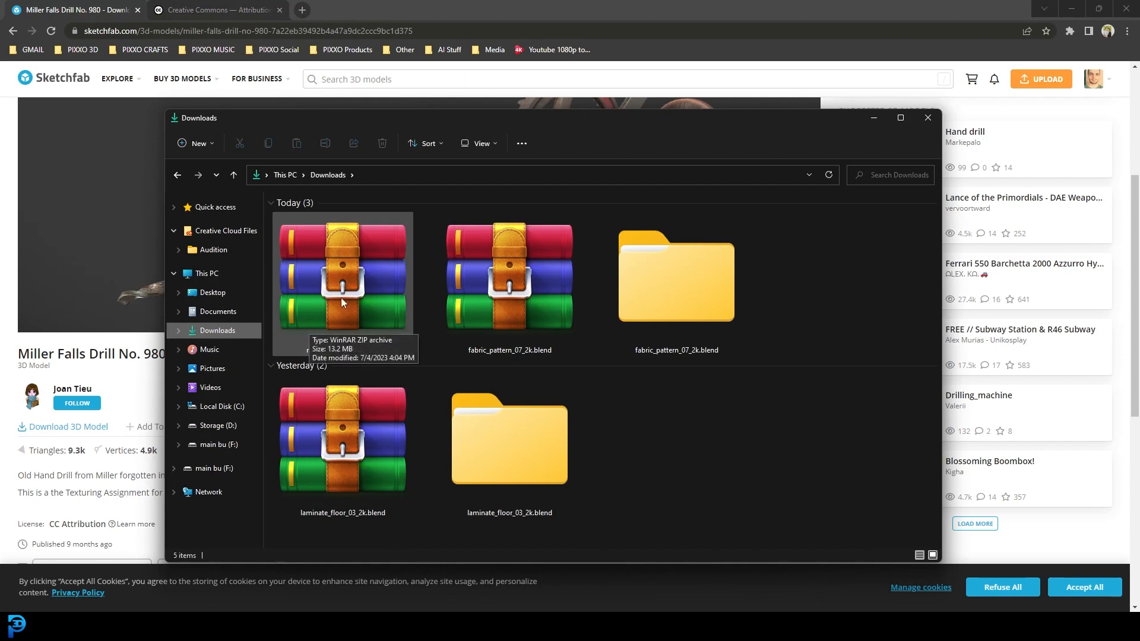
{"action": "right_click", "coordinate": [316, 269]}
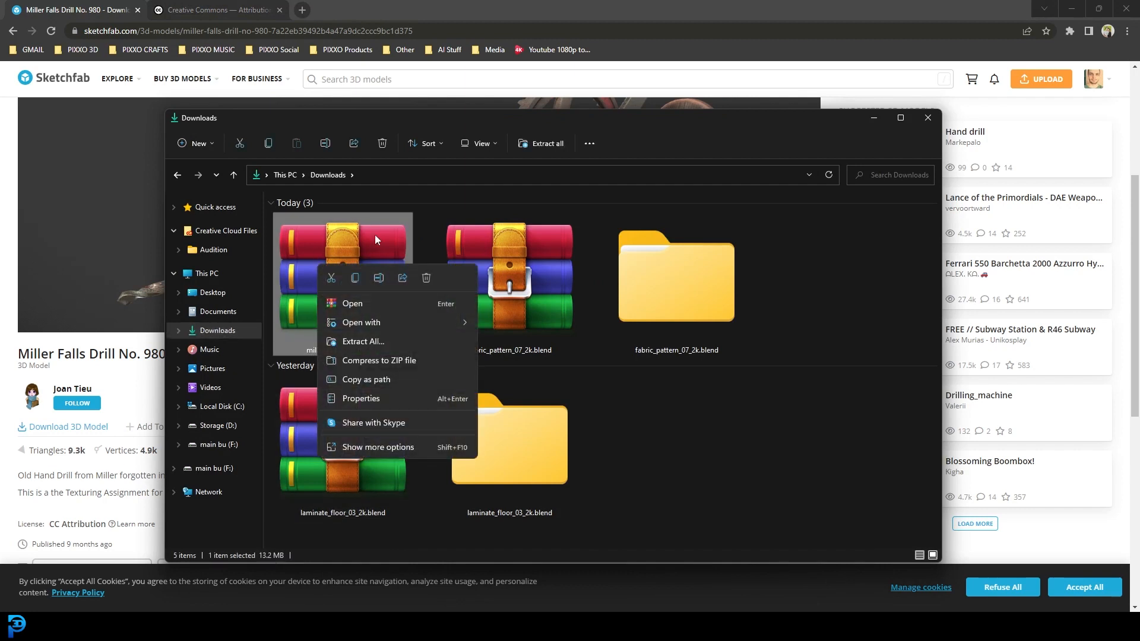
{"action": "left_click", "coordinate": [392, 339]}
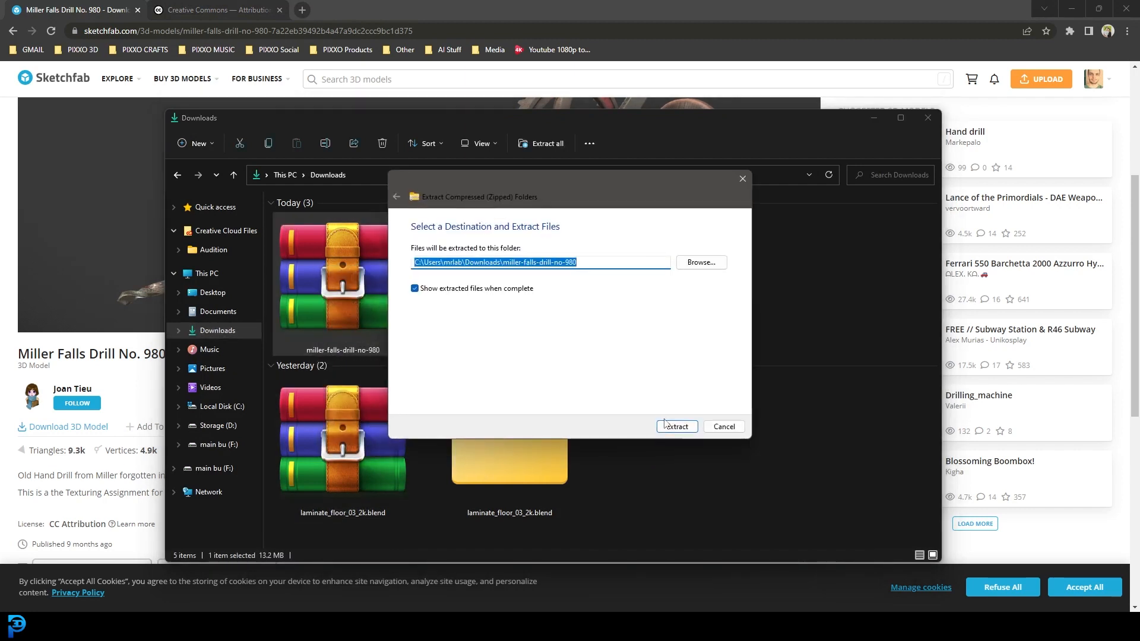
{"action": "key", "text": "Escape"}
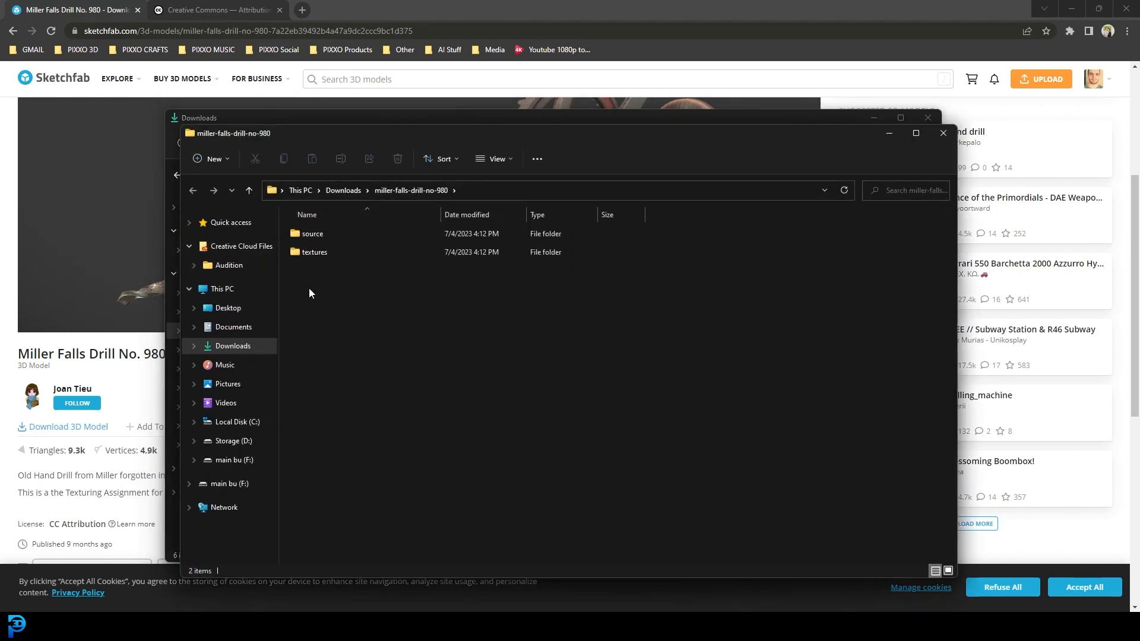
{"action": "left_click_drag", "start_coordinate": [361, 129], "coordinate": [557, 131]}
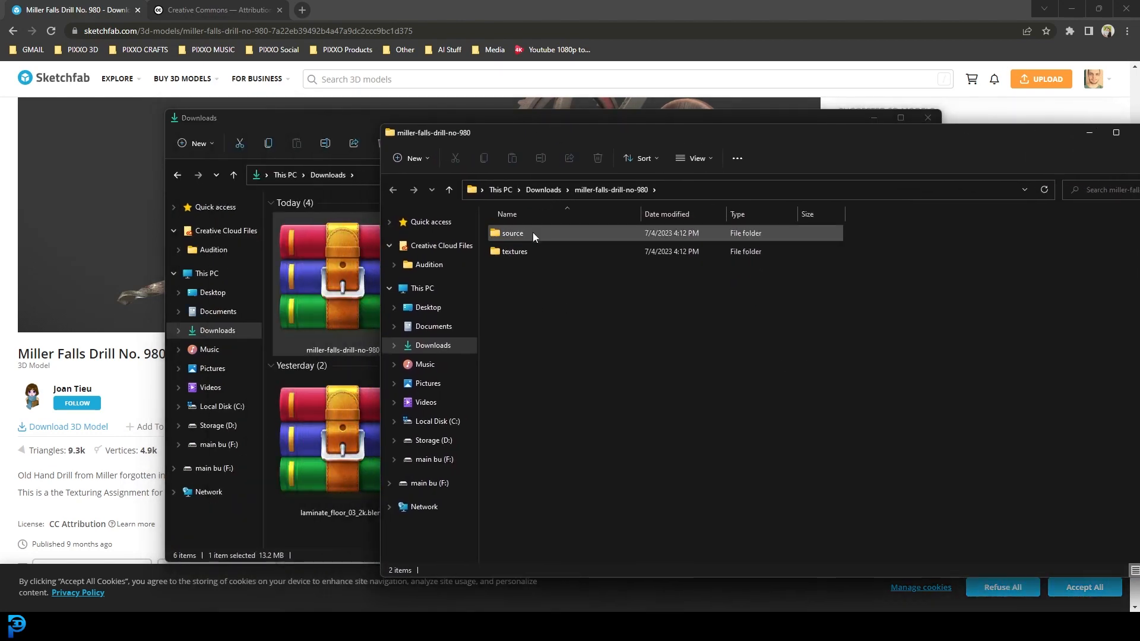
{"action": "left_click_drag", "start_coordinate": [1016, 138], "coordinate": [814, 125]}
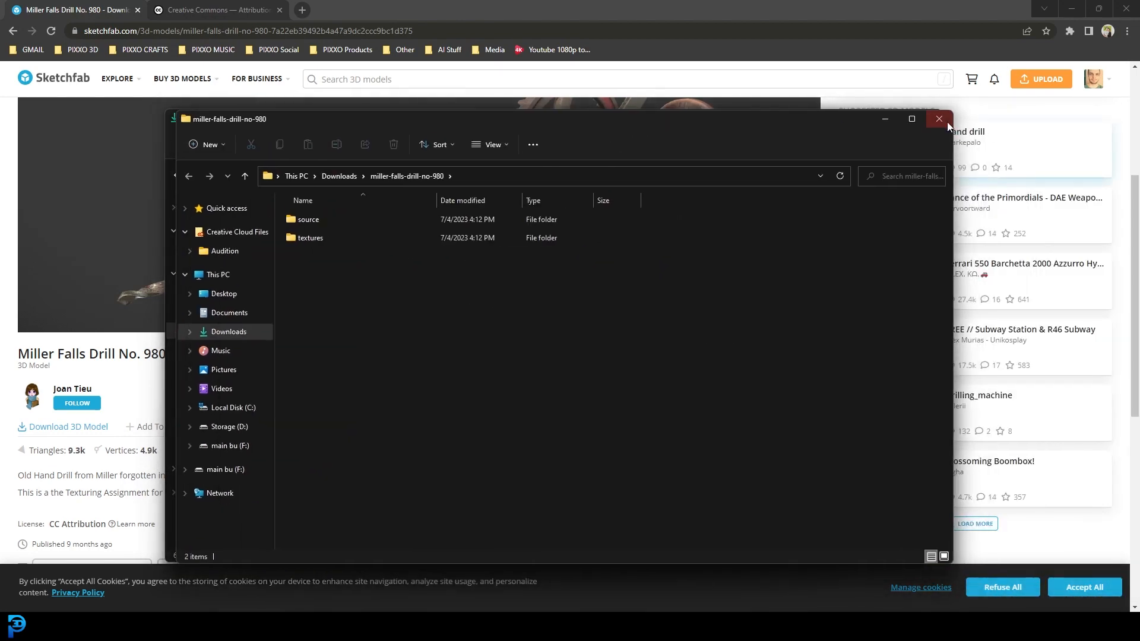
{"action": "left_click", "coordinate": [940, 119]}
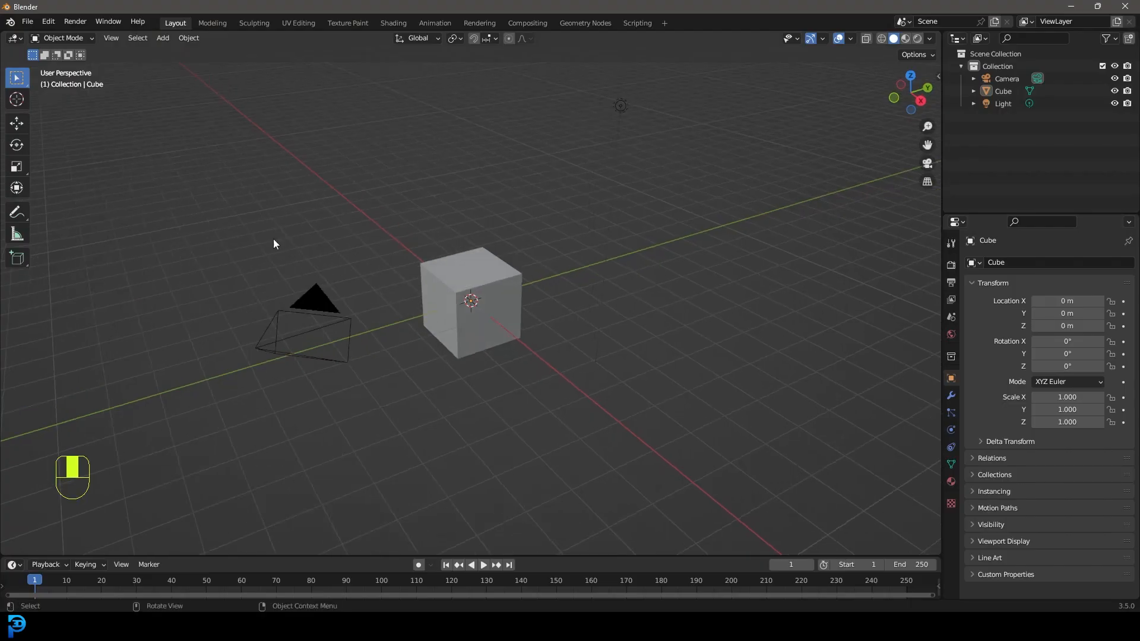
Step: In Blender, delete the default camera, cube and light from the new scene
{"action": "left_click_drag", "start_coordinate": [236, 439], "coordinate": [691, 101]}
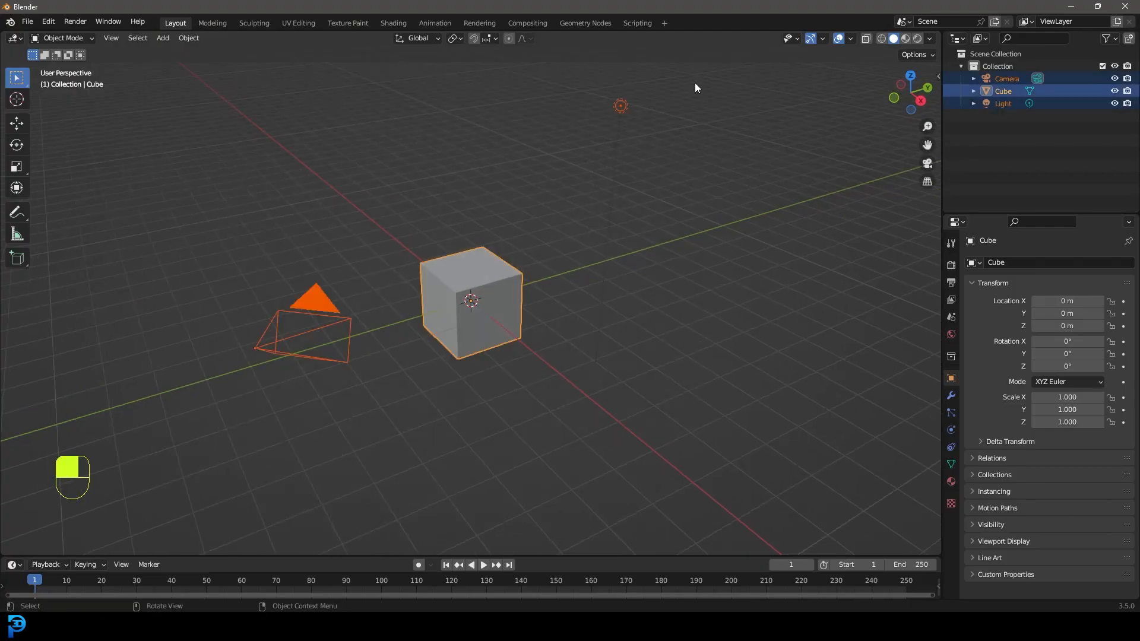
{"action": "key", "text": "Delete"}
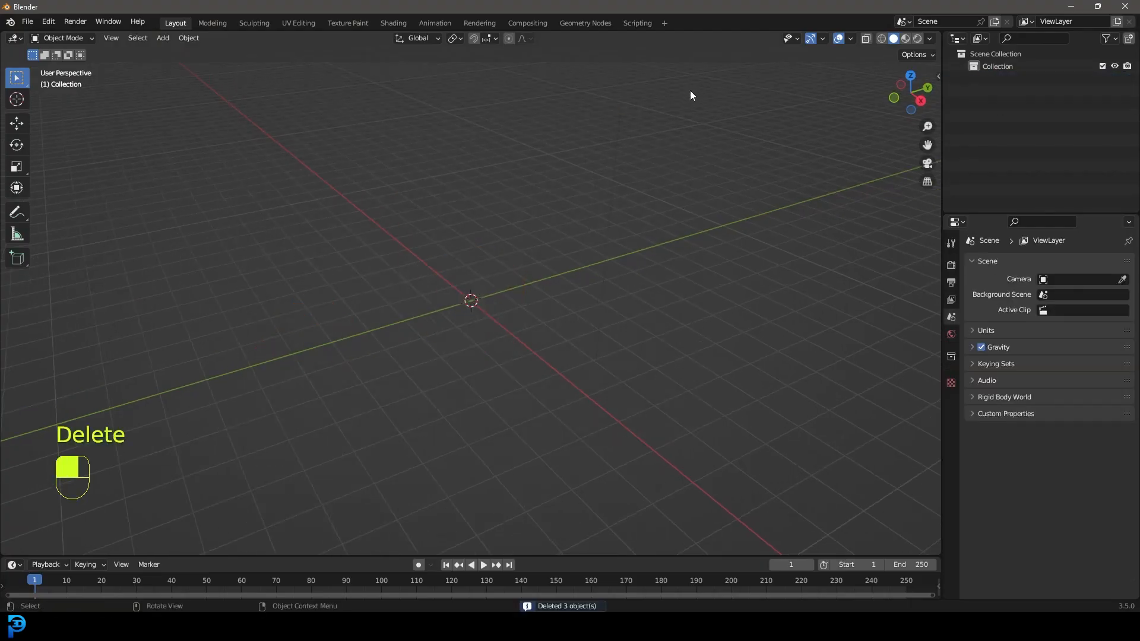
Step: Import the drill's FBX model from the source folder of miller-falls-drill-no-980 in Downloads
{"action": "left_click", "coordinate": [27, 21]}
{"action": "mouse_move", "coordinate": [63, 187]}
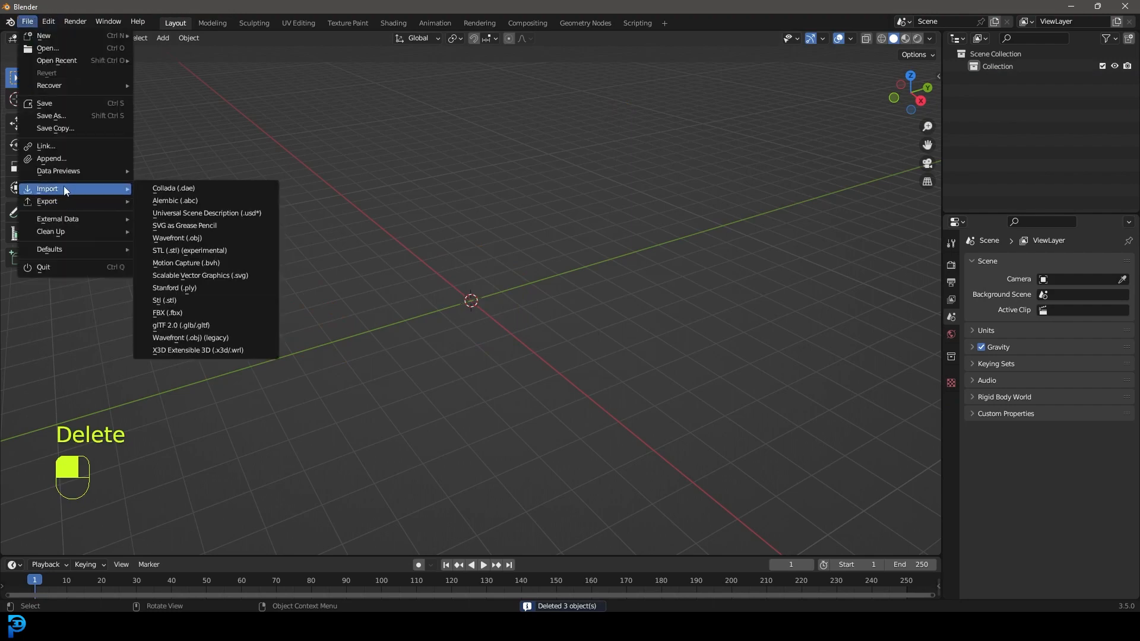
{"action": "left_click", "coordinate": [190, 310]}
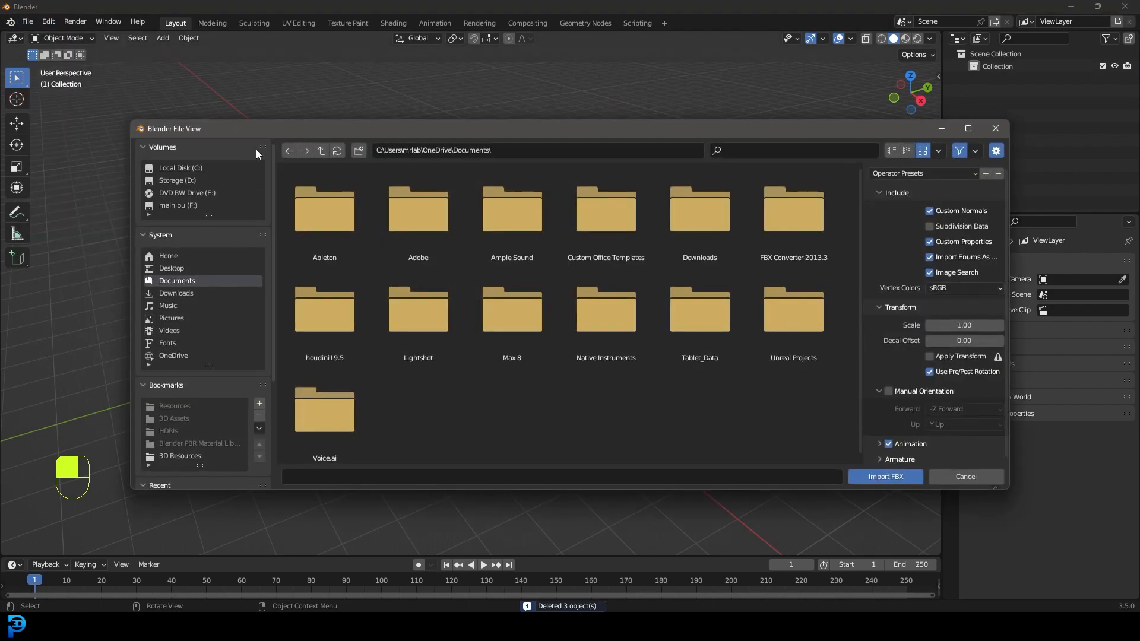
{"action": "left_click", "coordinate": [176, 294]}
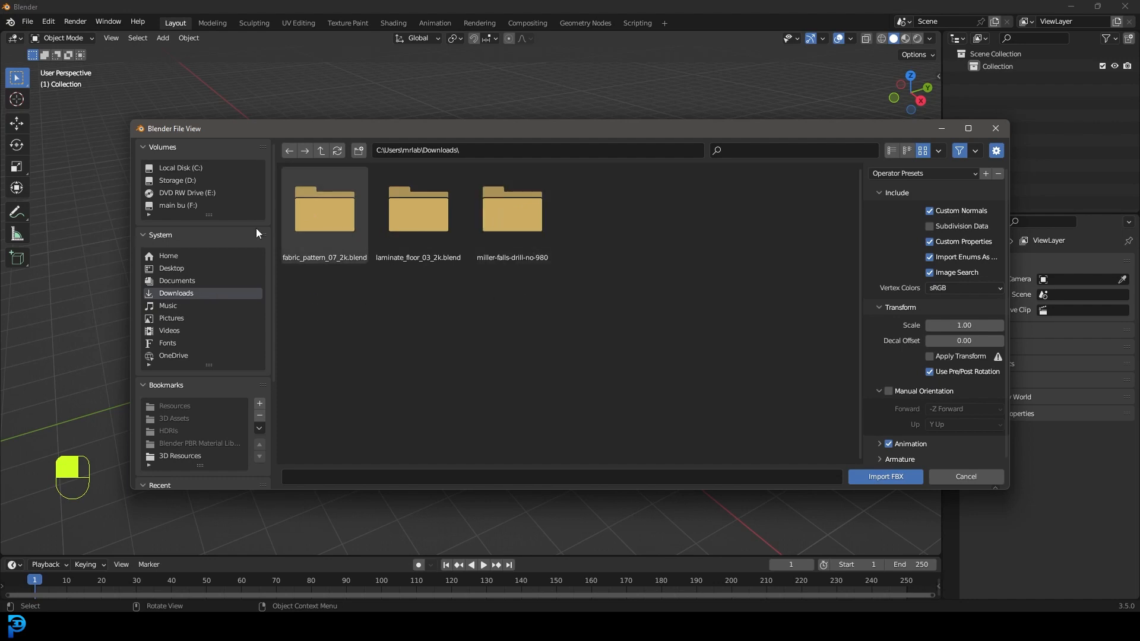
{"action": "double_click", "coordinate": [514, 225]}
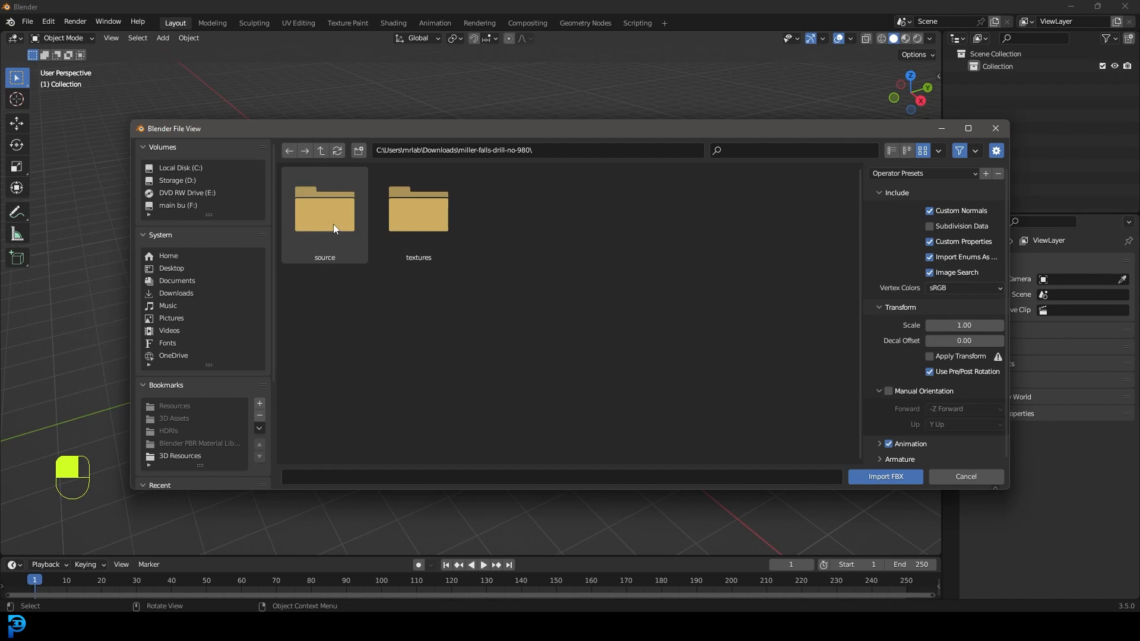
{"action": "double_click", "coordinate": [334, 223]}
{"action": "double_click", "coordinate": [328, 207]}
{"action": "mouse_move", "coordinate": [377, 295]}
{"action": "middle_mouse_down"}
{"action": "mouse_move", "coordinate": [493, 299]}
{"action": "mouse_move", "coordinate": [386, 291]}
{"action": "mouse_move", "coordinate": [398, 293]}
{"action": "middle_mouse_up"}
{"action": "scroll", "coordinate": [521, 300], "scroll_direction": "up", "scroll_amount": 5}
{"action": "scroll", "coordinate": [522, 324], "scroll_direction": "up", "scroll_amount": 5}
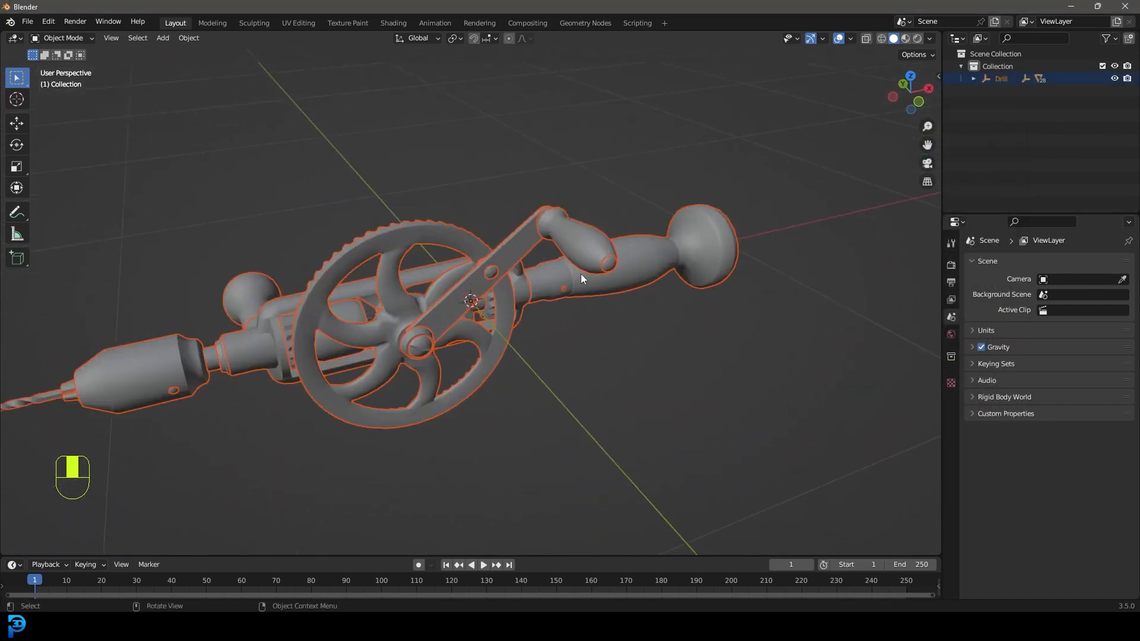
Step: Select individual parts of the imported drill and inspect their material properties
{"action": "left_click", "coordinate": [436, 228]}
{"action": "left_click", "coordinate": [600, 235]}
{"action": "left_click", "coordinate": [654, 250]}
{"action": "left_click", "coordinate": [951, 481]}
{"action": "middle_click_drag", "start_coordinate": [505, 292], "coordinate": [515, 291]}
{"action": "scroll", "coordinate": [514, 291], "scroll_direction": "down", "scroll_amount": 3}
Step: Select the drill's gear and bring up its lambert1 material nodes in the Shading workspace
{"action": "left_click", "coordinate": [426, 275]}
{"action": "middle_click_drag", "start_coordinate": [328, 242], "coordinate": [375, 258]}
{"action": "left_click", "coordinate": [392, 22]}
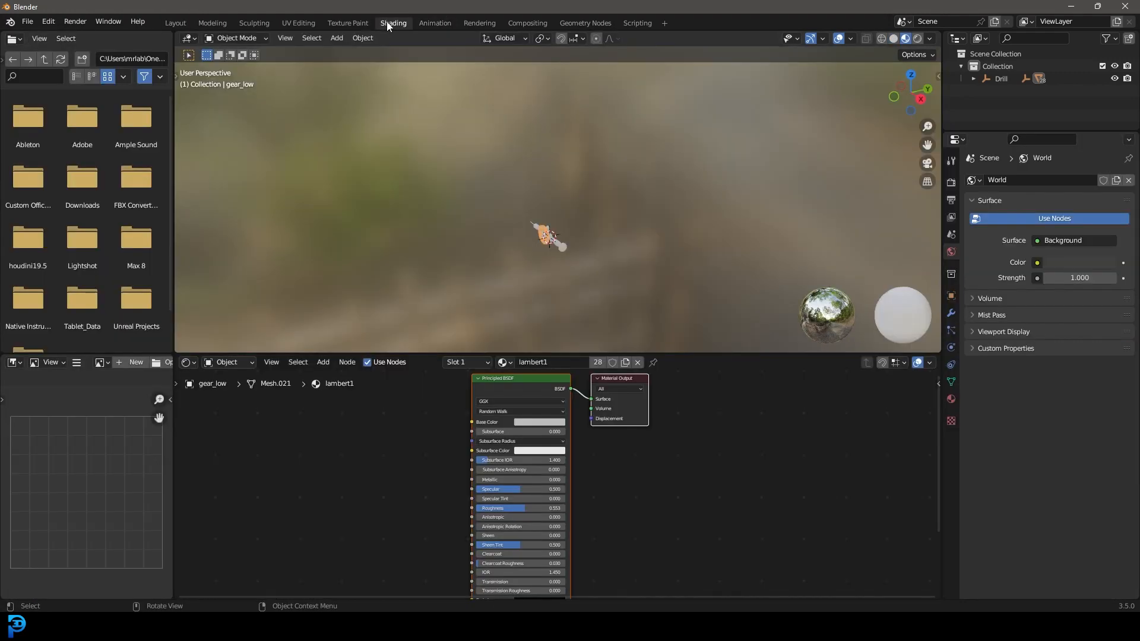
{"action": "middle_click_drag", "start_coordinate": [659, 458], "coordinate": [753, 493]}
{"action": "scroll", "coordinate": [574, 465], "scroll_direction": "up", "scroll_amount": 1}
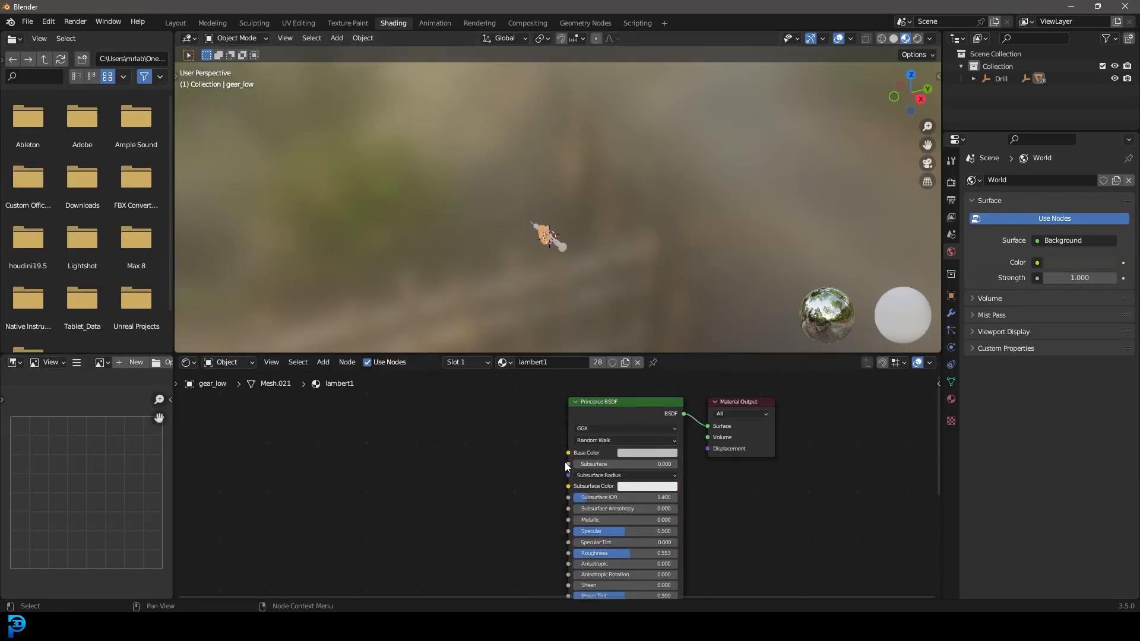
Step: Add an Image Texture node with its Color output feeding the Principled BSDF's Base Color
{"action": "scroll", "coordinate": [554, 442], "scroll_direction": "up", "scroll_amount": 1}
{"action": "left_click_drag", "start_coordinate": [568, 453], "coordinate": [415, 429]}
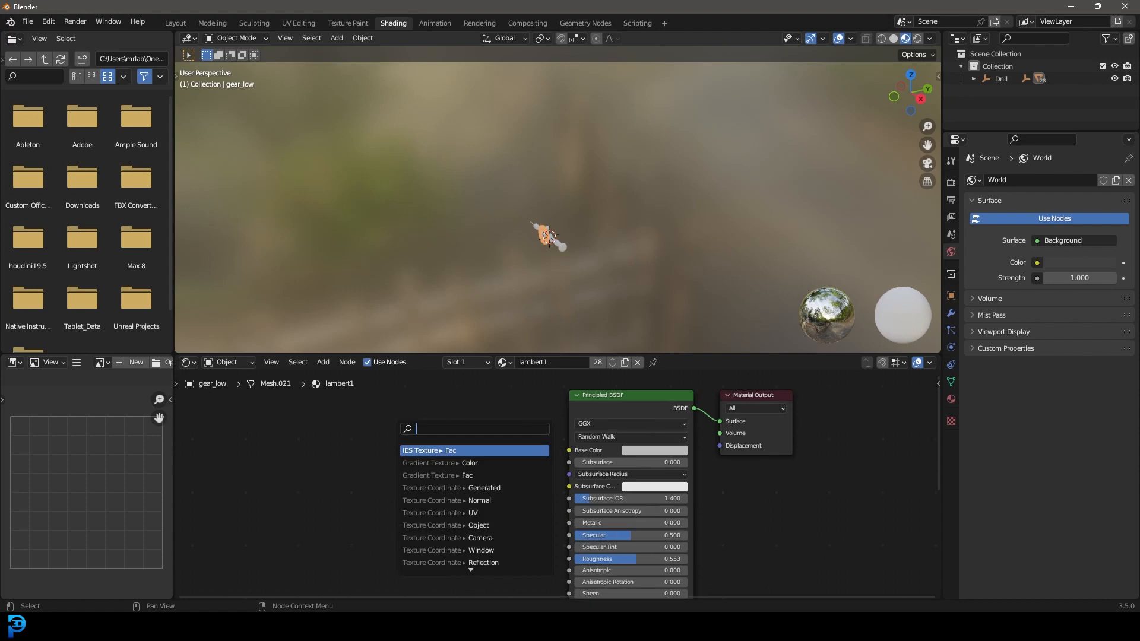
{"action": "left_click_drag", "start_coordinate": [568, 450], "coordinate": [469, 427]}
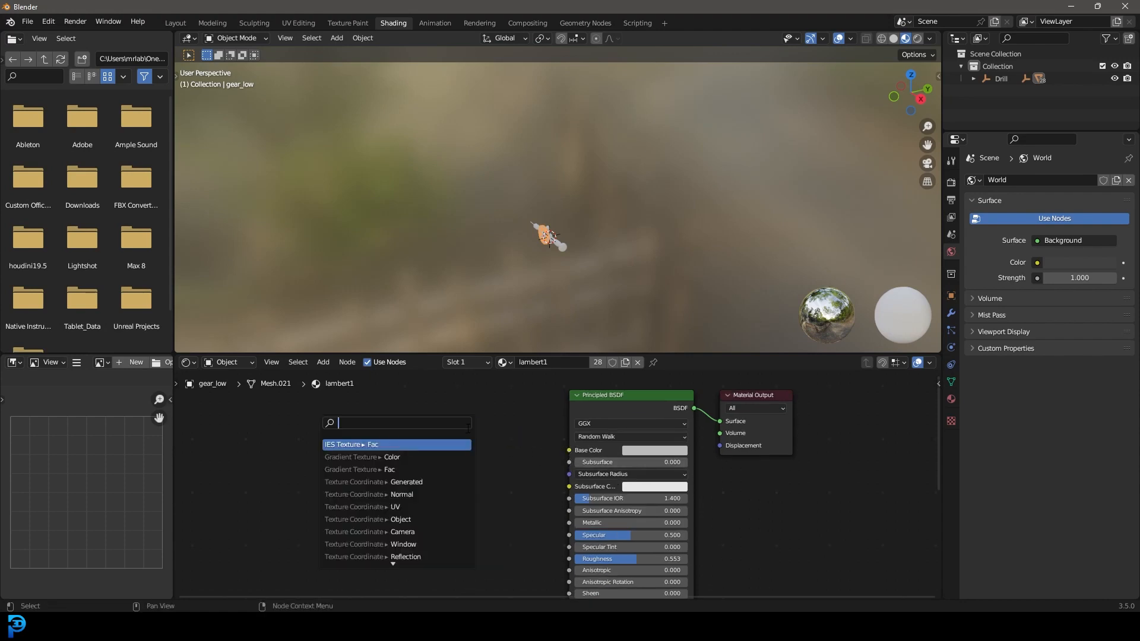
{"action": "type", "text": "image"}
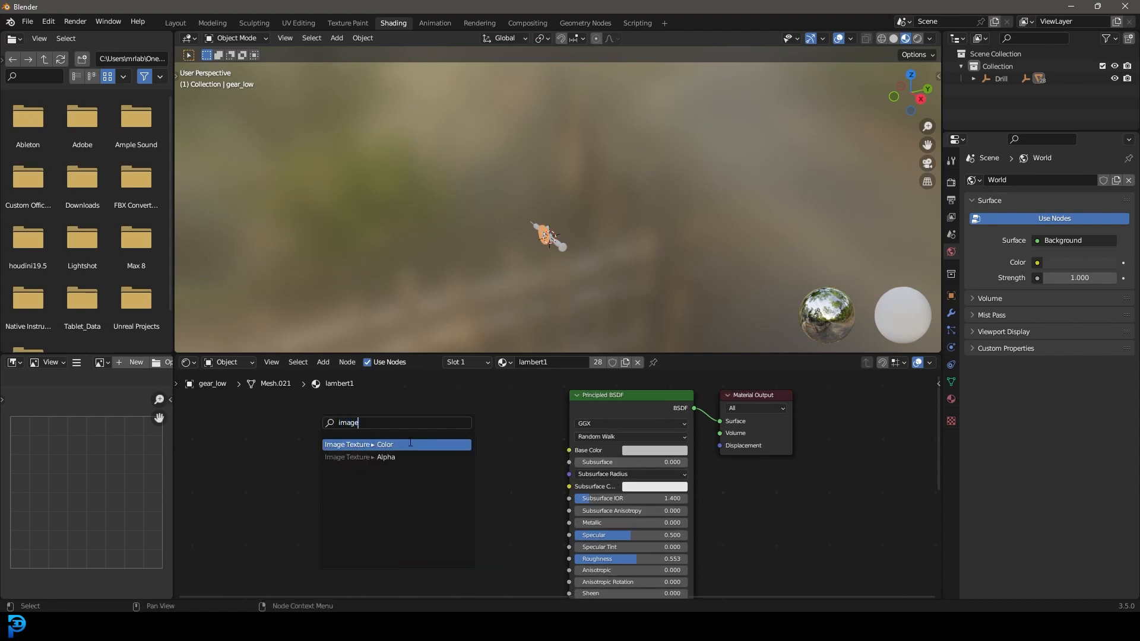
{"action": "left_click", "coordinate": [419, 442]}
{"action": "left_click", "coordinate": [404, 424]}
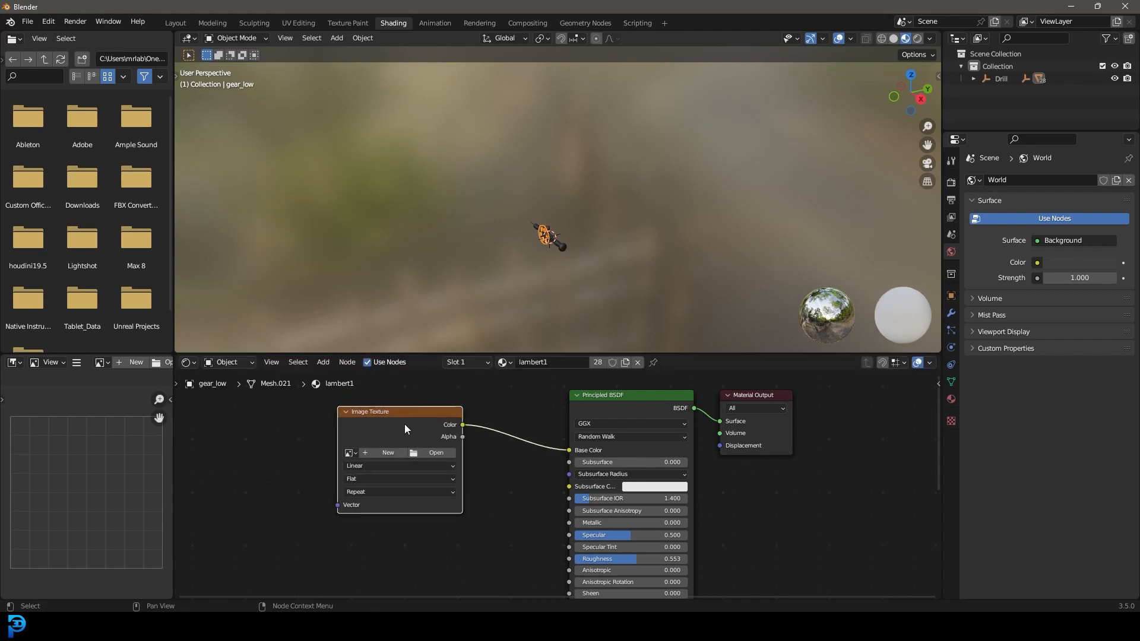
Step: Load T_Drill_BC.png from the textures folder of miller-falls-drill-no-980 in Downloads into the new Image Texture node
{"action": "left_click", "coordinate": [436, 452]}
{"action": "left_click", "coordinate": [179, 294]}
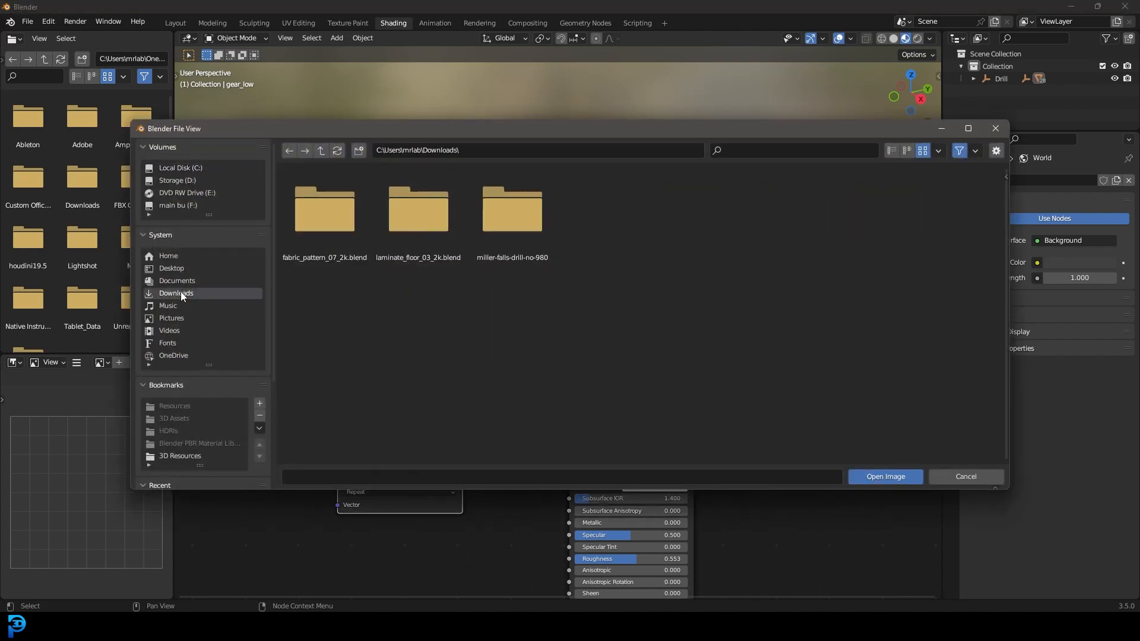
{"action": "left_click", "coordinate": [508, 209]}
{"action": "left_click", "coordinate": [417, 202]}
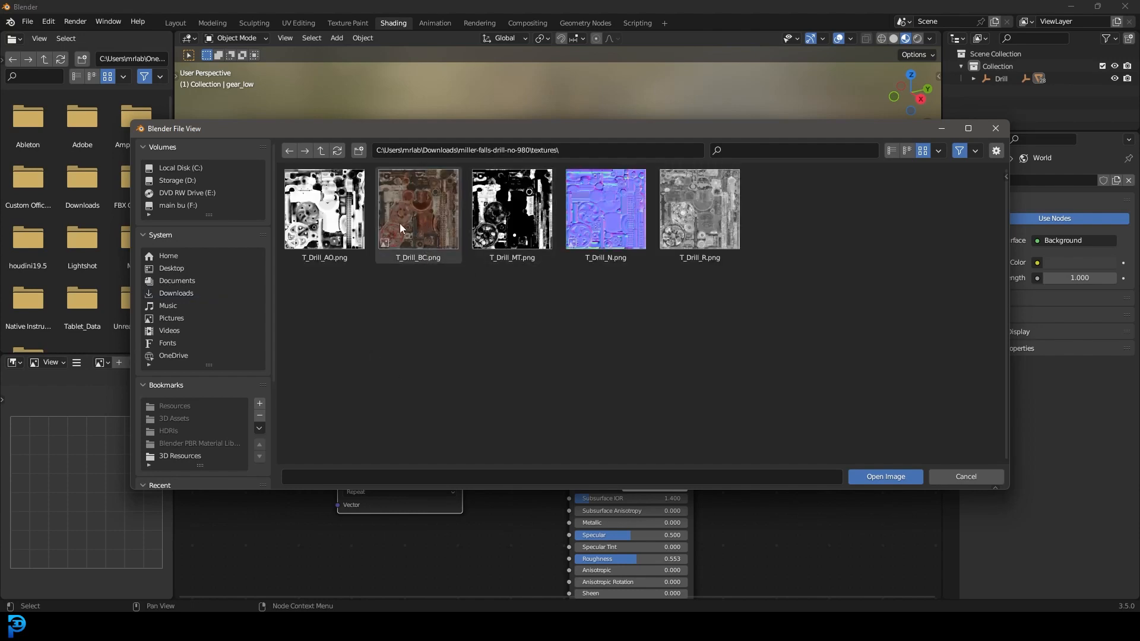
{"action": "double_click", "coordinate": [420, 216]}
Step: Examine the drill's base colour texture up close in Material Preview shading
{"action": "middle_click_drag", "start_coordinate": [531, 248], "coordinate": [623, 276]}
{"action": "scroll", "coordinate": [628, 242], "scroll_direction": "up", "scroll_amount": 5}
{"action": "middle_click_drag", "start_coordinate": [627, 275], "coordinate": [632, 140], "text": "shift"}
{"action": "scroll", "coordinate": [632, 166], "scroll_direction": "up", "scroll_amount": 4}
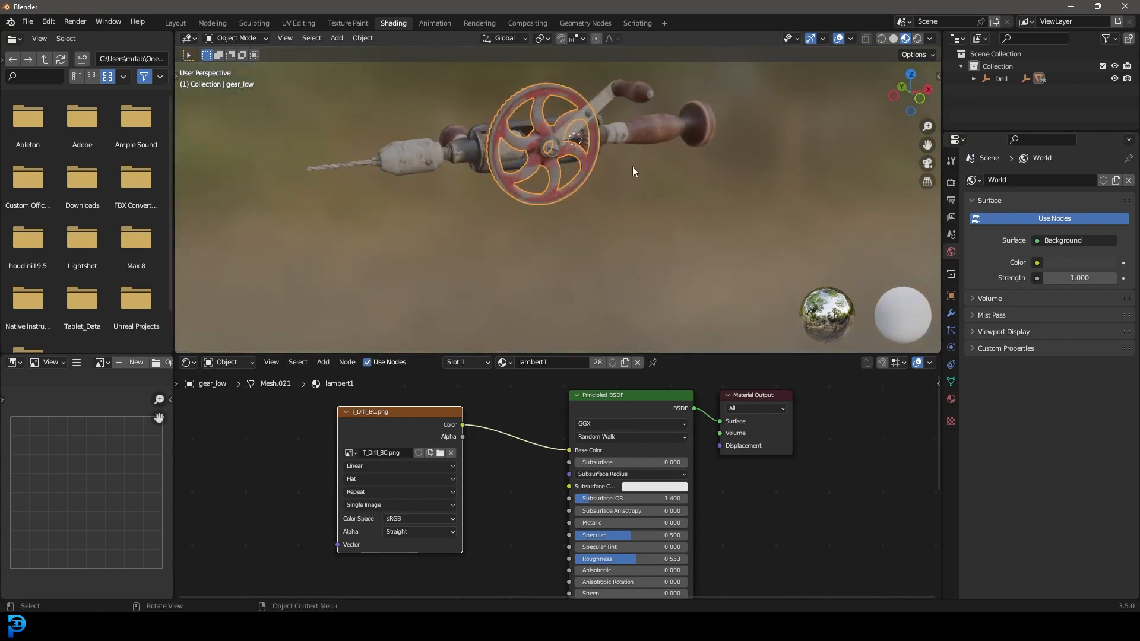
{"action": "key", "text": "z"}
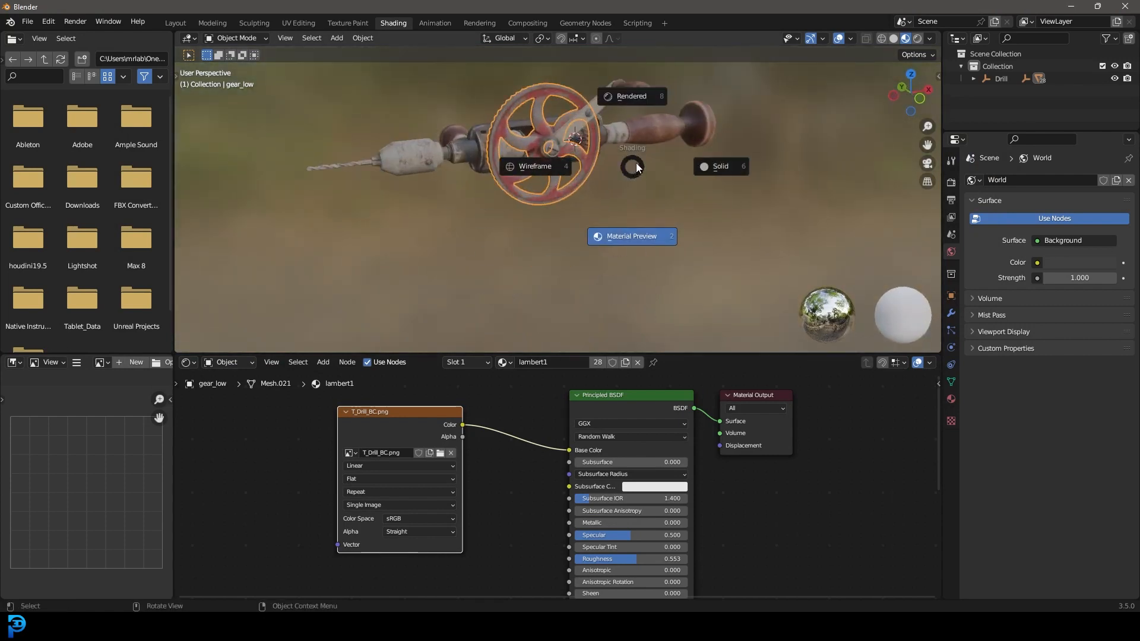
{"action": "left_click", "coordinate": [628, 238]}
{"action": "middle_click_drag", "start_coordinate": [546, 166], "coordinate": [581, 170]}
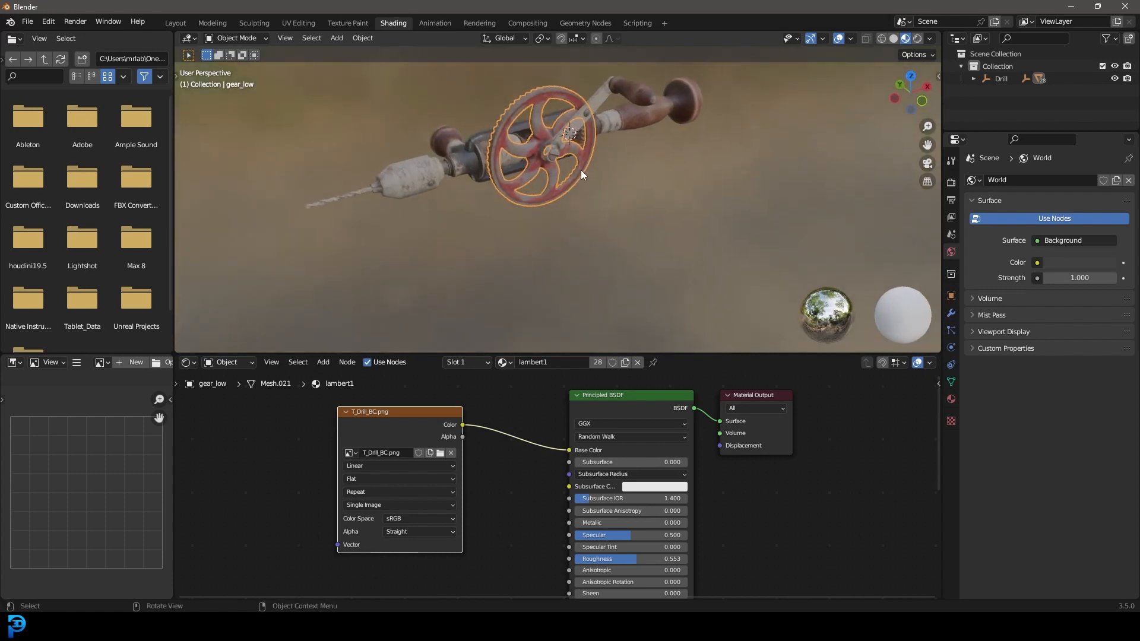
Step: Enlarge the shader editor to make room for working on the lambert1 material's lower nodes
{"action": "middle_click_drag", "start_coordinate": [517, 450], "coordinate": [624, 448]}
{"action": "scroll", "coordinate": [624, 448], "scroll_direction": "down", "scroll_amount": 1}
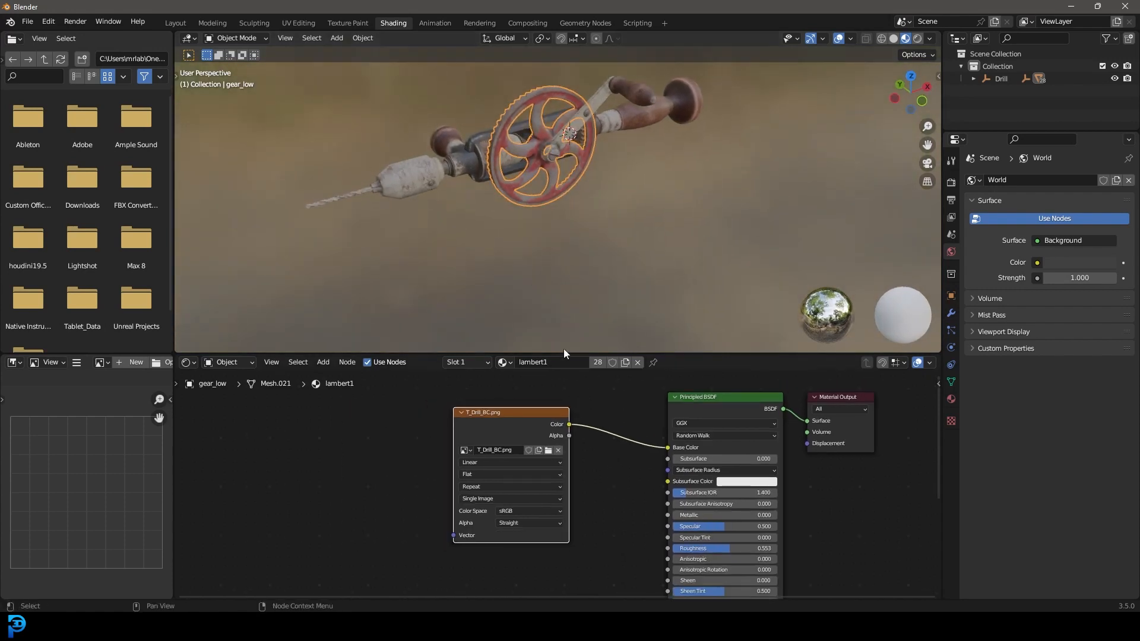
{"action": "scroll", "coordinate": [663, 379], "scroll_direction": "down", "scroll_amount": 1}
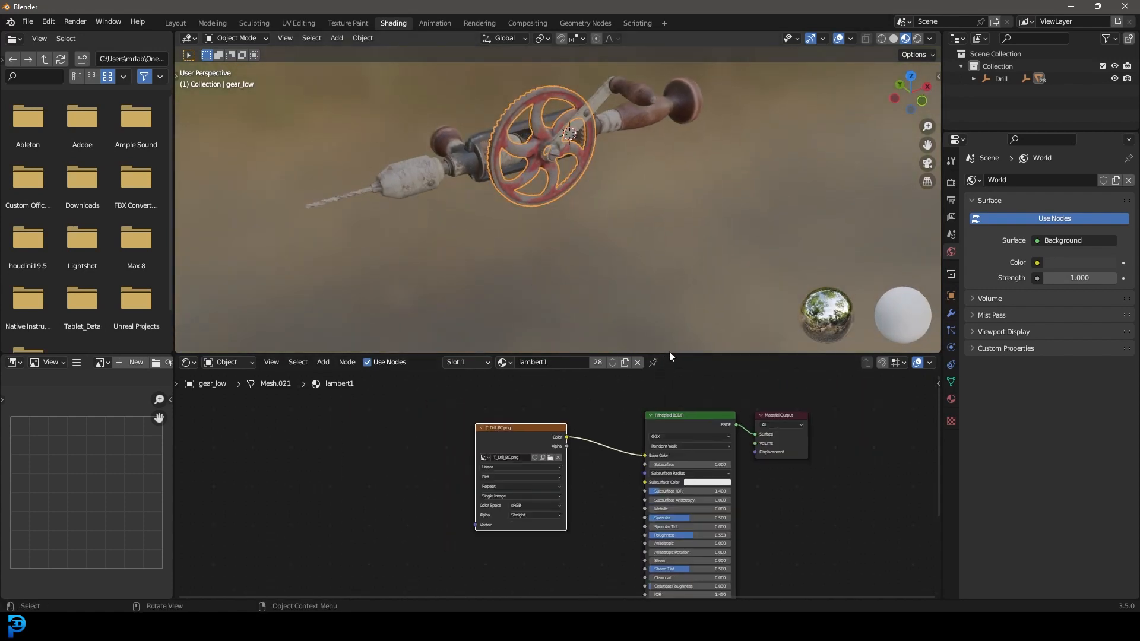
{"action": "middle_click_drag", "start_coordinate": [620, 399], "coordinate": [625, 380]}
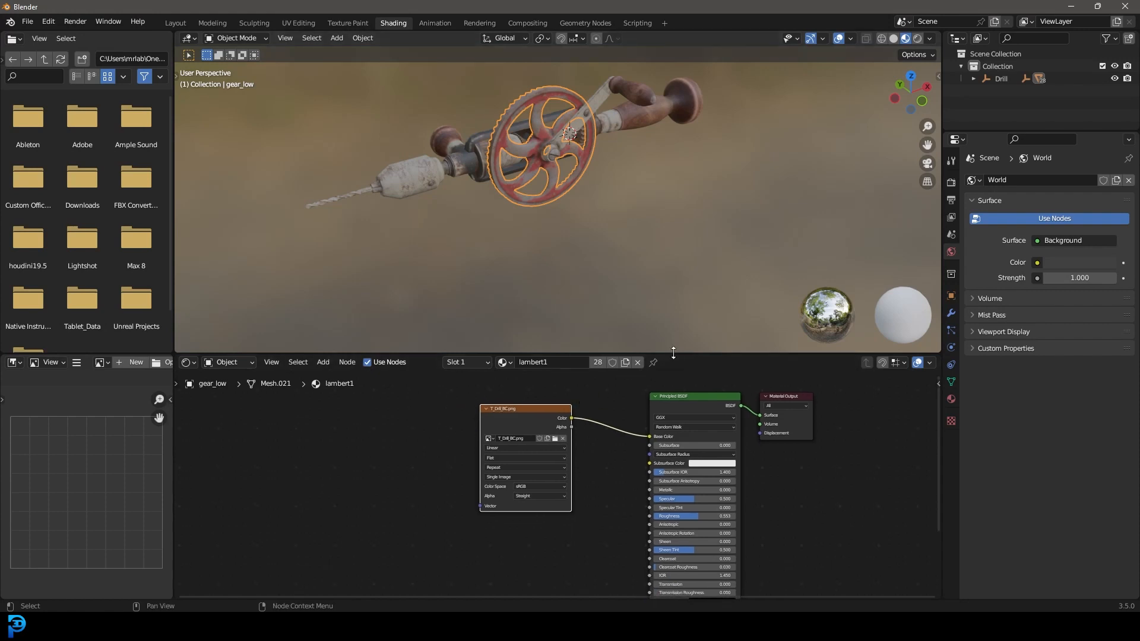
{"action": "left_click_drag", "start_coordinate": [673, 353], "coordinate": [659, 209]}
{"action": "scroll", "coordinate": [537, 323], "scroll_direction": "up", "scroll_amount": 1}
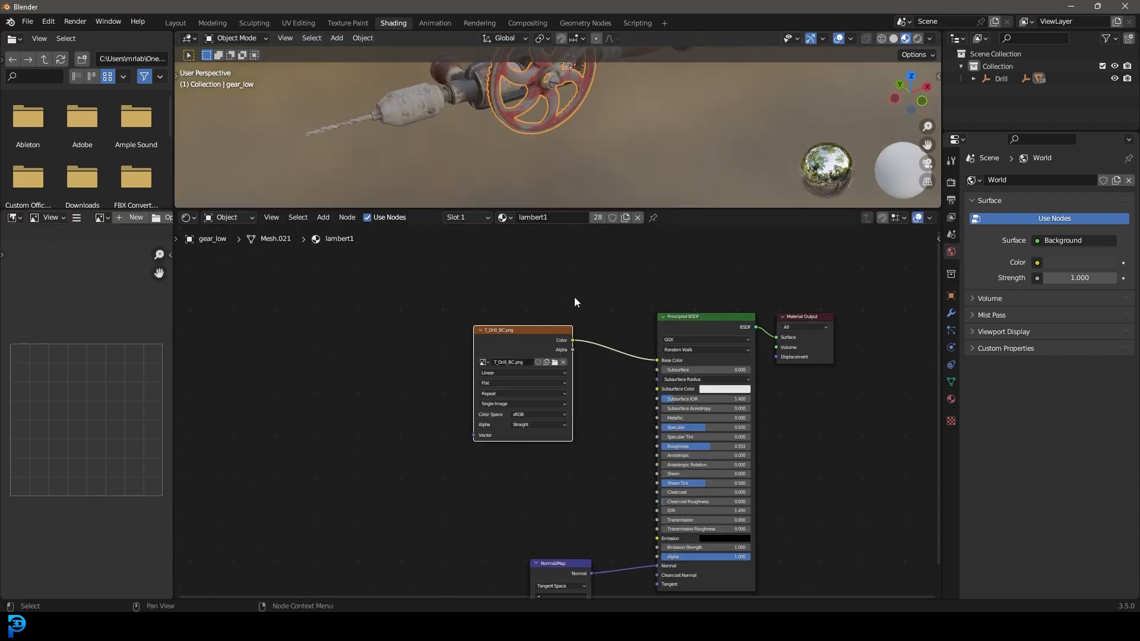
{"action": "scroll", "coordinate": [575, 295], "scroll_direction": "up", "scroll_amount": 1}
{"action": "middle_click_drag", "start_coordinate": [665, 457], "coordinate": [647, 291]}
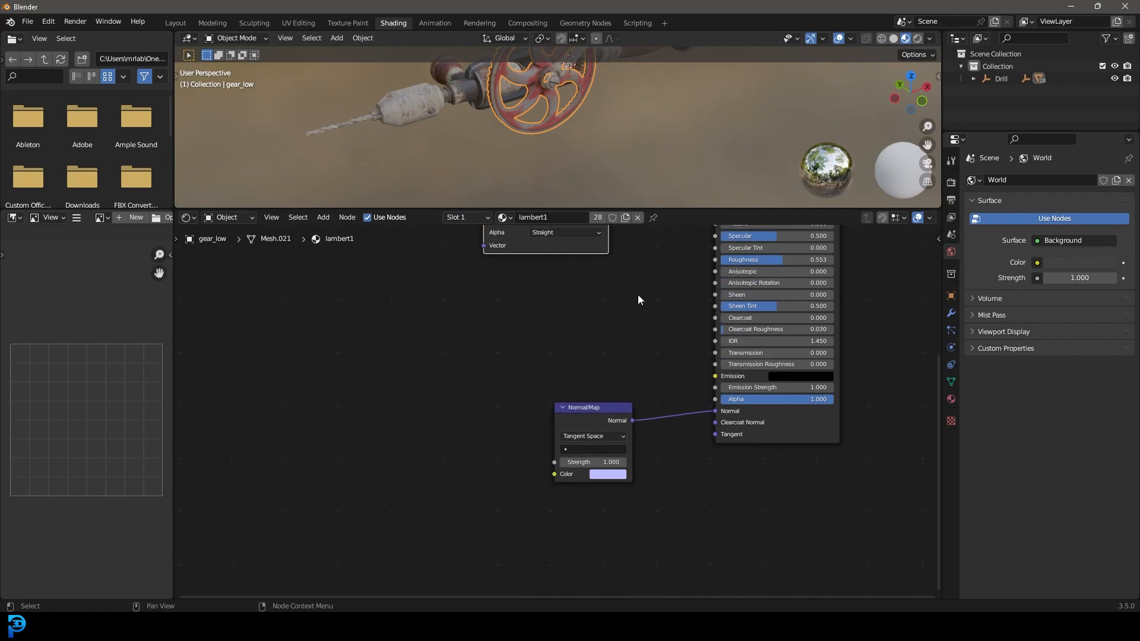
Step: Move the Normal/Map node closer to the Principled BSDF and feed its Color input from a new Image Texture node
{"action": "left_click", "coordinate": [578, 408]}
{"action": "left_click_drag", "start_coordinate": [579, 408], "coordinate": [600, 405]}
{"action": "left_click_drag", "start_coordinate": [577, 471], "coordinate": [571, 469]}
{"action": "left_click_drag", "start_coordinate": [483, 422], "coordinate": [438, 371]}
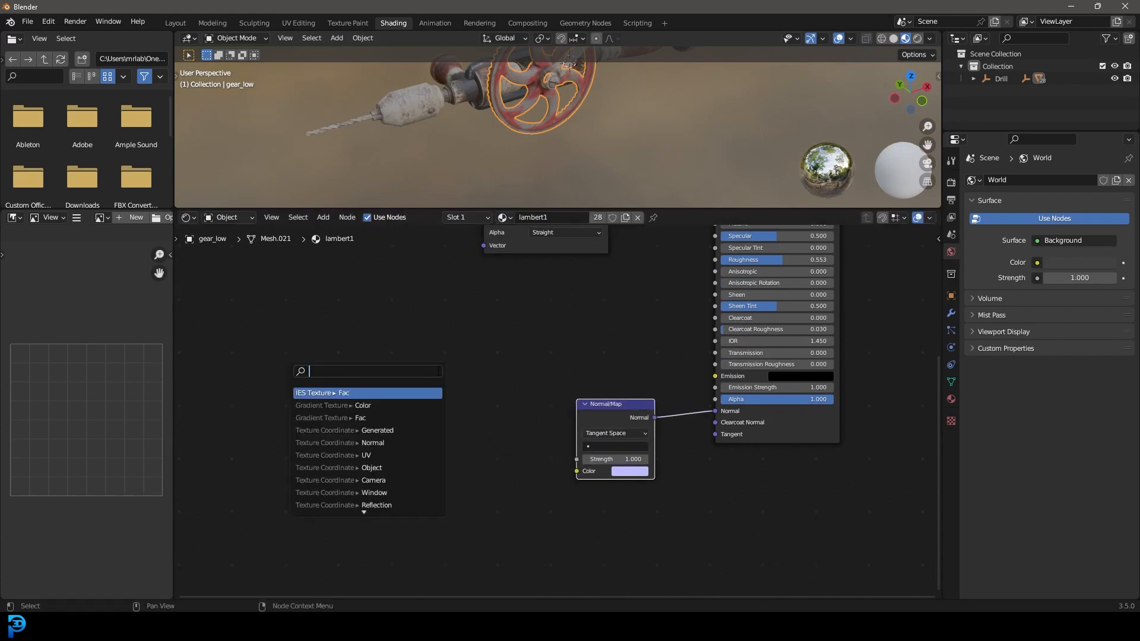
{"action": "type", "text": "image"}
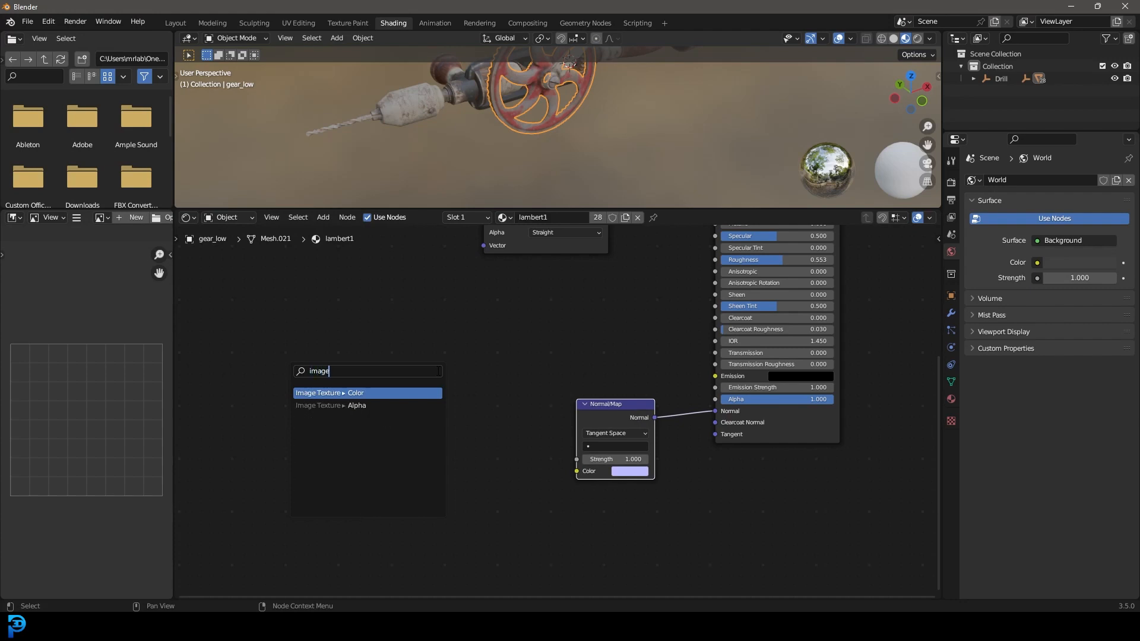
{"action": "left_click", "coordinate": [349, 393]}
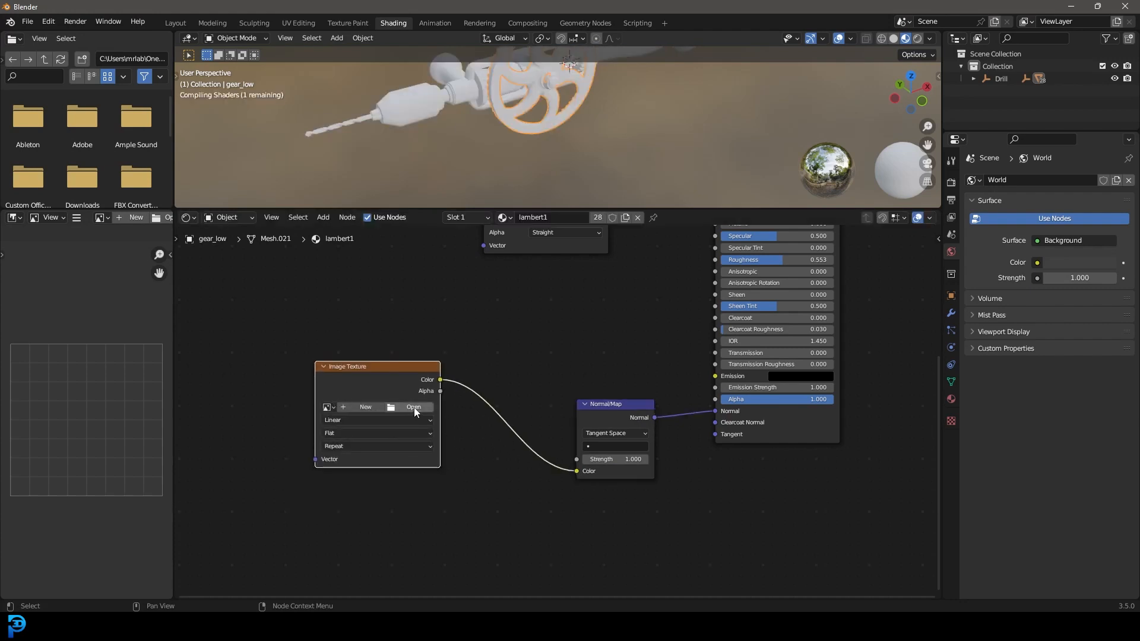
Step: Load T_Drill_N.png from the drill's textures folder into the Image Texture node feeding the Normal/Map node
{"action": "left_click", "coordinate": [415, 407]}
{"action": "left_click", "coordinate": [182, 292]}
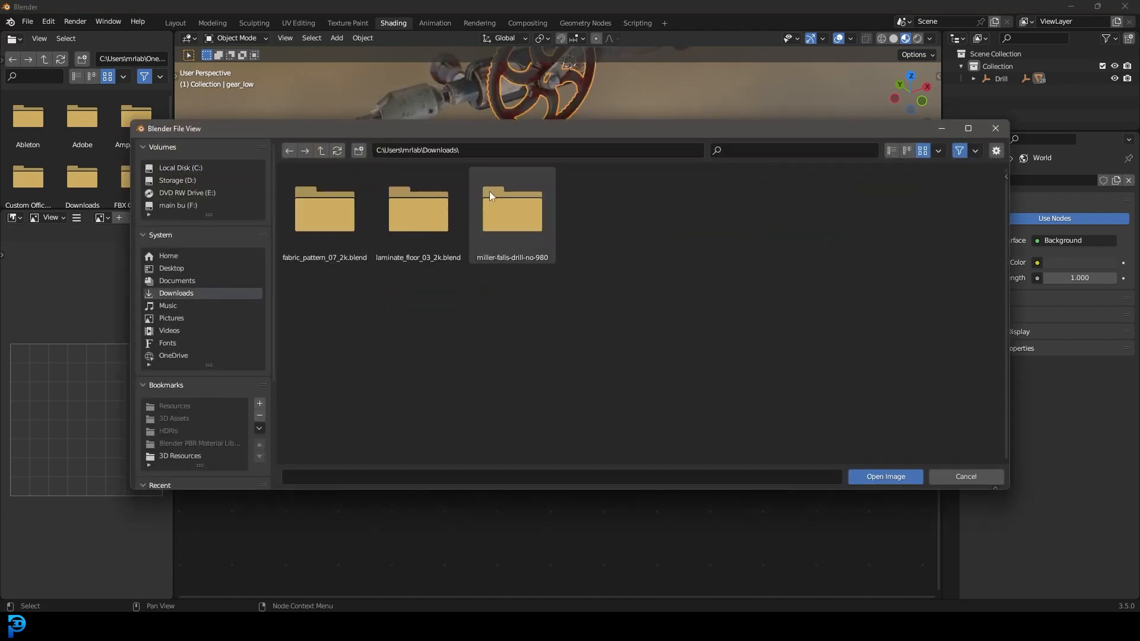
{"action": "double_click", "coordinate": [526, 212]}
{"action": "left_click", "coordinate": [421, 218]}
{"action": "double_click", "coordinate": [420, 218]}
{"action": "left_click", "coordinate": [614, 214]}
{"action": "left_click", "coordinate": [879, 476]}
Step: Set the T_Drill_N.png node's color space to Non-Color and move the node down beside the Normal/Map node
{"action": "middle_click_drag", "start_coordinate": [527, 338], "coordinate": [599, 348]}
{"action": "left_click", "coordinate": [451, 482]}
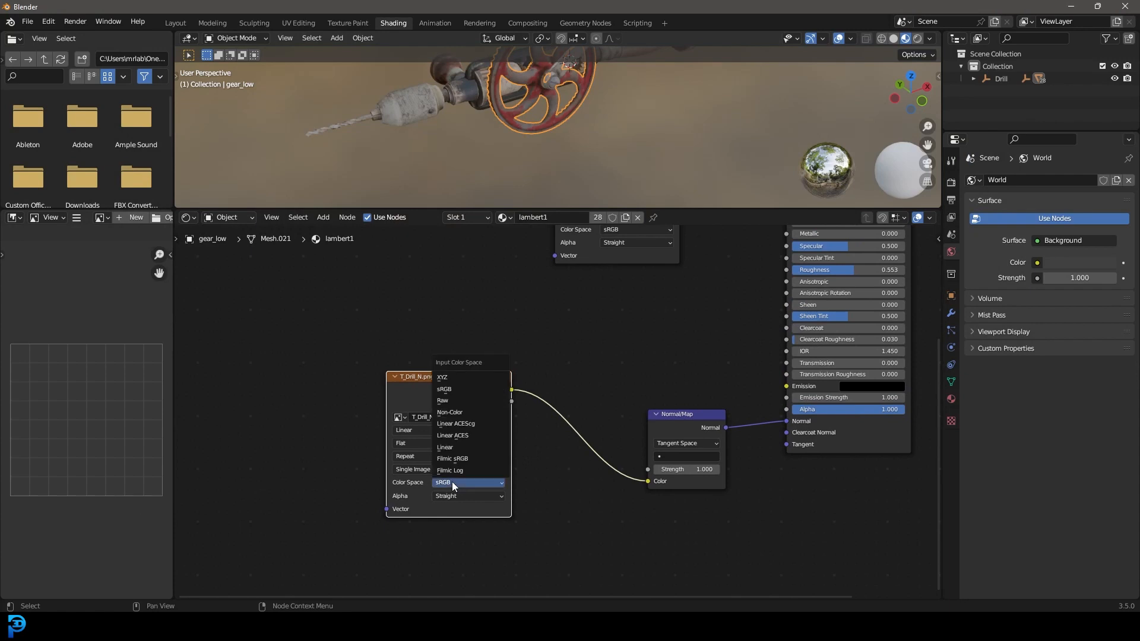
{"action": "left_click", "coordinate": [461, 412]}
{"action": "left_click_drag", "start_coordinate": [436, 398], "coordinate": [484, 421]}
Step: Duplicate the normal texture node into the free space above it and load T_Drill_R.png into the copy
{"action": "left_click", "coordinate": [347, 310]}
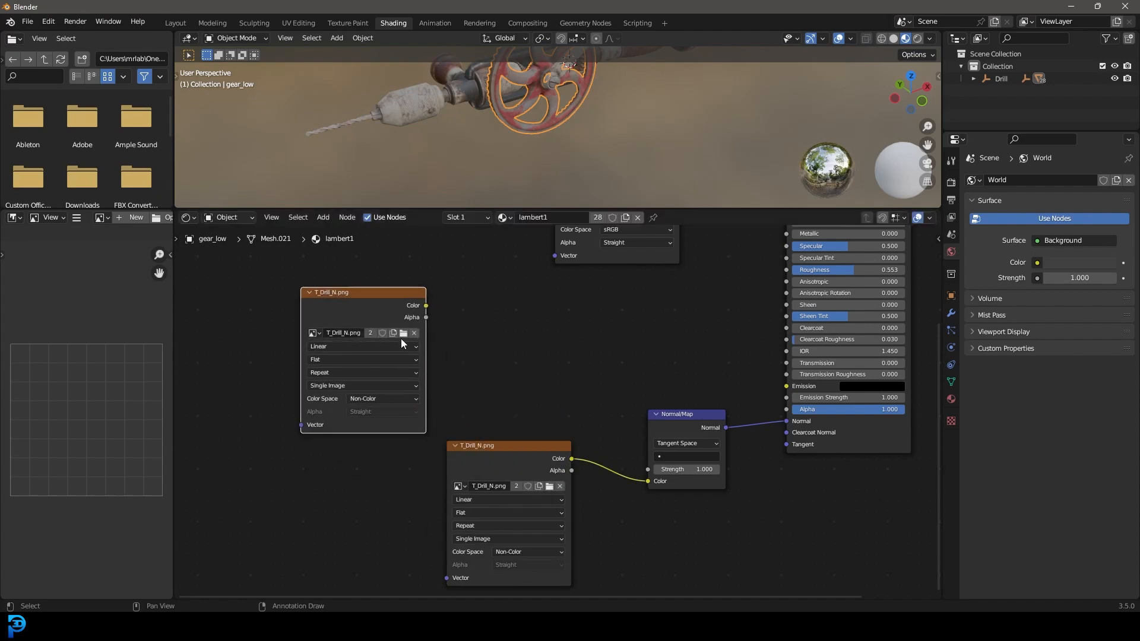
{"action": "left_click", "coordinate": [402, 335]}
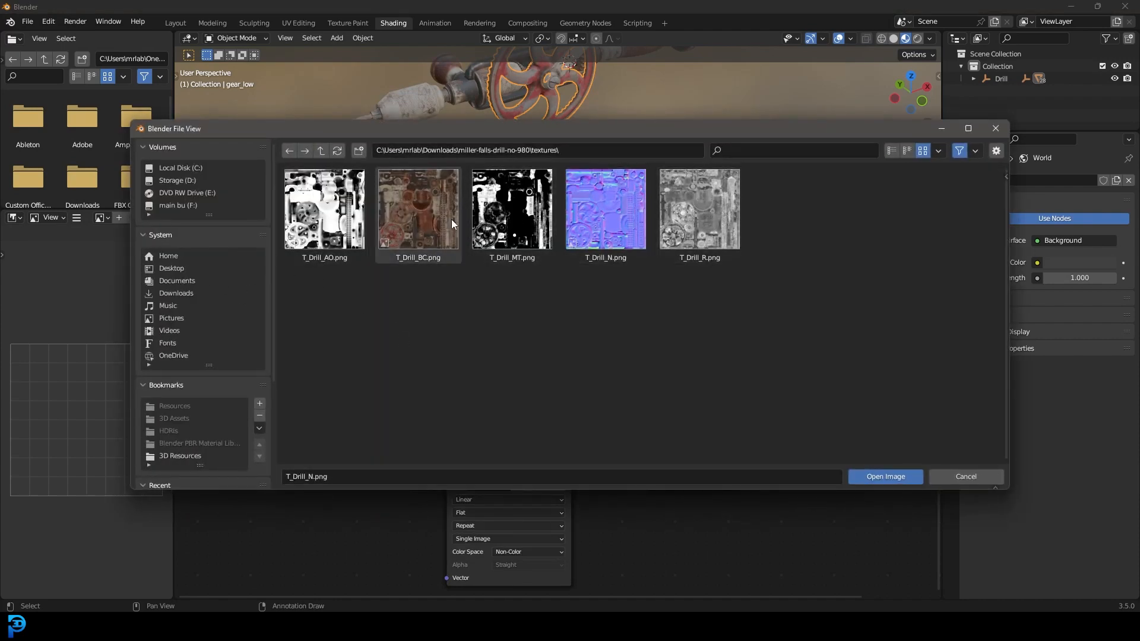
{"action": "left_click", "coordinate": [724, 214]}
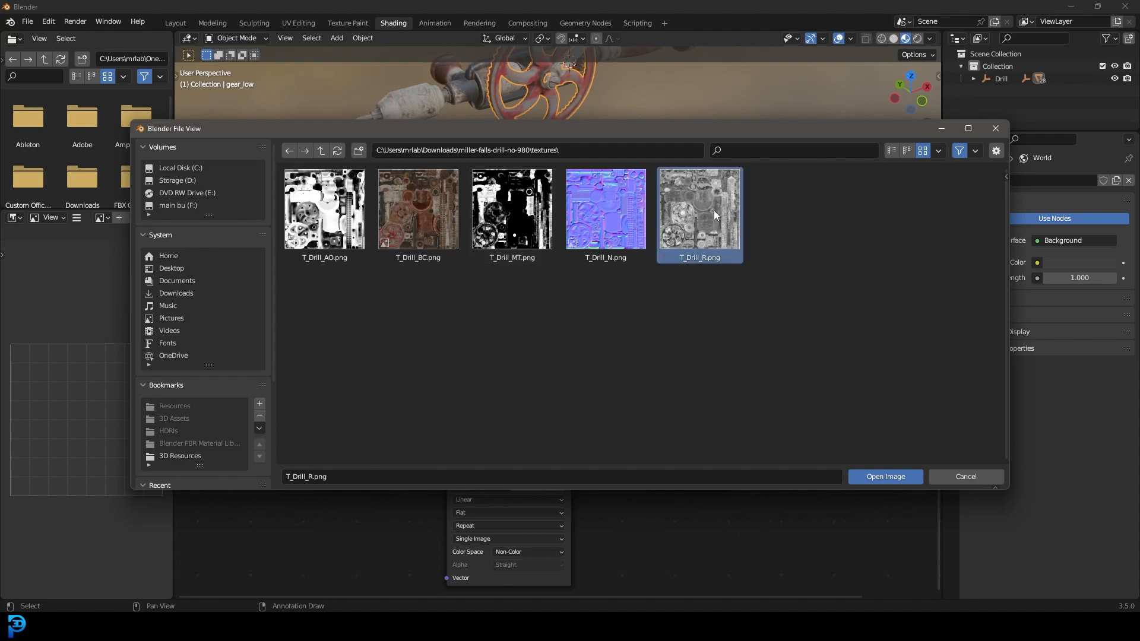
{"action": "left_click", "coordinate": [879, 477]}
{"action": "middle_click_drag", "start_coordinate": [469, 320], "coordinate": [468, 324]}
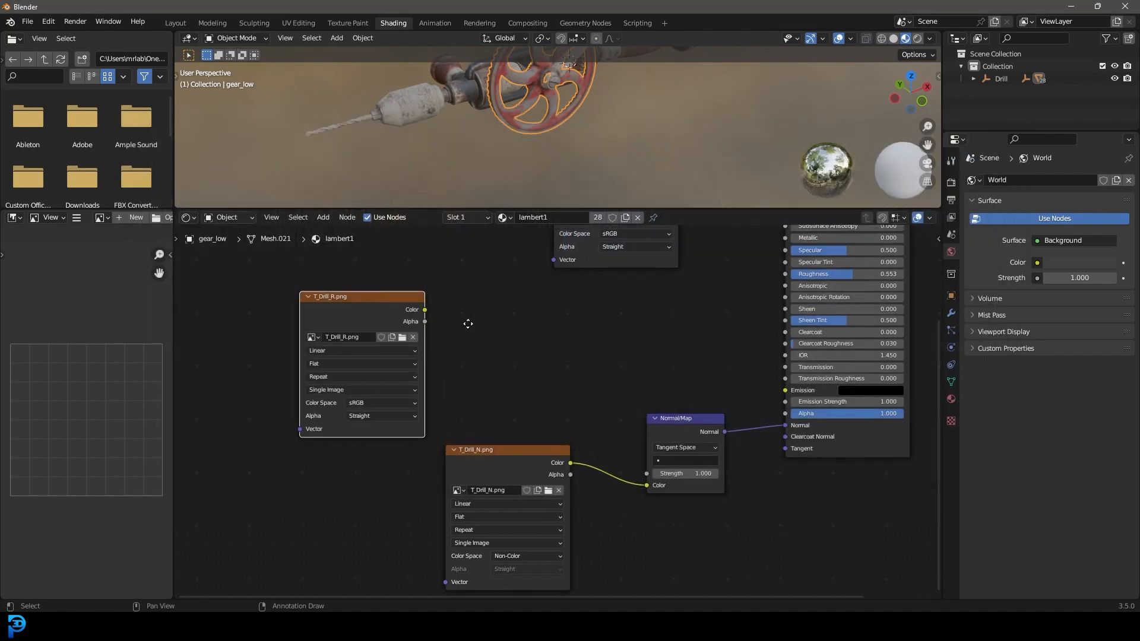
Step: Set the T_Drill_R.png node to Non-Color, connect its Color to Roughness, and move it closer to the shader
{"action": "left_click", "coordinate": [376, 404]}
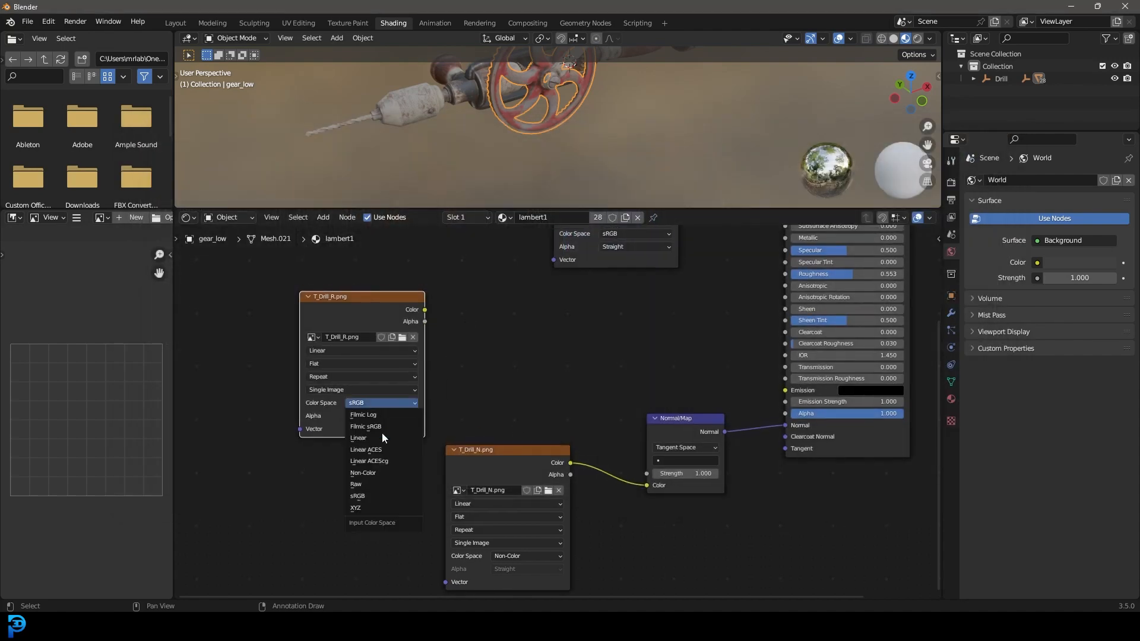
{"action": "left_click", "coordinate": [377, 473]}
{"action": "left_click_drag", "start_coordinate": [425, 310], "coordinate": [786, 274]}
{"action": "left_click_drag", "start_coordinate": [351, 319], "coordinate": [463, 322]}
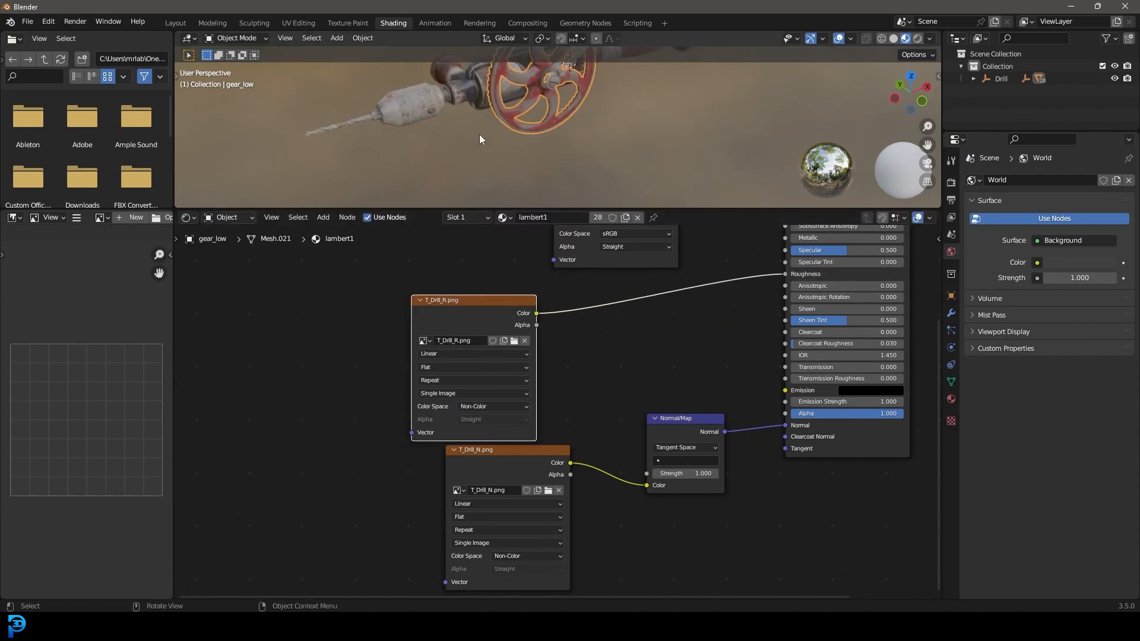
Step: Duplicate the roughness texture node beside the original and load T_Drill_MT.png into the copy
{"action": "middle_click_drag", "start_coordinate": [495, 133], "coordinate": [576, 190]}
{"action": "middle_click_drag", "start_coordinate": [459, 333], "coordinate": [510, 298]}
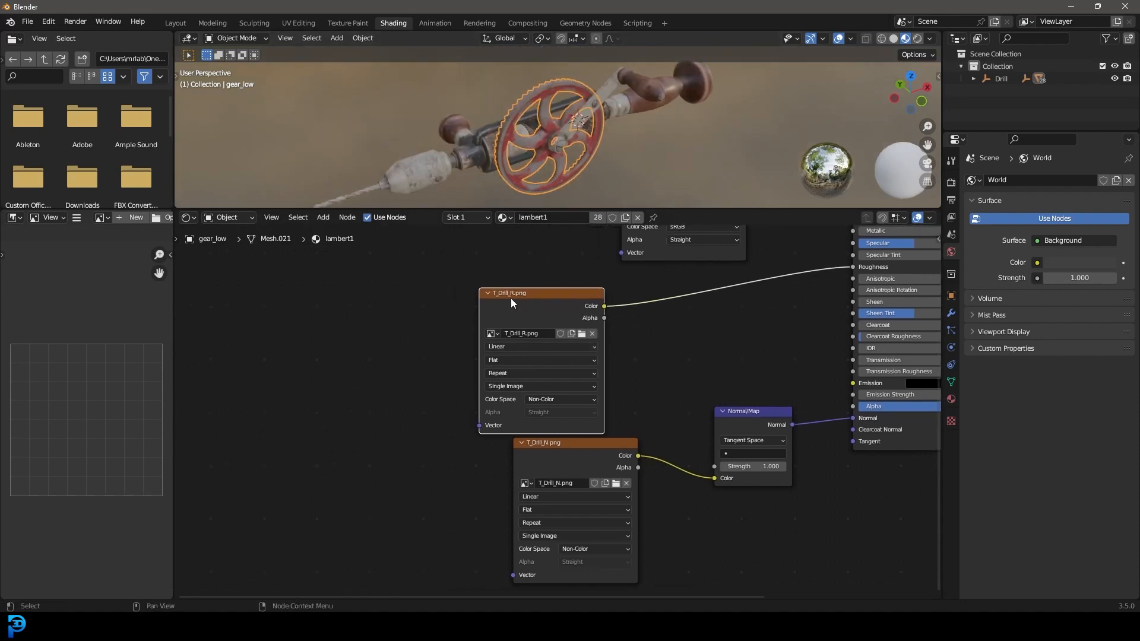
{"action": "key", "text": "shift+d"}
{"action": "left_click", "coordinate": [331, 355]}
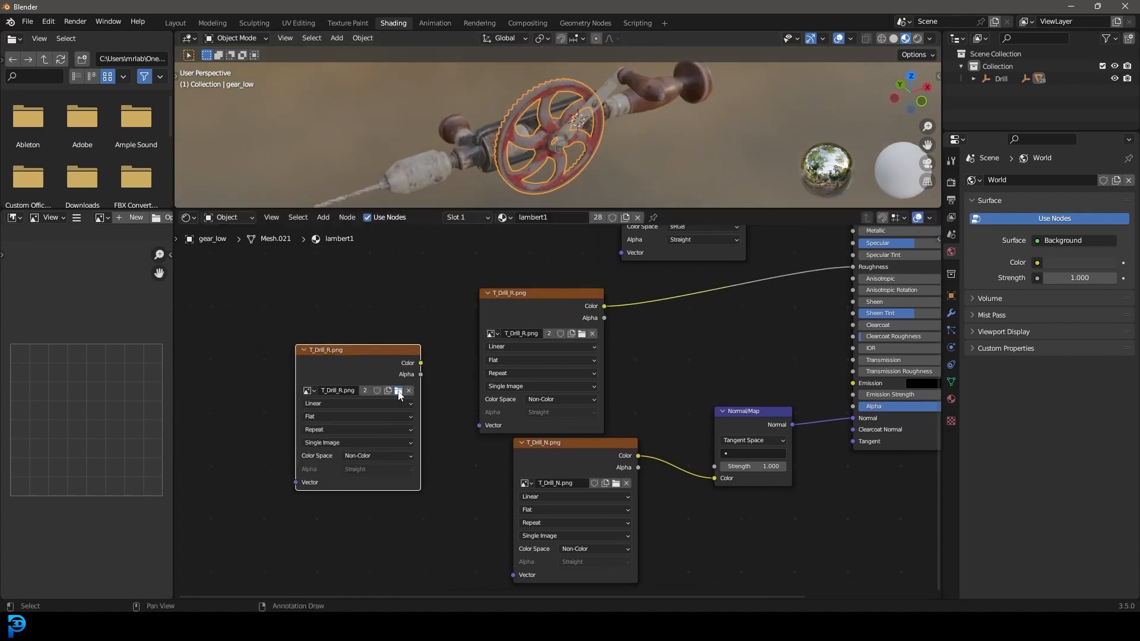
{"action": "left_click", "coordinate": [399, 391]}
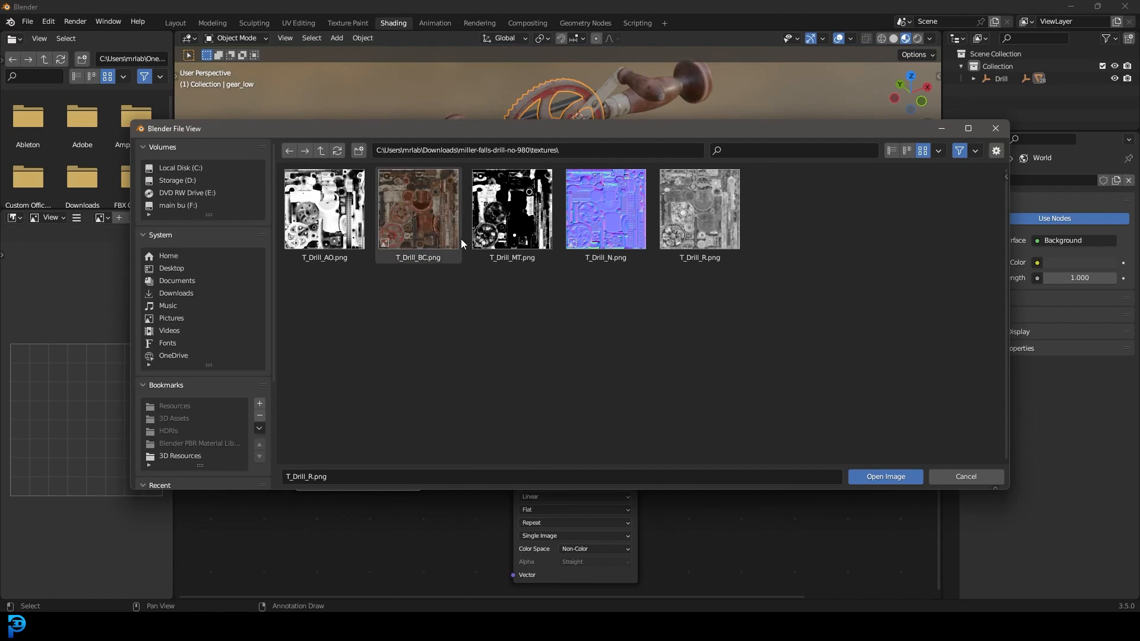
{"action": "left_click", "coordinate": [518, 224]}
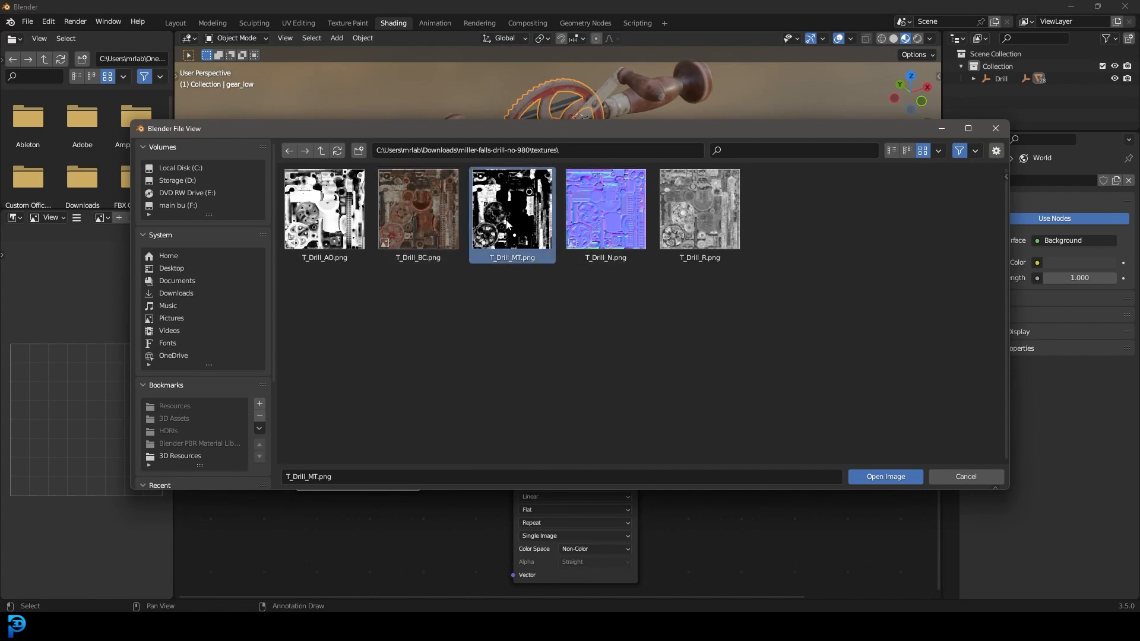
{"action": "left_click", "coordinate": [885, 477]}
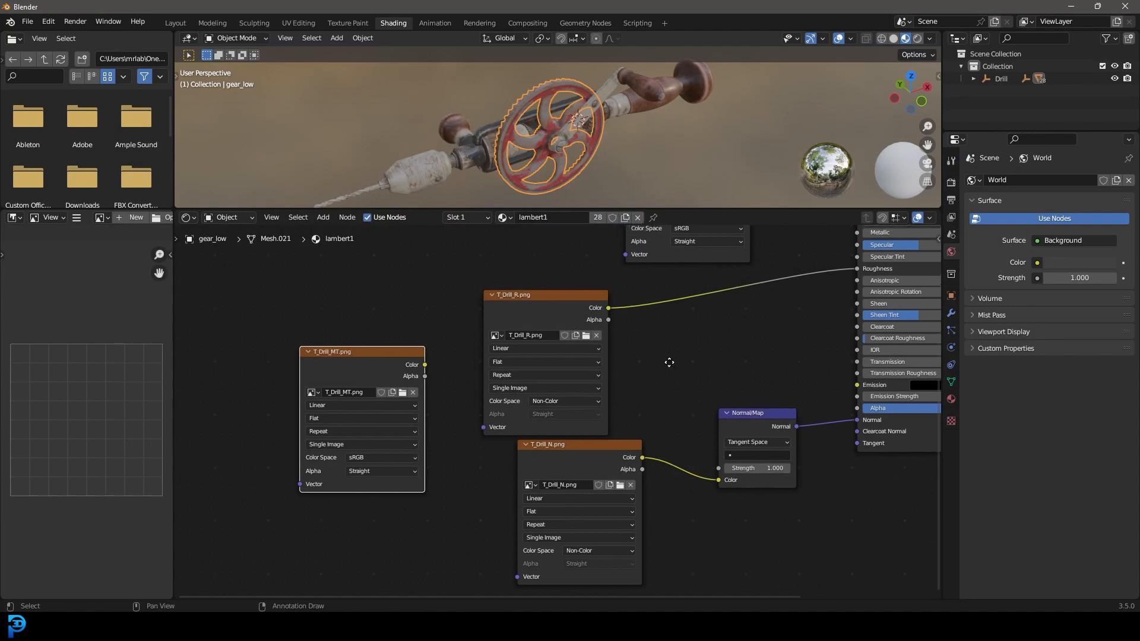
Step: Connect the T_Drill_MT.png node's Color to the Principled BSDF's Metallic input and set its color space to Non-Color
{"action": "middle_click_drag", "start_coordinate": [669, 362], "coordinate": [526, 429]}
{"action": "left_click_drag", "start_coordinate": [283, 433], "coordinate": [716, 300]}
{"action": "middle_click_drag", "start_coordinate": [761, 298], "coordinate": [695, 351]}
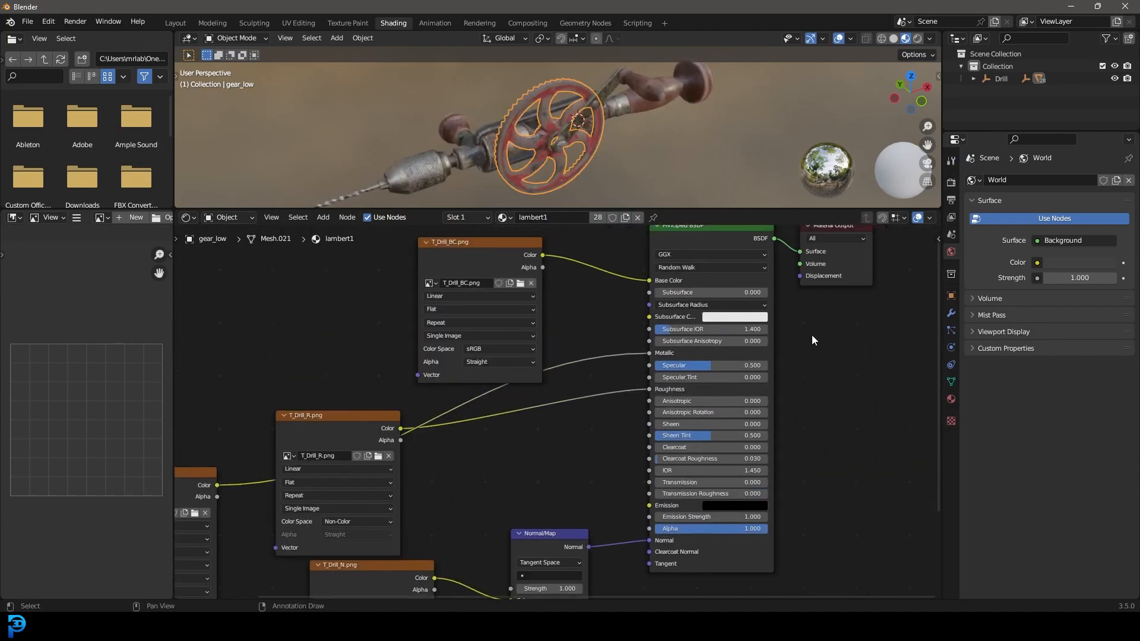
{"action": "middle_click_drag", "start_coordinate": [241, 557], "coordinate": [501, 436]}
{"action": "left_click", "coordinate": [416, 458]}
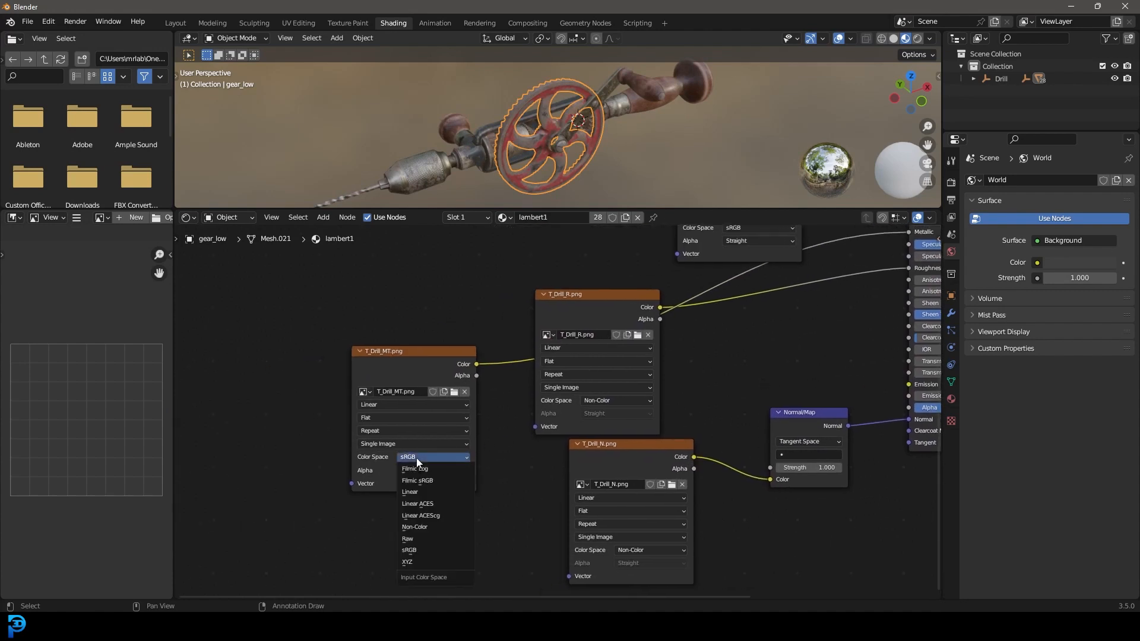
{"action": "left_click", "coordinate": [440, 527]}
Step: Examine the fully textured drill from several angles and distances
{"action": "middle_click_drag", "start_coordinate": [731, 301], "coordinate": [630, 408]}
{"action": "middle_click_drag", "start_coordinate": [446, 134], "coordinate": [512, 126]}
{"action": "scroll", "coordinate": [512, 126], "scroll_direction": "up", "scroll_amount": 2}
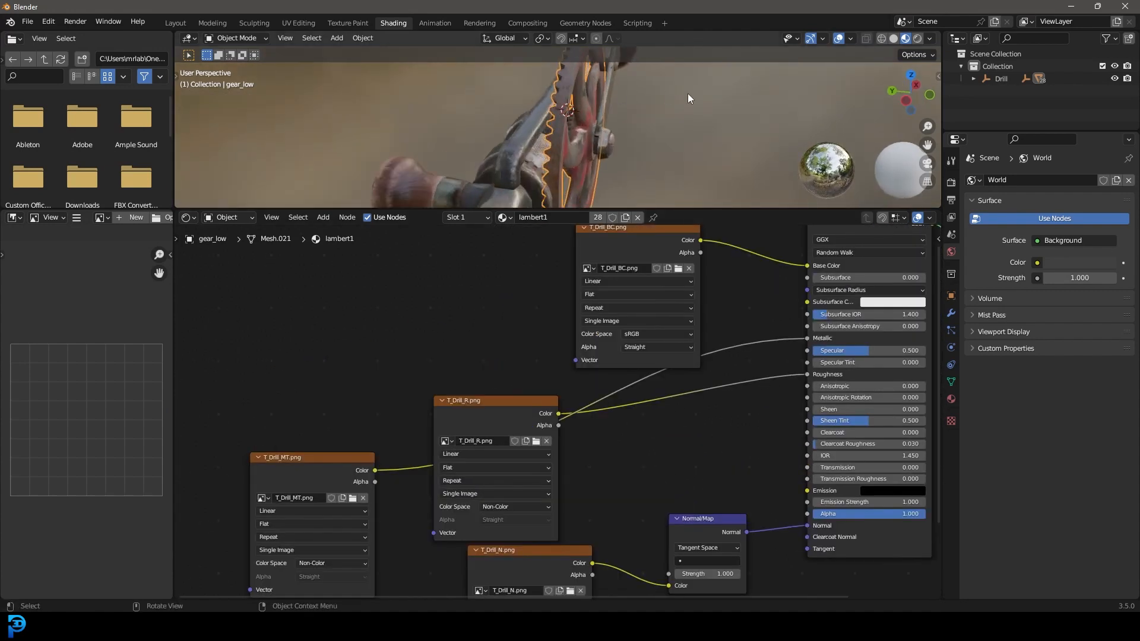
{"action": "middle_click_drag", "start_coordinate": [688, 91], "coordinate": [643, 72]}
{"action": "scroll", "coordinate": [644, 72], "scroll_direction": "up", "scroll_amount": 1}
{"action": "scroll", "coordinate": [400, 109], "scroll_direction": "down", "scroll_amount": 5}
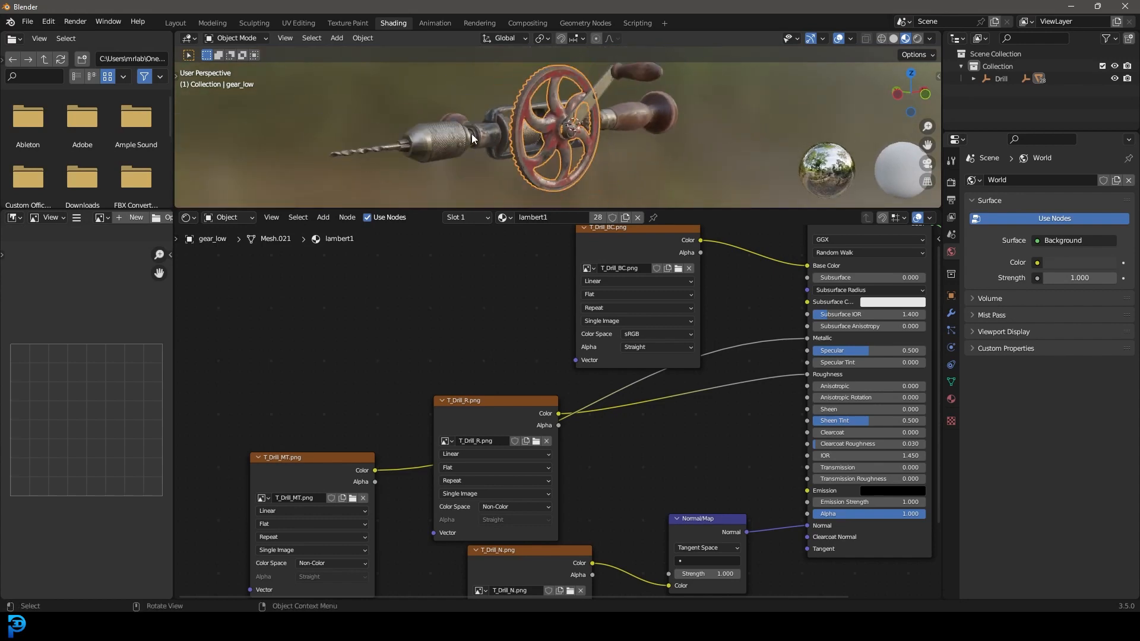
Step: Switch to the Layout workspace and save the project on the Desktop as 123455.blend
{"action": "left_click", "coordinate": [176, 24]}
{"action": "mouse_move", "coordinate": [566, 238]}
{"action": "middle_mouse_down"}
{"action": "mouse_move", "coordinate": [451, 260]}
{"action": "mouse_move", "coordinate": [503, 221]}
{"action": "middle_mouse_up"}
{"action": "key", "text": "ctrl+s"}
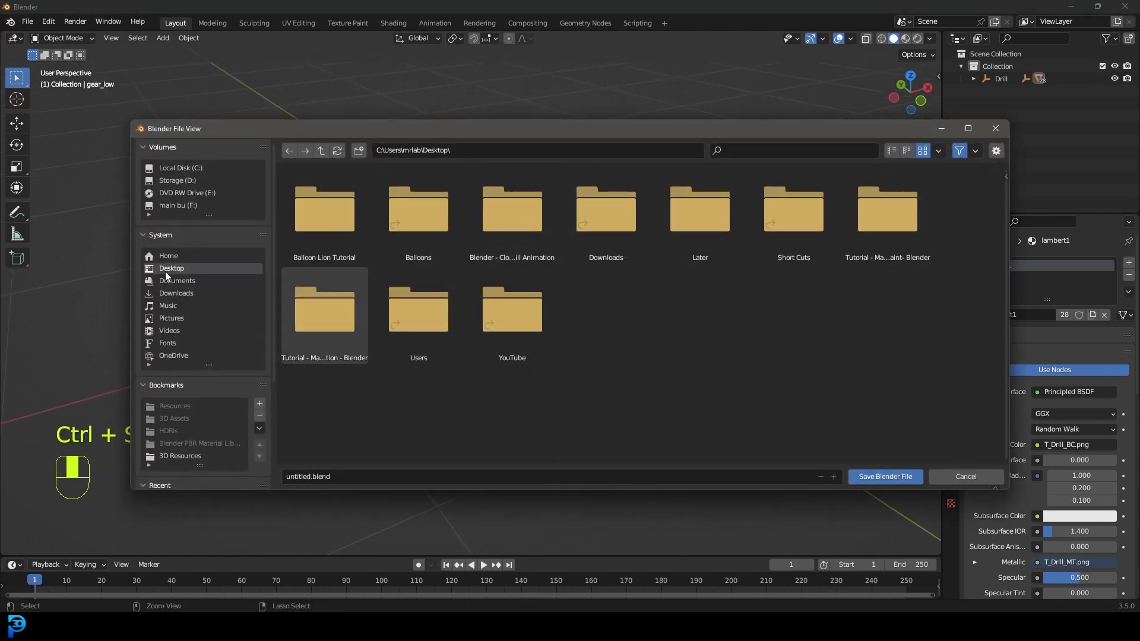
{"action": "left_click", "coordinate": [345, 476]}
{"action": "type", "text": "123455"}
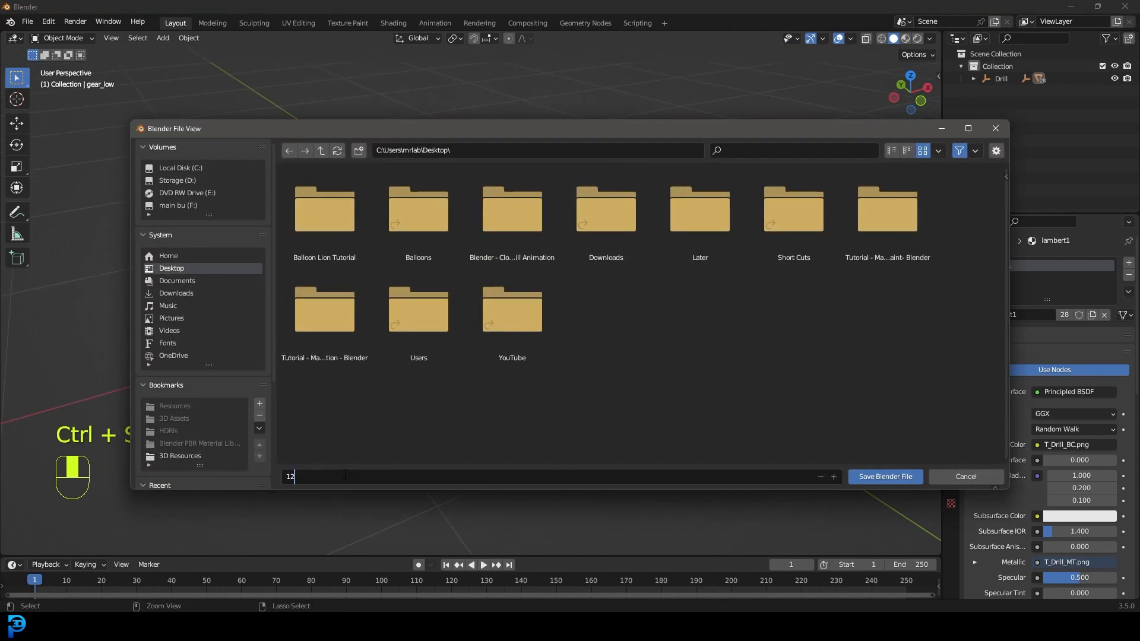
{"action": "key", "text": "Return"}
{"action": "left_click", "coordinate": [884, 476]}
Step: Select the twisted drill bit at the chuck's tip and delete it
{"action": "left_click", "coordinate": [466, 295]}
{"action": "middle_click_drag", "start_coordinate": [265, 301], "coordinate": [285, 308]}
{"action": "middle_click_drag", "start_coordinate": [285, 308], "coordinate": [486, 295], "text": "shift"}
{"action": "scroll", "coordinate": [464, 247], "scroll_direction": "up", "scroll_amount": 3}
{"action": "left_click", "coordinate": [484, 227]}
{"action": "scroll", "coordinate": [483, 298], "scroll_direction": "up", "scroll_amount": 5}
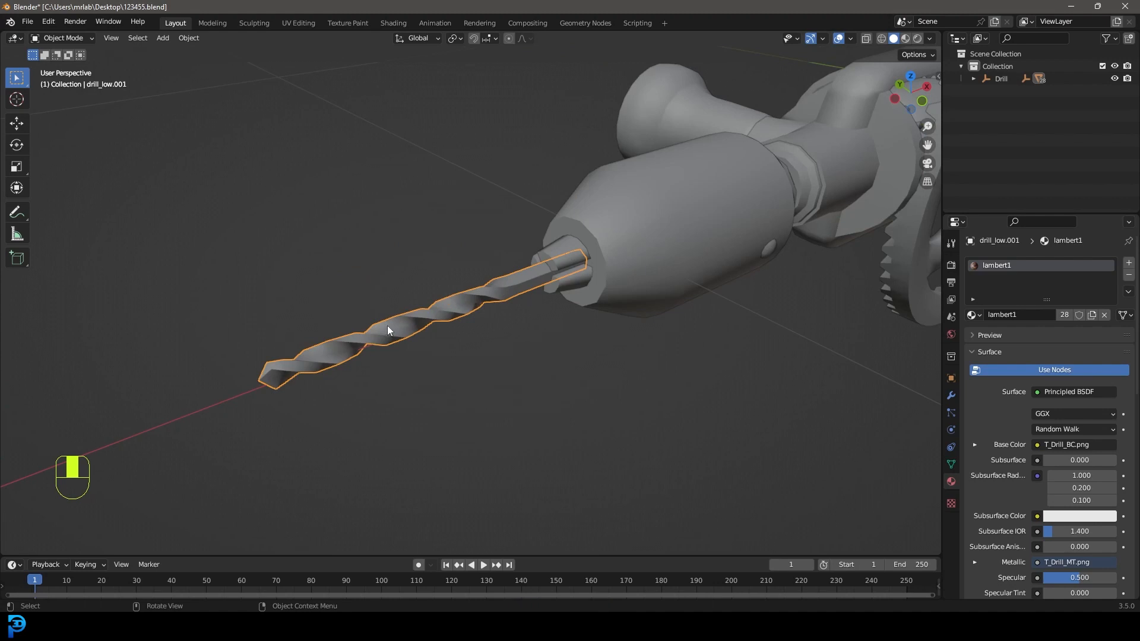
{"action": "key", "text": "Delete"}
{"action": "scroll", "coordinate": [621, 257], "scroll_direction": "down", "scroll_amount": 8}
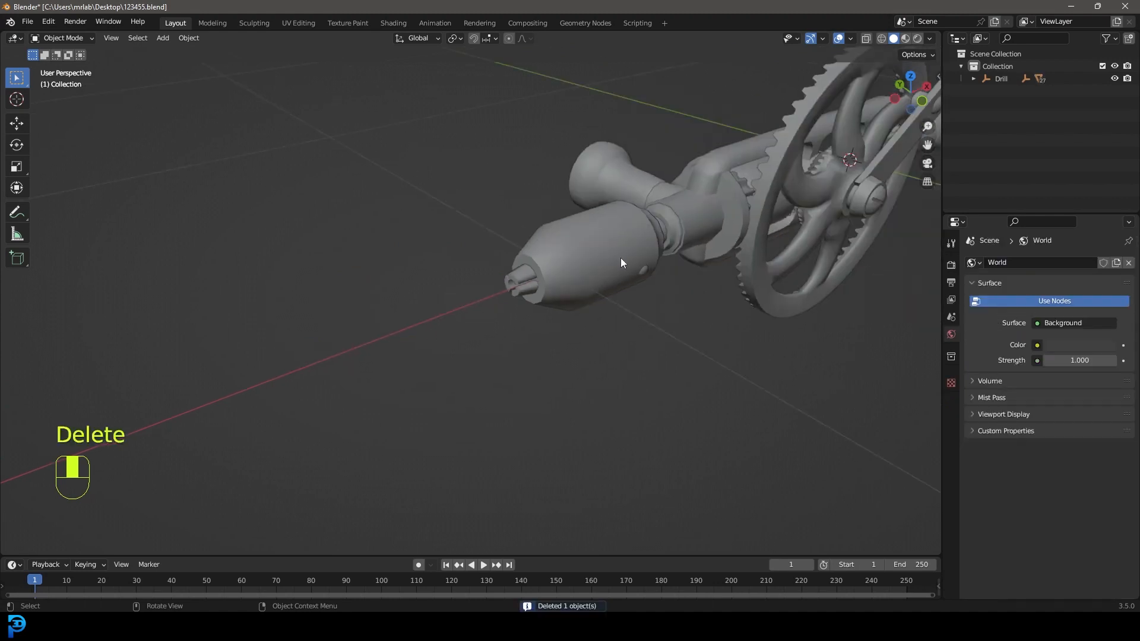
Step: Select the large gear wheel and test moving it on its own without keeping the move
{"action": "middle_click_drag", "start_coordinate": [674, 243], "coordinate": [647, 253]}
{"action": "middle_click_drag", "start_coordinate": [677, 258], "coordinate": [587, 272], "text": "shift"}
{"action": "scroll", "coordinate": [579, 273], "scroll_direction": "up", "scroll_amount": 4}
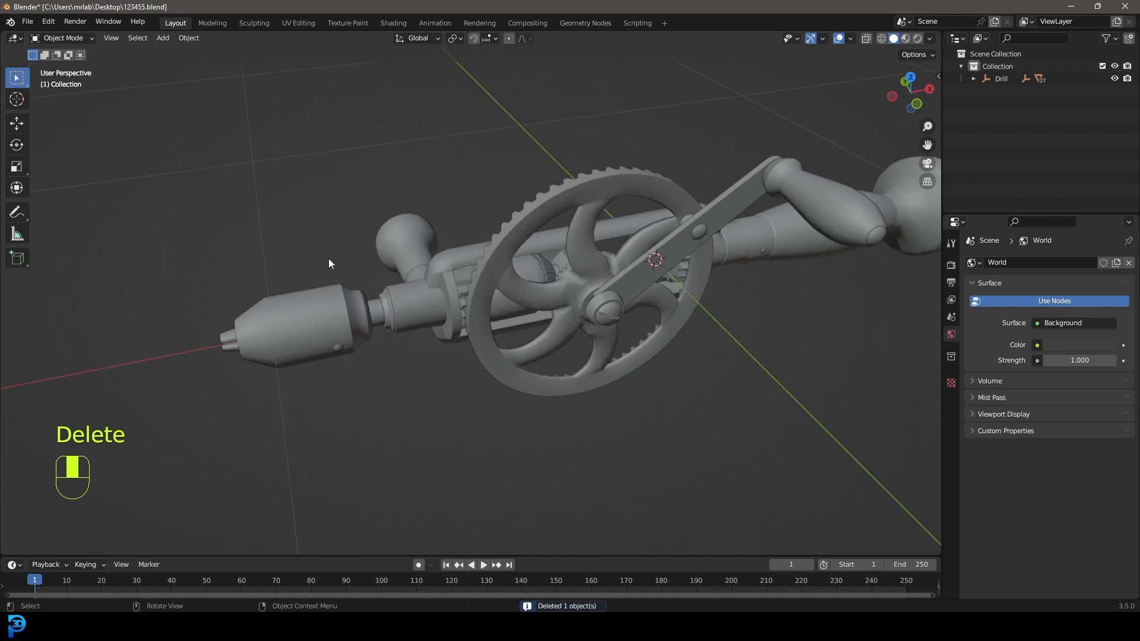
{"action": "middle_click_drag", "start_coordinate": [329, 258], "coordinate": [424, 224]}
{"action": "scroll", "coordinate": [441, 304], "scroll_direction": "up", "scroll_amount": 2}
{"action": "middle_click_drag", "start_coordinate": [612, 261], "coordinate": [468, 232], "text": "shift"}
{"action": "scroll", "coordinate": [411, 290], "scroll_direction": "down", "scroll_amount": 5}
{"action": "scroll", "coordinate": [468, 233], "scroll_direction": "up", "scroll_amount": 4}
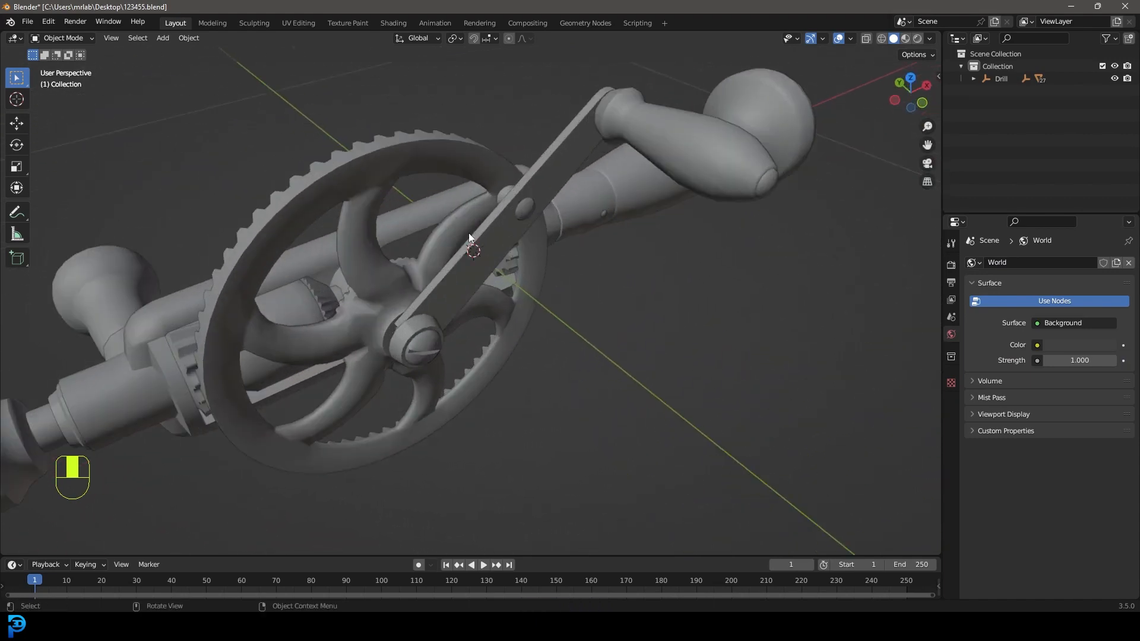
{"action": "left_click", "coordinate": [420, 155]}
{"action": "middle_click_drag", "start_coordinate": [338, 239], "coordinate": [376, 243]}
{"action": "key", "text": "g"}
{"action": "right_click", "coordinate": [791, 309]}
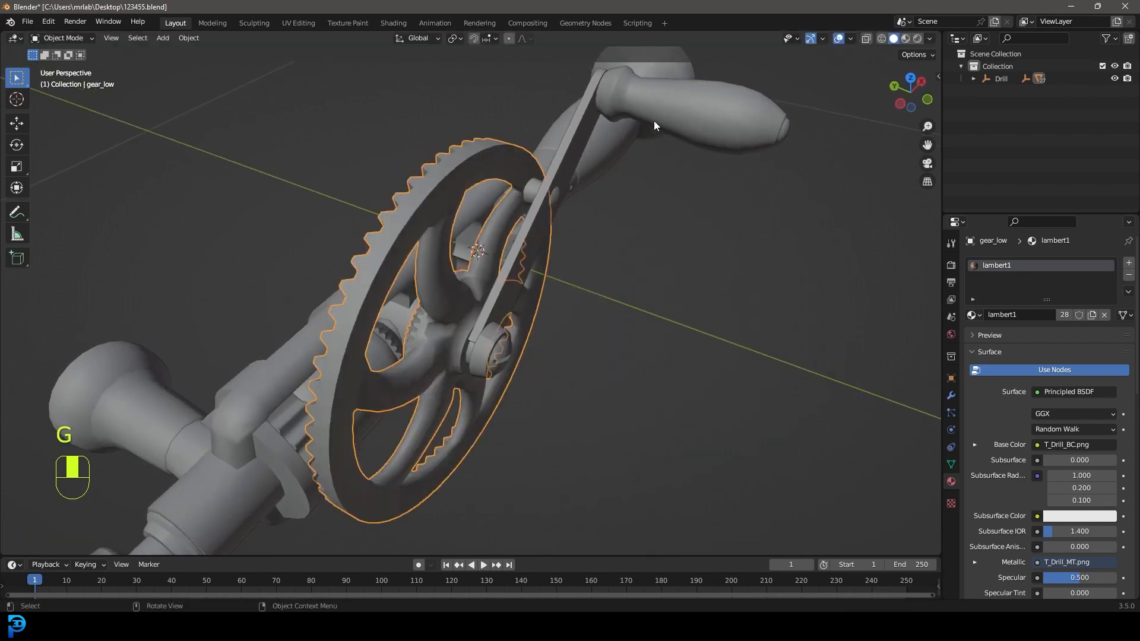
Step: In a top wireframe view, add the hub screw, crank arm and crank handle to the gear selection and test moving them together
{"action": "key", "text": "KP_7"}
{"action": "middle_click_drag", "start_coordinate": [424, 313], "coordinate": [477, 321], "text": "shift"}
{"action": "scroll", "coordinate": [478, 321], "scroll_direction": "up", "scroll_amount": 3}
{"action": "key", "text": "z"}
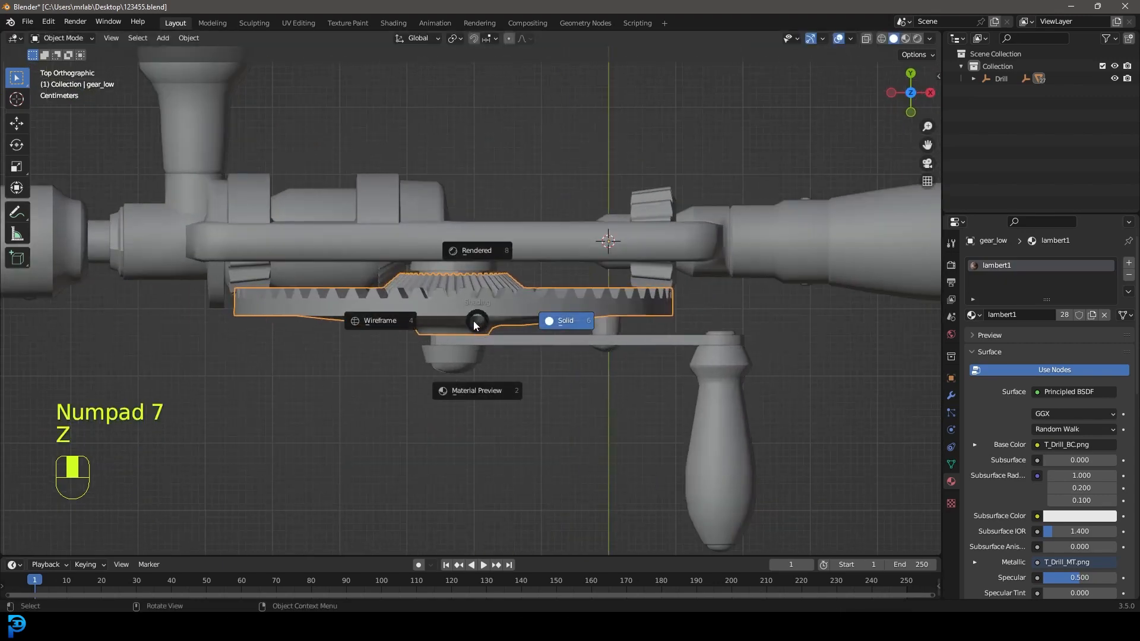
{"action": "left_click", "coordinate": [409, 319]}
{"action": "left_click_drag", "start_coordinate": [419, 410], "coordinate": [486, 331], "text": "shift"}
{"action": "left_click_drag", "start_coordinate": [569, 403], "coordinate": [611, 321], "text": "shift"}
{"action": "left_click_drag", "start_coordinate": [605, 457], "coordinate": [787, 331], "text": "shift"}
{"action": "middle_click_drag", "start_coordinate": [562, 380], "coordinate": [595, 348], "text": "shift"}
{"action": "key", "text": "g"}
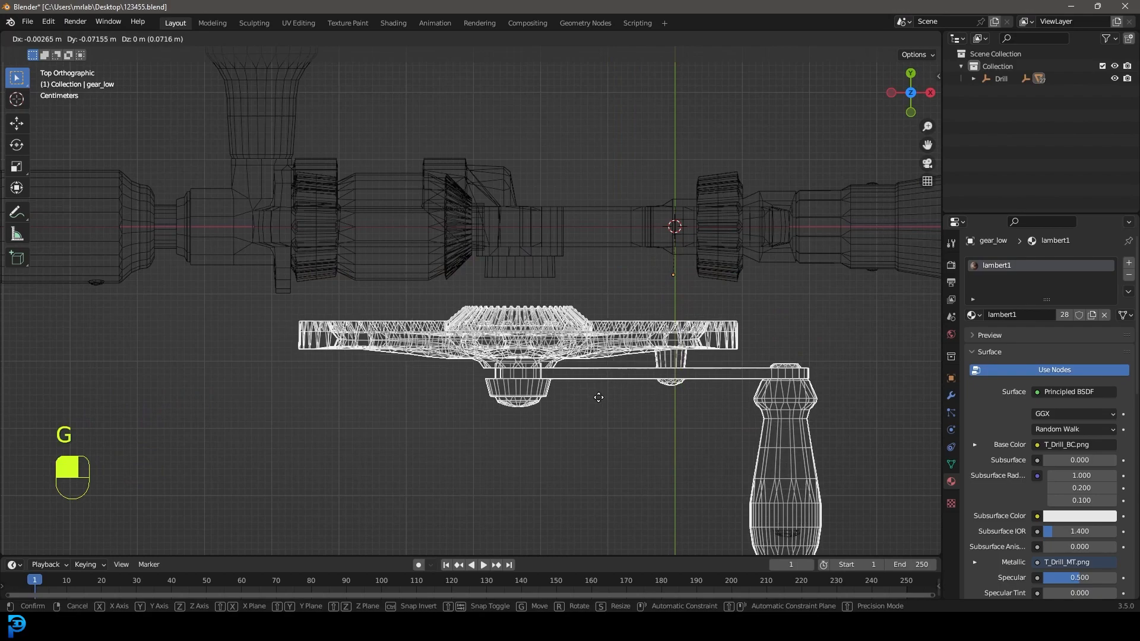
{"action": "right_click", "coordinate": [605, 438]}
Step: Make the large gear wheel the active object and join the selected crank parts into it
{"action": "scroll", "coordinate": [533, 389], "scroll_direction": "down", "scroll_amount": 3}
{"action": "middle_click_drag", "start_coordinate": [533, 389], "coordinate": [604, 217]}
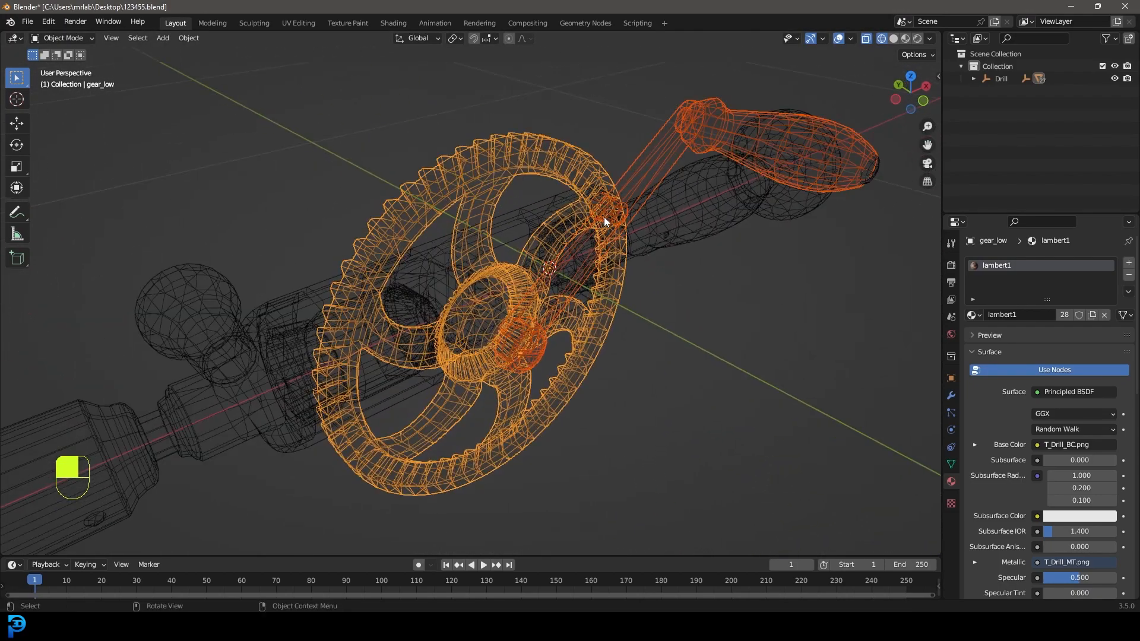
{"action": "left_click", "coordinate": [515, 130], "text": "shift"}
{"action": "left_click", "coordinate": [506, 138], "text": "shift"}
{"action": "key", "text": "ctrl+j"}
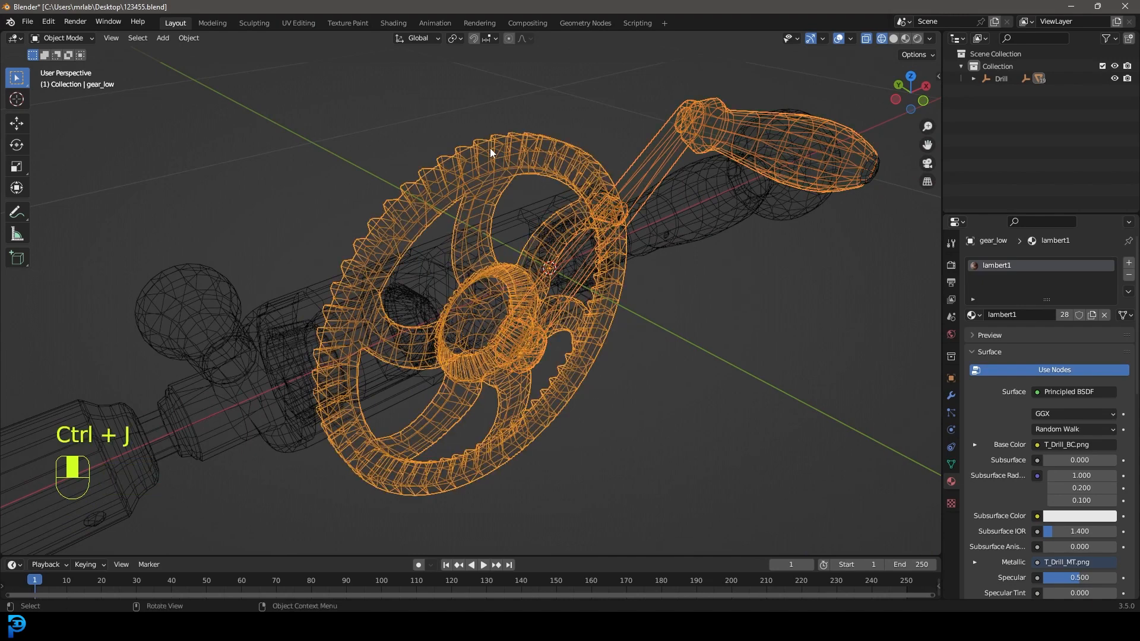
{"action": "key", "text": "g"}
{"action": "right_click", "coordinate": [511, 97]}
Step: Return to solid shading and test that the gear wheel and crank move as one object, cancelling the move
{"action": "key", "text": "z"}
{"action": "left_click", "coordinate": [628, 117]}
{"action": "scroll", "coordinate": [537, 190], "scroll_direction": "down", "scroll_amount": 6}
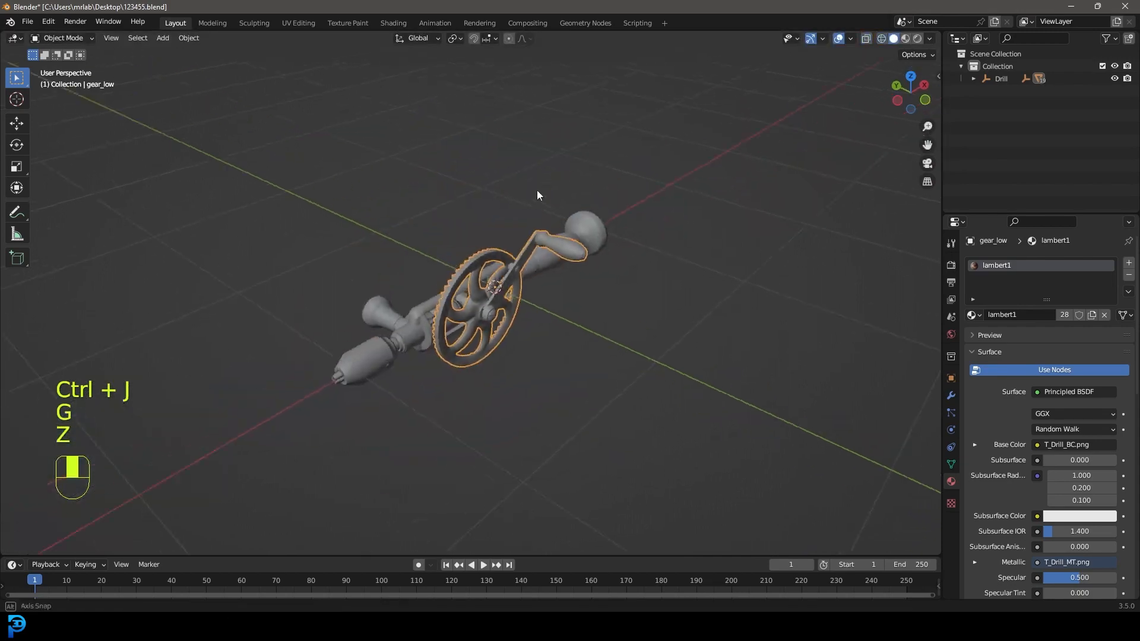
{"action": "middle_click_drag", "start_coordinate": [537, 190], "coordinate": [559, 195]}
{"action": "scroll", "coordinate": [551, 277], "scroll_direction": "up", "scroll_amount": 2}
{"action": "key", "text": "g"}
{"action": "right_click", "coordinate": [671, 259]}
{"action": "middle_click_drag", "start_coordinate": [671, 253], "coordinate": [557, 295]}
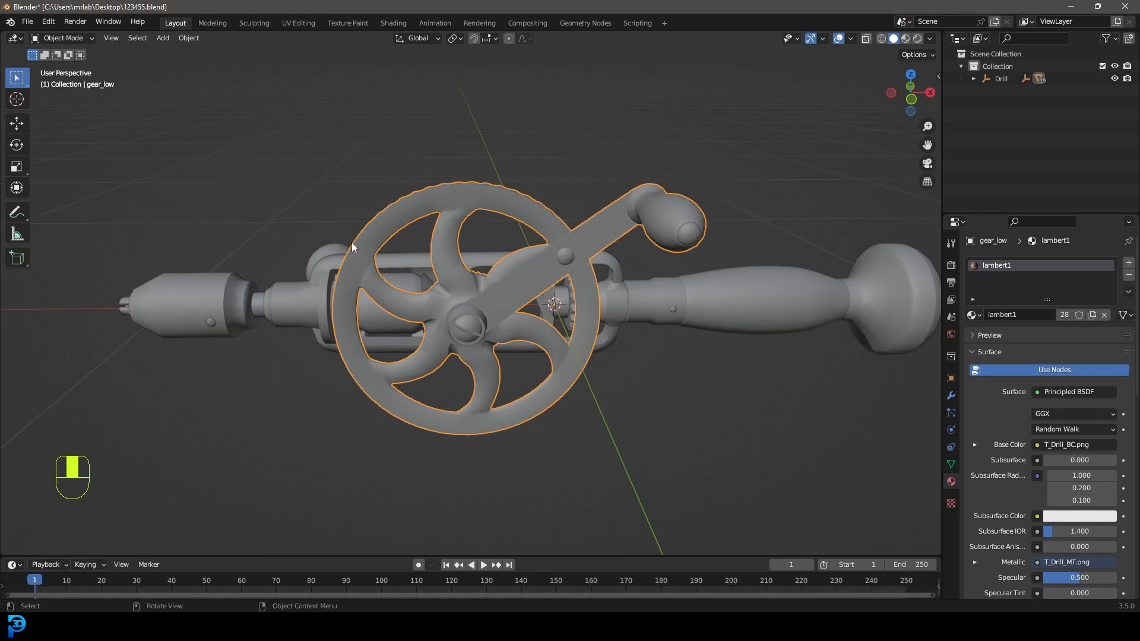
Step: In wireframe shading, select the small holder jaws at the chuck's tip and test moving them without keeping the move
{"action": "middle_click_drag", "start_coordinate": [215, 244], "coordinate": [498, 196]}
{"action": "scroll", "coordinate": [438, 280], "scroll_direction": "up", "scroll_amount": 4}
{"action": "left_click", "coordinate": [383, 274]}
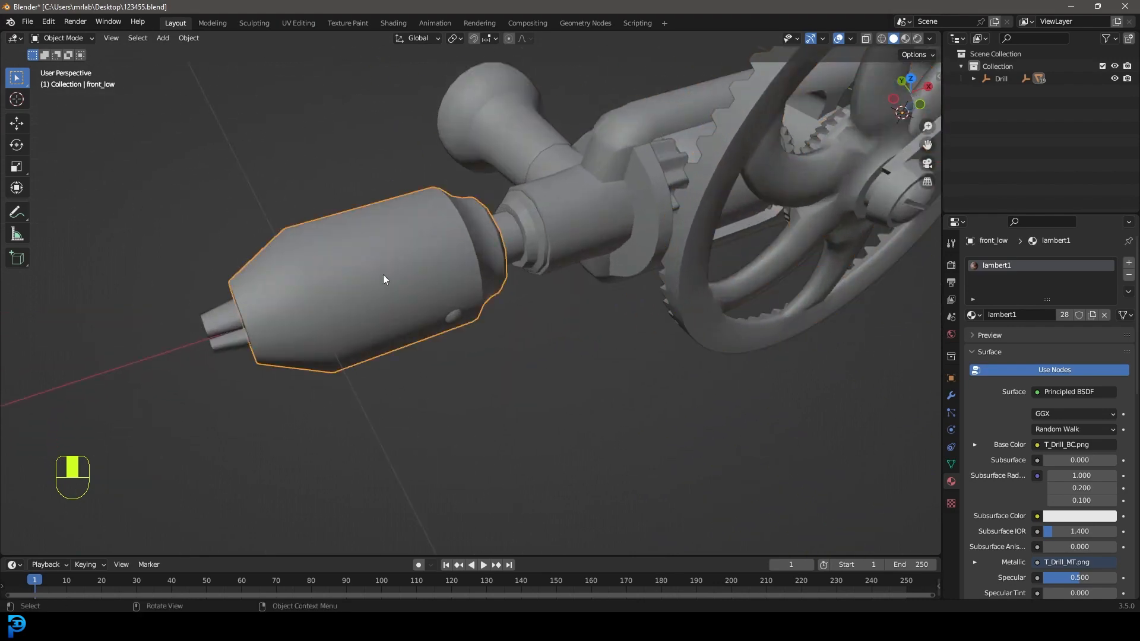
{"action": "scroll", "coordinate": [383, 275], "scroll_direction": "down", "scroll_amount": 4}
{"action": "middle_click_drag", "start_coordinate": [383, 274], "coordinate": [351, 234]}
{"action": "scroll", "coordinate": [352, 234], "scroll_direction": "up", "scroll_amount": 2}
{"action": "key", "text": "z"}
{"action": "left_click", "coordinate": [292, 238]}
{"action": "left_click", "coordinate": [295, 265]}
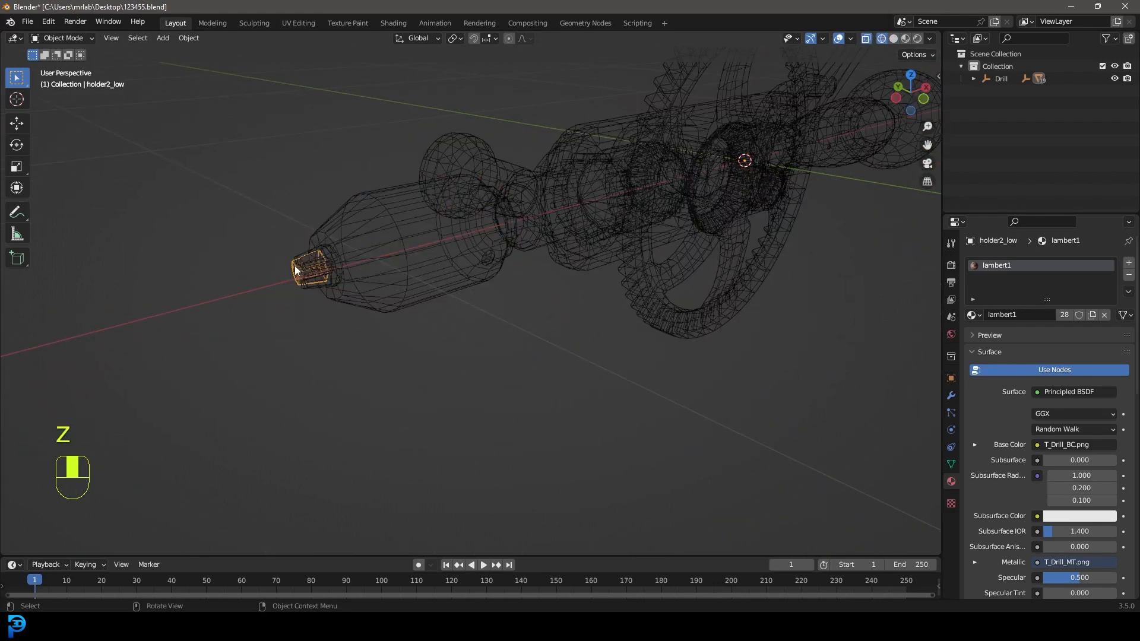
{"action": "left_click", "coordinate": [304, 260], "text": "shift"}
{"action": "left_click", "coordinate": [313, 289], "text": "shift"}
{"action": "key", "text": "g"}
{"action": "right_click", "coordinate": [311, 225]}
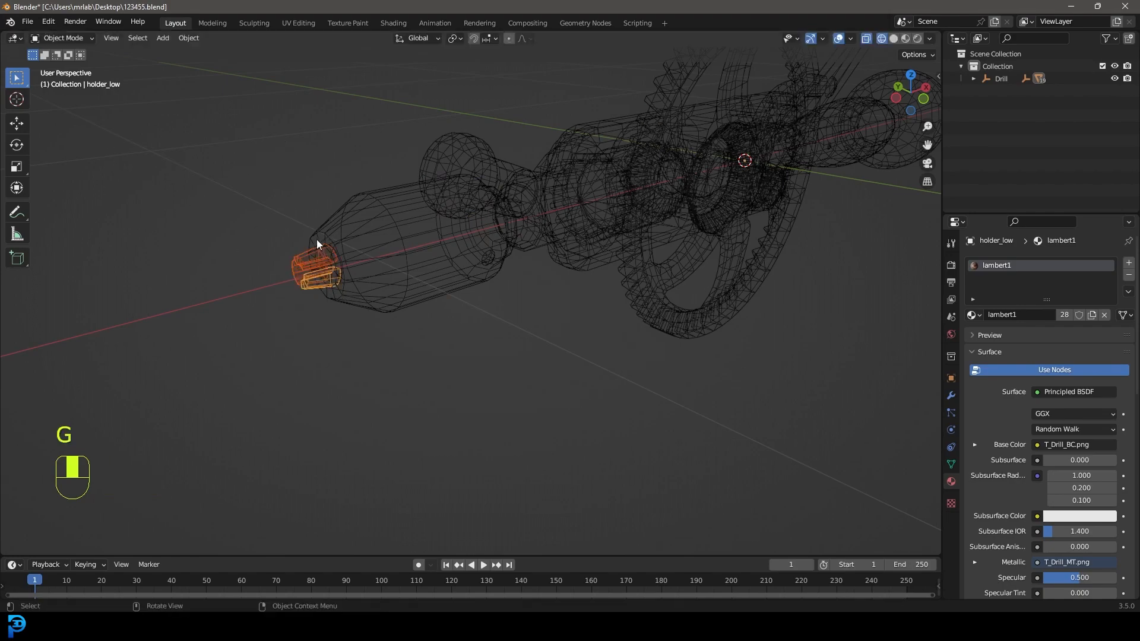
Step: Add the chuck's screw and the chuck body to the jaw selection and join them all into the body
{"action": "middle_click_drag", "start_coordinate": [611, 233], "coordinate": [548, 230]}
{"action": "scroll", "coordinate": [548, 230], "scroll_direction": "up", "scroll_amount": 4}
{"action": "left_click", "coordinate": [343, 193], "text": "shift"}
{"action": "scroll", "coordinate": [345, 191], "scroll_direction": "down", "scroll_amount": 2}
{"action": "middle_click_drag", "start_coordinate": [345, 191], "coordinate": [408, 219]}
{"action": "scroll", "coordinate": [448, 226], "scroll_direction": "up", "scroll_amount": 2}
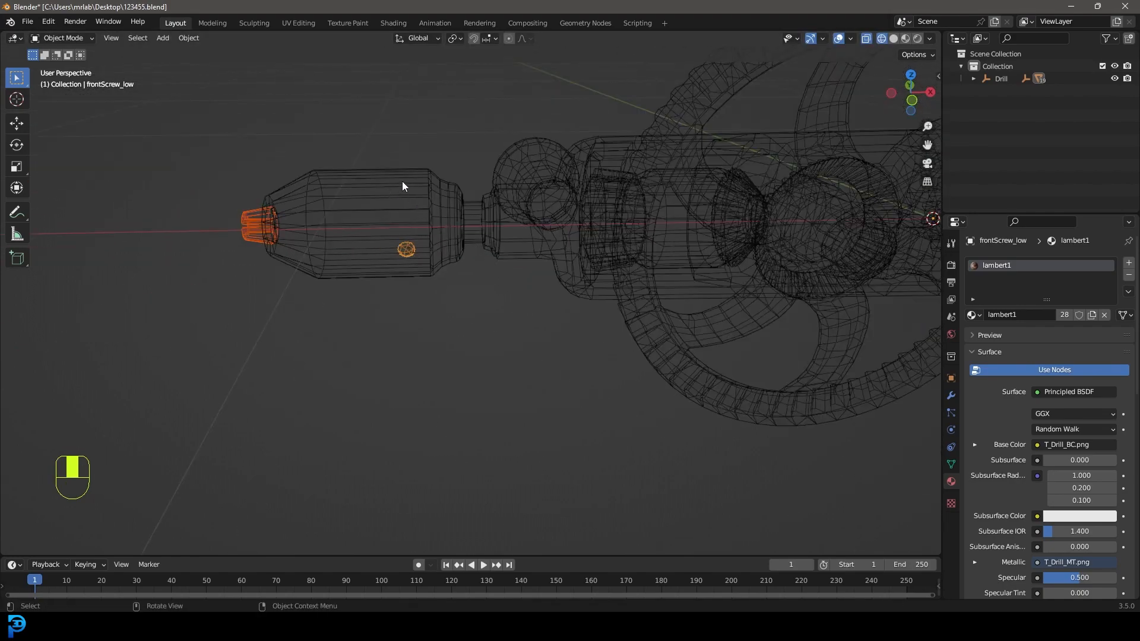
{"action": "left_click", "coordinate": [344, 176], "text": "shift"}
{"action": "scroll", "coordinate": [339, 186], "scroll_direction": "up", "scroll_amount": 4}
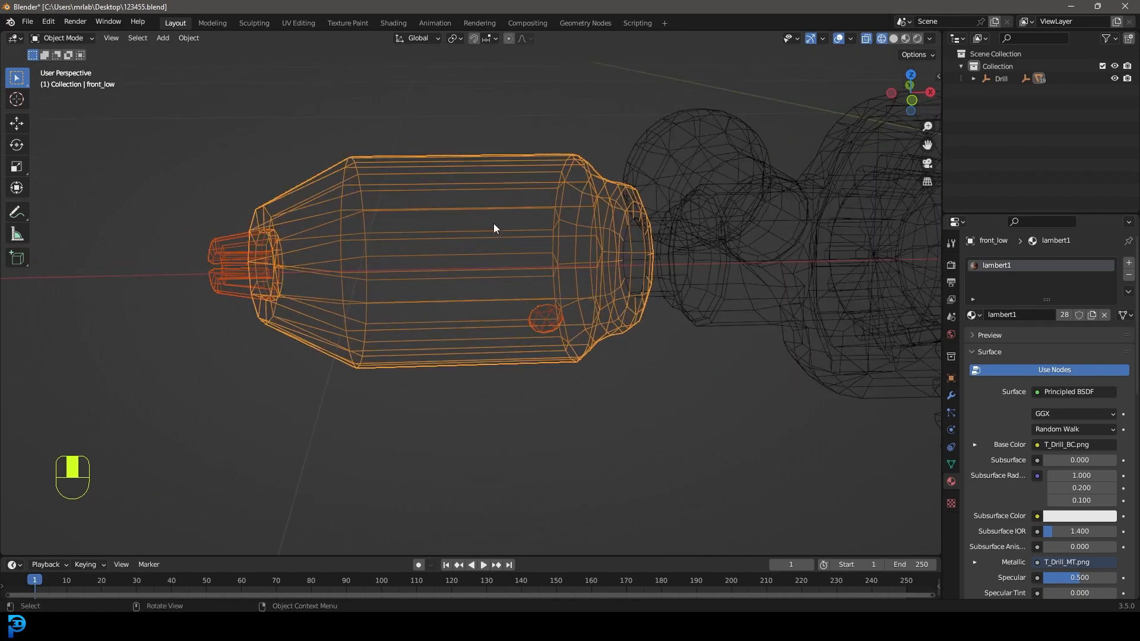
{"action": "key", "text": "ctrl+j"}
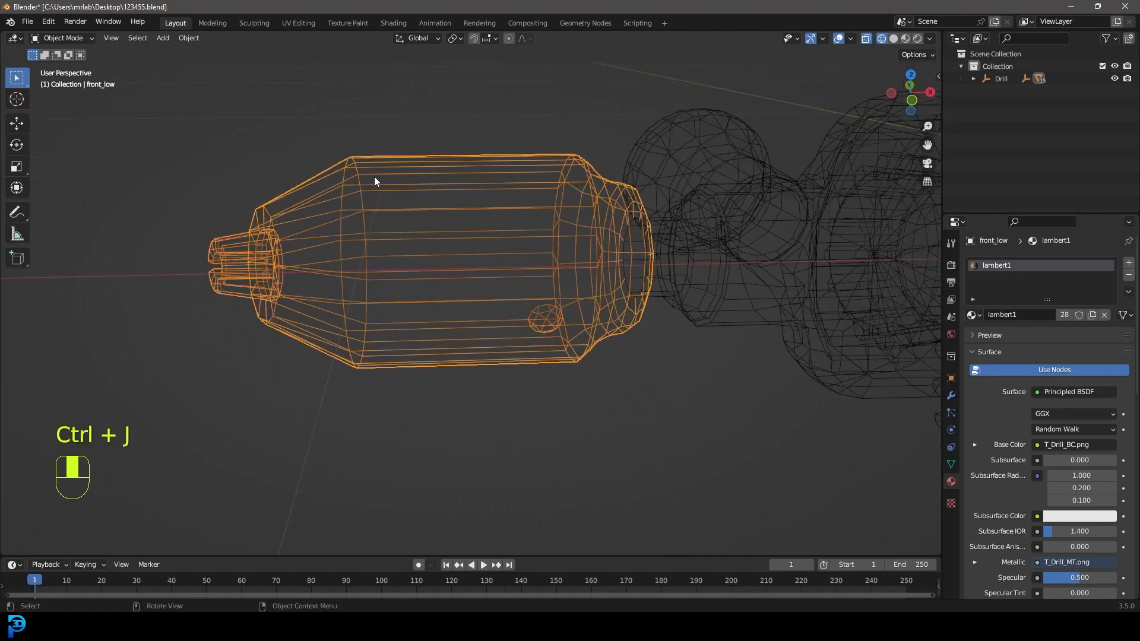
{"action": "key", "text": "g"}
{"action": "right_click", "coordinate": [490, 178]}
Step: Return to solid shading and select the gear near the chuck together with the circular tube inside the frame
{"action": "scroll", "coordinate": [567, 208], "scroll_direction": "down", "scroll_amount": 4}
{"action": "middle_click_drag", "start_coordinate": [736, 255], "coordinate": [566, 264], "text": "shift"}
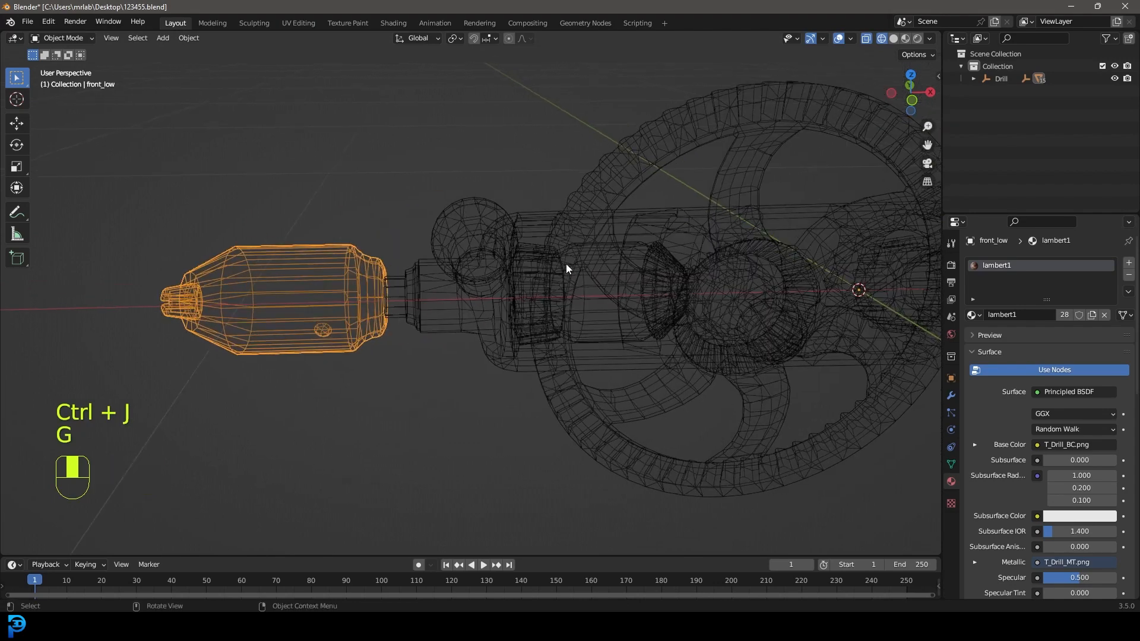
{"action": "key", "text": "z"}
{"action": "left_click", "coordinate": [639, 261]}
{"action": "scroll", "coordinate": [641, 249], "scroll_direction": "down", "scroll_amount": 2}
{"action": "mouse_move", "coordinate": [606, 229]}
{"action": "middle_mouse_down"}
{"action": "mouse_move", "coordinate": [630, 235]}
{"action": "mouse_move", "coordinate": [686, 308]}
{"action": "mouse_move", "coordinate": [703, 312]}
{"action": "middle_mouse_up"}
{"action": "middle_click_drag", "start_coordinate": [457, 237], "coordinate": [520, 318], "text": "shift"}
{"action": "middle_click_drag", "start_coordinate": [445, 311], "coordinate": [617, 279]}
{"action": "scroll", "coordinate": [429, 261], "scroll_direction": "up", "scroll_amount": 4}
{"action": "left_click", "coordinate": [496, 208]}
{"action": "scroll", "coordinate": [416, 228], "scroll_direction": "up", "scroll_amount": 4}
{"action": "left_click", "coordinate": [330, 228], "text": "shift"}
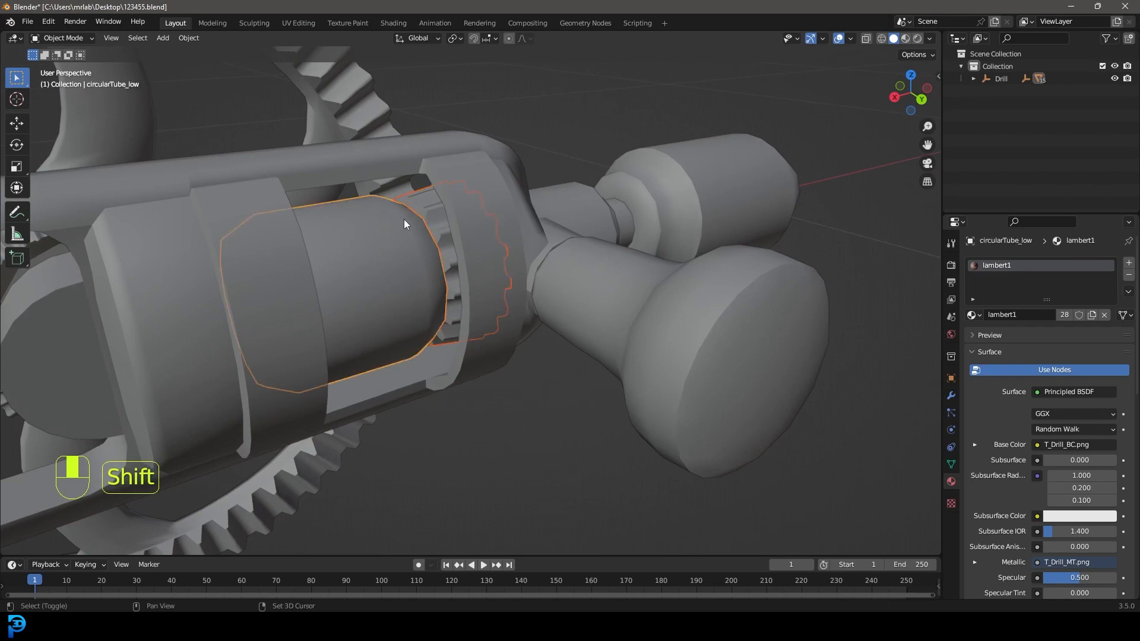
Step: Add the rear middle gear and the chuck to the selection and join everything into the chuck object
{"action": "scroll", "coordinate": [404, 235], "scroll_direction": "down", "scroll_amount": 4}
{"action": "middle_click_drag", "start_coordinate": [404, 235], "coordinate": [562, 308]}
{"action": "scroll", "coordinate": [563, 313], "scroll_direction": "up", "scroll_amount": 3}
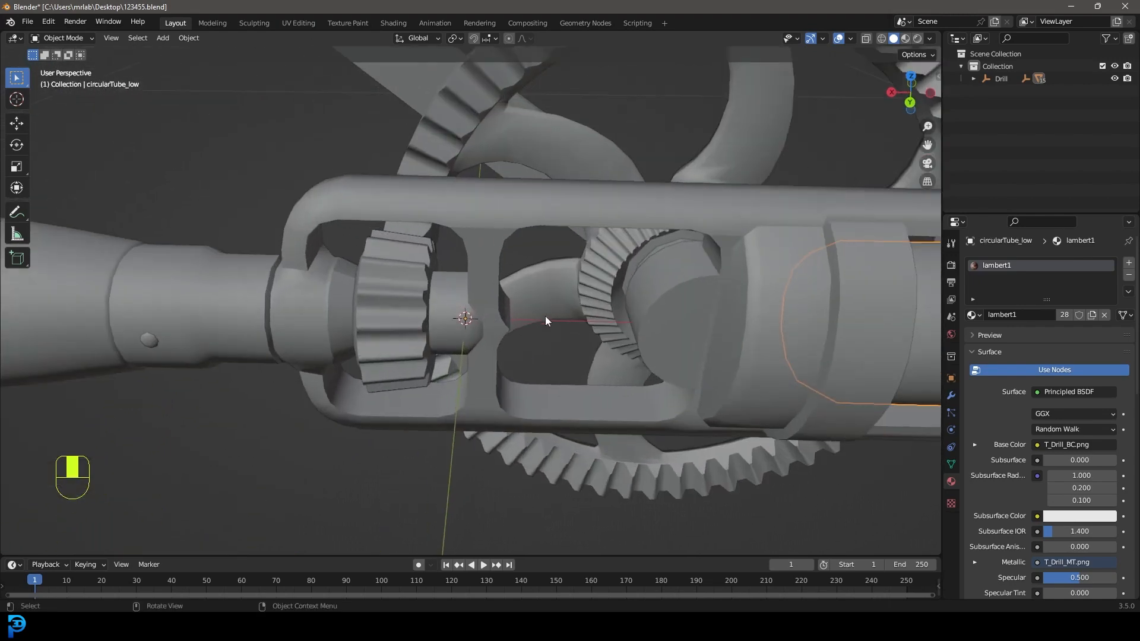
{"action": "left_click", "coordinate": [392, 285], "text": "shift"}
{"action": "scroll", "coordinate": [432, 292], "scroll_direction": "down", "scroll_amount": 6}
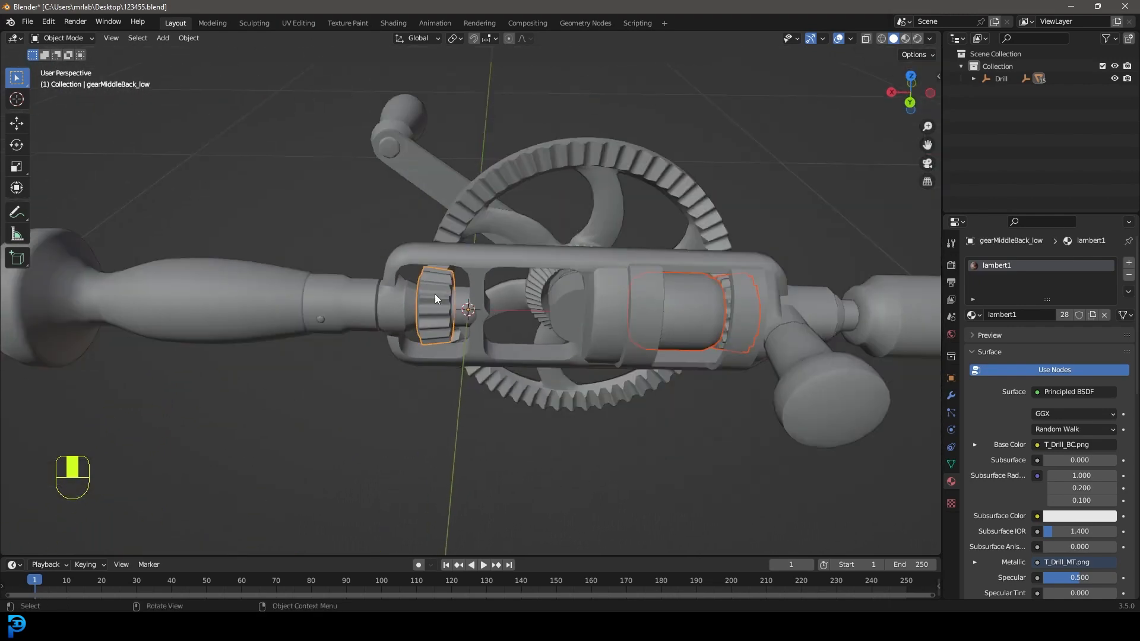
{"action": "middle_click_drag", "start_coordinate": [655, 305], "coordinate": [483, 324], "text": "shift"}
{"action": "scroll", "coordinate": [483, 329], "scroll_direction": "up", "scroll_amount": 3}
{"action": "left_click", "coordinate": [640, 283], "text": "shift"}
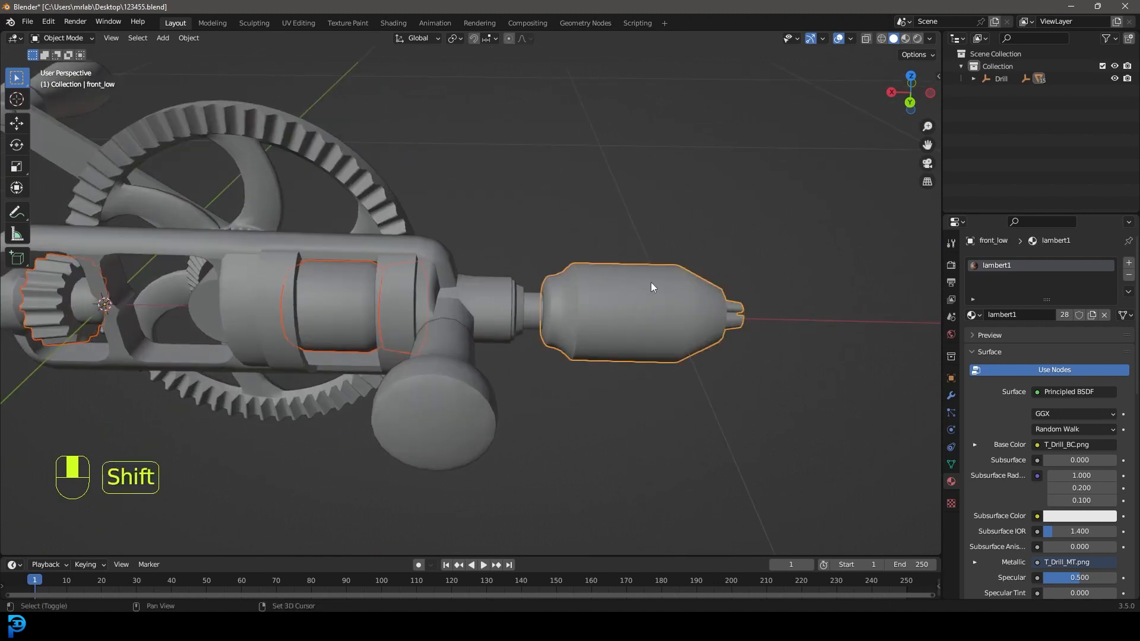
{"action": "key", "text": "ctrl+j"}
{"action": "key", "text": "g"}
{"action": "right_click", "coordinate": [693, 267]}
Step: Edit the joined chuck in a top wireframe view, select the vertex ring at its front shoulder, and snap the 3D cursor to it
{"action": "scroll", "coordinate": [690, 268], "scroll_direction": "down", "scroll_amount": 3}
{"action": "middle_click_drag", "start_coordinate": [690, 269], "coordinate": [675, 357]}
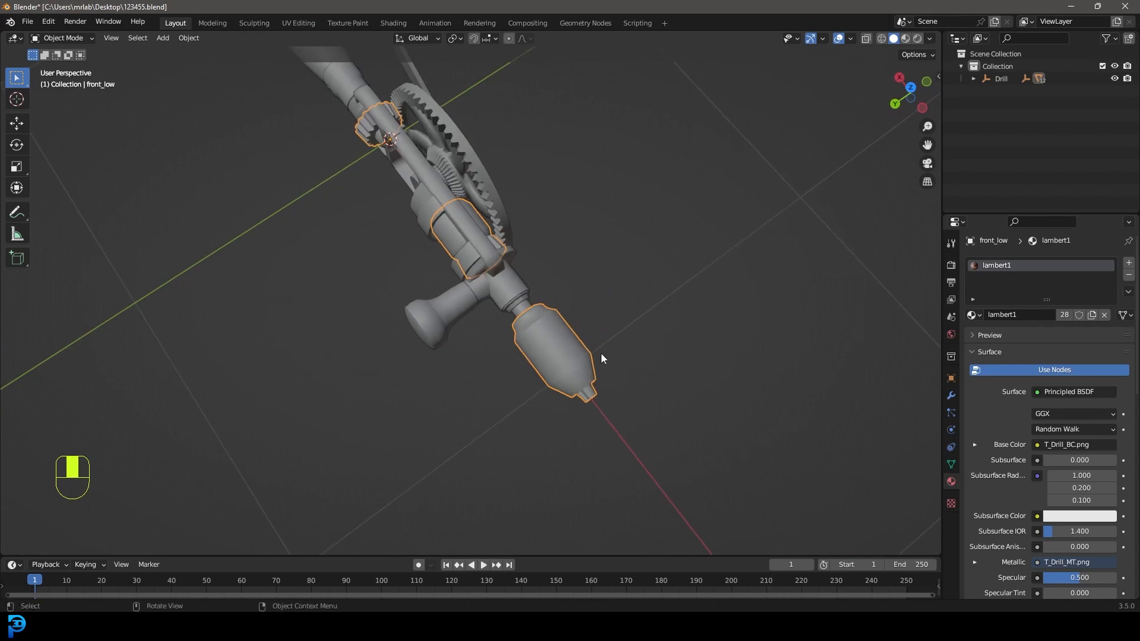
{"action": "middle_click_drag", "start_coordinate": [601, 357], "coordinate": [483, 312]}
{"action": "scroll", "coordinate": [483, 352], "scroll_direction": "up", "scroll_amount": 5}
{"action": "key", "text": "Tab"}
{"action": "scroll", "coordinate": [484, 314], "scroll_direction": "up", "scroll_amount": 2}
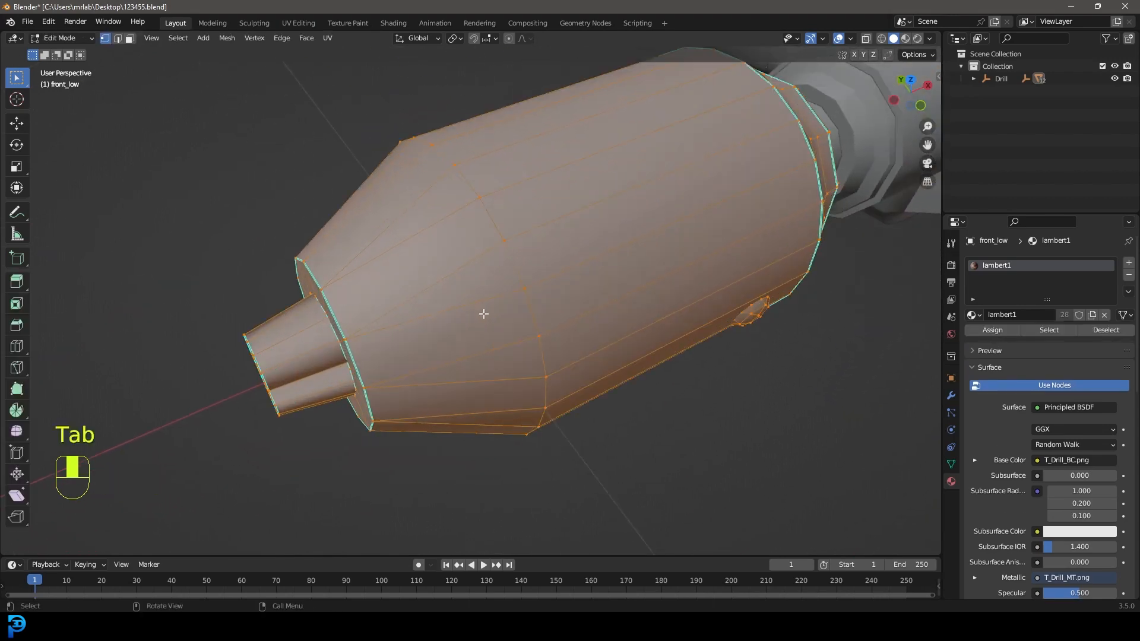
{"action": "scroll", "coordinate": [536, 251], "scroll_direction": "down", "scroll_amount": 4}
{"action": "key", "text": "KP_7"}
{"action": "key", "text": "z"}
{"action": "left_click", "coordinate": [475, 250]}
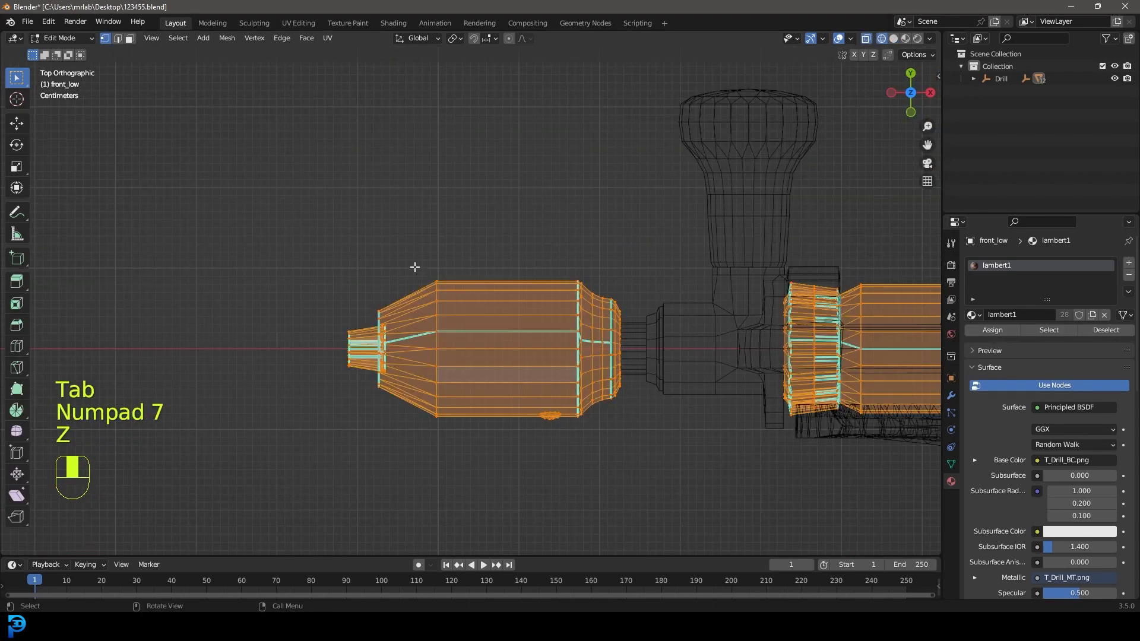
{"action": "left_click_drag", "start_coordinate": [473, 455], "coordinate": [433, 241]}
{"action": "scroll", "coordinate": [456, 348], "scroll_direction": "up", "scroll_amount": 3}
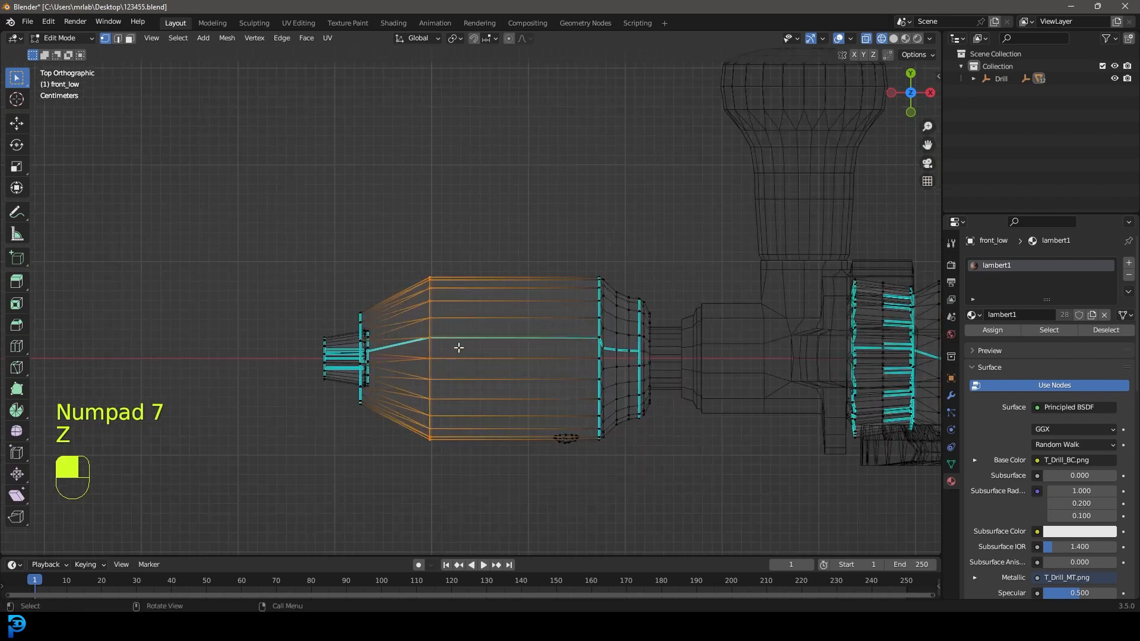
{"action": "key", "text": "shift+s"}
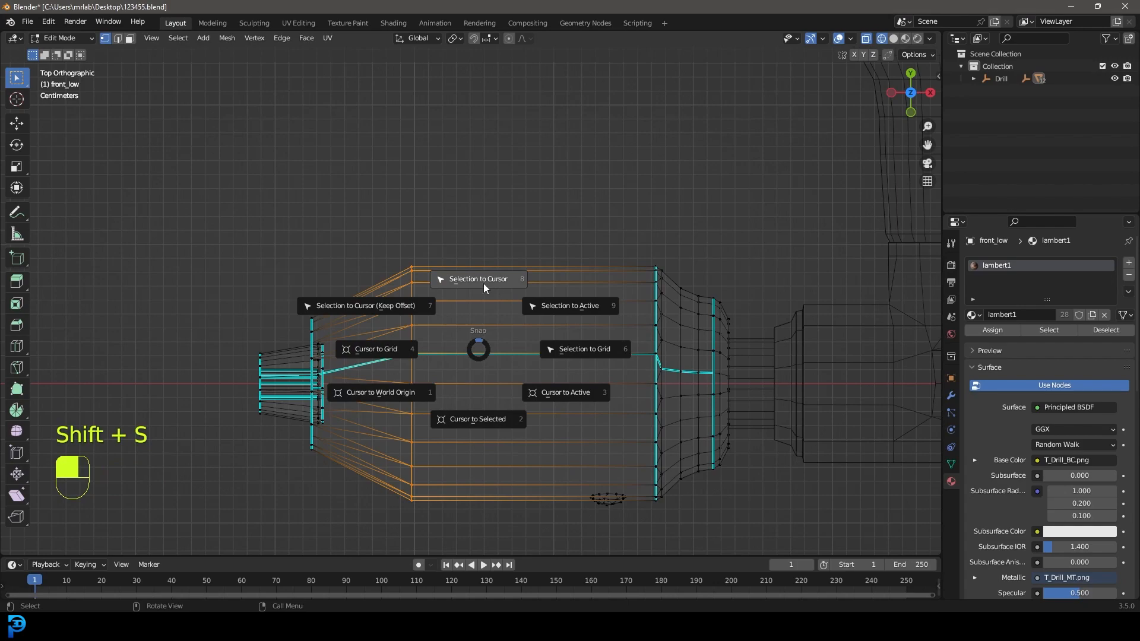
{"action": "left_click", "coordinate": [492, 423]}
Step: Leave mesh editing, set the joined chuck's origin to the 3D cursor, and return to solid shading
{"action": "scroll", "coordinate": [453, 372], "scroll_direction": "down", "scroll_amount": 3}
{"action": "middle_click_drag", "start_coordinate": [453, 373], "coordinate": [525, 305]}
{"action": "key", "text": "Tab"}
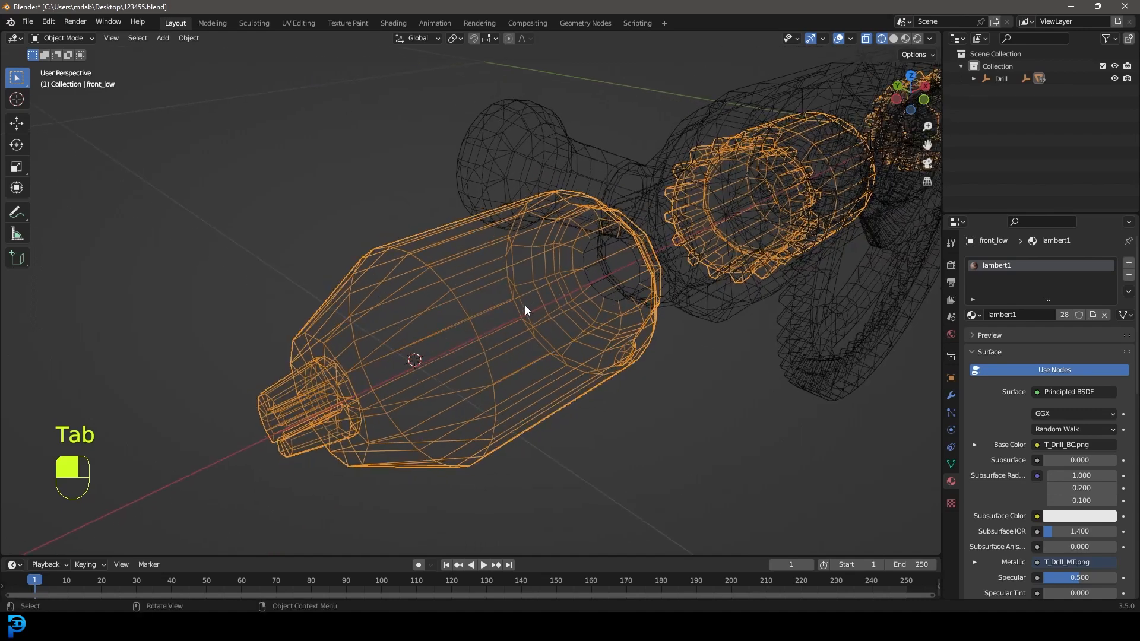
{"action": "key", "text": "F3"}
{"action": "type", "text": "orig"}
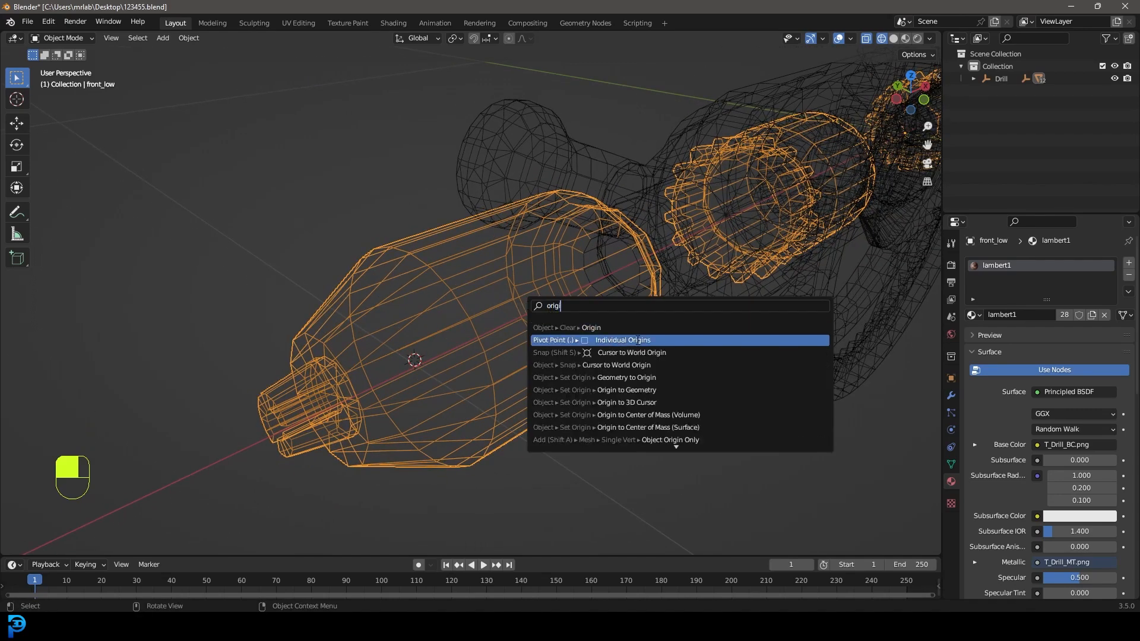
{"action": "left_click", "coordinate": [658, 402]}
{"action": "key", "text": "z"}
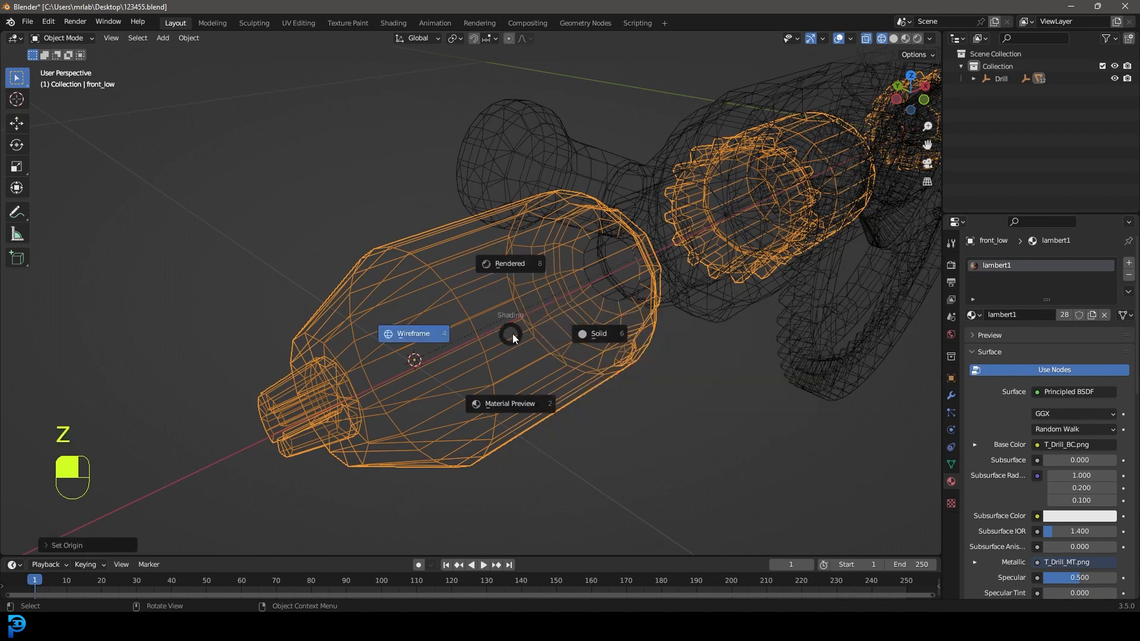
{"action": "left_click", "coordinate": [569, 343]}
Step: Rotate the joined chuck and gears about their local X axis and inspect the gears inside the frame
{"action": "middle_click_drag", "start_coordinate": [569, 344], "coordinate": [630, 355]}
{"action": "key", "text": "r"}
{"action": "key", "text": "x"}
{"action": "key", "text": "x"}
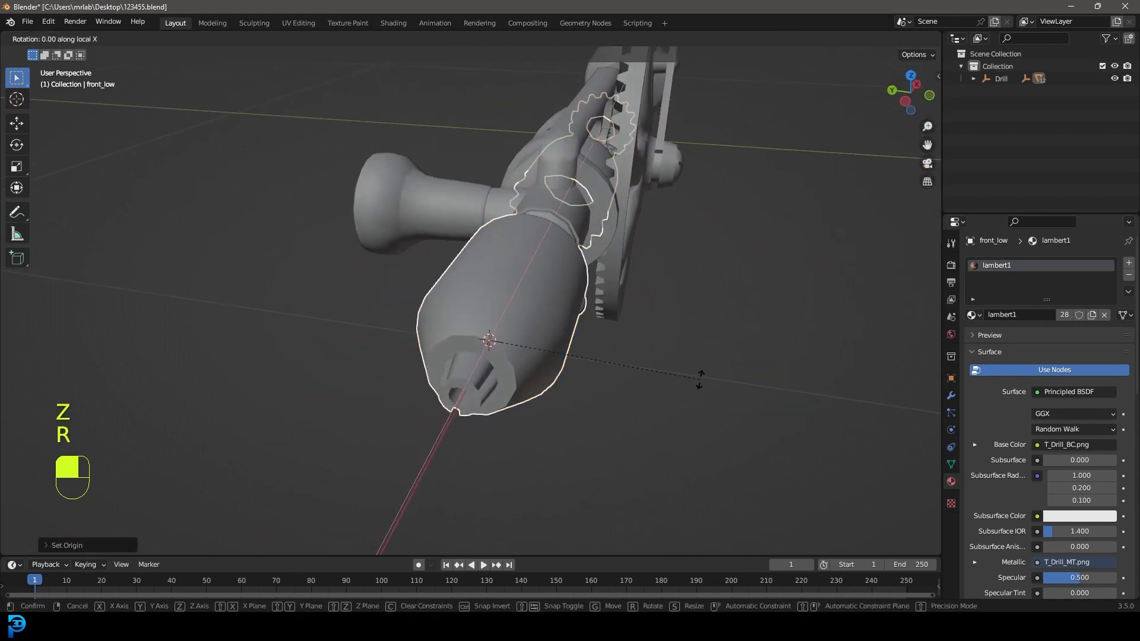
{"action": "left_click", "coordinate": [666, 324]}
{"action": "middle_click_drag", "start_coordinate": [547, 220], "coordinate": [647, 289]}
{"action": "scroll", "coordinate": [579, 252], "scroll_direction": "up", "scroll_amount": 3}
{"action": "middle_click_drag", "start_coordinate": [738, 118], "coordinate": [612, 166], "text": "shift"}
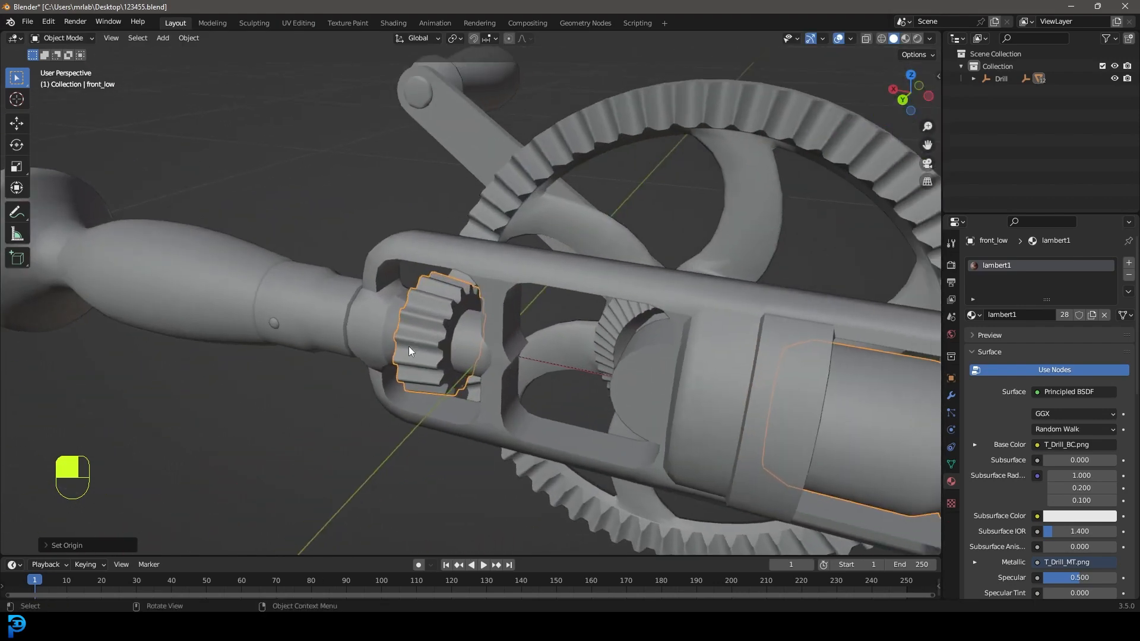
{"action": "scroll", "coordinate": [447, 297], "scroll_direction": "down", "scroll_amount": 4}
{"action": "middle_click_drag", "start_coordinate": [583, 352], "coordinate": [494, 339], "text": "shift"}
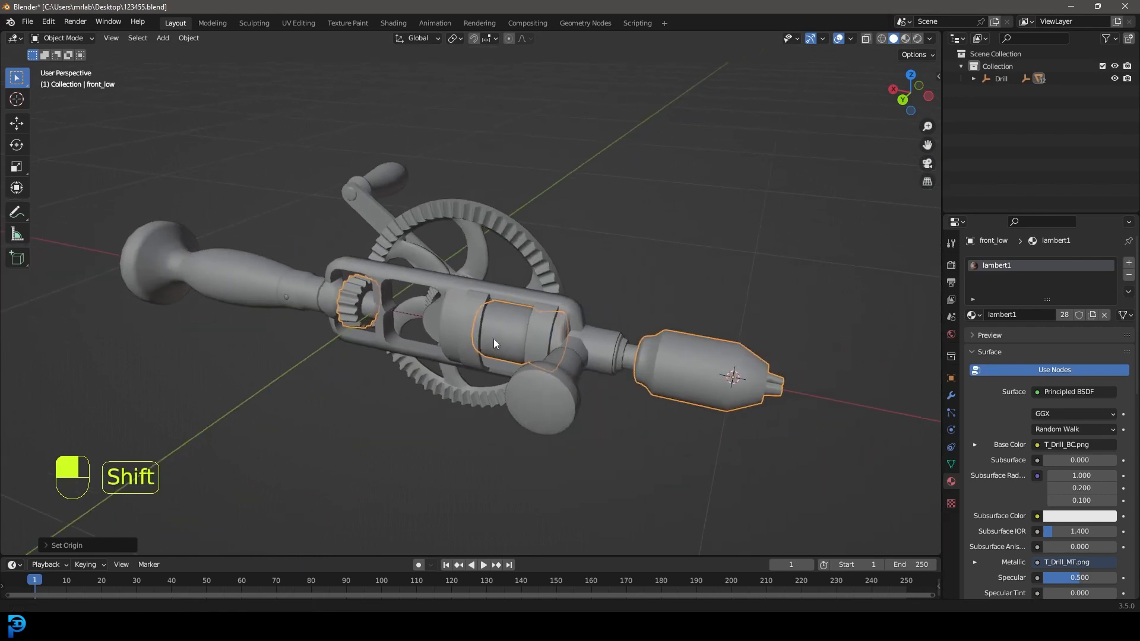
Step: Inspect the joined gears inside the frame and how they meet the large crank gear wheel from several angles
{"action": "scroll", "coordinate": [497, 340], "scroll_direction": "up", "scroll_amount": 3}
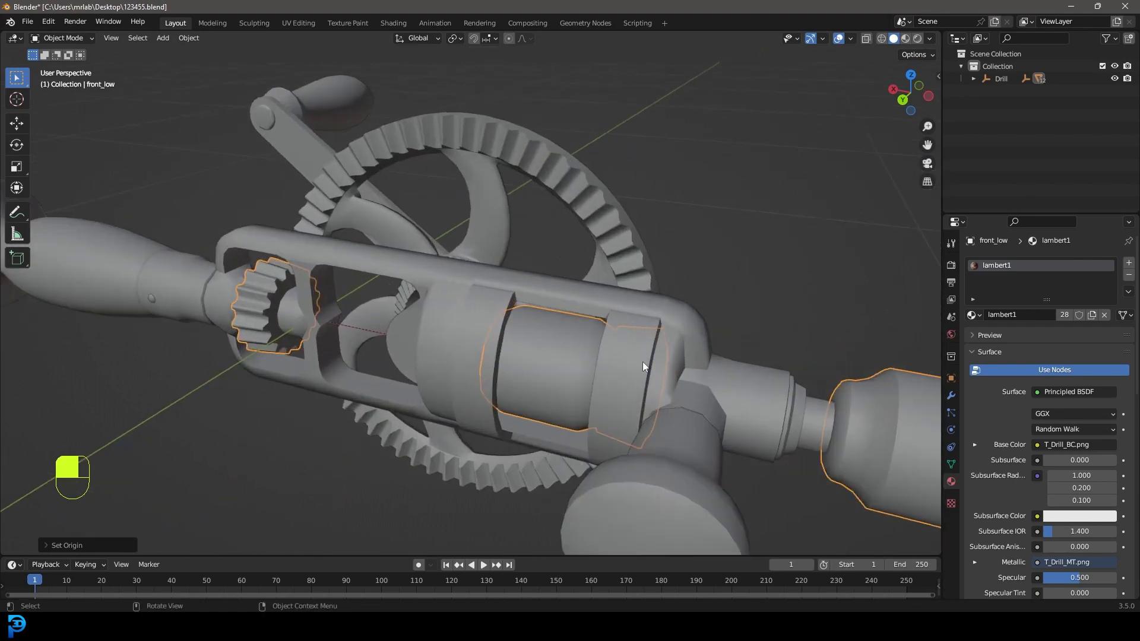
{"action": "scroll", "coordinate": [208, 278], "scroll_direction": "up", "scroll_amount": 2}
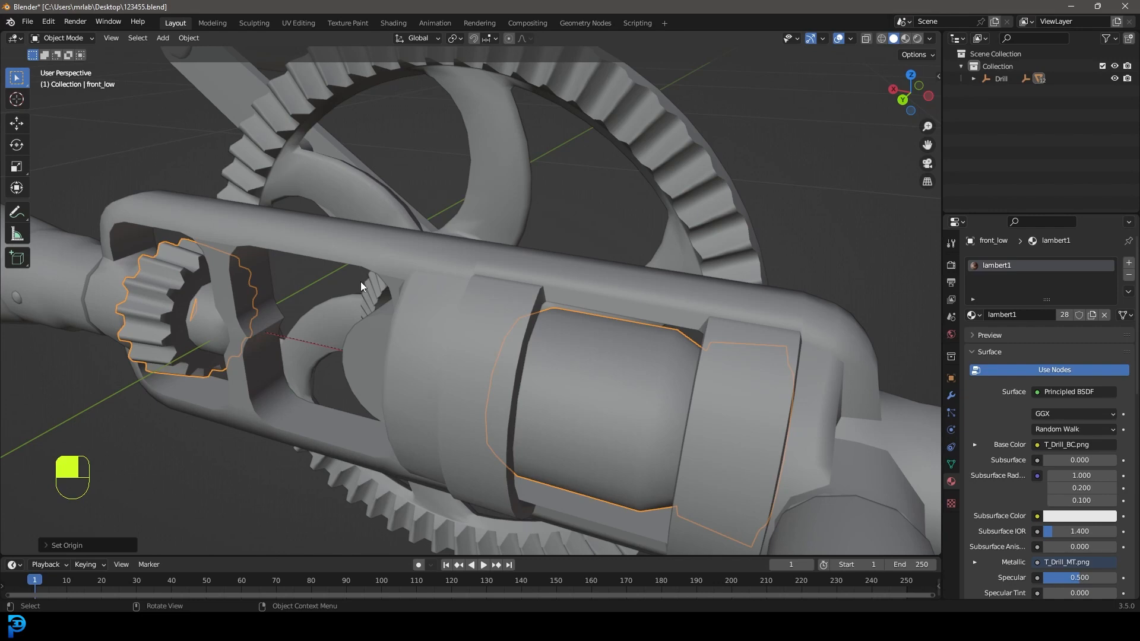
{"action": "scroll", "coordinate": [437, 286], "scroll_direction": "down", "scroll_amount": 5}
{"action": "middle_click_drag", "start_coordinate": [561, 312], "coordinate": [464, 312]}
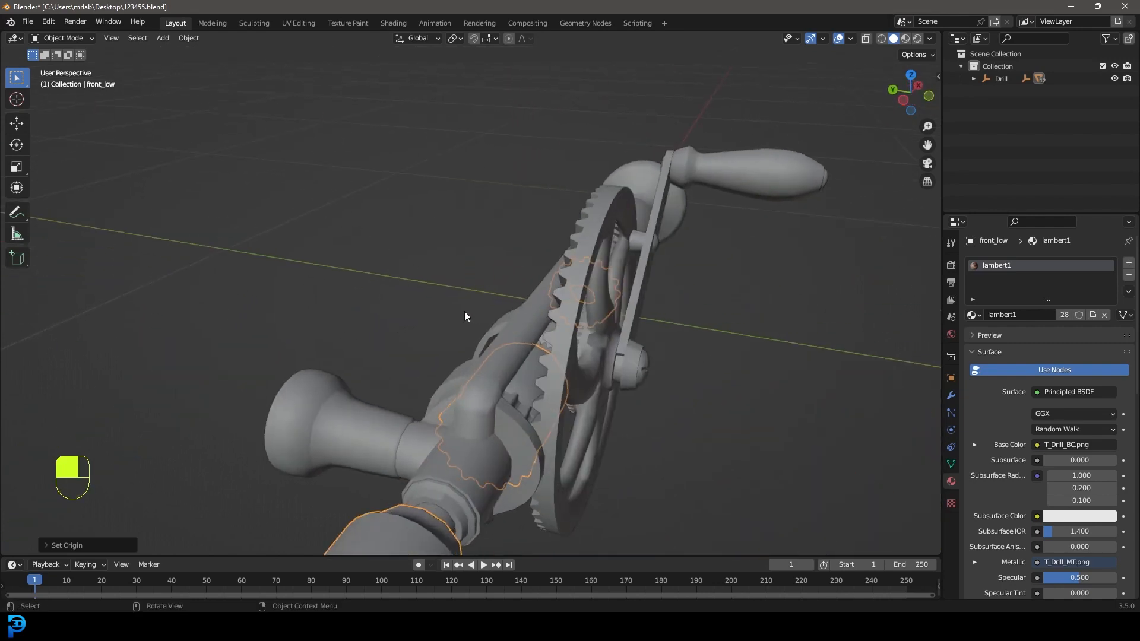
{"action": "middle_click_drag", "start_coordinate": [672, 226], "coordinate": [502, 276]}
{"action": "middle_click_drag", "start_coordinate": [558, 353], "coordinate": [574, 249], "text": "shift"}
{"action": "middle_click_drag", "start_coordinate": [355, 245], "coordinate": [484, 255]}
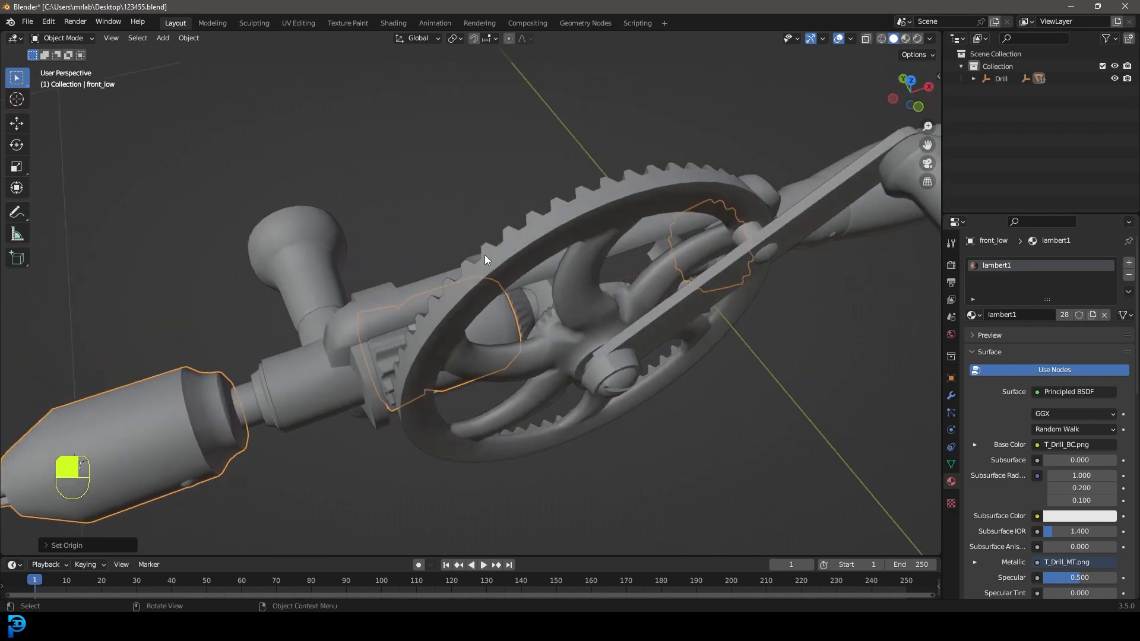
Step: Select the large crank gear, look over its hub mesh in Edit Mode, and leave it in a front wireframe view
{"action": "left_click", "coordinate": [617, 191]}
{"action": "middle_click_drag", "start_coordinate": [616, 191], "coordinate": [564, 250]}
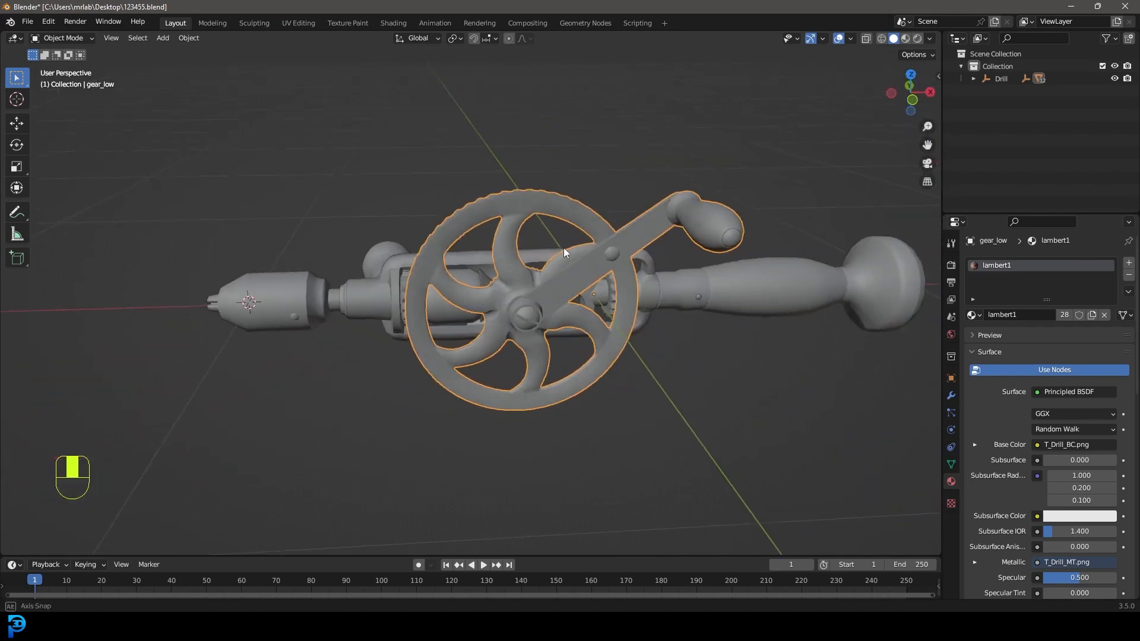
{"action": "scroll", "coordinate": [564, 249], "scroll_direction": "up", "scroll_amount": 3}
{"action": "key", "text": "Tab"}
{"action": "key", "text": "KP_1"}
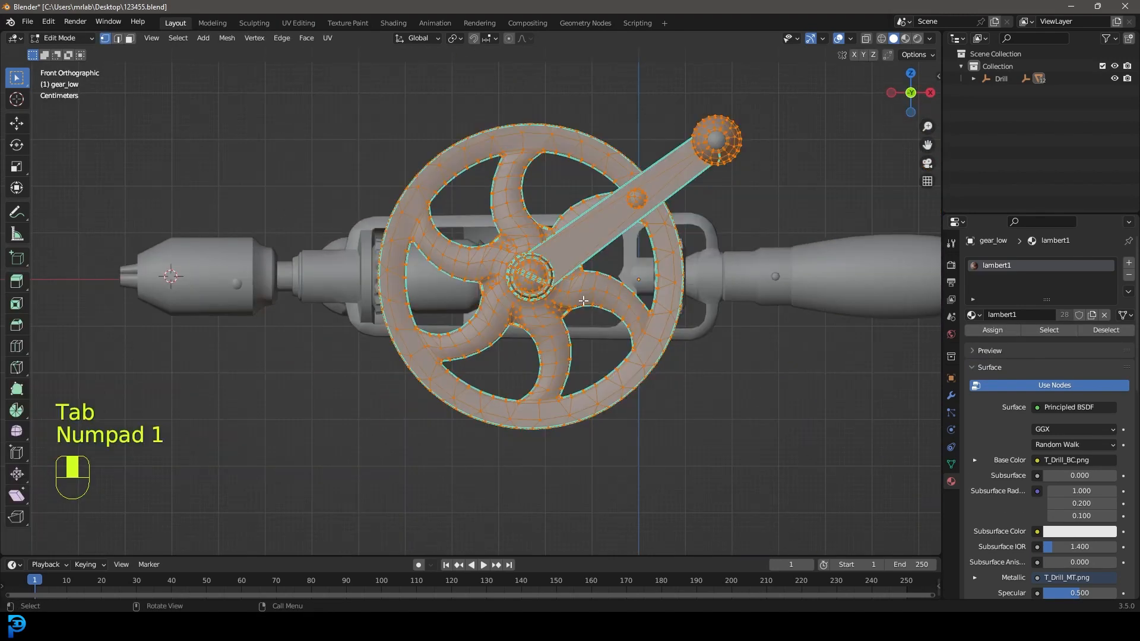
{"action": "scroll", "coordinate": [585, 297], "scroll_direction": "up", "scroll_amount": 4}
{"action": "key", "text": "z"}
{"action": "middle_click_drag", "start_coordinate": [695, 272], "coordinate": [548, 255], "text": "shift"}
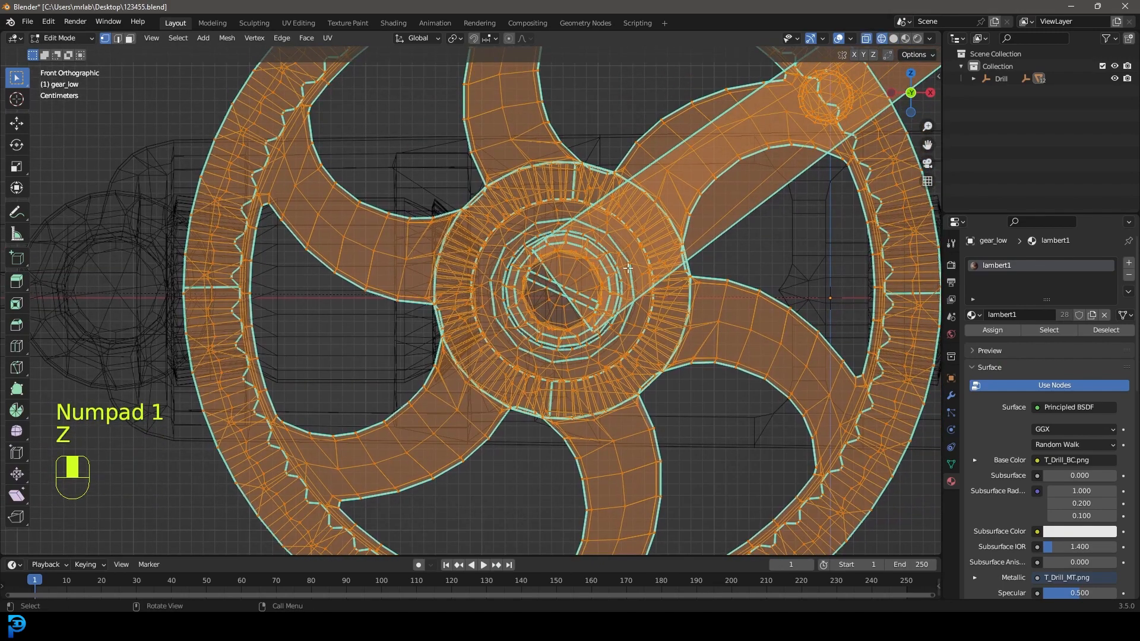
{"action": "key", "text": "Tab"}
{"action": "scroll", "coordinate": [547, 290], "scroll_direction": "down", "scroll_amount": 4}
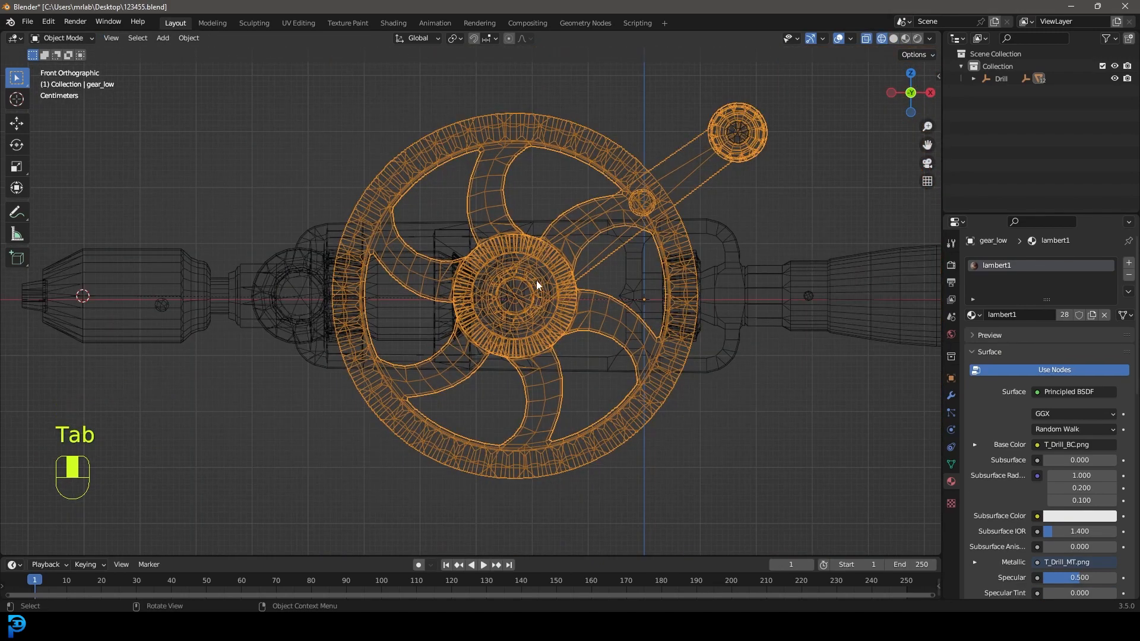
Step: Place the 3D cursor at the center of the crank gear's hub and switch back to the Move tool
{"action": "left_click", "coordinate": [16, 100]}
{"action": "scroll", "coordinate": [593, 319], "scroll_direction": "up", "scroll_amount": 3}
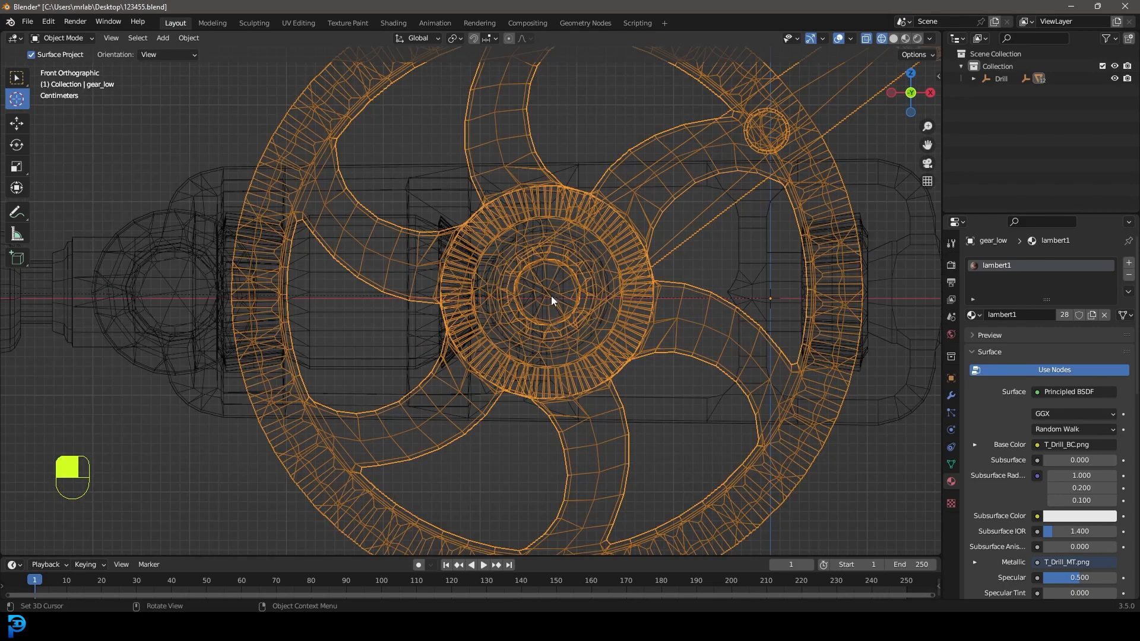
{"action": "scroll", "coordinate": [575, 297], "scroll_direction": "up", "scroll_amount": 2}
{"action": "left_click", "coordinate": [580, 287]}
{"action": "scroll", "coordinate": [534, 302], "scroll_direction": "down", "scroll_amount": 5}
{"action": "scroll", "coordinate": [543, 288], "scroll_direction": "up", "scroll_amount": 3}
{"action": "left_click", "coordinate": [17, 123]}
{"action": "middle_click_drag", "start_coordinate": [451, 237], "coordinate": [806, 353]}
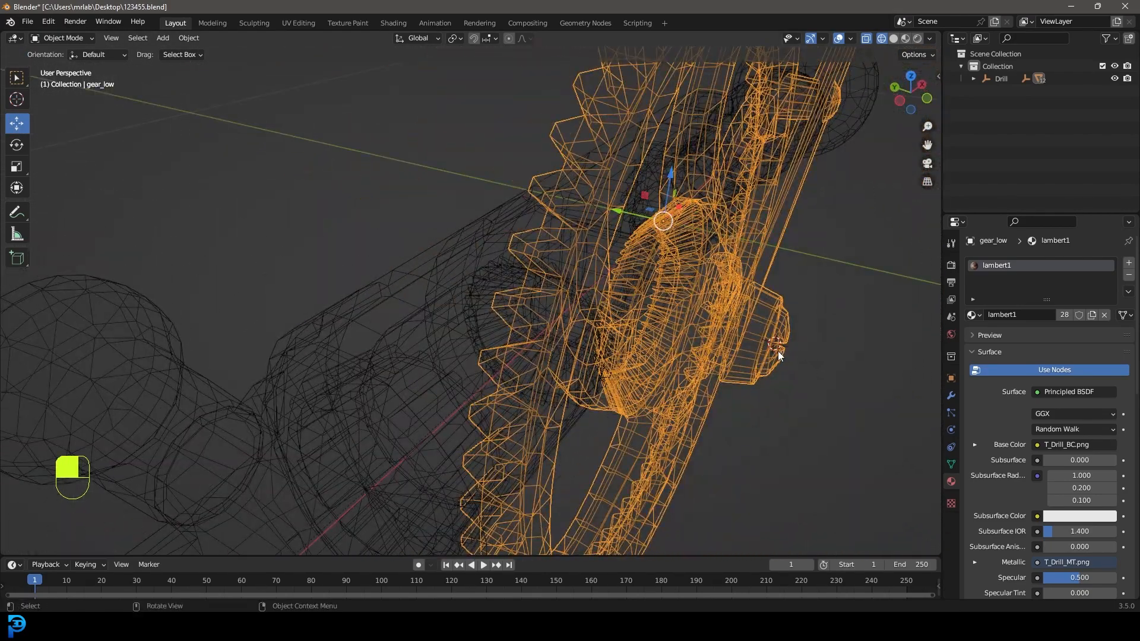
Step: Set the crank gear's origin to the 3D cursor and return to solid shading
{"action": "key", "text": "F3"}
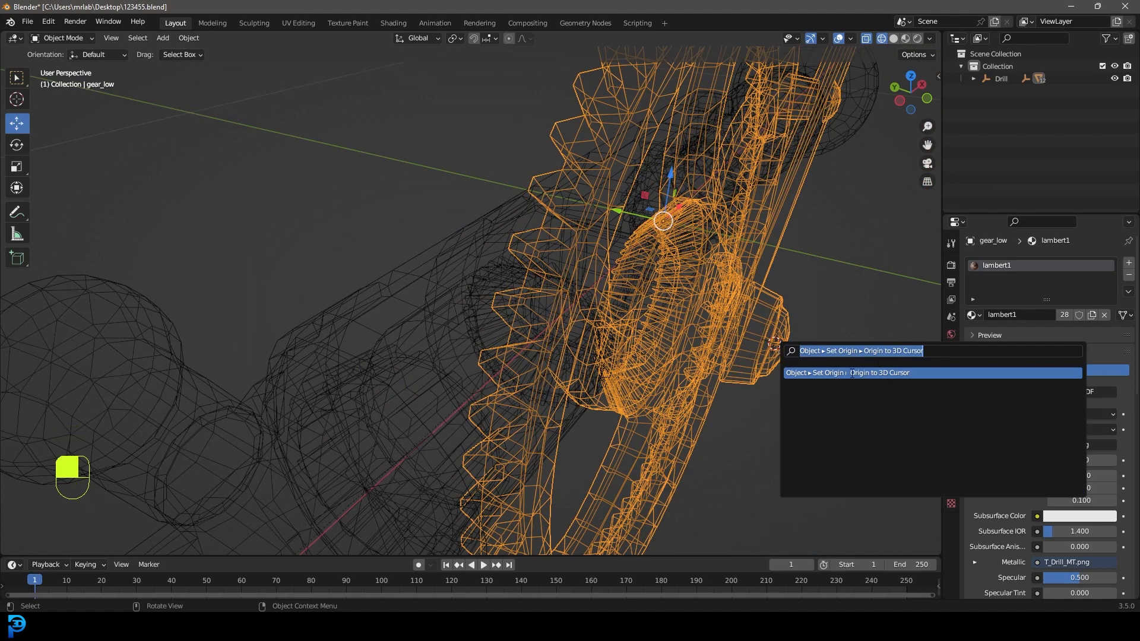
{"action": "scroll", "coordinate": [696, 303], "scroll_direction": "down", "scroll_amount": 5}
{"action": "key", "text": "z"}
{"action": "left_click", "coordinate": [774, 310]}
Step: Test-rotate the crank gear around its new origin in the front view
{"action": "middle_click_drag", "start_coordinate": [722, 315], "coordinate": [544, 302]}
{"action": "scroll", "coordinate": [543, 312], "scroll_direction": "up", "scroll_amount": 3}
{"action": "key", "text": "KP_1"}
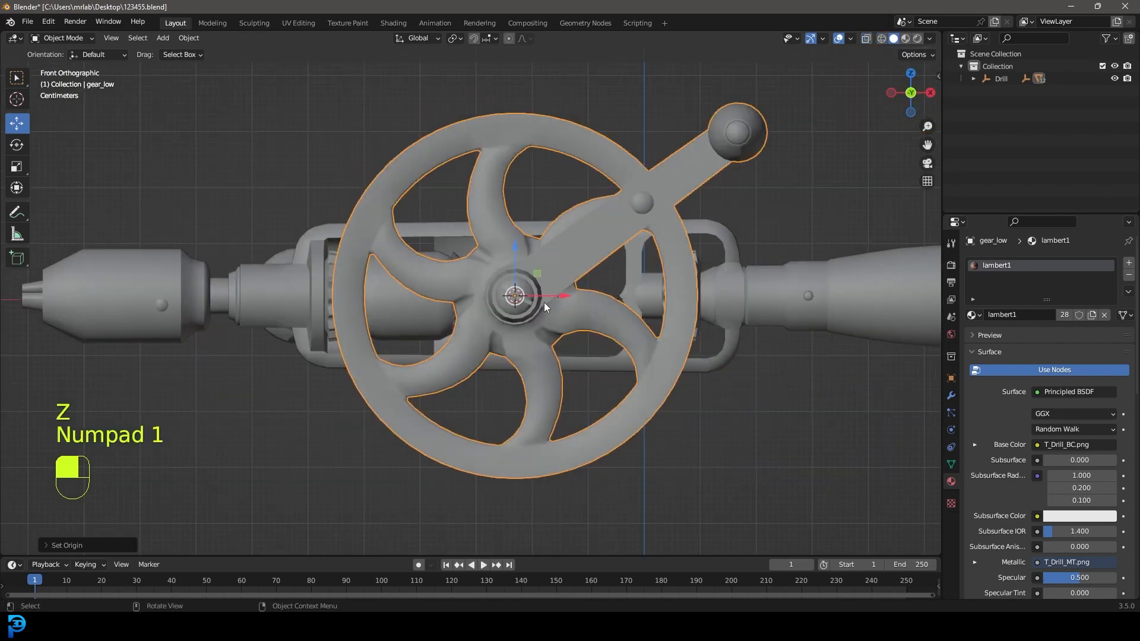
{"action": "key", "text": "r"}
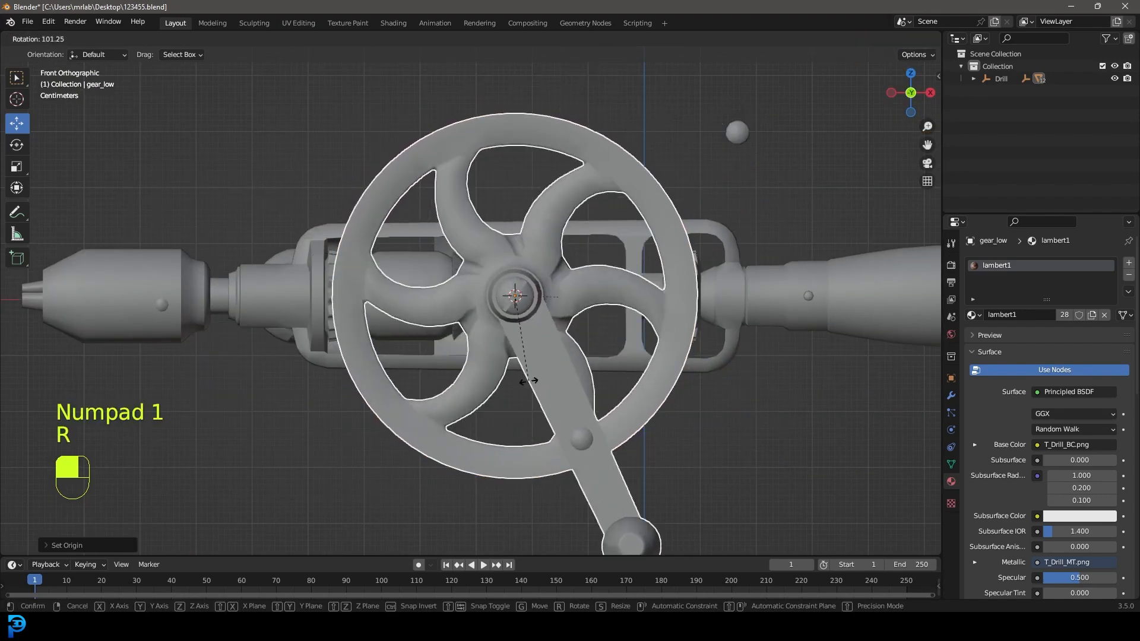
{"action": "left_click", "coordinate": [674, 176]}
Step: In wireframe, select the screw at the crank handle's end, add the crank gear to the selection, and join them into the gear
{"action": "middle_click_drag", "start_coordinate": [674, 176], "coordinate": [568, 230], "text": "shift"}
{"action": "scroll", "coordinate": [568, 230], "scroll_direction": "up", "scroll_amount": 1}
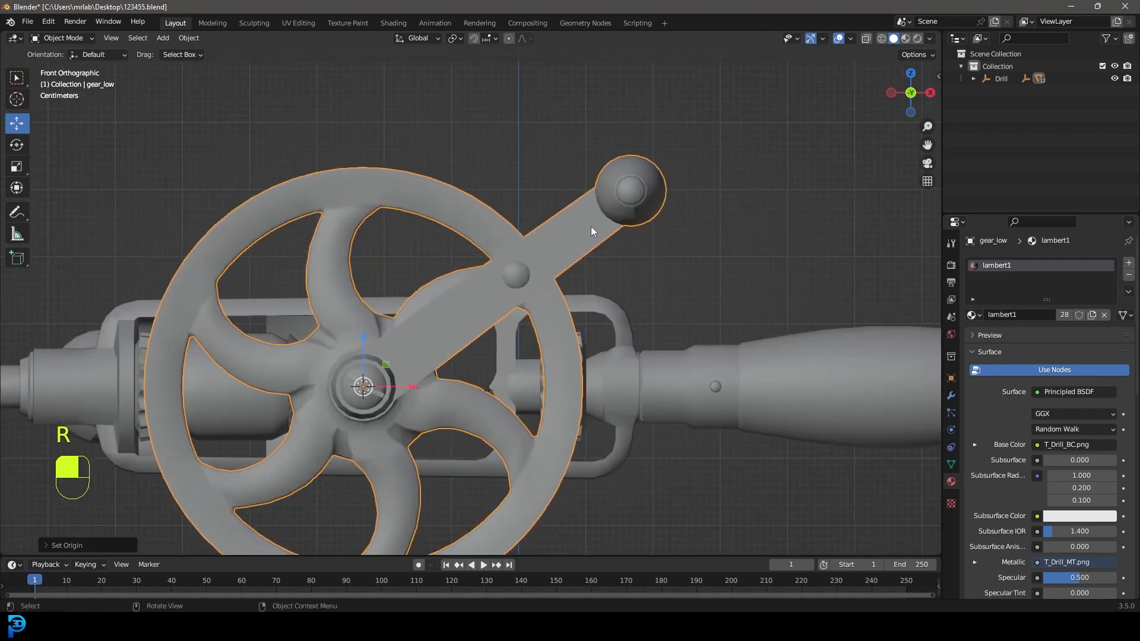
{"action": "key", "text": "z"}
{"action": "left_click", "coordinate": [602, 188]}
{"action": "left_click", "coordinate": [636, 177]}
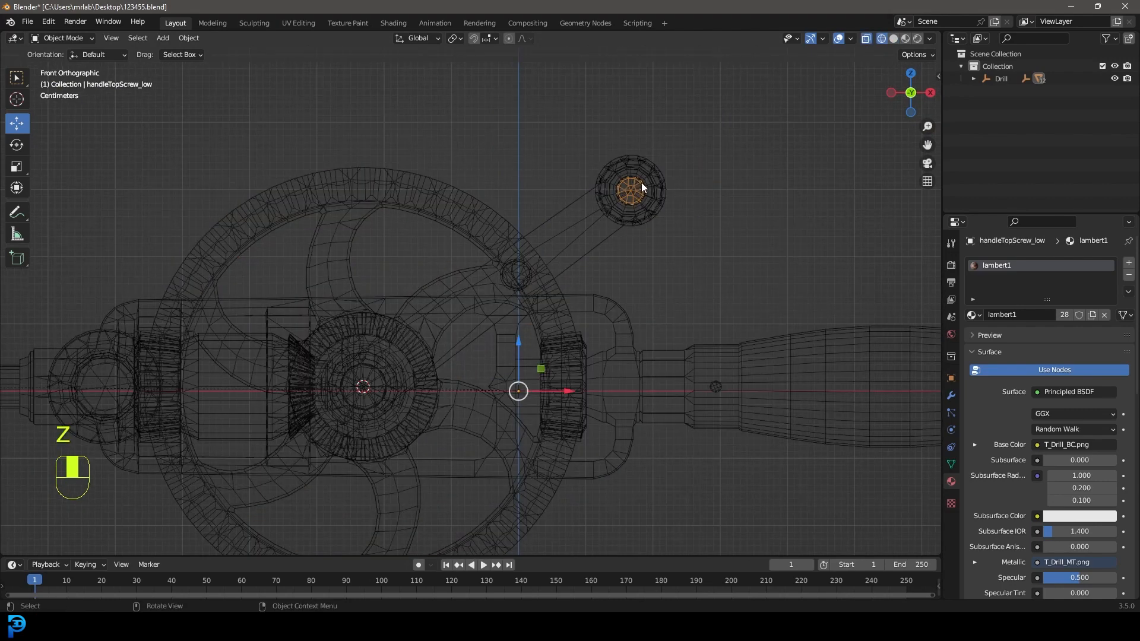
{"action": "left_click", "coordinate": [475, 193], "text": "shift"}
{"action": "key", "text": "ctrl+j"}
Step: Test the joined crank gear and handle screw by moving and rotating them together
{"action": "scroll", "coordinate": [406, 182], "scroll_direction": "down", "scroll_amount": 3}
{"action": "scroll", "coordinate": [406, 181], "scroll_direction": "down", "scroll_amount": 3}
{"action": "key", "text": "g"}
{"action": "right_click", "coordinate": [453, 130]}
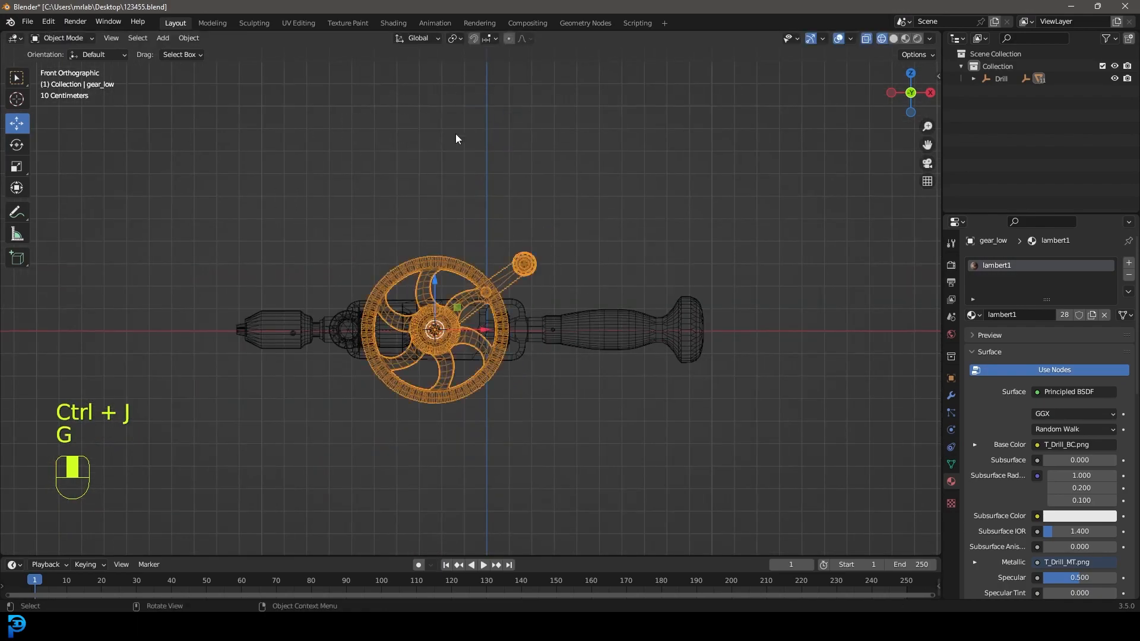
{"action": "scroll", "coordinate": [583, 307], "scroll_direction": "up", "scroll_amount": 3}
{"action": "key", "text": "r"}
{"action": "left_click", "coordinate": [580, 249]}
Step: View the whole drill in perspective with Material Preview shading
{"action": "key", "text": "z"}
{"action": "middle_click_drag", "start_coordinate": [641, 229], "coordinate": [470, 267]}
{"action": "middle_click_drag", "start_coordinate": [424, 337], "coordinate": [466, 308], "text": "shift"}
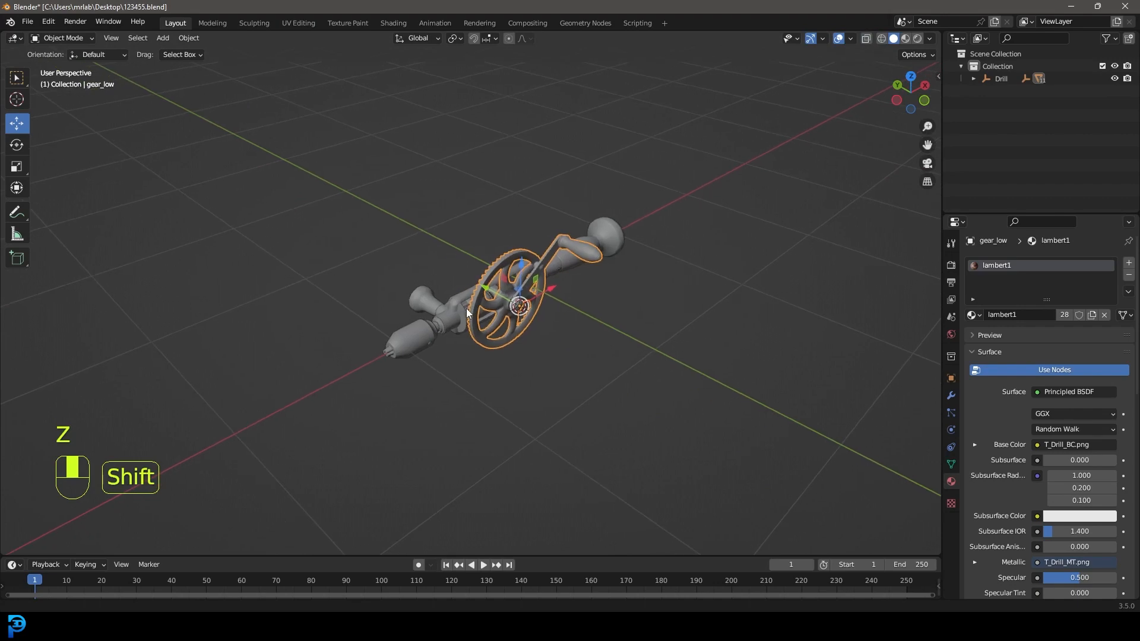
{"action": "scroll", "coordinate": [525, 296], "scroll_direction": "up", "scroll_amount": 3}
{"action": "key", "text": "z"}
{"action": "left_click", "coordinate": [600, 363]}
{"action": "scroll", "coordinate": [731, 240], "scroll_direction": "up", "scroll_amount": 2}
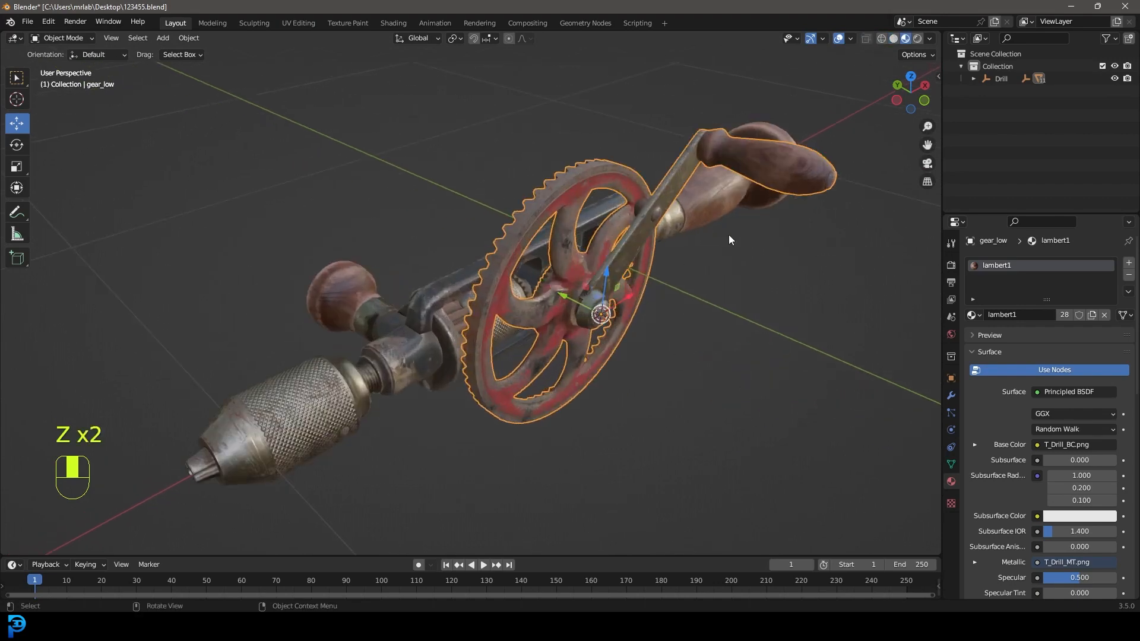
Step: Test-rotate the crank gear about the global X axis and about the global Y axis
{"action": "key", "text": "r"}
{"action": "key", "text": "x"}
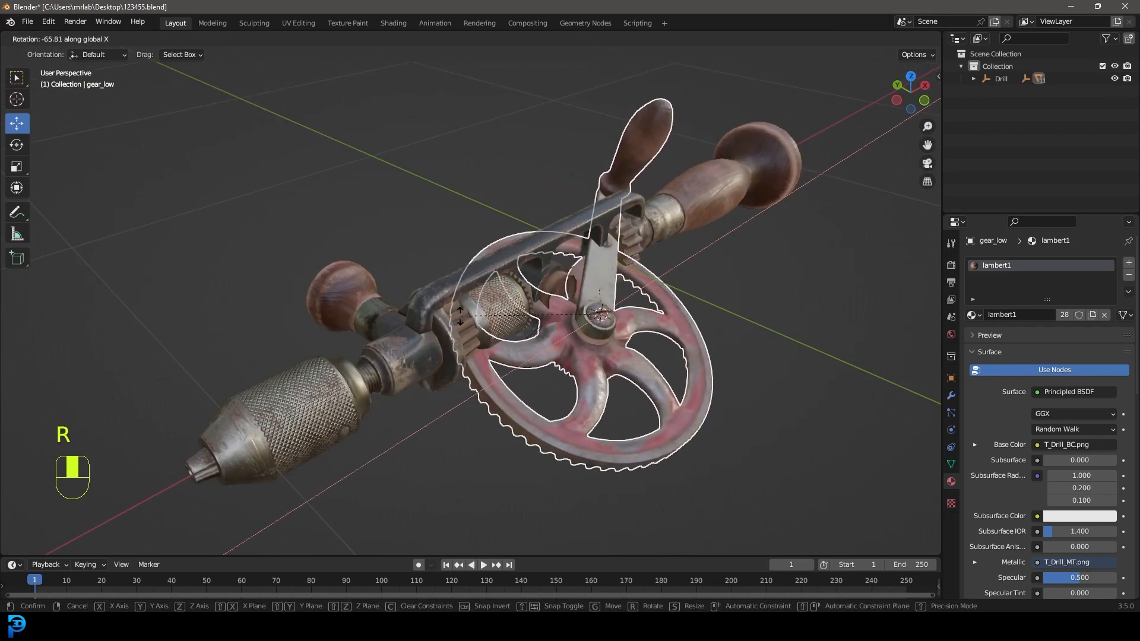
{"action": "right_click", "coordinate": [465, 327]}
{"action": "key", "text": "r"}
{"action": "key", "text": "y"}
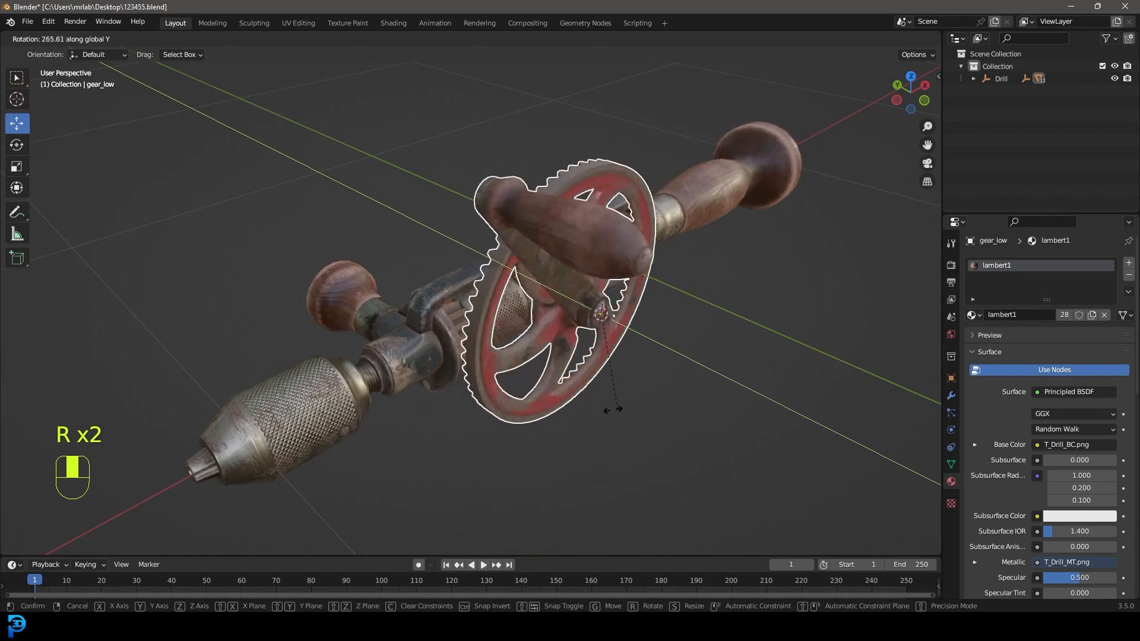
{"action": "right_click", "coordinate": [380, 419]}
Step: Select the joined chuck and test-rotate it about the global Y axis and about the global X axis
{"action": "left_click", "coordinate": [357, 409]}
{"action": "key", "text": "r"}
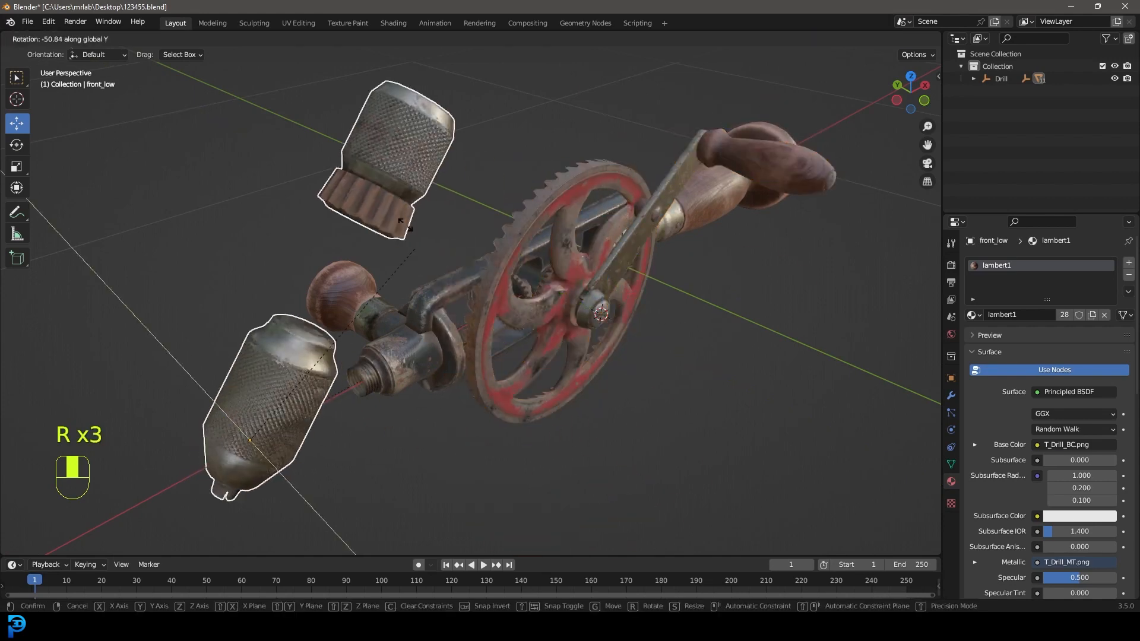
{"action": "right_click", "coordinate": [412, 247]}
{"action": "key", "text": "r"}
{"action": "key", "text": "x"}
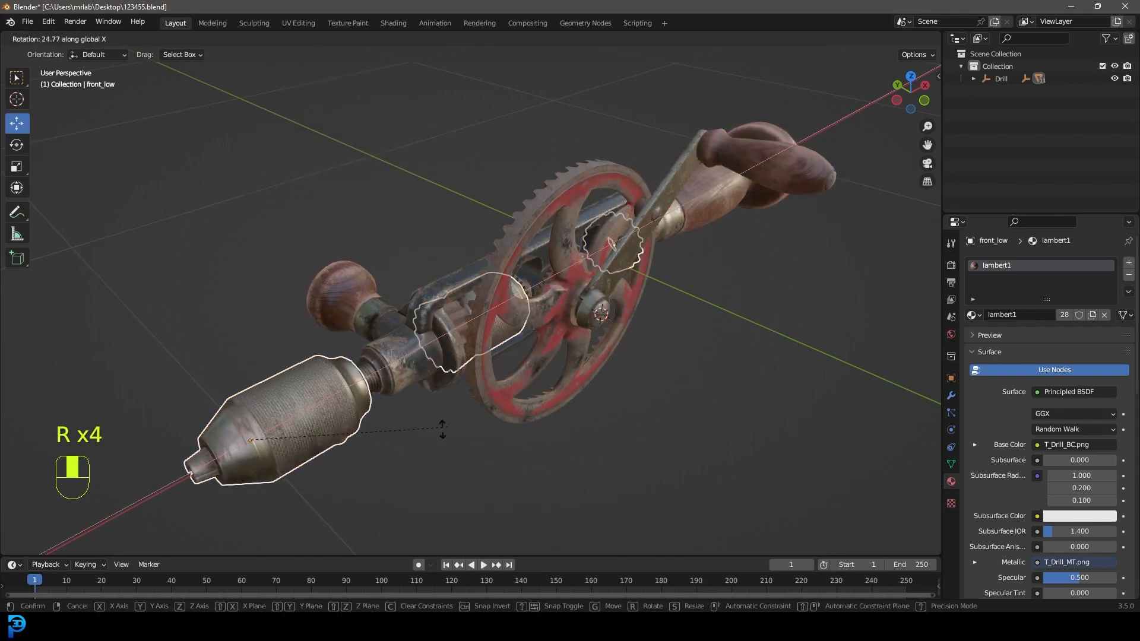
{"action": "right_click", "coordinate": [387, 380]}
{"action": "scroll", "coordinate": [434, 345], "scroll_direction": "down", "scroll_amount": 4}
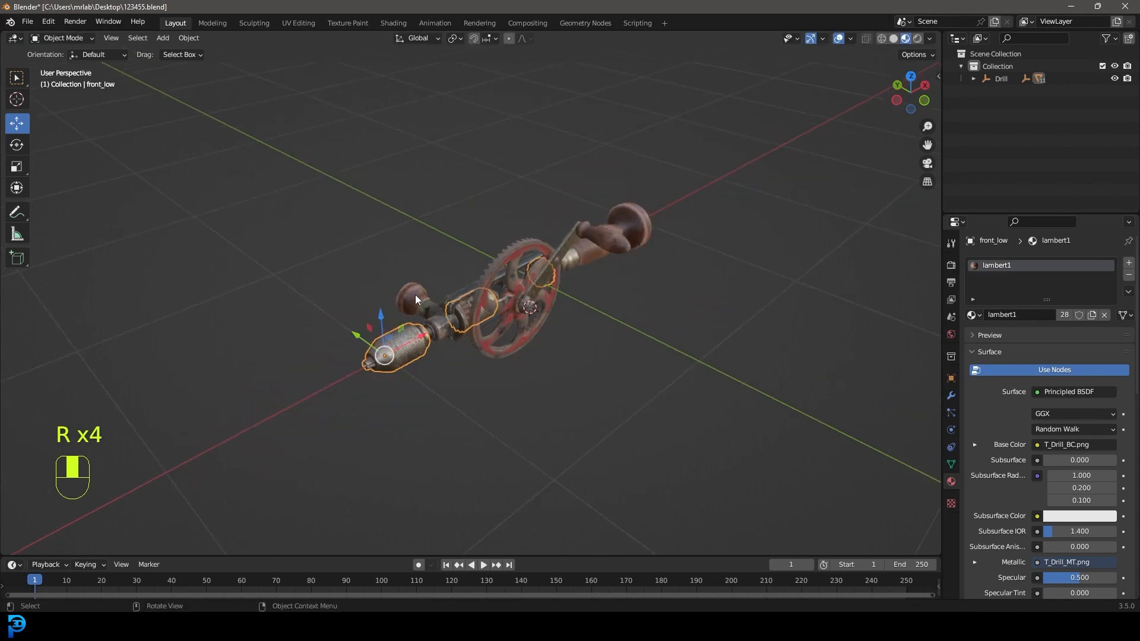
Step: View the drill from the front and snap the 3D cursor to the world origin
{"action": "key", "text": "KP_1"}
{"action": "middle_click_drag", "start_coordinate": [420, 294], "coordinate": [299, 365], "text": "shift"}
{"action": "mouse_move", "coordinate": [459, 324]}
{"action": "middle_mouse_down"}
{"action": "mouse_move", "coordinate": [530, 385]}
{"action": "mouse_move", "coordinate": [463, 383]}
{"action": "mouse_move", "coordinate": [461, 331]}
{"action": "mouse_move", "coordinate": [437, 328]}
{"action": "mouse_move", "coordinate": [469, 313]}
{"action": "middle_mouse_up"}
{"action": "key", "text": "KP_1"}
{"action": "scroll", "coordinate": [458, 315], "scroll_direction": "up", "scroll_amount": 3}
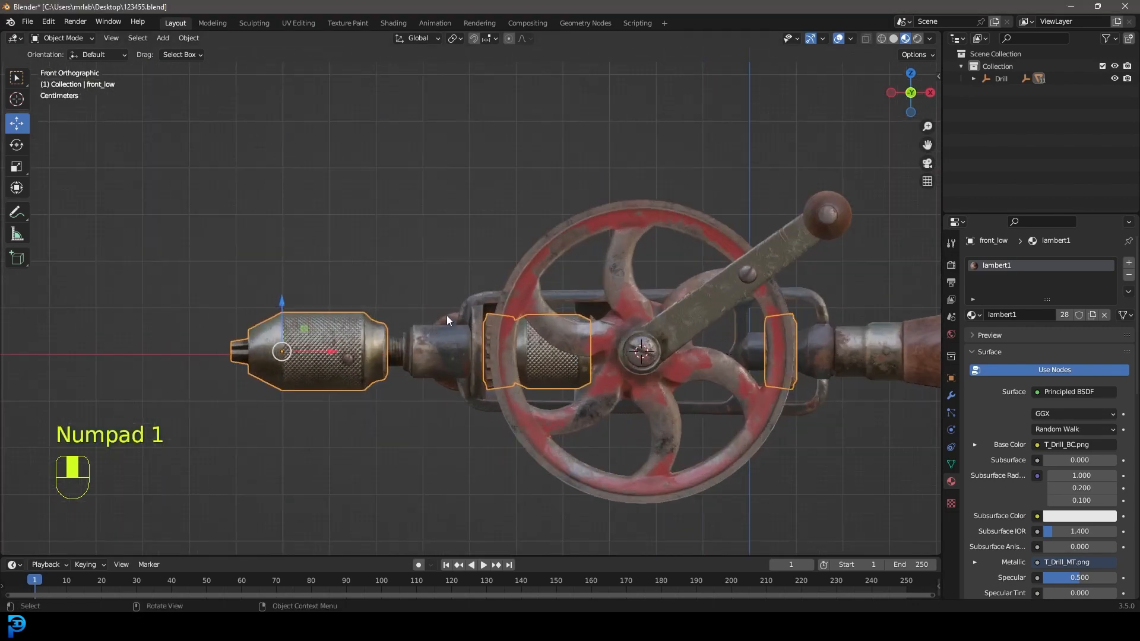
{"action": "key", "text": "shift+s"}
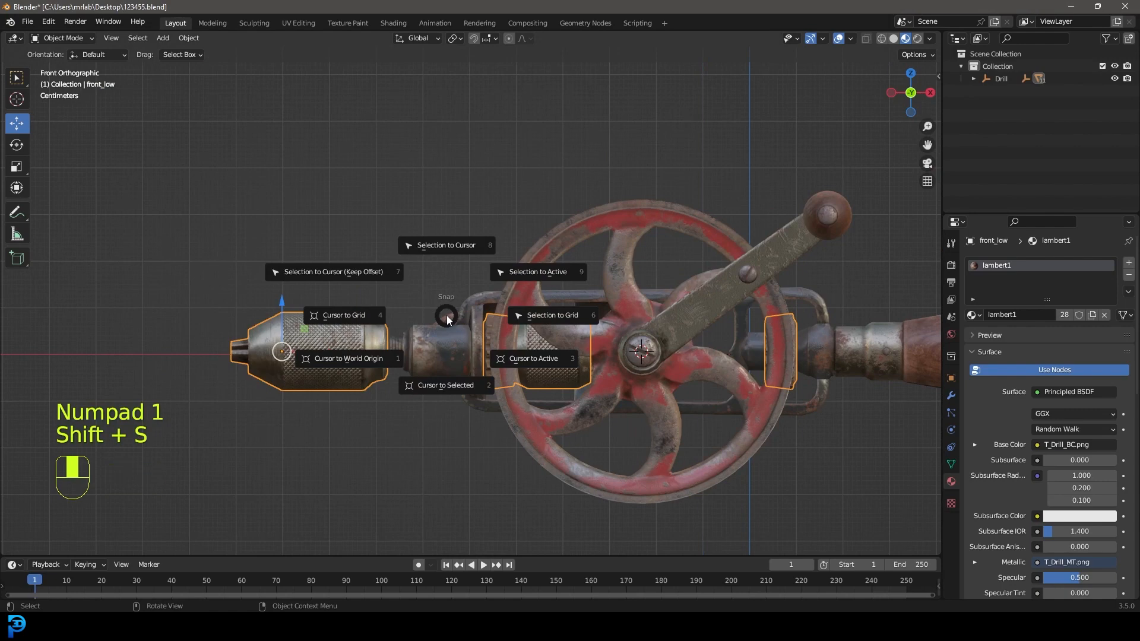
{"action": "left_click", "coordinate": [369, 363]}
Step: Add a mesh cylinder at the world origin and scale it down to about 0.07
{"action": "middle_click_drag", "start_coordinate": [369, 363], "coordinate": [772, 220]}
{"action": "scroll", "coordinate": [696, 232], "scroll_direction": "down", "scroll_amount": 5}
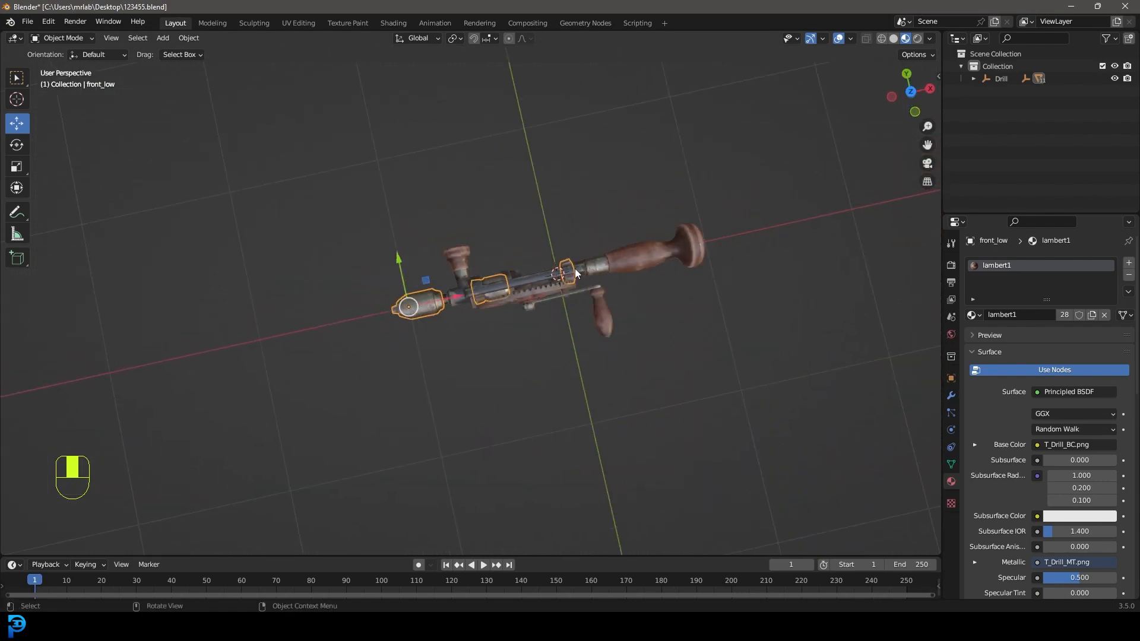
{"action": "key", "text": "KP_1"}
{"action": "scroll", "coordinate": [577, 268], "scroll_direction": "up", "scroll_amount": 4}
{"action": "key", "text": "shift+a"}
{"action": "mouse_move", "coordinate": [572, 270]}
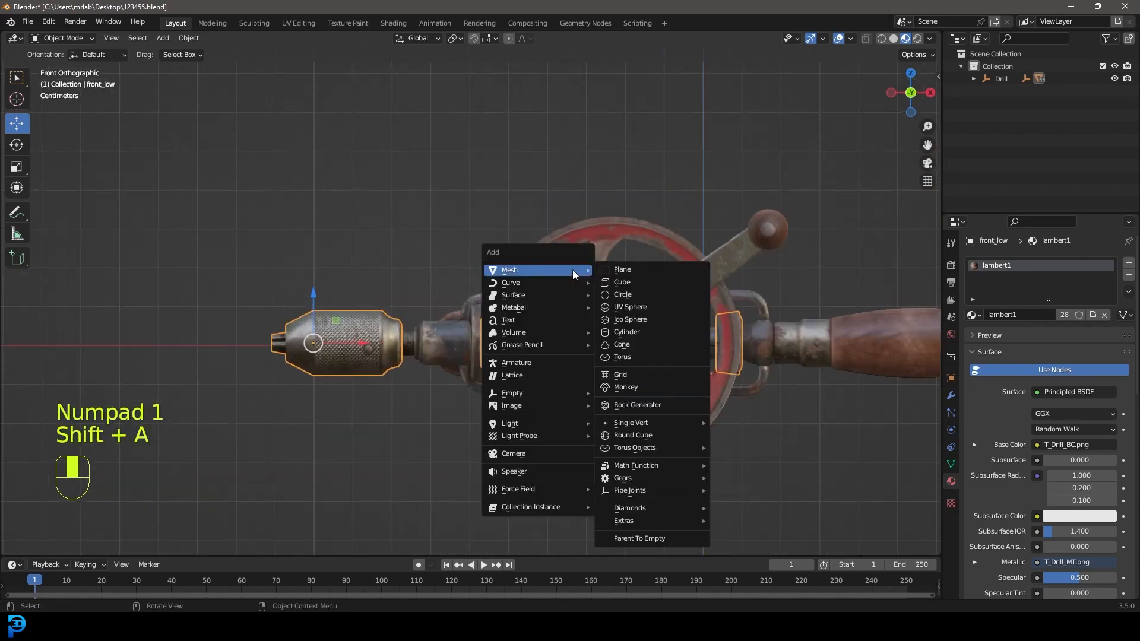
{"action": "left_click", "coordinate": [683, 332]}
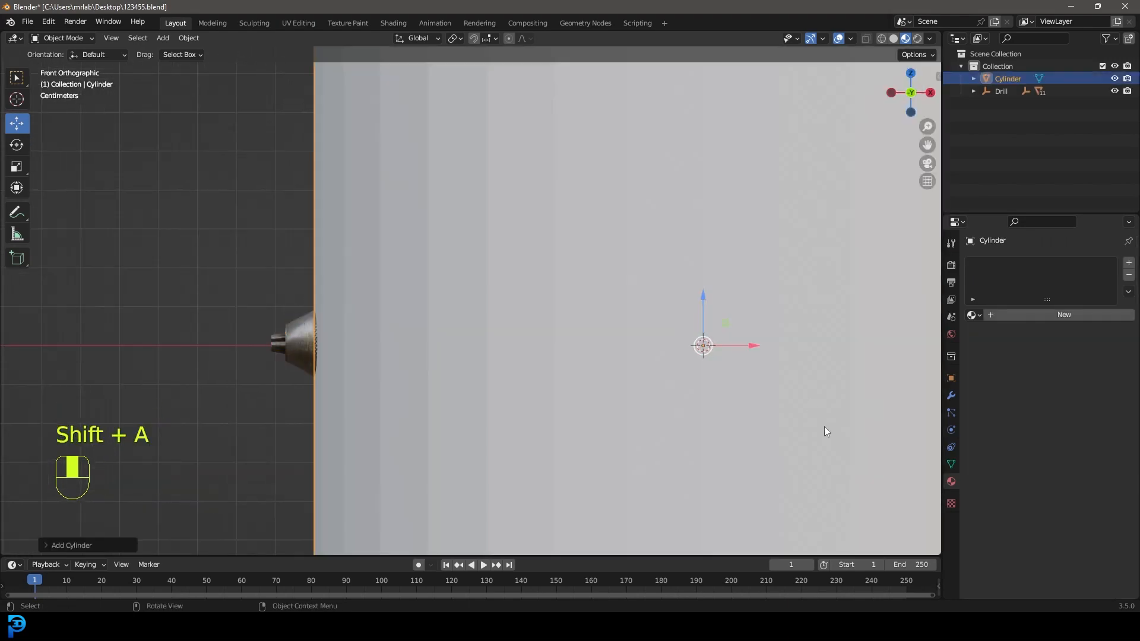
{"action": "key", "text": "s"}
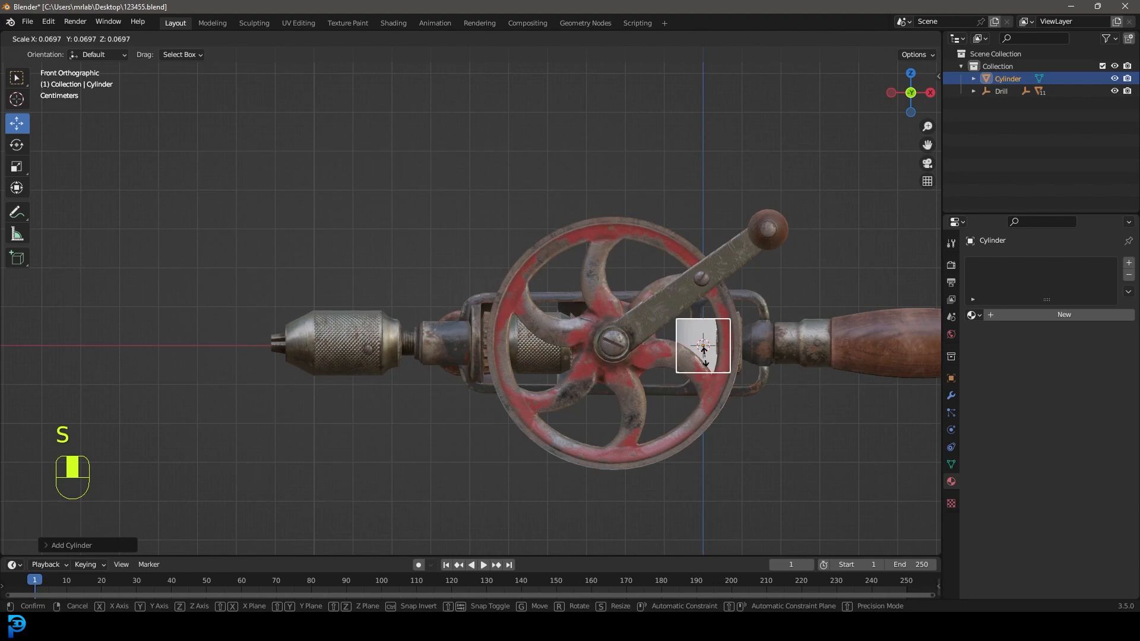
{"action": "left_click", "coordinate": [704, 351]}
Step: Move the cylinder about -1.1 m along the X axis to the chuck's tip and show it in wireframe
{"action": "key", "text": "g"}
{"action": "middle_click", "coordinate": [703, 352]}
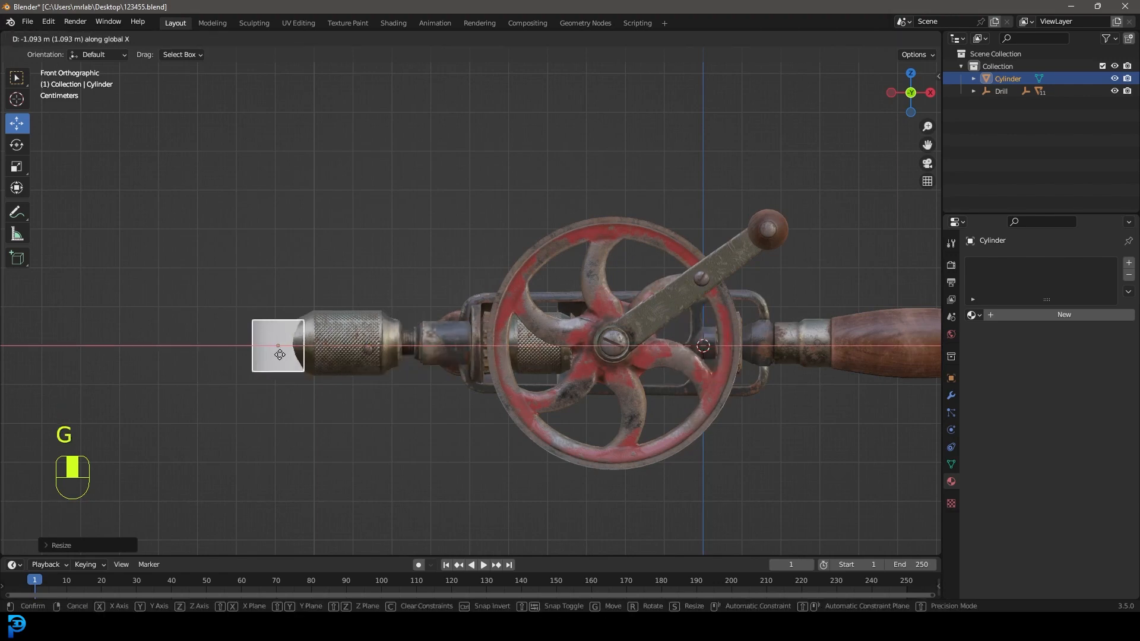
{"action": "left_click", "coordinate": [271, 354]}
{"action": "middle_click_drag", "start_coordinate": [273, 354], "coordinate": [439, 347], "text": "shift"}
{"action": "scroll", "coordinate": [443, 347], "scroll_direction": "up", "scroll_amount": 7}
{"action": "key", "text": "z"}
{"action": "middle_click_drag", "start_coordinate": [411, 416], "coordinate": [500, 297], "text": "shift"}
{"action": "scroll", "coordinate": [329, 391], "scroll_direction": "up", "scroll_amount": 2}
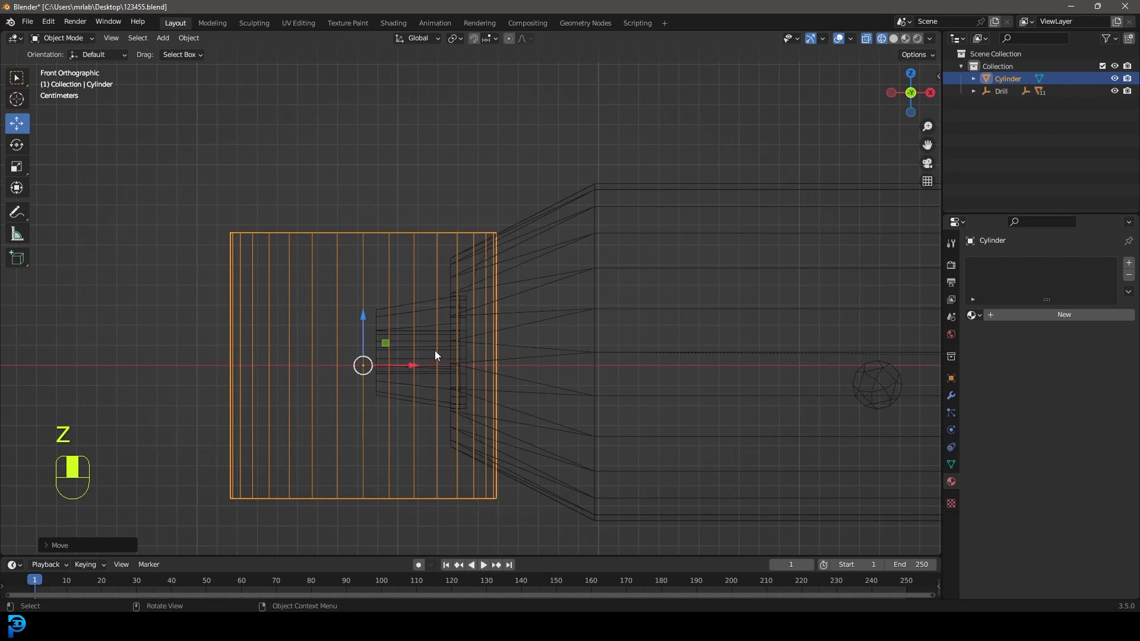
Step: Rotate the cylinder 90 degrees about the Y axis and scale it down to fit within the chuck's jaws
{"action": "key", "text": "r"}
{"action": "type", "text": "y90"}
{"action": "key", "text": "Return"}
{"action": "scroll", "coordinate": [506, 356], "scroll_direction": "up", "scroll_amount": 1}
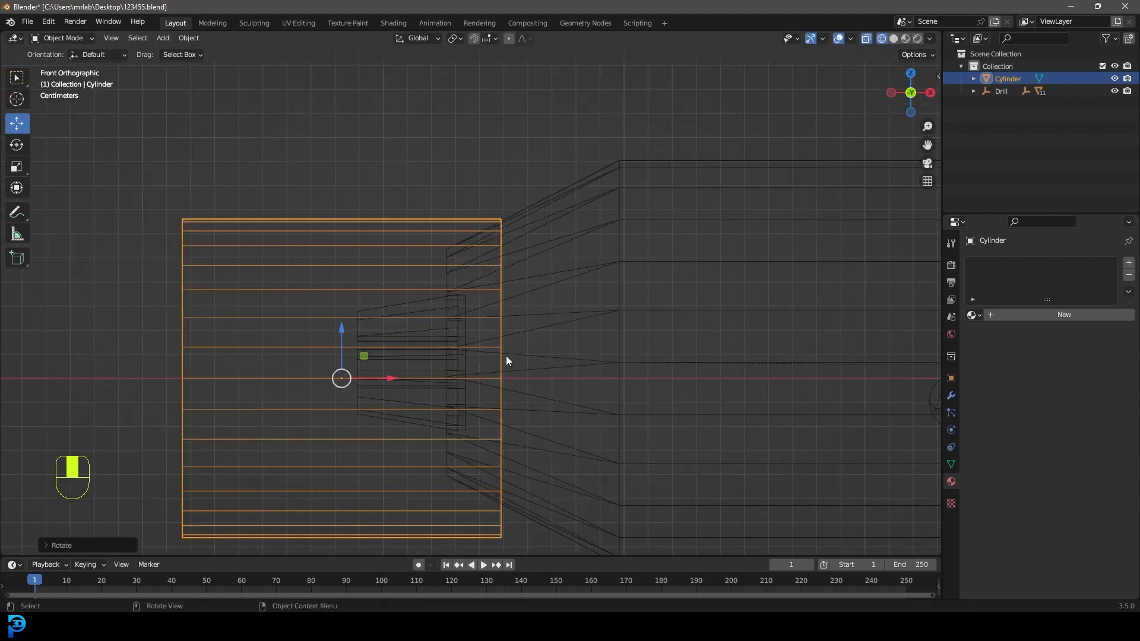
{"action": "key", "text": "s"}
{"action": "left_click", "coordinate": [369, 348]}
{"action": "scroll", "coordinate": [407, 351], "scroll_direction": "down", "scroll_amount": 3}
{"action": "scroll", "coordinate": [431, 418], "scroll_direction": "up", "scroll_amount": 3}
{"action": "key", "text": "g"}
{"action": "key", "text": "z"}
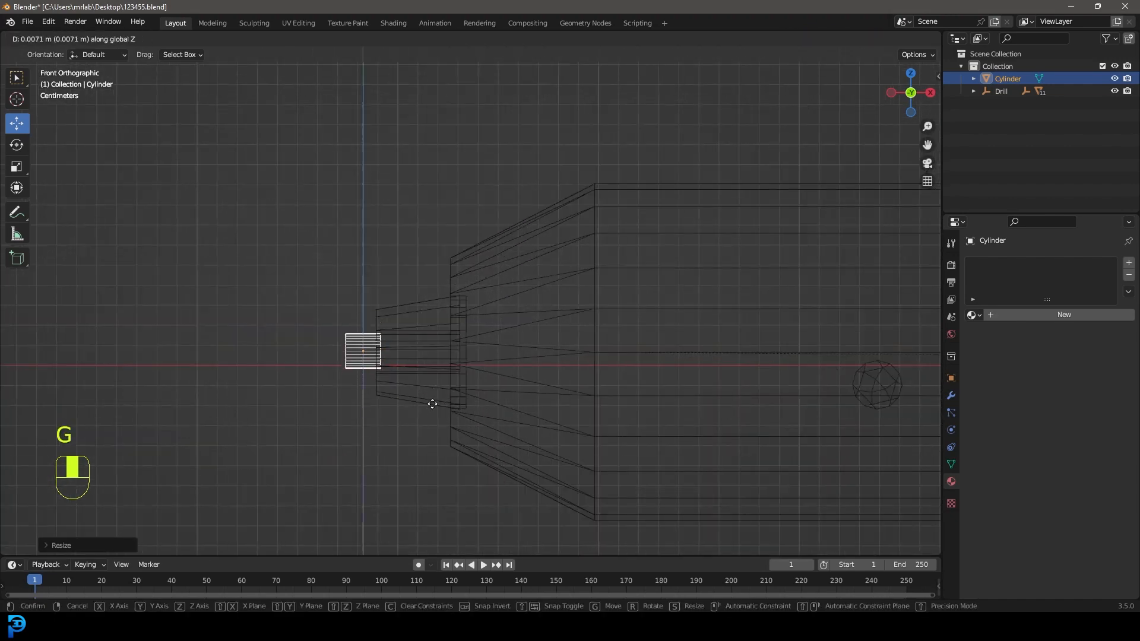
{"action": "right_click", "coordinate": [433, 405]}
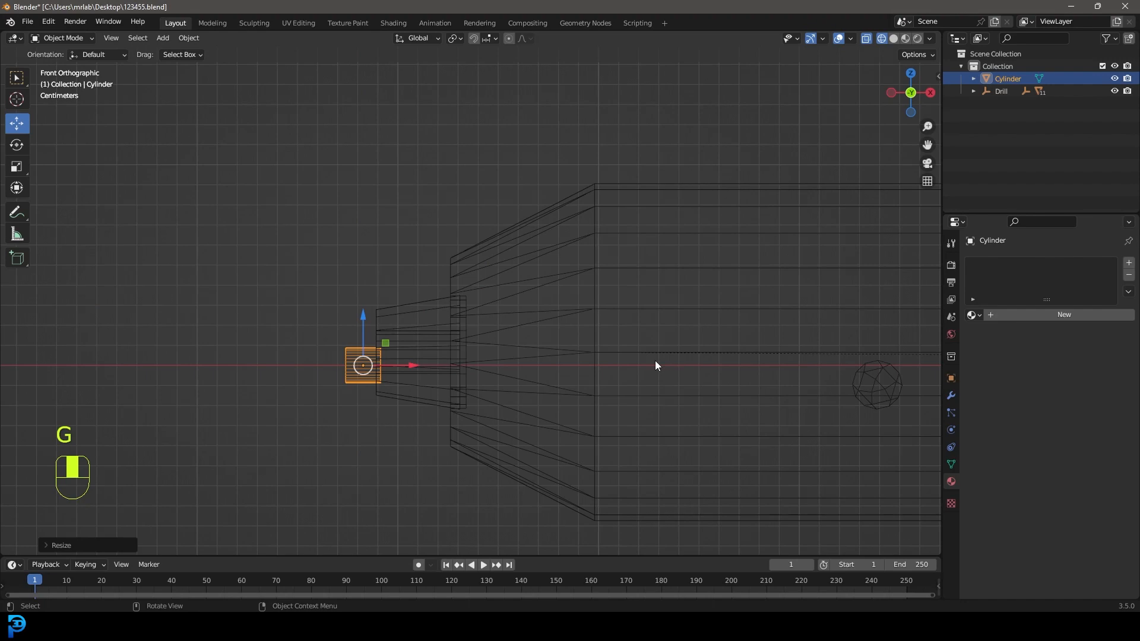
{"action": "scroll", "coordinate": [367, 343], "scroll_direction": "down", "scroll_amount": 3}
{"action": "key", "text": "g"}
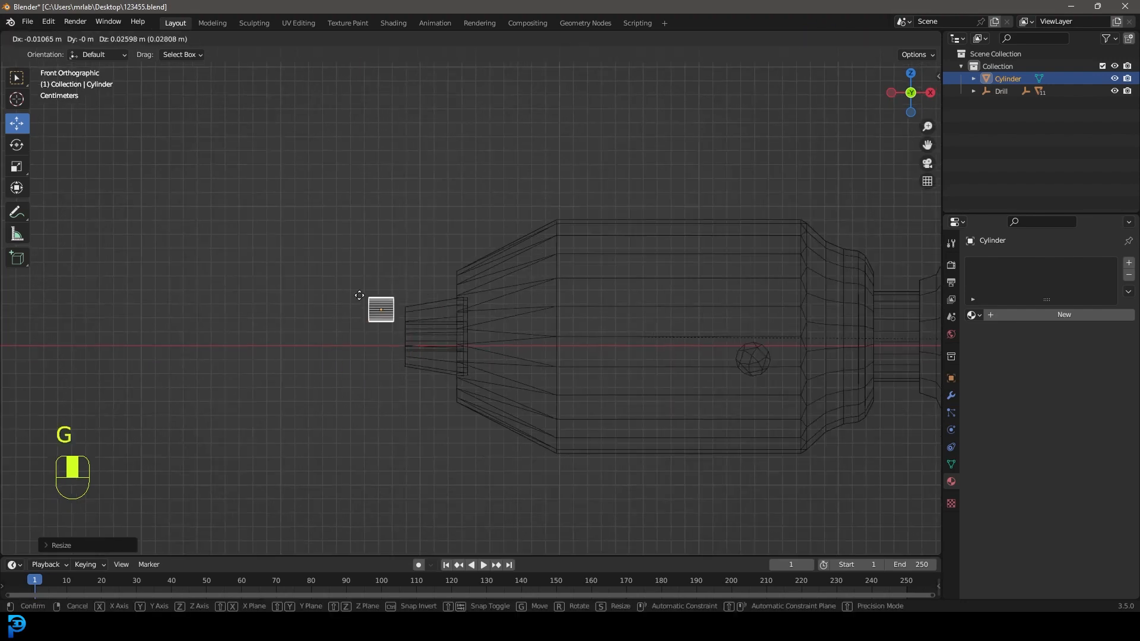
{"action": "right_click", "coordinate": [362, 316]}
{"action": "scroll", "coordinate": [396, 312], "scroll_direction": "up", "scroll_amount": 3}
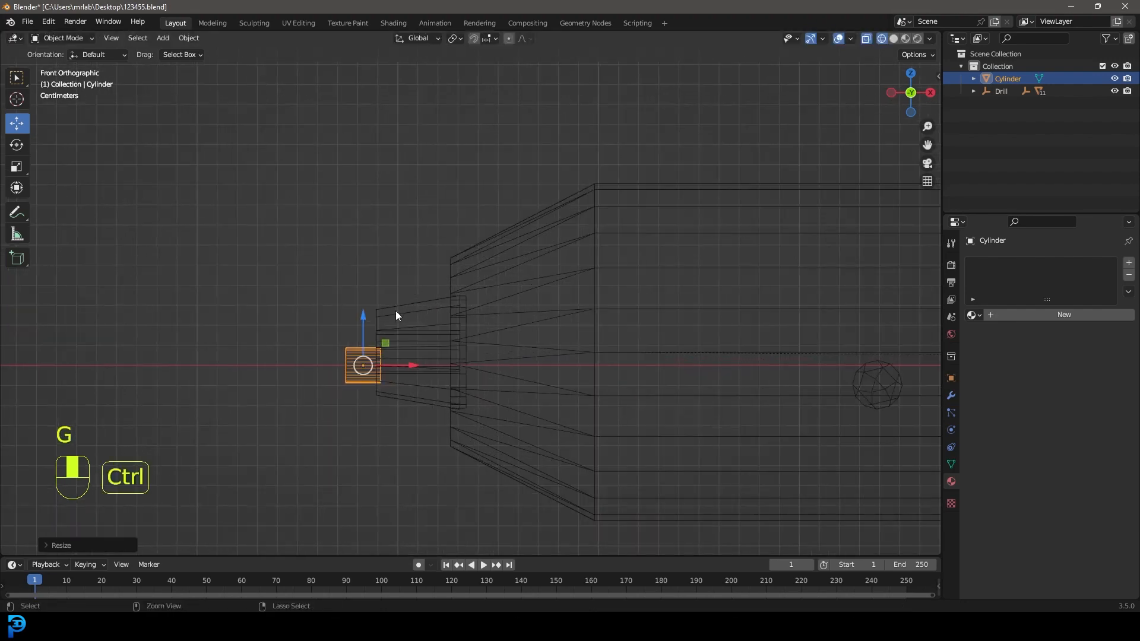
Step: Select the whole drill instead of the cylinder and move it about -0.008 m along the Z axis to align with the cylinder
{"action": "key", "text": "ctrl+i"}
{"action": "scroll", "coordinate": [752, 180], "scroll_direction": "down", "scroll_amount": 6}
{"action": "scroll", "coordinate": [713, 208], "scroll_direction": "down", "scroll_amount": 5}
{"action": "scroll", "coordinate": [611, 269], "scroll_direction": "up", "scroll_amount": 8}
{"action": "key", "text": "g"}
{"action": "key", "text": "z"}
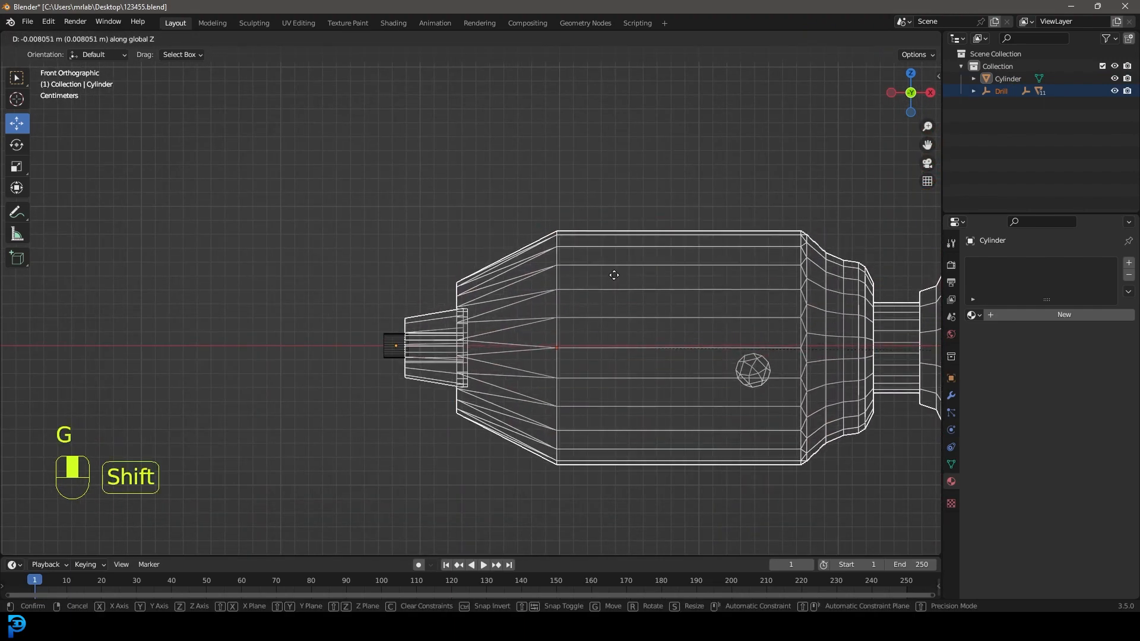
{"action": "left_click", "coordinate": [614, 275]}
Step: Show the scene in solid shading and move the cylinder about 0.02 m along the X axis into the chuck's jaws
{"action": "scroll", "coordinate": [451, 315], "scroll_direction": "up", "scroll_amount": 5}
{"action": "scroll", "coordinate": [302, 394], "scroll_direction": "down", "scroll_amount": 3}
{"action": "mouse_move", "coordinate": [308, 389]}
{"action": "middle_mouse_down"}
{"action": "mouse_move", "coordinate": [391, 386]}
{"action": "mouse_move", "coordinate": [372, 341]}
{"action": "mouse_move", "coordinate": [333, 390]}
{"action": "middle_mouse_up"}
{"action": "key", "text": "z"}
{"action": "left_click", "coordinate": [450, 386]}
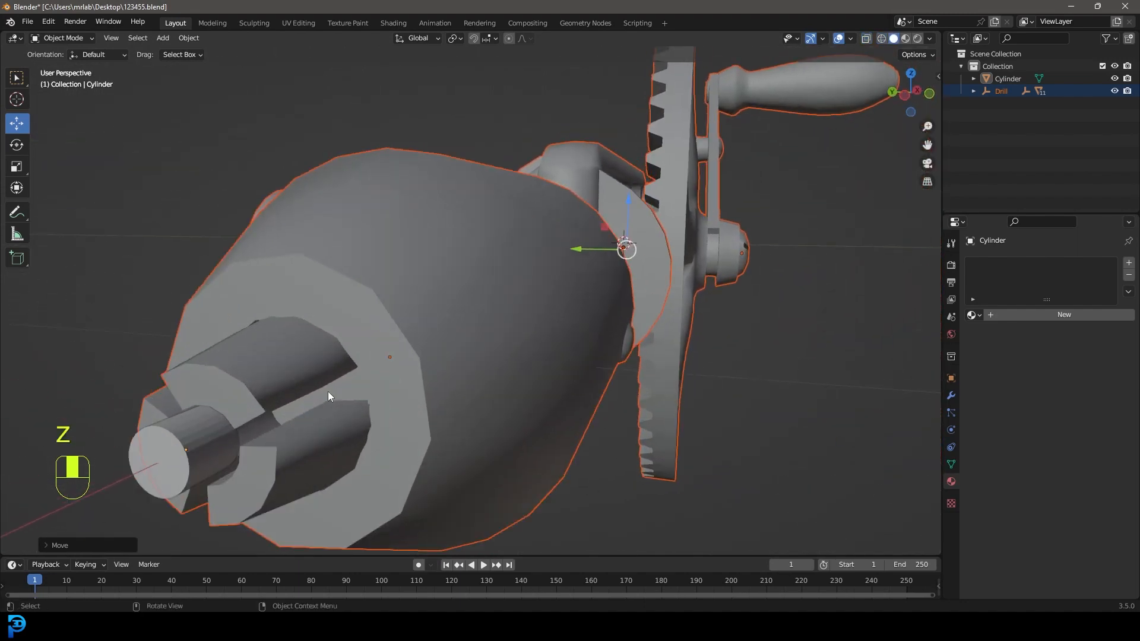
{"action": "left_click", "coordinate": [209, 429]}
{"action": "middle_click_drag", "start_coordinate": [209, 429], "coordinate": [341, 352], "text": "shift"}
{"action": "scroll", "coordinate": [332, 353], "scroll_direction": "up", "scroll_amount": 4}
{"action": "scroll", "coordinate": [329, 348], "scroll_direction": "down", "scroll_amount": 4}
{"action": "key", "text": "g"}
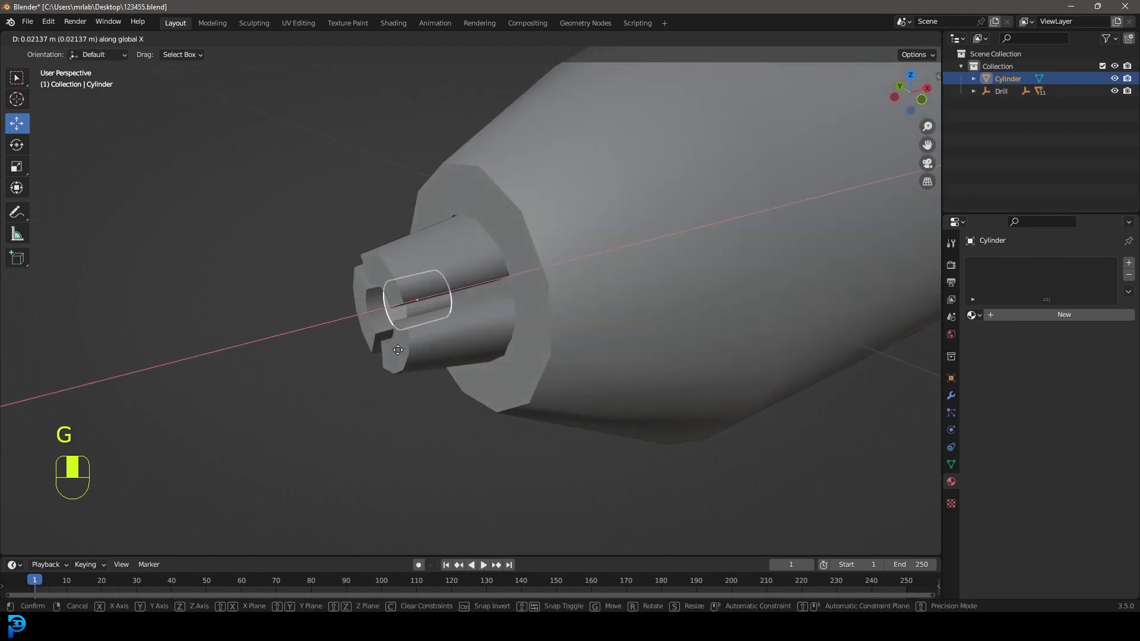
{"action": "left_click", "coordinate": [393, 353]}
Step: Edit the cylinder's mesh in wireframe and delete its end cap faces
{"action": "key", "text": "Tab"}
{"action": "middle_click_drag", "start_coordinate": [393, 356], "coordinate": [412, 289]}
{"action": "scroll", "coordinate": [415, 292], "scroll_direction": "up", "scroll_amount": 3}
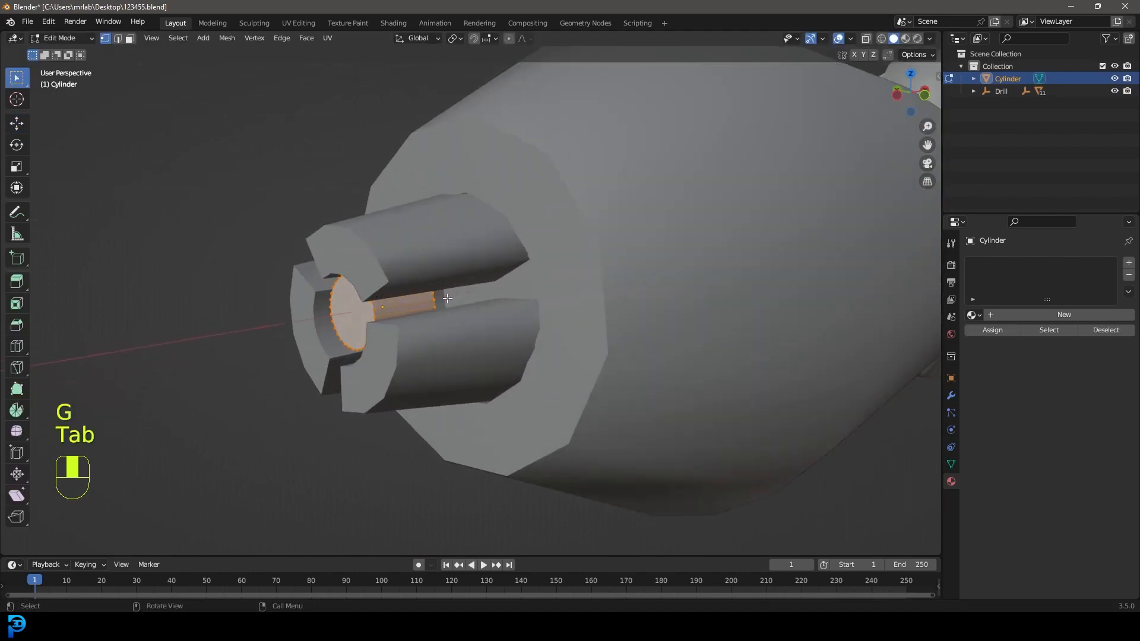
{"action": "key", "text": "z"}
{"action": "left_click", "coordinate": [360, 302]}
{"action": "key", "text": "x"}
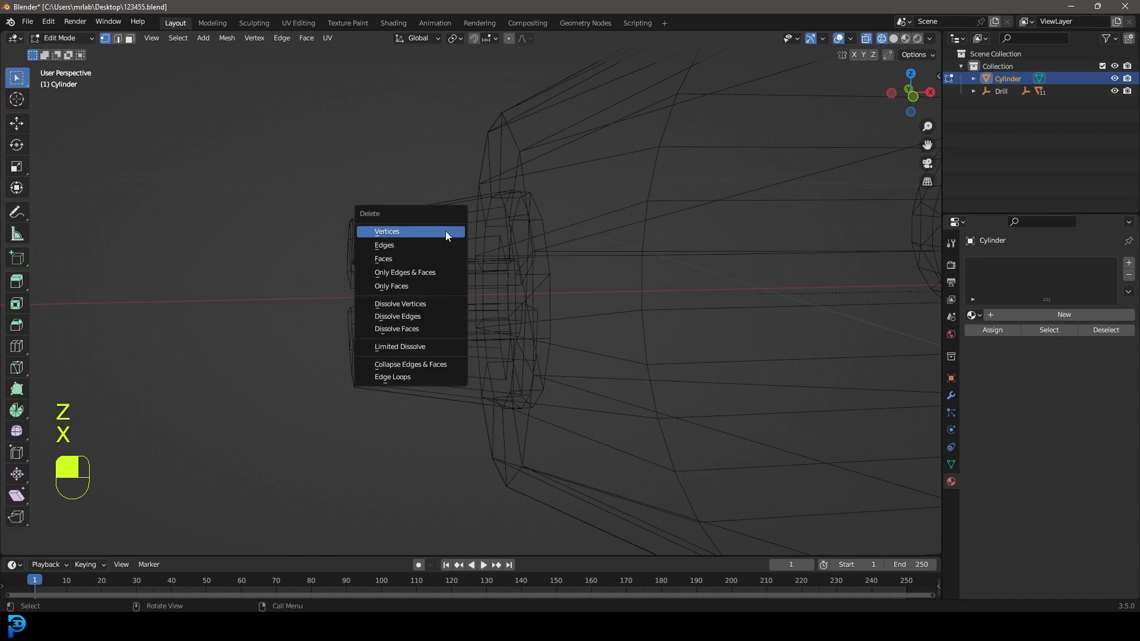
{"action": "left_click_drag", "start_coordinate": [330, 382], "coordinate": [378, 198]}
{"action": "key", "text": "x"}
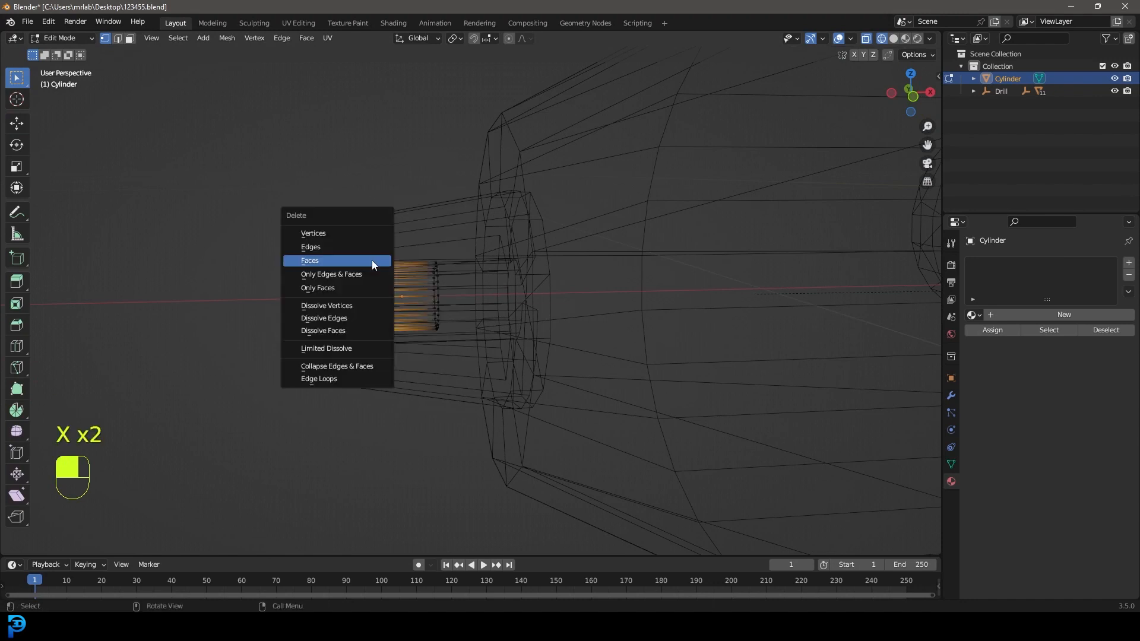
{"action": "left_click", "coordinate": [344, 268]}
Step: Lengthen the cylinder by moving its front ring of vertices outward from the chuck along the X axis
{"action": "middle_click_drag", "start_coordinate": [362, 310], "coordinate": [354, 339]}
{"action": "left_click_drag", "start_coordinate": [299, 395], "coordinate": [373, 157]}
{"action": "key", "text": "z"}
{"action": "left_click", "coordinate": [453, 186]}
{"action": "mouse_move", "coordinate": [453, 186]}
{"action": "middle_mouse_down"}
{"action": "mouse_move", "coordinate": [468, 178]}
{"action": "mouse_move", "coordinate": [427, 214]}
{"action": "middle_mouse_up"}
{"action": "scroll", "coordinate": [427, 214], "scroll_direction": "down", "scroll_amount": 5}
{"action": "key", "text": "g"}
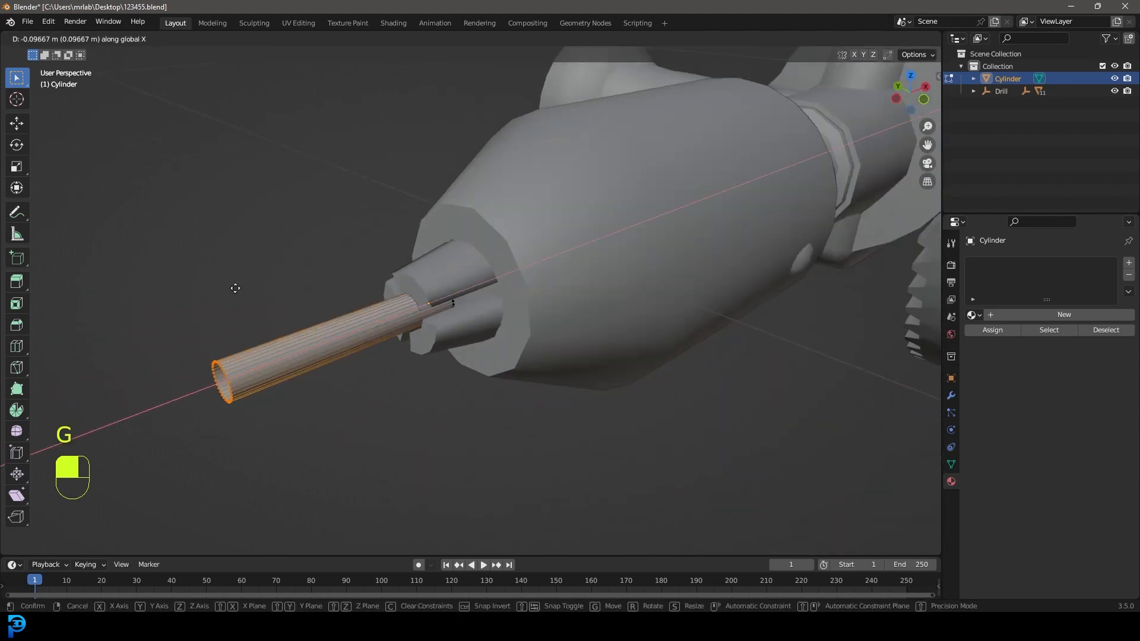
{"action": "left_click", "coordinate": [303, 323]}
Step: From the top view, duplicate the cylinder's front ring in place and rotate the copy 90 degrees about the Z axis
{"action": "middle_click_drag", "start_coordinate": [303, 322], "coordinate": [305, 318]}
{"action": "key", "text": "KP_7"}
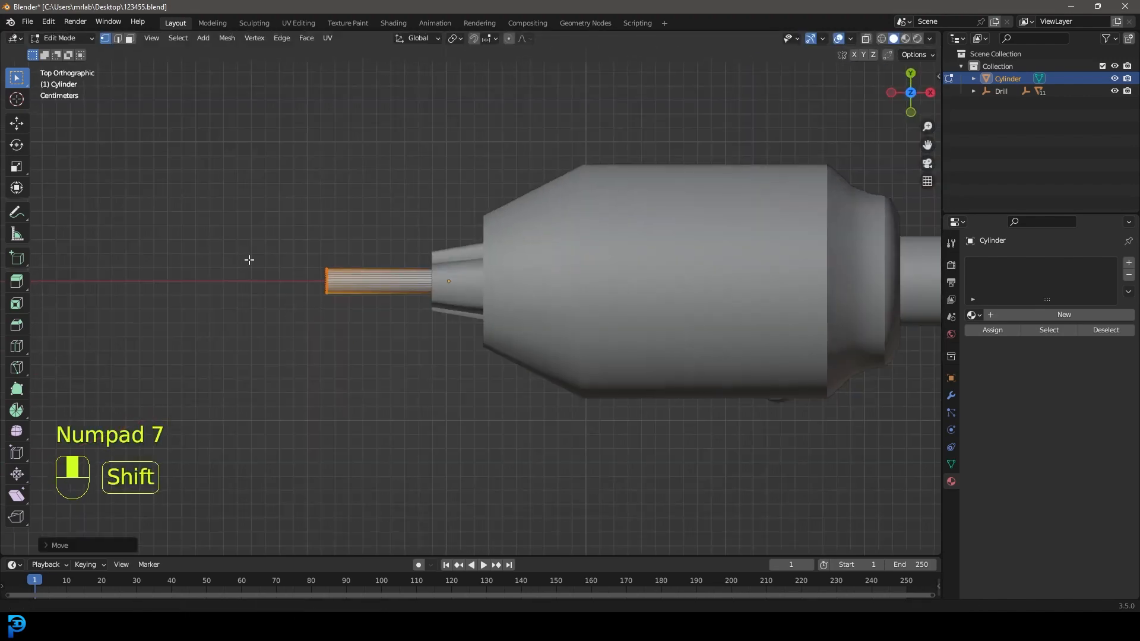
{"action": "middle_click_drag", "start_coordinate": [250, 259], "coordinate": [424, 315], "text": "shift"}
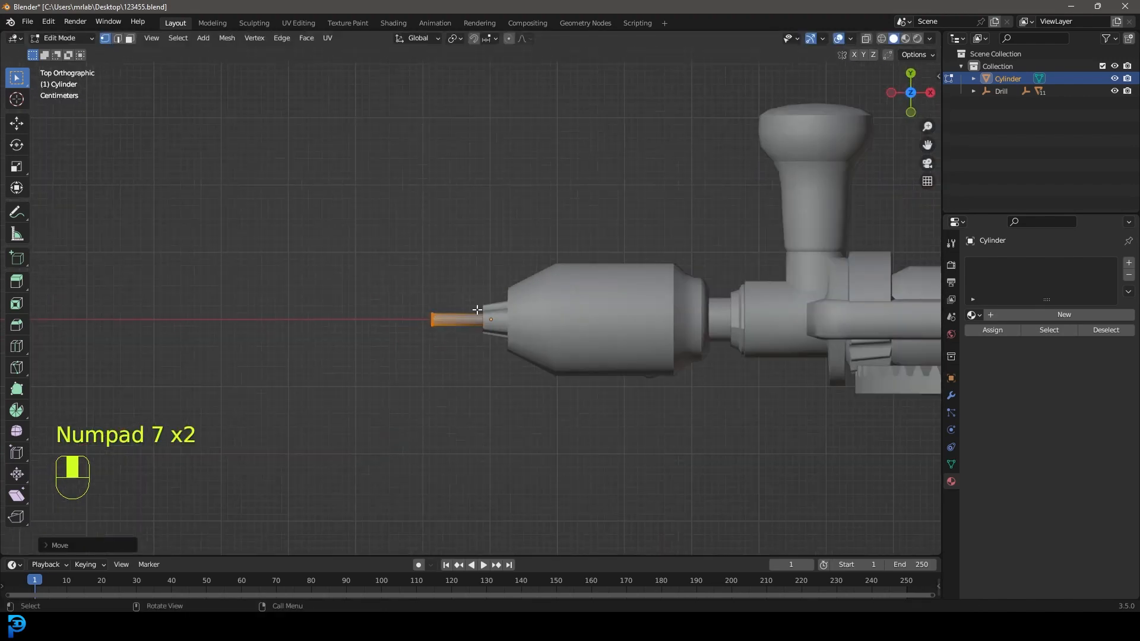
{"action": "scroll", "coordinate": [475, 315], "scroll_direction": "up", "scroll_amount": 3}
{"action": "key", "text": "z"}
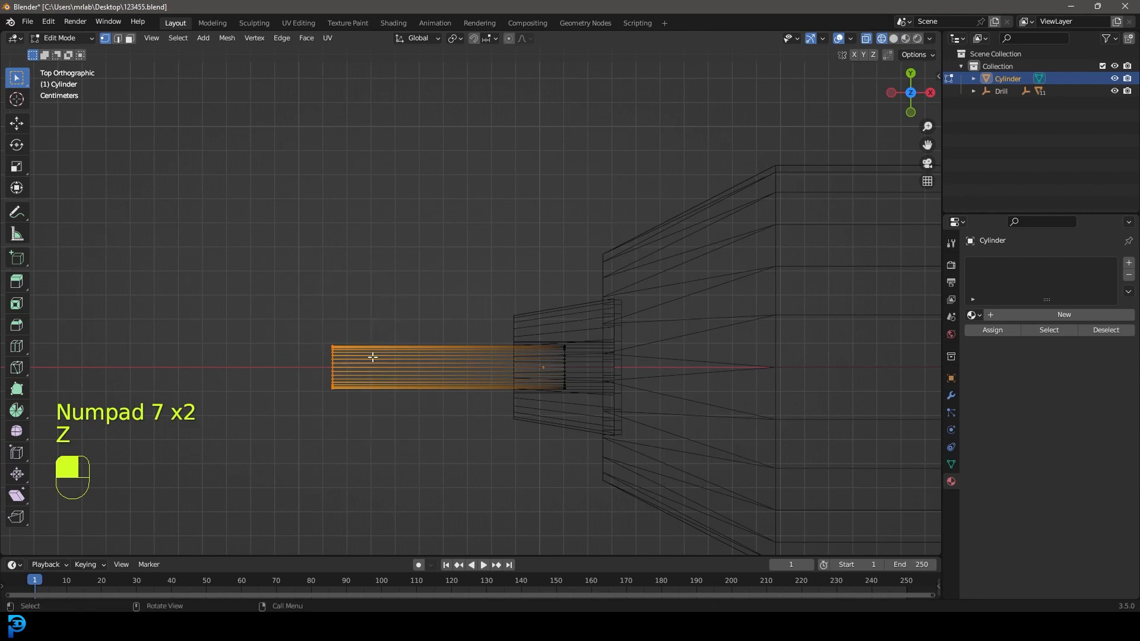
{"action": "scroll", "coordinate": [445, 346], "scroll_direction": "up", "scroll_amount": 4}
{"action": "key", "text": "shift+d"}
{"action": "right_click", "coordinate": [457, 331]}
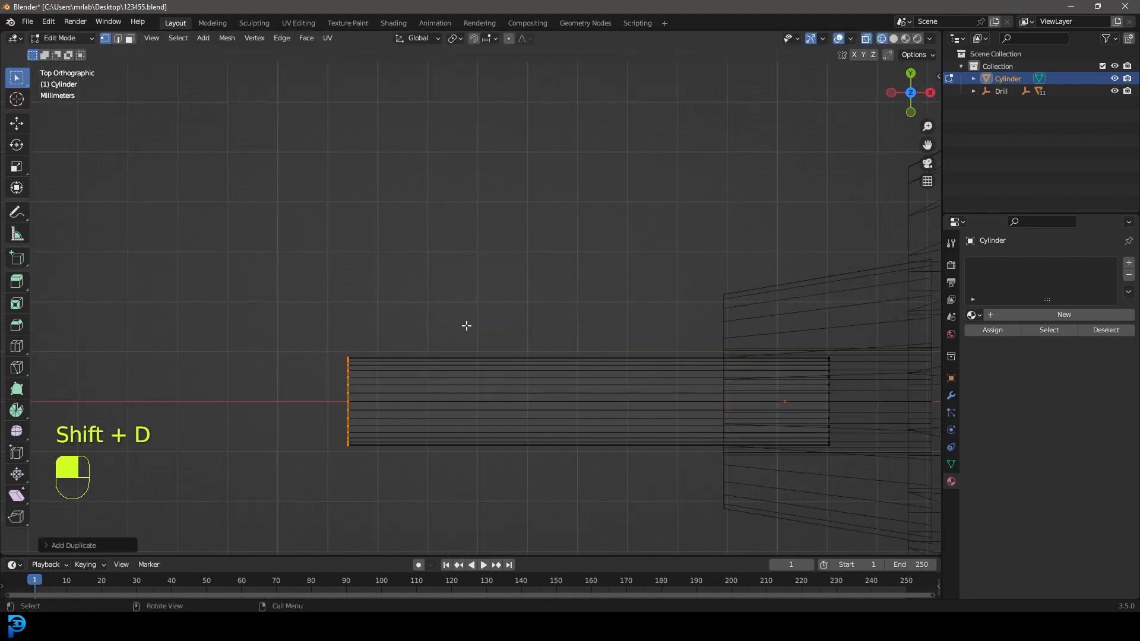
{"action": "key", "text": "r"}
{"action": "key", "text": "9"}
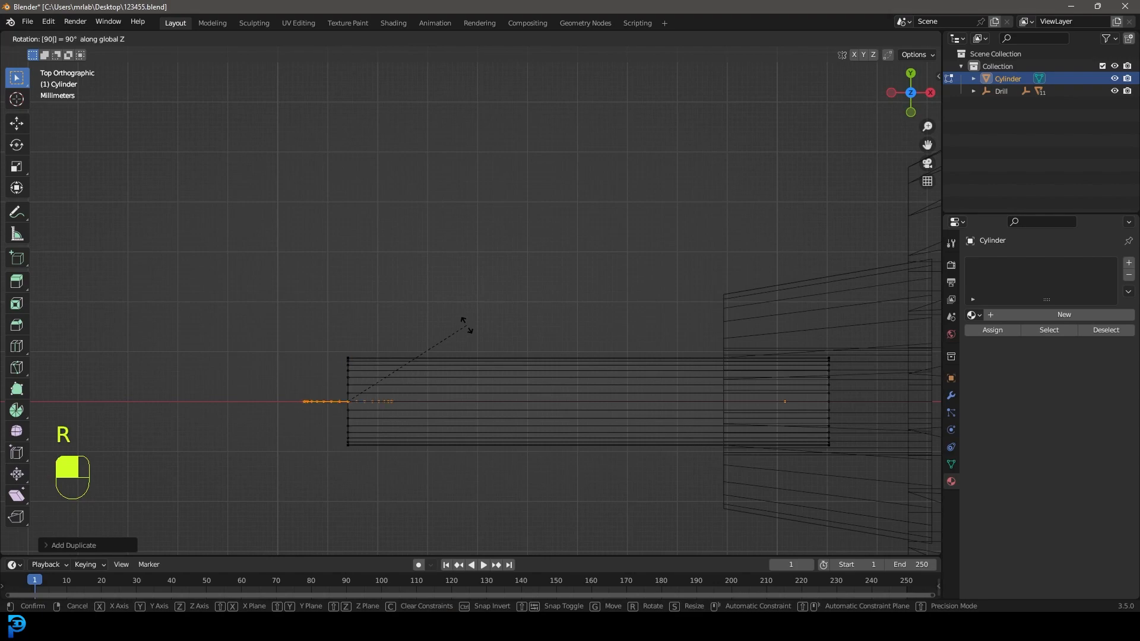
{"action": "left_click", "coordinate": [466, 326]}
Step: Extrude the rotated ring along the positive Y axis to form a side arm at the cylinder's front end
{"action": "scroll", "coordinate": [293, 417], "scroll_direction": "down", "scroll_amount": 4}
{"action": "middle_click_drag", "start_coordinate": [379, 425], "coordinate": [510, 337]}
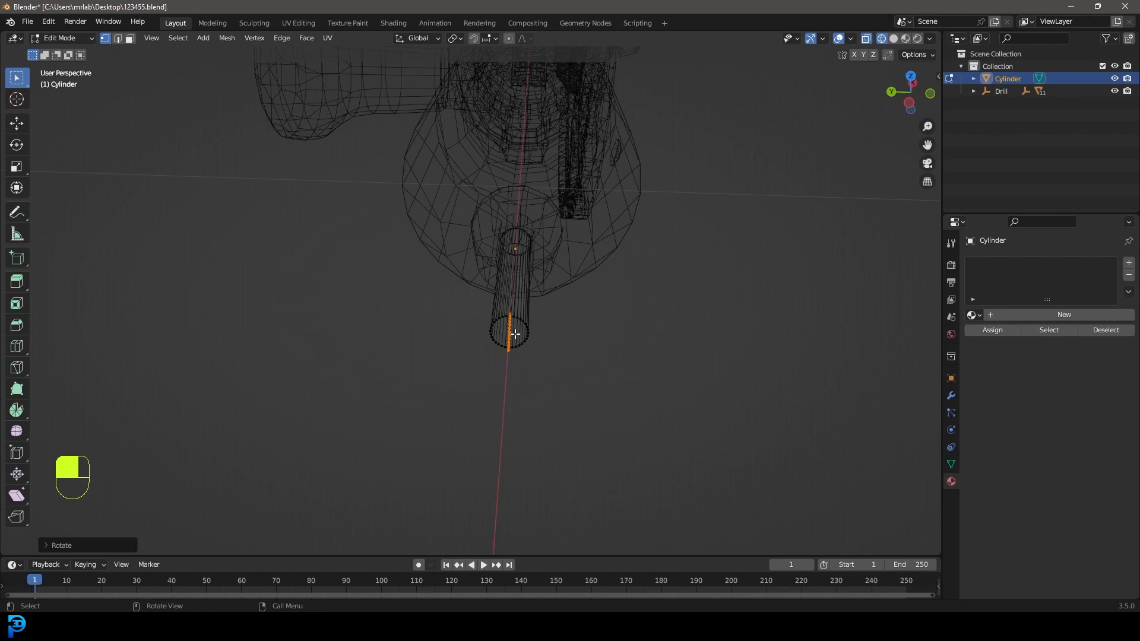
{"action": "key", "text": "KP_7"}
{"action": "key", "text": "e"}
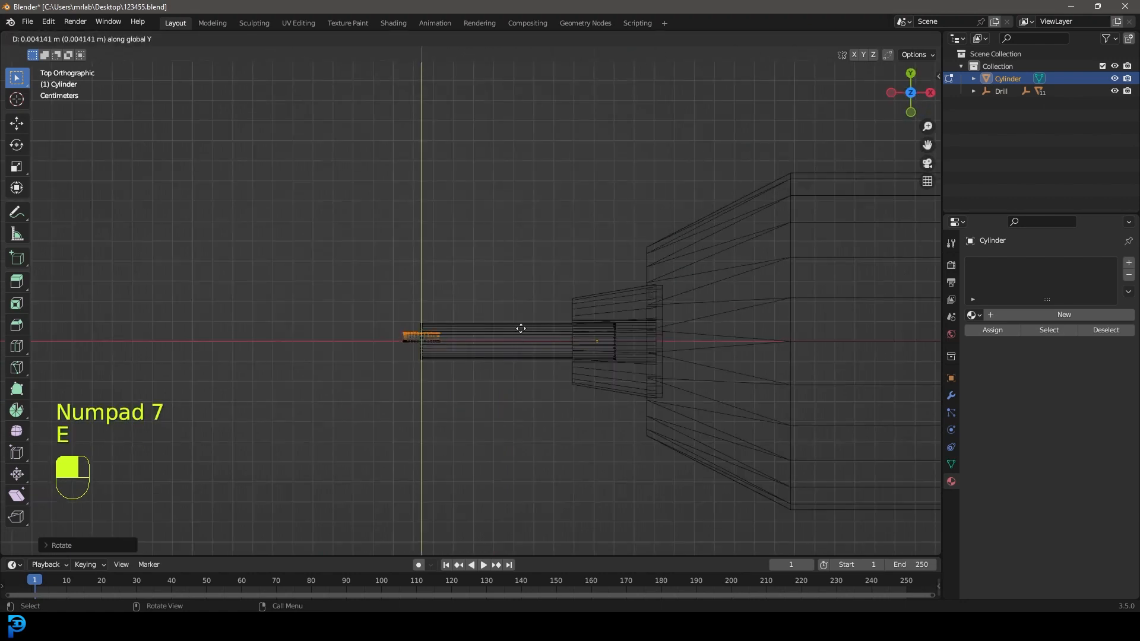
{"action": "left_click", "coordinate": [519, 223]}
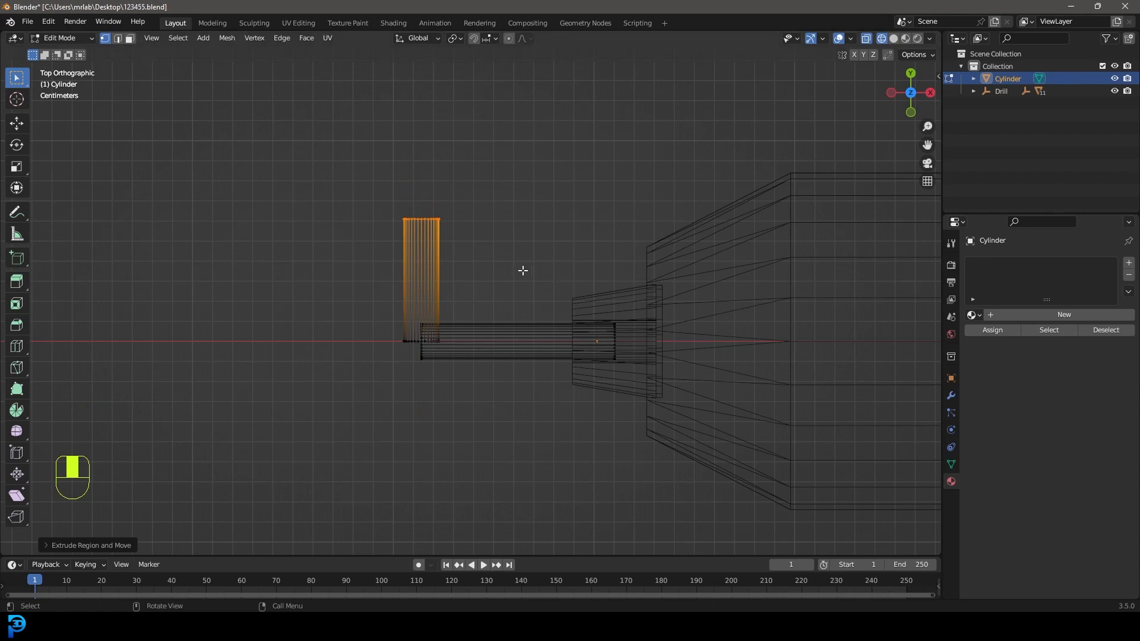
Step: Select the whole side arm and add a Mirror modifier on the Y axis only, with clipping enabled
{"action": "middle_click_drag", "start_coordinate": [523, 270], "coordinate": [377, 194], "text": "shift"}
{"action": "scroll", "coordinate": [351, 196], "scroll_direction": "up", "scroll_amount": 3}
{"action": "left_click_drag", "start_coordinate": [377, 171], "coordinate": [569, 265]}
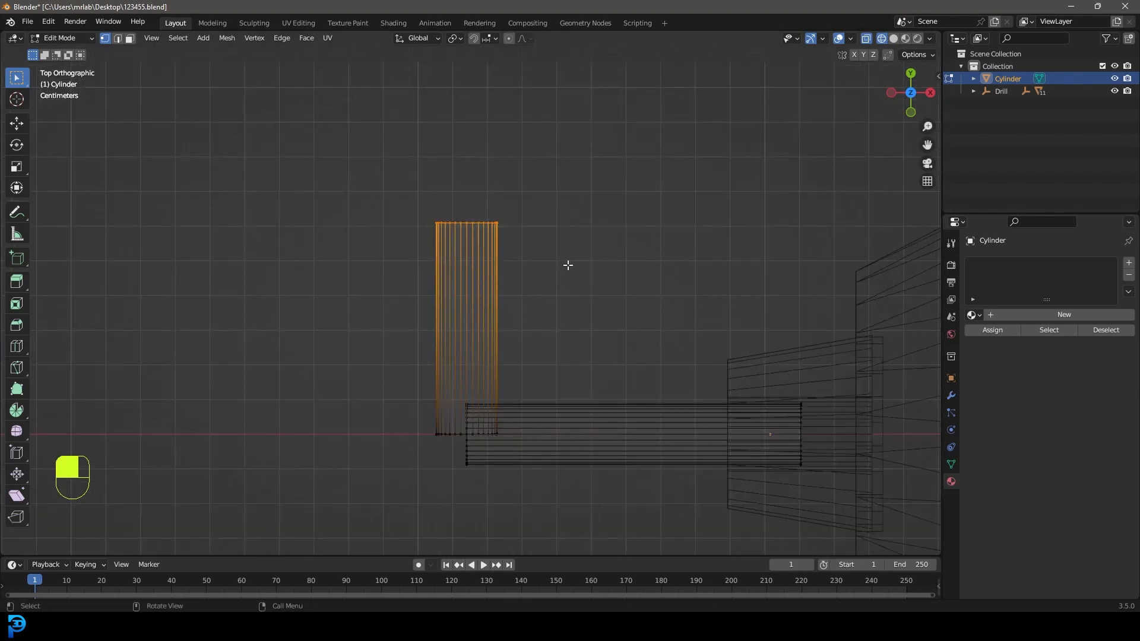
{"action": "key", "text": "ctrl+l"}
{"action": "key", "text": "g"}
{"action": "left_click", "coordinate": [558, 211]}
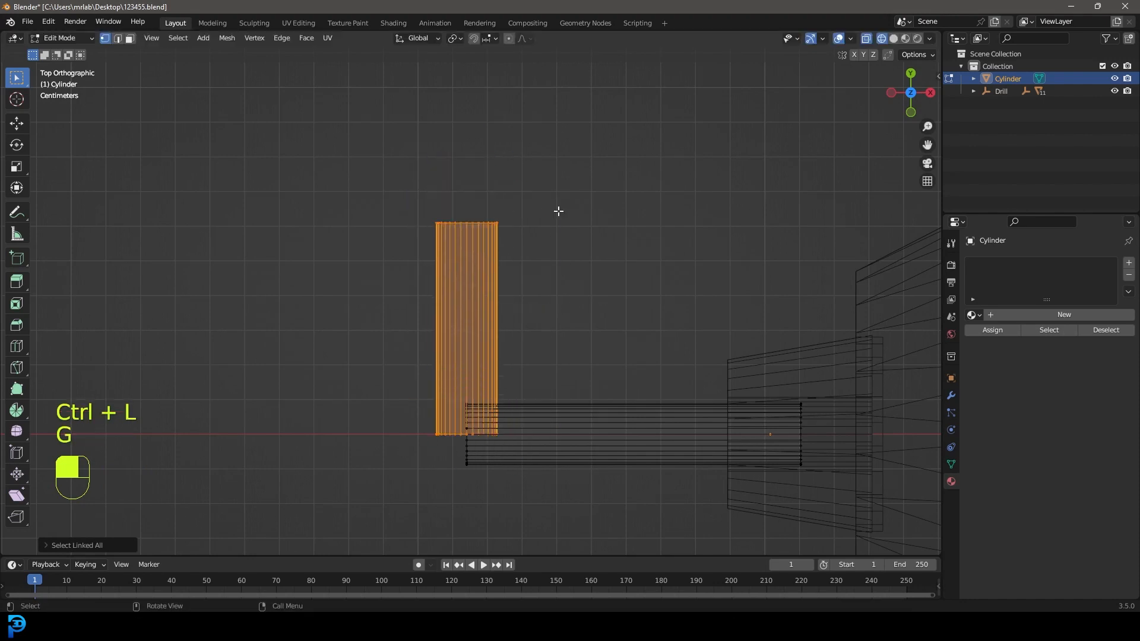
{"action": "left_click", "coordinate": [953, 396]}
{"action": "left_click", "coordinate": [985, 263]}
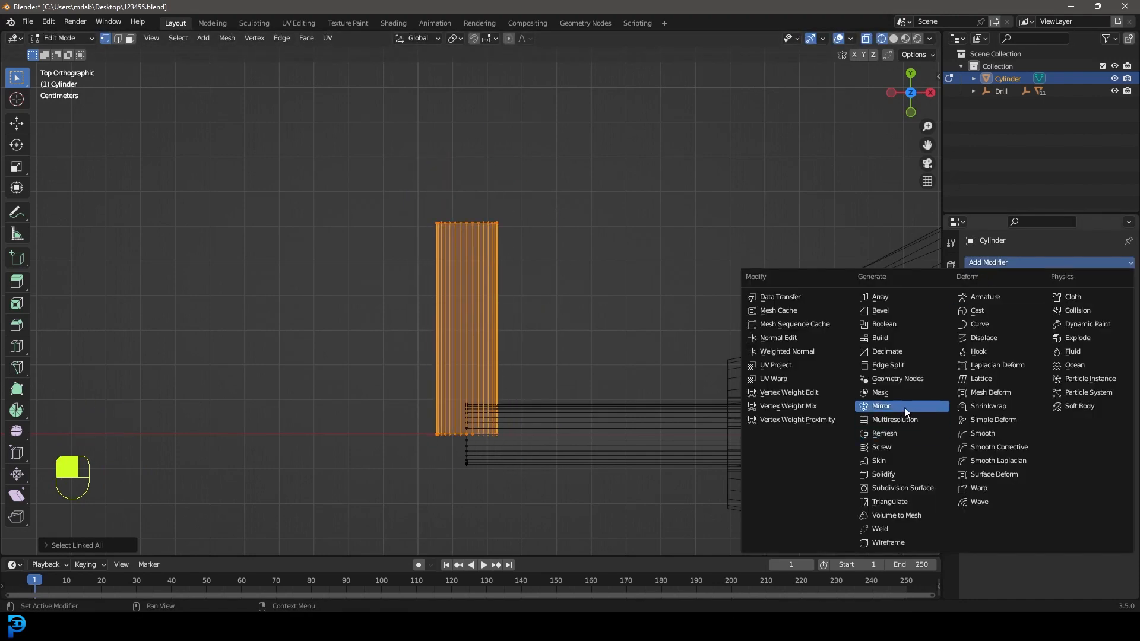
{"action": "left_click", "coordinate": [903, 408]}
{"action": "left_click", "coordinate": [1065, 304]}
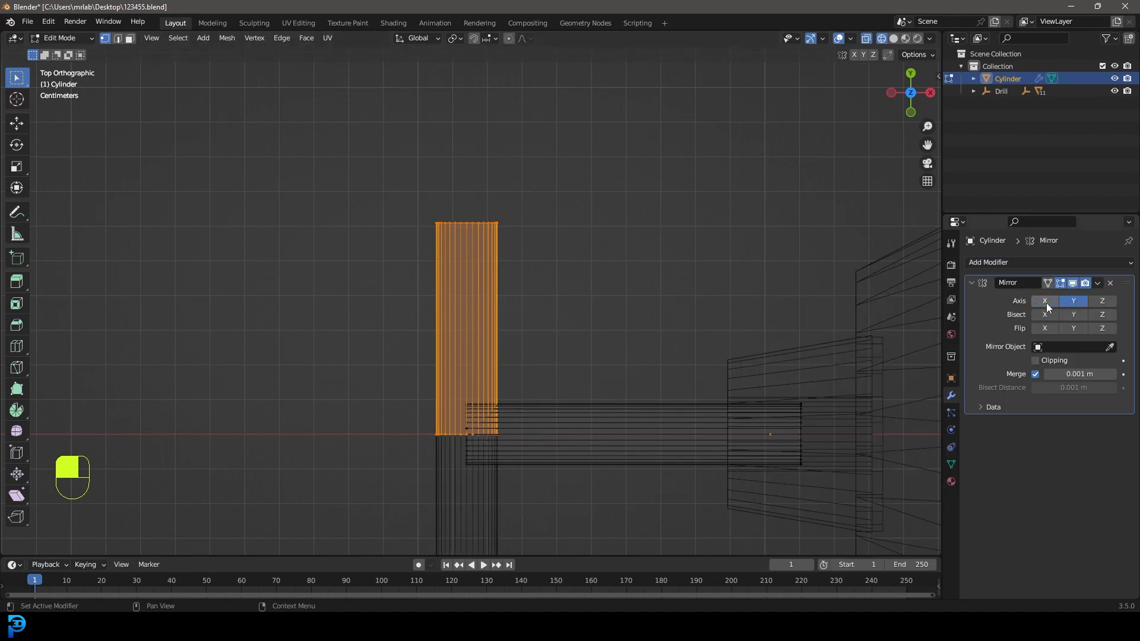
{"action": "left_click", "coordinate": [1035, 361]}
Step: Separate the selected side arm into its own object and remove the Mirror modifier from the straight cylinder
{"action": "scroll", "coordinate": [561, 303], "scroll_direction": "down", "scroll_amount": 2}
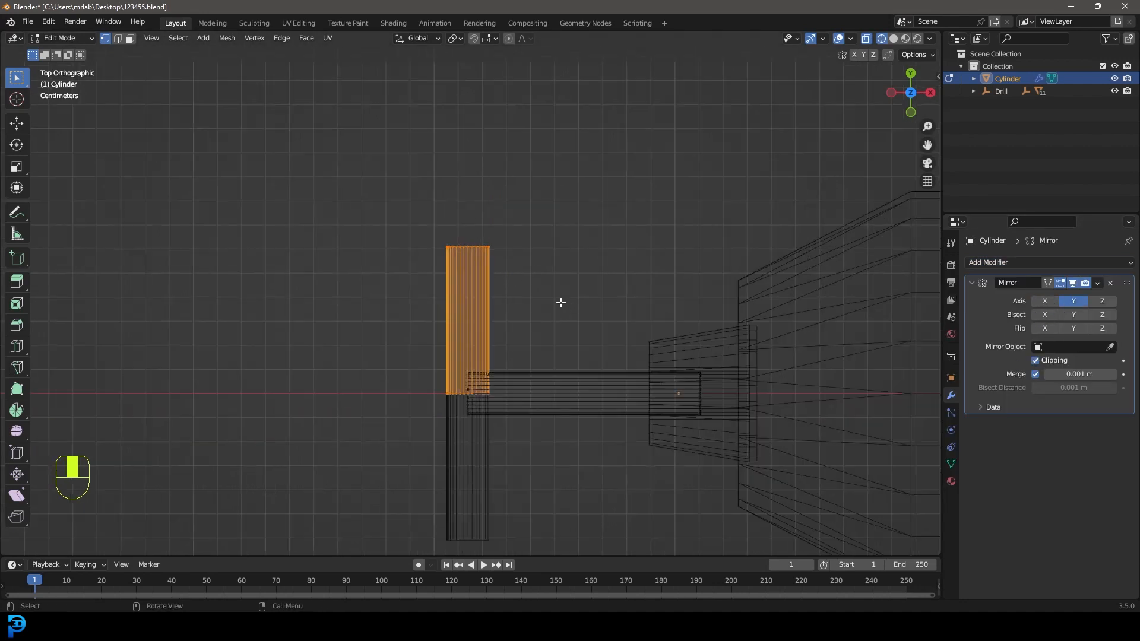
{"action": "key", "text": "p"}
{"action": "left_click", "coordinate": [498, 293]}
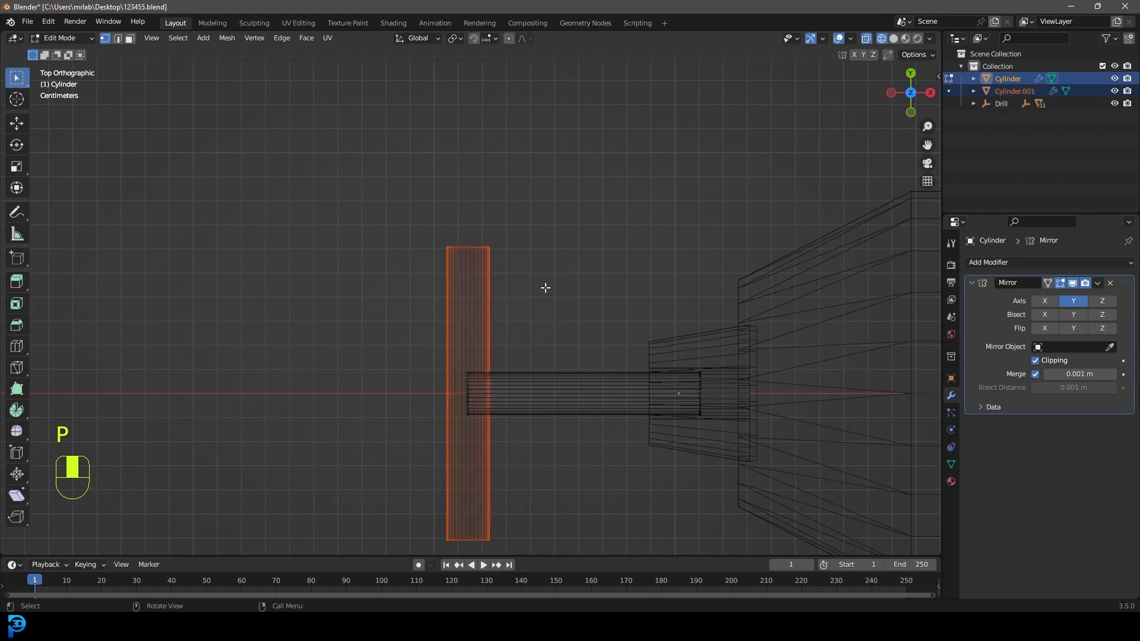
{"action": "key", "text": "Tab"}
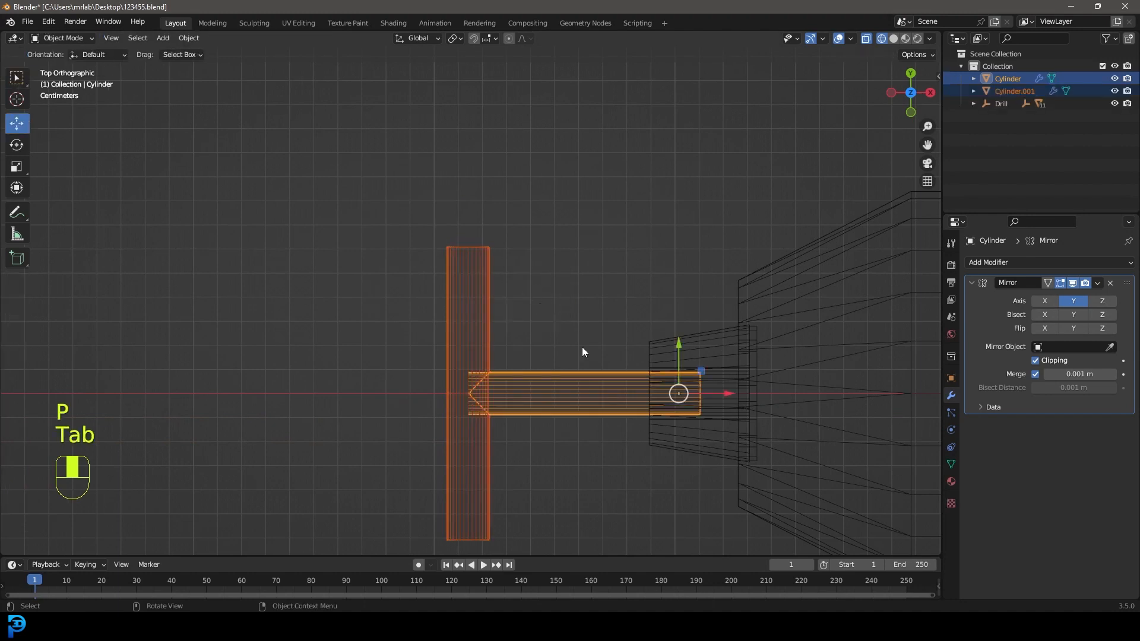
{"action": "left_click", "coordinate": [538, 380]}
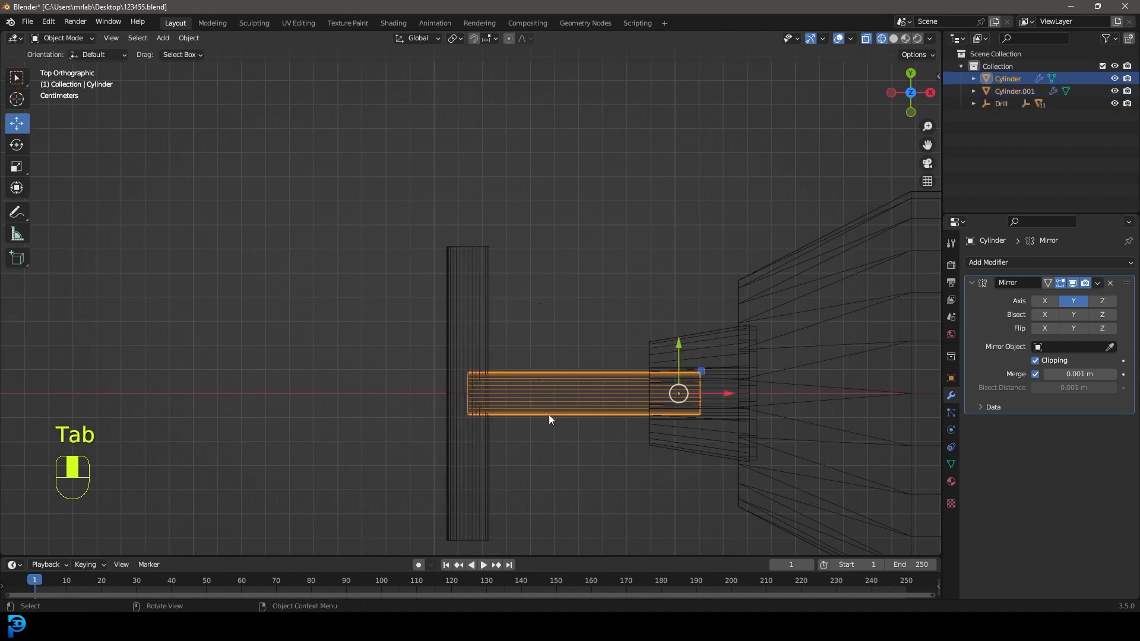
{"action": "left_click", "coordinate": [1110, 283]}
Step: Shorten the mirrored crossbar by moving its outer end ring about -0.008 m along the Y axis
{"action": "left_click", "coordinate": [458, 321]}
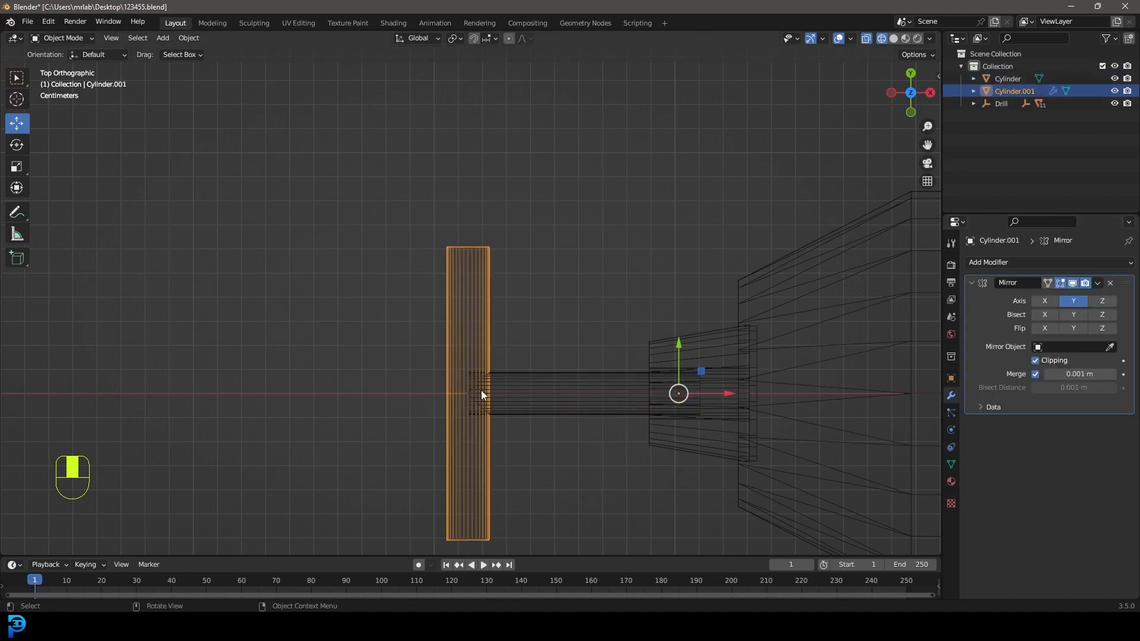
{"action": "key", "text": "g"}
{"action": "left_click", "coordinate": [493, 321]}
{"action": "middle_click_drag", "start_coordinate": [483, 291], "coordinate": [532, 273], "text": "shift"}
{"action": "key", "text": "Tab"}
{"action": "left_click_drag", "start_coordinate": [440, 235], "coordinate": [598, 311]}
{"action": "key", "text": "g"}
{"action": "key", "text": "z"}
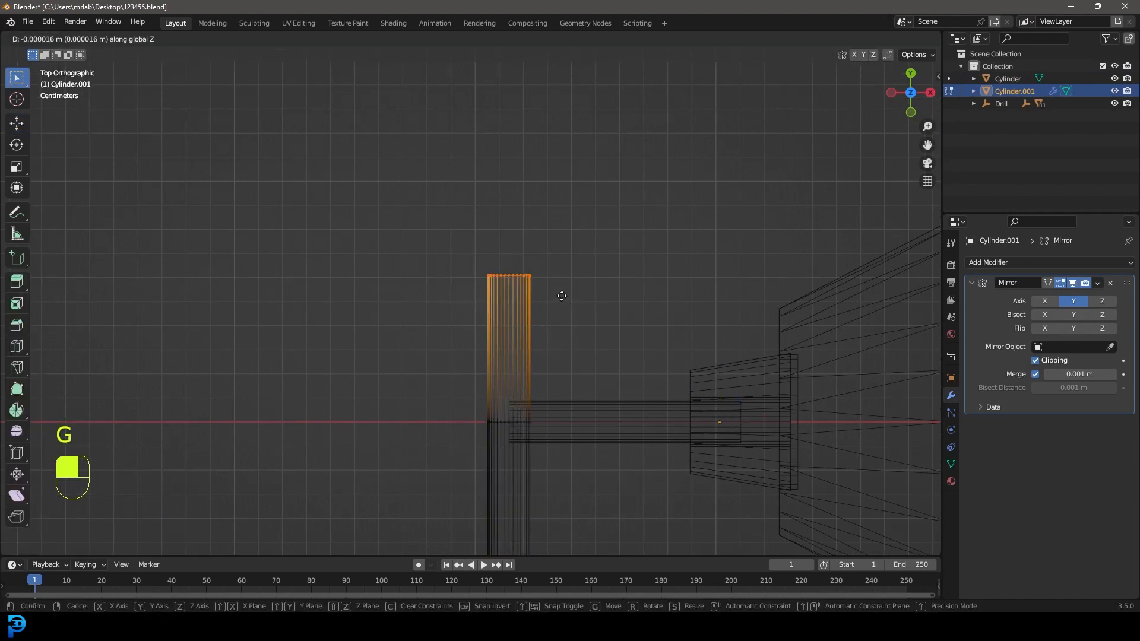
{"action": "key", "text": "y"}
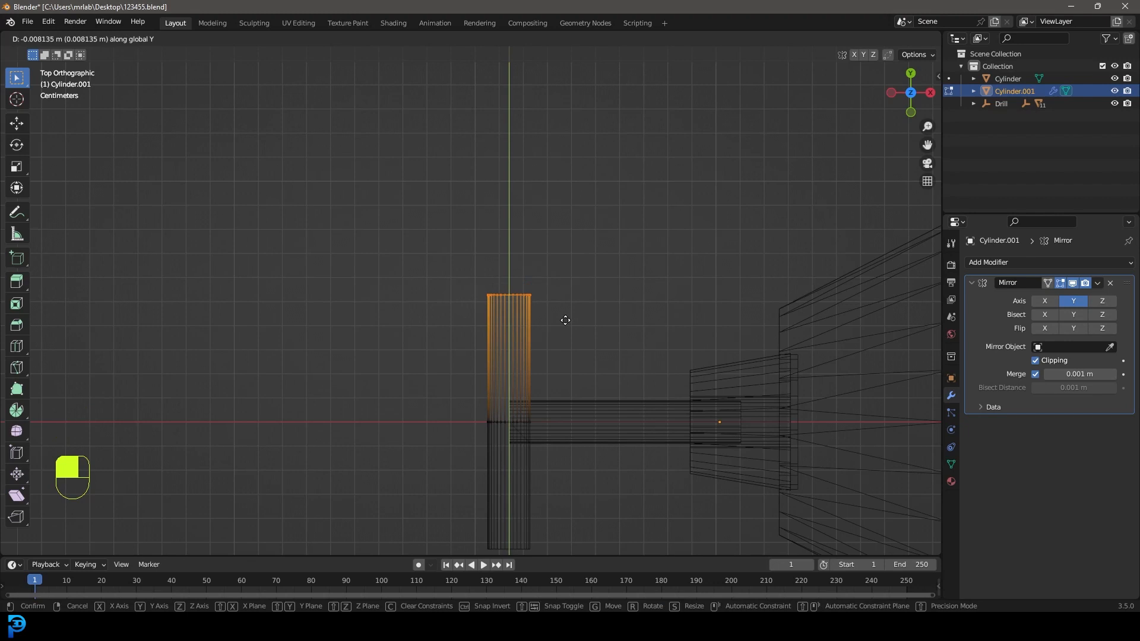
{"action": "left_click", "coordinate": [565, 320]}
Step: Duplicate the crossbar's outer end ring in place, rotate the copy 90 degrees, and scale it up beyond the bar's thickness
{"action": "key", "text": "shift+d"}
{"action": "right_click", "coordinate": [565, 320]}
{"action": "key", "text": "r"}
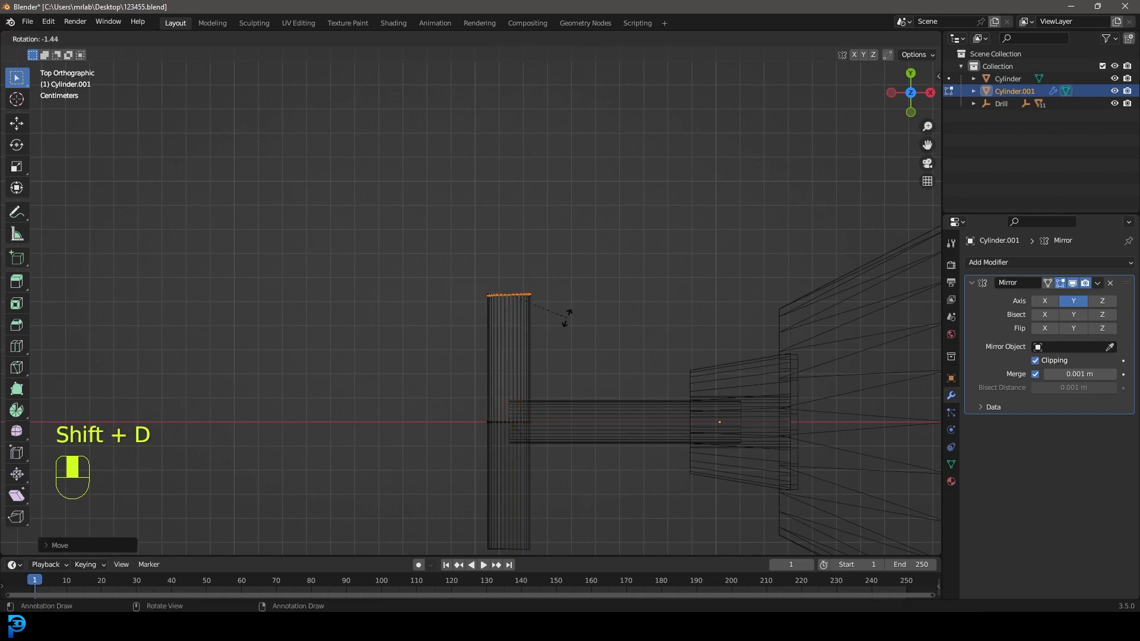
{"action": "key", "text": "Return"}
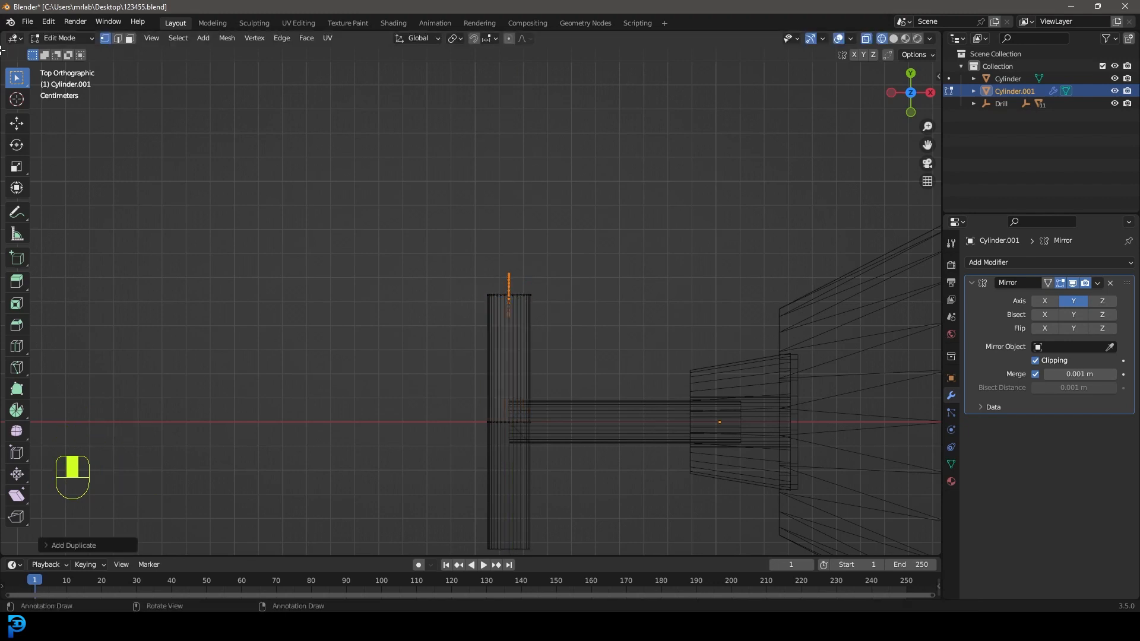
{"action": "scroll", "coordinate": [539, 298], "scroll_direction": "down", "scroll_amount": 2}
{"action": "scroll", "coordinate": [537, 316], "scroll_direction": "up", "scroll_amount": 2}
{"action": "key", "text": "s"}
{"action": "left_click", "coordinate": [607, 406]}
Step: Move the enlarged ring about -0.015 m along the X axis and extrude it back along X past the crossbar's end
{"action": "key", "text": "g"}
{"action": "key", "text": "x"}
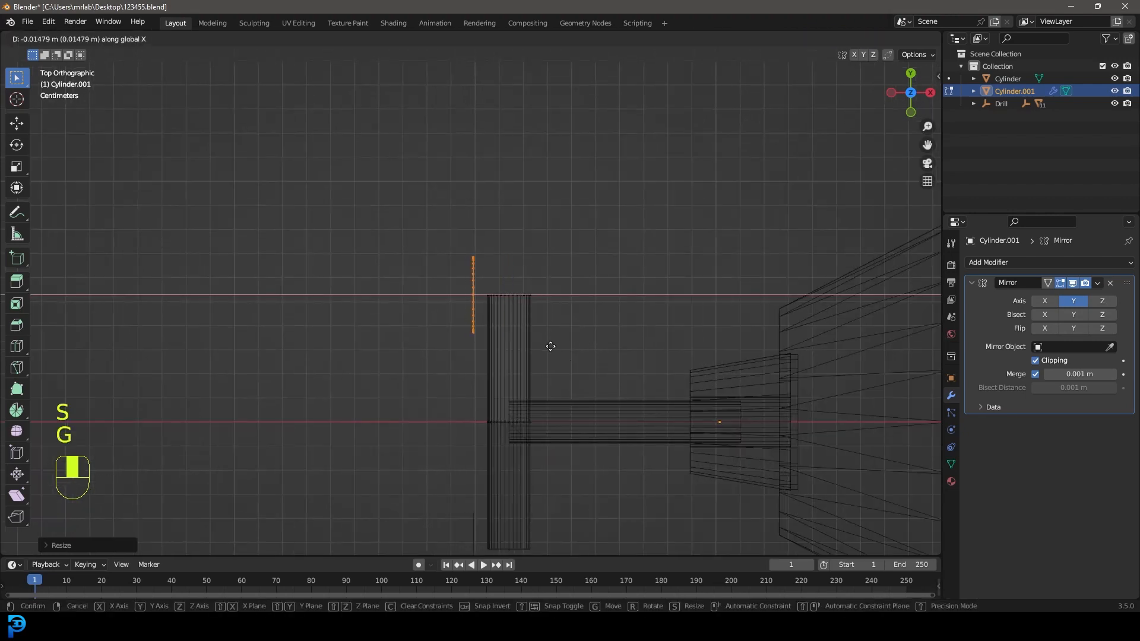
{"action": "left_click", "coordinate": [550, 347]}
{"action": "key", "text": "e"}
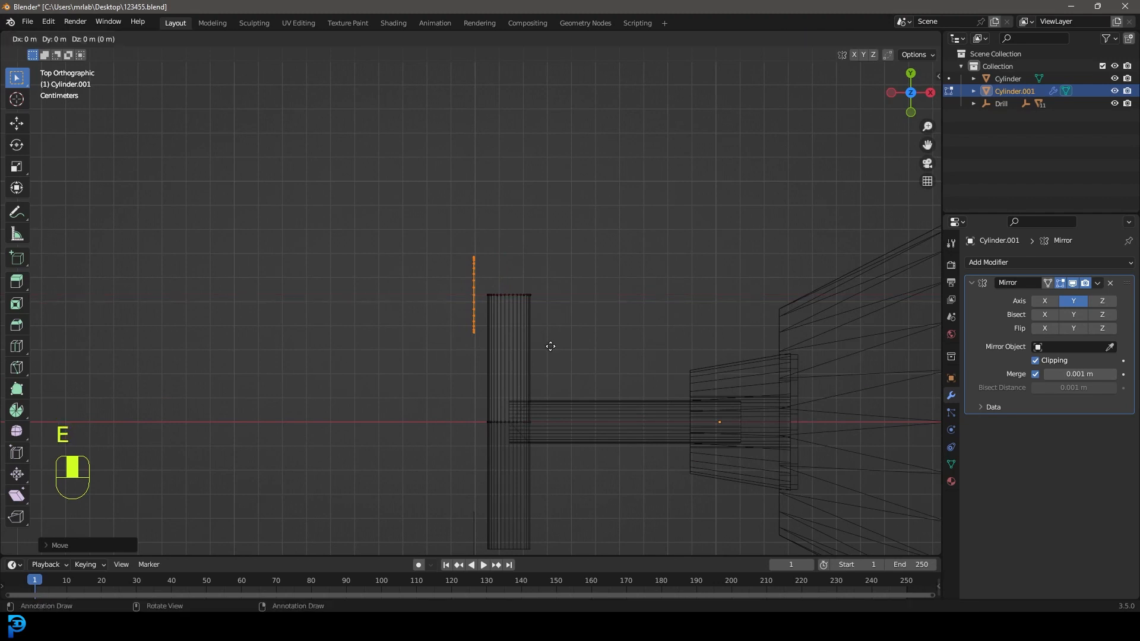
{"action": "key", "text": "x"}
{"action": "left_click", "coordinate": [617, 359]}
Step: In solid shading, adjust the extruded ring's position and fill both open ends of the short cylinder with faces
{"action": "key", "text": "z"}
{"action": "left_click", "coordinate": [660, 359]}
{"action": "mouse_move", "coordinate": [564, 356]}
{"action": "middle_mouse_down"}
{"action": "mouse_move", "coordinate": [526, 349]}
{"action": "mouse_move", "coordinate": [453, 293]}
{"action": "middle_mouse_up"}
{"action": "scroll", "coordinate": [543, 350], "scroll_direction": "up", "scroll_amount": 6}
{"action": "key", "text": "g"}
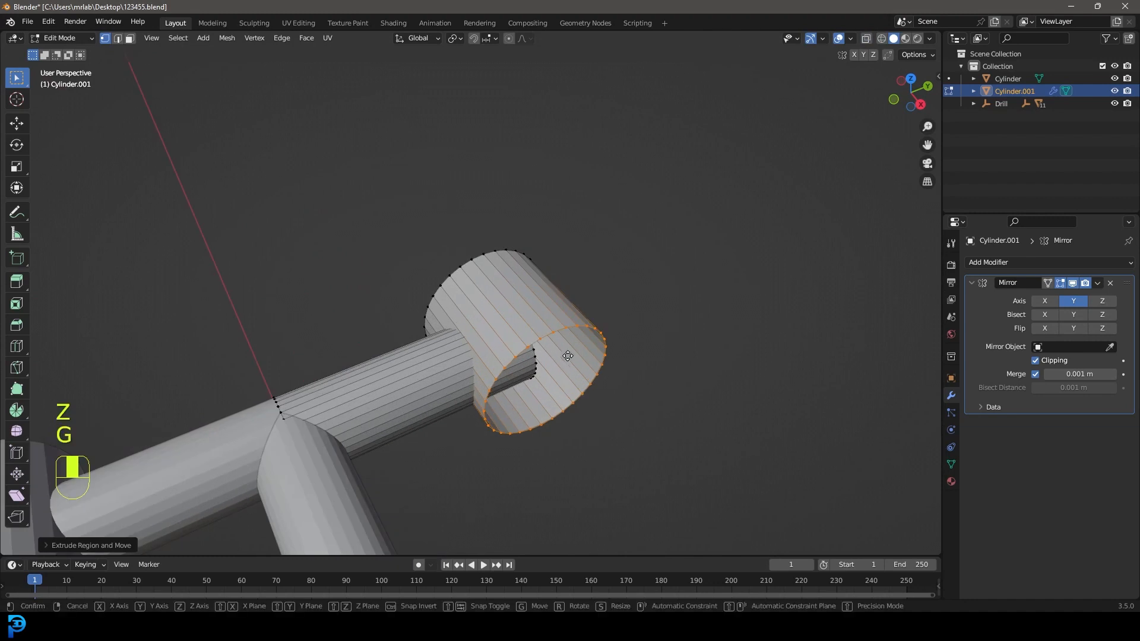
{"action": "left_click", "coordinate": [565, 370]}
{"action": "key", "text": "f"}
{"action": "mouse_move", "coordinate": [565, 370]}
{"action": "middle_mouse_down"}
{"action": "mouse_move", "coordinate": [480, 343]}
{"action": "mouse_move", "coordinate": [511, 256]}
{"action": "mouse_move", "coordinate": [473, 284]}
{"action": "mouse_move", "coordinate": [491, 279]}
{"action": "mouse_move", "coordinate": [580, 357]}
{"action": "middle_mouse_up"}
{"action": "key", "text": "alt+a"}
{"action": "left_click", "coordinate": [515, 248], "text": "alt+shift"}
{"action": "key", "text": "f"}
Step: Inset the short cylinder's front end face to about 0.71 scale and extrude it along X into a long prong
{"action": "key", "text": "e"}
{"action": "key", "text": "s"}
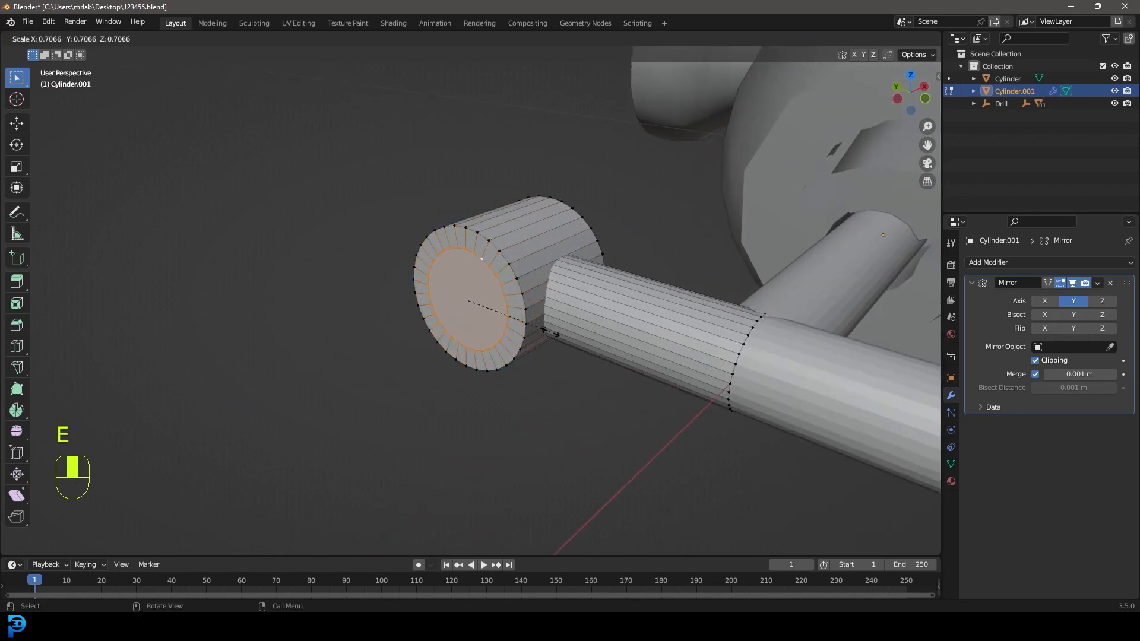
{"action": "left_click", "coordinate": [551, 332]}
{"action": "scroll", "coordinate": [538, 325], "scroll_direction": "down", "scroll_amount": 5}
{"action": "key", "text": "e"}
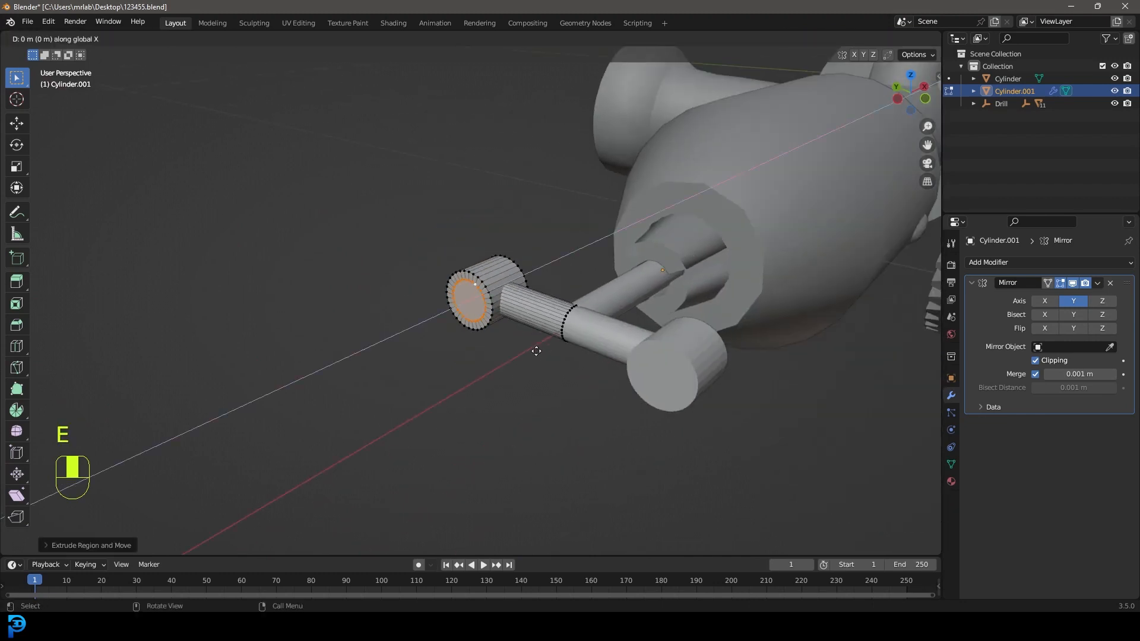
{"action": "left_click", "coordinate": [313, 499]}
{"action": "scroll", "coordinate": [501, 374], "scroll_direction": "down", "scroll_amount": 4}
{"action": "middle_click_drag", "start_coordinate": [501, 374], "coordinate": [429, 388]}
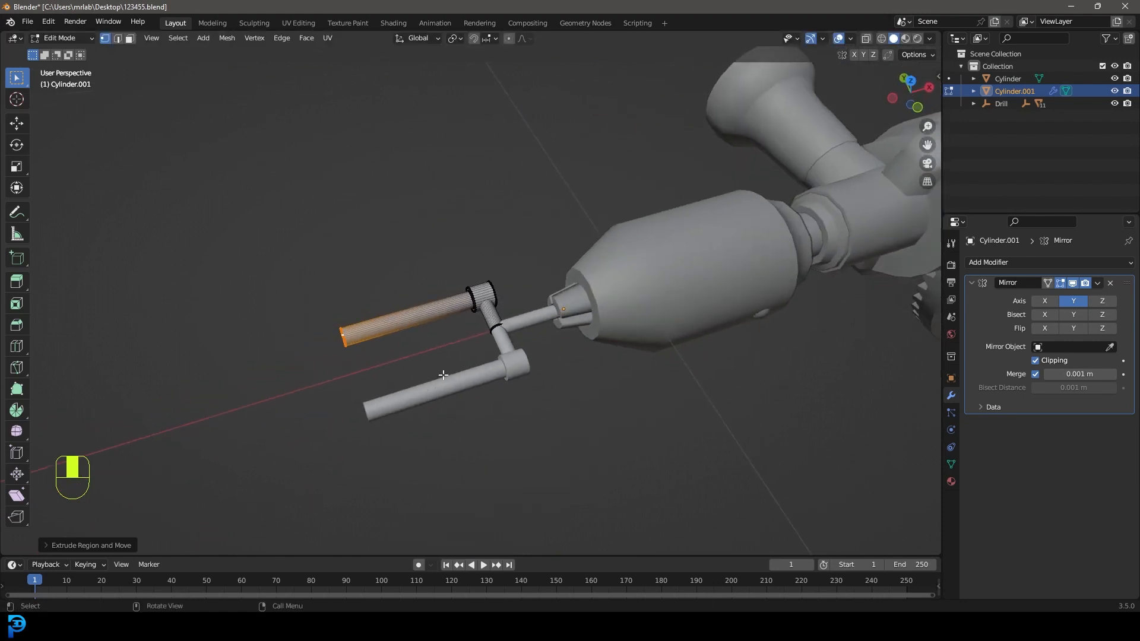
Step: Adjust the prong's length by moving its selected end face along the X axis
{"action": "key", "text": "g"}
{"action": "middle_click", "coordinate": [438, 378]}
{"action": "left_click", "coordinate": [426, 382]}
{"action": "scroll", "coordinate": [362, 380], "scroll_direction": "up", "scroll_amount": 4}
{"action": "middle_click_drag", "start_coordinate": [334, 399], "coordinate": [372, 379]}
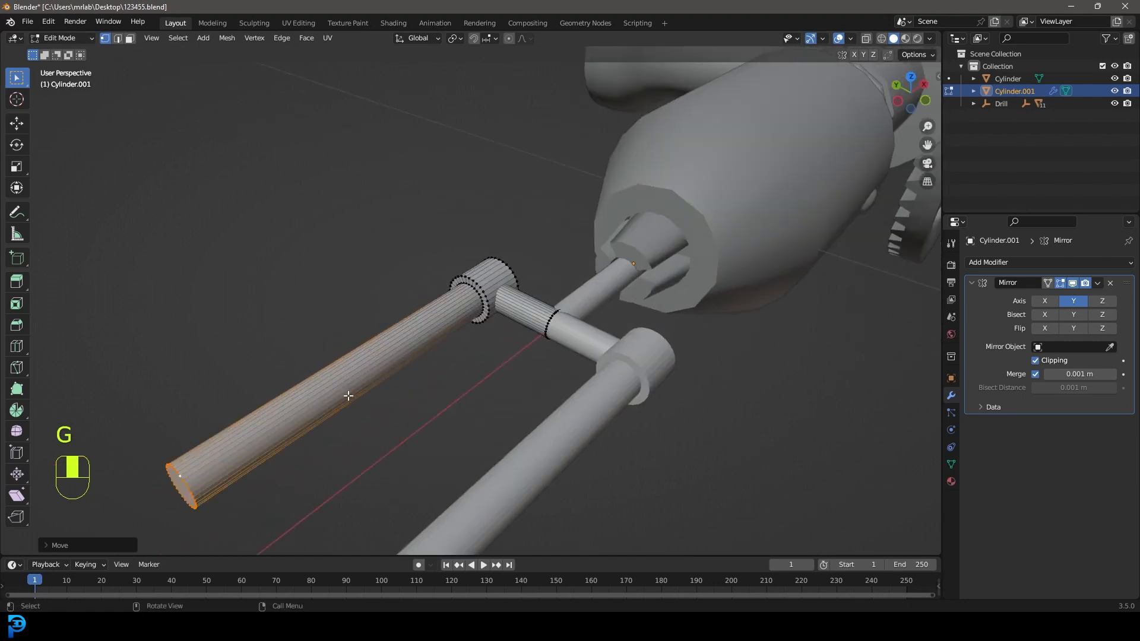
Step: Bevel the edge around the prong's free end with four segments
{"action": "middle_click_drag", "start_coordinate": [267, 436], "coordinate": [443, 288], "text": "shift"}
{"action": "scroll", "coordinate": [428, 297], "scroll_direction": "up", "scroll_amount": 3}
{"action": "key", "text": "ctrl+b"}
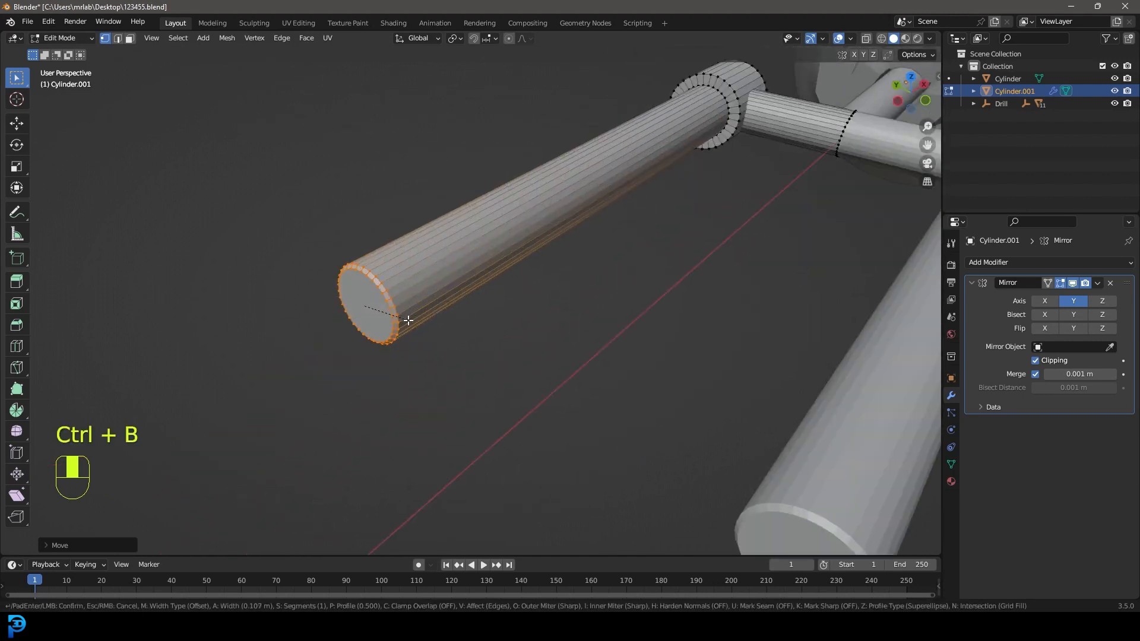
{"action": "scroll", "coordinate": [413, 325], "scroll_direction": "up", "scroll_amount": 3}
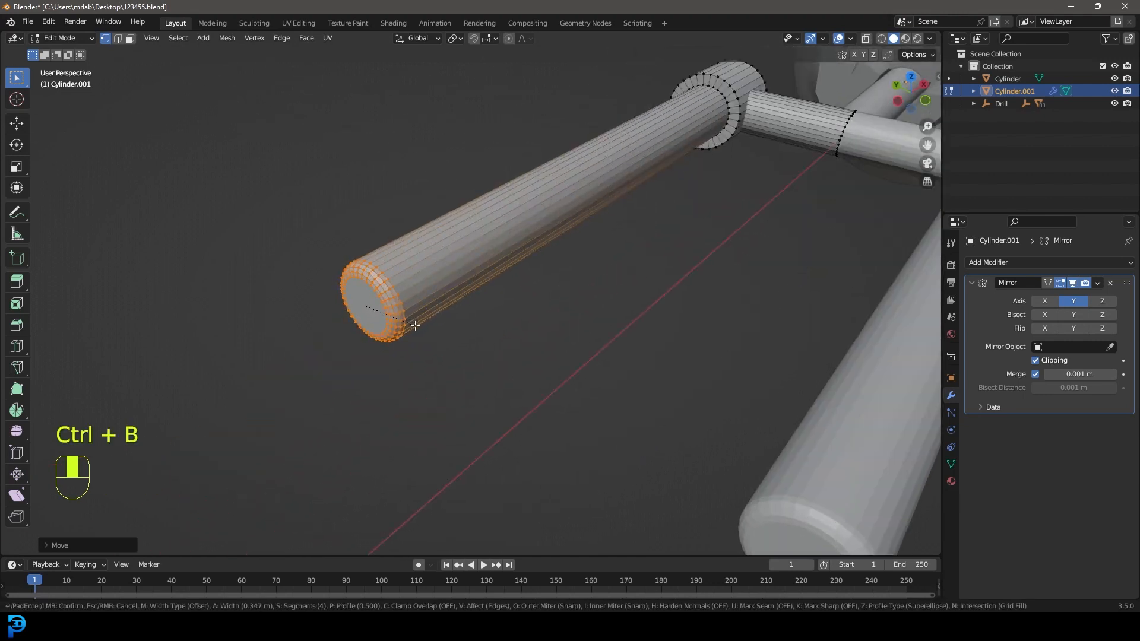
{"action": "left_click", "coordinate": [415, 326]}
Step: Select the edge loops around both rims of the short cylinder and bevel them with five segments
{"action": "middle_click_drag", "start_coordinate": [428, 313], "coordinate": [282, 466], "text": "shift"}
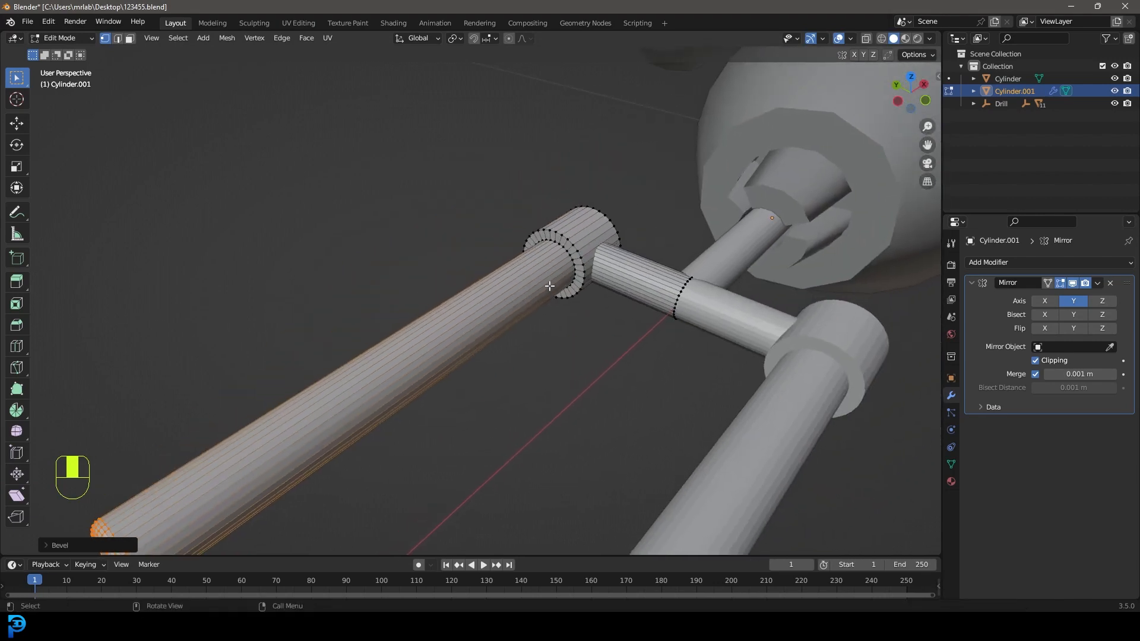
{"action": "scroll", "coordinate": [282, 467], "scroll_direction": "up", "scroll_amount": 3}
{"action": "left_click", "coordinate": [118, 39]}
{"action": "scroll", "coordinate": [494, 280], "scroll_direction": "up", "scroll_amount": 4}
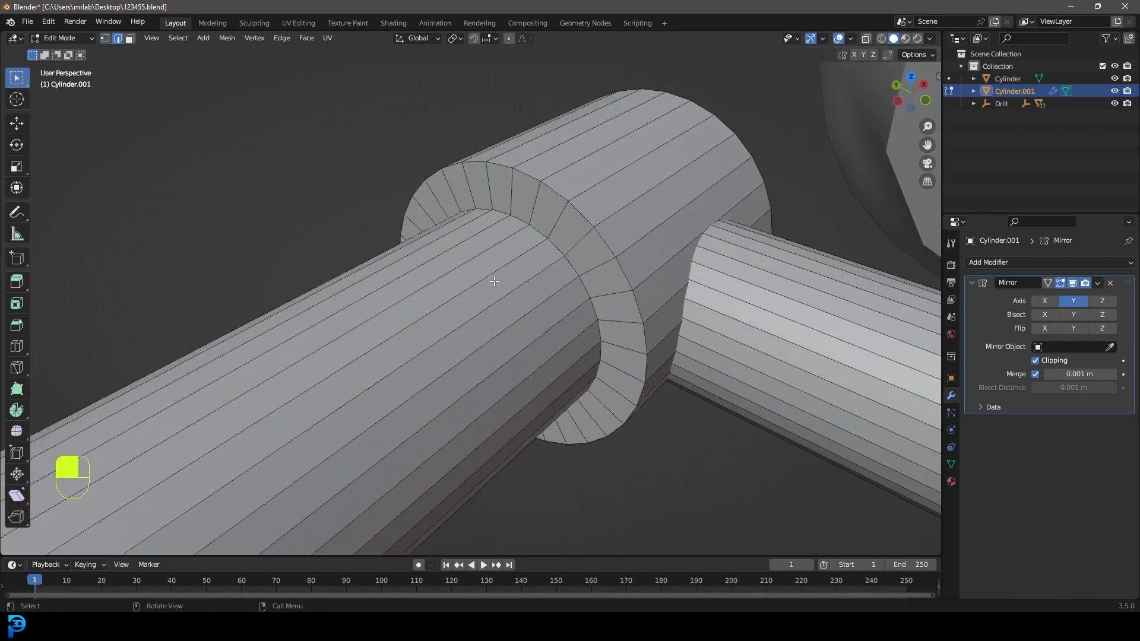
{"action": "left_click", "coordinate": [582, 212], "text": "alt+shift"}
{"action": "middle_click_drag", "start_coordinate": [848, 199], "coordinate": [677, 168]}
{"action": "left_click", "coordinate": [638, 271], "text": "alt+shift"}
{"action": "scroll", "coordinate": [550, 290], "scroll_direction": "down", "scroll_amount": 5}
{"action": "middle_click_drag", "start_coordinate": [545, 292], "coordinate": [650, 279]}
{"action": "key", "text": "ctrl+b"}
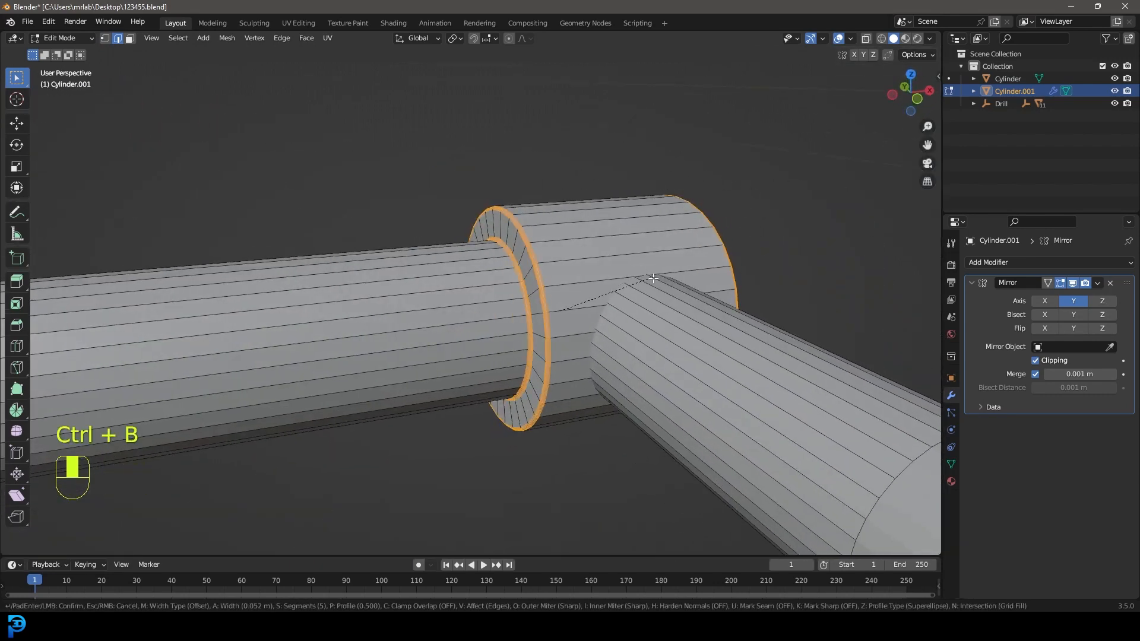
{"action": "left_click", "coordinate": [662, 283]}
Step: Shade the mirrored fork smooth in Object Mode and apply its Mirror modifier
{"action": "scroll", "coordinate": [497, 255], "scroll_direction": "down", "scroll_amount": 8}
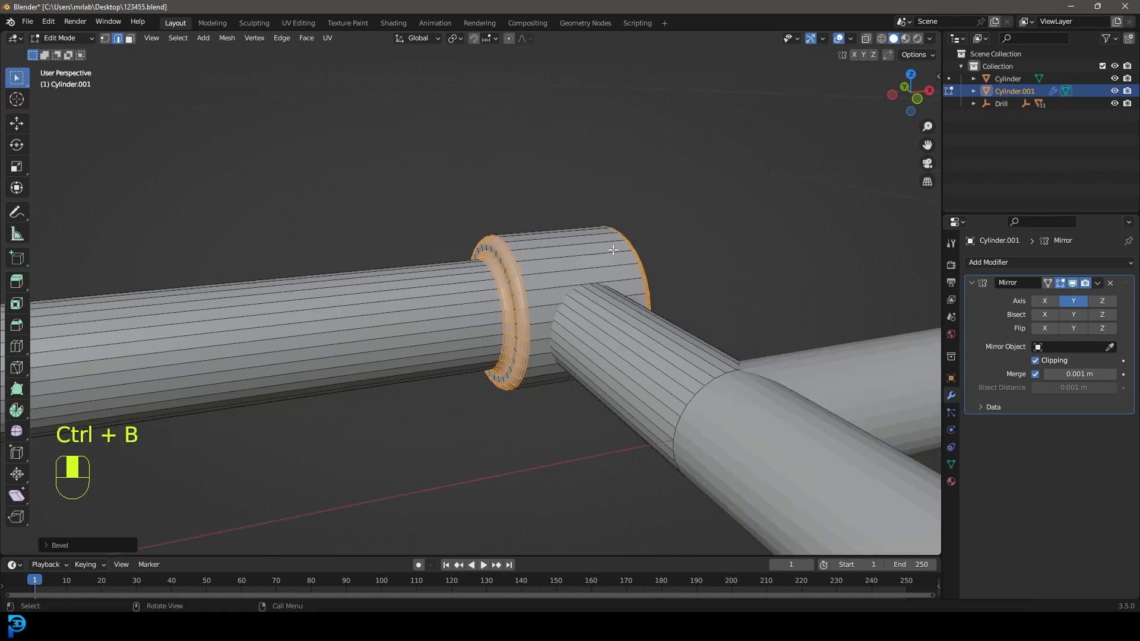
{"action": "right_click", "coordinate": [517, 266]}
{"action": "left_click", "coordinate": [496, 262]}
{"action": "middle_click_drag", "start_coordinate": [496, 261], "coordinate": [458, 244]}
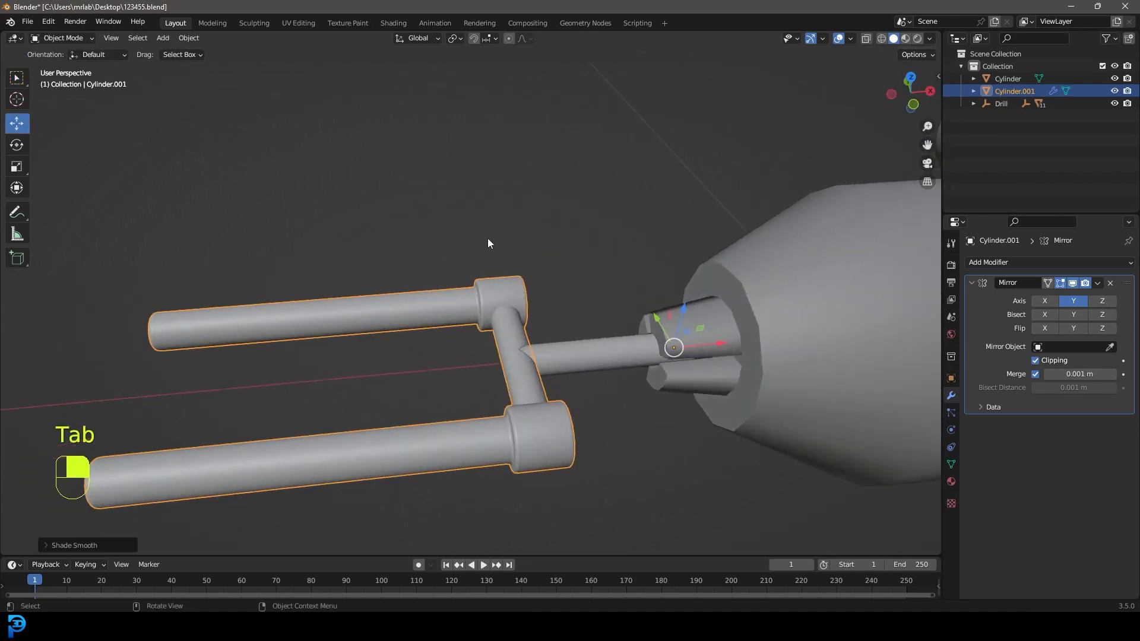
{"action": "left_click", "coordinate": [1096, 283]}
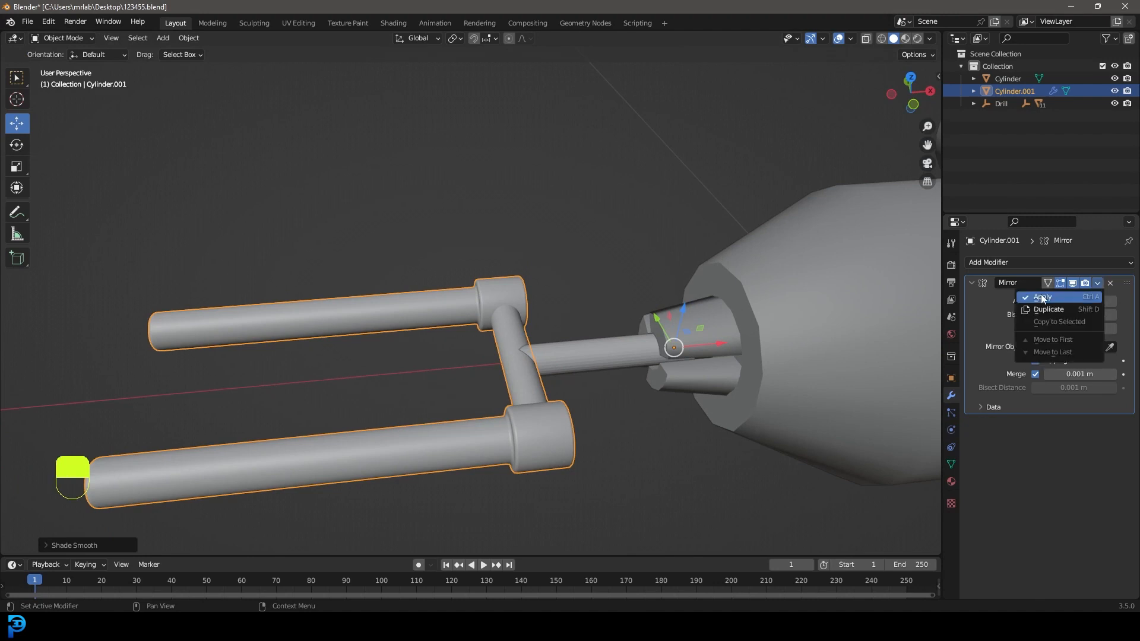
{"action": "left_click", "coordinate": [1042, 294]}
{"action": "scroll", "coordinate": [512, 285], "scroll_direction": "up", "scroll_amount": 2}
{"action": "key", "text": "g"}
{"action": "right_click", "coordinate": [534, 236]}
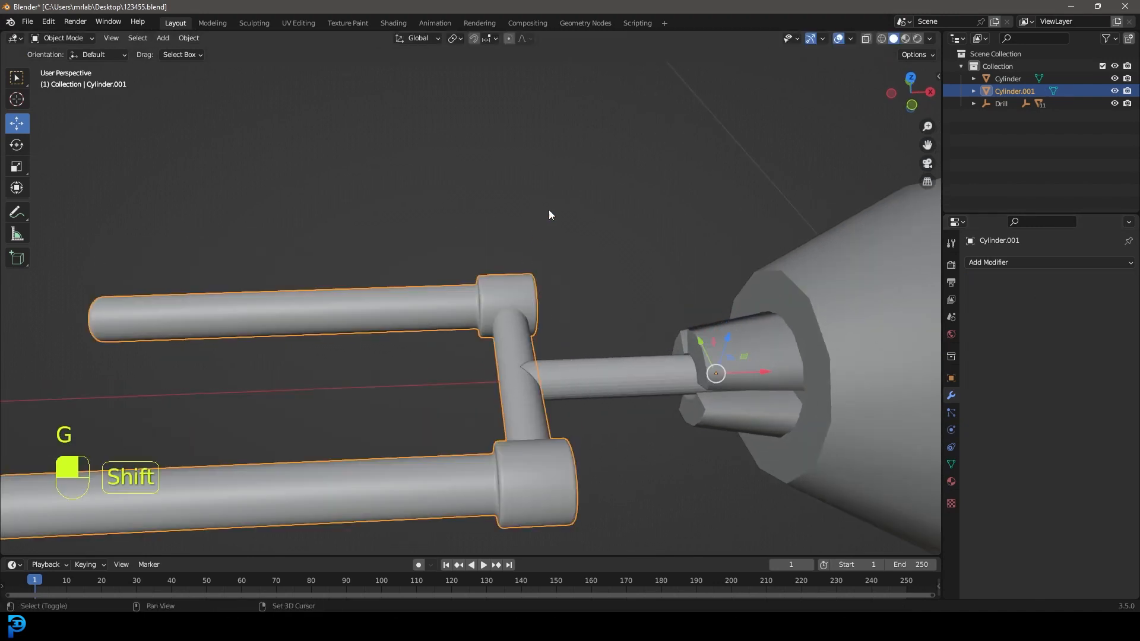
Step: Join the fork and the stem in the chuck into one object and shade it smooth
{"action": "left_click", "coordinate": [619, 364], "text": "shift"}
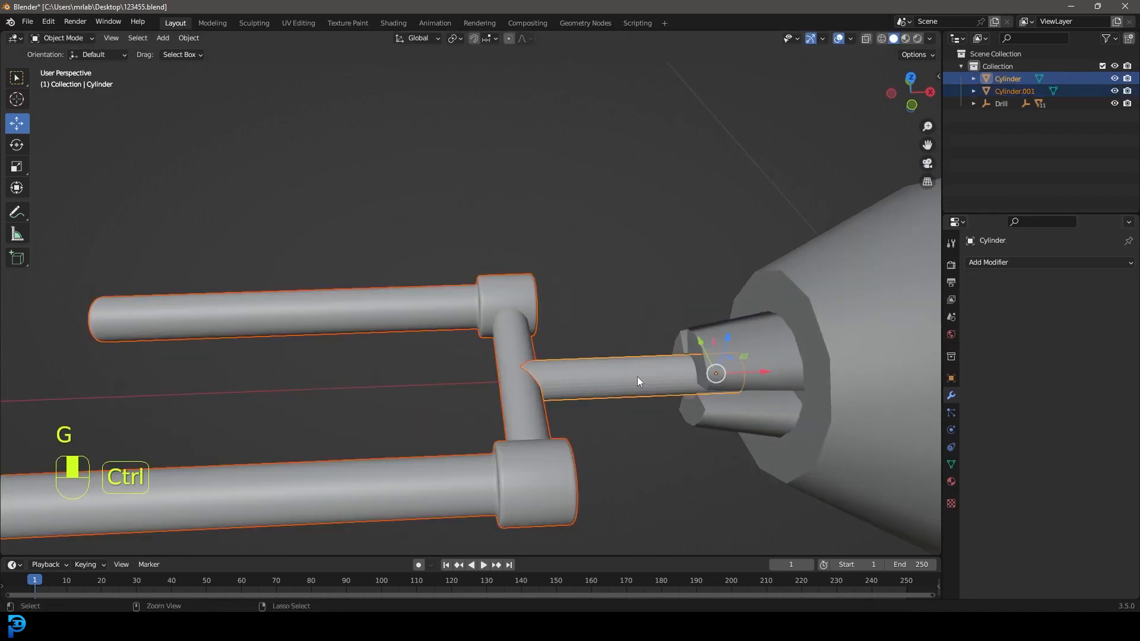
{"action": "key", "text": "ctrl+j"}
{"action": "key", "text": "g"}
{"action": "right_click", "coordinate": [584, 306]}
{"action": "right_click", "coordinate": [574, 363]}
{"action": "left_click", "coordinate": [528, 368]}
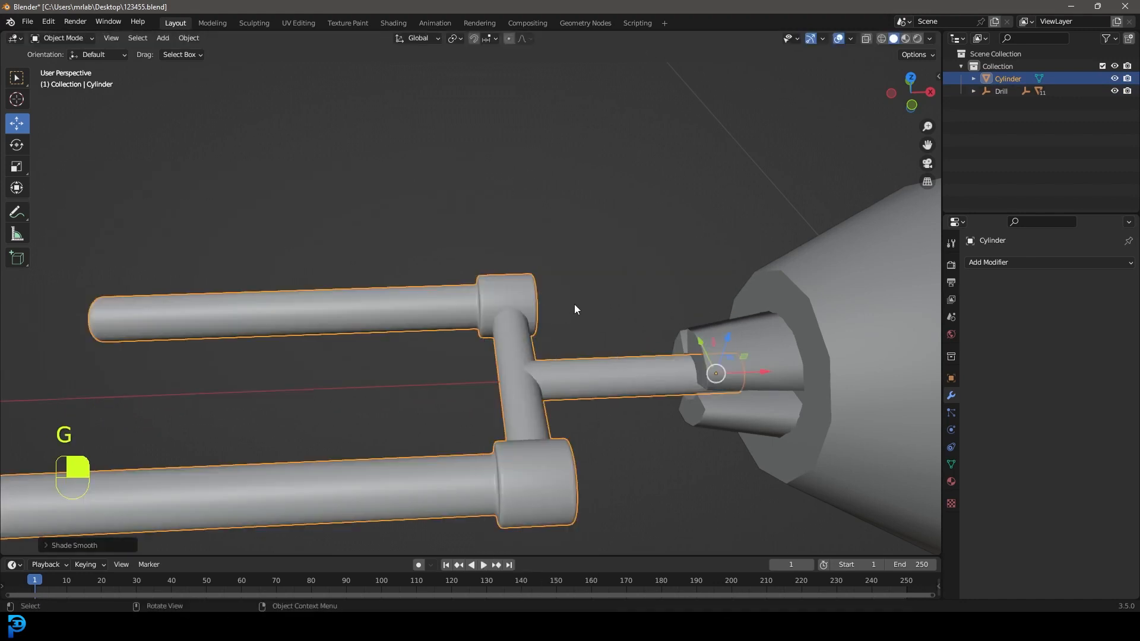
{"action": "scroll", "coordinate": [460, 282], "scroll_direction": "down", "scroll_amount": 3}
{"action": "middle_click_drag", "start_coordinate": [458, 280], "coordinate": [605, 316]}
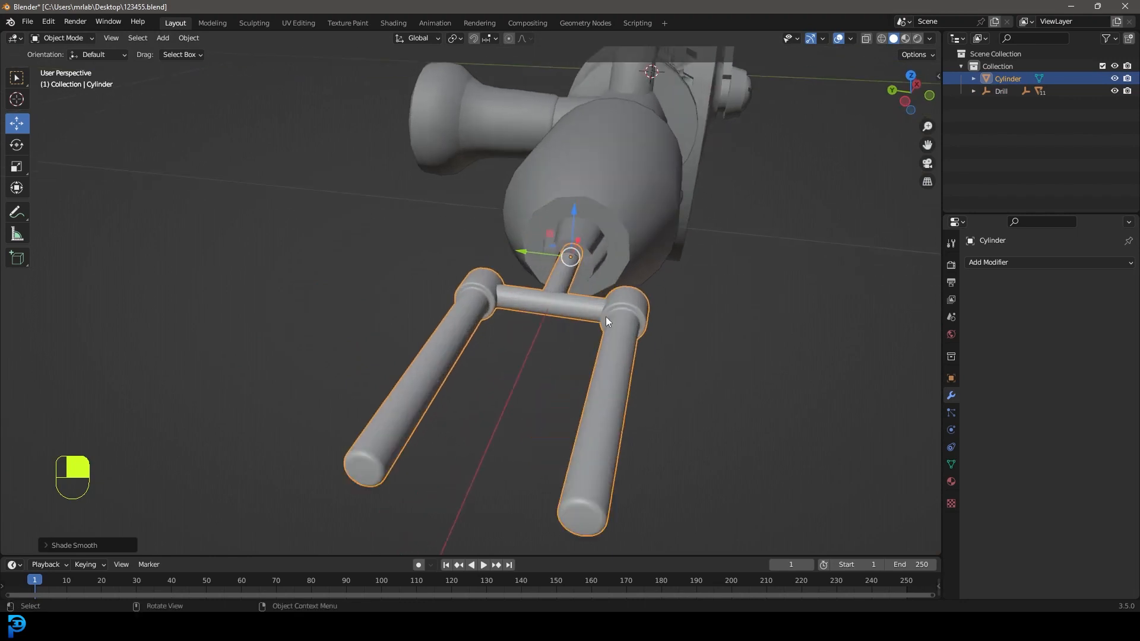
Step: Rotate the joined bit's entire mesh 90 degrees about the X axis in Edit Mode
{"action": "key", "text": "Tab"}
{"action": "scroll", "coordinate": [504, 326], "scroll_direction": "down", "scroll_amount": 3}
{"action": "key", "text": "a"}
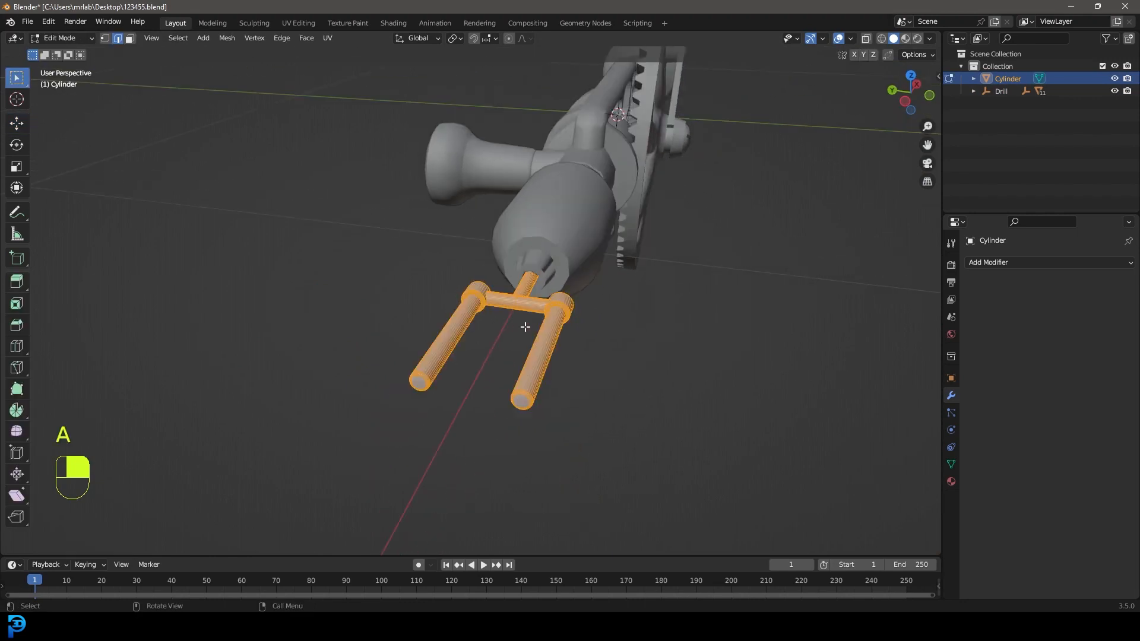
{"action": "key", "text": "r"}
{"action": "type", "text": "x"}
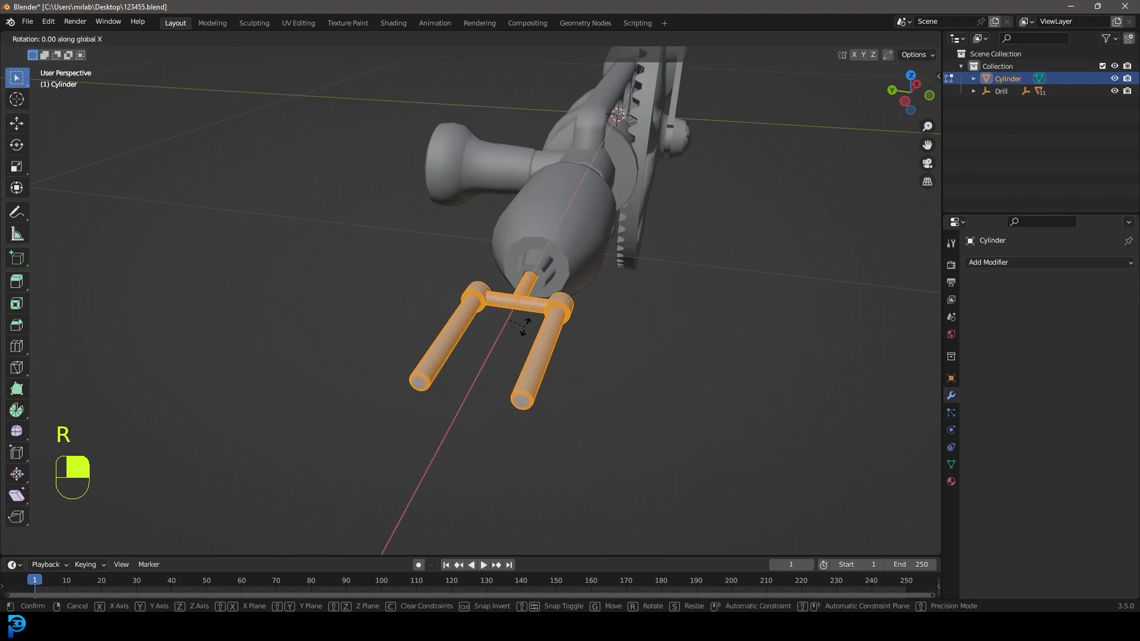
{"action": "type", "text": "90"}
{"action": "left_click", "coordinate": [522, 326]}
{"action": "key", "text": "KP_1"}
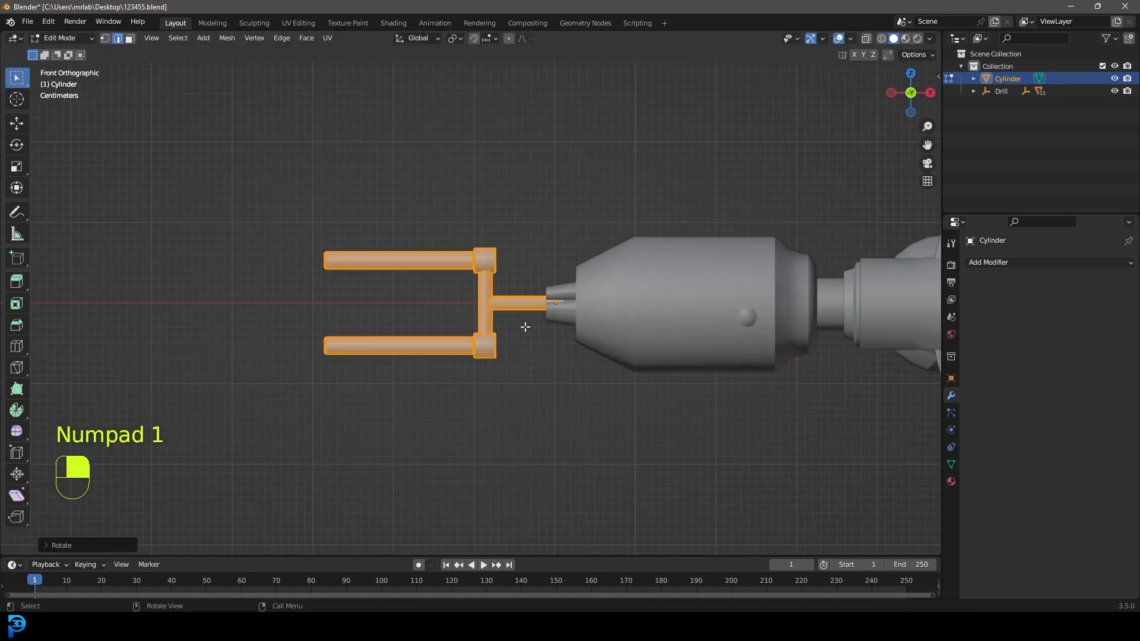
{"action": "scroll", "coordinate": [567, 337], "scroll_direction": "down", "scroll_amount": 4}
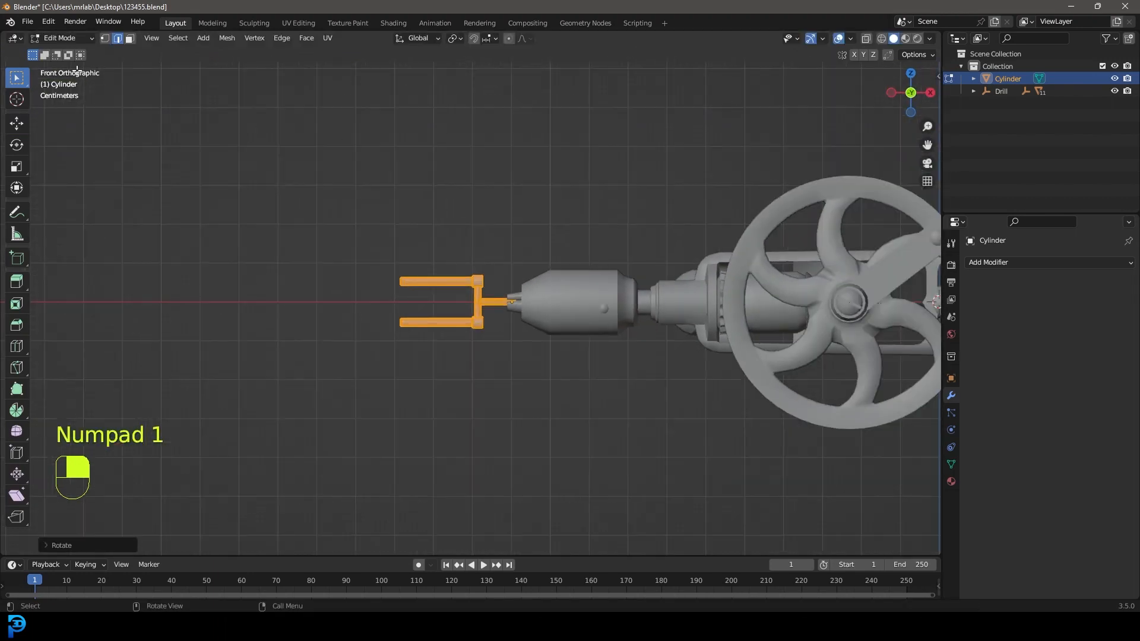
Step: Show the bit's mesh in wireframe from the front while in Edit Mode
{"action": "key", "text": "Tab"}
{"action": "middle_click_drag", "start_coordinate": [486, 273], "coordinate": [378, 292]}
{"action": "key", "text": "KP_1"}
{"action": "scroll", "coordinate": [406, 294], "scroll_direction": "up", "scroll_amount": 6}
{"action": "mouse_move", "coordinate": [383, 357]}
{"action": "middle_mouse_down", "text": "shift"}
{"action": "mouse_move", "coordinate": [473, 308]}
{"action": "mouse_move", "coordinate": [478, 287]}
{"action": "middle_mouse_up", "text": "shift"}
{"action": "scroll", "coordinate": [478, 287], "scroll_direction": "up", "scroll_amount": 1}
{"action": "key", "text": "Tab"}
{"action": "key", "text": "z"}
{"action": "left_click", "coordinate": [355, 292]}
{"action": "key", "text": "shift+b"}
{"action": "left_click_drag", "start_coordinate": [250, 232], "coordinate": [502, 444]}
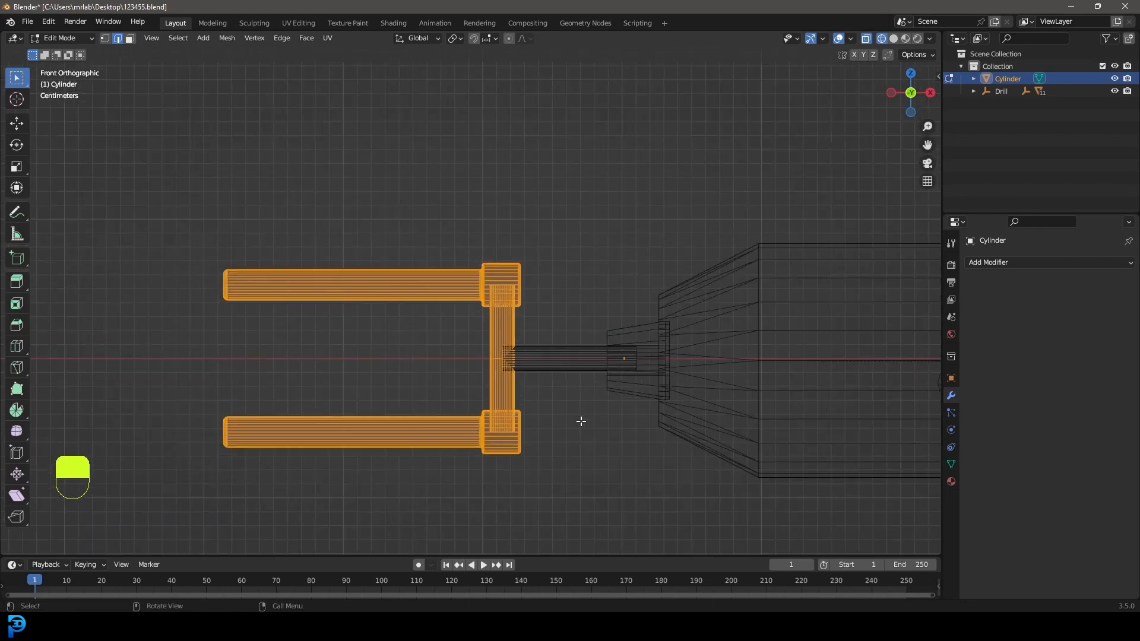
{"action": "key", "text": "s"}
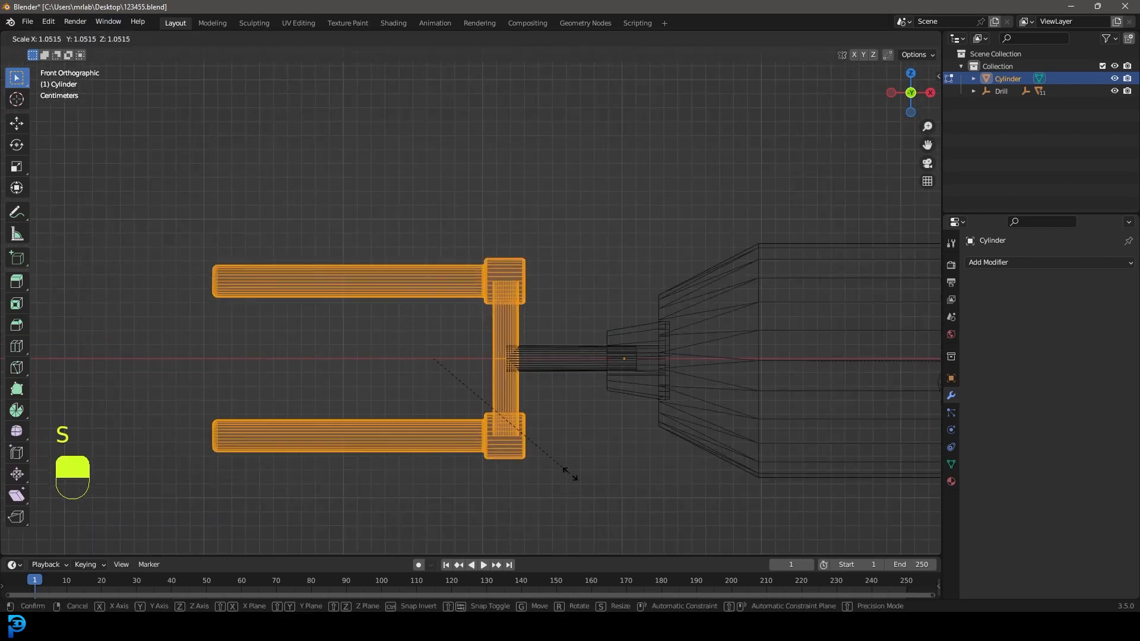
{"action": "right_click", "coordinate": [572, 474]}
Step: Select all linked geometry of the stem and hide it, leaving only the fork editable
{"action": "mouse_move", "coordinate": [518, 329]}
{"action": "middle_mouse_down"}
{"action": "mouse_move", "coordinate": [534, 310]}
{"action": "mouse_move", "coordinate": [509, 338]}
{"action": "middle_mouse_up"}
{"action": "scroll", "coordinate": [563, 384], "scroll_direction": "up", "scroll_amount": 2}
{"action": "left_click", "coordinate": [616, 380]}
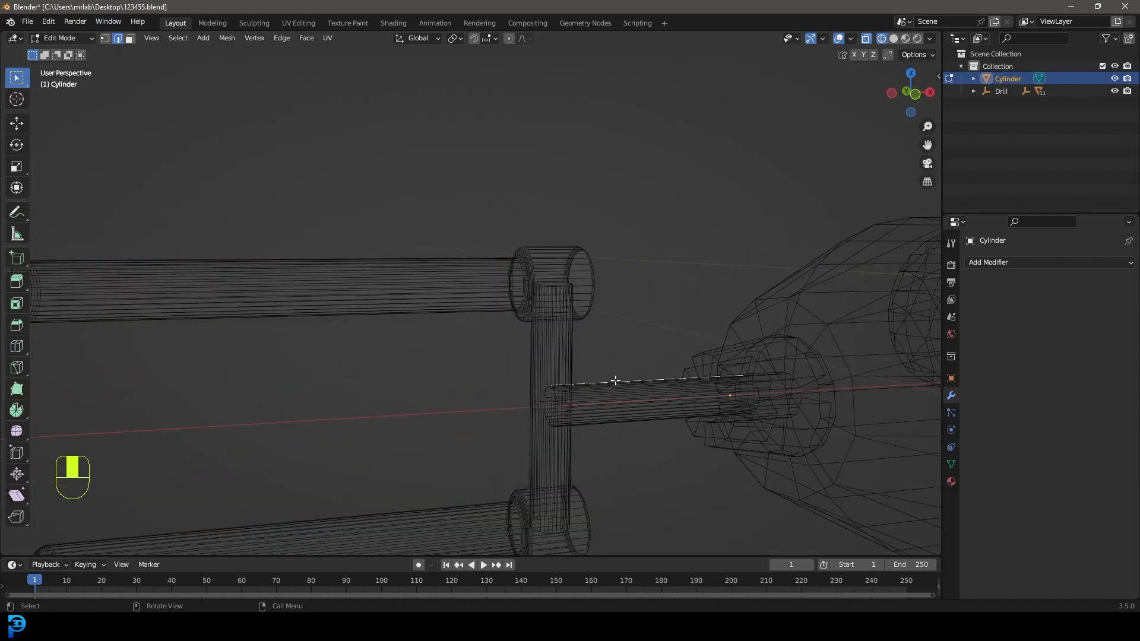
{"action": "key", "text": "ctrl+l"}
{"action": "key", "text": "h"}
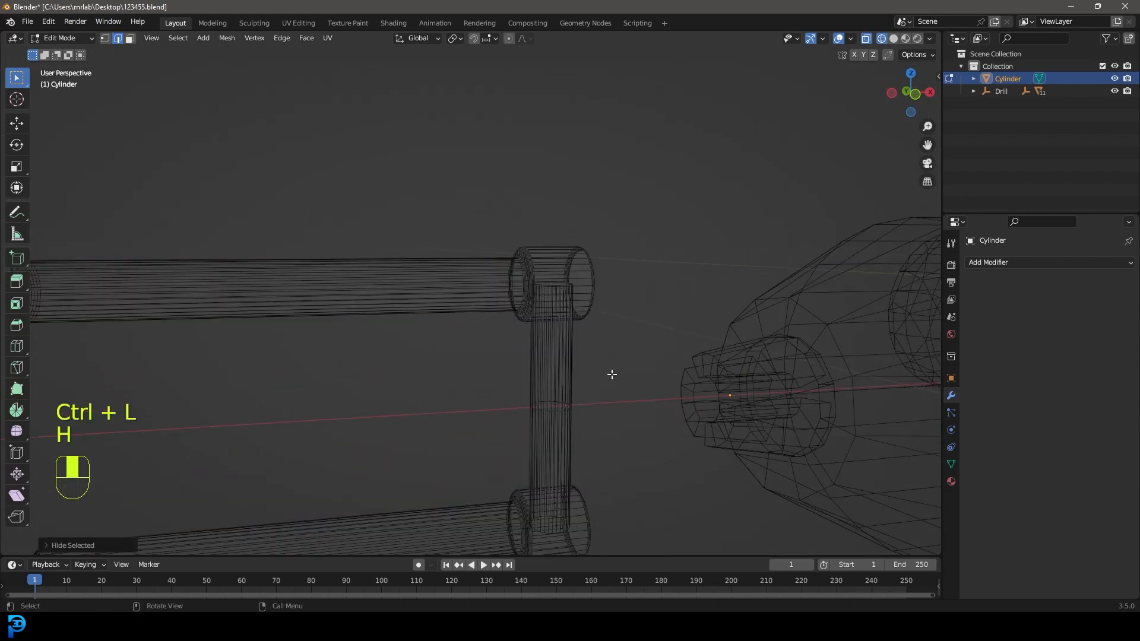
Step: Select the whole fork in front view and scale it up by about 1.43
{"action": "key", "text": "KP_1"}
{"action": "scroll", "coordinate": [376, 386], "scroll_direction": "down", "scroll_amount": 2}
{"action": "left_click_drag", "start_coordinate": [197, 220], "coordinate": [553, 460]}
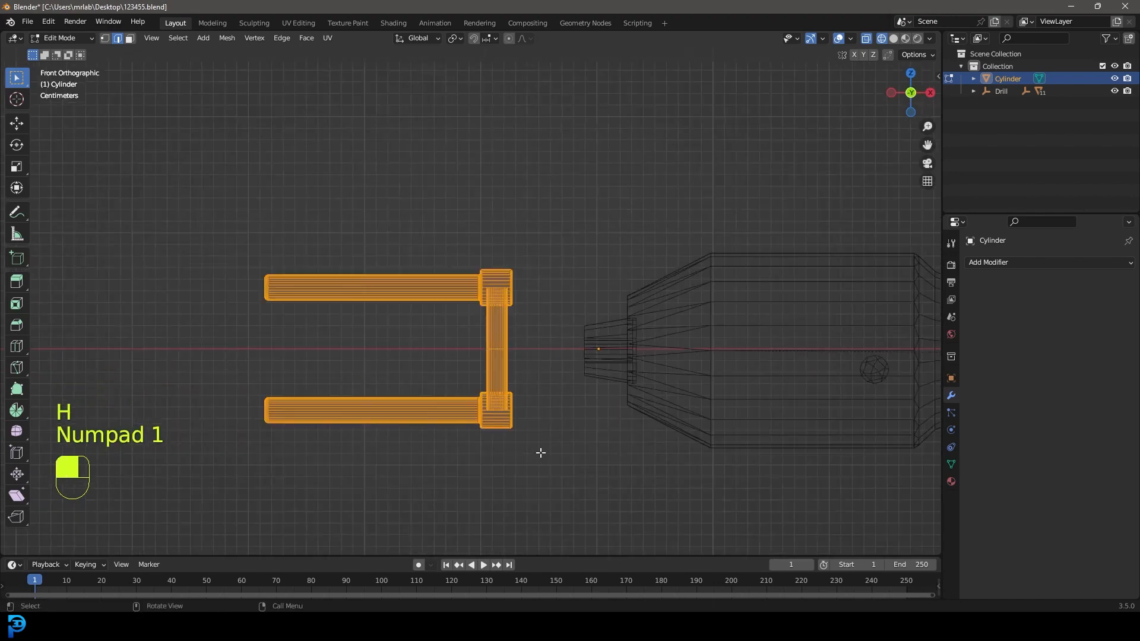
{"action": "scroll", "coordinate": [540, 453], "scroll_direction": "down", "scroll_amount": 6}
{"action": "key", "text": "s"}
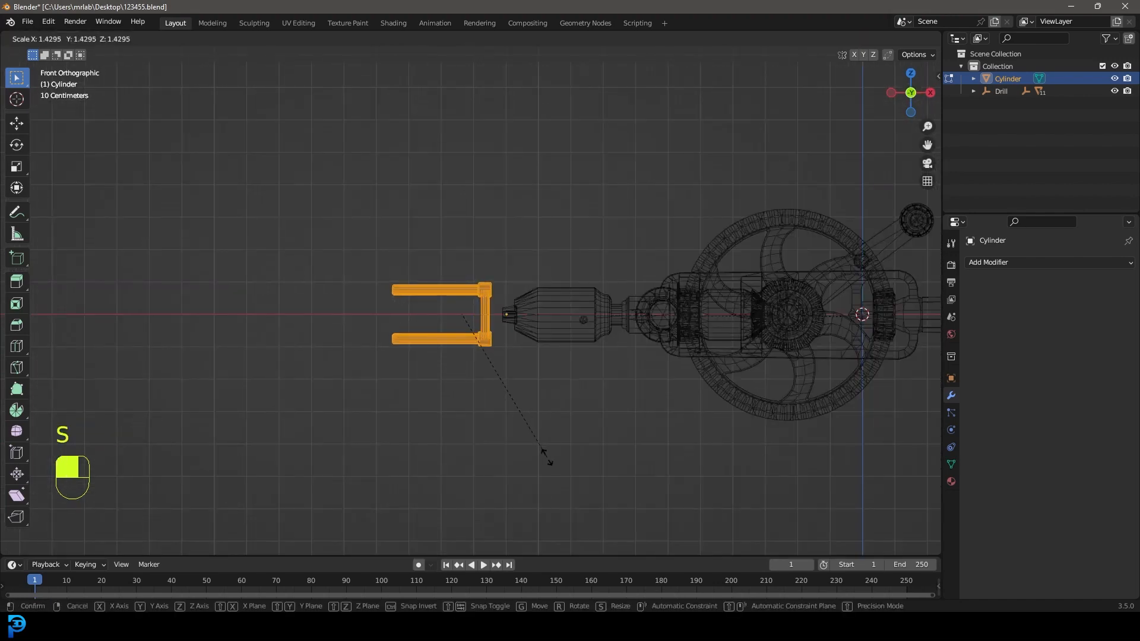
{"action": "left_click", "coordinate": [547, 457]}
Step: Reveal the hidden stem and move its fork-side end about 0.0196 m along X so it stops inside the crossbar
{"action": "scroll", "coordinate": [515, 371], "scroll_direction": "up", "scroll_amount": 2}
{"action": "key", "text": "alt+h"}
{"action": "scroll", "coordinate": [516, 391], "scroll_direction": "up", "scroll_amount": 6}
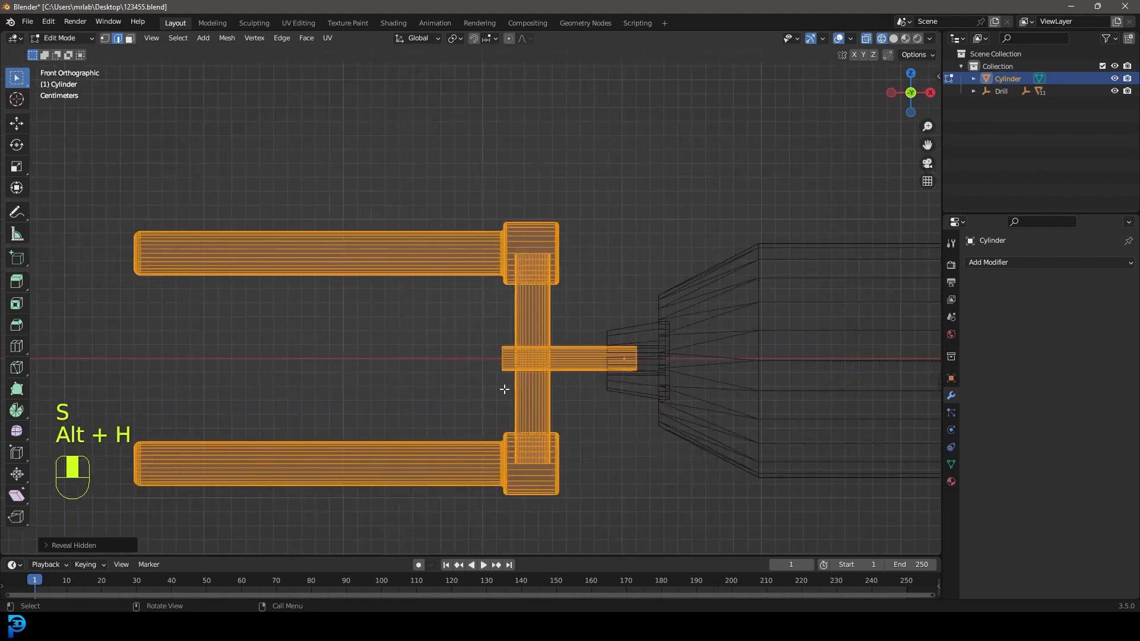
{"action": "left_click_drag", "start_coordinate": [433, 410], "coordinate": [504, 323]}
{"action": "key", "text": "g"}
{"action": "key", "text": "x"}
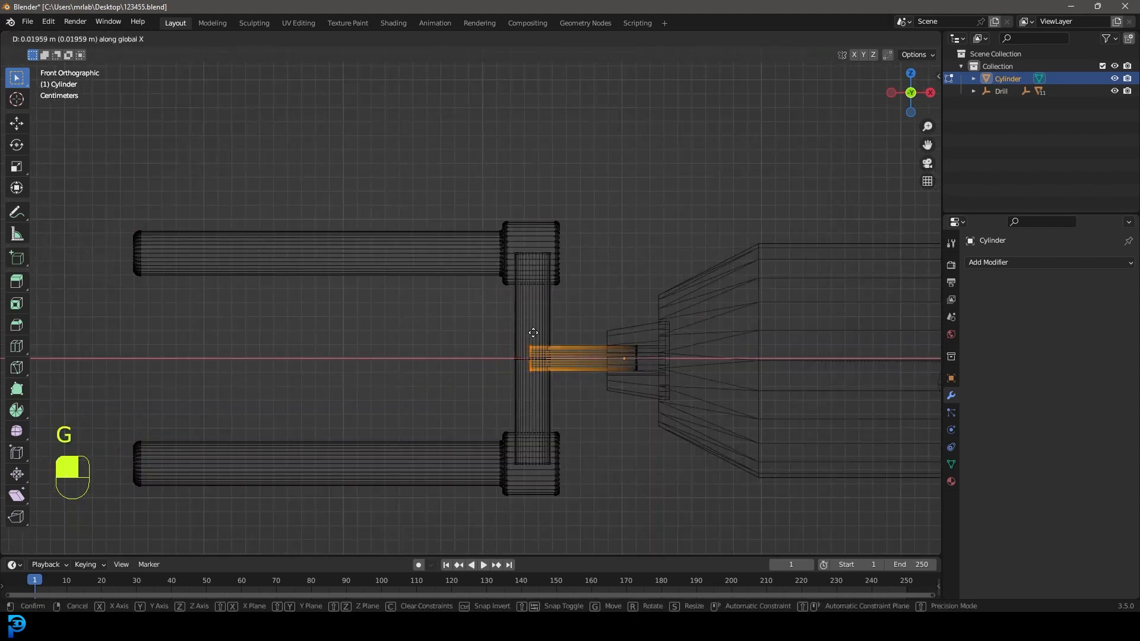
{"action": "left_click", "coordinate": [533, 333]}
Step: Return the bit to solid shading and Object Mode, and deselect everything
{"action": "key", "text": "z"}
{"action": "left_click", "coordinate": [605, 338]}
{"action": "scroll", "coordinate": [509, 368], "scroll_direction": "down", "scroll_amount": 6}
{"action": "key", "text": "Tab"}
{"action": "scroll", "coordinate": [515, 357], "scroll_direction": "down", "scroll_amount": 7}
{"action": "scroll", "coordinate": [504, 373], "scroll_direction": "up", "scroll_amount": 4}
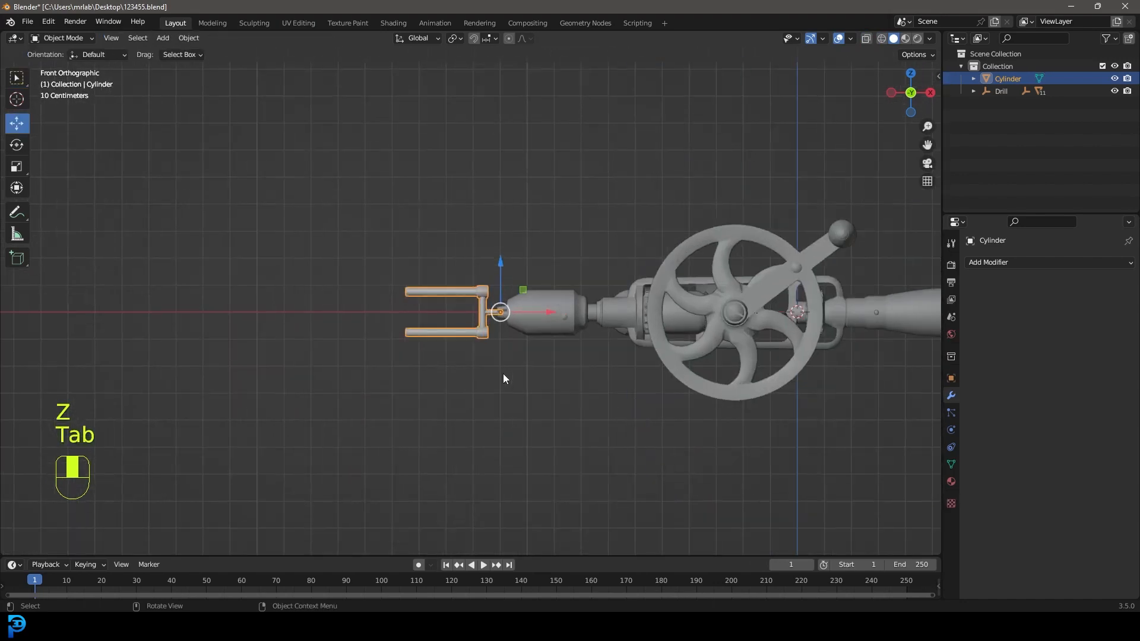
{"action": "key", "text": "alt+a"}
Step: Add a mesh plane for the cloth and scale it up to about 3.3 around the drill
{"action": "middle_click_drag", "start_coordinate": [439, 271], "coordinate": [500, 270]}
{"action": "key", "text": "shift+a"}
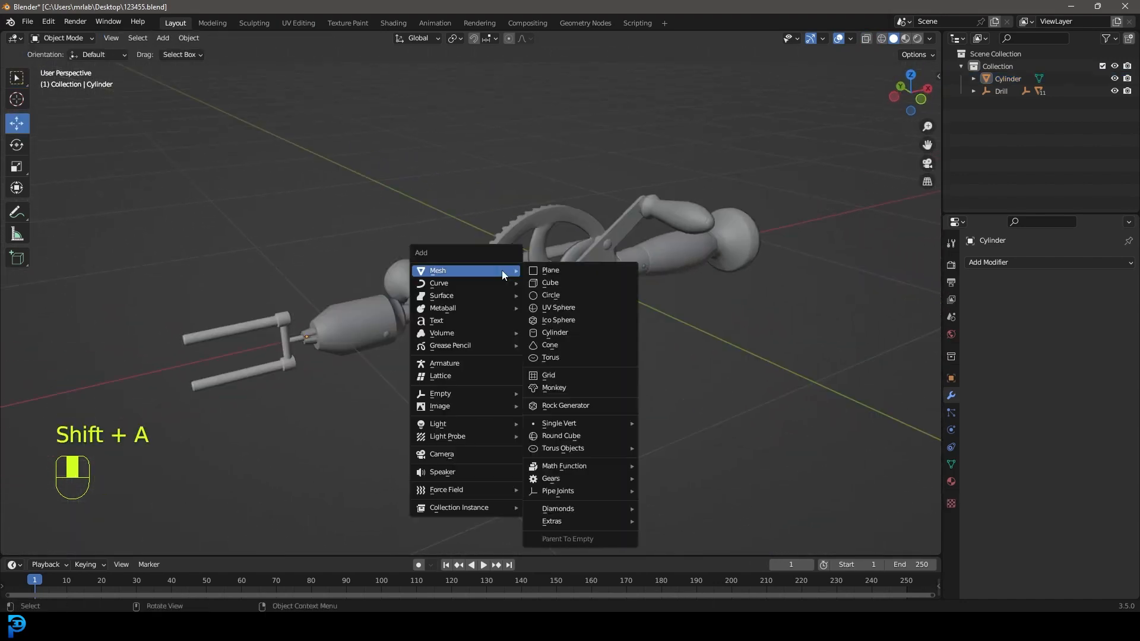
{"action": "left_click", "coordinate": [572, 266]}
{"action": "scroll", "coordinate": [577, 280], "scroll_direction": "down", "scroll_amount": 4}
{"action": "middle_click_drag", "start_coordinate": [602, 311], "coordinate": [576, 326]}
{"action": "key", "text": "s"}
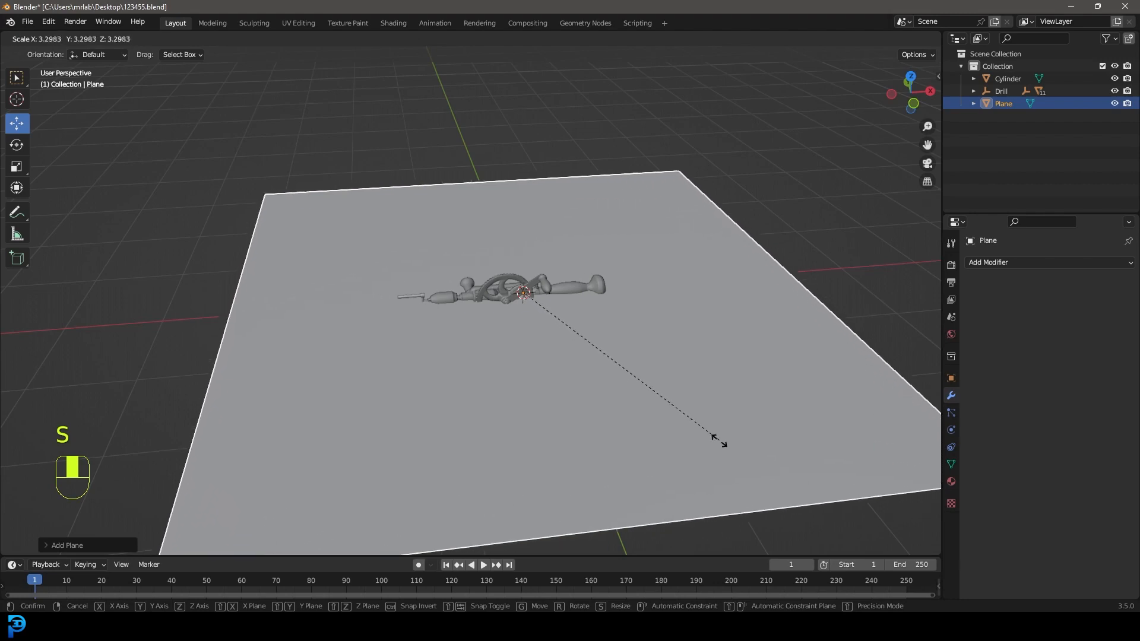
{"action": "left_click", "coordinate": [720, 447]}
{"action": "middle_click_drag", "start_coordinate": [725, 351], "coordinate": [560, 326]}
Step: Add two evenly spaced loop cuts across the plane, running parallel to the Y axis
{"action": "key", "text": "Tab"}
{"action": "key", "text": "ctrl+r"}
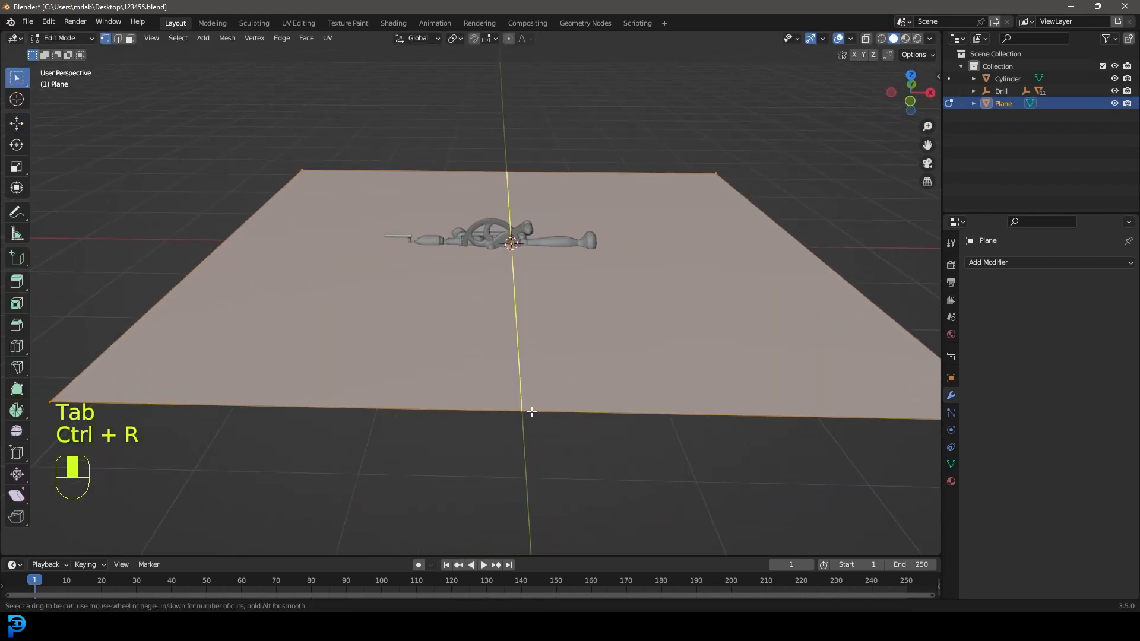
{"action": "scroll", "coordinate": [532, 411], "scroll_direction": "up", "scroll_amount": 1}
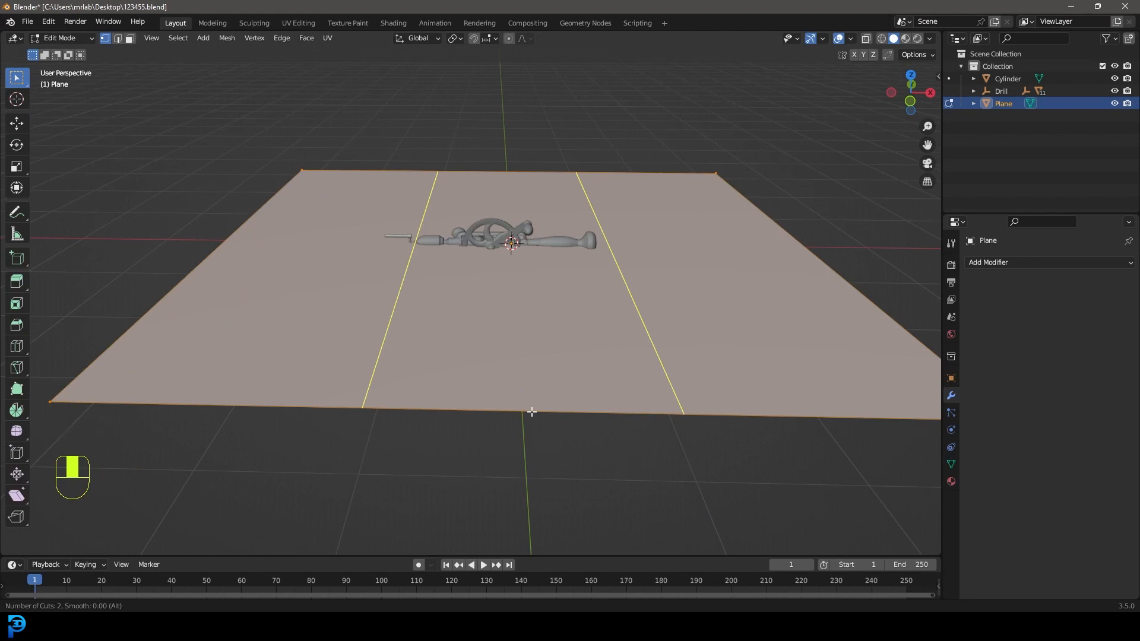
{"action": "left_click", "coordinate": [531, 412]}
{"action": "left_click", "coordinate": [532, 412]}
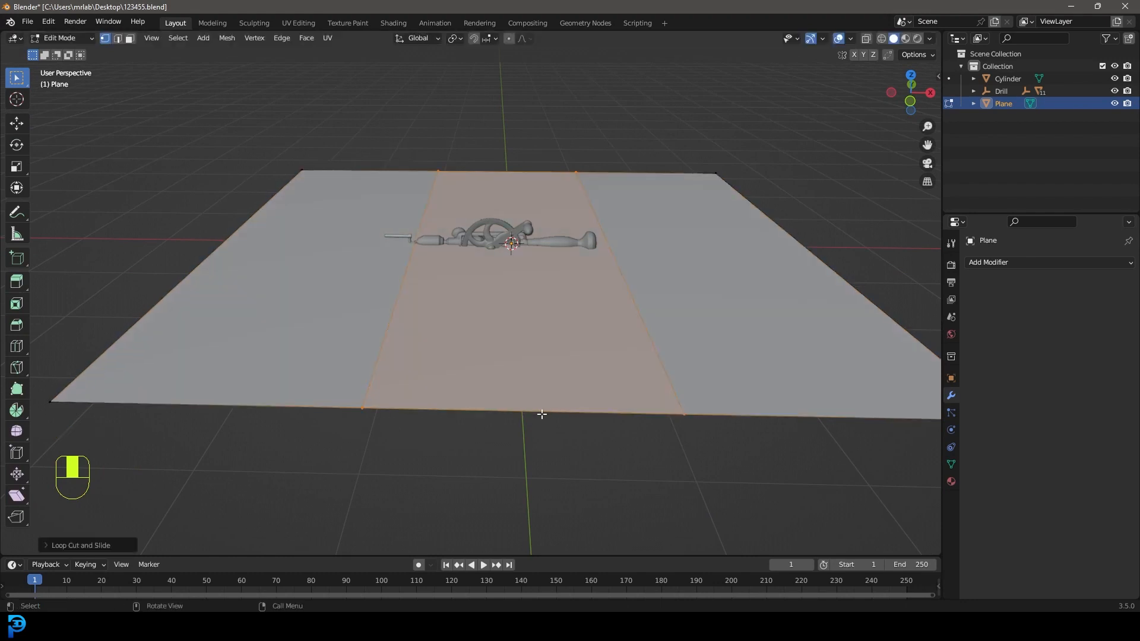
{"action": "middle_click_drag", "start_coordinate": [534, 245], "coordinate": [466, 204]}
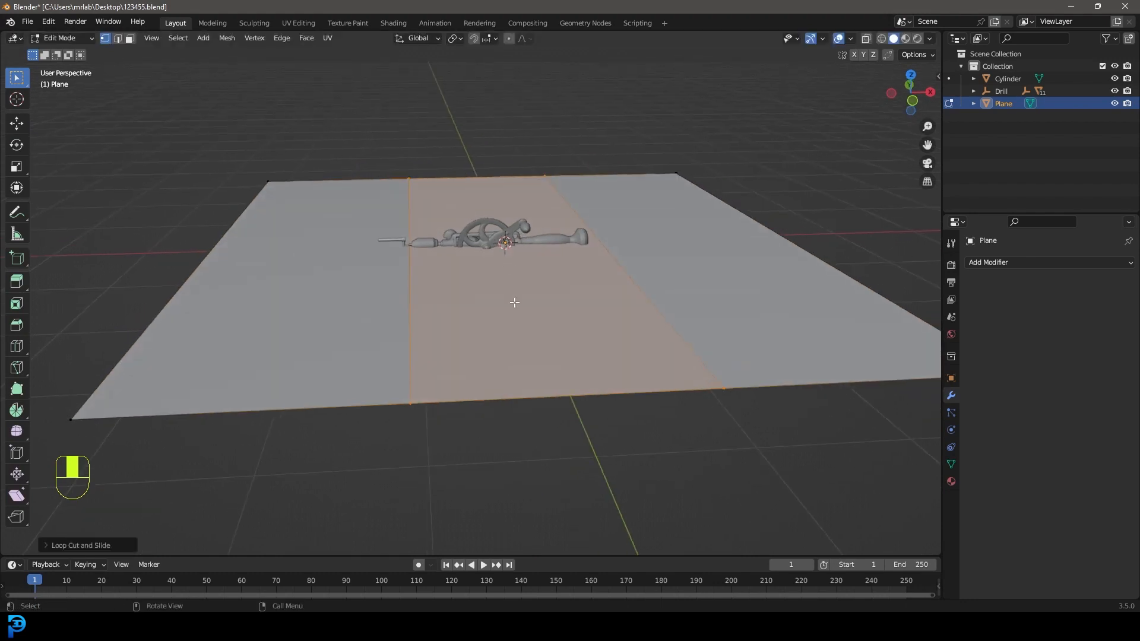
Step: Extrude the plane's middle strip downward along Z to form a trench, and lower its floor about 0.2 m further
{"action": "key", "text": "e"}
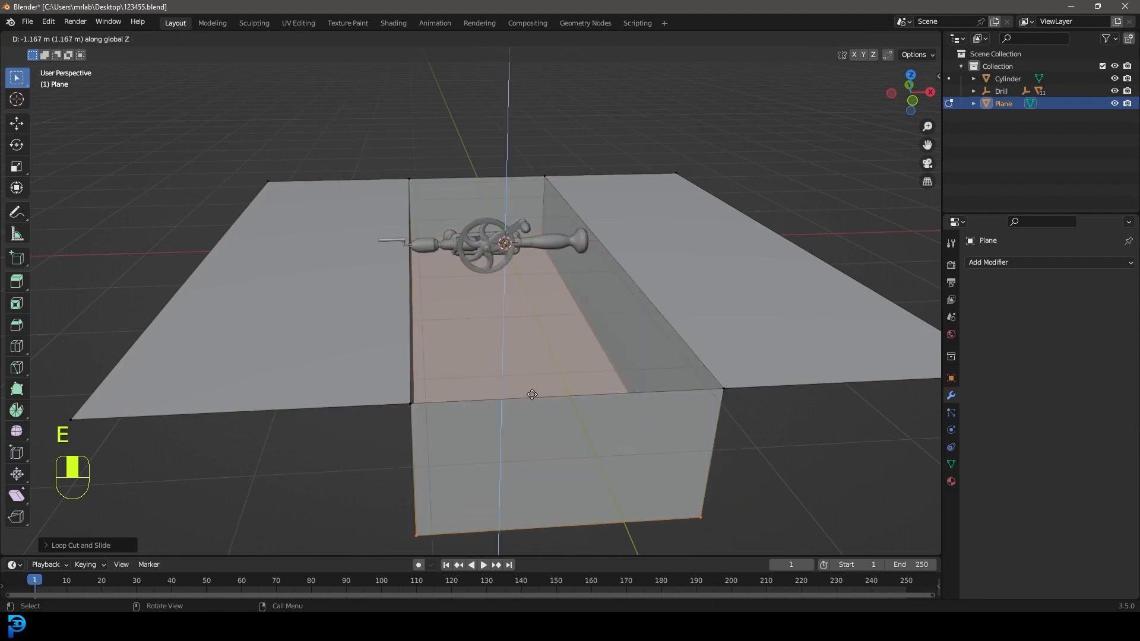
{"action": "left_click", "coordinate": [529, 333]}
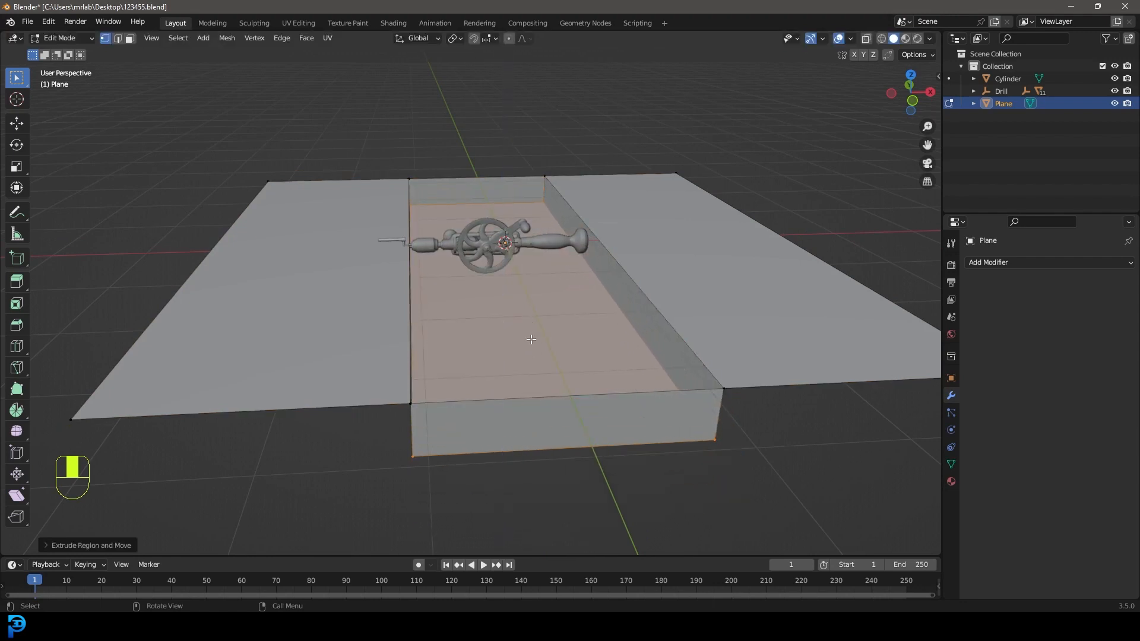
{"action": "middle_click_drag", "start_coordinate": [529, 333], "coordinate": [543, 329]}
{"action": "key", "text": "z"}
{"action": "key", "text": "g"}
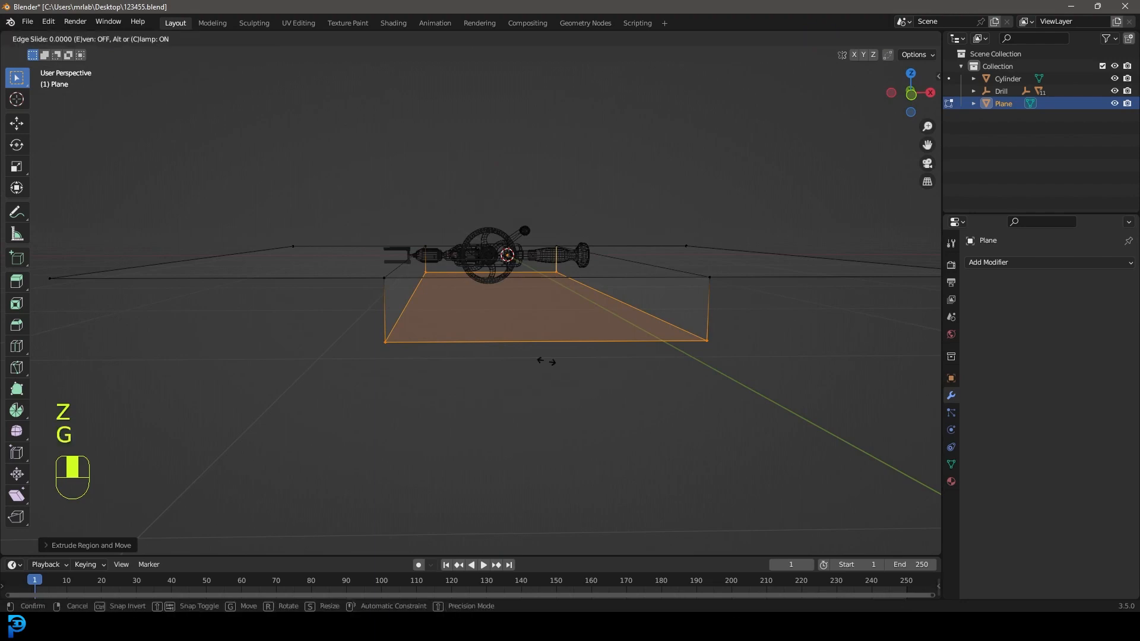
{"action": "key", "text": "Escape"}
{"action": "key", "text": "g"}
{"action": "middle_click", "coordinate": [550, 380]}
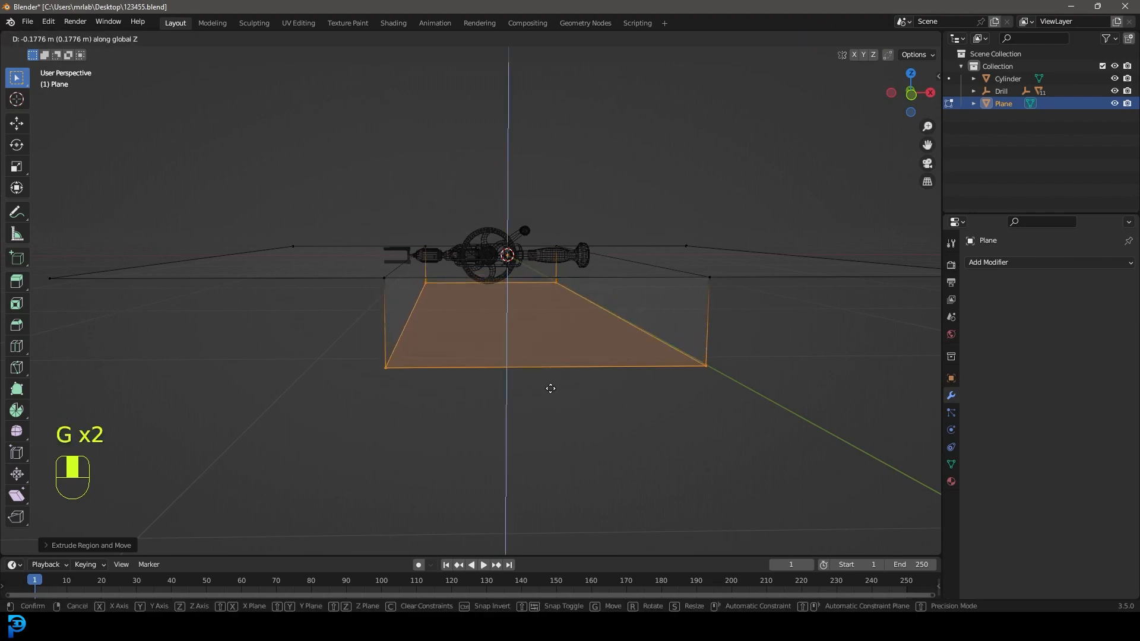
{"action": "left_click", "coordinate": [553, 393]}
{"action": "mouse_move", "coordinate": [553, 393]}
{"action": "middle_mouse_down"}
{"action": "mouse_move", "coordinate": [533, 309]}
{"action": "mouse_move", "coordinate": [545, 324]}
{"action": "mouse_move", "coordinate": [619, 319]}
{"action": "middle_mouse_up"}
Step: Return to solid shading and delete the faces closing the two ends of the trench
{"action": "key", "text": "z"}
{"action": "key", "text": "x"}
{"action": "left_click", "coordinate": [533, 173]}
{"action": "left_click", "coordinate": [496, 455]}
{"action": "key", "text": "x"}
{"action": "left_click", "coordinate": [498, 456]}
{"action": "scroll", "coordinate": [548, 433], "scroll_direction": "down", "scroll_amount": 4}
{"action": "middle_click_drag", "start_coordinate": [525, 285], "coordinate": [567, 266]}
{"action": "scroll", "coordinate": [597, 316], "scroll_direction": "up", "scroll_amount": 2}
{"action": "middle_click_drag", "start_coordinate": [598, 316], "coordinate": [499, 264]}
Step: In Object Mode, raise the whole drill and its bit about 0.25 m along Z, leaving the plane in place
{"action": "key", "text": "KP_1"}
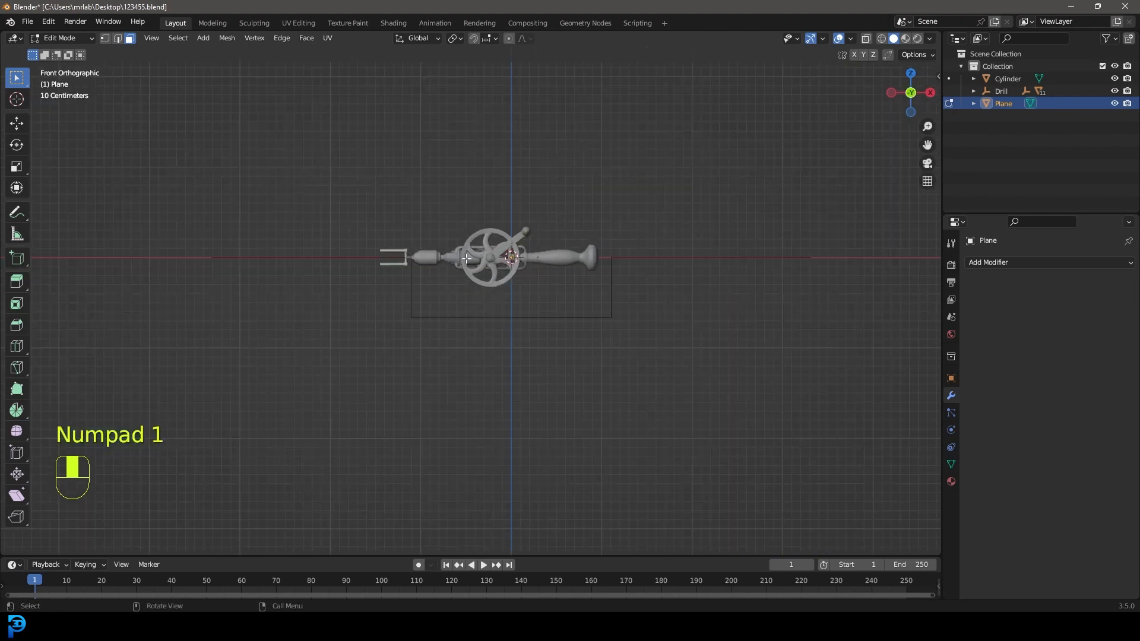
{"action": "scroll", "coordinate": [467, 259], "scroll_direction": "up", "scroll_amount": 4}
{"action": "key", "text": "Tab"}
{"action": "middle_click_drag", "start_coordinate": [475, 159], "coordinate": [466, 231], "text": "shift"}
{"action": "key", "text": "z"}
{"action": "left_click", "coordinate": [403, 215]}
{"action": "left_click_drag", "start_coordinate": [658, 331], "coordinate": [369, 200]}
{"action": "left_click", "coordinate": [479, 302], "text": "shift"}
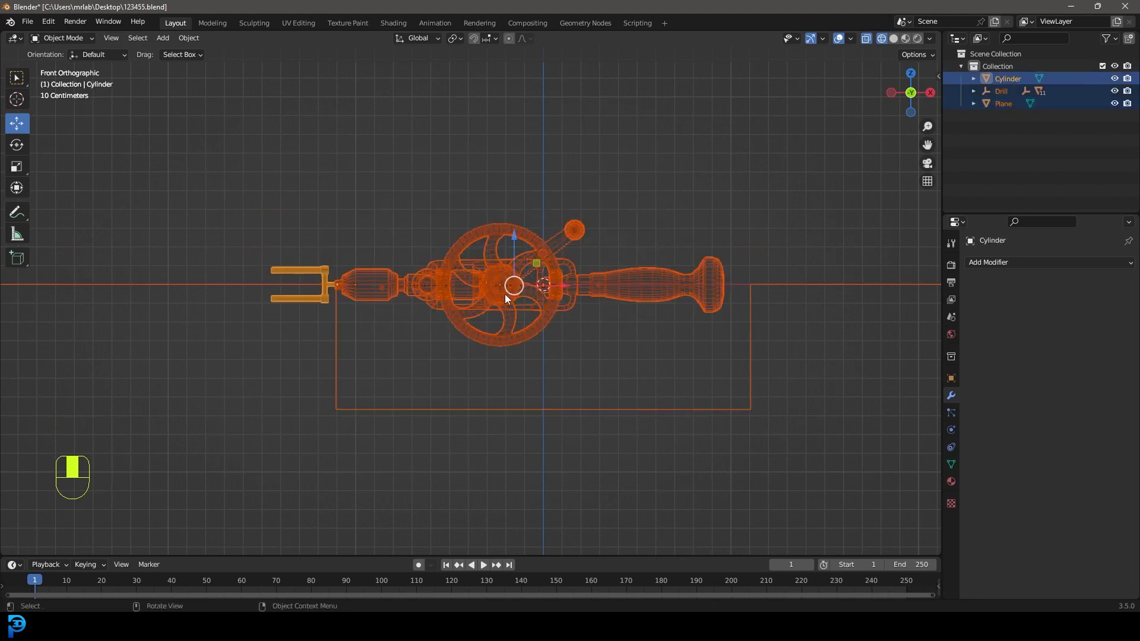
{"action": "left_click", "coordinate": [773, 293], "text": "shift"}
{"action": "scroll", "coordinate": [678, 301], "scroll_direction": "down", "scroll_amount": 5}
{"action": "middle_click_drag", "start_coordinate": [678, 302], "coordinate": [675, 321]}
{"action": "key", "text": "KP_1"}
{"action": "scroll", "coordinate": [683, 318], "scroll_direction": "up", "scroll_amount": 3}
{"action": "key", "text": "g"}
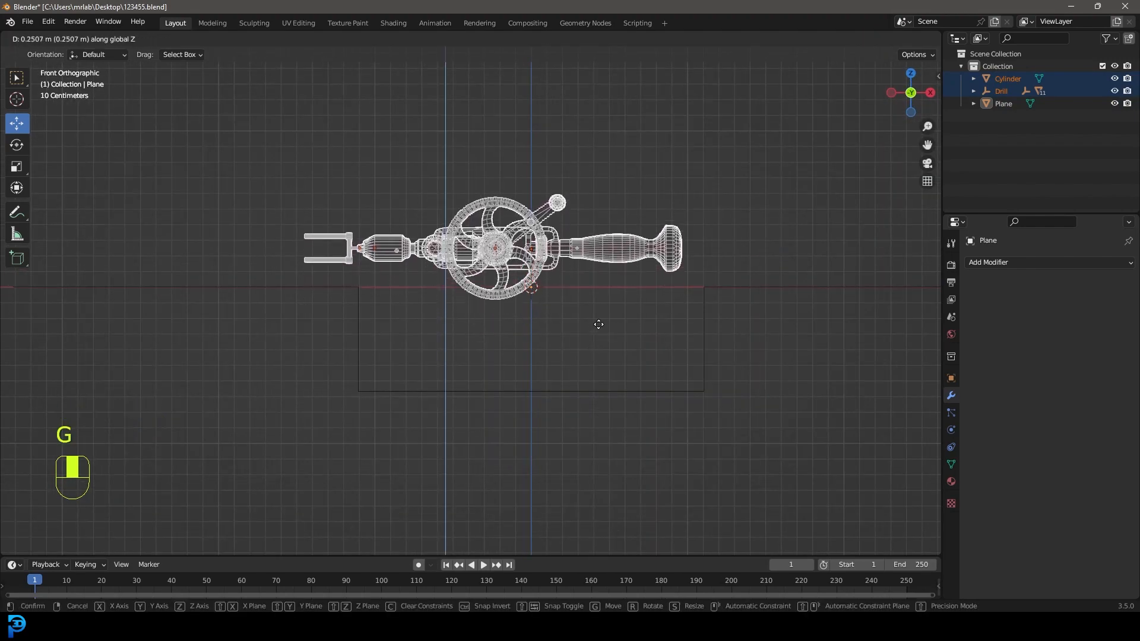
{"action": "left_click", "coordinate": [599, 325]}
{"action": "key", "text": "z"}
{"action": "scroll", "coordinate": [688, 304], "scroll_direction": "down", "scroll_amount": 1}
Step: Narrow the trench by moving its handle-side wall inward and its bit-side wall inward about 0.2 m along X
{"action": "left_click", "coordinate": [685, 288]}
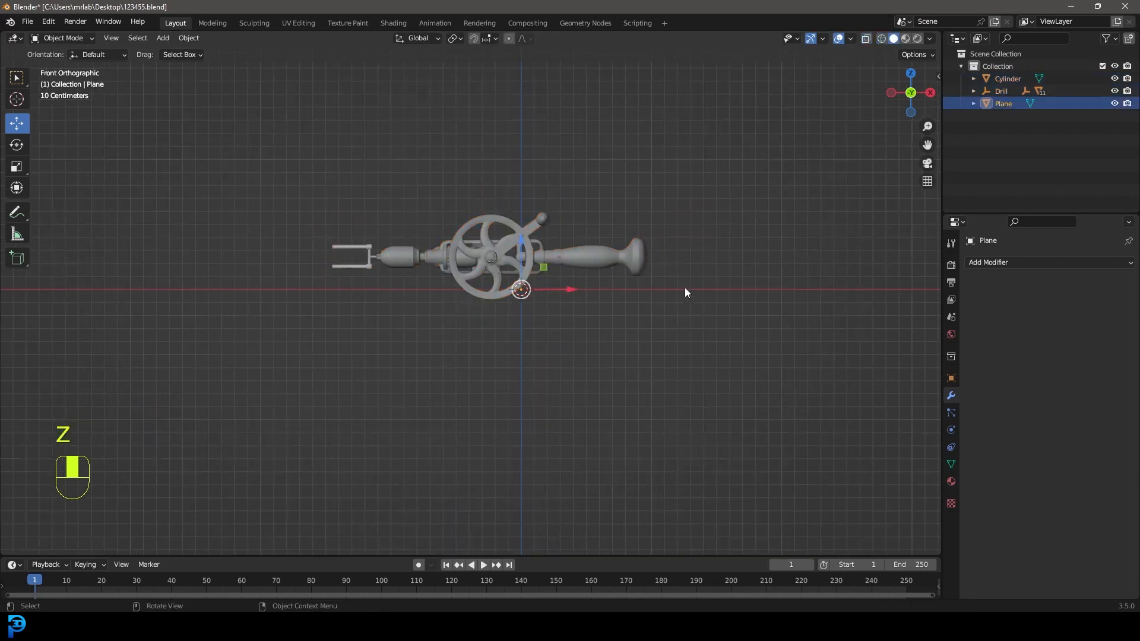
{"action": "middle_click_drag", "start_coordinate": [686, 288], "coordinate": [686, 305]}
{"action": "key", "text": "Tab"}
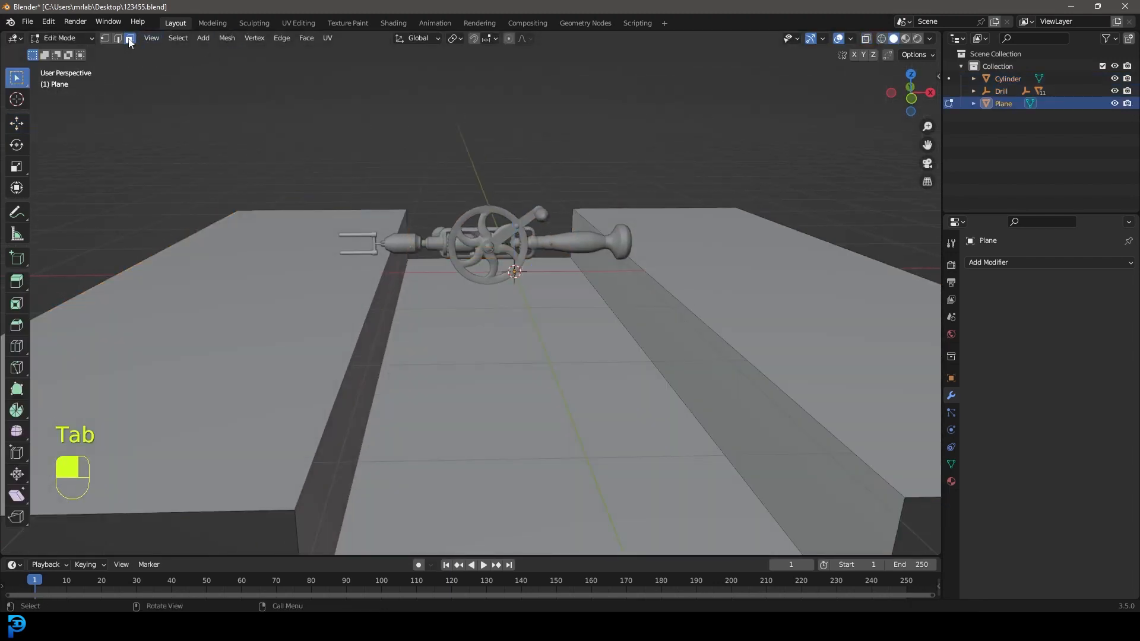
{"action": "left_click", "coordinate": [644, 307], "text": "shift"}
{"action": "middle_click_drag", "start_coordinate": [645, 307], "coordinate": [604, 293]}
{"action": "key", "text": "g"}
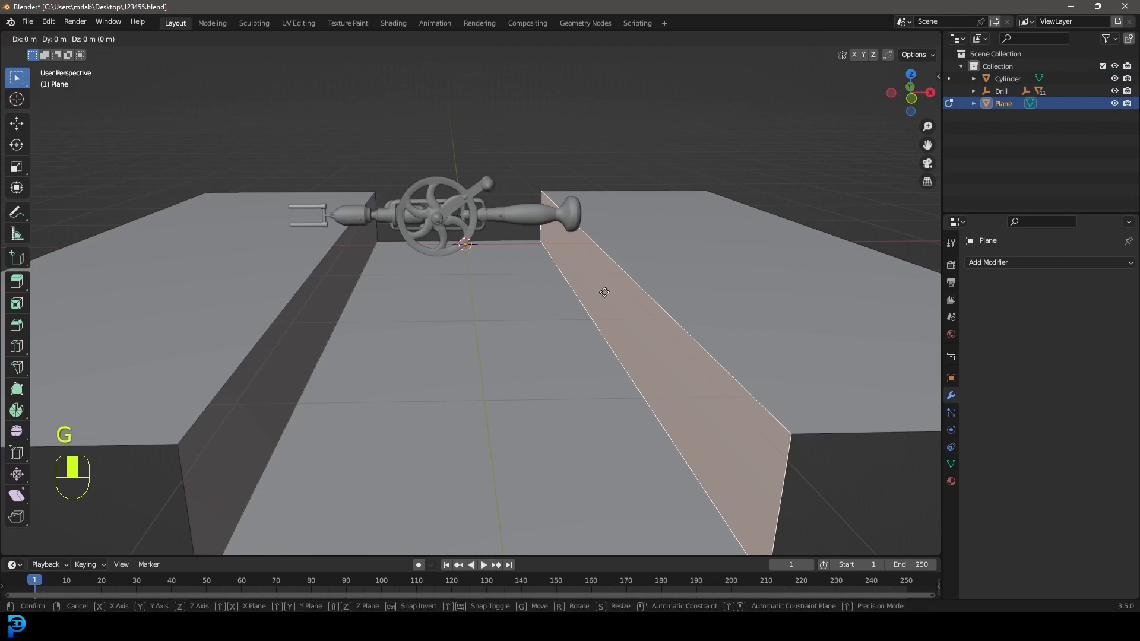
{"action": "left_click", "coordinate": [531, 292]}
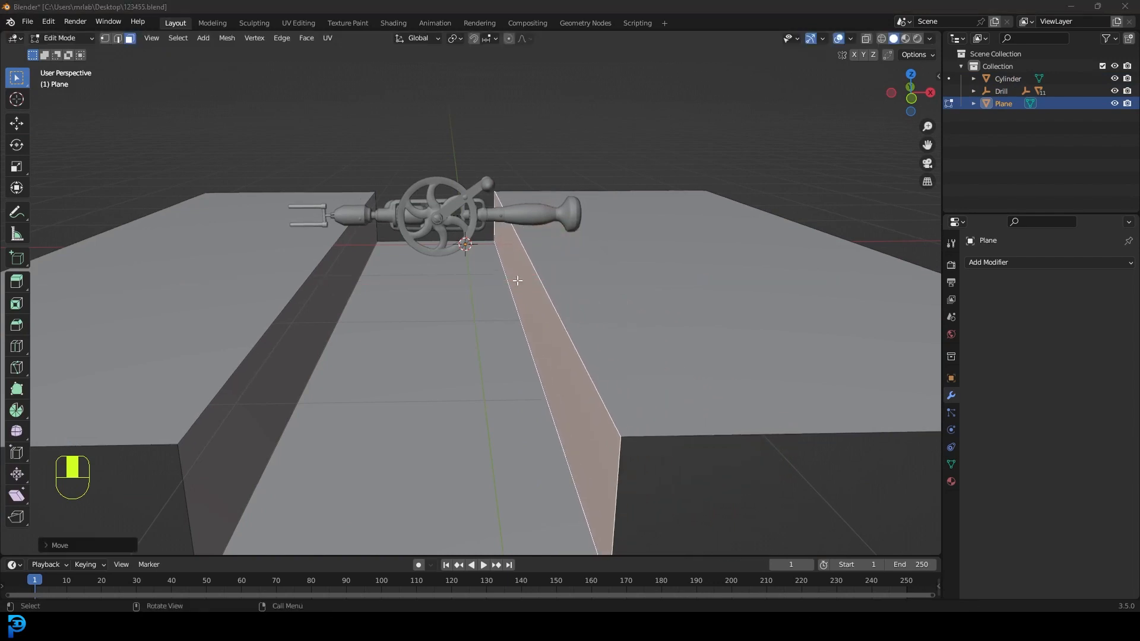
{"action": "left_click", "coordinate": [322, 295]}
{"action": "key", "text": "g"}
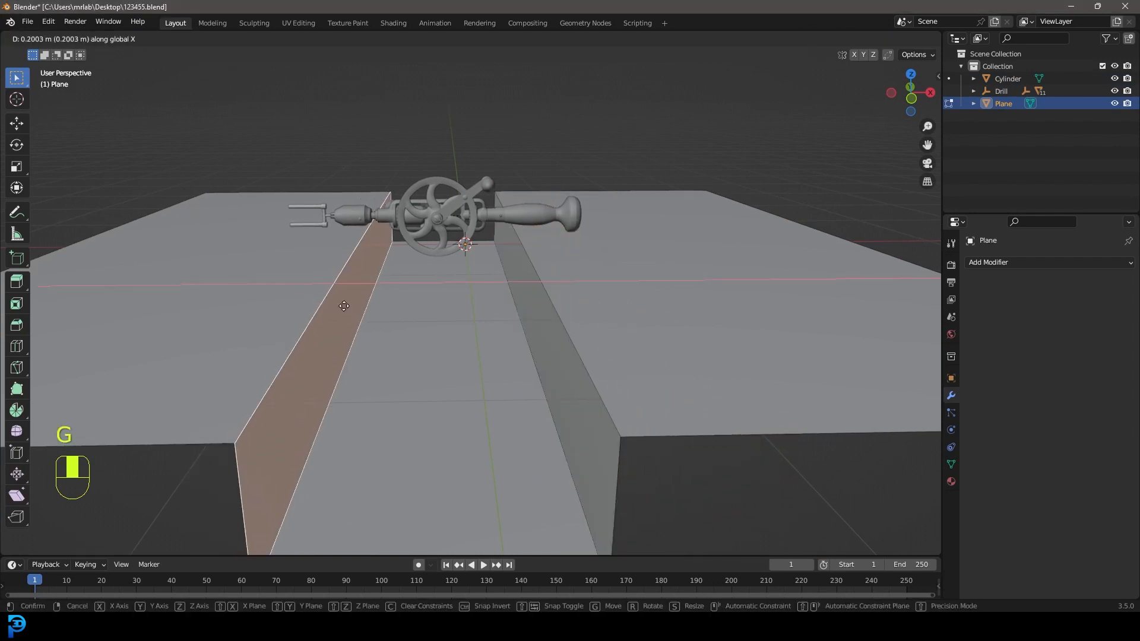
{"action": "left_click", "coordinate": [348, 302]}
Step: Raise the trench floor along Z to make the trench shallower
{"action": "scroll", "coordinate": [349, 303], "scroll_direction": "down", "scroll_amount": 4}
{"action": "middle_click_drag", "start_coordinate": [349, 303], "coordinate": [360, 283]}
{"action": "scroll", "coordinate": [458, 314], "scroll_direction": "up", "scroll_amount": 2}
{"action": "left_click", "coordinate": [460, 315]}
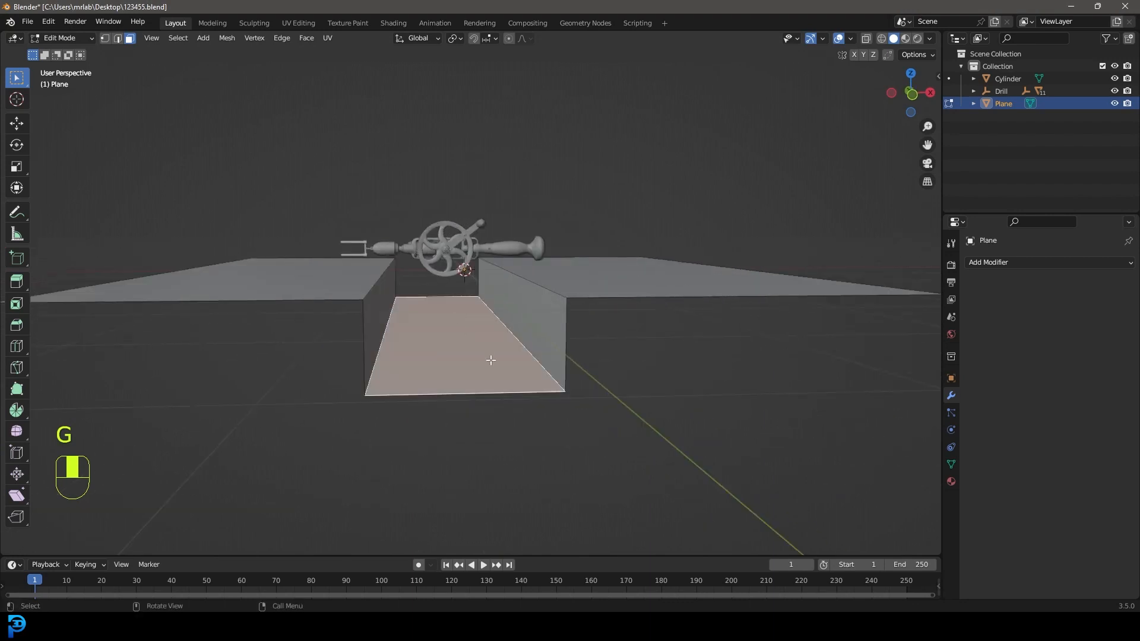
{"action": "key", "text": "g"}
{"action": "middle_click", "coordinate": [492, 353]}
{"action": "left_click", "coordinate": [494, 329]}
{"action": "middle_click_drag", "start_coordinate": [494, 330], "coordinate": [526, 285]}
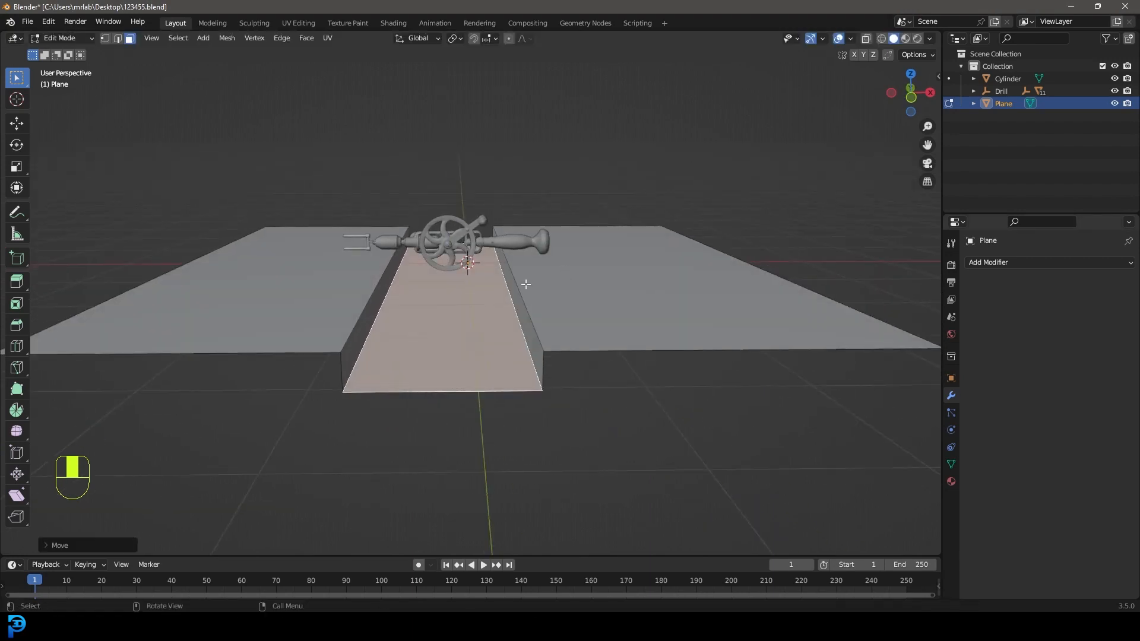
Step: Move the trench's handle-side wall slightly farther inward along X and lower the floor about 0.2 m along Z
{"action": "left_click", "coordinate": [513, 290]}
{"action": "key", "text": "g"}
{"action": "left_click", "coordinate": [495, 290]}
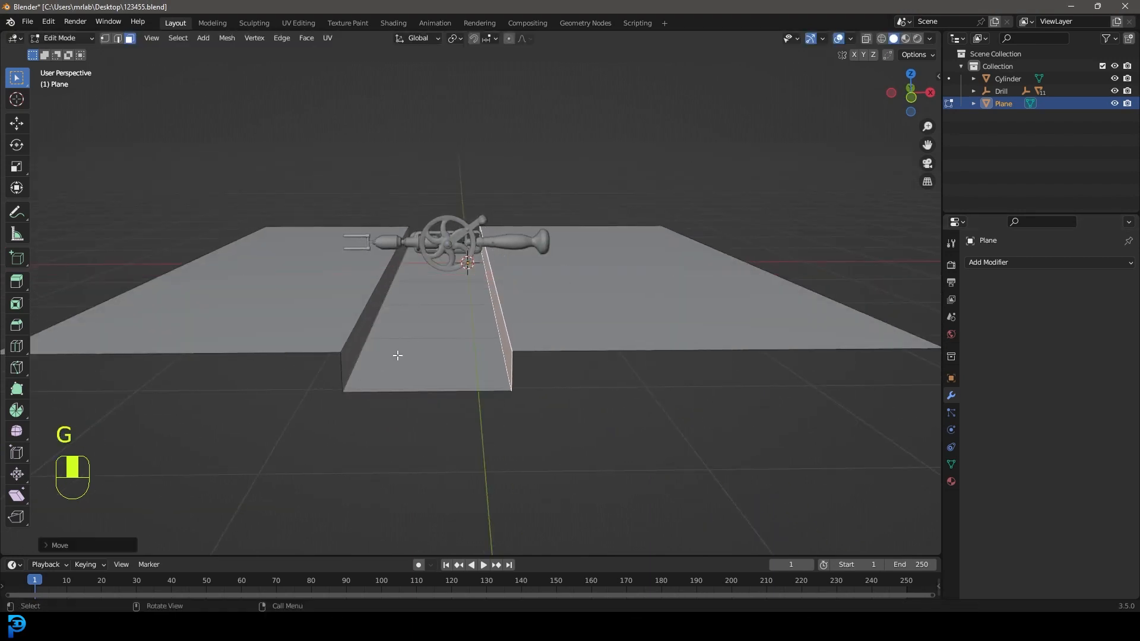
{"action": "left_click", "coordinate": [399, 355]}
{"action": "key", "text": "g"}
{"action": "middle_click", "coordinate": [452, 420]}
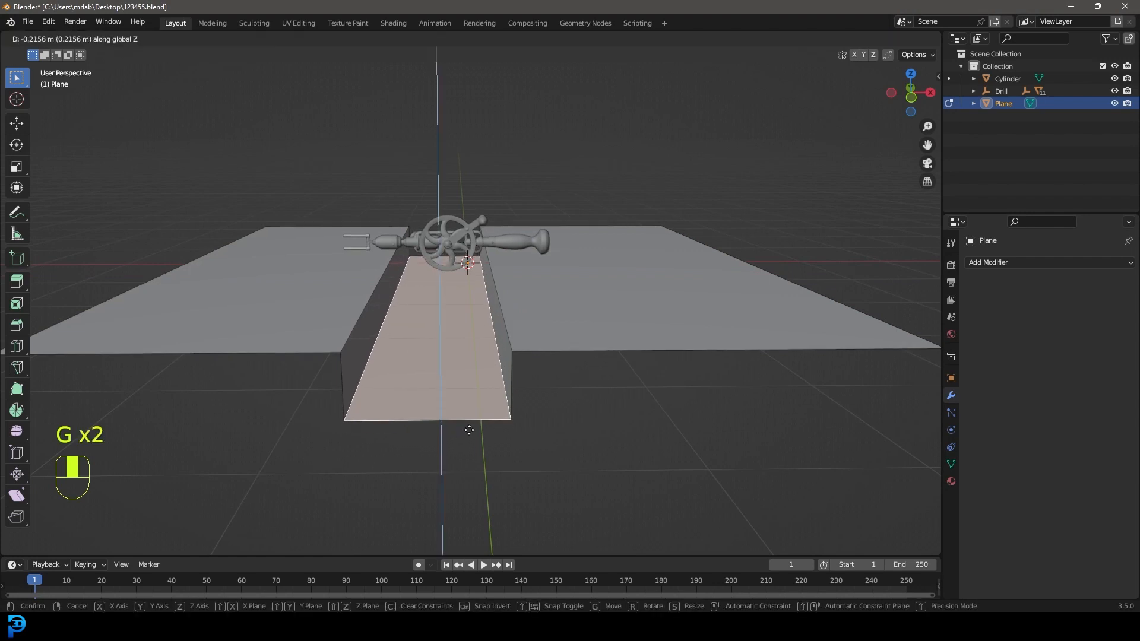
{"action": "left_click", "coordinate": [471, 422]}
{"action": "middle_click_drag", "start_coordinate": [471, 422], "coordinate": [463, 376]}
Step: In Object Mode, try rotating the drill's gear wheel about the Y axis to test the crank's clearance in the trench
{"action": "left_click", "coordinate": [364, 261]}
{"action": "middle_click_drag", "start_coordinate": [364, 262], "coordinate": [497, 258]}
{"action": "key", "text": "Tab"}
{"action": "left_click", "coordinate": [496, 257]}
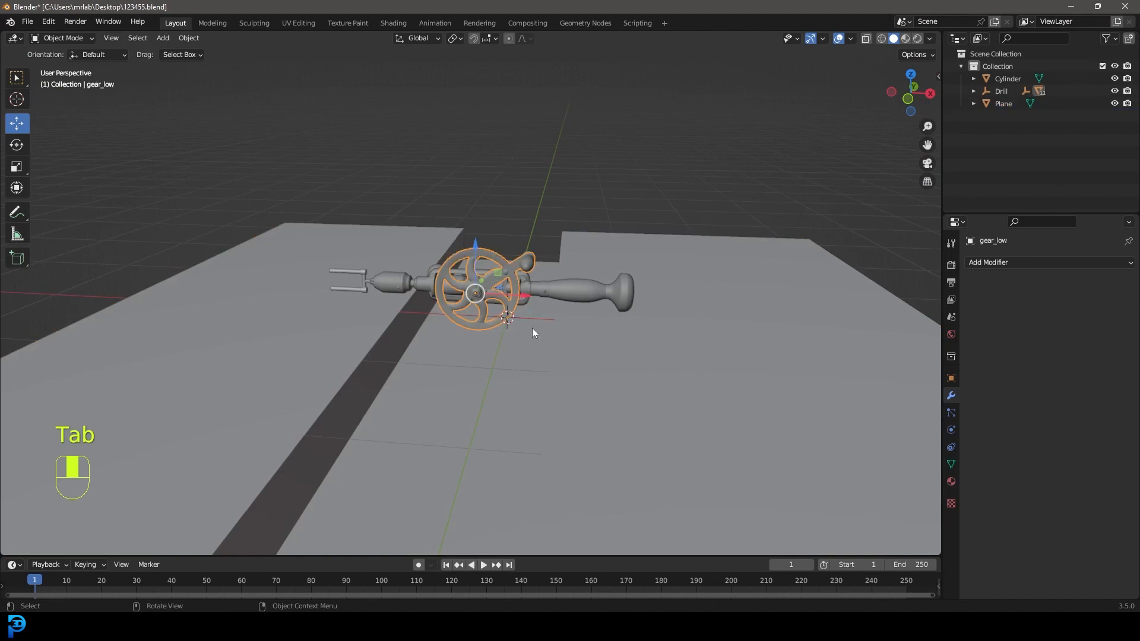
{"action": "middle_click_drag", "start_coordinate": [532, 328], "coordinate": [547, 331]}
{"action": "key", "text": "r"}
{"action": "key", "text": "y"}
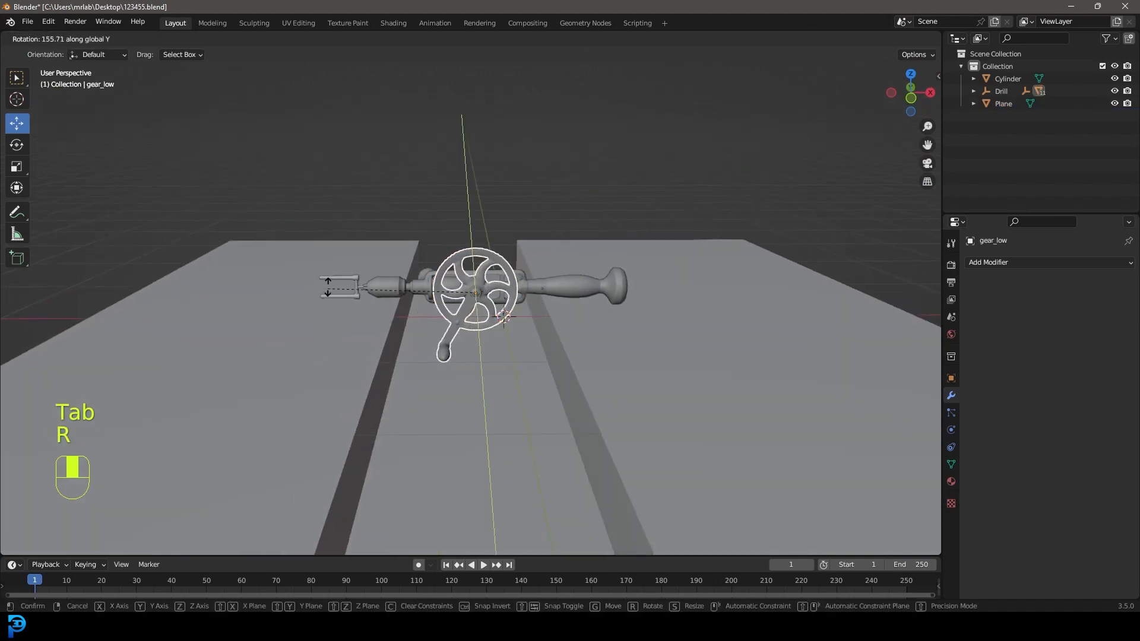
{"action": "left_click", "coordinate": [379, 257]}
{"action": "middle_click_drag", "start_coordinate": [379, 257], "coordinate": [528, 329]}
Step: Apply the scale of the plane
{"action": "left_click", "coordinate": [454, 348]}
{"action": "scroll", "coordinate": [528, 334], "scroll_direction": "up", "scroll_amount": 3}
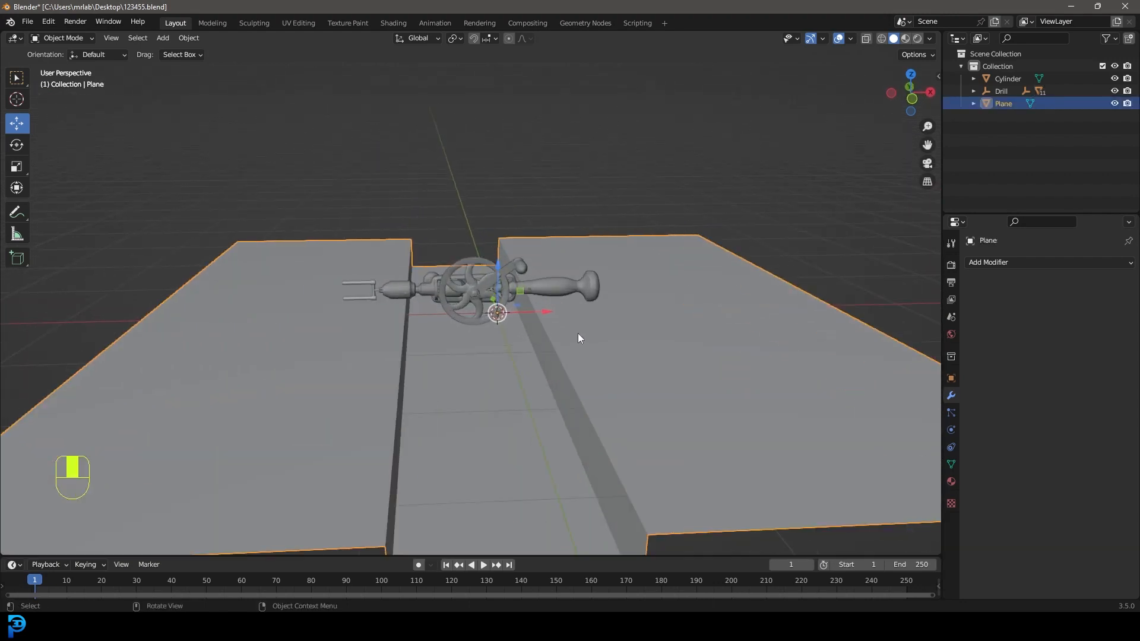
{"action": "key", "text": "ctrl+a"}
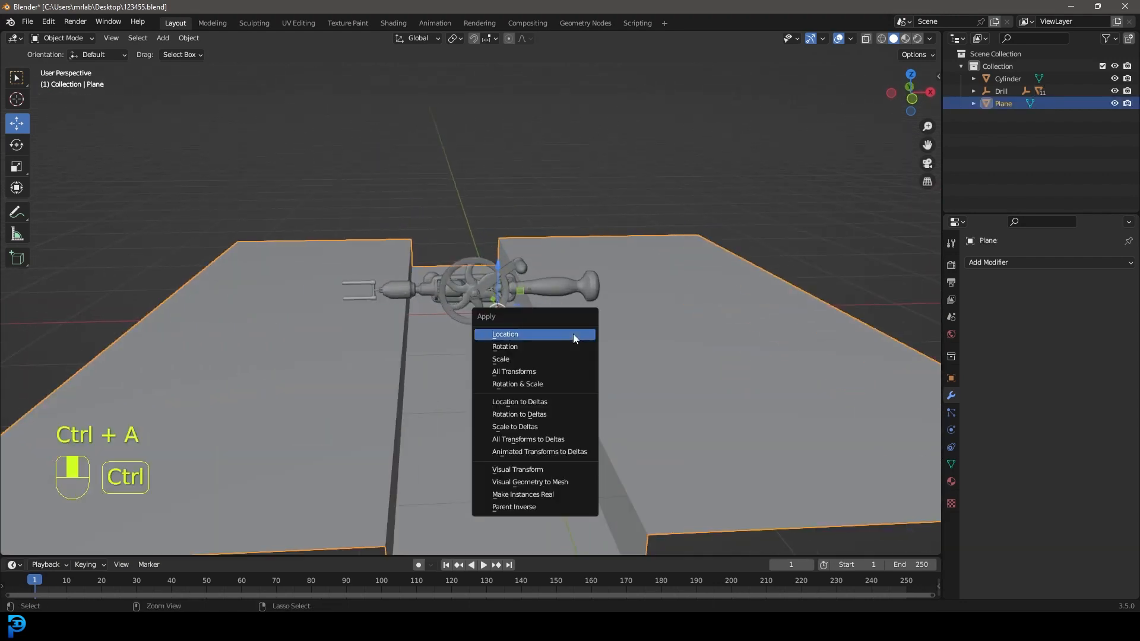
{"action": "left_click", "coordinate": [508, 359]}
Step: Bevel the trench's four long edges about 0.031 m with 4 segments
{"action": "key", "text": "Tab"}
{"action": "left_click", "coordinate": [121, 40]}
{"action": "middle_click_drag", "start_coordinate": [440, 374], "coordinate": [520, 371]}
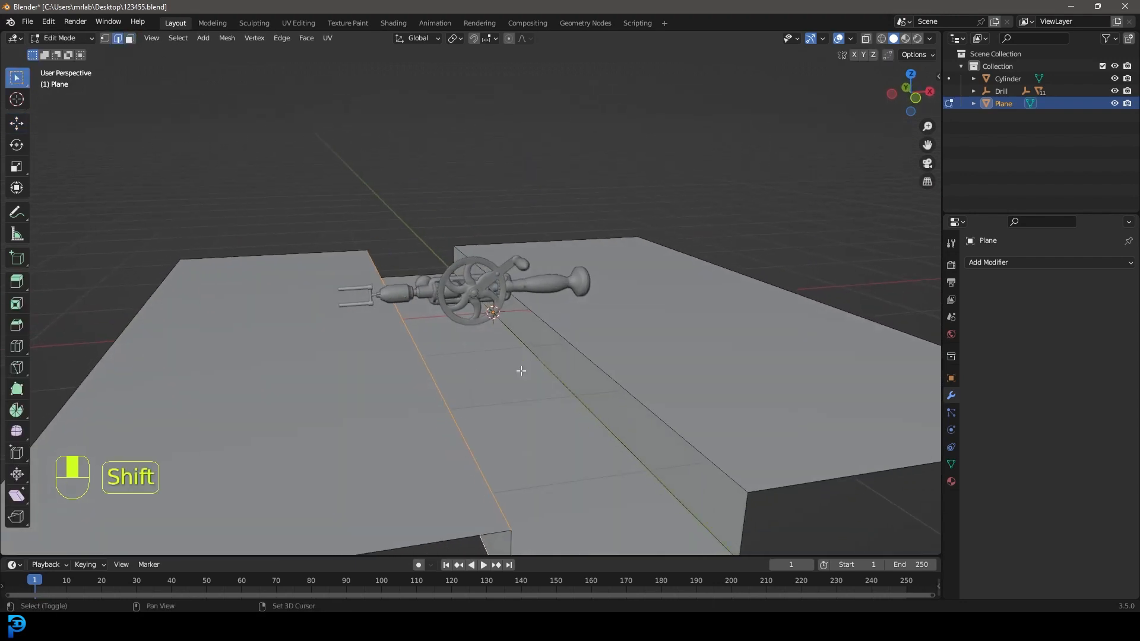
{"action": "middle_click_drag", "start_coordinate": [628, 403], "coordinate": [563, 303], "text": "shift"}
{"action": "scroll", "coordinate": [564, 303], "scroll_direction": "up", "scroll_amount": 2}
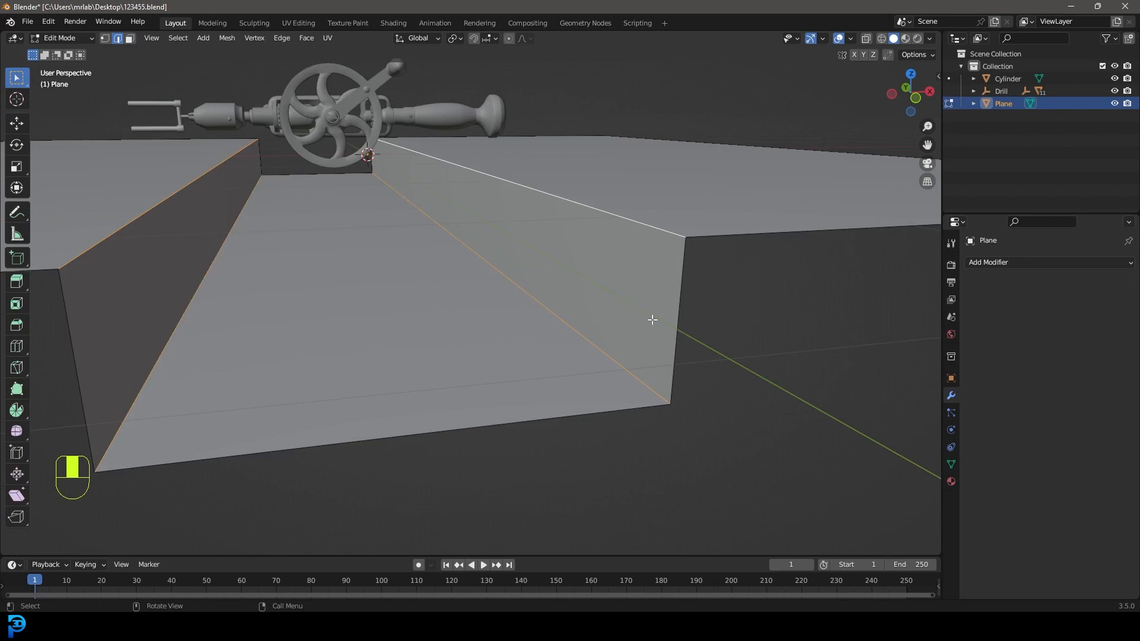
{"action": "key", "text": "ctrl+b"}
{"action": "scroll", "coordinate": [674, 331], "scroll_direction": "down", "scroll_amount": 1}
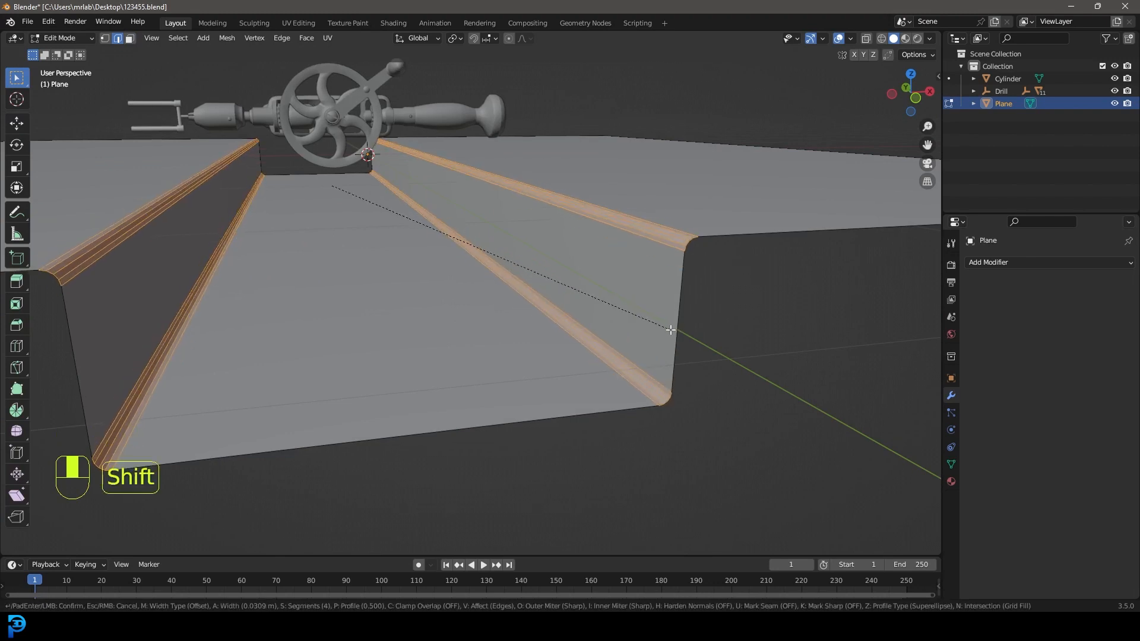
{"action": "left_click", "coordinate": [671, 330]}
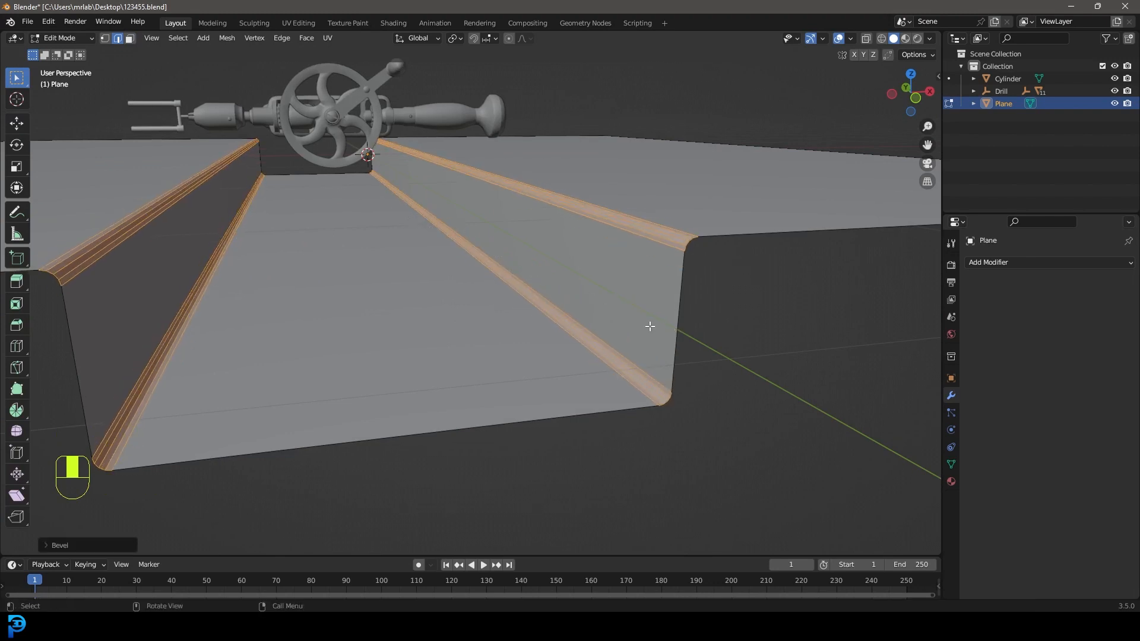
Step: Separate the trench's floor face into its own object and return to Object Mode
{"action": "left_click", "coordinate": [130, 39]}
{"action": "left_click", "coordinate": [345, 295]}
{"action": "middle_click_drag", "start_coordinate": [346, 296], "coordinate": [345, 241]}
{"action": "key", "text": "p"}
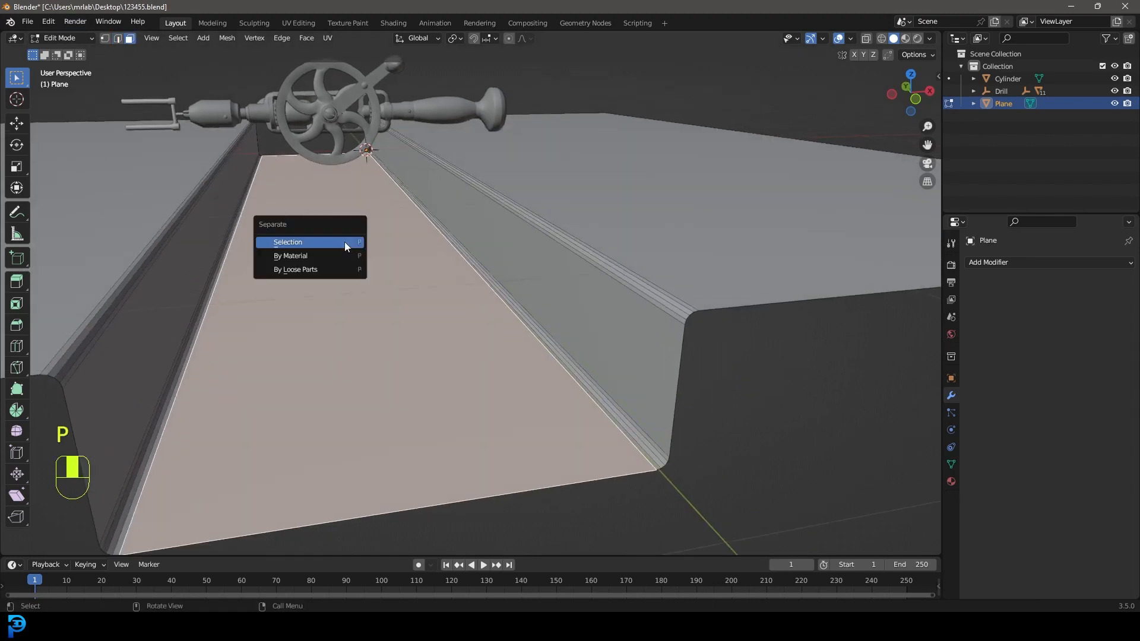
{"action": "left_click", "coordinate": [279, 244]}
{"action": "scroll", "coordinate": [346, 216], "scroll_direction": "down", "scroll_amount": 5}
{"action": "scroll", "coordinate": [469, 220], "scroll_direction": "up", "scroll_amount": 4}
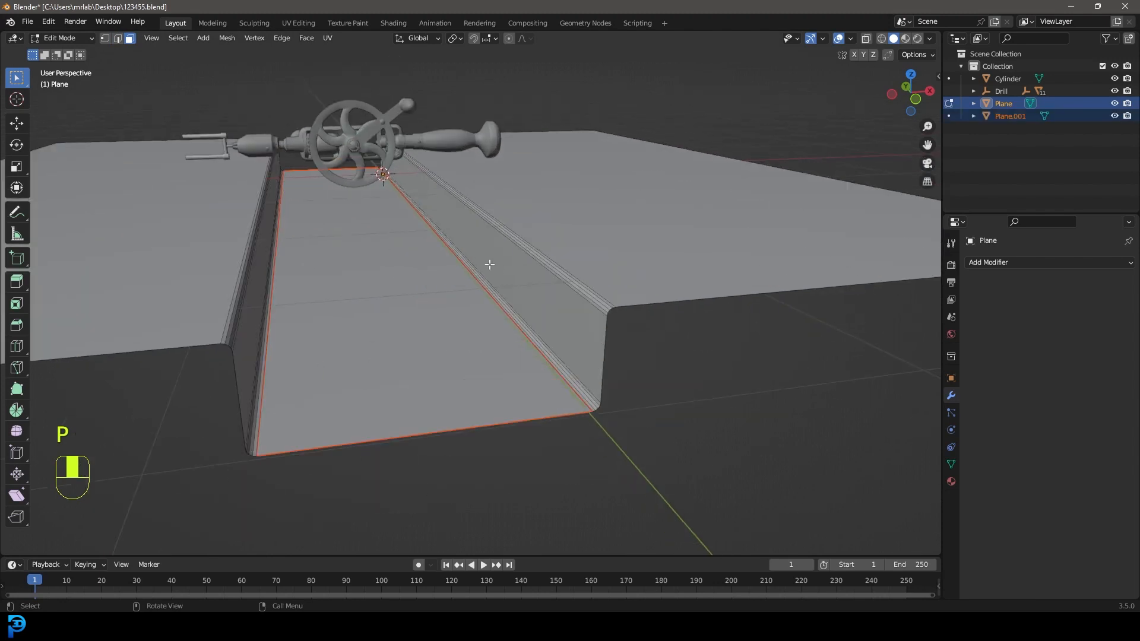
{"action": "key", "text": "Tab"}
{"action": "left_click", "coordinate": [431, 290]}
{"action": "key", "text": "g"}
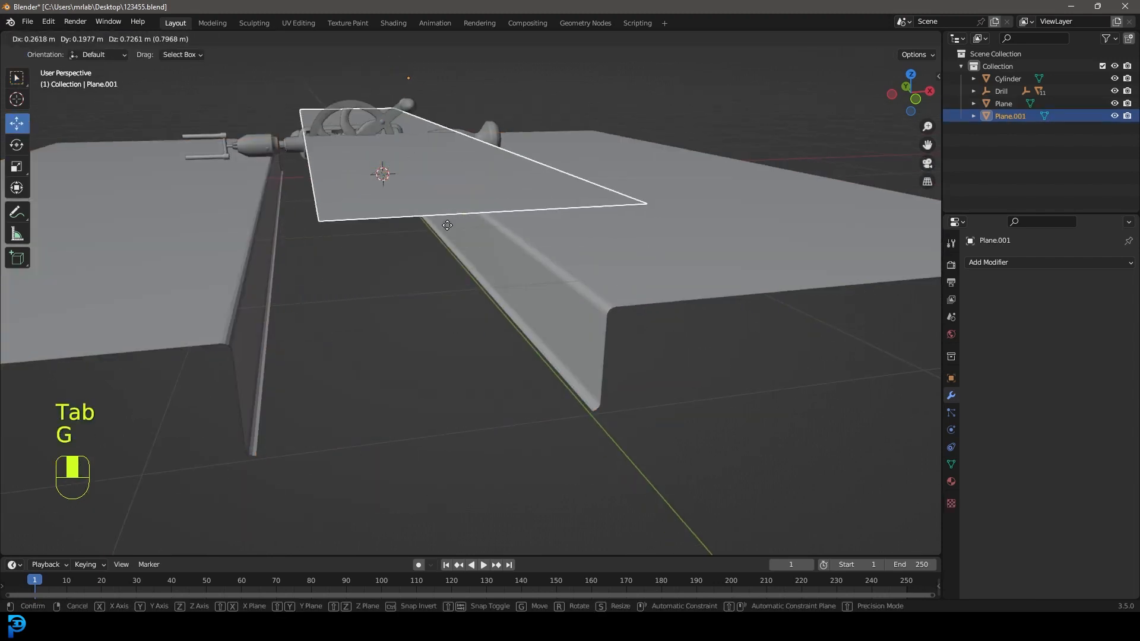
{"action": "key", "text": "Escape"}
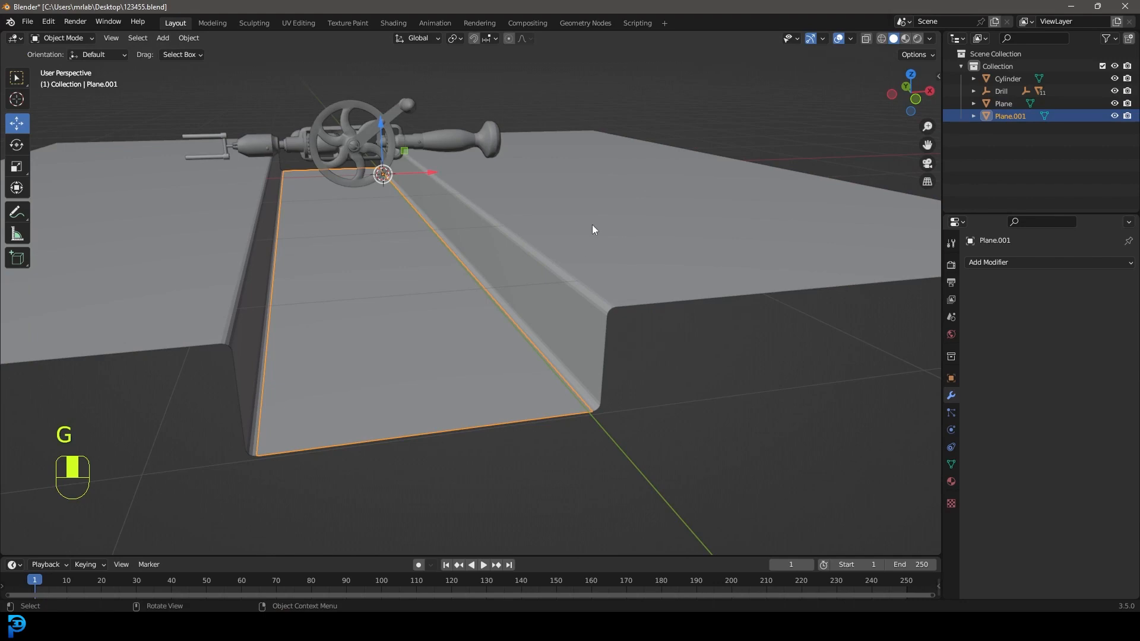
Step: Apply smooth shading to both the plane and the separated floor piece, and deselect everything
{"action": "scroll", "coordinate": [605, 309], "scroll_direction": "down", "scroll_amount": 4}
{"action": "left_click", "coordinate": [305, 309], "text": "shift"}
{"action": "left_click", "coordinate": [514, 262], "text": "shift"}
{"action": "right_click", "coordinate": [514, 262]}
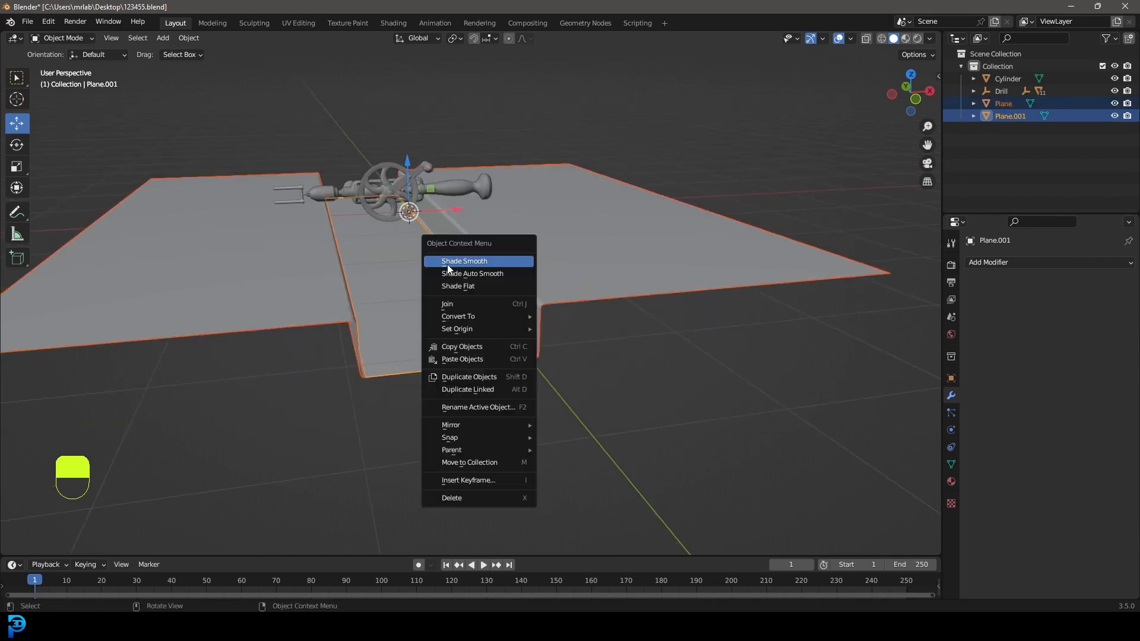
{"action": "left_click", "coordinate": [449, 265]}
{"action": "middle_click_drag", "start_coordinate": [517, 266], "coordinate": [492, 284]}
{"action": "key", "text": "alt+a"}
Step: Add a camera aligned to an angled close view of the drill, seen from above the bit end
{"action": "middle_click_drag", "start_coordinate": [469, 212], "coordinate": [526, 202]}
{"action": "middle_click_drag", "start_coordinate": [410, 222], "coordinate": [515, 301], "text": "shift"}
{"action": "scroll", "coordinate": [472, 296], "scroll_direction": "up", "scroll_amount": 4}
{"action": "scroll", "coordinate": [512, 301], "scroll_direction": "up", "scroll_amount": 2}
{"action": "scroll", "coordinate": [512, 300], "scroll_direction": "up", "scroll_amount": 1}
{"action": "scroll", "coordinate": [515, 302], "scroll_direction": "down", "scroll_amount": 3}
{"action": "key", "text": "shift+a"}
{"action": "left_click", "coordinate": [496, 429]}
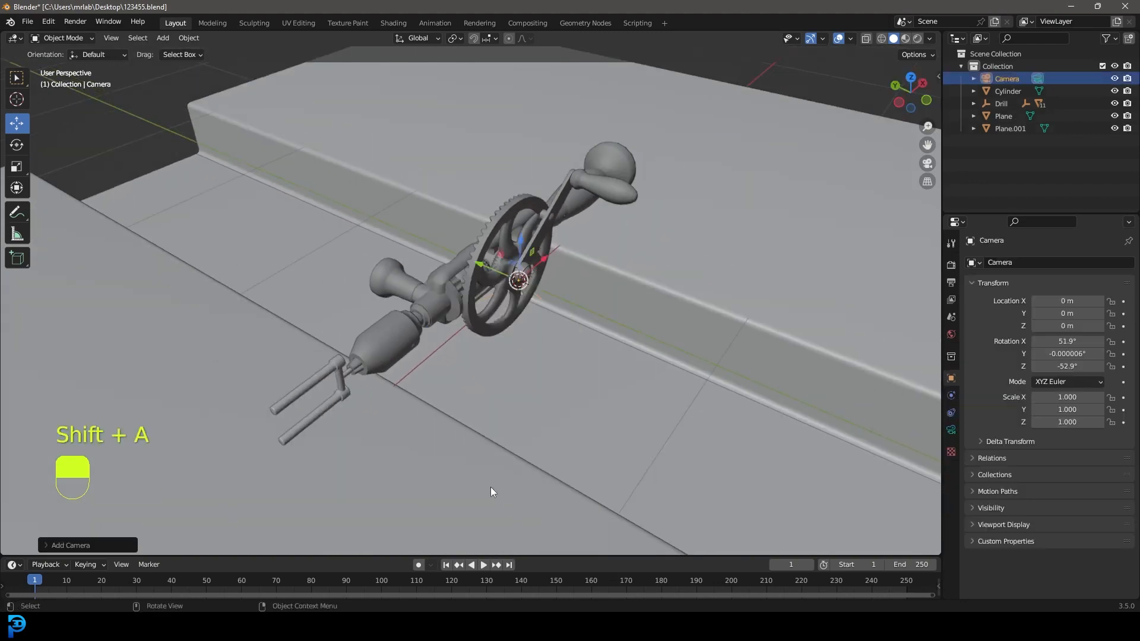
Step: In camera view, pull the camera back along its local Z to about X -2.605 m, Y -1.968 m, Z 2.564 m
{"action": "middle_click_drag", "start_coordinate": [492, 490], "coordinate": [614, 387]}
{"action": "key", "text": "KP_0"}
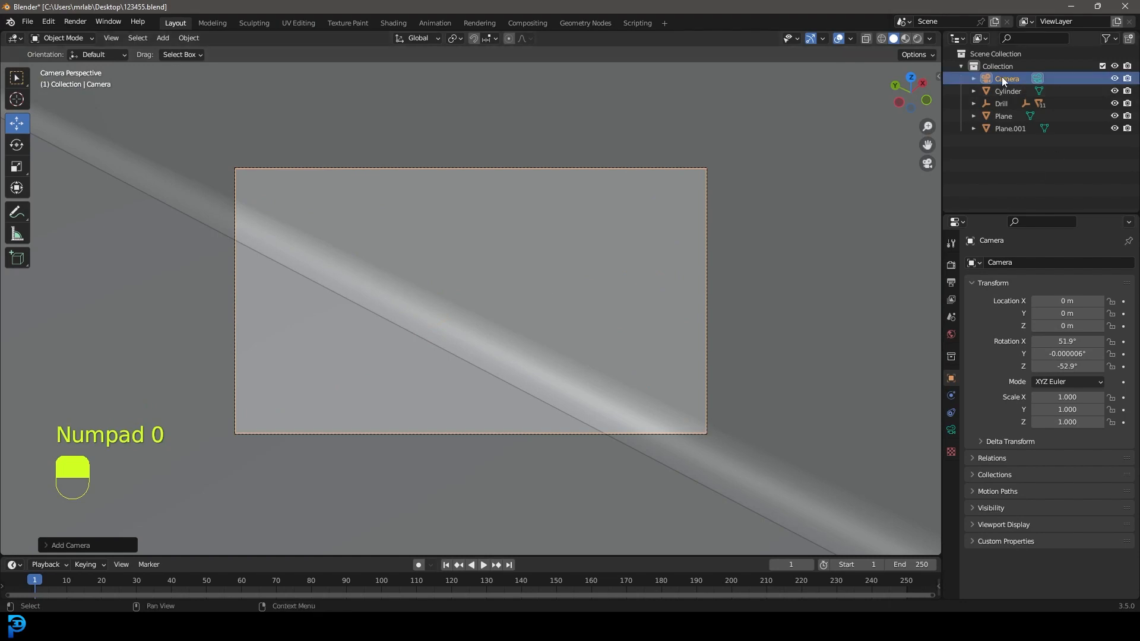
{"action": "key", "text": "g"}
{"action": "key", "text": "z"}
{"action": "key", "text": "z"}
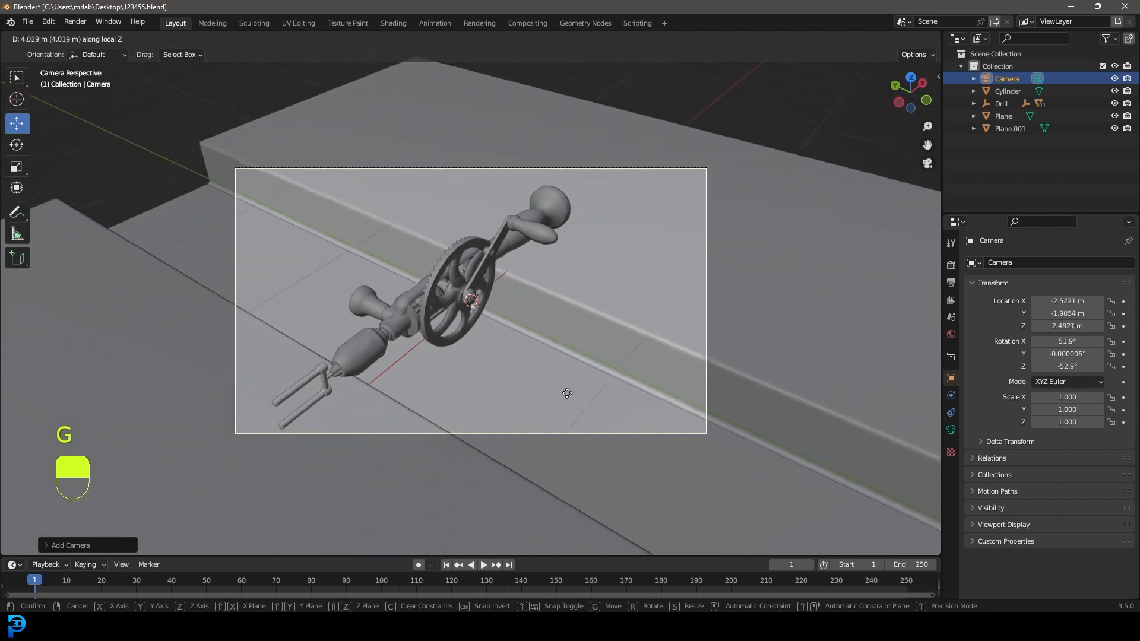
{"action": "left_click", "coordinate": [619, 358]}
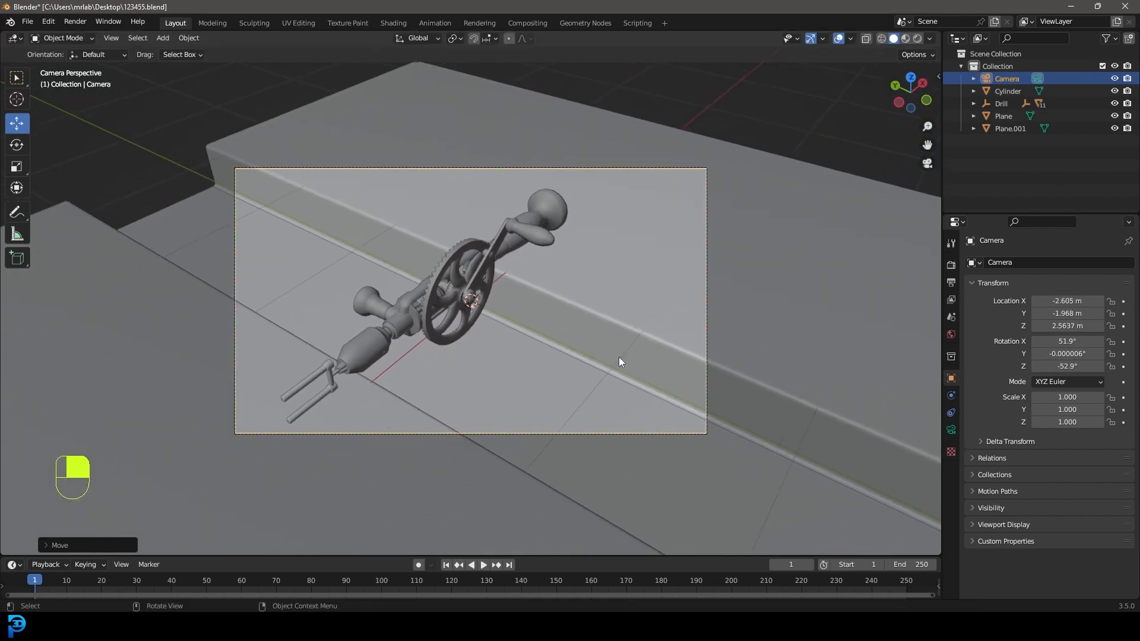
Step: Make the camera orthographic with an orthographic scale of 2.6
{"action": "left_click", "coordinate": [951, 431]}
{"action": "left_click", "coordinate": [1068, 305]}
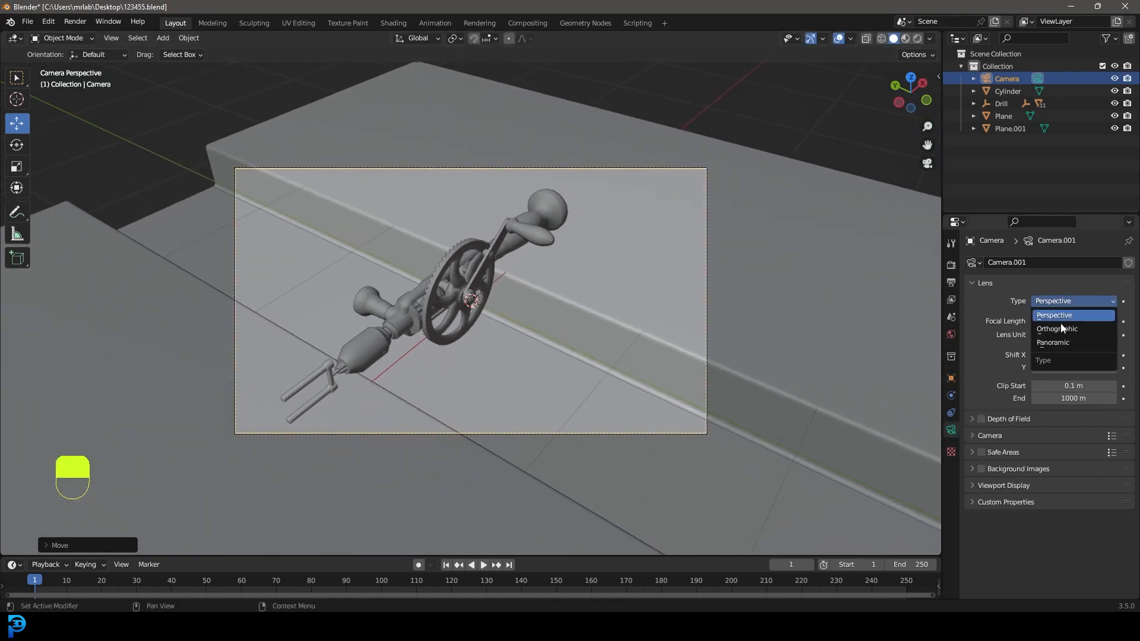
{"action": "left_click", "coordinate": [1067, 326]}
{"action": "left_click_drag", "start_coordinate": [1075, 321], "coordinate": [1019, 322]}
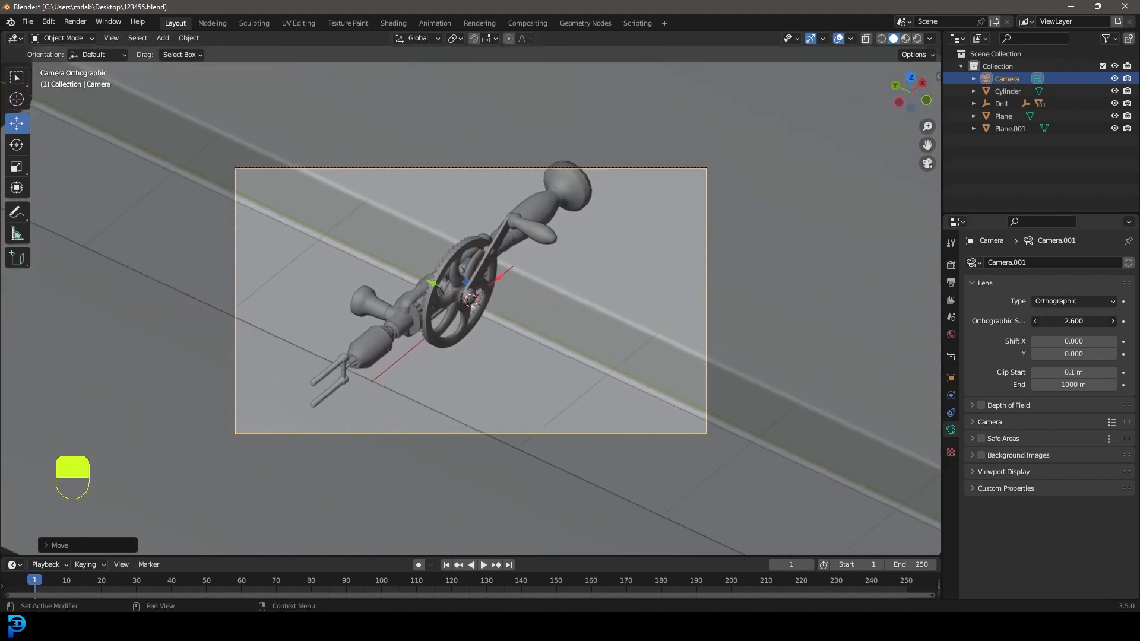
Step: Tighten the camera's orthographic scale to 2 and move the camera so the drill sits toward the frame's upper right
{"action": "key", "text": "g"}
{"action": "left_click", "coordinate": [642, 305]}
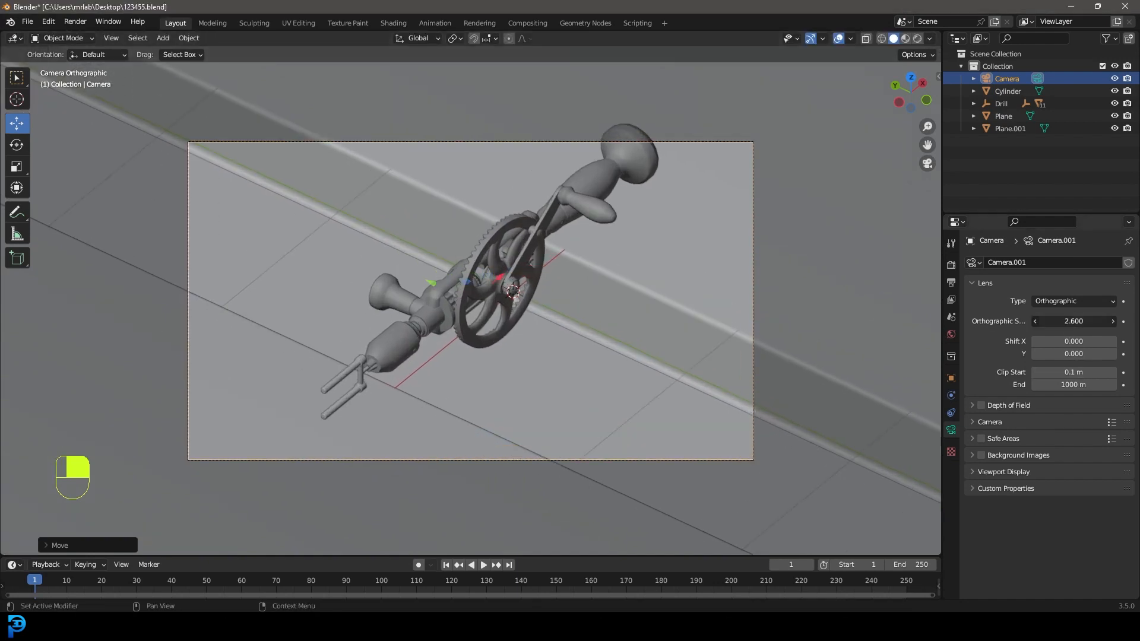
{"action": "left_click_drag", "start_coordinate": [1019, 322], "coordinate": [1001, 321]}
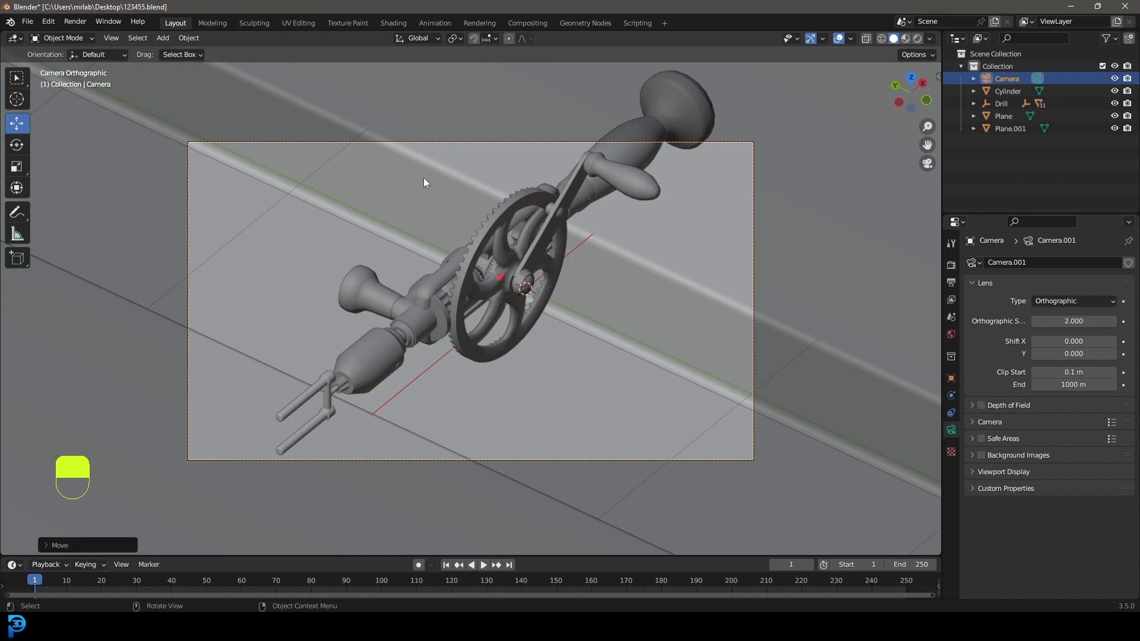
{"action": "key", "text": "g"}
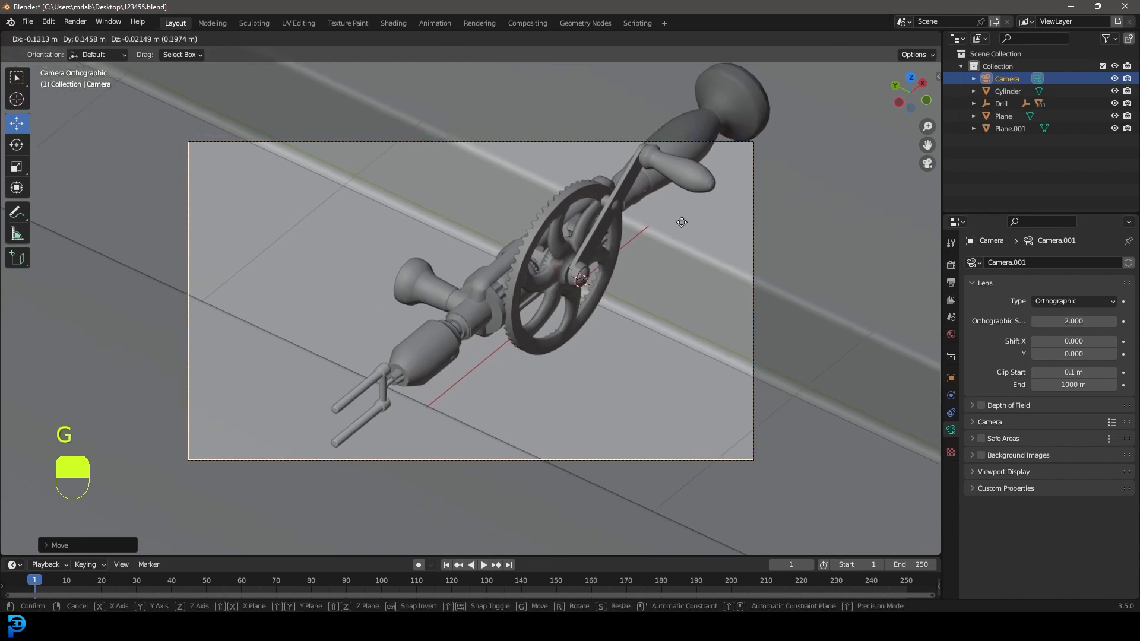
{"action": "left_click", "coordinate": [676, 228]}
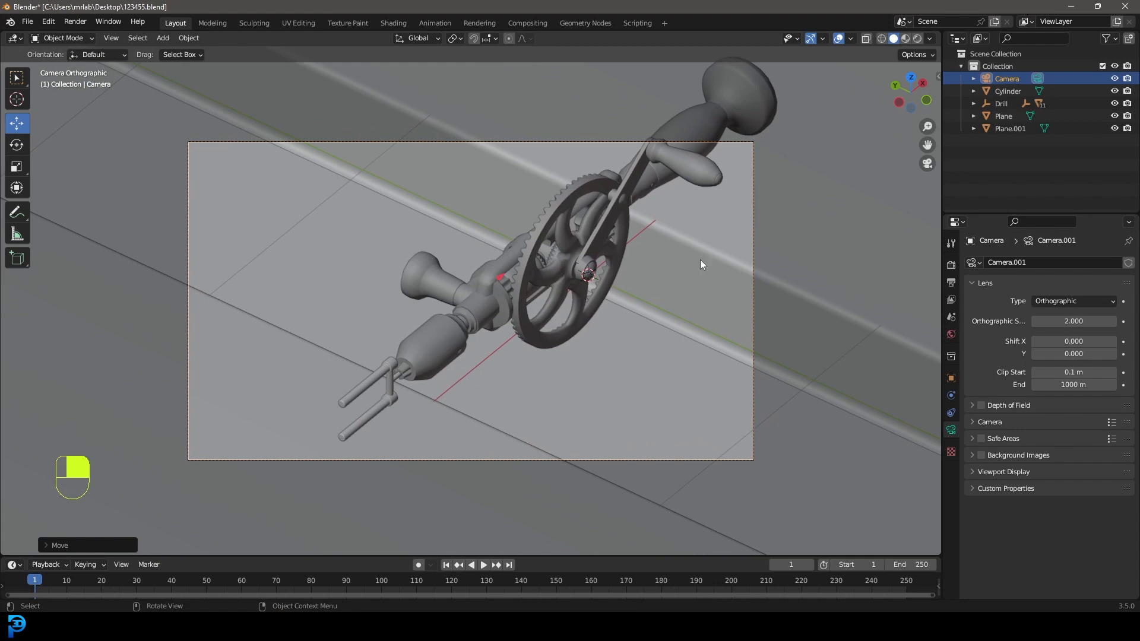
{"action": "scroll", "coordinate": [646, 302], "scroll_direction": "down", "scroll_amount": 2}
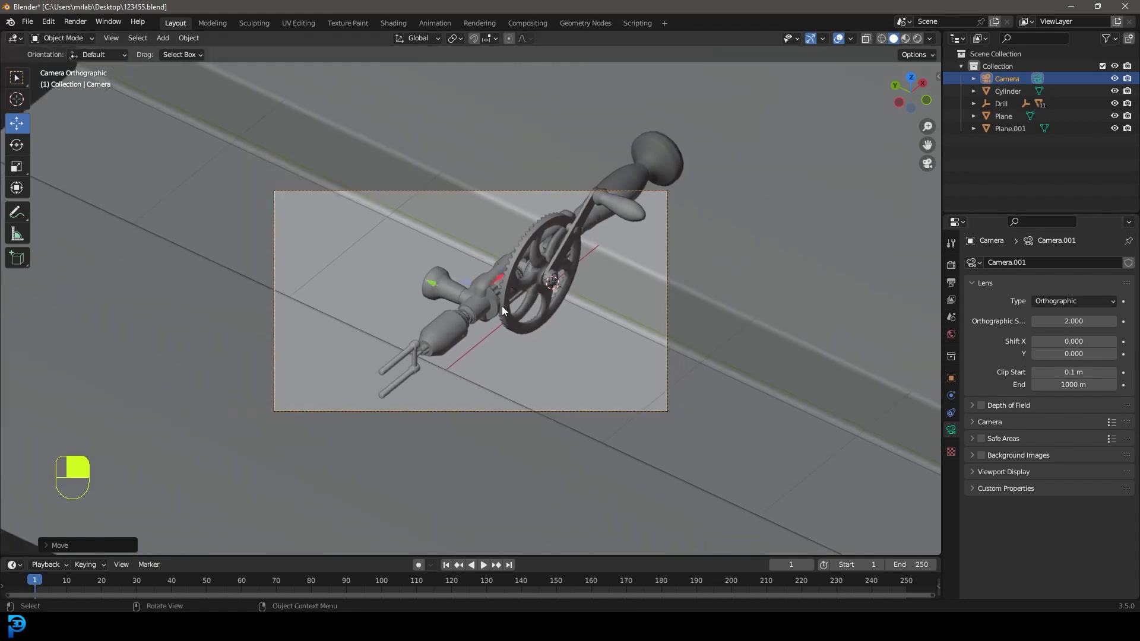
Step: Save the Blender file
{"action": "middle_click_drag", "start_coordinate": [419, 290], "coordinate": [478, 304]}
{"action": "key", "text": "ctrl+s"}
{"action": "key", "text": "ctrl+s"}
{"action": "key", "text": "ctrl+s"}
{"action": "key", "text": "ctrl+s"}
{"action": "key", "text": "ctrl+s"}
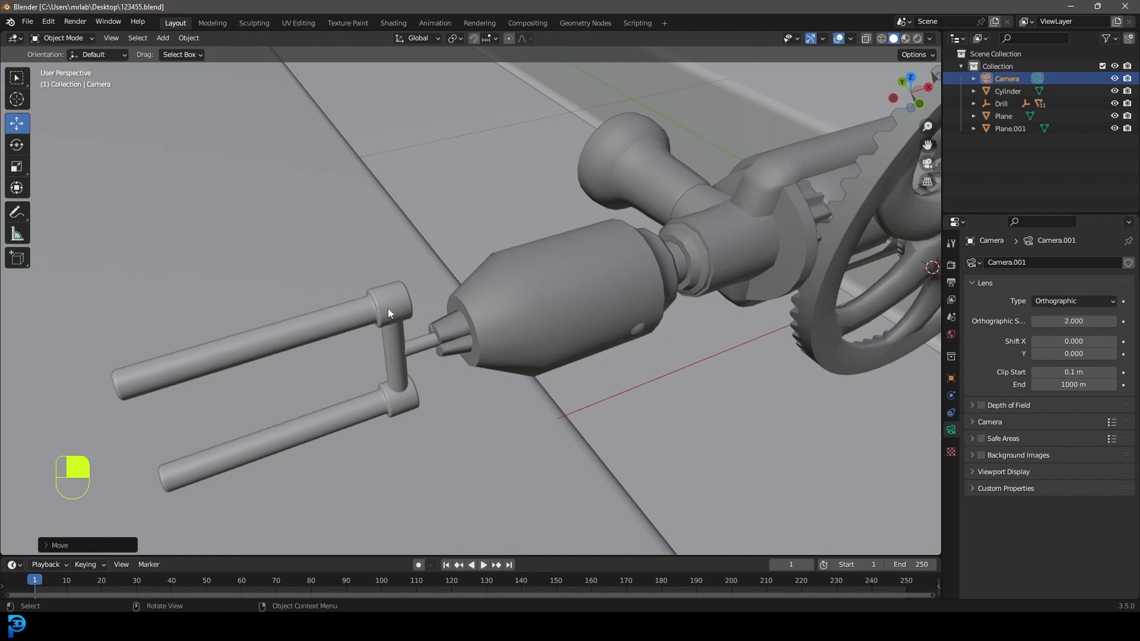
Step: Parent the two-pronged fork to the drill's chuck as an object parent
{"action": "left_click", "coordinate": [386, 315]}
{"action": "key", "text": "shift"}
{"action": "left_click", "coordinate": [576, 287], "text": "shift"}
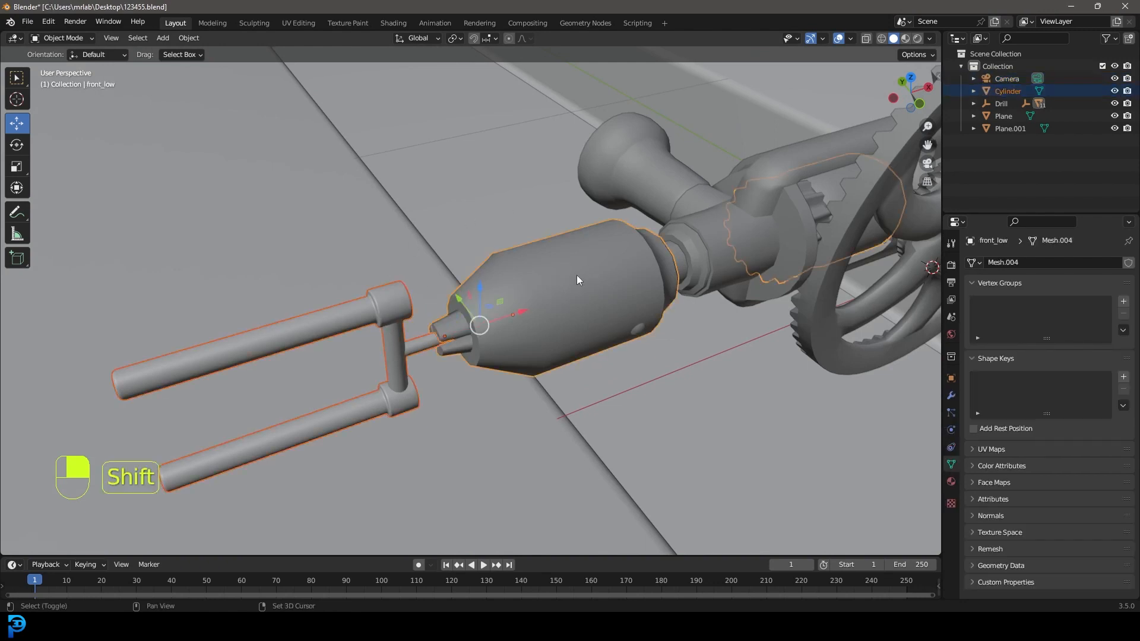
{"action": "key", "text": "ctrl"}
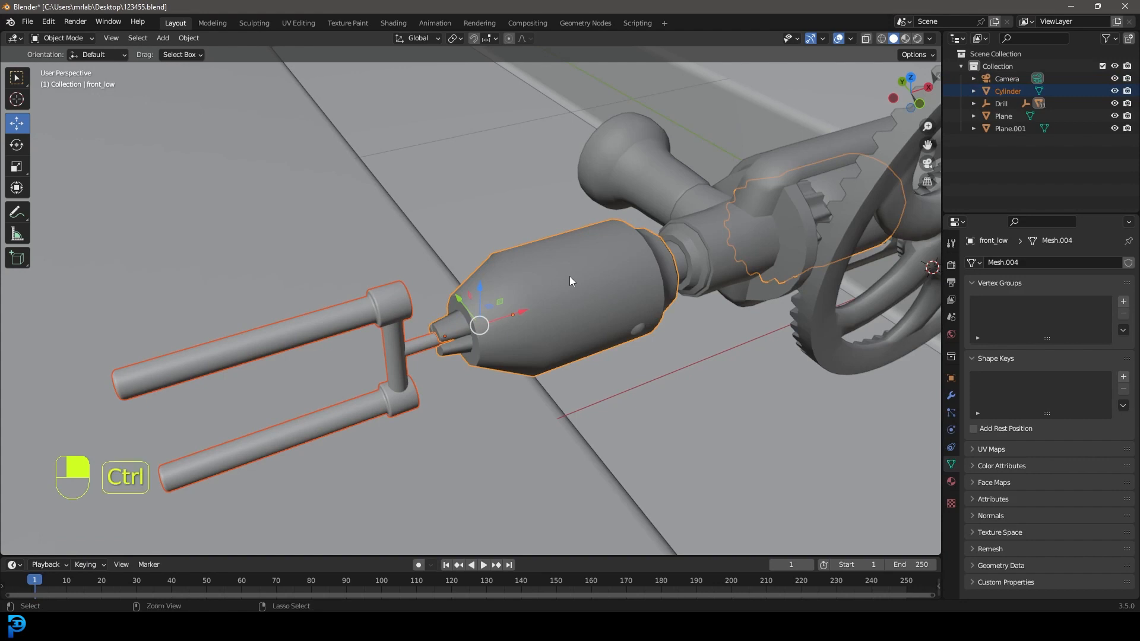
{"action": "key", "text": "ctrl+p"}
{"action": "left_click", "coordinate": [528, 291]}
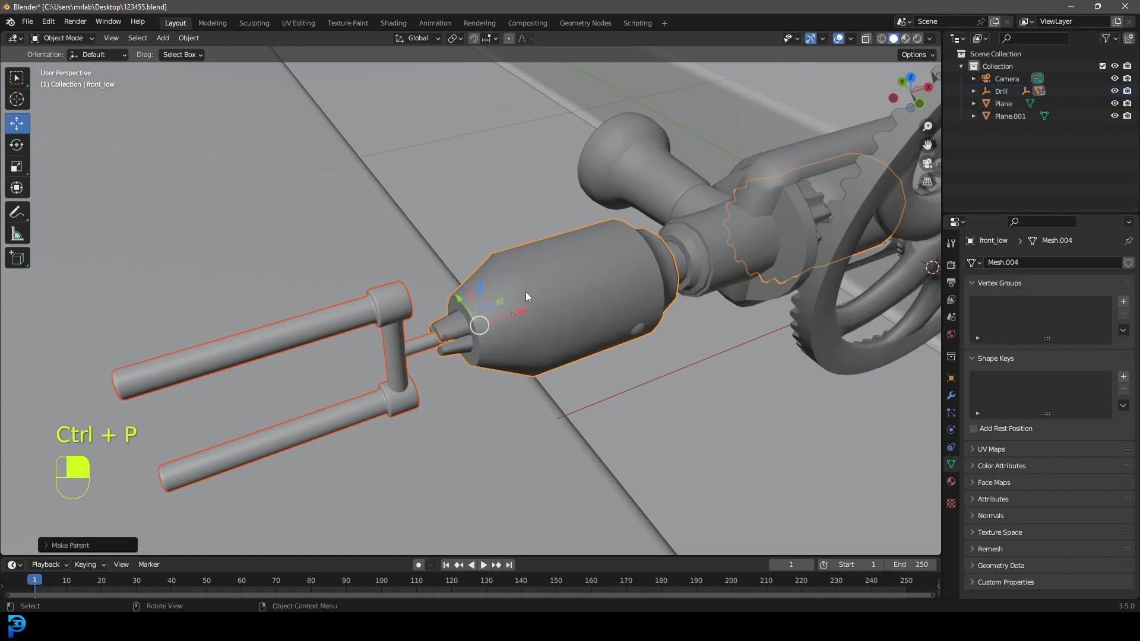
Step: Select only the drill's chuck and test-move it to check that the fork follows, cancelling the move
{"action": "left_click", "coordinate": [513, 315]}
{"action": "scroll", "coordinate": [518, 321], "scroll_direction": "down", "scroll_amount": 5}
{"action": "key", "text": "g"}
{"action": "right_click", "coordinate": [384, 320]}
Step: Enlarge the timeline and insert a rotation keyframe for the drill's chuck at frame 1
{"action": "middle_click_drag", "start_coordinate": [631, 256], "coordinate": [366, 344], "text": "shift"}
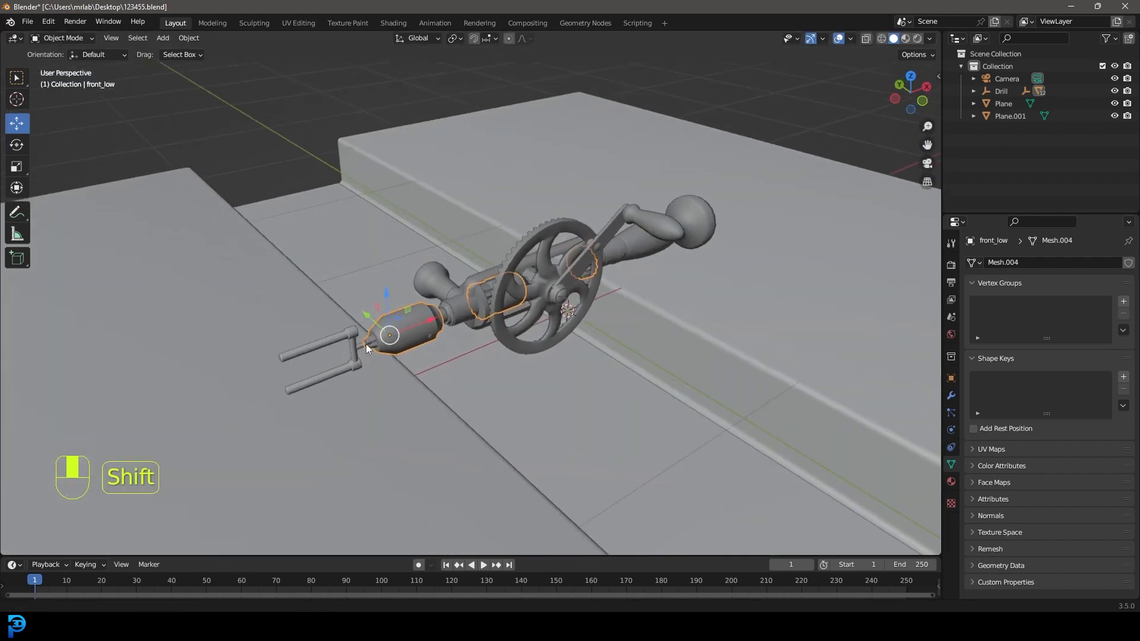
{"action": "scroll", "coordinate": [333, 343], "scroll_direction": "up", "scroll_amount": 4}
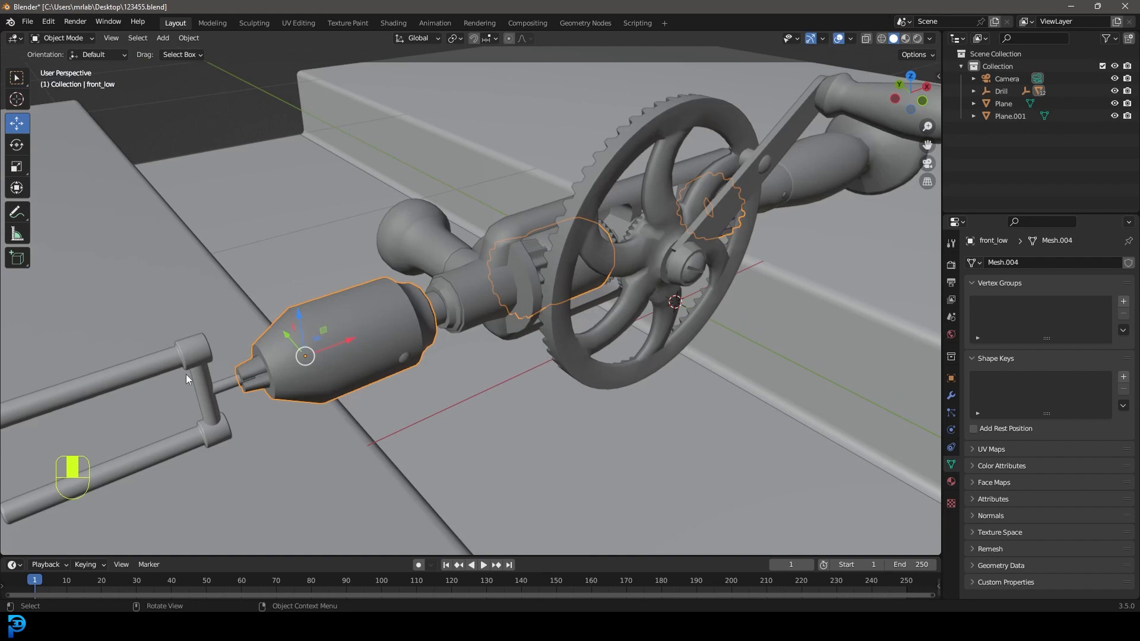
{"action": "left_click_drag", "start_coordinate": [200, 558], "coordinate": [200, 502]}
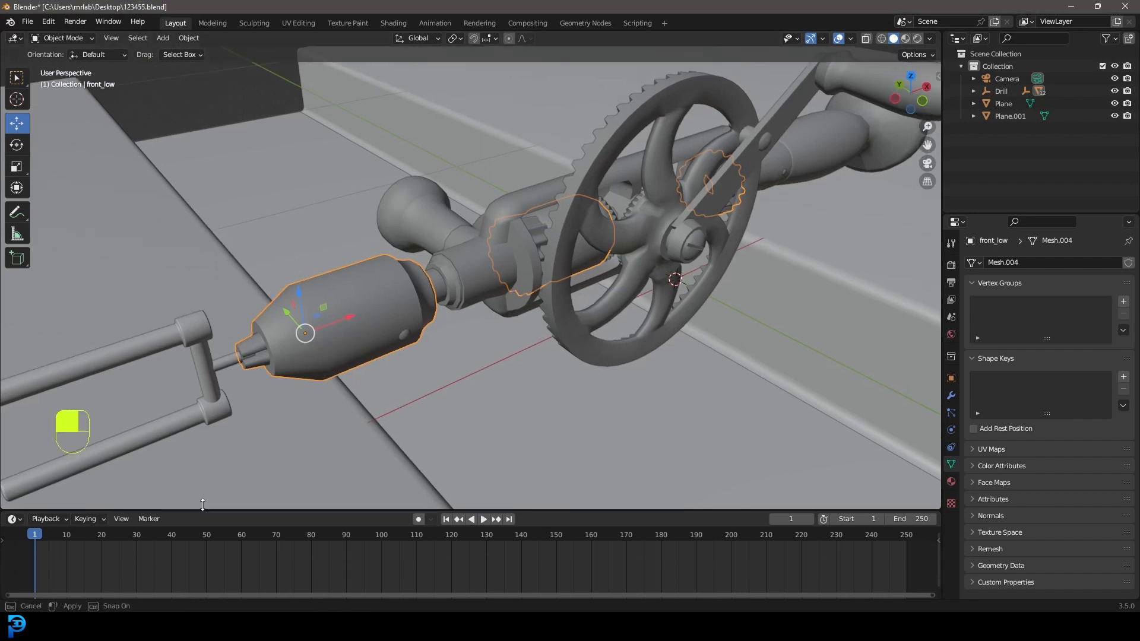
{"action": "key", "text": "space"}
{"action": "left_click_drag", "start_coordinate": [39, 528], "coordinate": [35, 527]}
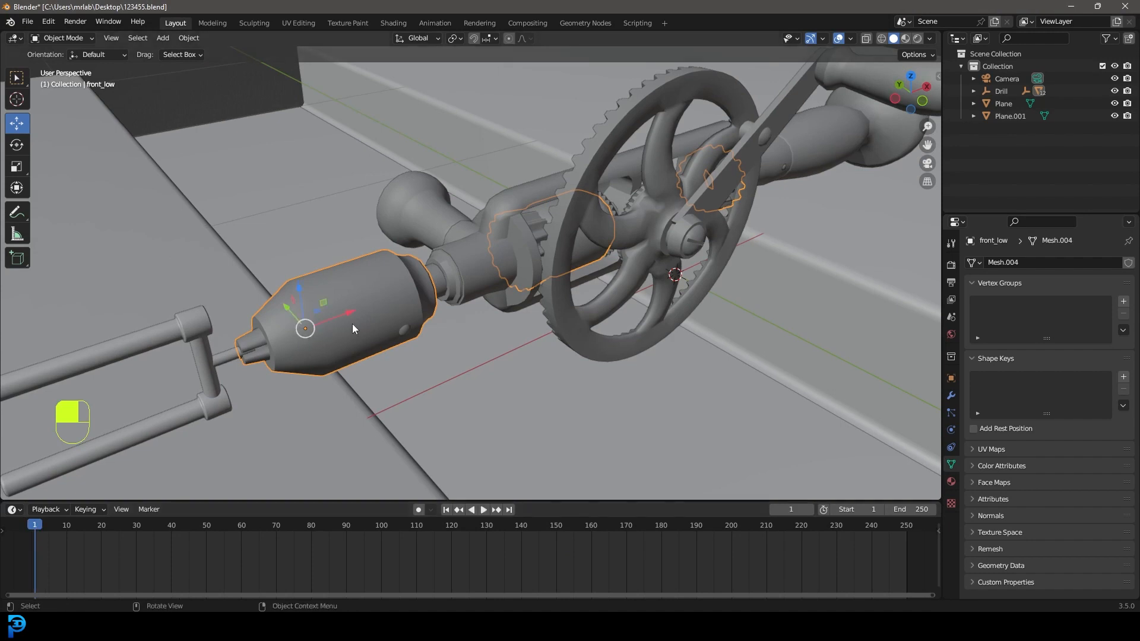
{"action": "key", "text": "i"}
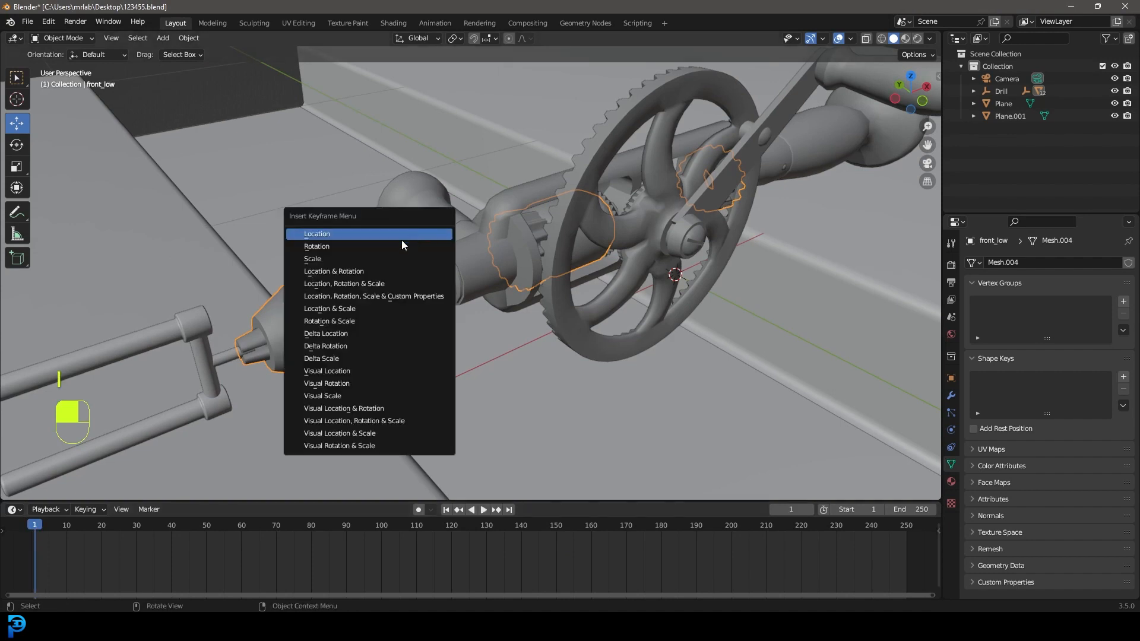
{"action": "left_click", "coordinate": [334, 247]}
Step: At frame 120, set the chuck's X rotation to 1980° and keyframe its rotation
{"action": "left_click_drag", "start_coordinate": [27, 525], "coordinate": [452, 575]}
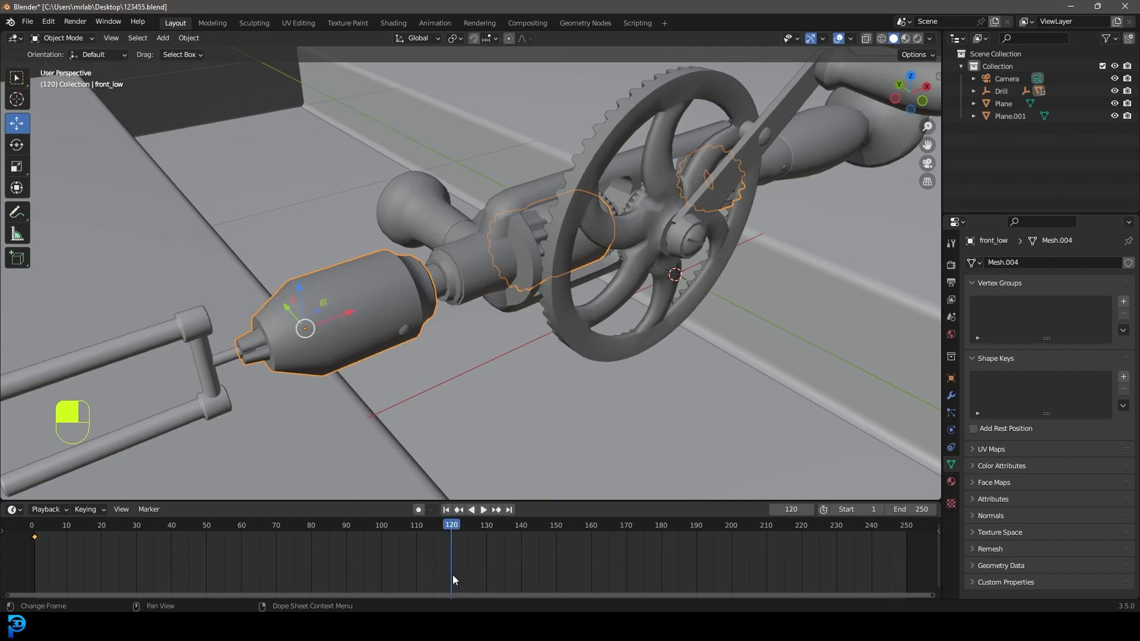
{"action": "middle_click_drag", "start_coordinate": [896, 196], "coordinate": [871, 233]}
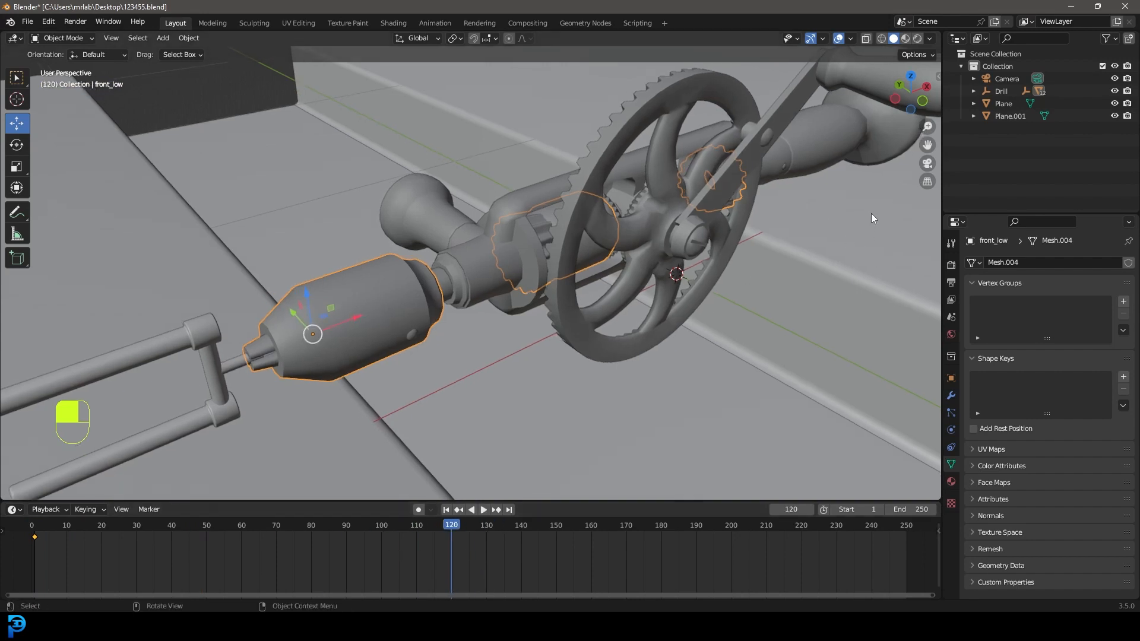
{"action": "key", "text": "n"}
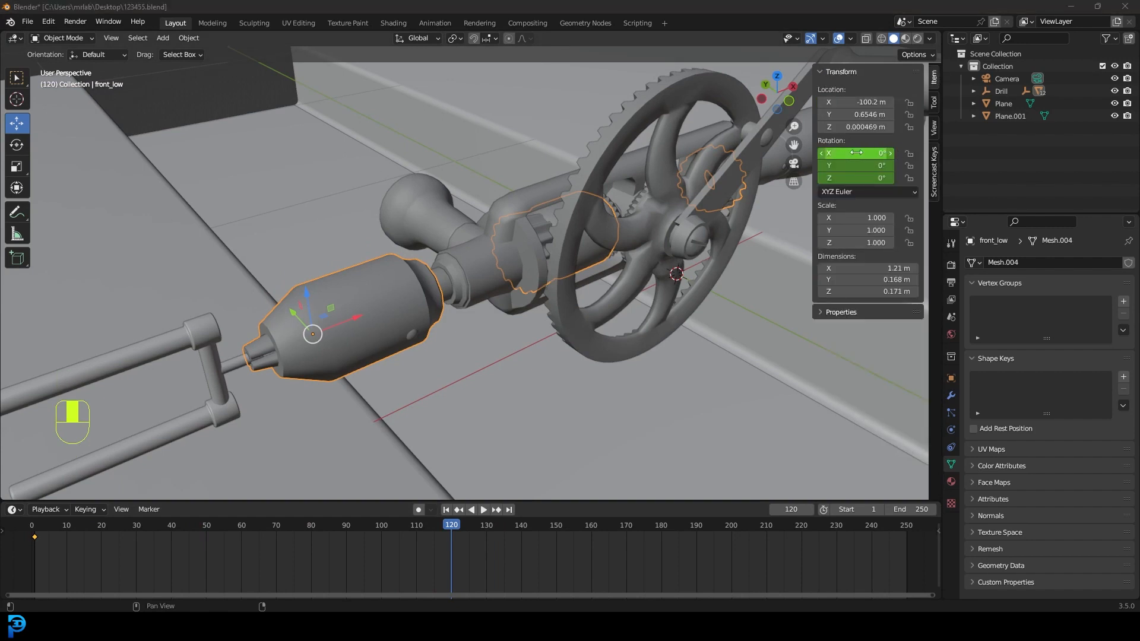
{"action": "left_click", "coordinate": [857, 153]}
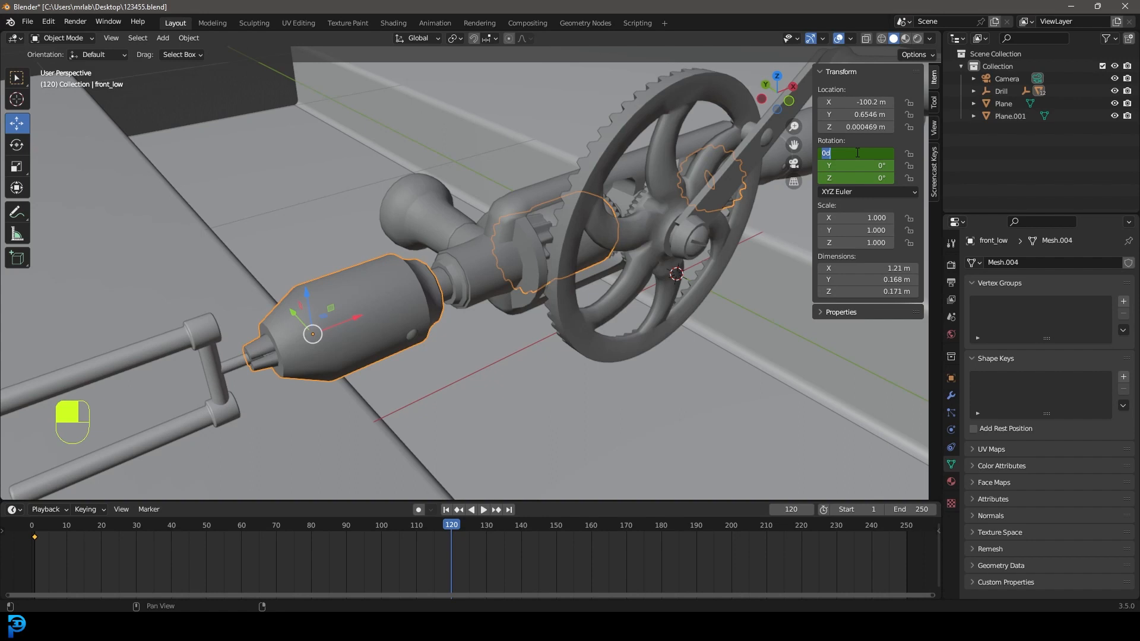
{"action": "type", "text": "1980"}
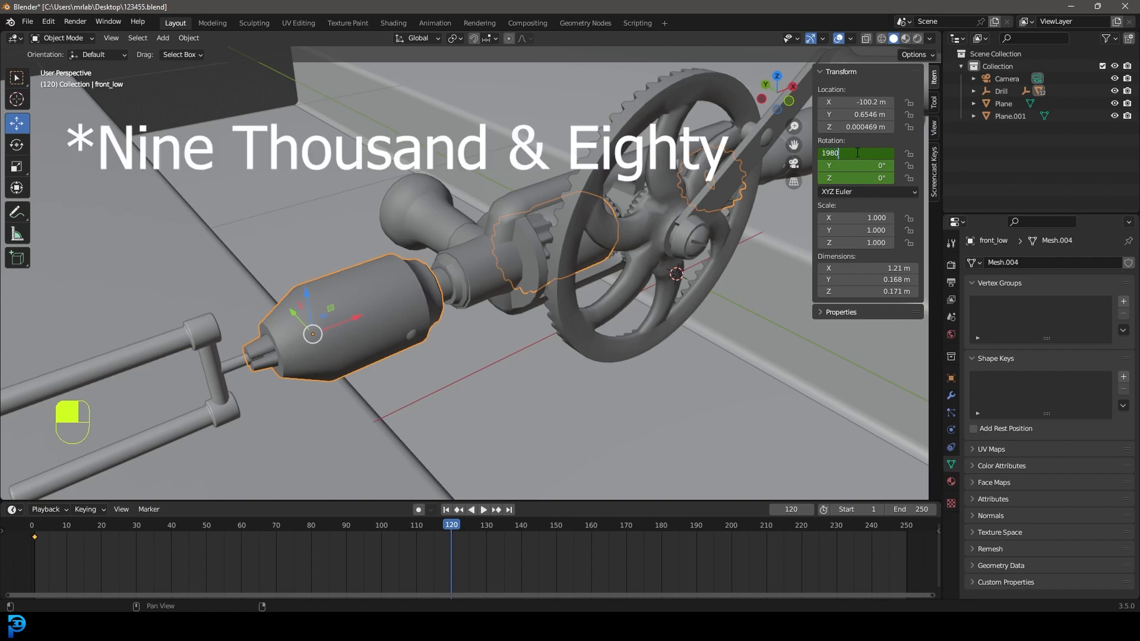
{"action": "key", "text": "Return"}
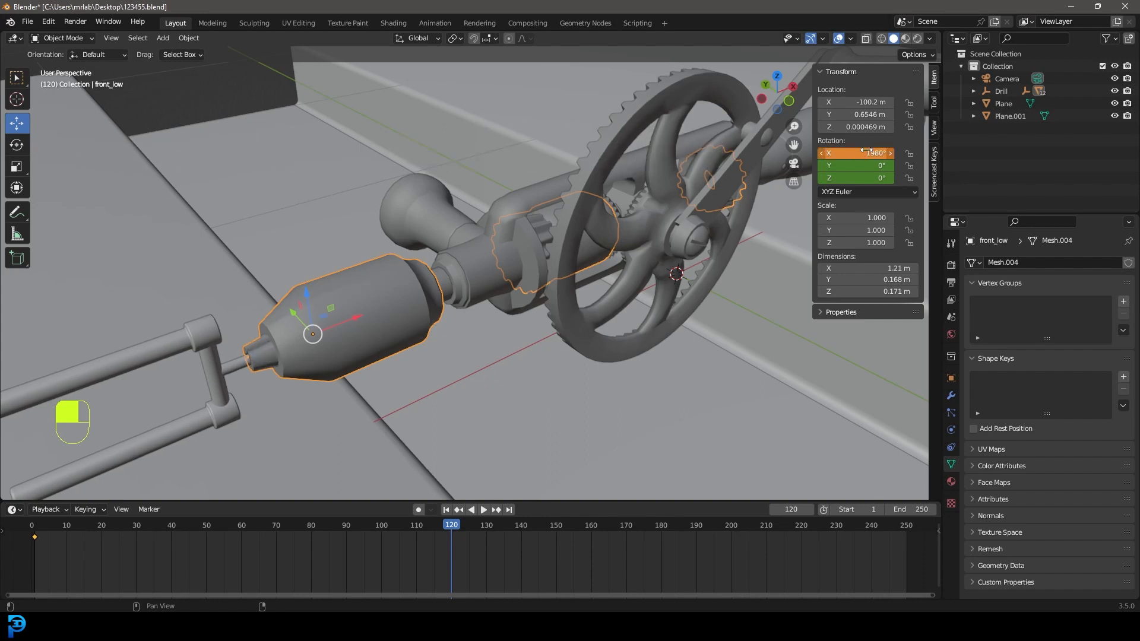
{"action": "key", "text": "i"}
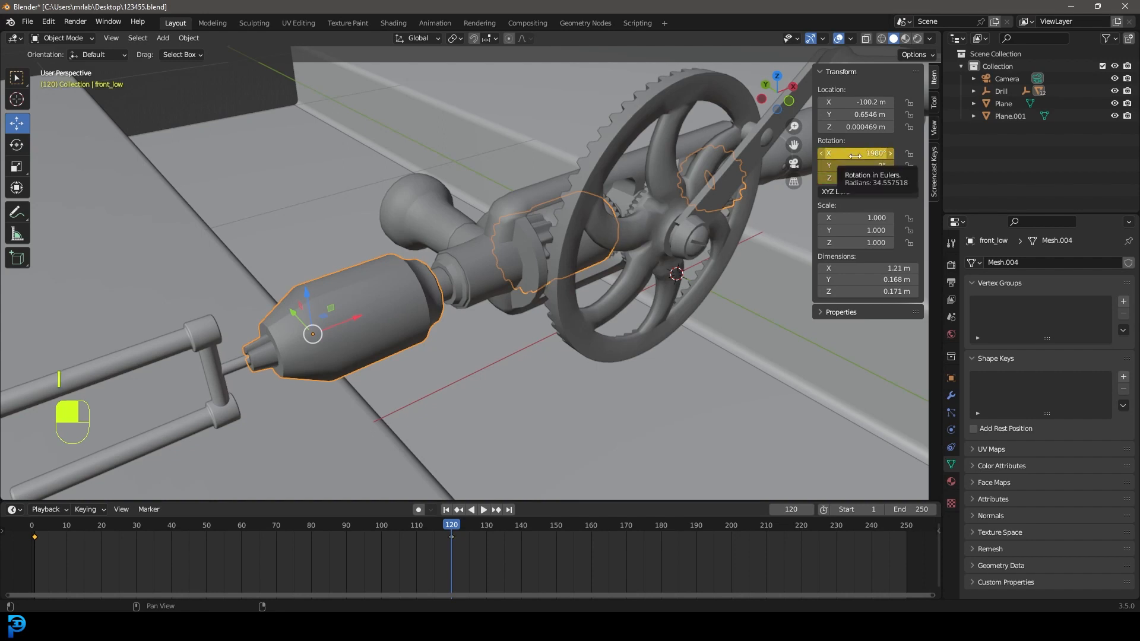
Step: Play the animation from frame 1 to check the spinning chuck and fork
{"action": "left_click_drag", "start_coordinate": [450, 524], "coordinate": [36, 569]}
{"action": "key", "text": "space"}
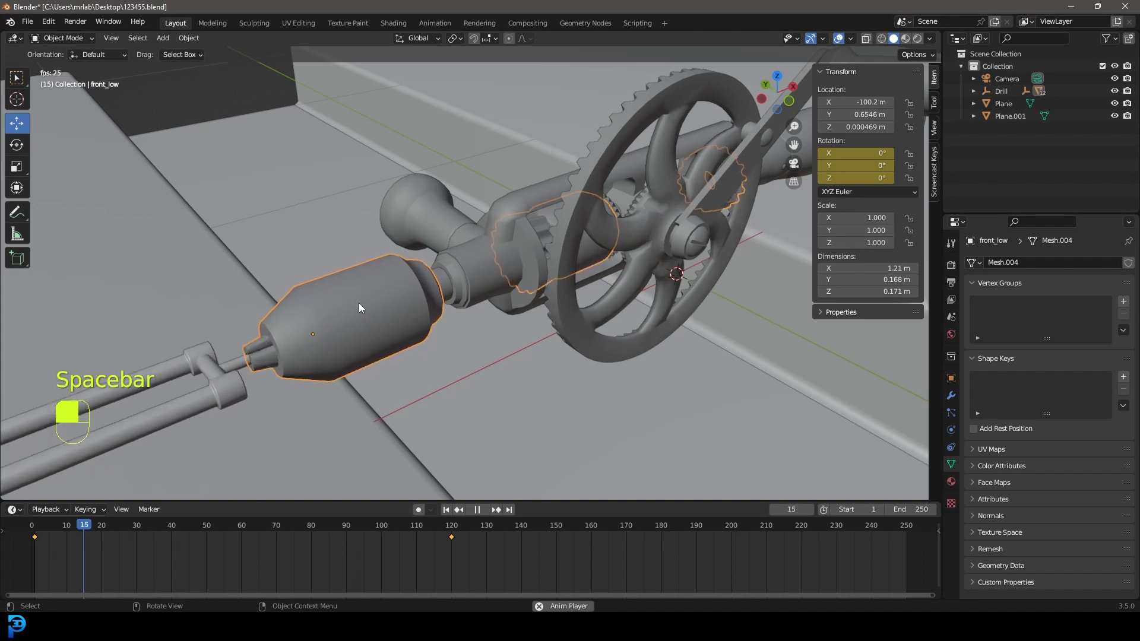
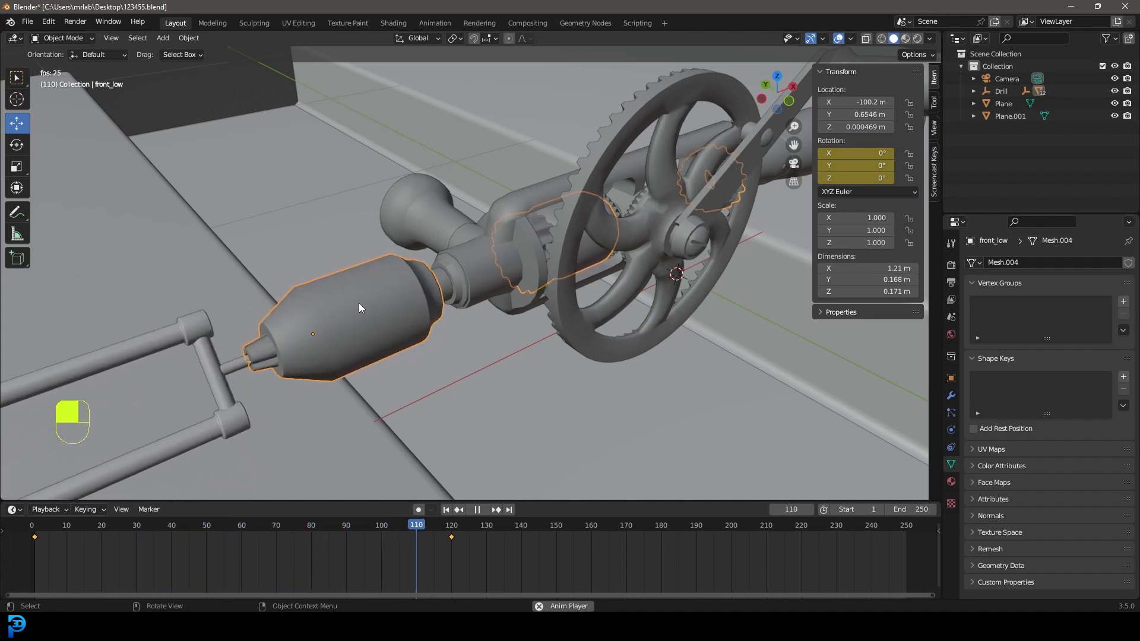
{"action": "scroll", "coordinate": [499, 223], "scroll_direction": "down", "scroll_amount": 3}
{"action": "key", "text": "space"}
Step: Select the large gear with the crank handle and insert a rotation keyframe for it at frame 1
{"action": "left_click", "coordinate": [568, 184]}
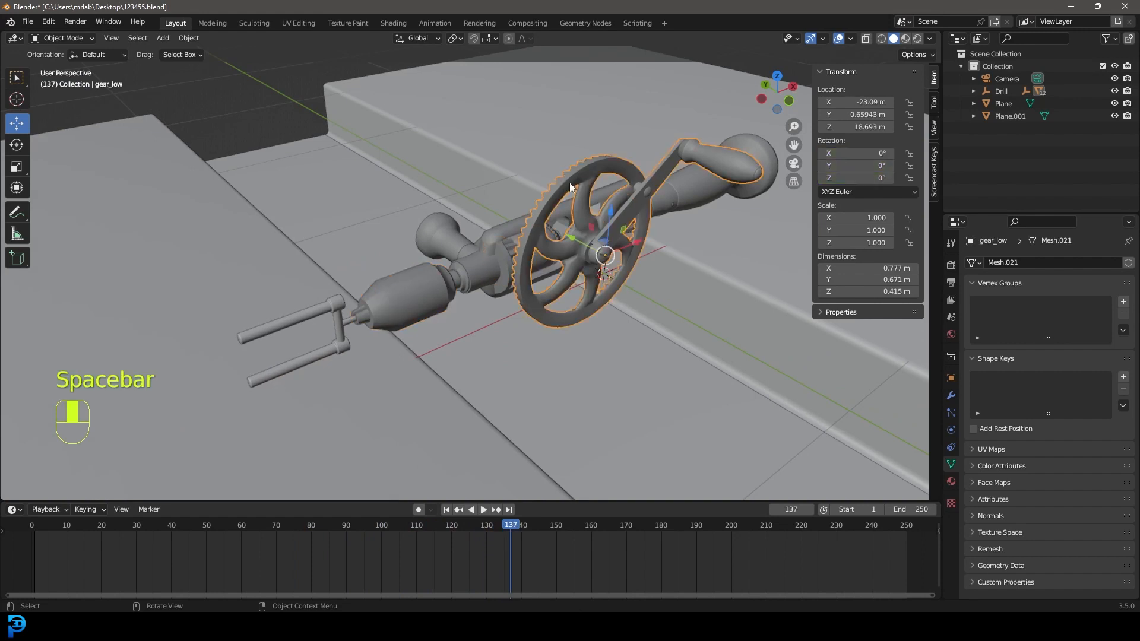
{"action": "key", "text": "space"}
{"action": "left_click", "coordinate": [36, 592]}
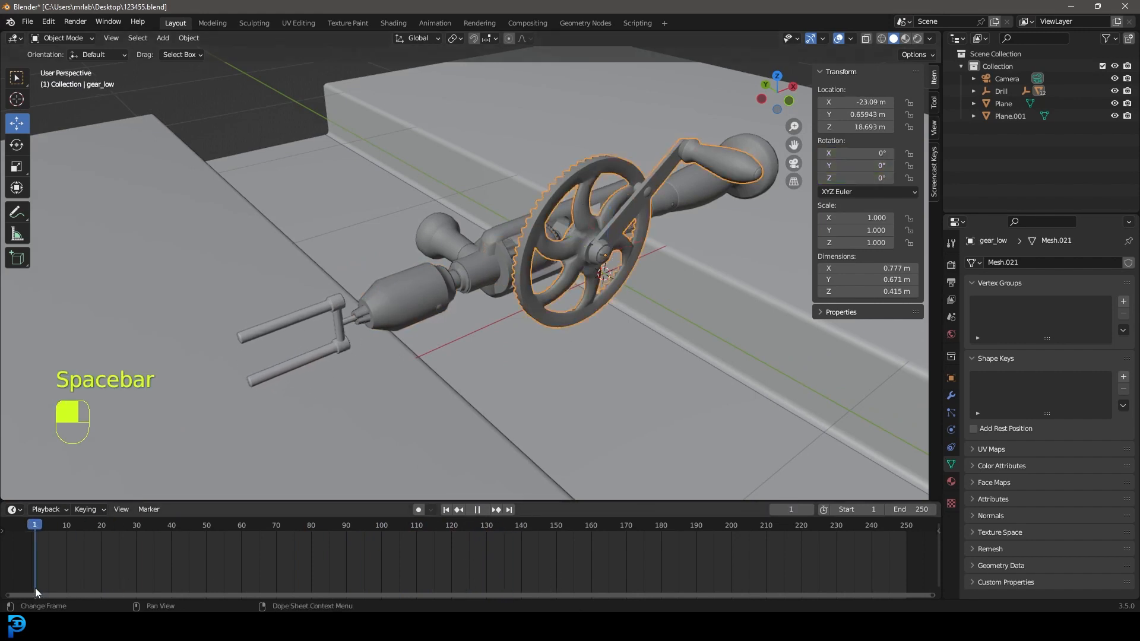
{"action": "key", "text": "space"}
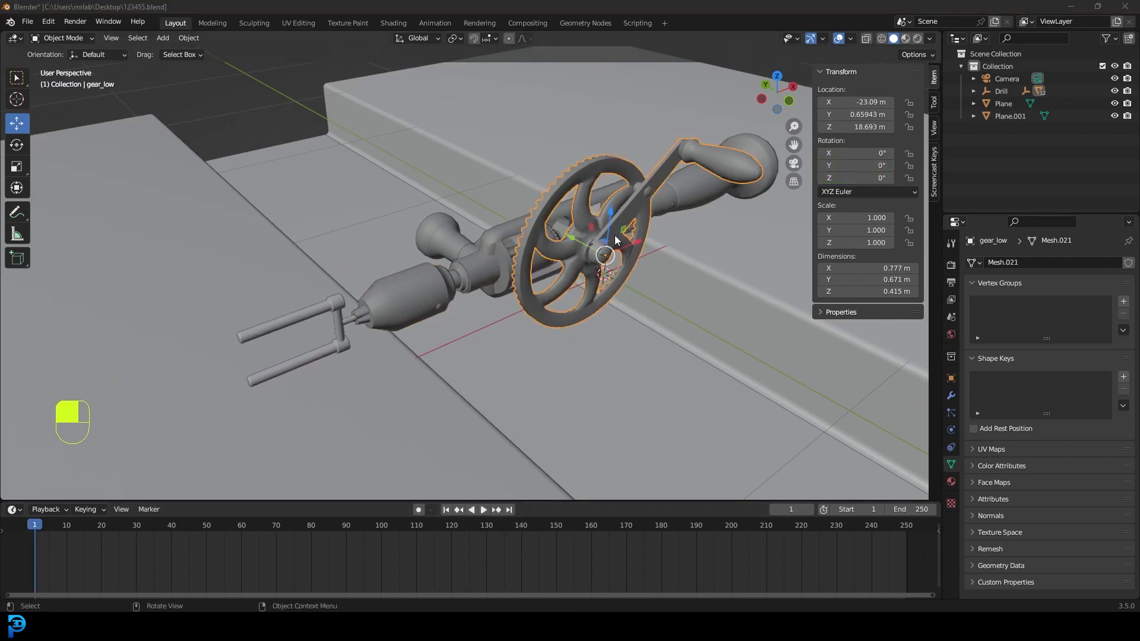
{"action": "key", "text": "i"}
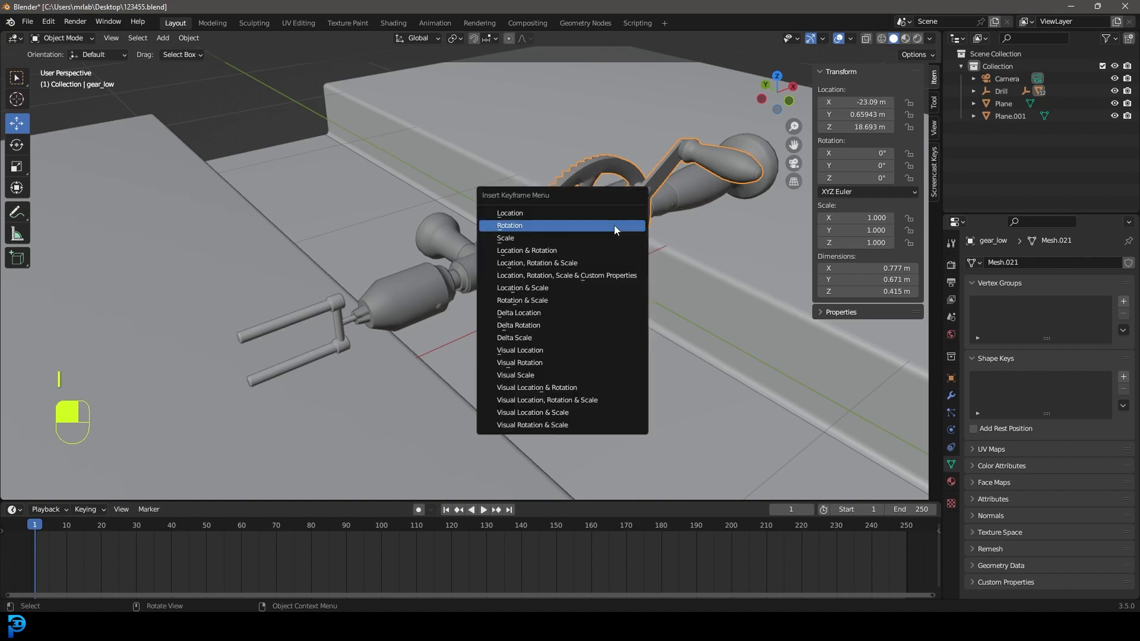
{"action": "left_click", "coordinate": [530, 224]}
Step: At frame 120, set the large gear's Z rotation to 360° and keyframe its rotation
{"action": "key", "text": "space"}
{"action": "left_click_drag", "start_coordinate": [319, 540], "coordinate": [451, 554]}
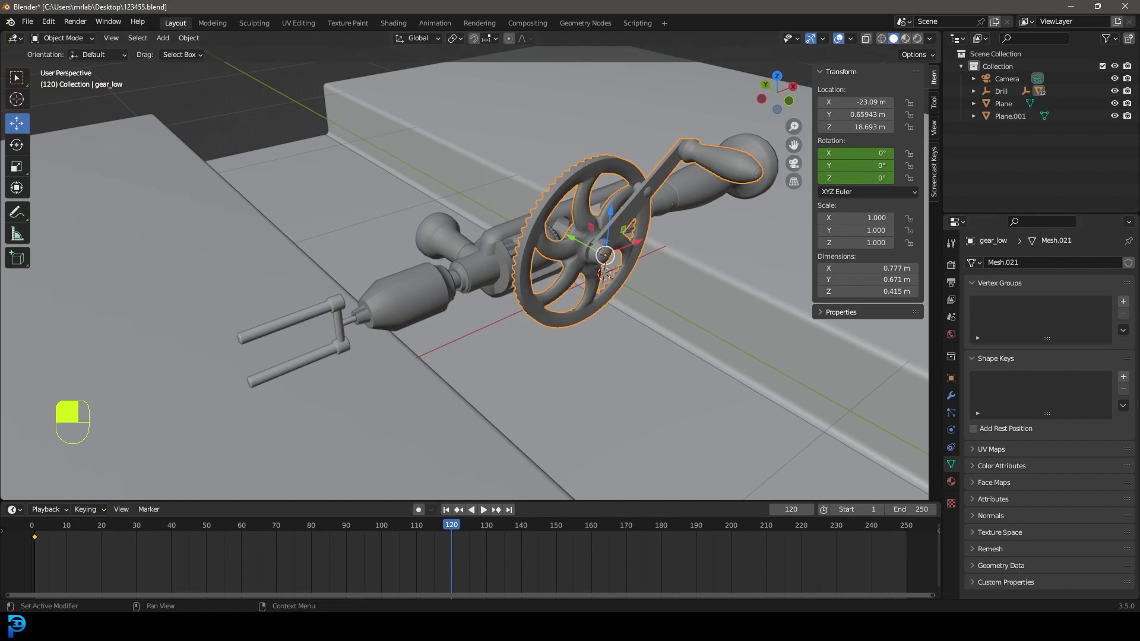
{"action": "left_click", "coordinate": [853, 178]}
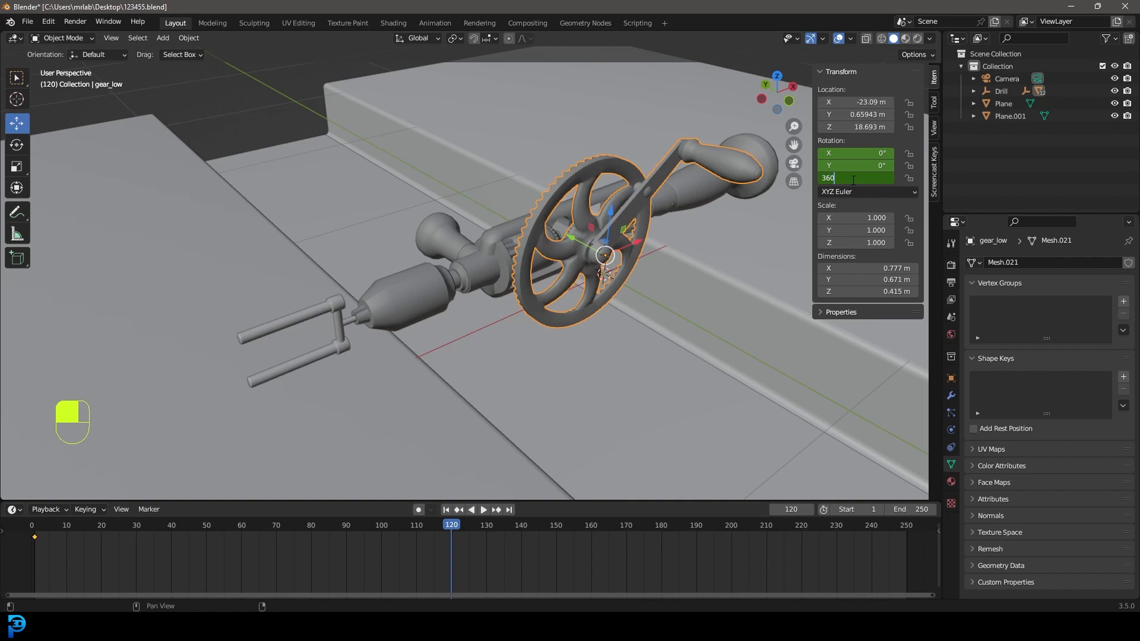
{"action": "key", "text": "Return"}
{"action": "key", "text": "i"}
Step: Play and scrub the animation to examine how the large gear turns together with the chuck
{"action": "left_click_drag", "start_coordinate": [453, 531], "coordinate": [34, 535]}
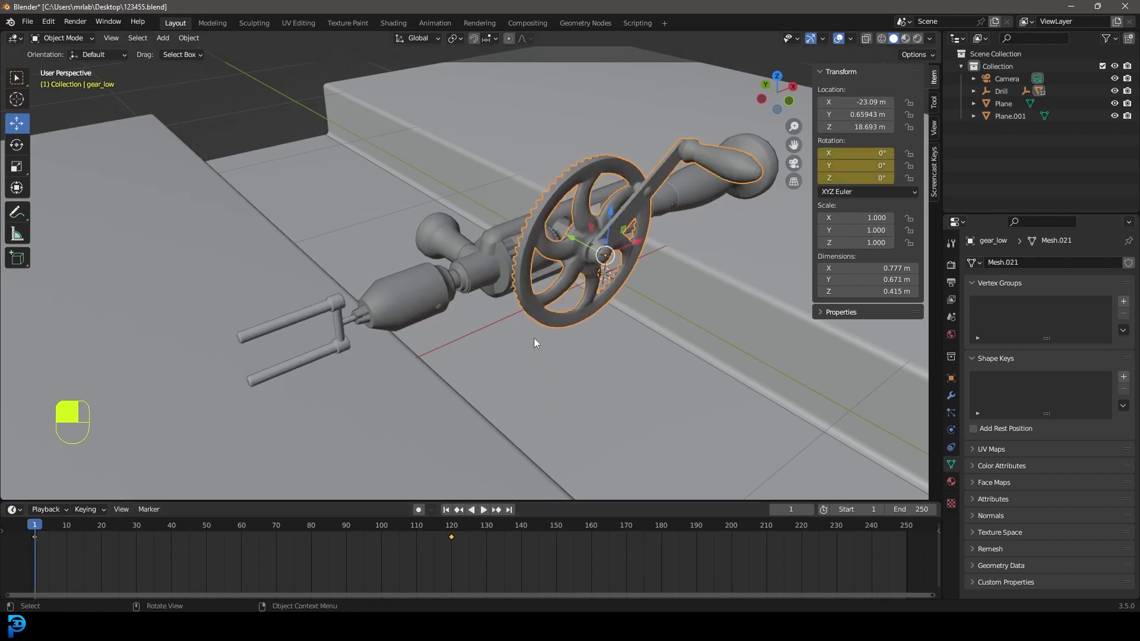
{"action": "key", "text": "space"}
{"action": "scroll", "coordinate": [620, 291], "scroll_direction": "up", "scroll_amount": 5}
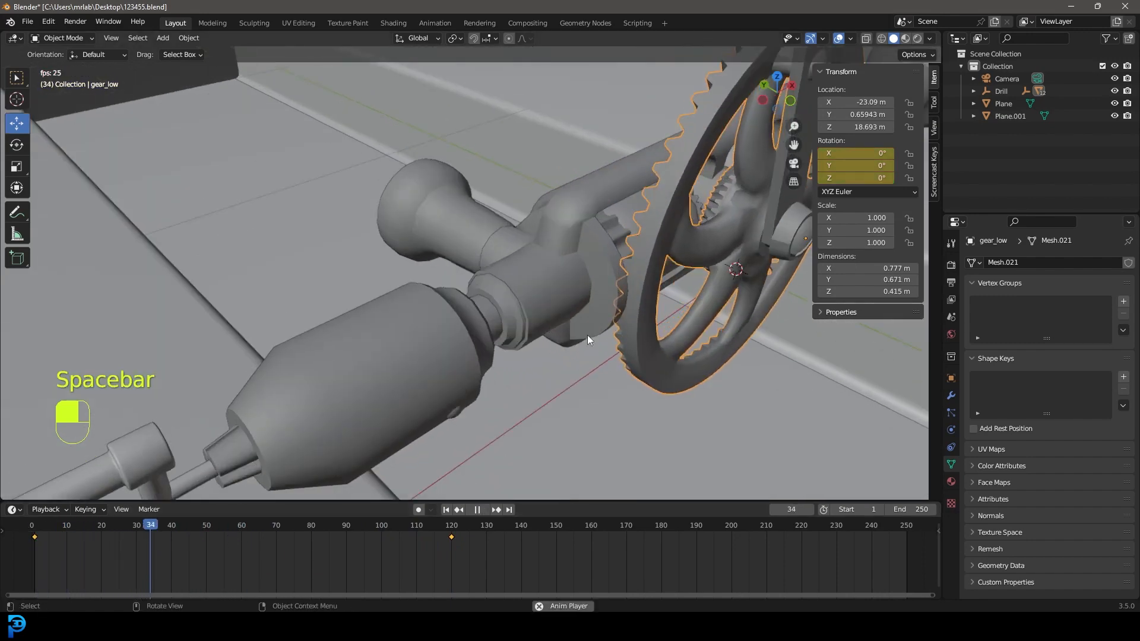
{"action": "scroll", "coordinate": [623, 246], "scroll_direction": "down", "scroll_amount": 5}
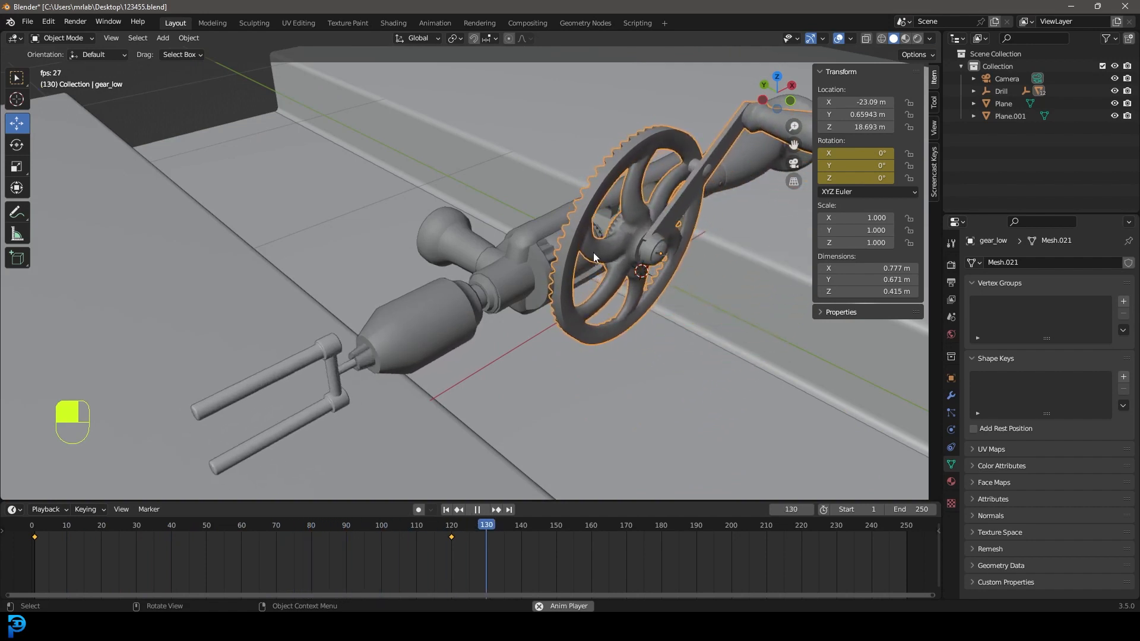
{"action": "key", "text": "space"}
{"action": "left_click_drag", "start_coordinate": [539, 517], "coordinate": [318, 528]}
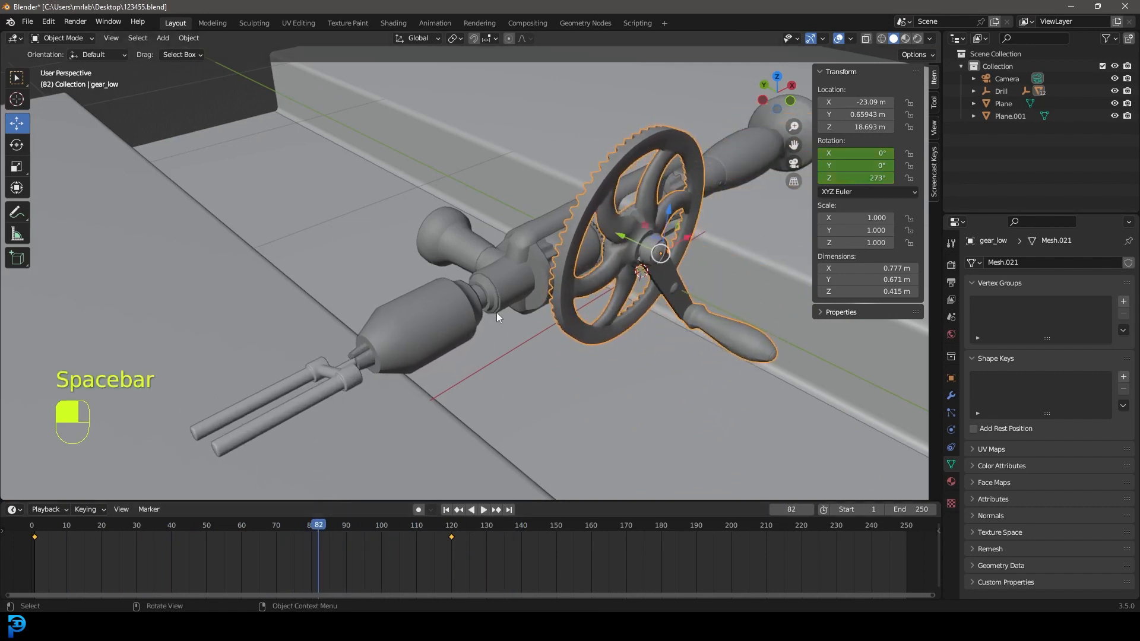
{"action": "scroll", "coordinate": [621, 251], "scroll_direction": "up", "scroll_amount": 5}
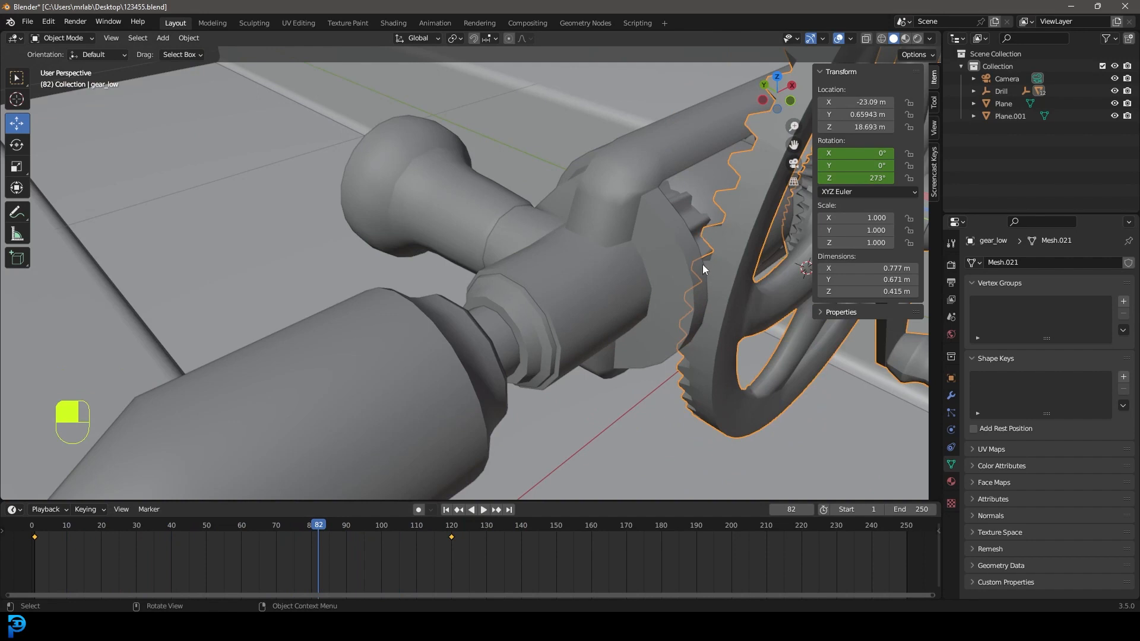
{"action": "middle_click_drag", "start_coordinate": [675, 344], "coordinate": [510, 423]}
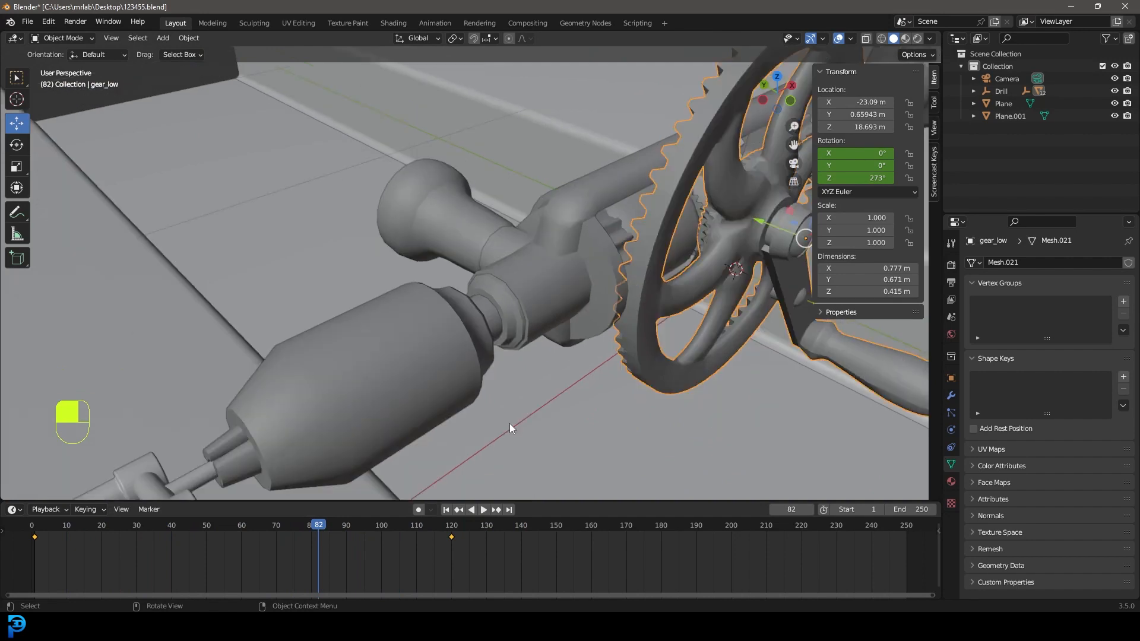
{"action": "scroll", "coordinate": [486, 267], "scroll_direction": "down", "scroll_amount": 6}
{"action": "left_click_drag", "start_coordinate": [318, 526], "coordinate": [258, 520]}
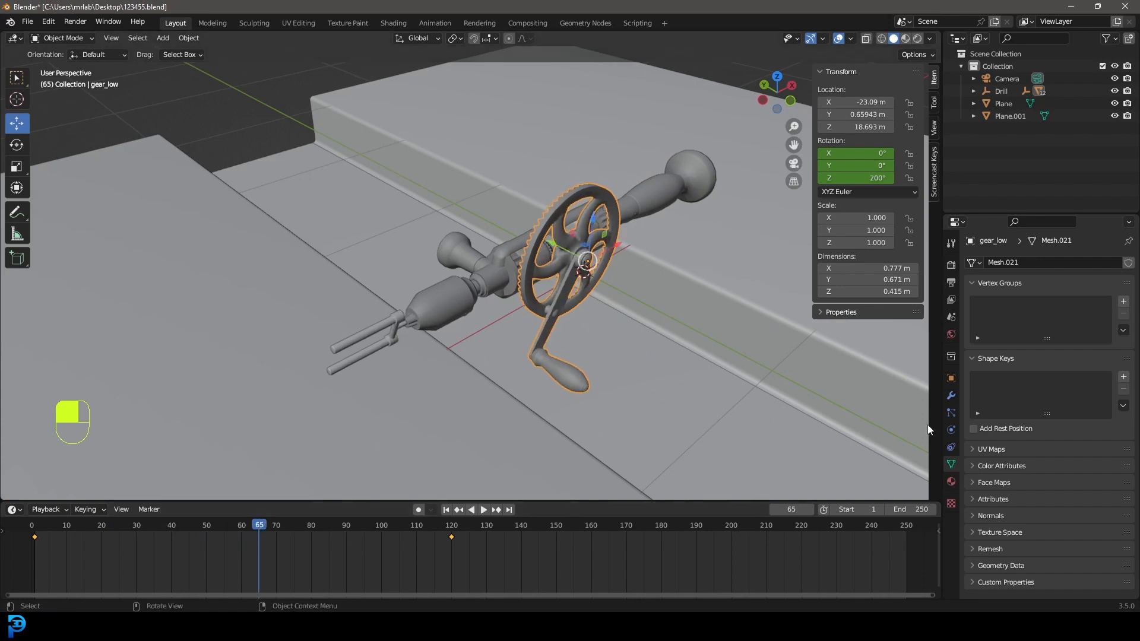
Step: Set the animation's end frame to 160 and fit the timeline view around the shortened range
{"action": "left_click", "coordinate": [915, 509]}
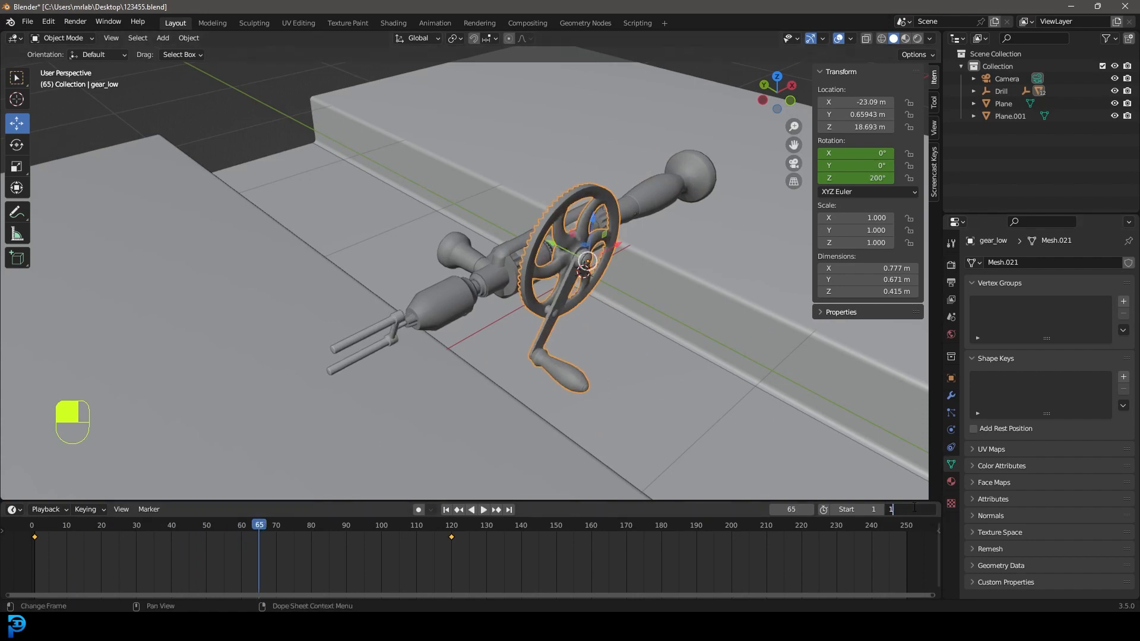
{"action": "type", "text": "160"}
{"action": "key", "text": "Return"}
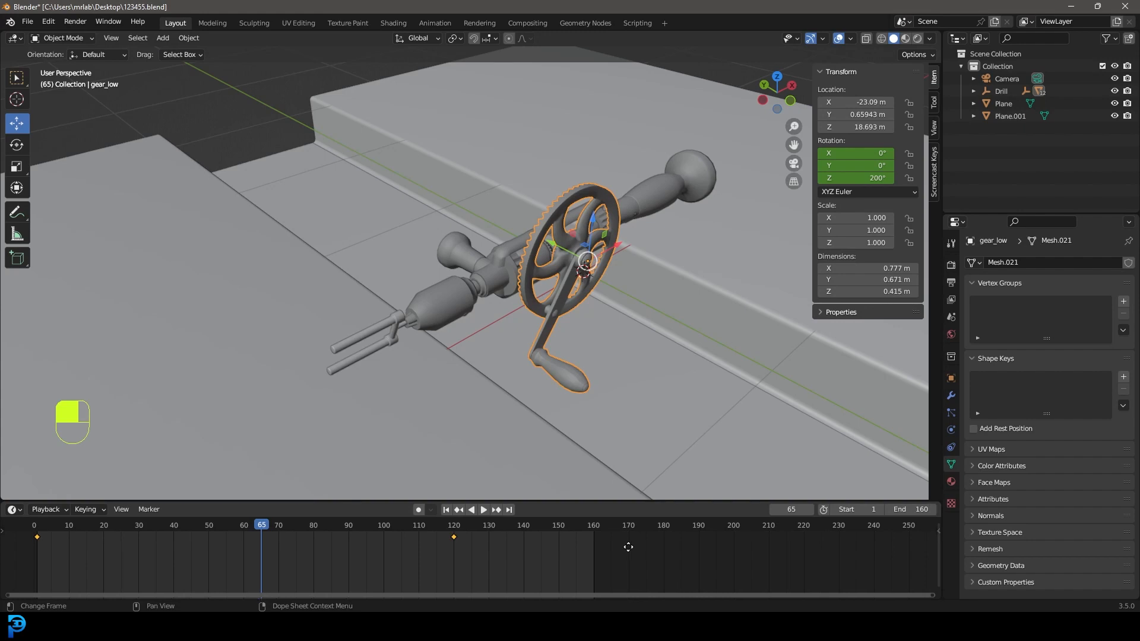
{"action": "middle_click_drag", "start_coordinate": [623, 547], "coordinate": [726, 535]}
{"action": "scroll", "coordinate": [644, 548], "scroll_direction": "up", "scroll_amount": 2}
{"action": "middle_click_drag", "start_coordinate": [591, 557], "coordinate": [644, 557]}
{"action": "scroll", "coordinate": [535, 288], "scroll_direction": "up", "scroll_amount": 1}
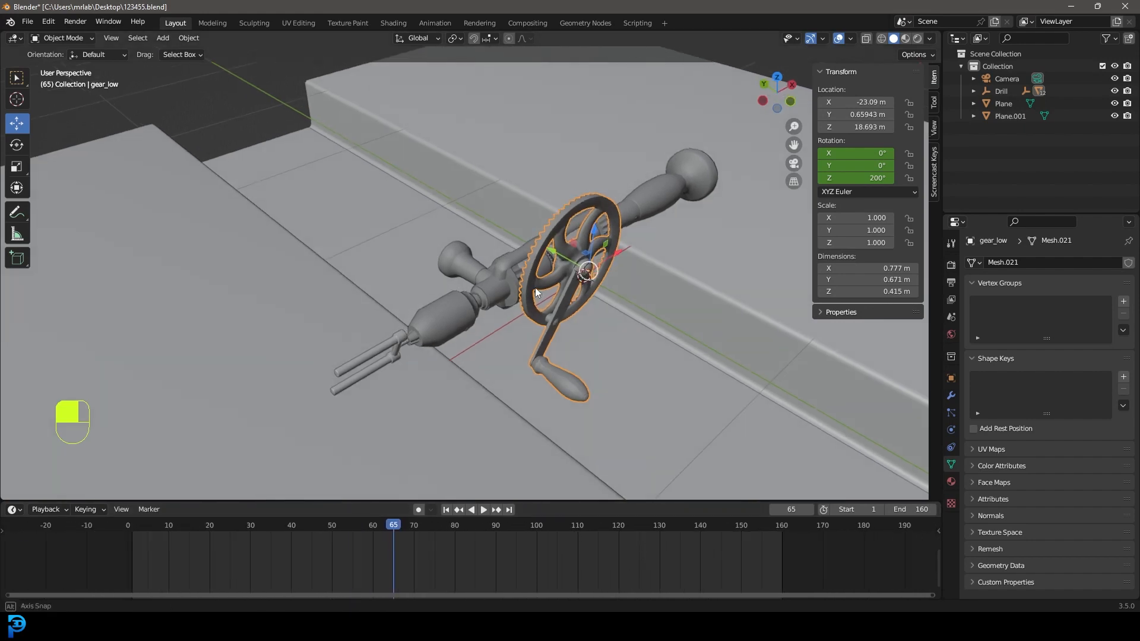
Step: Save the project file and hide the viewport sidebar
{"action": "key", "text": "ctrl+s"}
{"action": "key", "text": "ctrl+s"}
{"action": "key", "text": "ctrl+s"}
{"action": "key", "text": "n"}
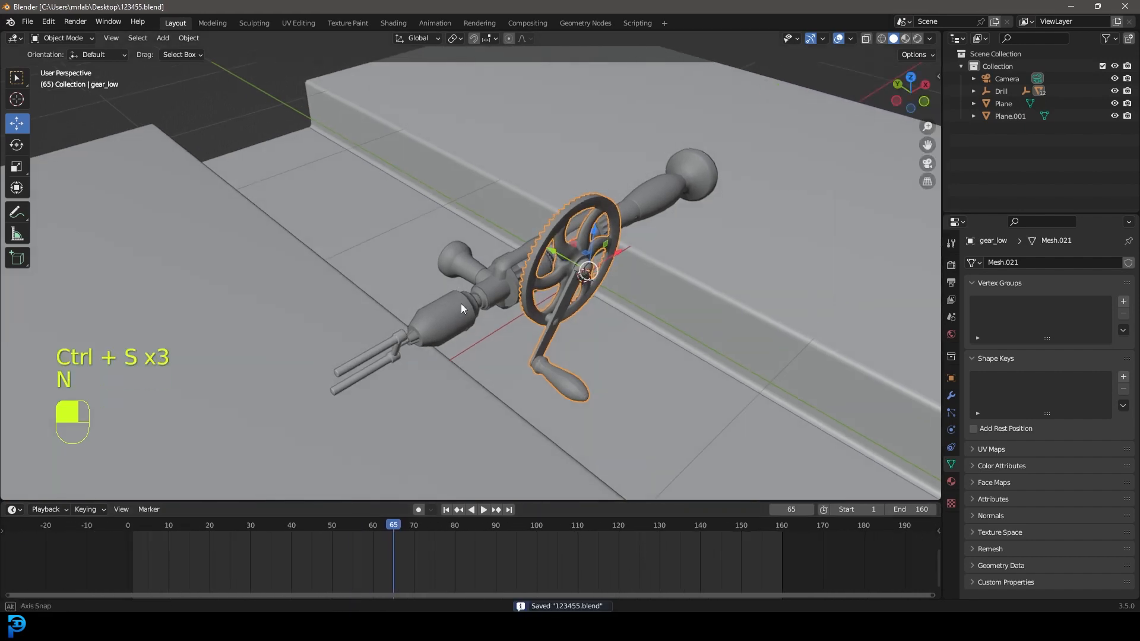
Step: Return the timeline to frame 1
{"action": "middle_click_drag", "start_coordinate": [457, 305], "coordinate": [493, 280]}
{"action": "left_click_drag", "start_coordinate": [390, 525], "coordinate": [132, 552]}
{"action": "middle_click_drag", "start_coordinate": [358, 301], "coordinate": [516, 236]}
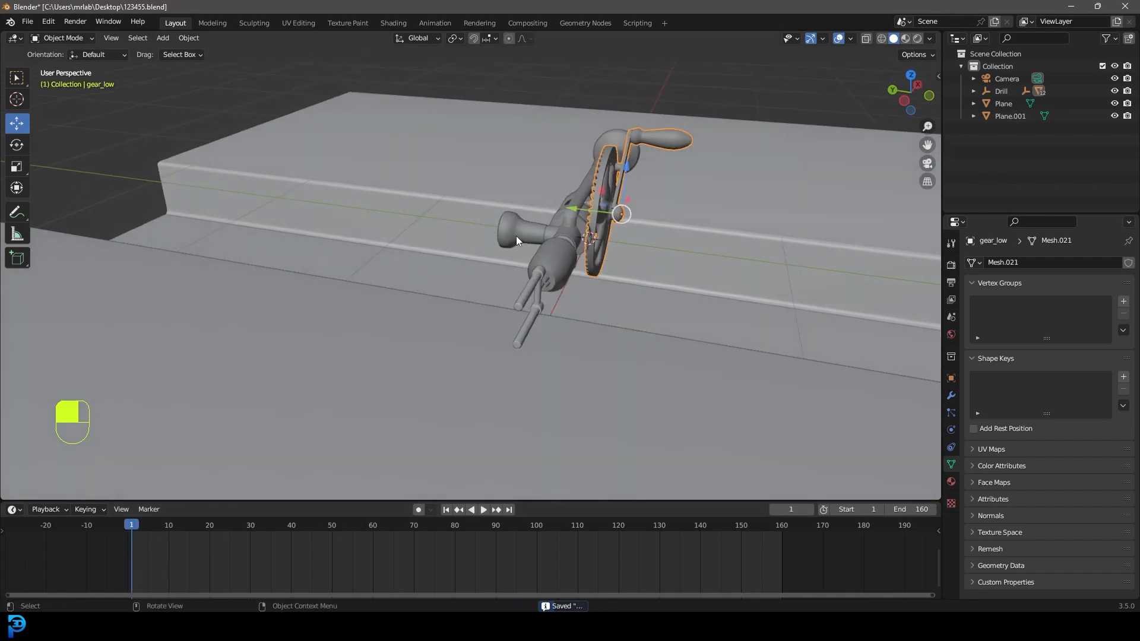
Step: Add a mesh plane in top view and move it over the rods at the drill's front end
{"action": "key", "text": "KP_7"}
{"action": "scroll", "coordinate": [526, 230], "scroll_direction": "down", "scroll_amount": 3}
{"action": "middle_click_drag", "start_coordinate": [391, 294], "coordinate": [468, 283], "text": "shift"}
{"action": "scroll", "coordinate": [468, 283], "scroll_direction": "up", "scroll_amount": 3}
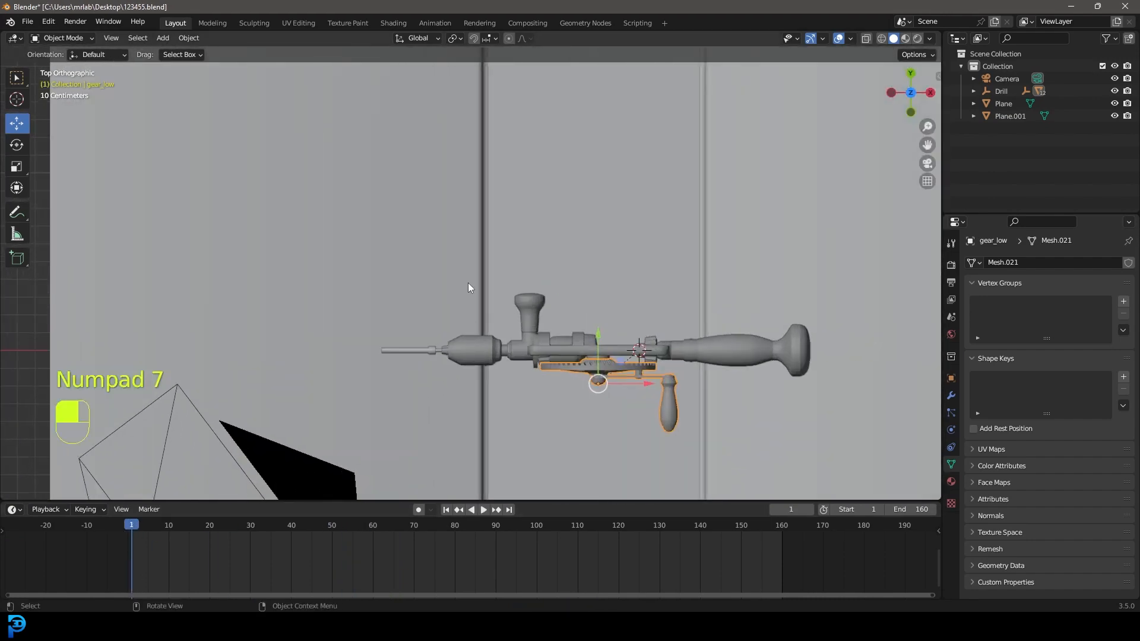
{"action": "key", "text": "shift+a"}
{"action": "mouse_move", "coordinate": [405, 89]}
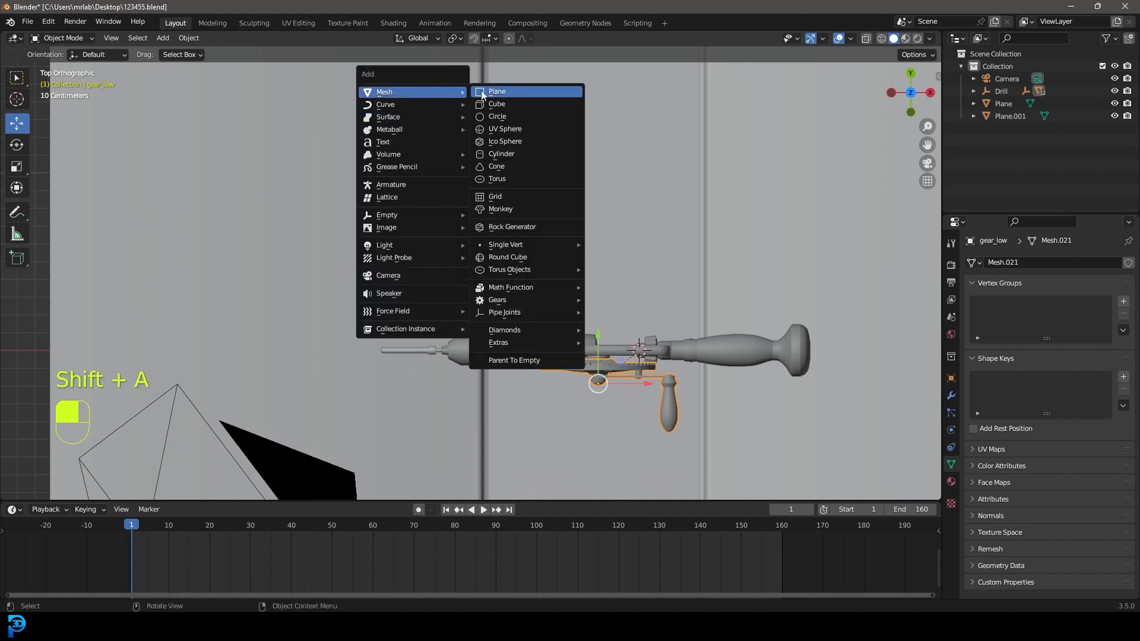
{"action": "left_click", "coordinate": [532, 92]}
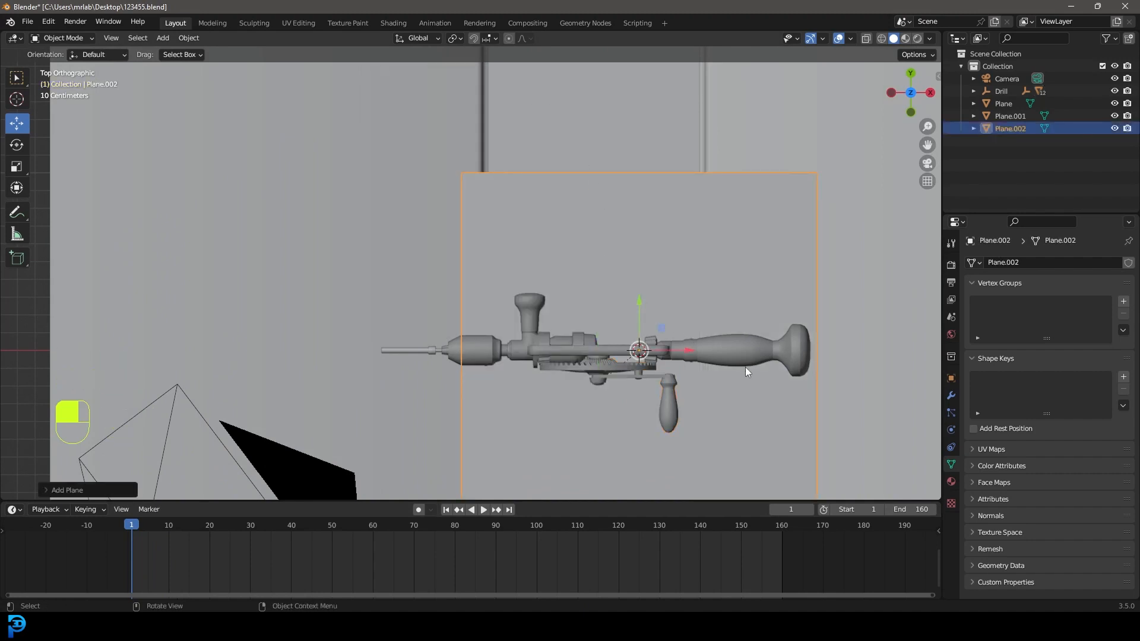
{"action": "key", "text": "g"}
{"action": "left_click", "coordinate": [507, 358]}
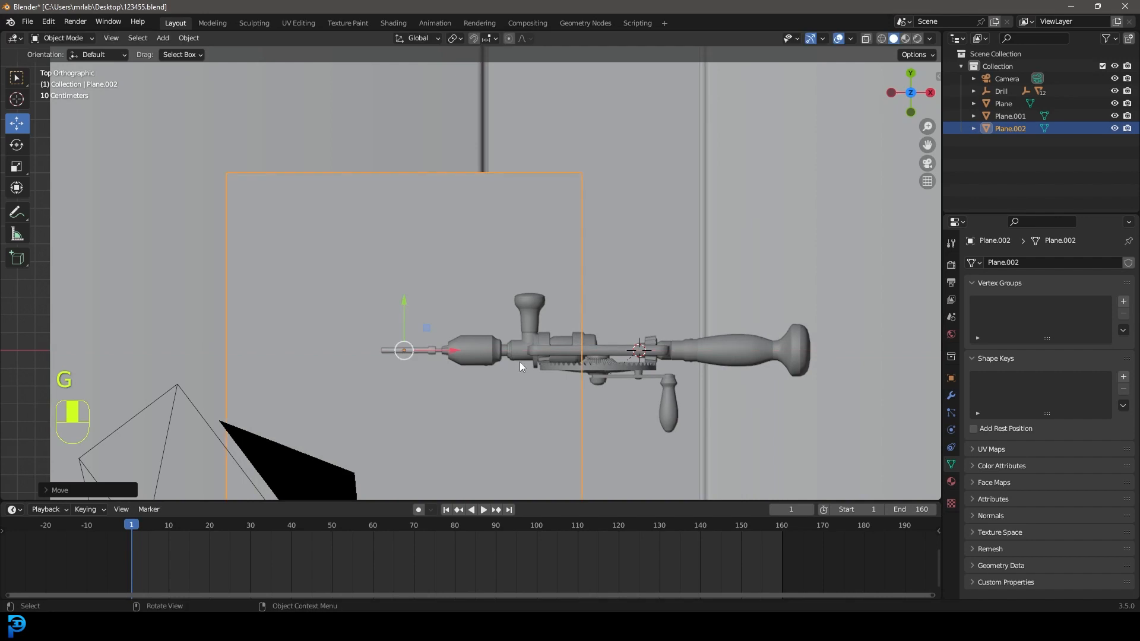
Step: Scale the plane down to fit the length of the drill's front rod, centre it there and apply its transform
{"action": "key", "text": "s"}
{"action": "left_click", "coordinate": [442, 360]}
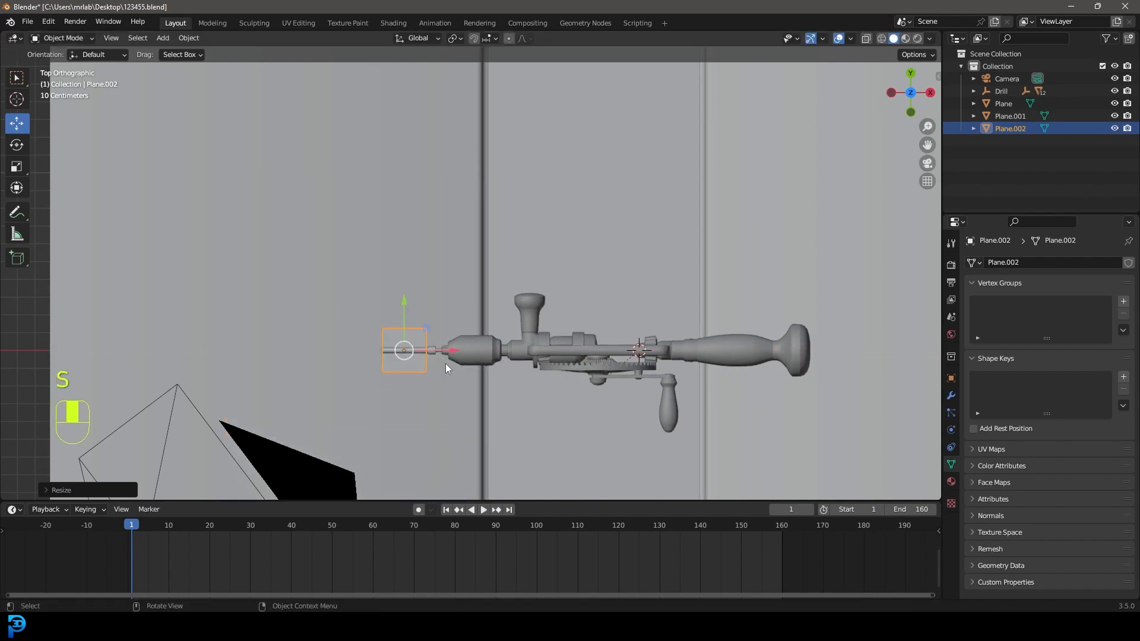
{"action": "scroll", "coordinate": [430, 393], "scroll_direction": "up", "scroll_amount": 6}
{"action": "key", "text": "s"}
{"action": "left_click", "coordinate": [518, 345]}
{"action": "key", "text": "g"}
{"action": "left_click", "coordinate": [528, 350]}
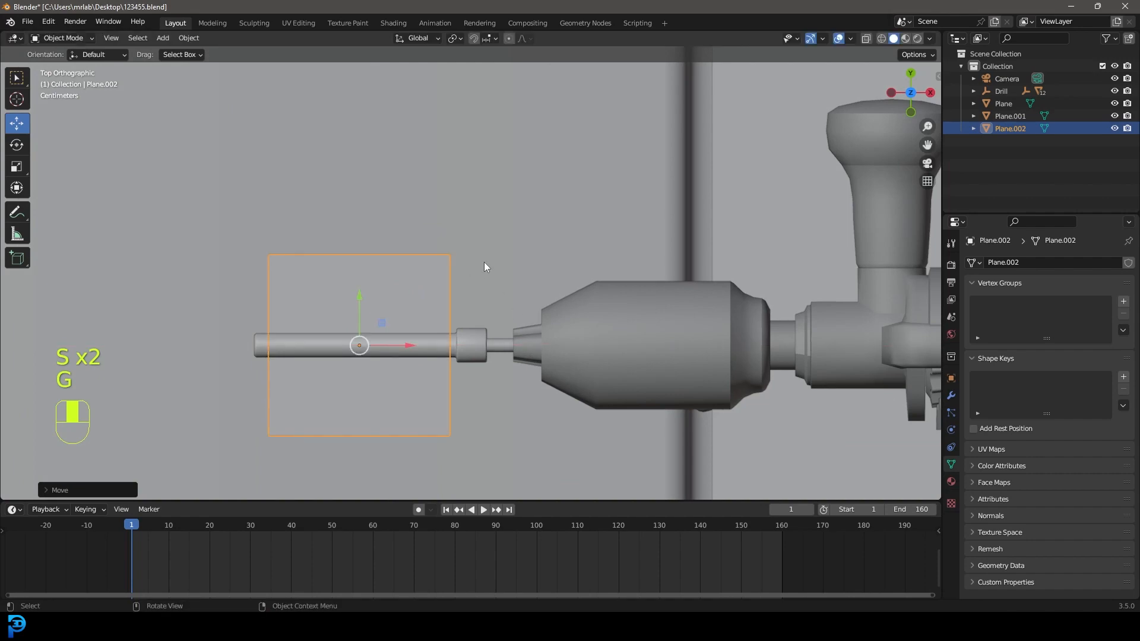
{"action": "key", "text": "ctrl+a"}
{"action": "left_click", "coordinate": [436, 257]}
Step: Raise the plane to between the drill's two front rods and enter edit mode on it
{"action": "middle_click_drag", "start_coordinate": [454, 256], "coordinate": [557, 216]}
{"action": "key", "text": "g"}
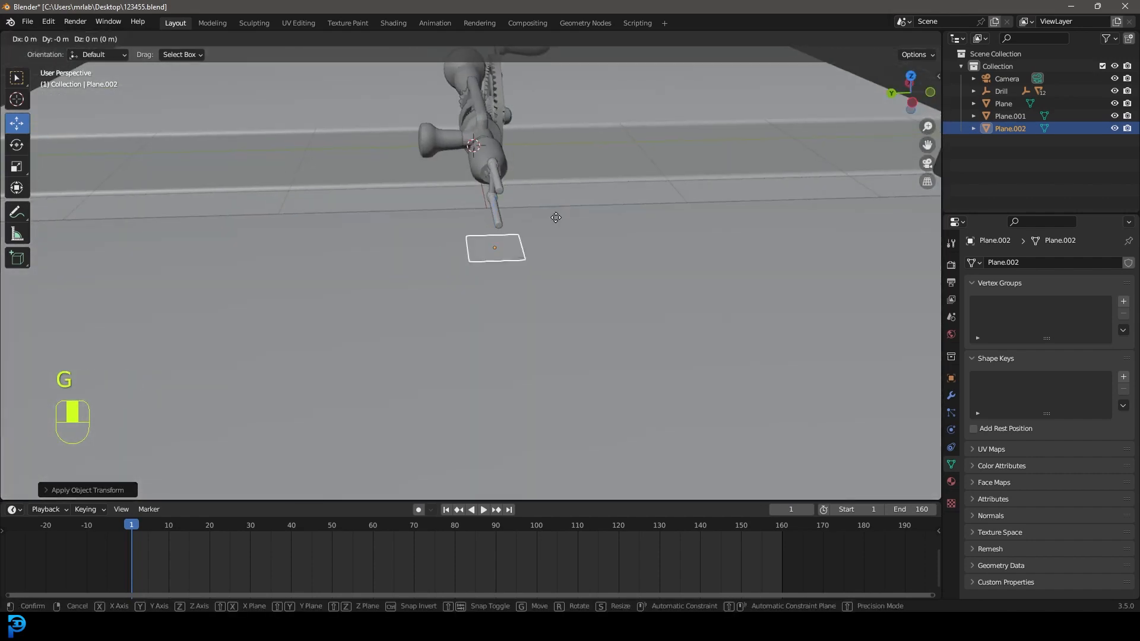
{"action": "left_click", "coordinate": [564, 173]}
{"action": "middle_click_drag", "start_coordinate": [564, 173], "coordinate": [487, 164]}
{"action": "middle_click_drag", "start_coordinate": [446, 98], "coordinate": [509, 311]}
{"action": "key", "text": "Tab"}
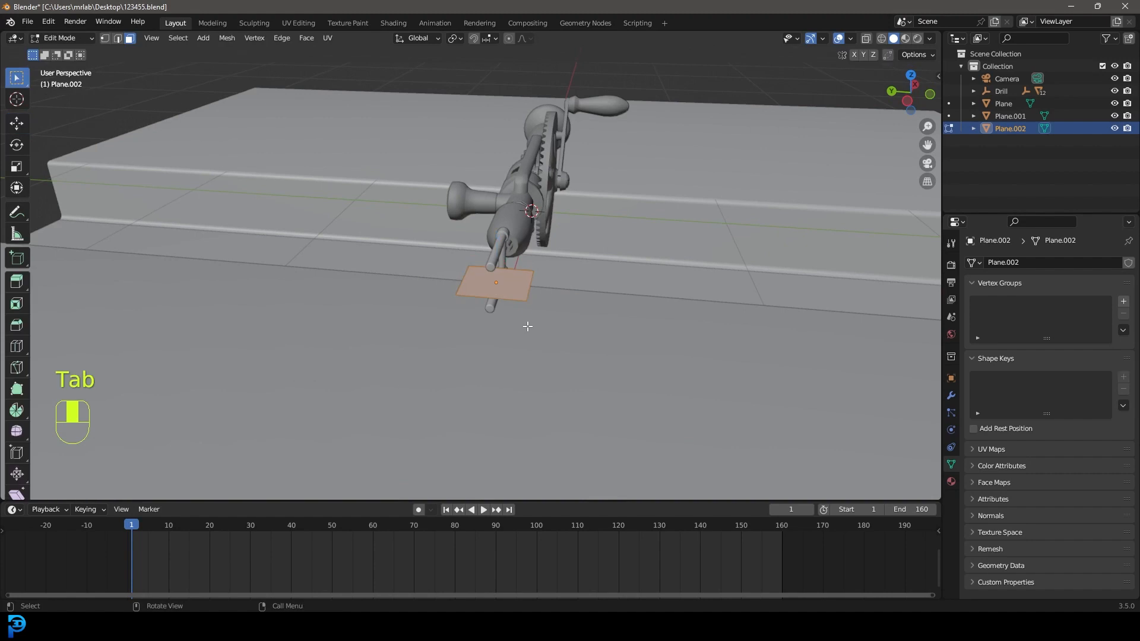
{"action": "scroll", "coordinate": [528, 326], "scroll_direction": "down", "scroll_amount": 4}
{"action": "key", "text": "s"}
{"action": "key", "text": "x"}
{"action": "right_click", "coordinate": [808, 342]}
Step: Stretch the plane along the global Y axis into a long strip running across the drill's rods
{"action": "key", "text": "s"}
{"action": "key", "text": "y"}
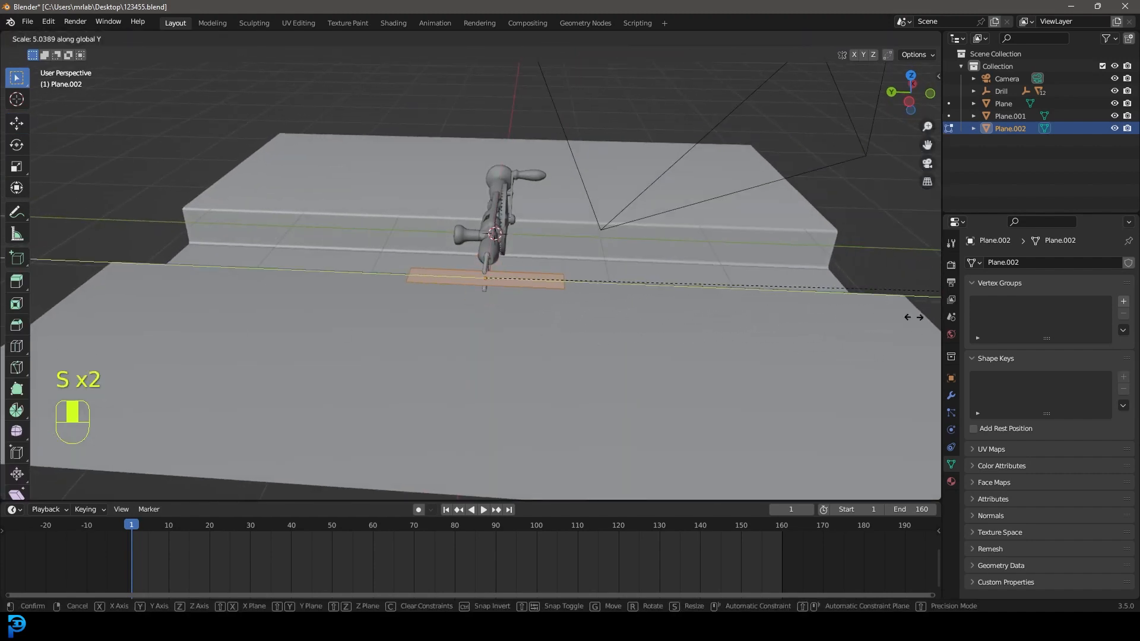
{"action": "left_click", "coordinate": [257, 287]}
{"action": "scroll", "coordinate": [767, 297], "scroll_direction": "up", "scroll_amount": 2}
{"action": "middle_click_drag", "start_coordinate": [772, 309], "coordinate": [544, 308]}
{"action": "key", "text": "s"}
{"action": "key", "text": "y"}
{"action": "left_click", "coordinate": [646, 365]}
Step: Add eight evenly spaced loop cuts across the strip, dividing it into roughly square faces
{"action": "middle_click_drag", "start_coordinate": [646, 365], "coordinate": [488, 292]}
{"action": "key", "text": "ctrl+r"}
{"action": "scroll", "coordinate": [488, 291], "scroll_direction": "up", "scroll_amount": 7}
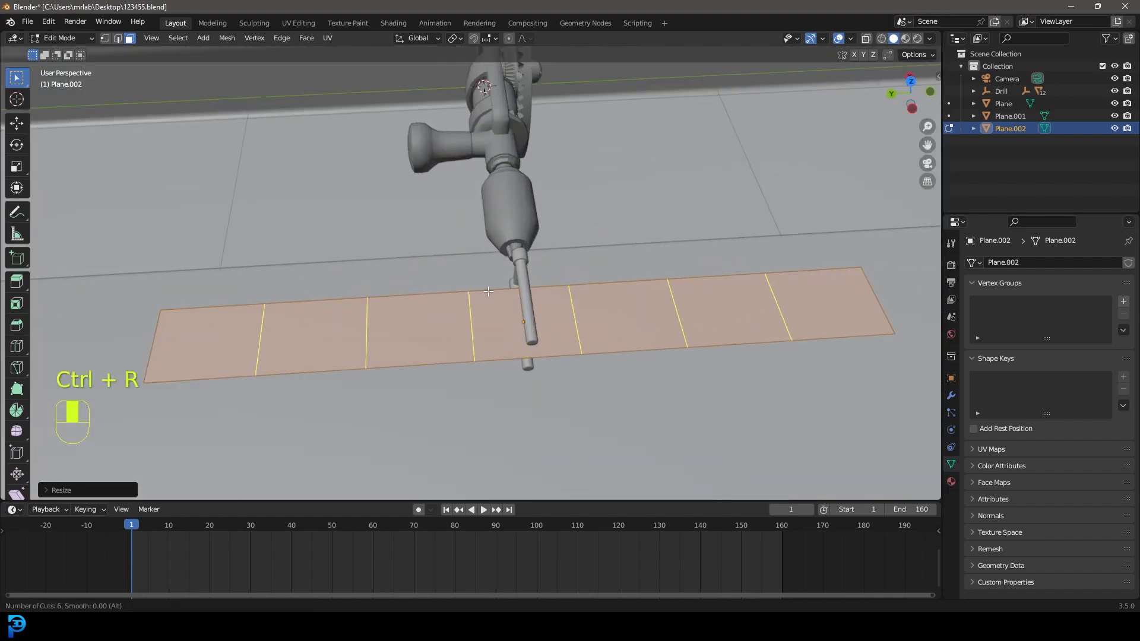
{"action": "left_click", "coordinate": [488, 292]}
{"action": "right_click", "coordinate": [488, 292]}
{"action": "middle_click_drag", "start_coordinate": [593, 295], "coordinate": [514, 308]}
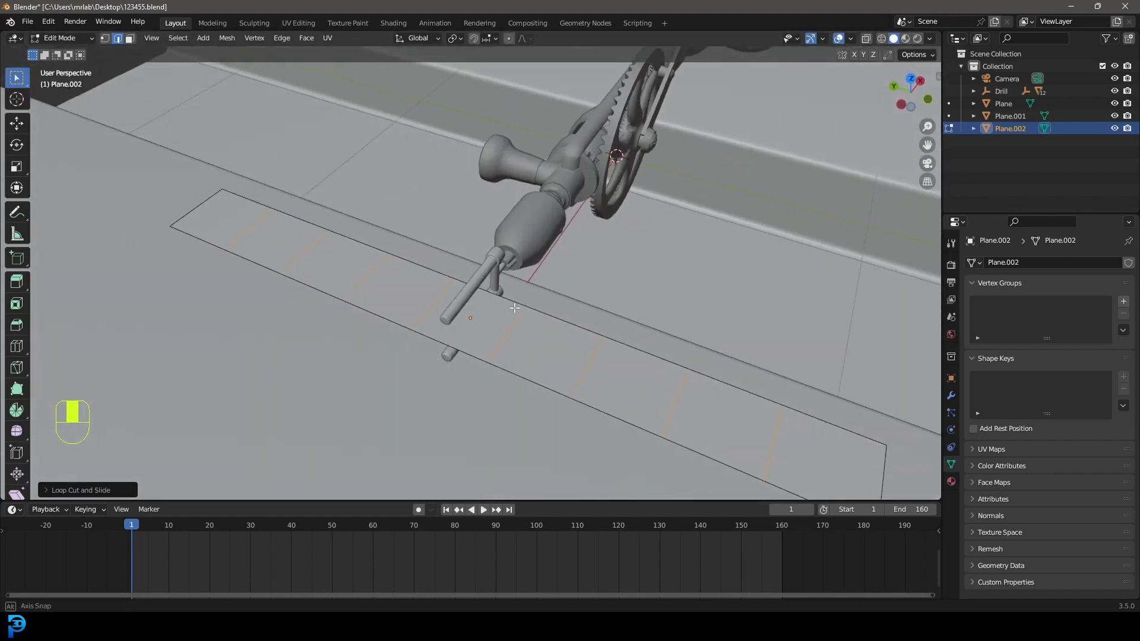
Step: Subdivide the whole strip with the number of cuts set to 7
{"action": "key", "text": "a"}
{"action": "right_click", "coordinate": [526, 282]}
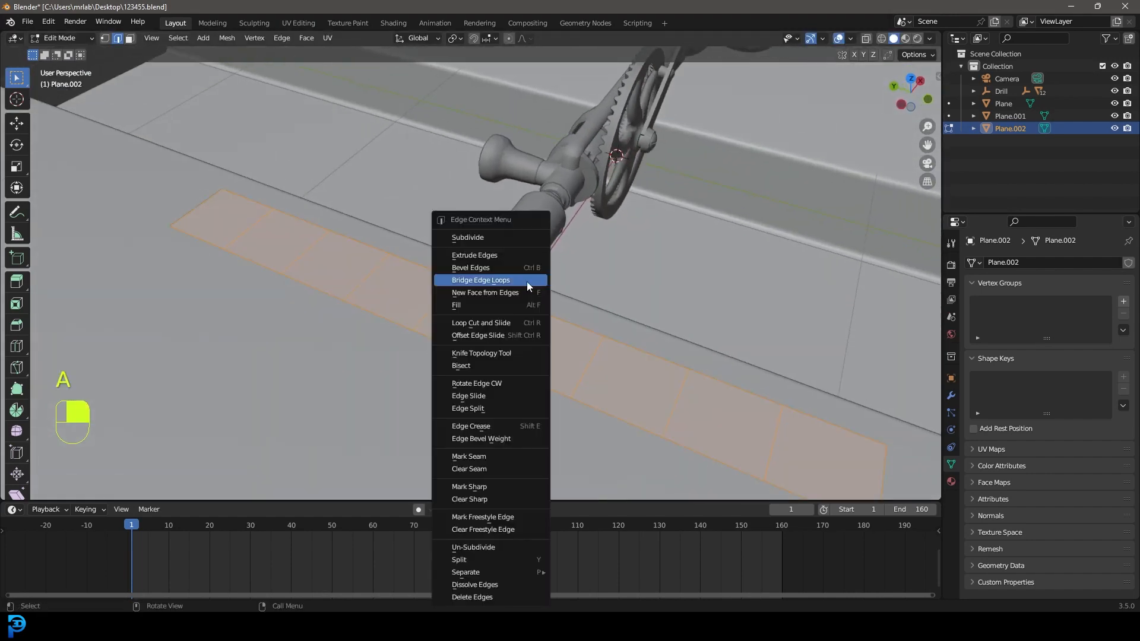
{"action": "left_click", "coordinate": [471, 240]}
{"action": "left_click", "coordinate": [53, 492]}
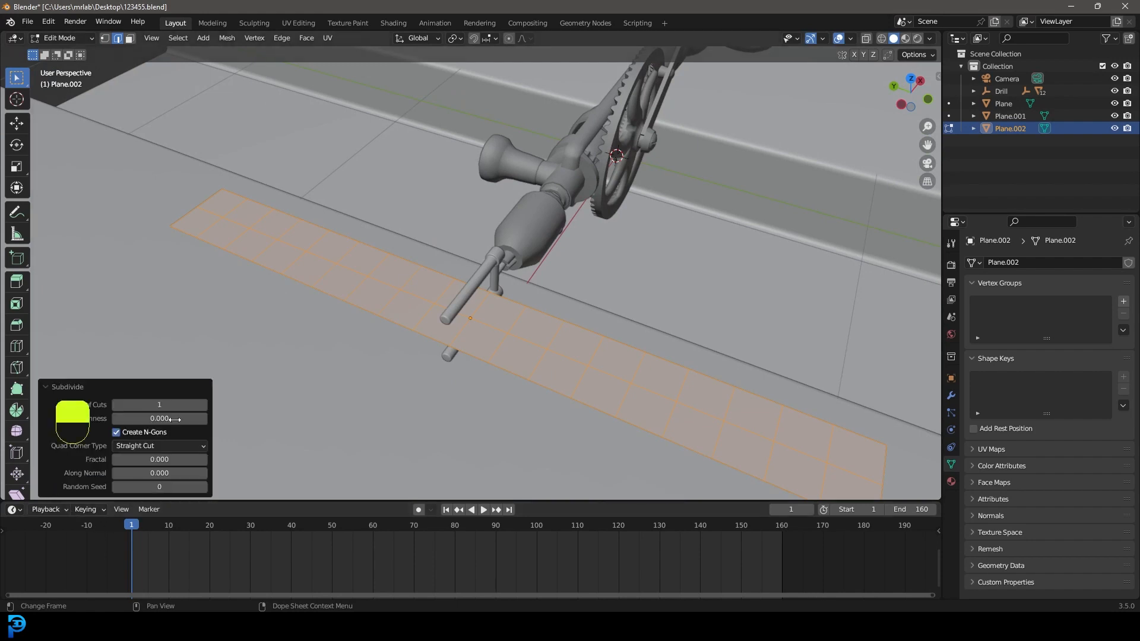
{"action": "left_click", "coordinate": [205, 404]}
{"action": "left_click", "coordinate": [206, 403]}
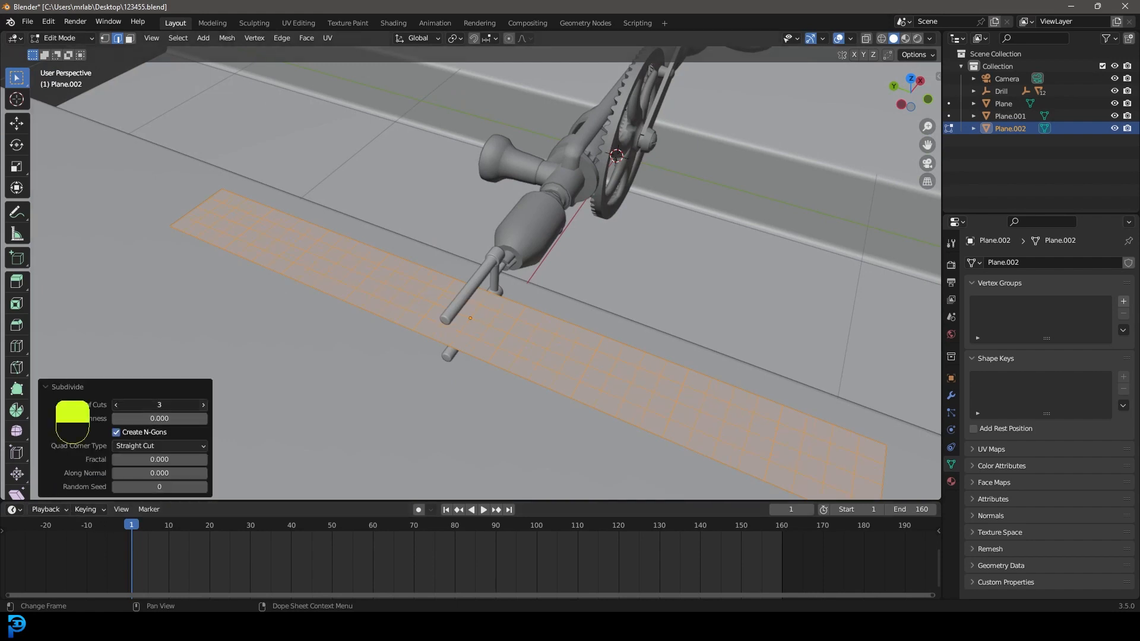
{"action": "middle_click_drag", "start_coordinate": [794, 407], "coordinate": [636, 317], "text": "shift"}
{"action": "left_click", "coordinate": [205, 405]}
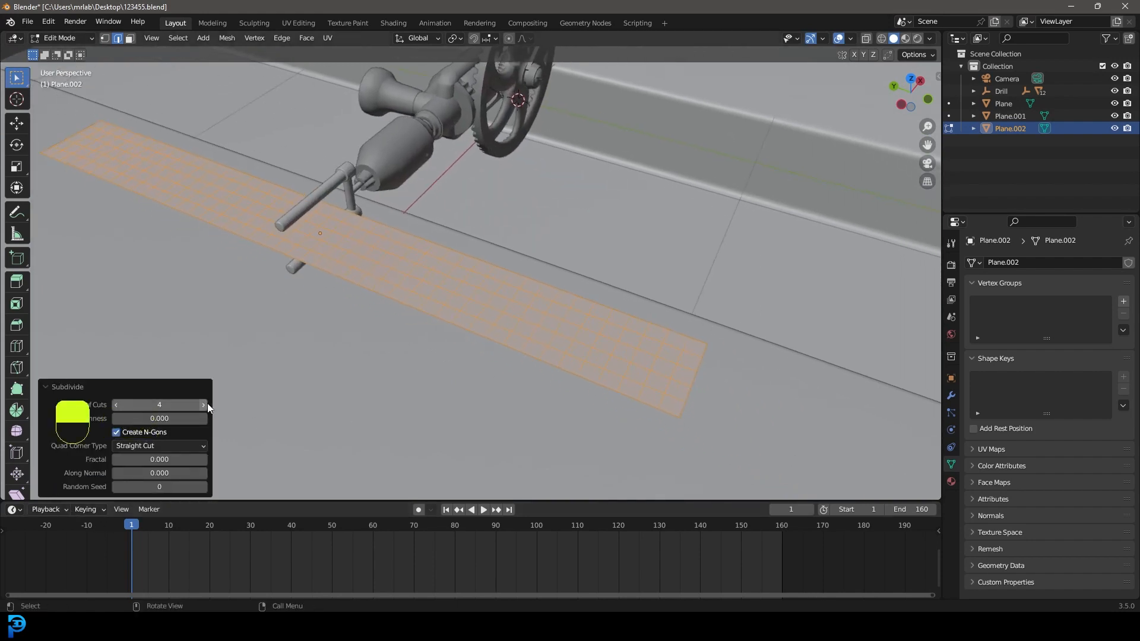
{"action": "middle_click_drag", "start_coordinate": [570, 390], "coordinate": [519, 369]}
{"action": "scroll", "coordinate": [519, 369], "scroll_direction": "up", "scroll_amount": 1}
{"action": "left_click", "coordinate": [206, 404]}
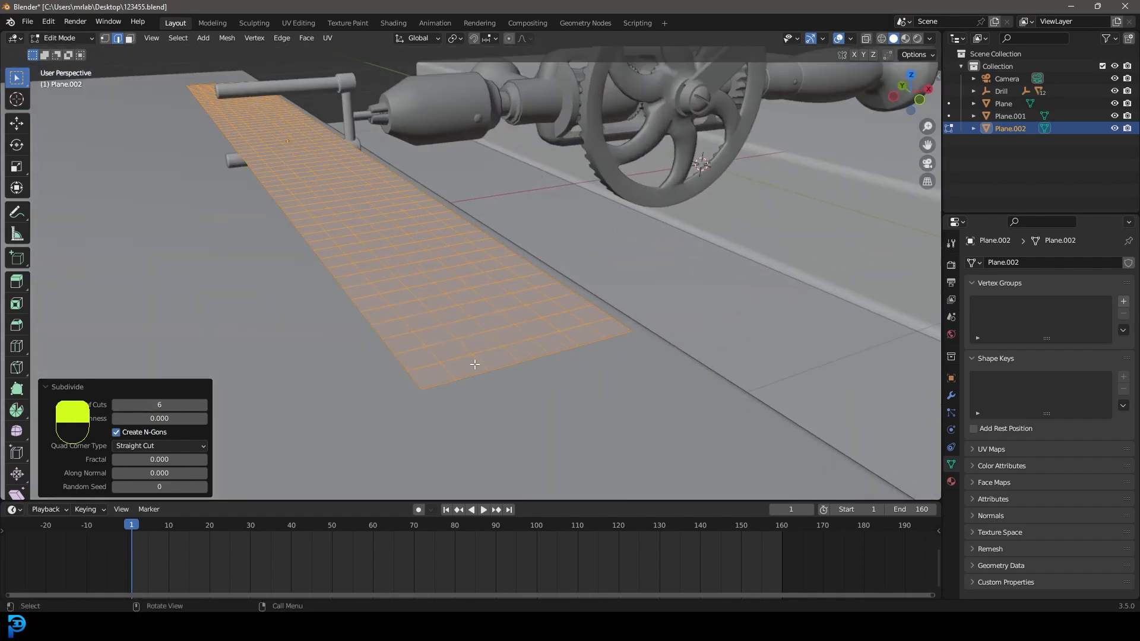
{"action": "left_click", "coordinate": [205, 404]}
Step: Leave edit mode and move the strip about 1.067 m along Y so its end lines up with the rods
{"action": "middle_click_drag", "start_coordinate": [484, 294], "coordinate": [616, 254]}
{"action": "scroll", "coordinate": [506, 283], "scroll_direction": "down", "scroll_amount": 3}
{"action": "middle_click_drag", "start_coordinate": [463, 305], "coordinate": [479, 286]}
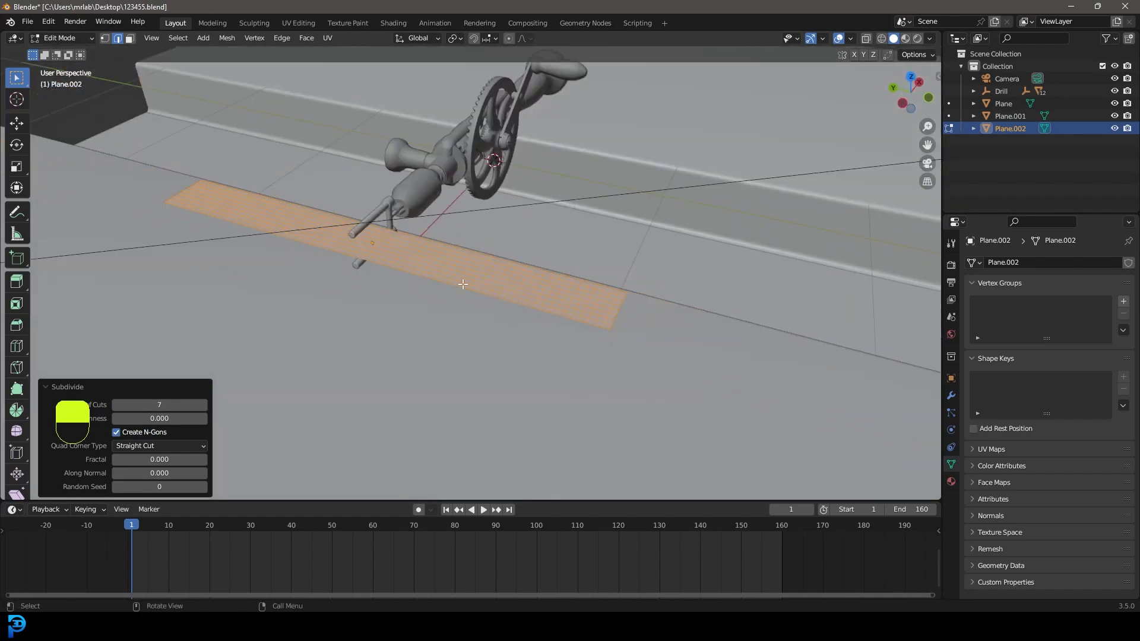
{"action": "key", "text": "KP_7"}
{"action": "scroll", "coordinate": [496, 278], "scroll_direction": "down", "scroll_amount": 4}
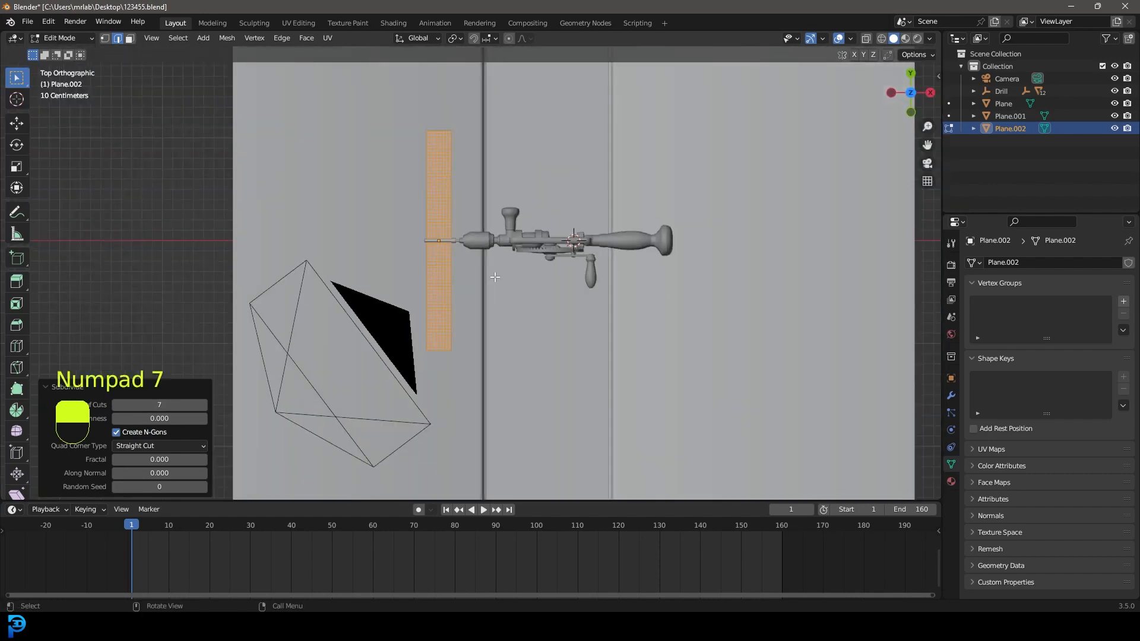
{"action": "scroll", "coordinate": [462, 262], "scroll_direction": "up", "scroll_amount": 2}
{"action": "key", "text": "Tab"}
{"action": "scroll", "coordinate": [535, 291], "scroll_direction": "up", "scroll_amount": 2}
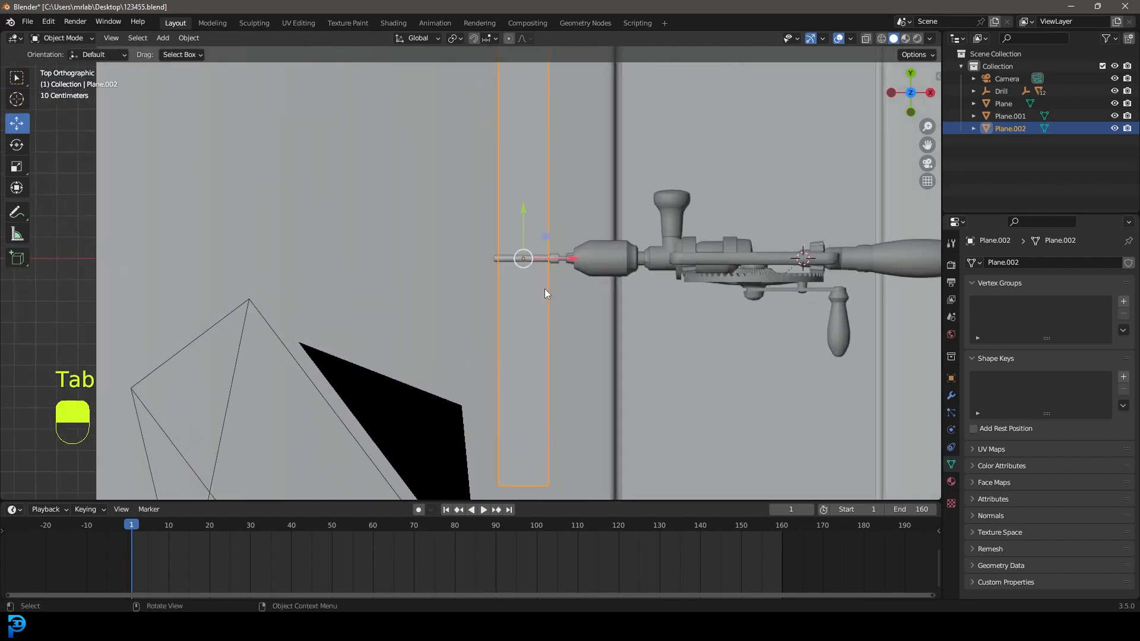
{"action": "key", "text": "g"}
{"action": "key", "text": "y"}
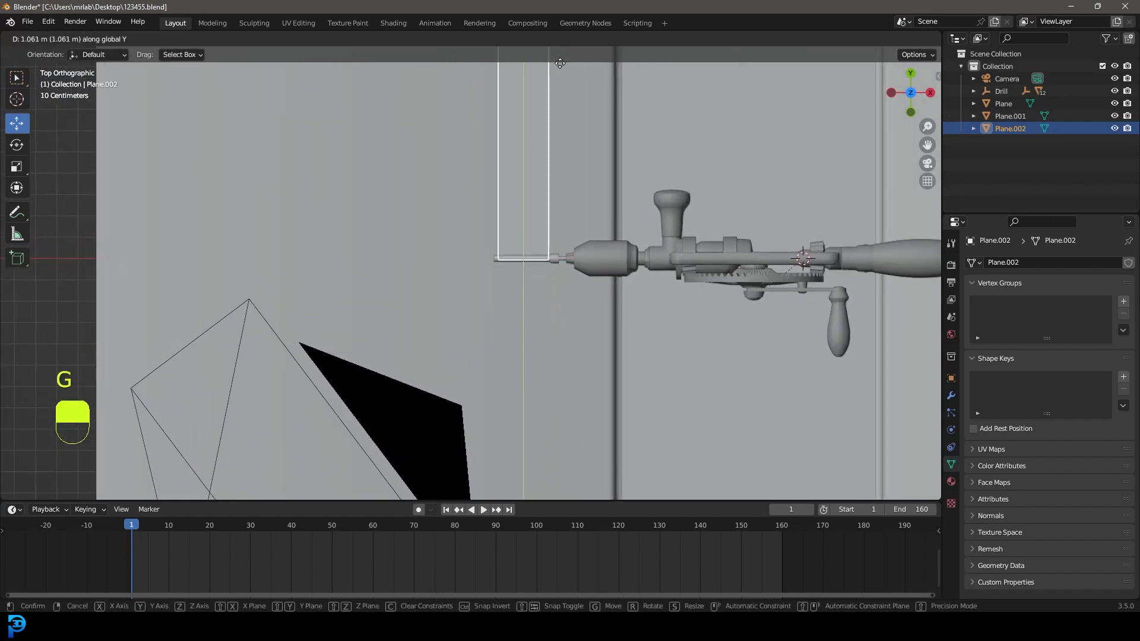
{"action": "left_click", "coordinate": [560, 62]}
Step: Lower the strip about 0.013 m along Z so it sits at the top of the lower rod
{"action": "middle_click_drag", "start_coordinate": [454, 193], "coordinate": [644, 83]}
{"action": "middle_click_drag", "start_coordinate": [570, 238], "coordinate": [606, 291], "text": "shift"}
{"action": "scroll", "coordinate": [612, 288], "scroll_direction": "up", "scroll_amount": 4}
{"action": "middle_click_drag", "start_coordinate": [612, 288], "coordinate": [526, 301]}
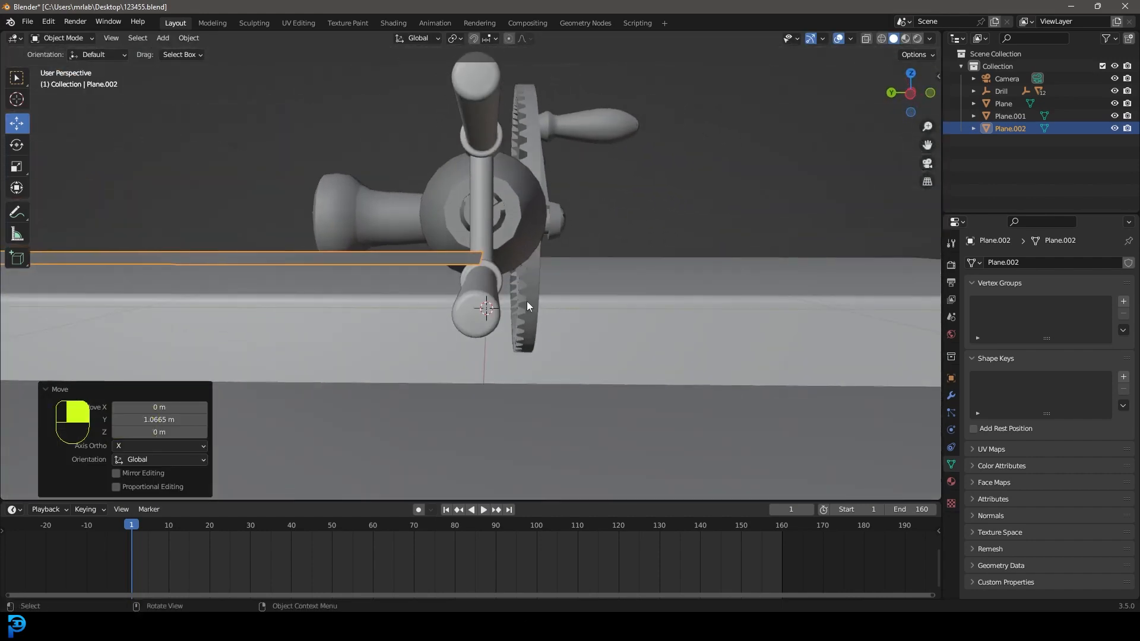
{"action": "key", "text": "g"}
{"action": "key", "text": "z"}
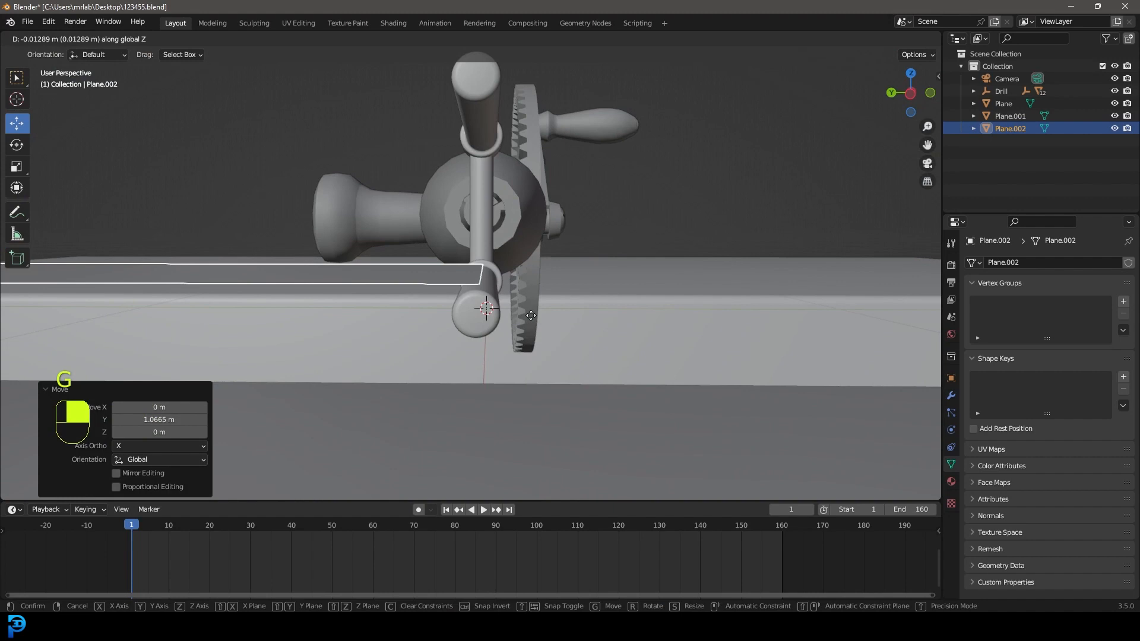
{"action": "left_click", "coordinate": [532, 316]}
Step: Enter edit mode with vertex selection and select only the strip's end edge loop along the lower rod
{"action": "middle_click_drag", "start_coordinate": [532, 316], "coordinate": [506, 297]}
{"action": "key", "text": "Tab"}
{"action": "left_click", "coordinate": [106, 39]}
{"action": "key", "text": "alt+a"}
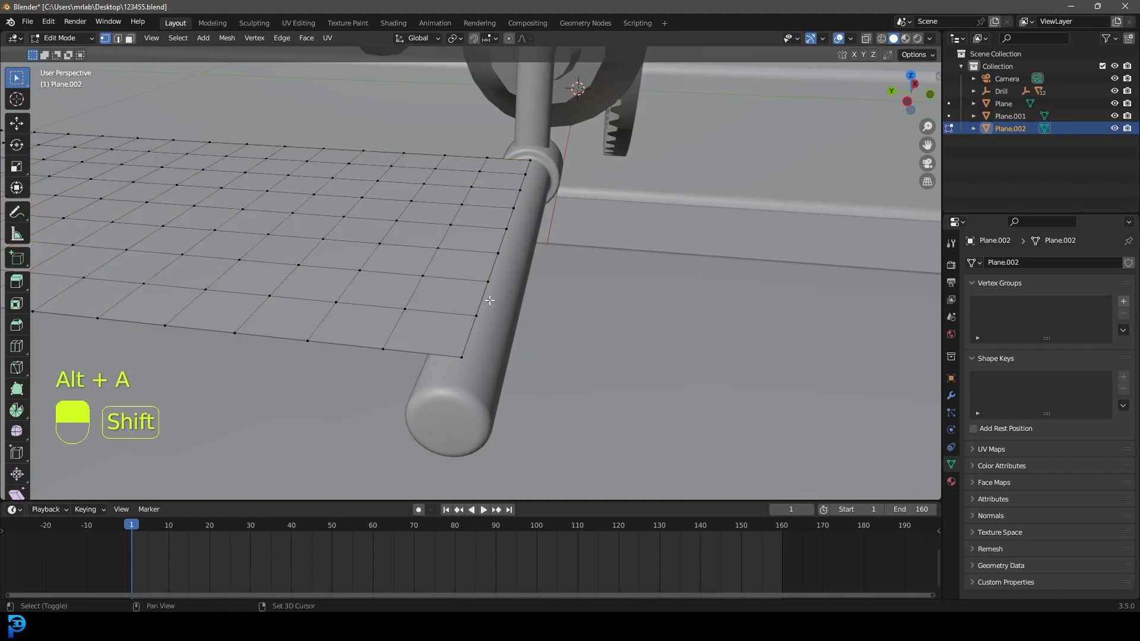
{"action": "left_click", "coordinate": [483, 302], "text": "alt+shift"}
Step: In left view, extrude the selected end edge in 11 short segments that wrap around the lower rod's circumference
{"action": "key", "text": "KP_1"}
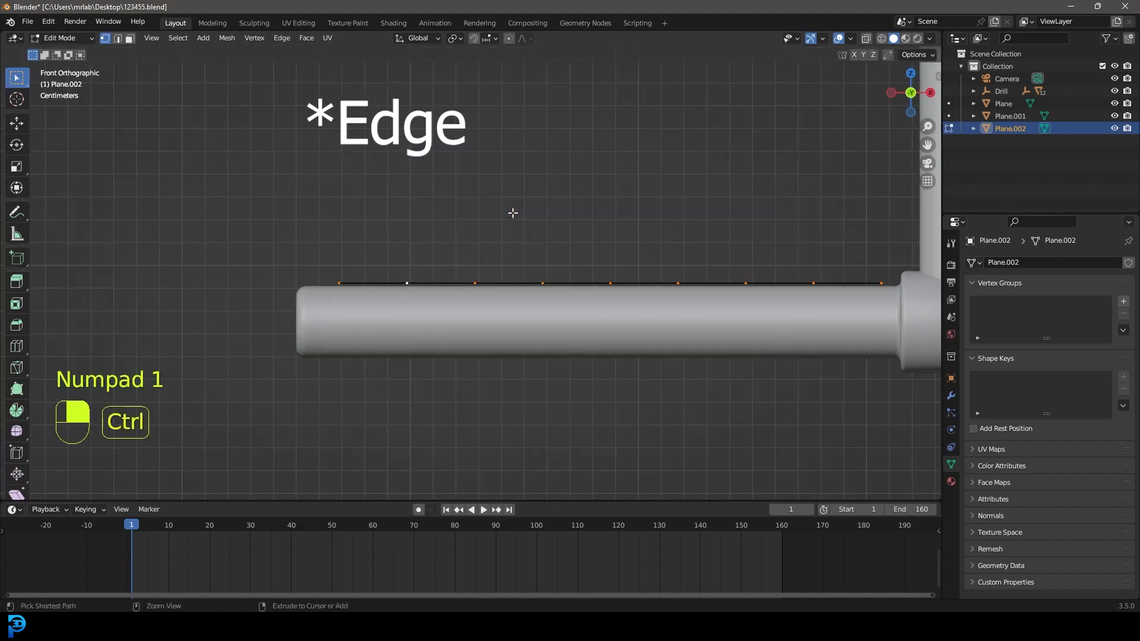
{"action": "key", "text": "ctrl+KP_3"}
{"action": "scroll", "coordinate": [513, 213], "scroll_direction": "down", "scroll_amount": 4}
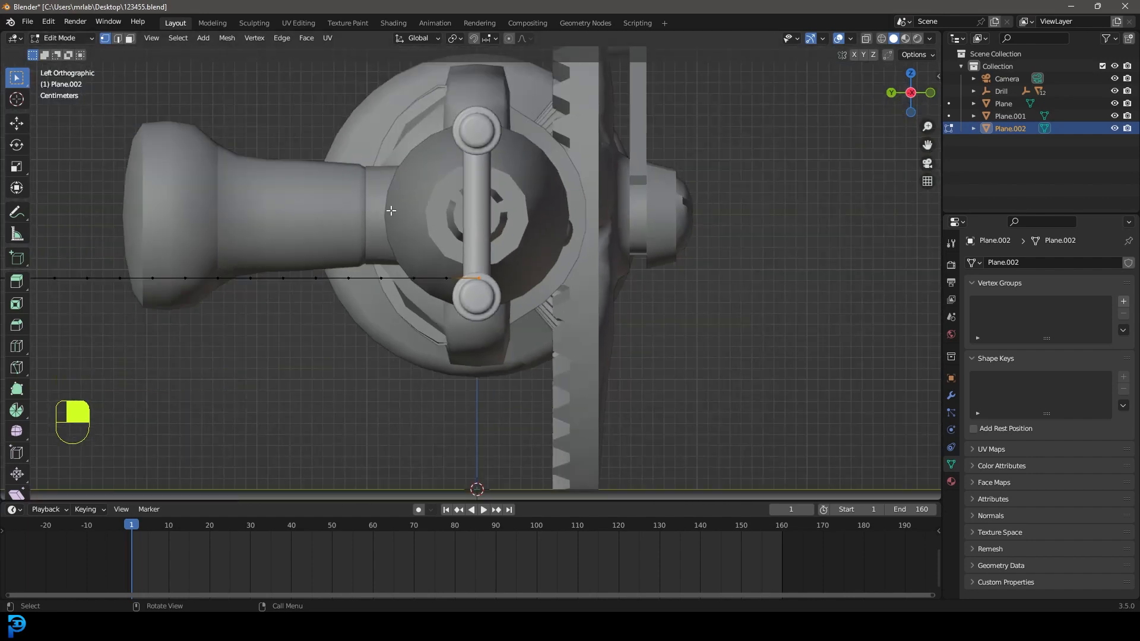
{"action": "scroll", "coordinate": [533, 256], "scroll_direction": "up", "scroll_amount": 8}
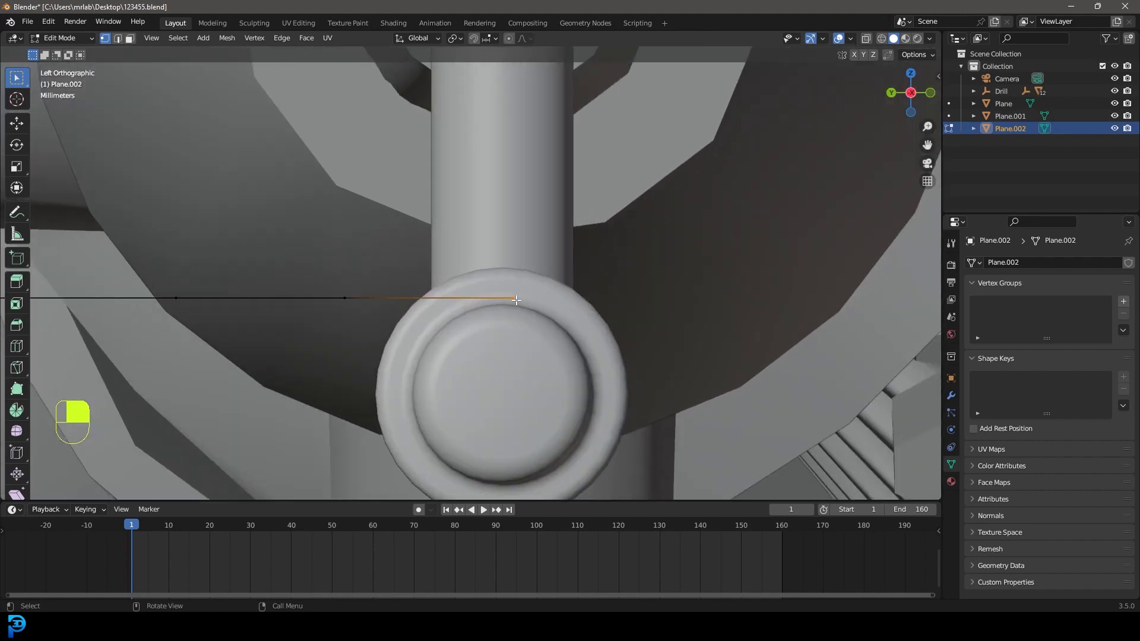
{"action": "middle_click_drag", "start_coordinate": [587, 369], "coordinate": [547, 293], "text": "shift"}
{"action": "scroll", "coordinate": [547, 294], "scroll_direction": "up", "scroll_amount": 2}
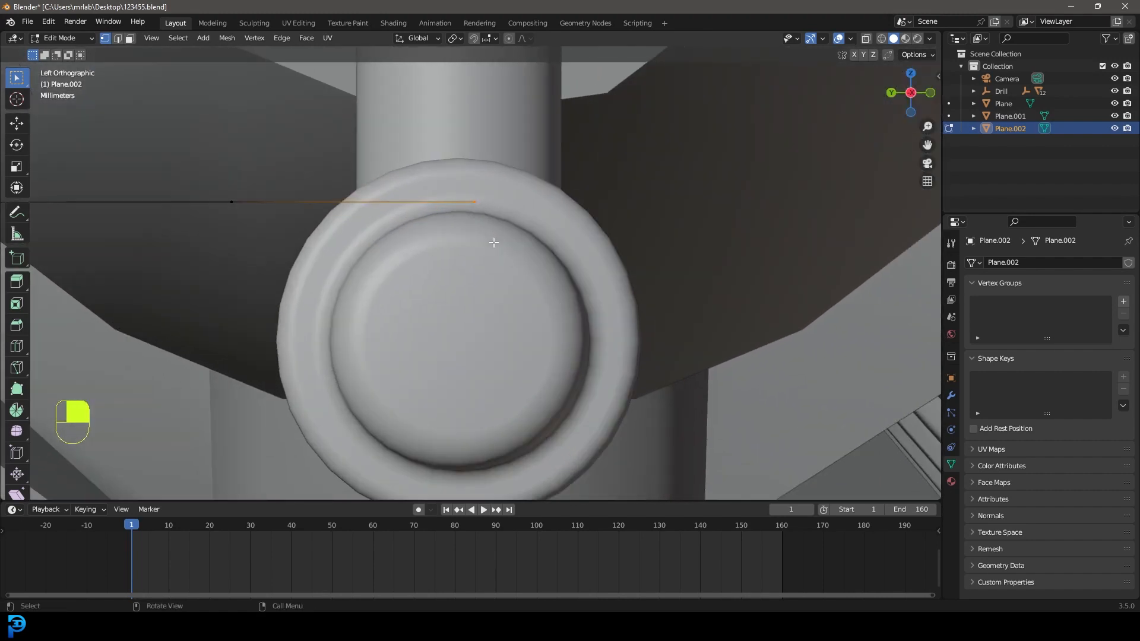
{"action": "key", "text": "e"}
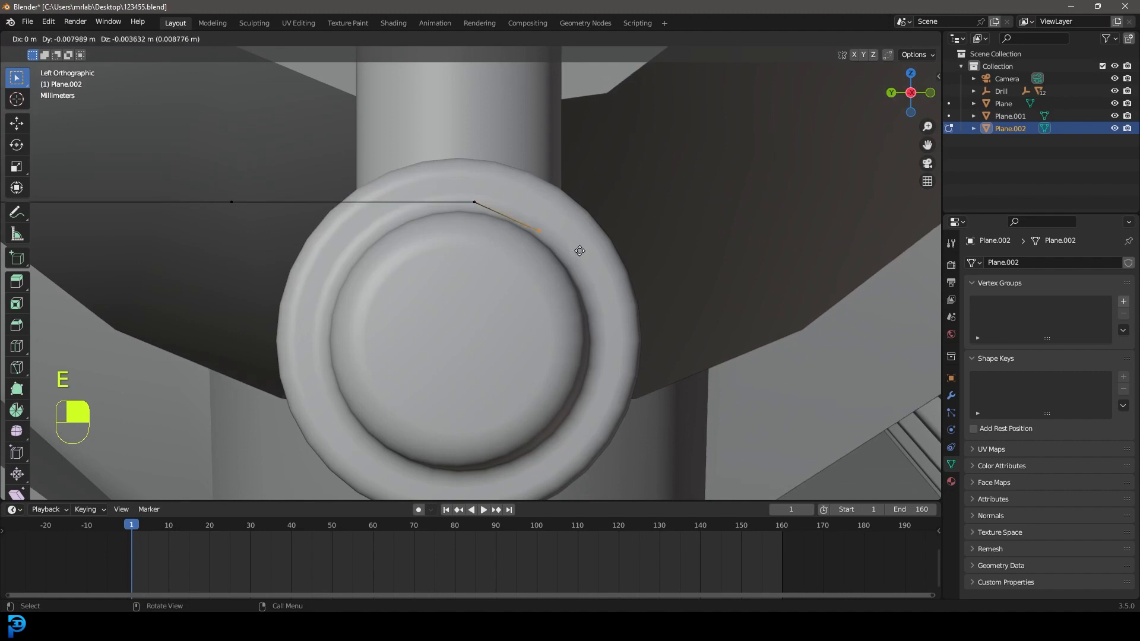
{"action": "left_click", "coordinate": [585, 253]}
{"action": "key", "text": "e"}
{"action": "left_click", "coordinate": [650, 365]}
{"action": "key", "text": "e"}
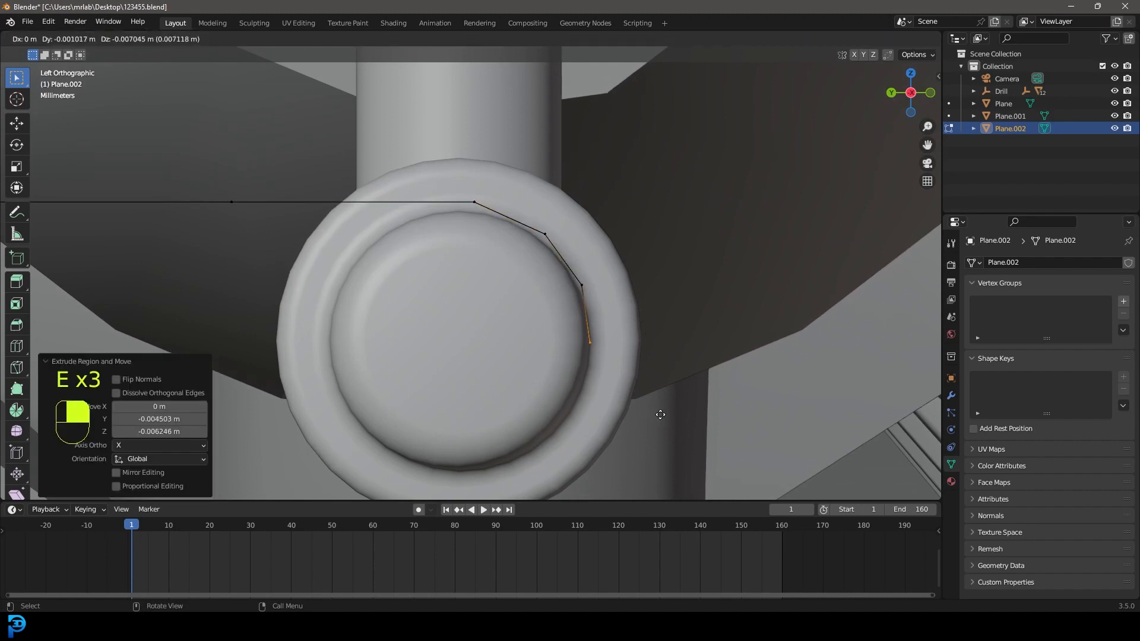
{"action": "left_click", "coordinate": [662, 428]}
{"action": "key", "text": "e"}
{"action": "left_click", "coordinate": [654, 475]}
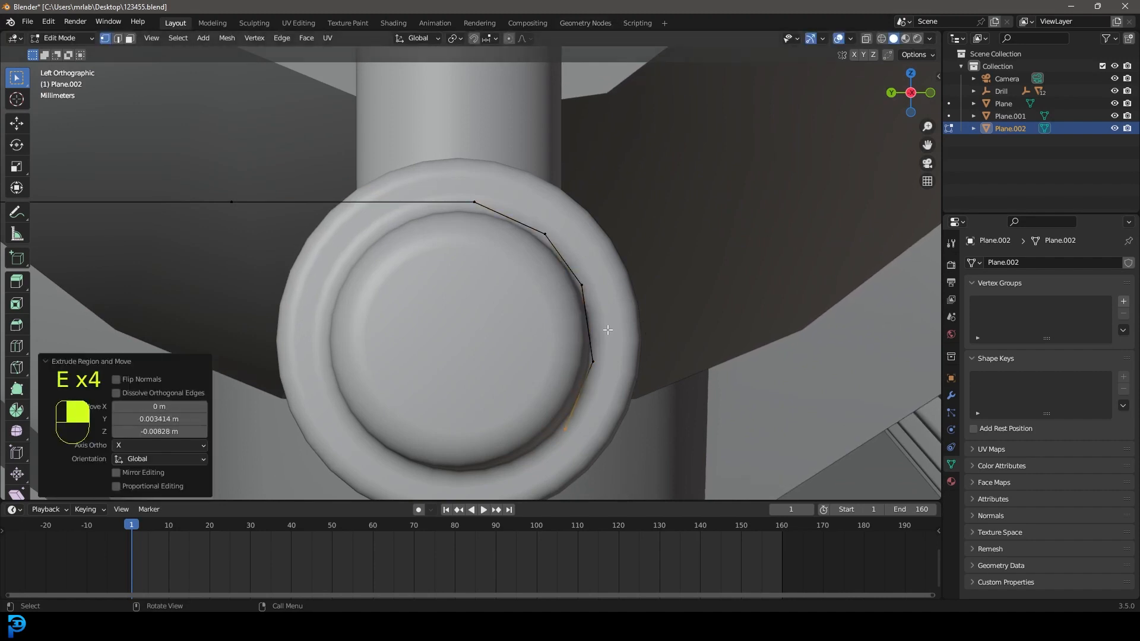
{"action": "key", "text": "e"}
{"action": "left_click", "coordinate": [546, 465]}
{"action": "key", "text": "e"}
{"action": "left_click", "coordinate": [454, 474]}
{"action": "key", "text": "e"}
{"action": "left_click", "coordinate": [371, 432]}
{"action": "key", "text": "e"}
{"action": "left_click", "coordinate": [322, 339]}
{"action": "key", "text": "e"}
{"action": "left_click", "coordinate": [324, 252]}
{"action": "key", "text": "e"}
{"action": "left_click", "coordinate": [365, 192]}
{"action": "key", "text": "e"}
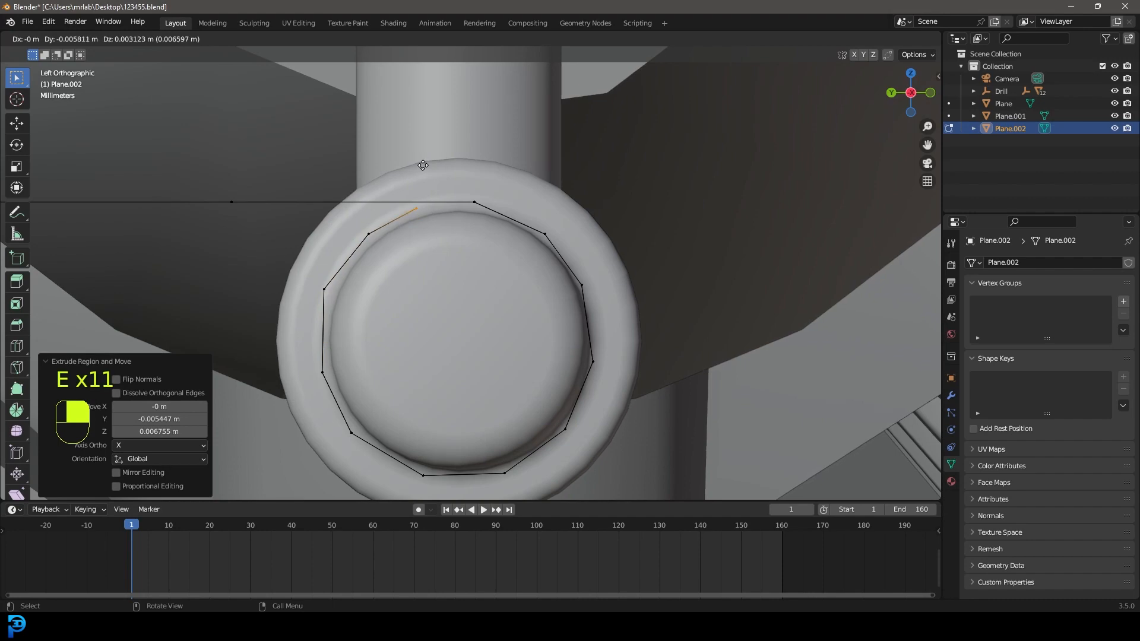
{"action": "left_click", "coordinate": [424, 165]}
Step: Select all the wrapped segments around the lower rod in wireframe display, and return to solid shading
{"action": "scroll", "coordinate": [424, 172], "scroll_direction": "down", "scroll_amount": 3}
{"action": "middle_click_drag", "start_coordinate": [399, 239], "coordinate": [415, 249]}
{"action": "key", "text": "z"}
{"action": "left_click", "coordinate": [360, 252]}
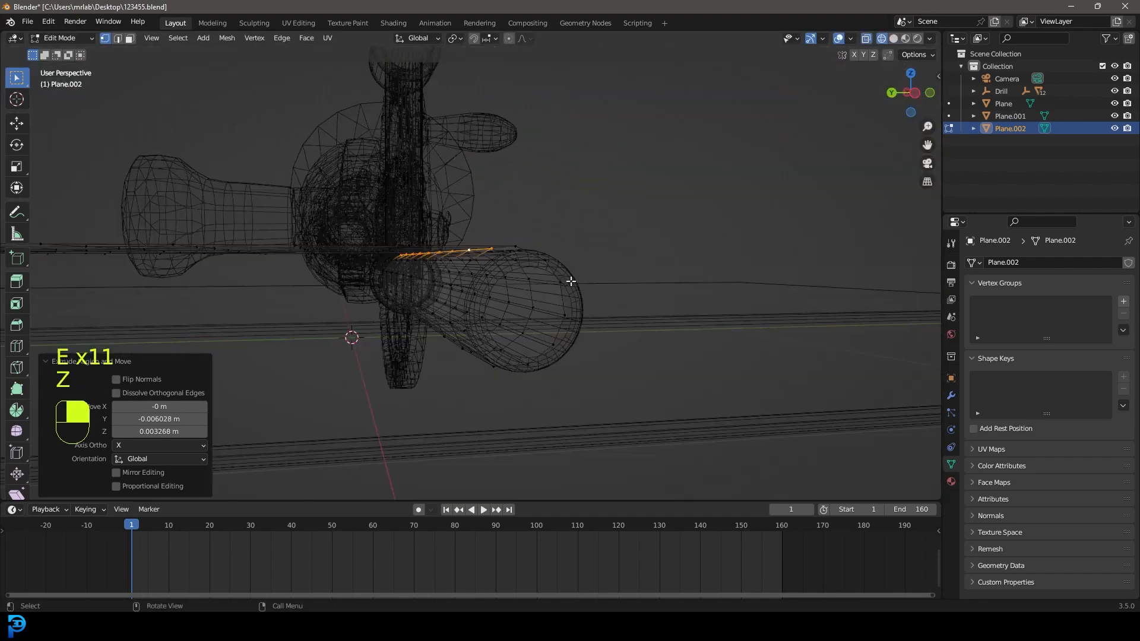
{"action": "key", "text": "ctrl+KP_3"}
{"action": "left_click_drag", "start_coordinate": [564, 403], "coordinate": [416, 194]}
{"action": "scroll", "coordinate": [554, 223], "scroll_direction": "down", "scroll_amount": 1}
{"action": "key", "text": "z"}
{"action": "middle_click_drag", "start_coordinate": [555, 224], "coordinate": [535, 259]}
{"action": "left_click", "coordinate": [638, 240]}
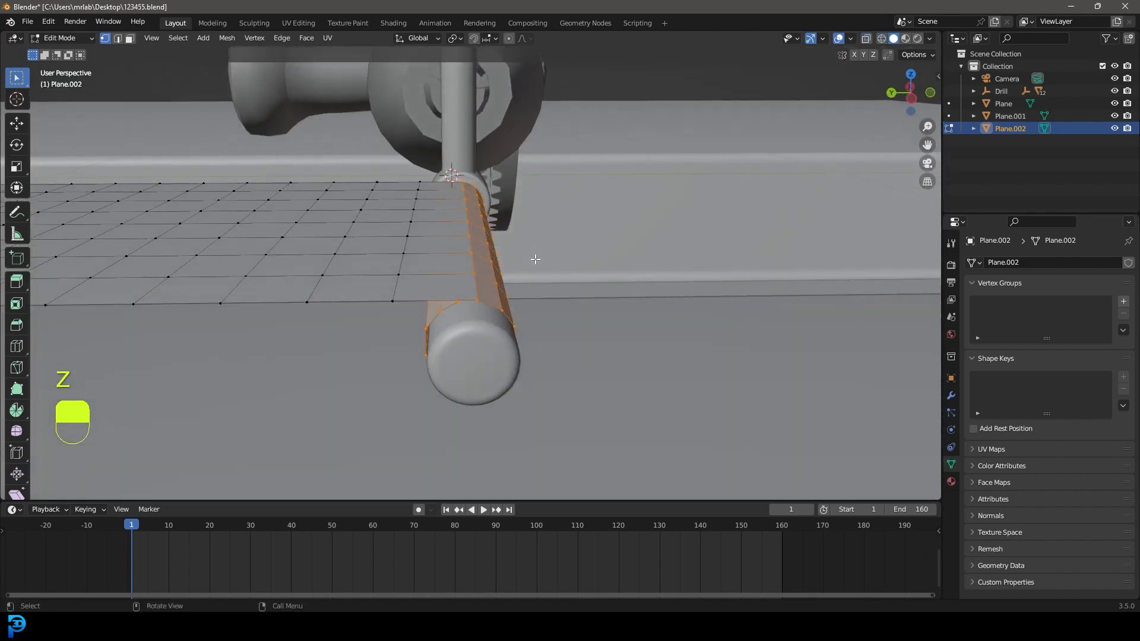
Step: Hook the strip's selected wrapped vertices to a new object and return to object mode
{"action": "key", "text": "F3"}
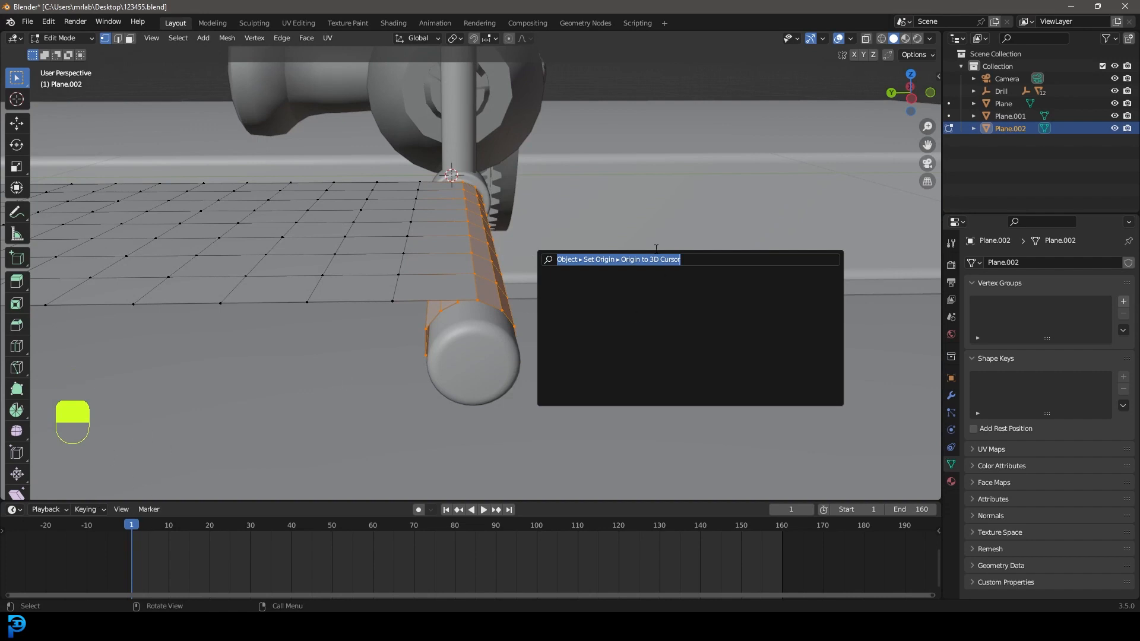
{"action": "type", "text": "hook"}
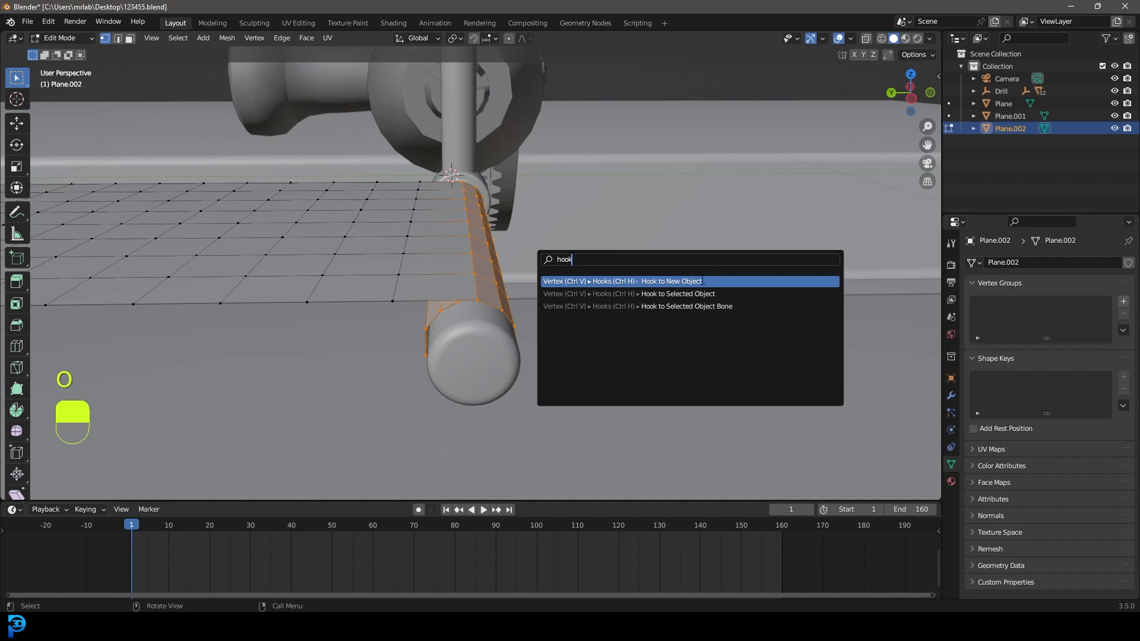
{"action": "left_click", "coordinate": [703, 280]}
{"action": "scroll", "coordinate": [537, 286], "scroll_direction": "down", "scroll_amount": 4}
{"action": "key", "text": "Tab"}
Step: Parent the new hook empty to the drill's two-rod fork as Object (Keep Transform)
{"action": "middle_click_drag", "start_coordinate": [519, 280], "coordinate": [430, 278]}
{"action": "scroll", "coordinate": [566, 276], "scroll_direction": "up", "scroll_amount": 3}
{"action": "left_click", "coordinate": [566, 261]}
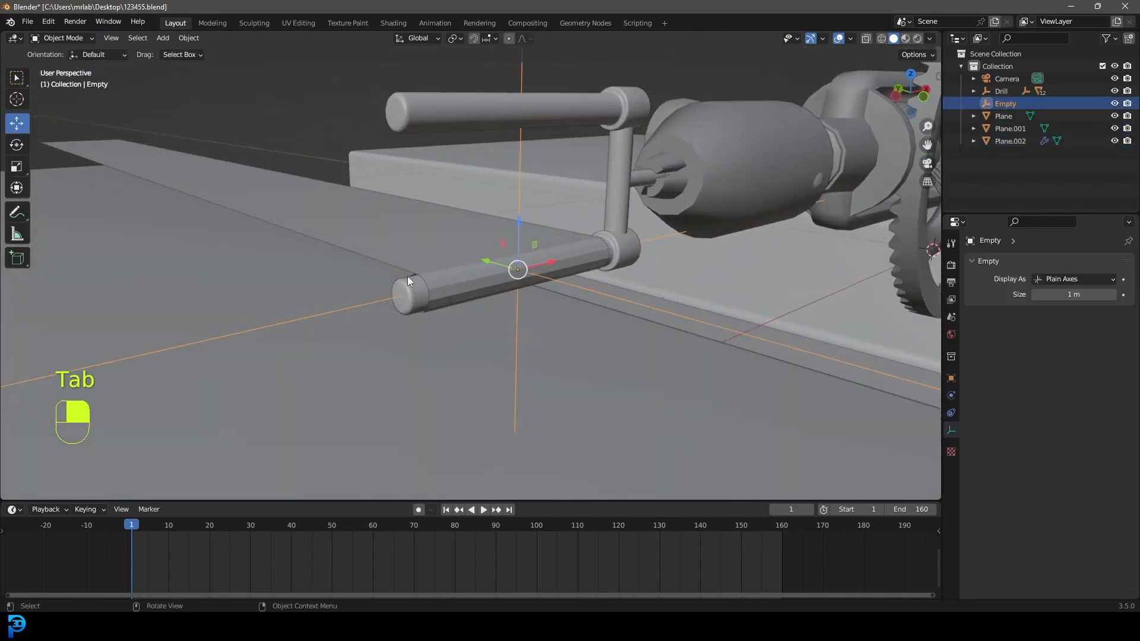
{"action": "left_click", "coordinate": [409, 285], "text": "shift"}
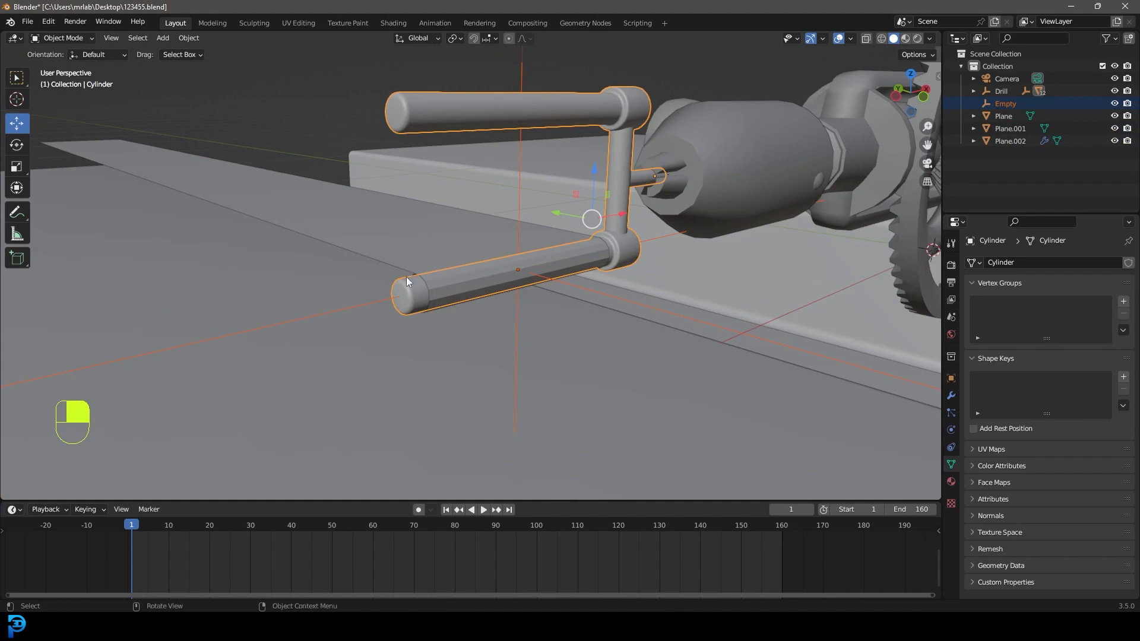
{"action": "key", "text": "ctrl+p"}
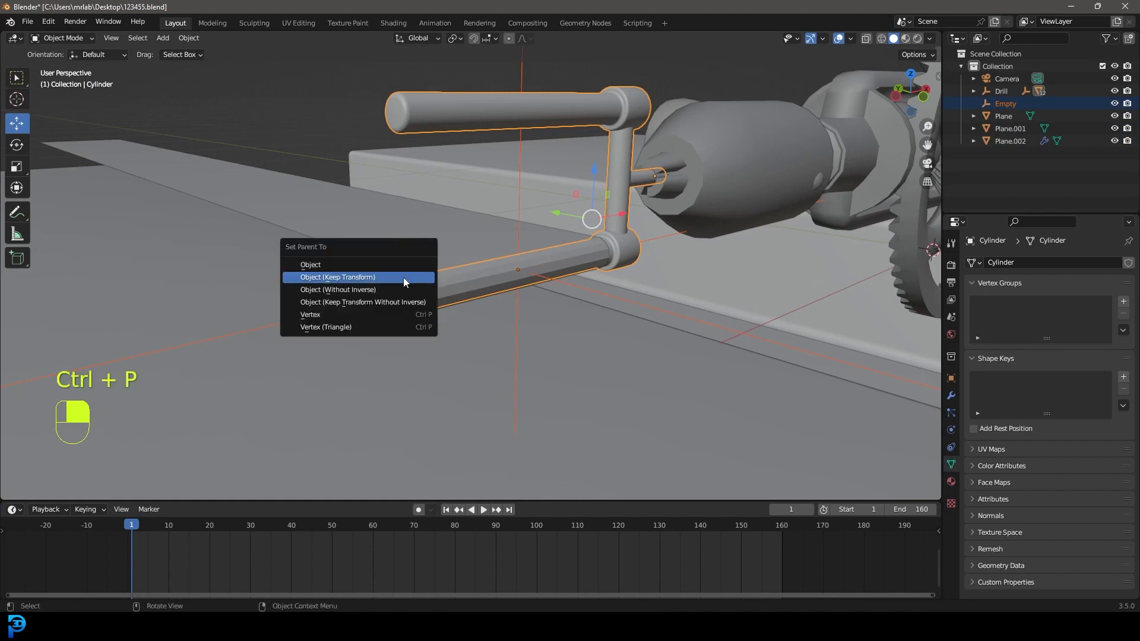
{"action": "left_click", "coordinate": [339, 281]}
Step: Apply smooth shading to the strip wrapped around the lower rod
{"action": "middle_click_drag", "start_coordinate": [347, 280], "coordinate": [428, 275]}
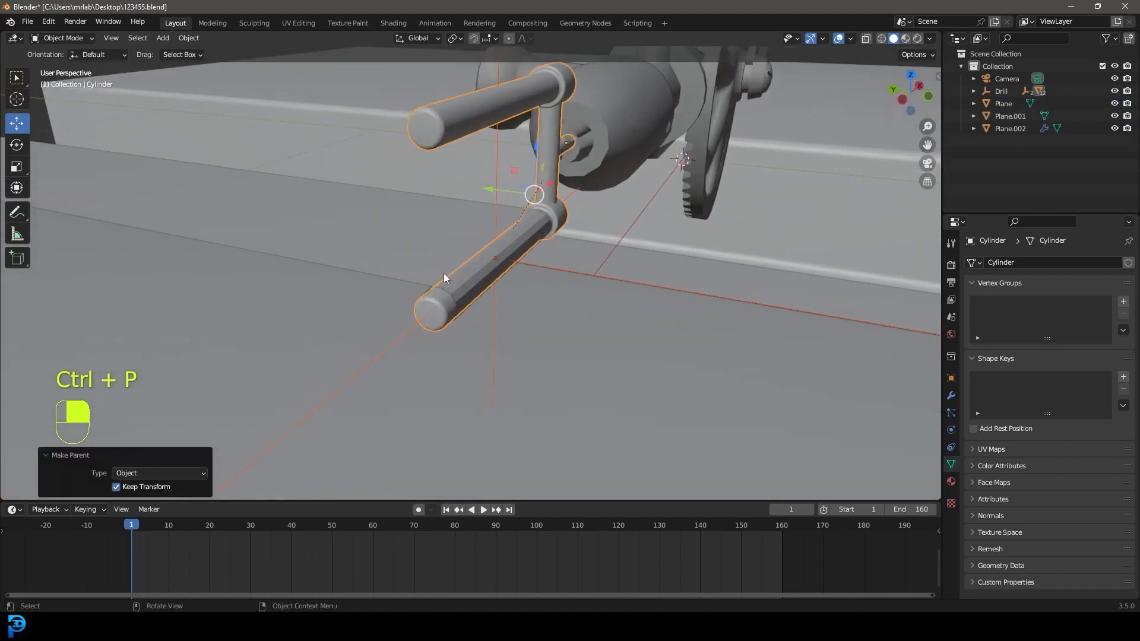
{"action": "left_click", "coordinate": [423, 244]}
{"action": "right_click", "coordinate": [452, 229]}
{"action": "left_click", "coordinate": [396, 230]}
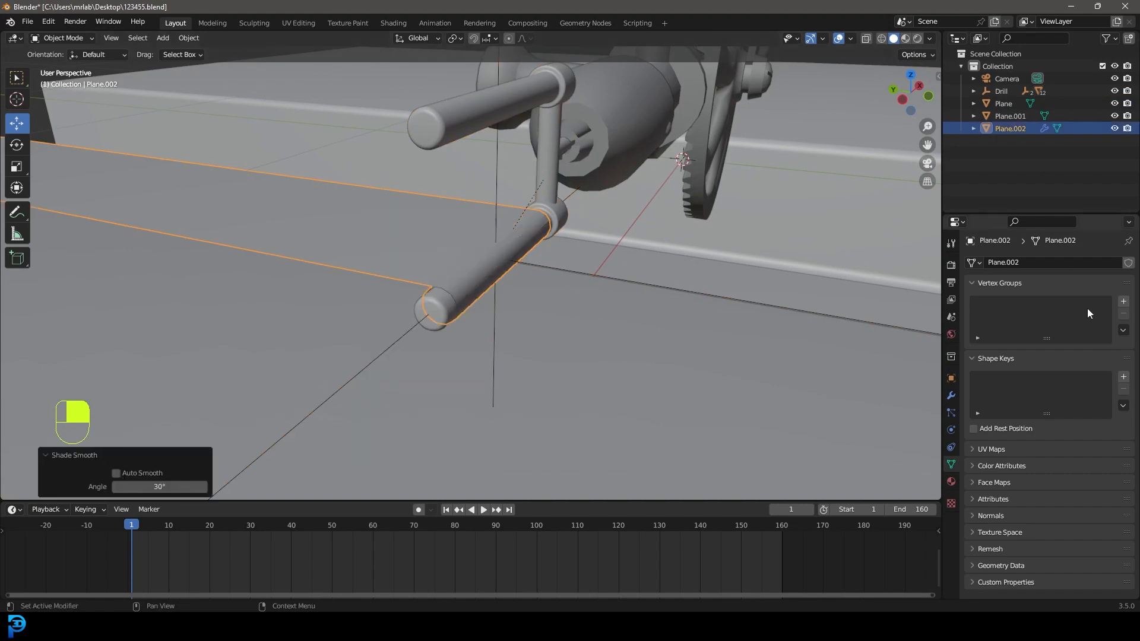
Step: Add cloth physics to the strip and save the file
{"action": "left_click", "coordinate": [952, 430]}
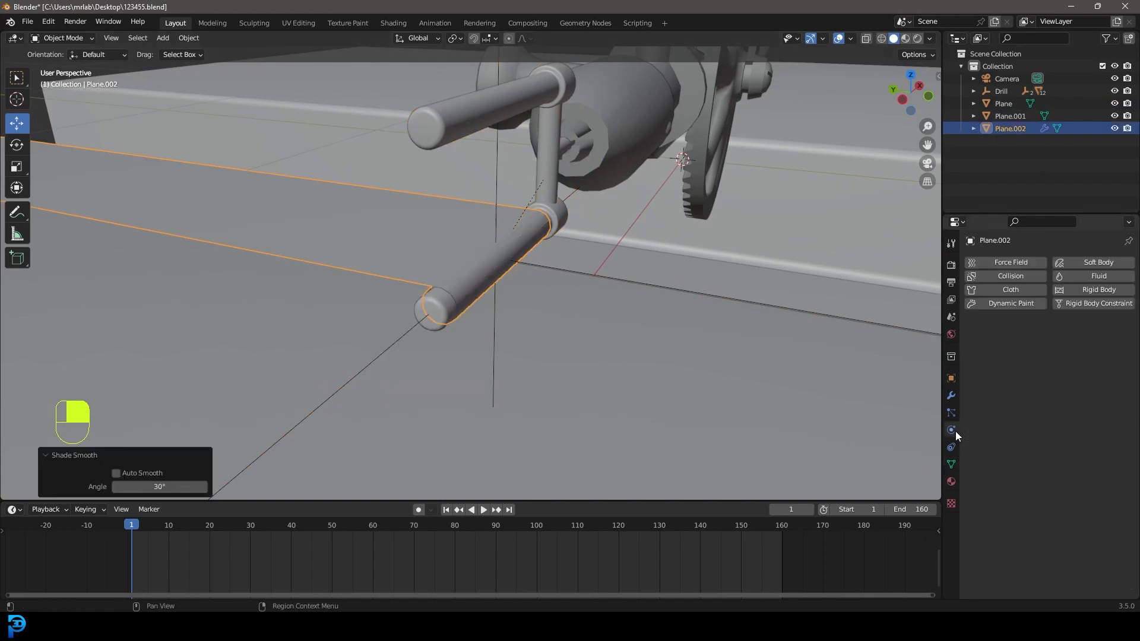
{"action": "left_click", "coordinate": [1020, 288]}
{"action": "key", "text": "ctrl+s"}
{"action": "key", "text": "ctrl+s"}
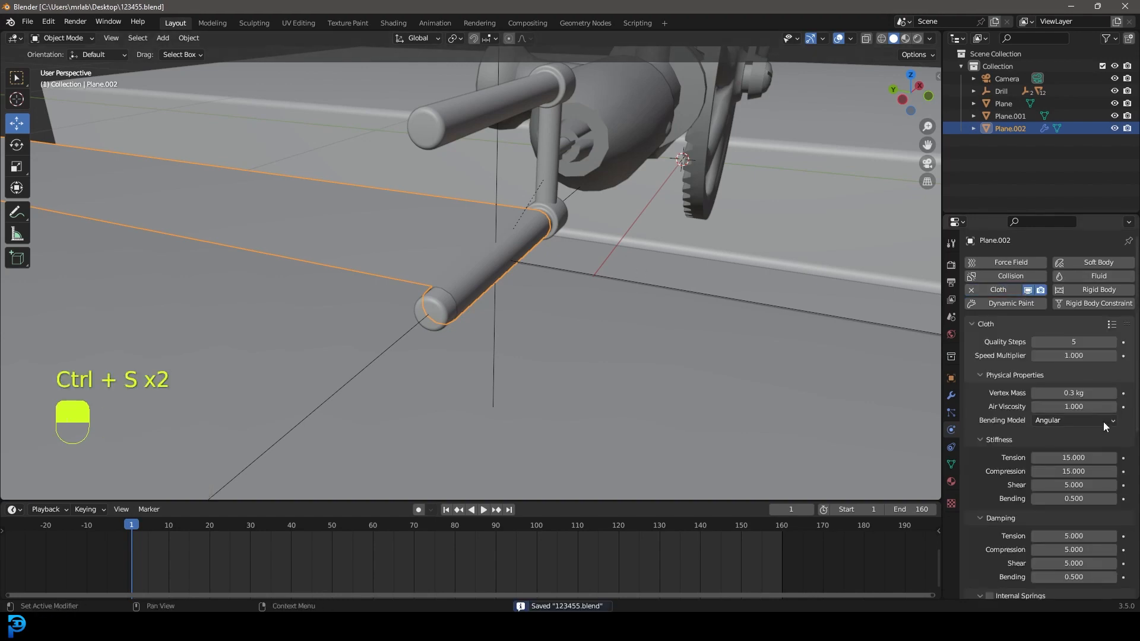
Step: Enable self collisions in the strip's cloth settings
{"action": "scroll", "coordinate": [1072, 401], "scroll_direction": "down", "scroll_amount": 12}
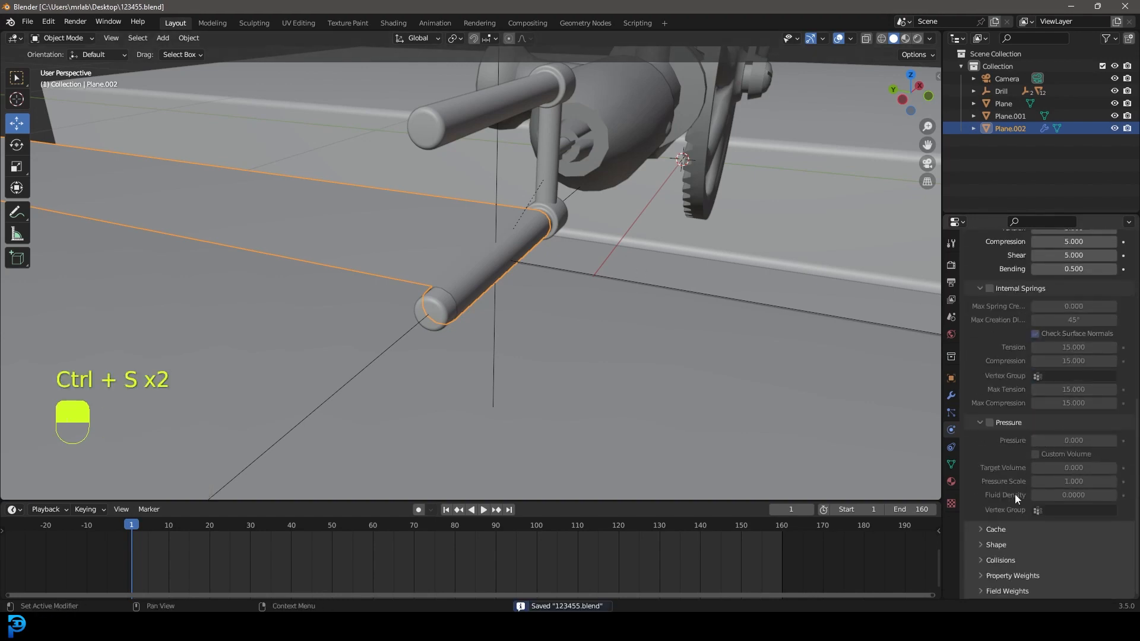
{"action": "left_click", "coordinate": [999, 558]}
{"action": "scroll", "coordinate": [1010, 546], "scroll_direction": "down", "scroll_amount": 6}
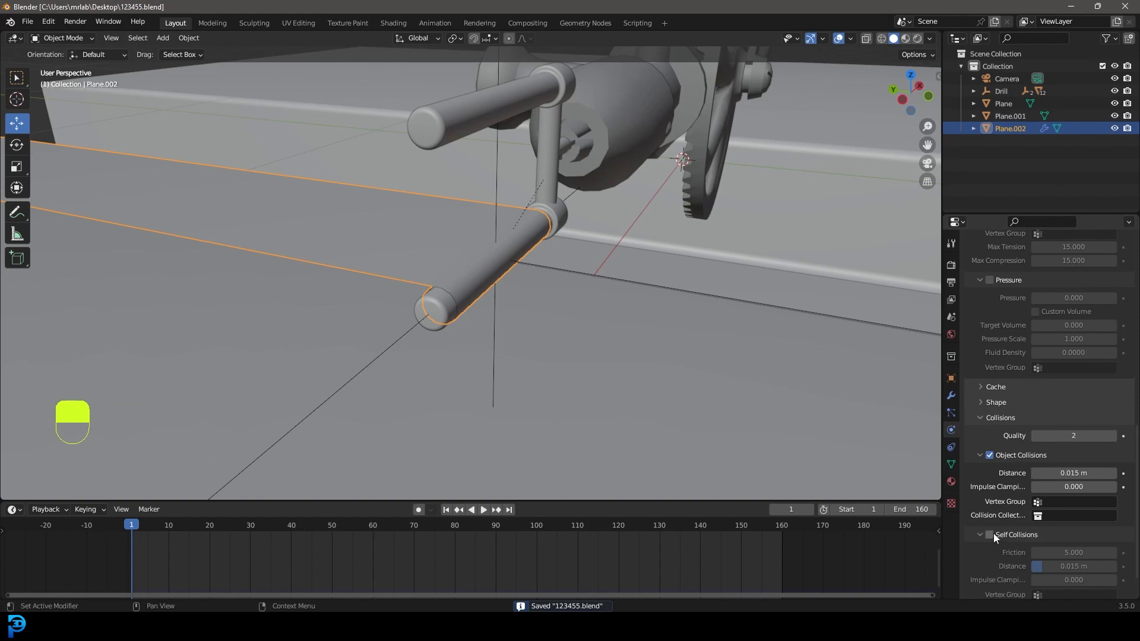
{"action": "left_click", "coordinate": [990, 535]}
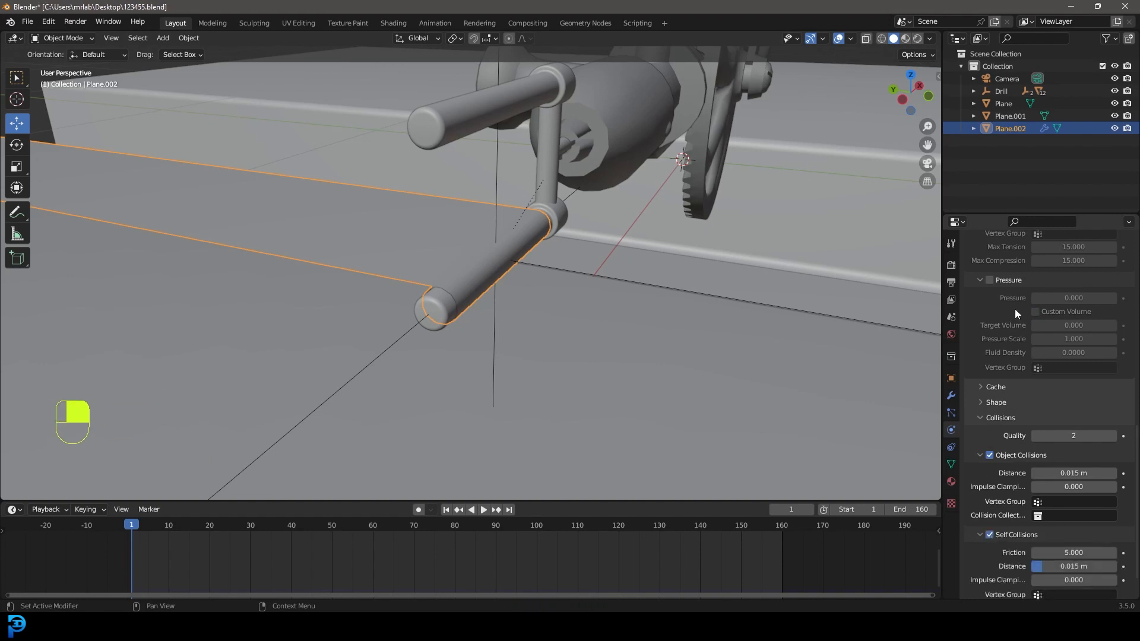
{"action": "scroll", "coordinate": [1022, 333], "scroll_direction": "up", "scroll_amount": 13}
{"action": "scroll", "coordinate": [1031, 352], "scroll_direction": "down", "scroll_amount": 13}
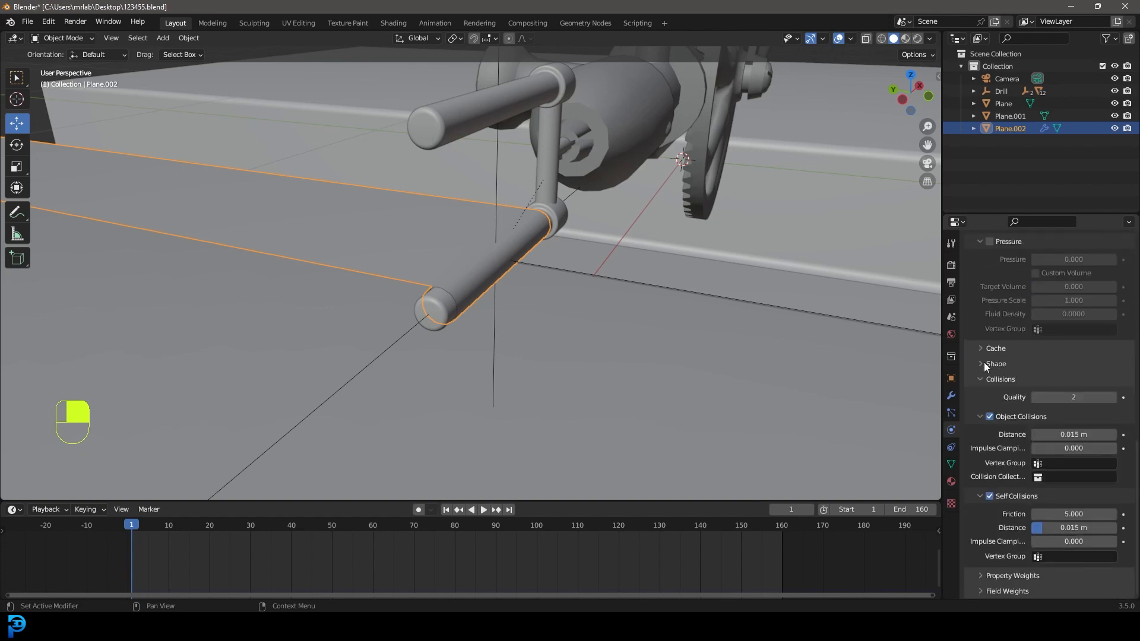
Step: Create a vertex group on the strip and assign the wrapped segments around the lower rod to it with weight 1.000
{"action": "left_click", "coordinate": [979, 363]}
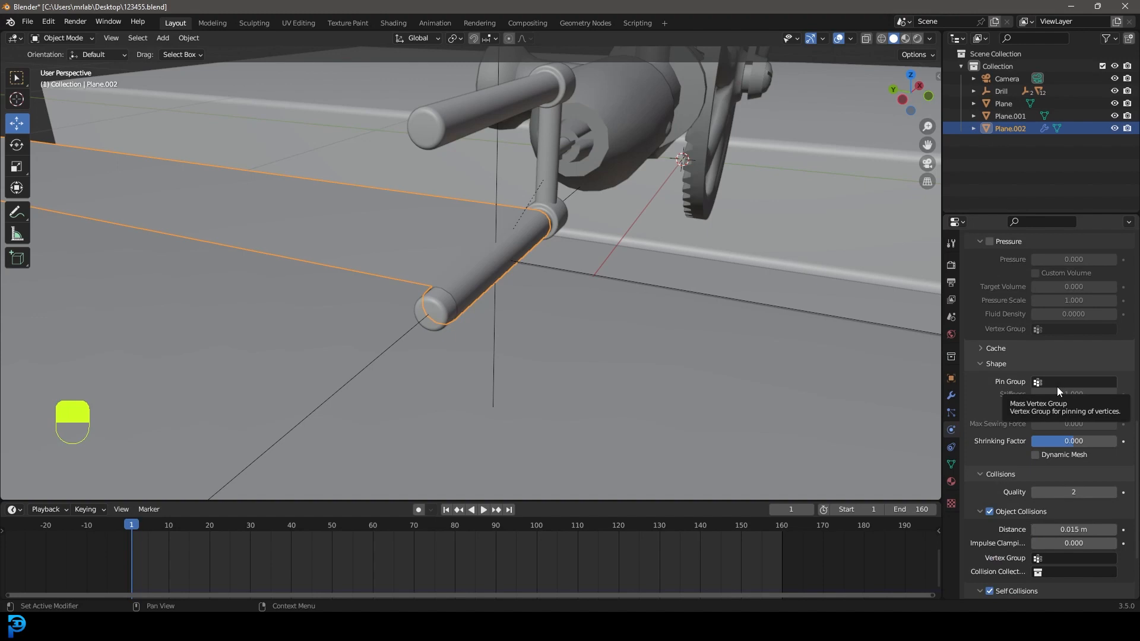
{"action": "left_click", "coordinate": [951, 464]}
{"action": "left_click", "coordinate": [1124, 304]}
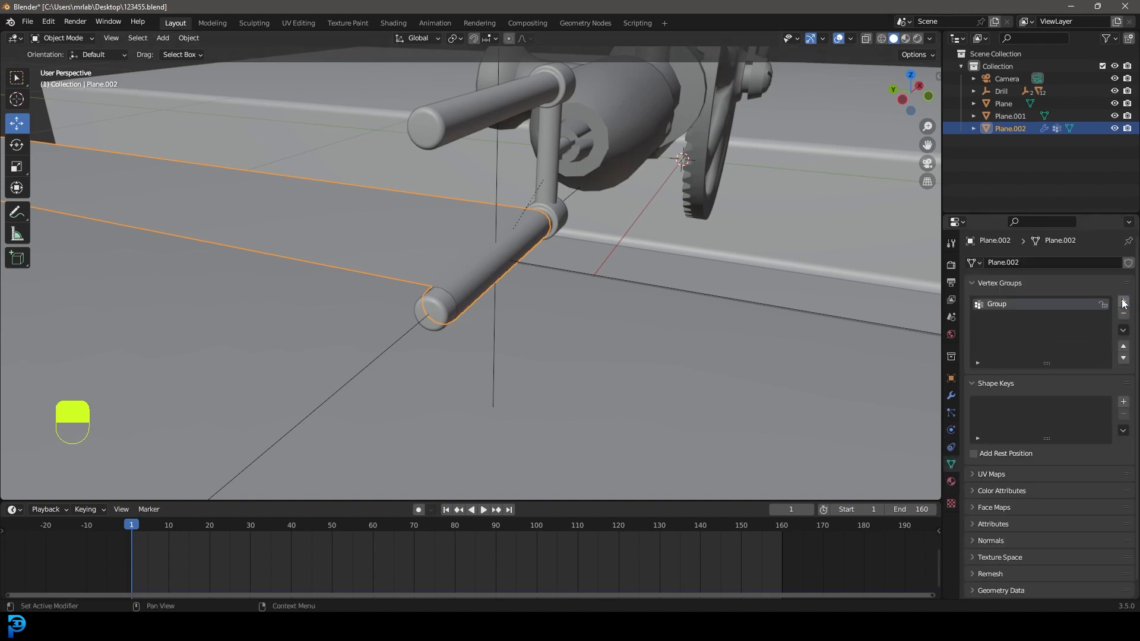
{"action": "middle_click_drag", "start_coordinate": [499, 262], "coordinate": [502, 265]}
{"action": "scroll", "coordinate": [505, 266], "scroll_direction": "up", "scroll_amount": 2}
{"action": "key", "text": "Tab"}
{"action": "key", "text": "z"}
{"action": "key", "text": "z"}
{"action": "left_click", "coordinate": [415, 262]}
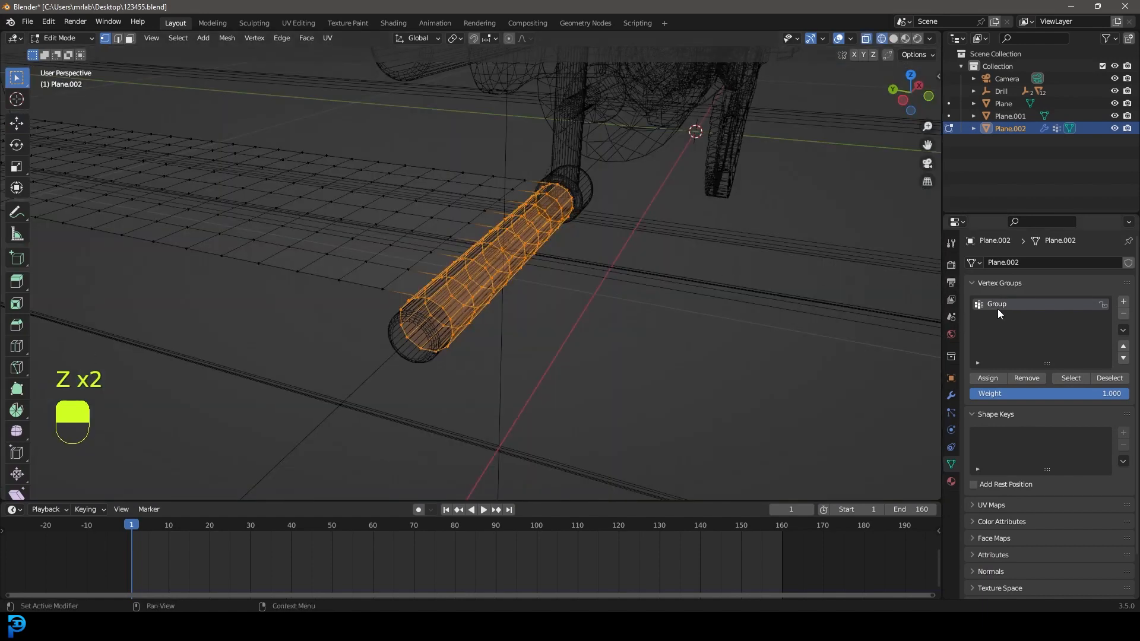
{"action": "left_click", "coordinate": [998, 383]}
{"action": "key", "text": "Tab"}
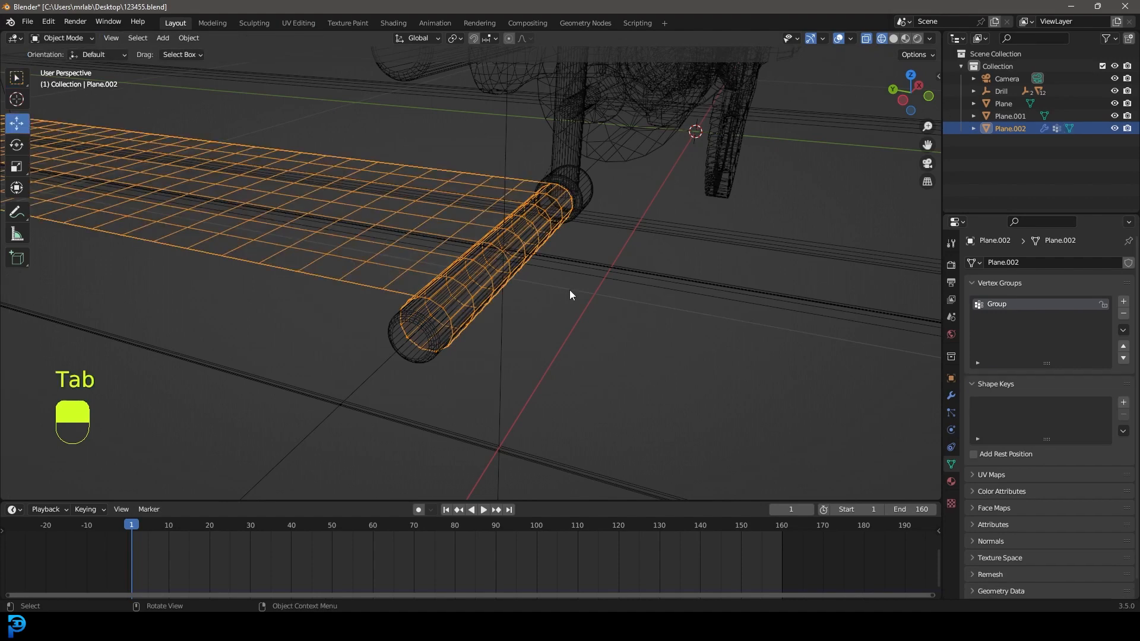
Step: Set the cloth's pin group to the strip's vertex group and return to solid shading
{"action": "left_click", "coordinate": [952, 430]}
{"action": "scroll", "coordinate": [1032, 401], "scroll_direction": "down", "scroll_amount": 8}
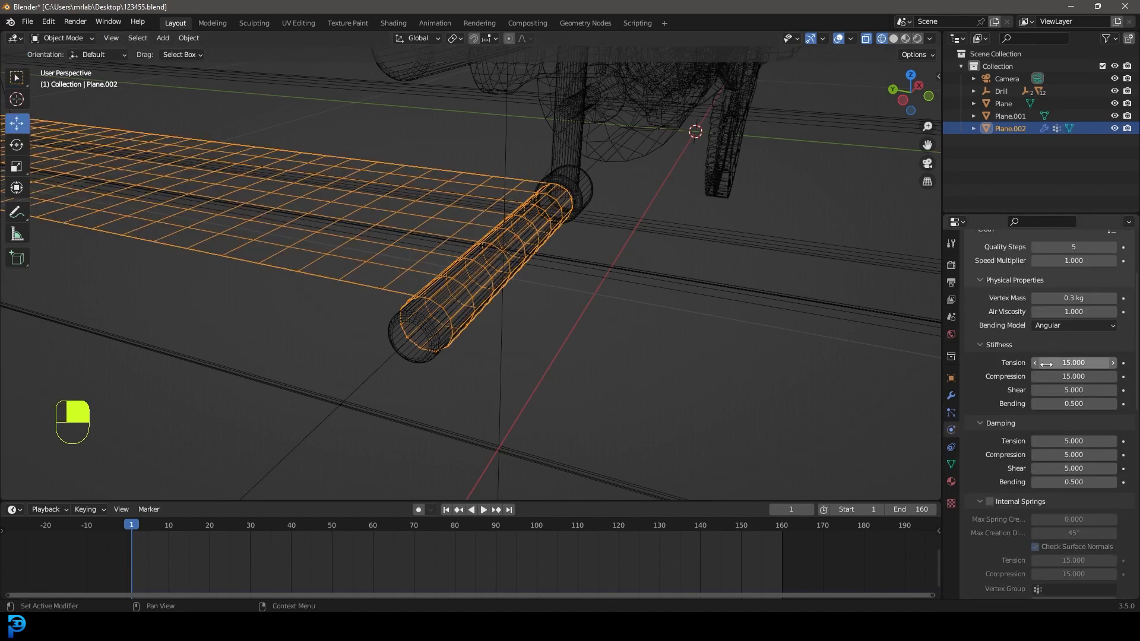
{"action": "scroll", "coordinate": [1032, 401], "scroll_direction": "down", "scroll_amount": 8}
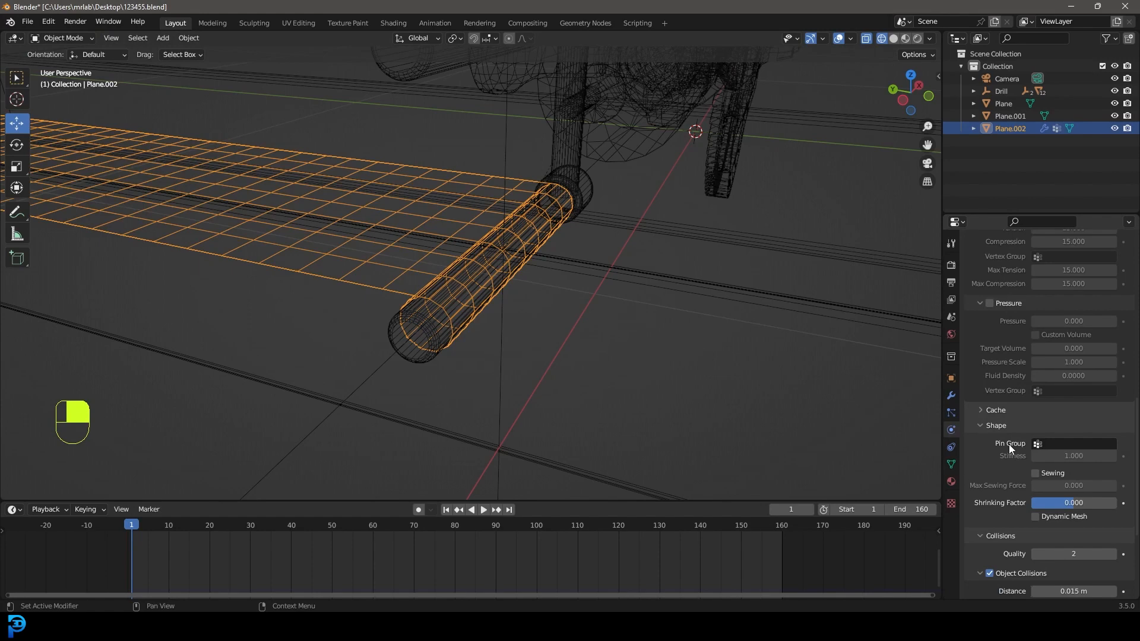
{"action": "left_click", "coordinate": [1063, 444]}
{"action": "left_click", "coordinate": [1031, 464]}
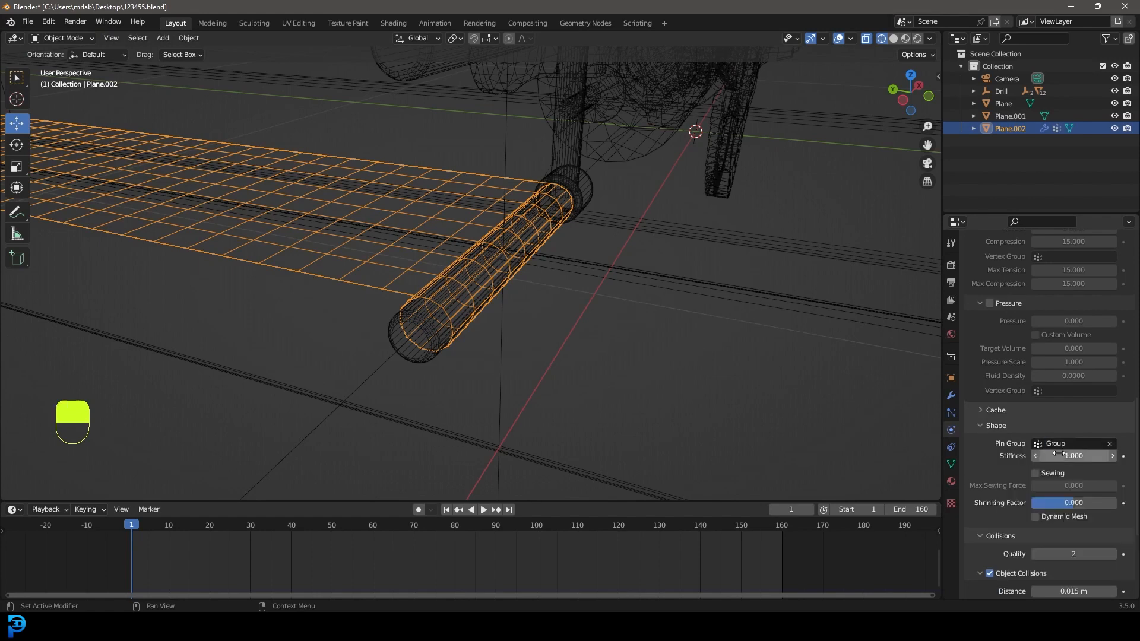
{"action": "middle_click_drag", "start_coordinate": [511, 287], "coordinate": [497, 285]}
{"action": "key", "text": "z"}
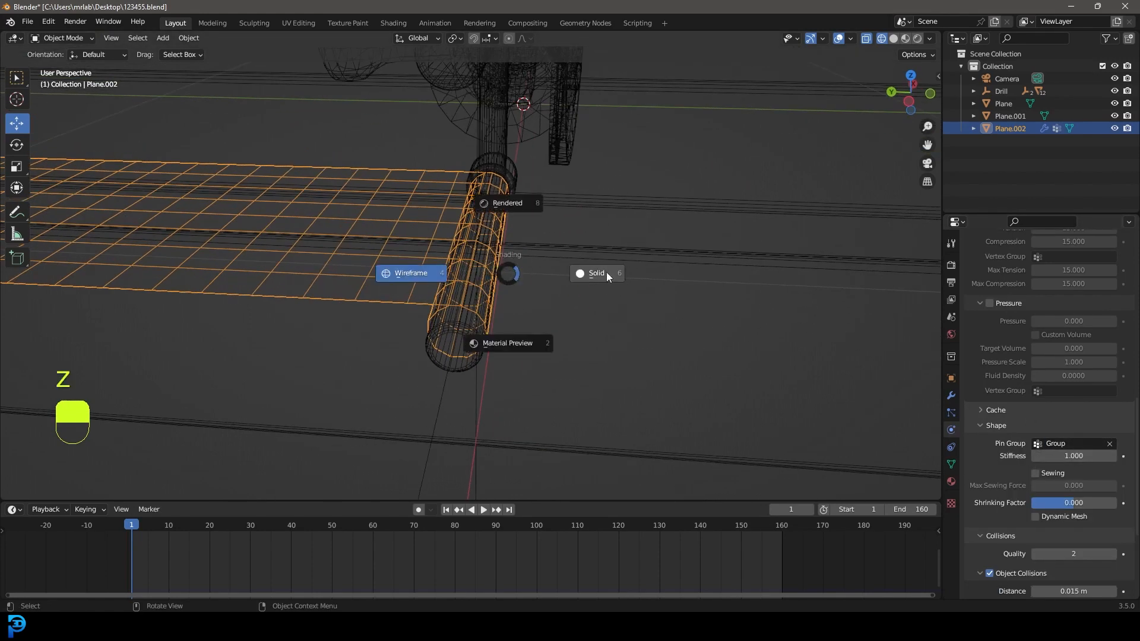
{"action": "left_click", "coordinate": [597, 272]}
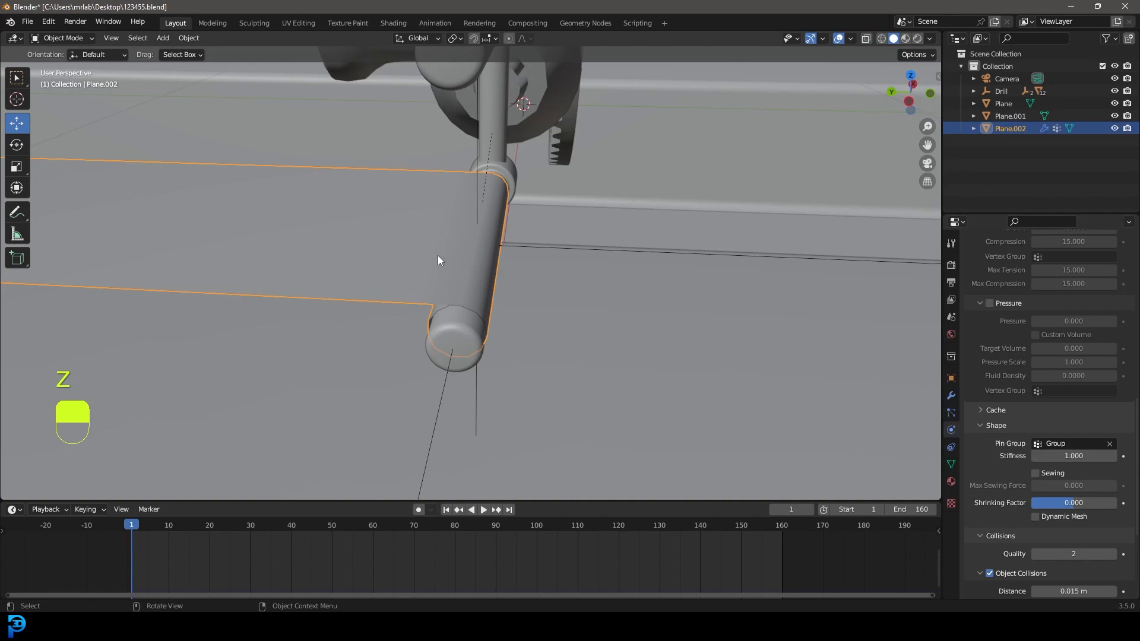
Step: Check the order of the Hook-Empty and Cloth modifiers on the strip and collapse both
{"action": "mouse_move", "coordinate": [507, 167]}
{"action": "middle_mouse_down"}
{"action": "mouse_move", "coordinate": [518, 139]}
{"action": "mouse_move", "coordinate": [518, 185]}
{"action": "middle_mouse_up"}
{"action": "scroll", "coordinate": [425, 238], "scroll_direction": "down", "scroll_amount": 3}
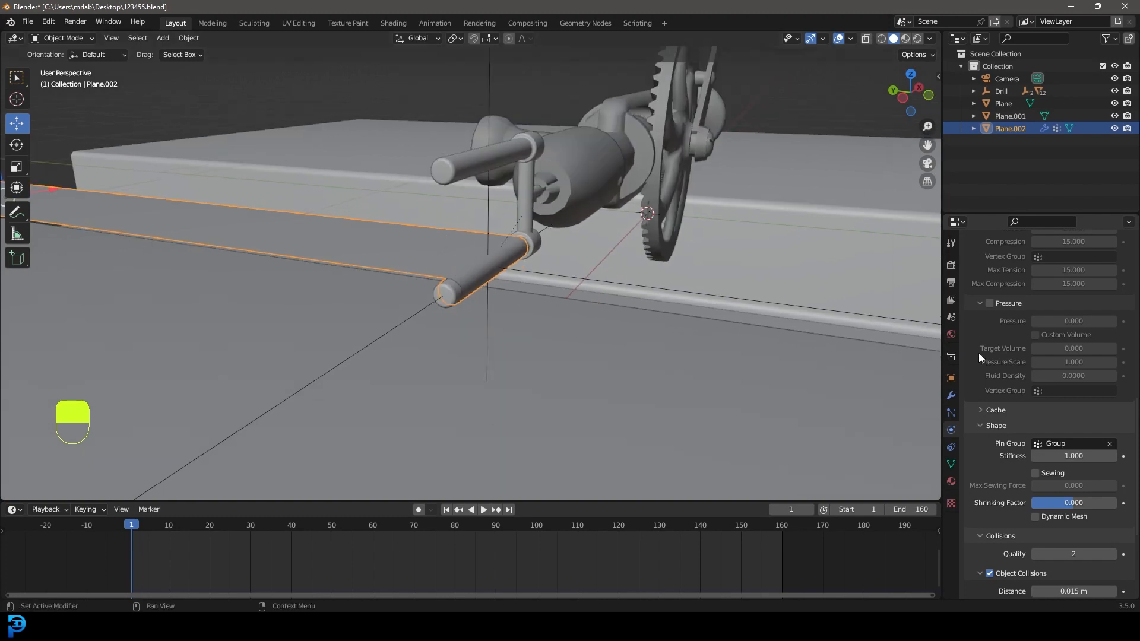
{"action": "left_click", "coordinate": [952, 394]}
{"action": "left_click", "coordinate": [972, 282]}
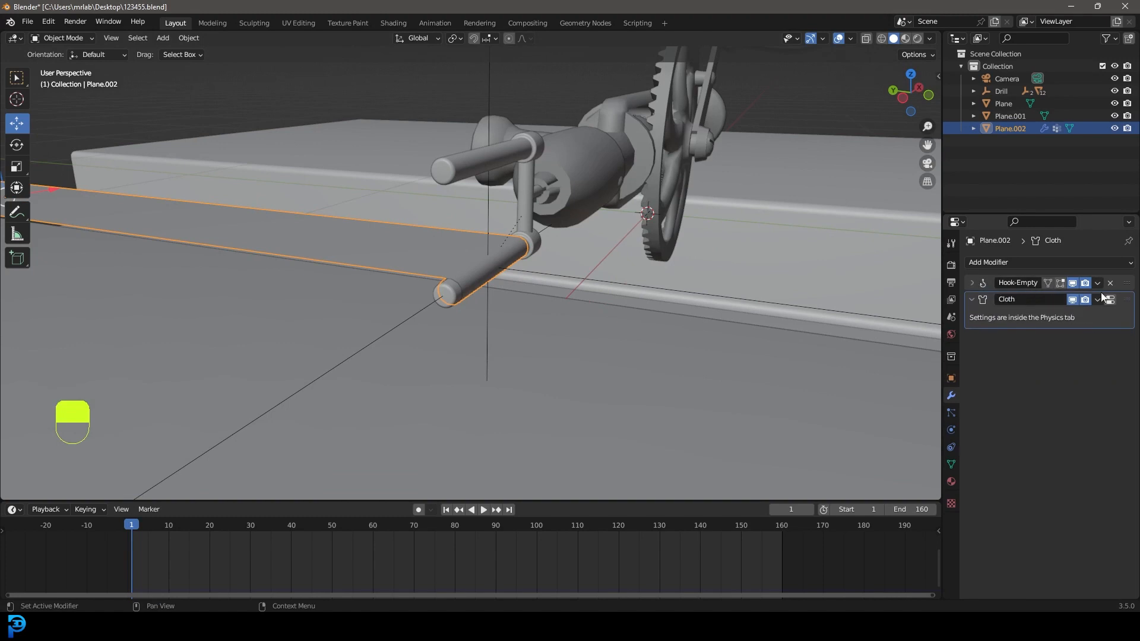
{"action": "left_click", "coordinate": [1127, 284]}
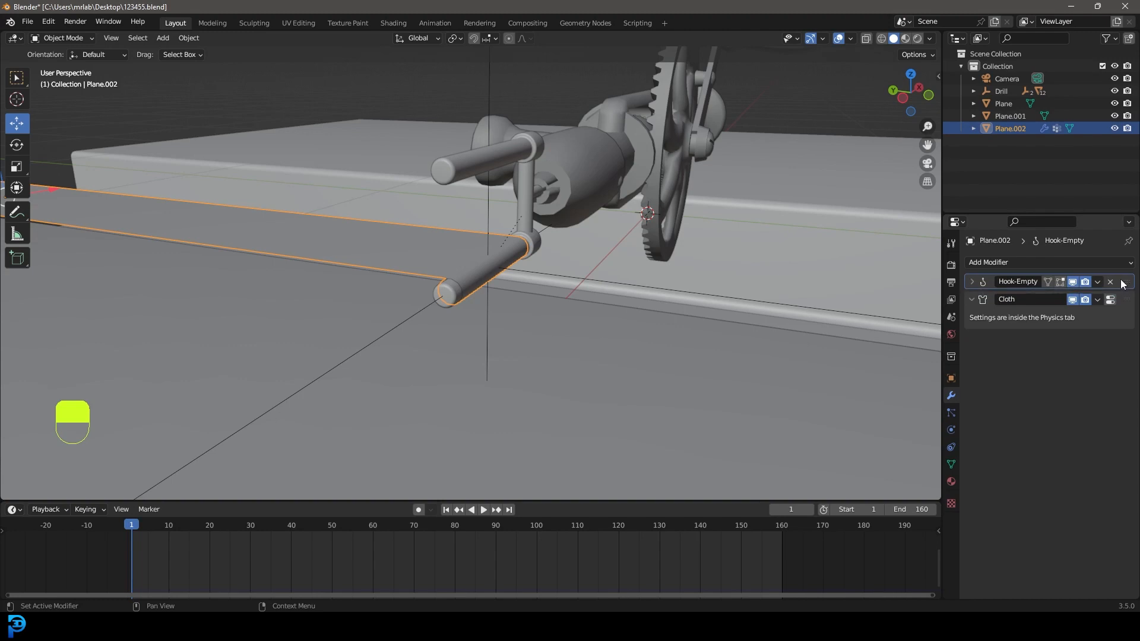
{"action": "left_click", "coordinate": [972, 299]}
{"action": "mouse_move", "coordinate": [1128, 303]}
{"action": "left_mouse_down"}
{"action": "mouse_move", "coordinate": [1127, 276]}
{"action": "mouse_move", "coordinate": [1127, 302]}
{"action": "left_mouse_up"}
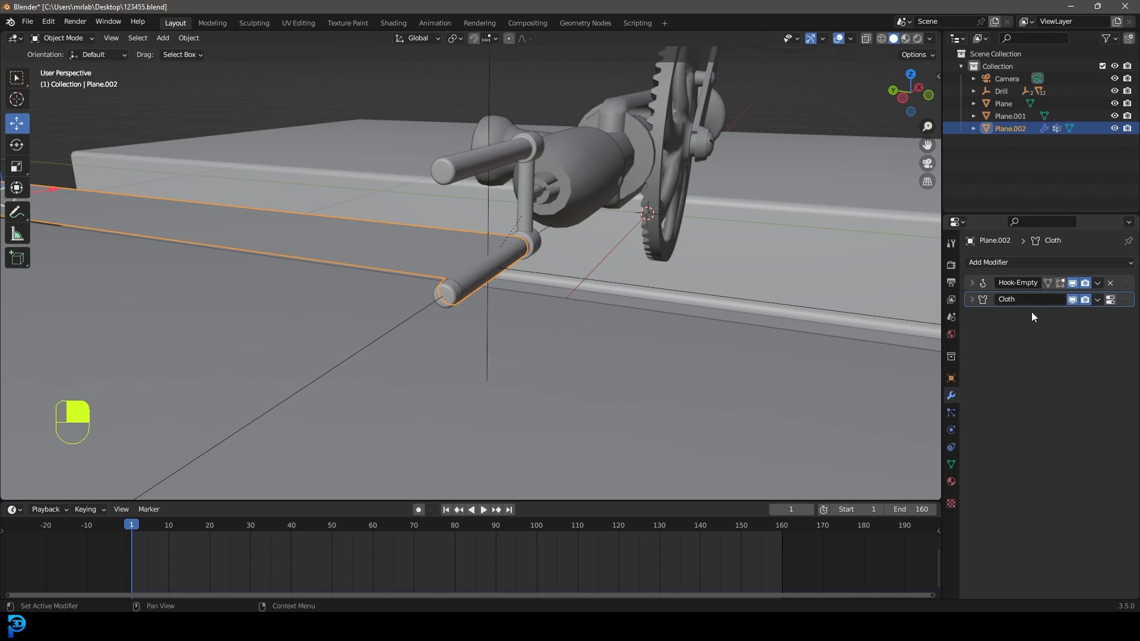
Step: Play the cloth simulation from frame 1 to check how the strip follows the rod, and return to the first frame
{"action": "middle_click_drag", "start_coordinate": [432, 224], "coordinate": [426, 222]}
{"action": "left_click", "coordinate": [127, 525]}
{"action": "middle_click_drag", "start_coordinate": [425, 298], "coordinate": [543, 303]}
{"action": "key", "text": "space"}
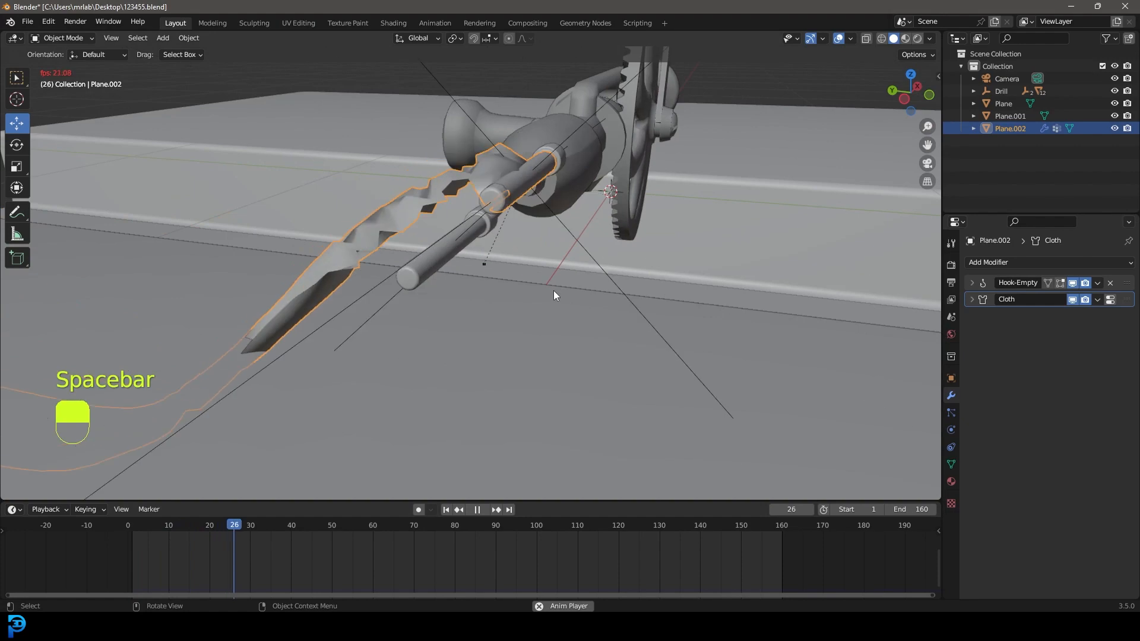
{"action": "key", "text": "space"}
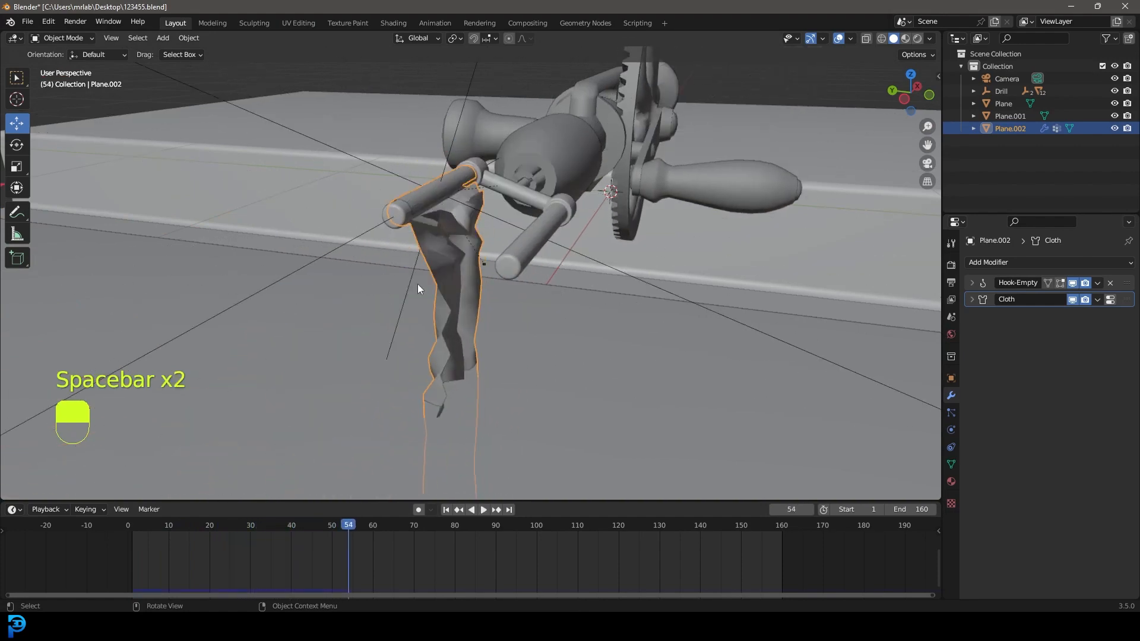
{"action": "key", "text": "shift+Left"}
Step: Add collision physics to the drill's two-rod fork
{"action": "middle_click_drag", "start_coordinate": [449, 241], "coordinate": [636, 220]}
{"action": "left_click", "coordinate": [461, 186]}
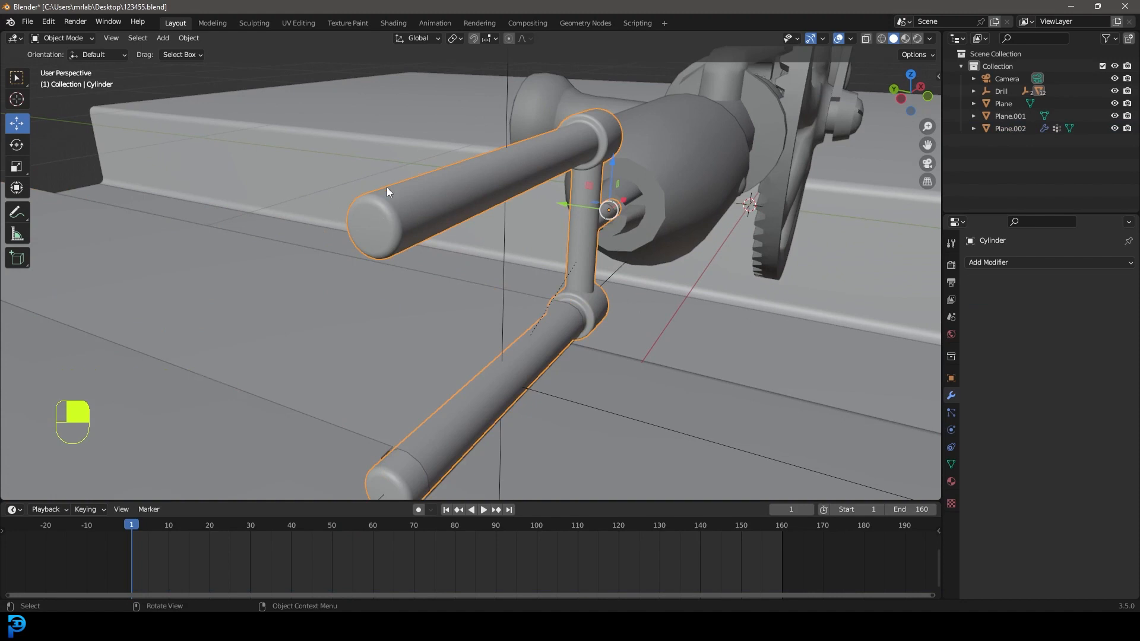
{"action": "left_click", "coordinate": [952, 430]}
{"action": "left_click", "coordinate": [1009, 276]}
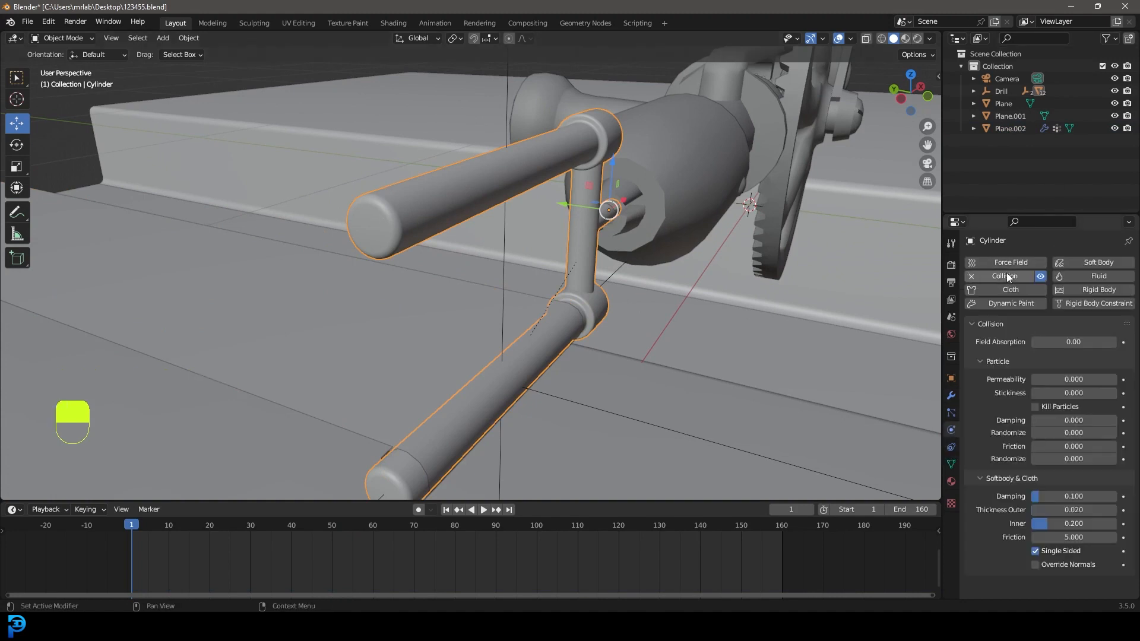
Step: Add collision physics to the stepped ground plane beneath the drill
{"action": "scroll", "coordinate": [653, 365], "scroll_direction": "down", "scroll_amount": 5}
{"action": "middle_click_drag", "start_coordinate": [653, 365], "coordinate": [563, 326]}
{"action": "left_click", "coordinate": [215, 288]}
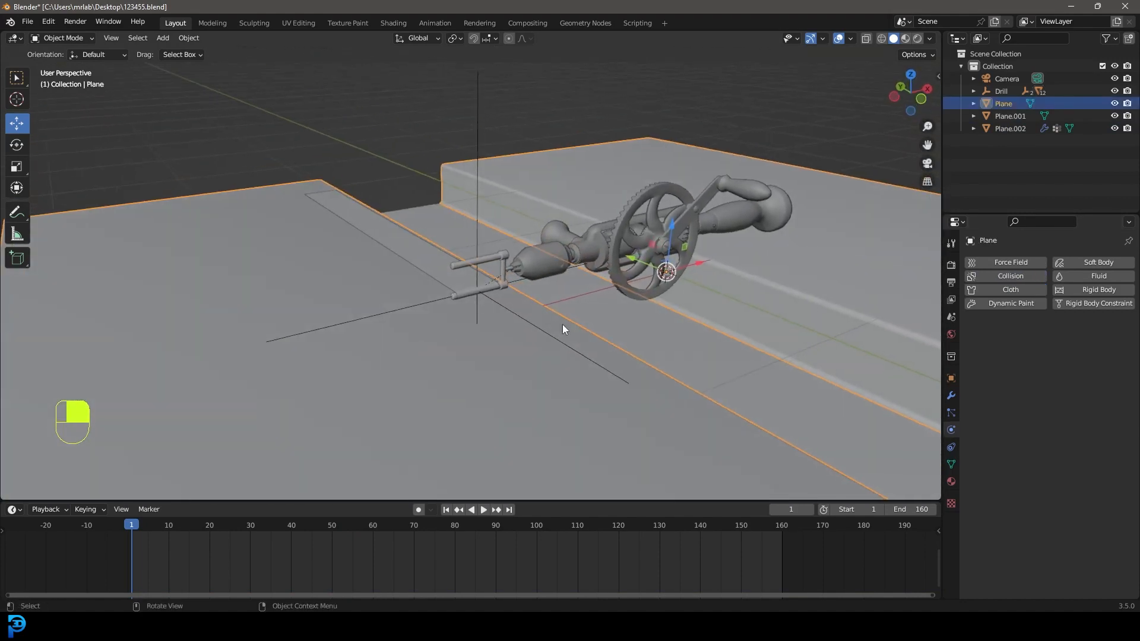
{"action": "left_click", "coordinate": [1012, 276]}
Step: Play the simulation with the collisions active, then return to the first frame and switch to front view
{"action": "middle_click_drag", "start_coordinate": [683, 256], "coordinate": [550, 259]}
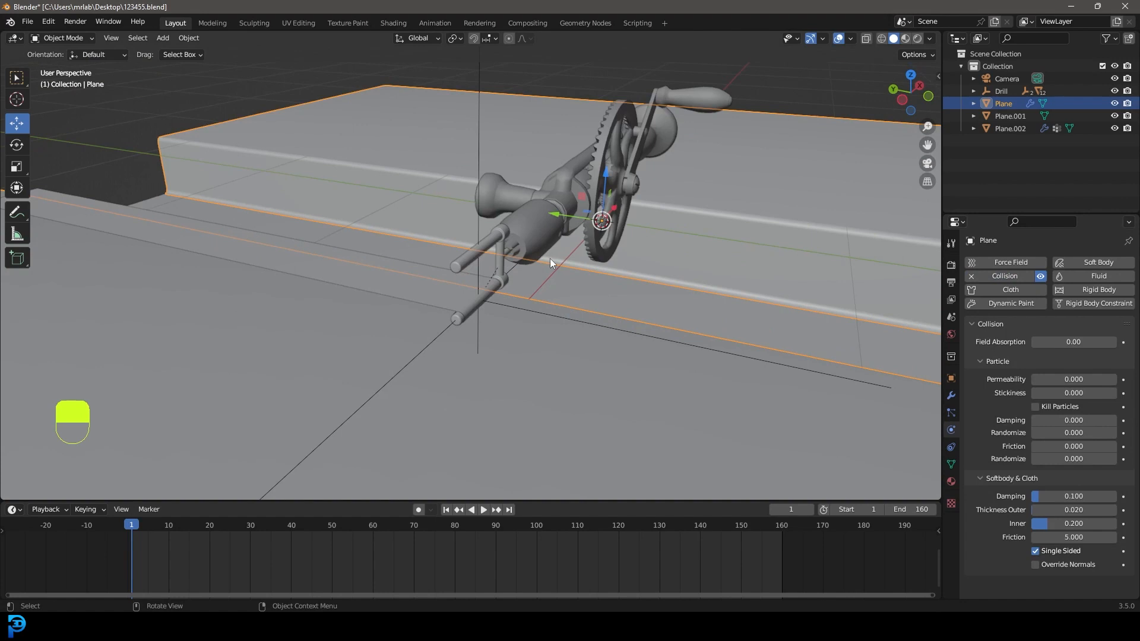
{"action": "key", "text": "space"}
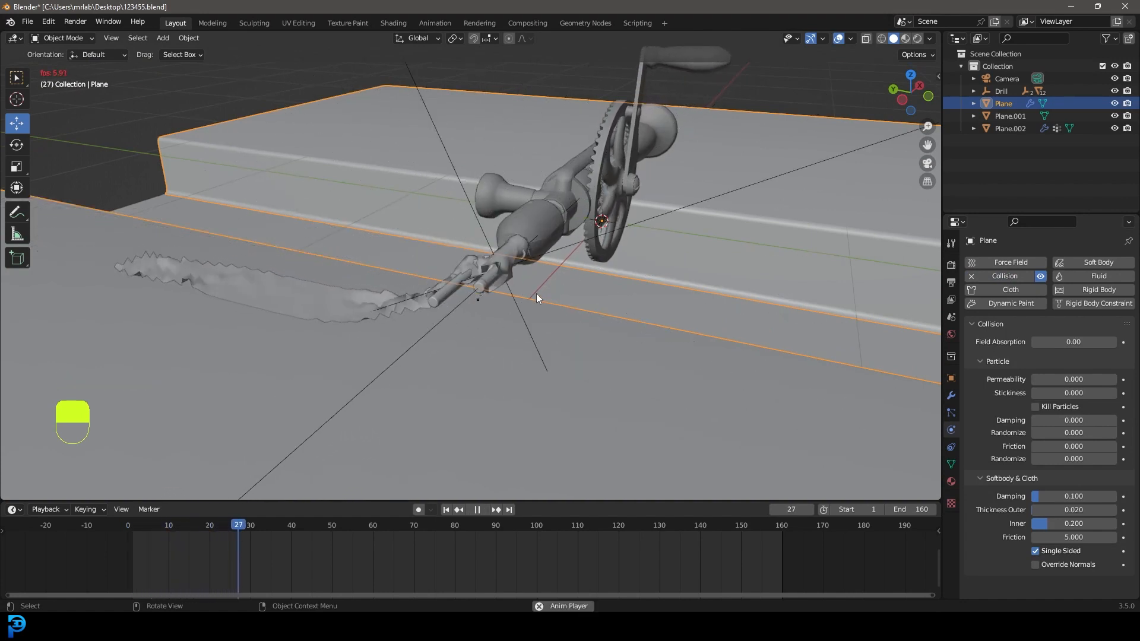
{"action": "key", "text": "space"}
{"action": "middle_click_drag", "start_coordinate": [547, 286], "coordinate": [571, 241]}
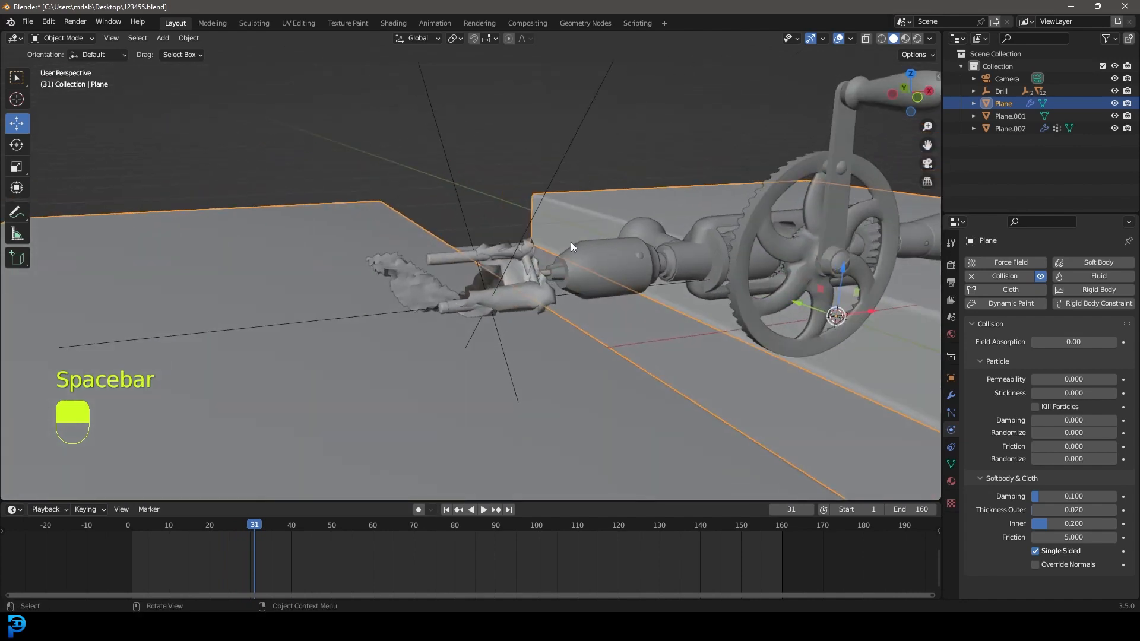
{"action": "key", "text": "shift+Left"}
{"action": "key", "text": "KP_1"}
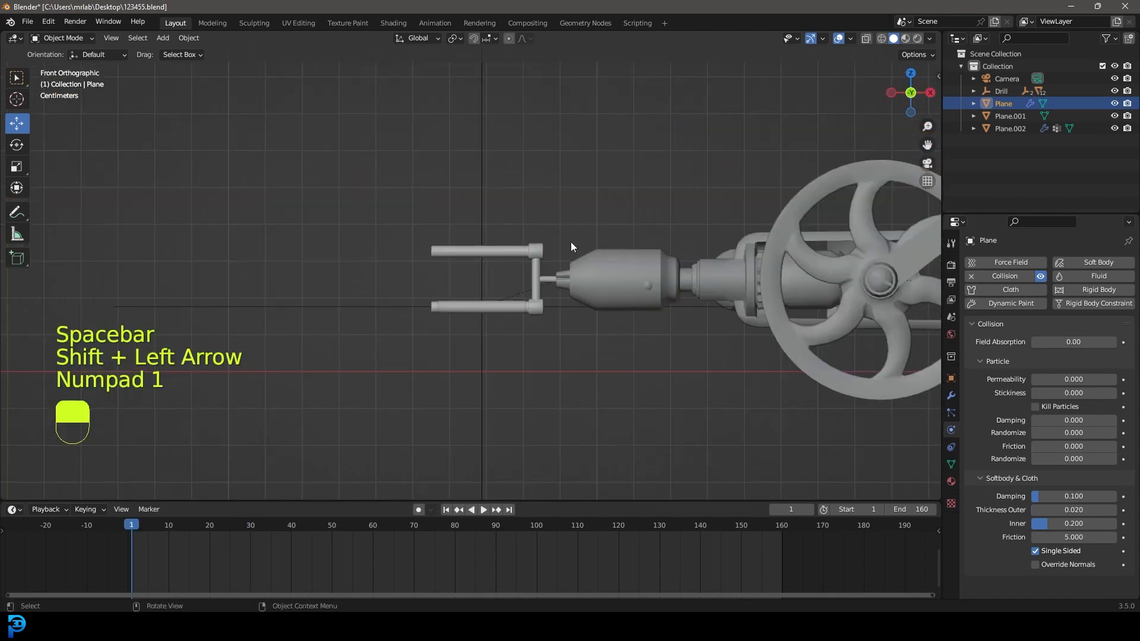
Step: Select every object in the scene and display them as wireframe in front orthographic view
{"action": "scroll", "coordinate": [557, 261], "scroll_direction": "down", "scroll_amount": 6}
{"action": "middle_click_drag", "start_coordinate": [421, 239], "coordinate": [483, 275]}
{"action": "key", "text": "a"}
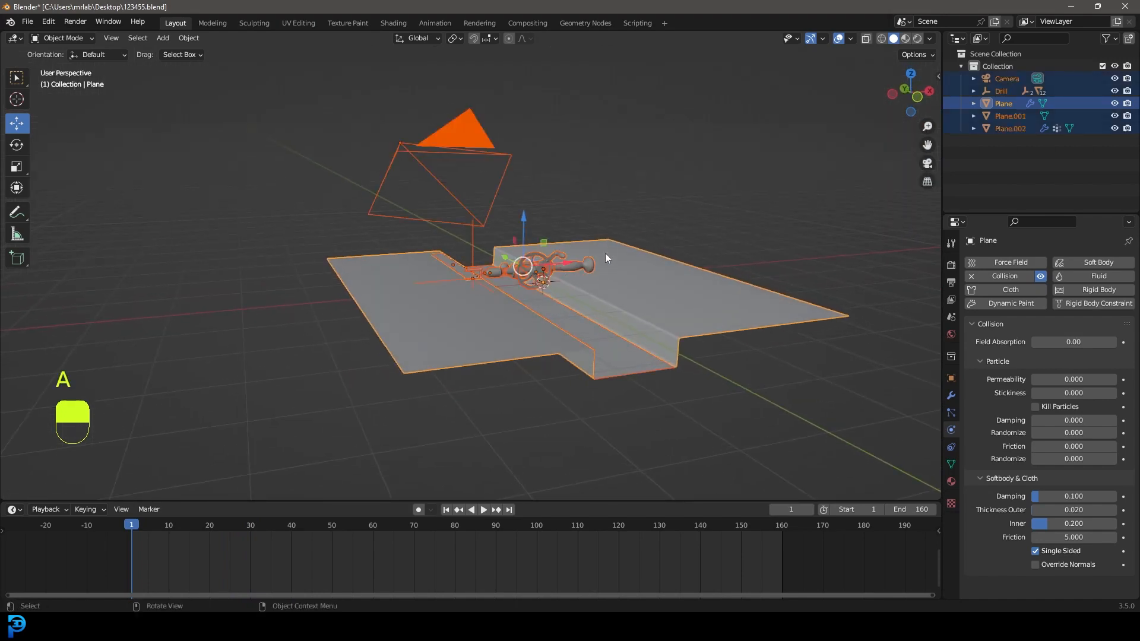
{"action": "key", "text": "KP_1"}
{"action": "key", "text": "z"}
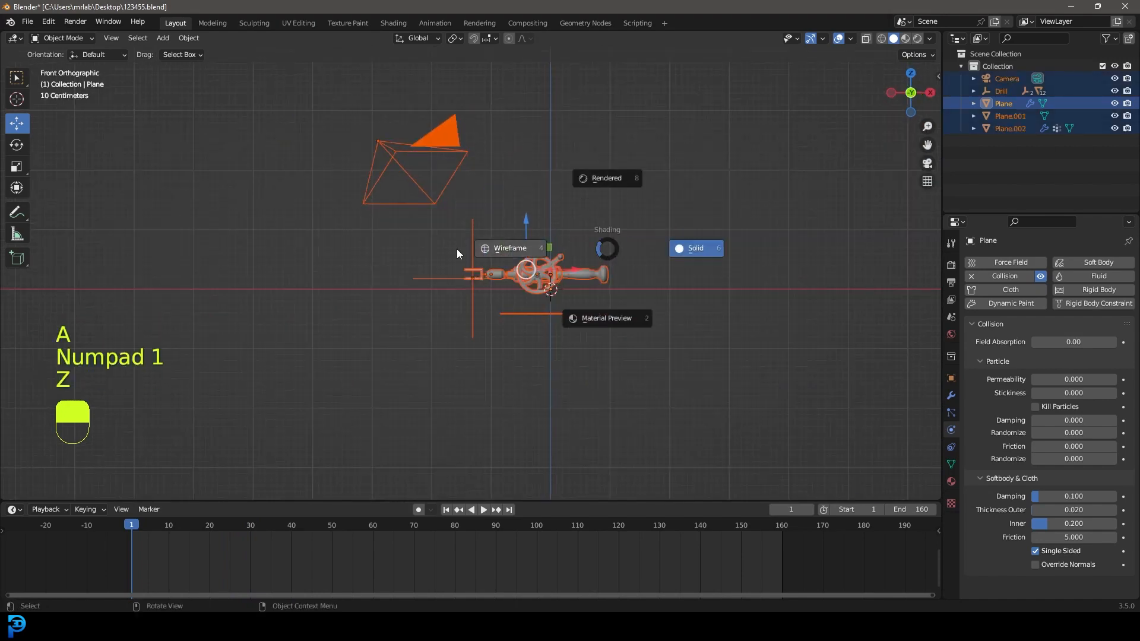
{"action": "left_click", "coordinate": [608, 254]}
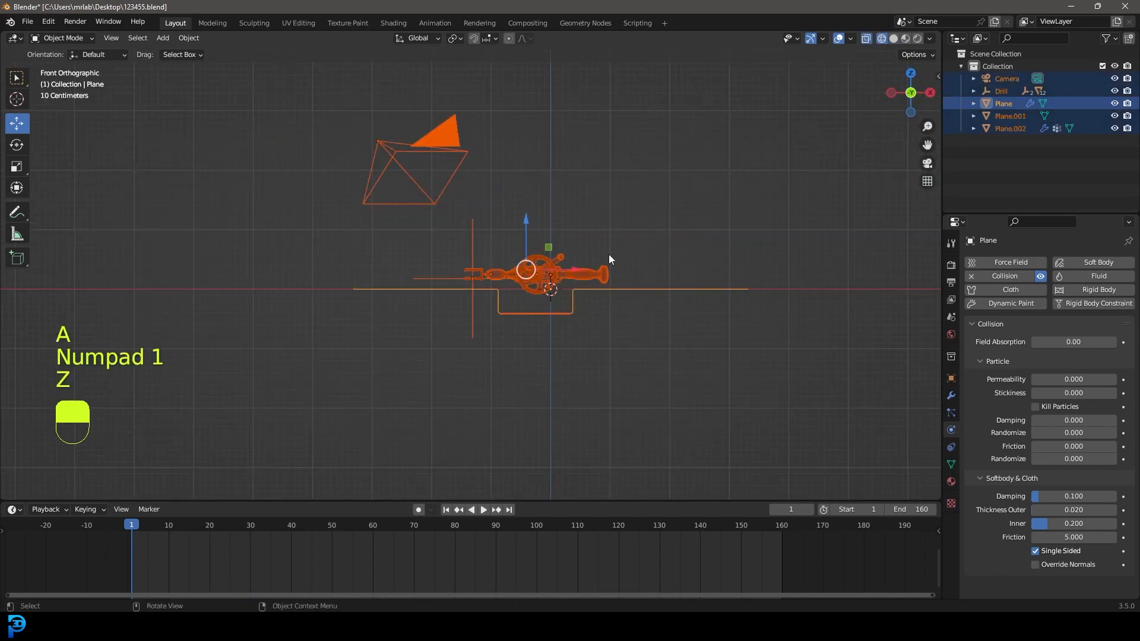
Step: Scale the whole scene up by about 2.11 around the 3D cursor, and return to solid shading
{"action": "left_click", "coordinate": [455, 38]}
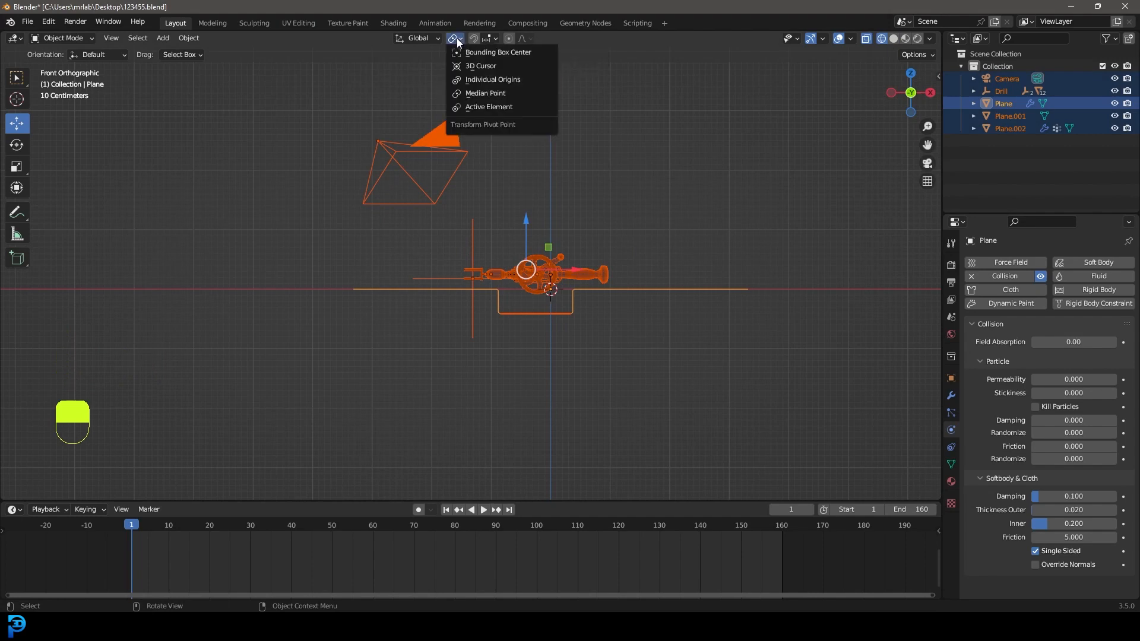
{"action": "left_click", "coordinate": [493, 65]}
{"action": "scroll", "coordinate": [640, 351], "scroll_direction": "down", "scroll_amount": 2}
{"action": "key", "text": "s"}
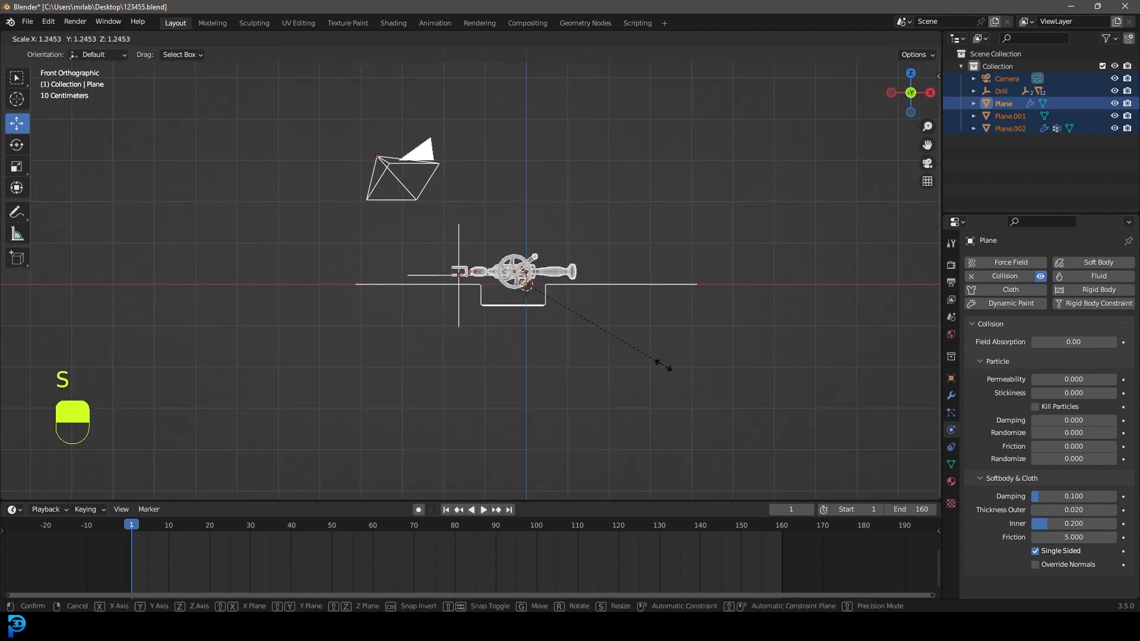
{"action": "left_click", "coordinate": [764, 399]}
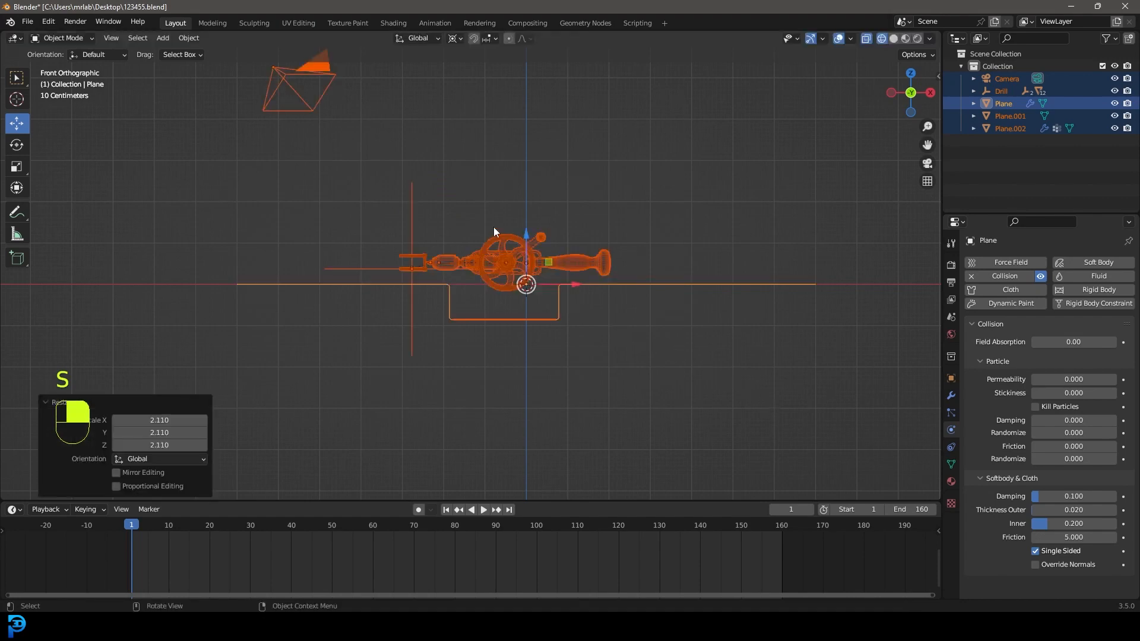
{"action": "middle_click_drag", "start_coordinate": [507, 234], "coordinate": [547, 255]}
{"action": "key", "text": "z"}
{"action": "left_click", "coordinate": [594, 249]}
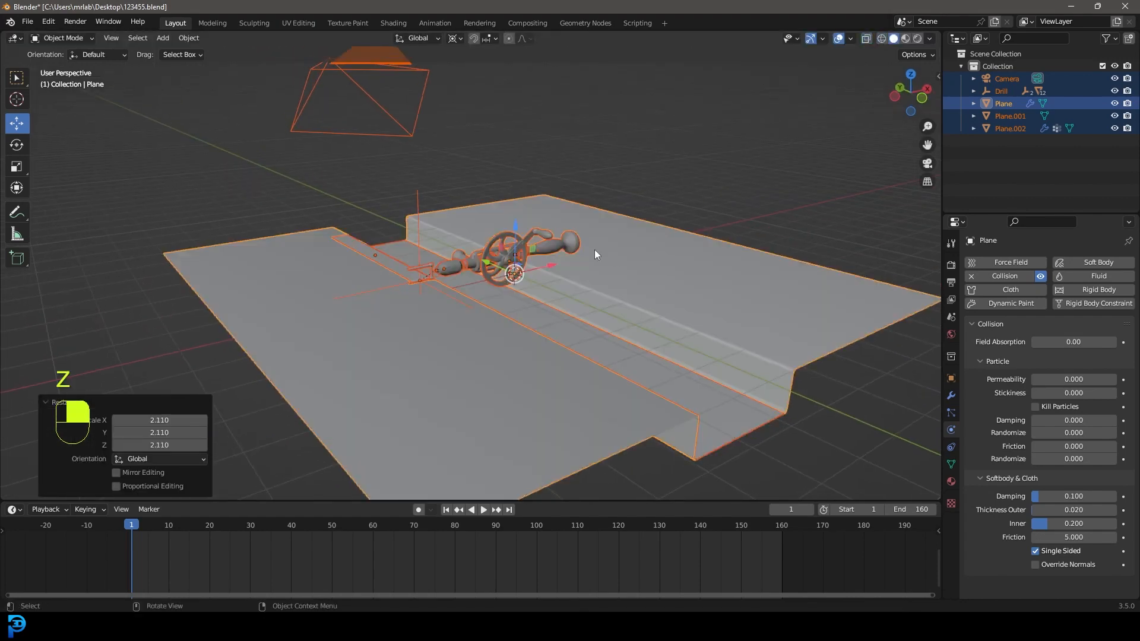
Step: Deselect everything, play the simulation at the new scale, and inspect the strip around the fork at frame 47
{"action": "left_click", "coordinate": [132, 524]}
{"action": "key", "text": "alt+a"}
{"action": "key", "text": "space"}
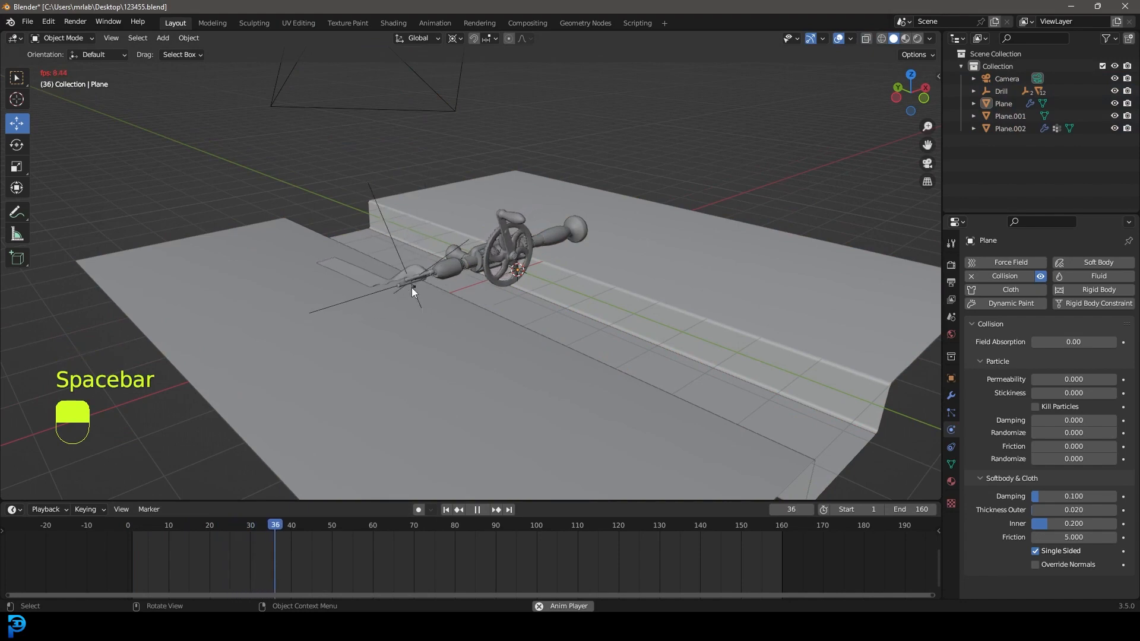
{"action": "scroll", "coordinate": [415, 293], "scroll_direction": "up", "scroll_amount": 2}
{"action": "key", "text": "space"}
{"action": "middle_click_drag", "start_coordinate": [342, 270], "coordinate": [414, 313]}
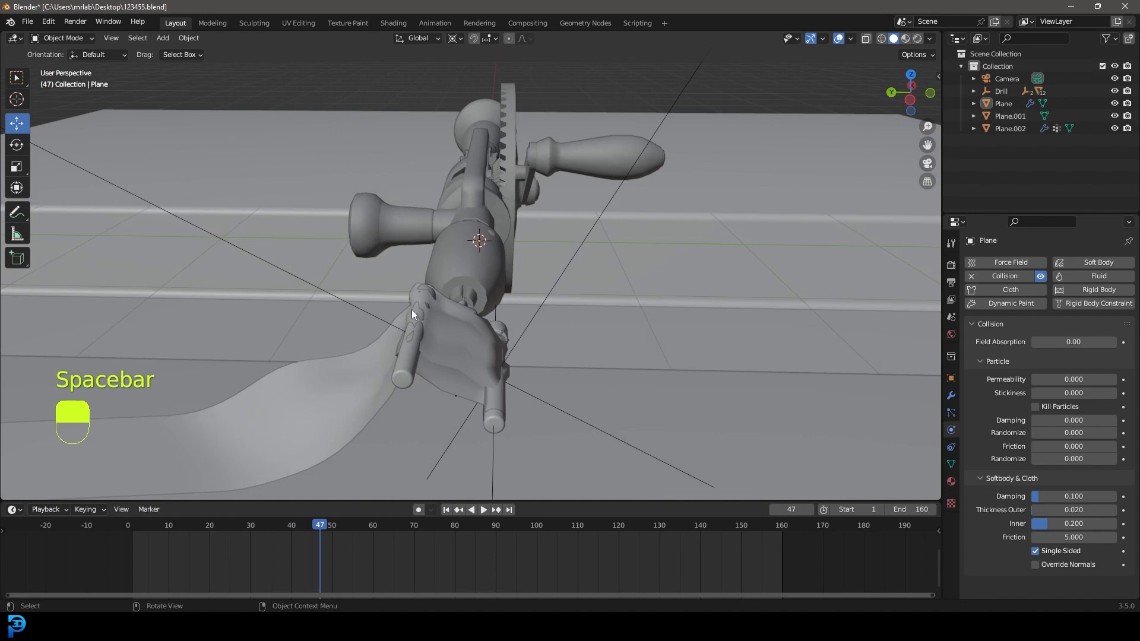
Step: Set the transform pivot point back to Median Point
{"action": "left_click", "coordinate": [457, 38]}
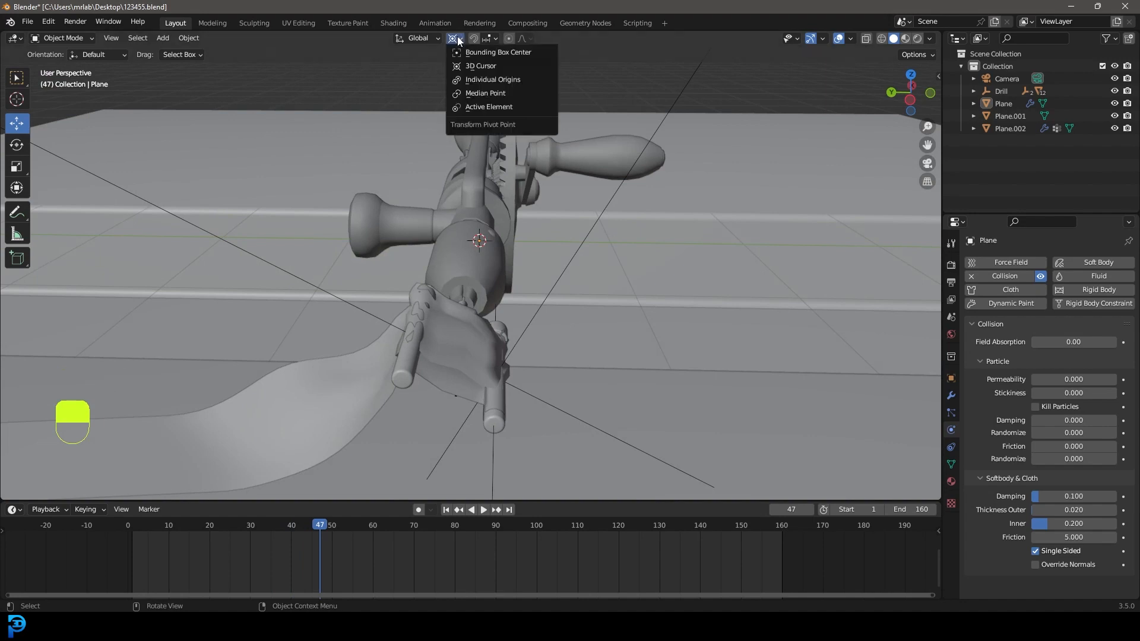
{"action": "left_click", "coordinate": [490, 93]}
{"action": "scroll", "coordinate": [430, 330], "scroll_direction": "down", "scroll_amount": 3}
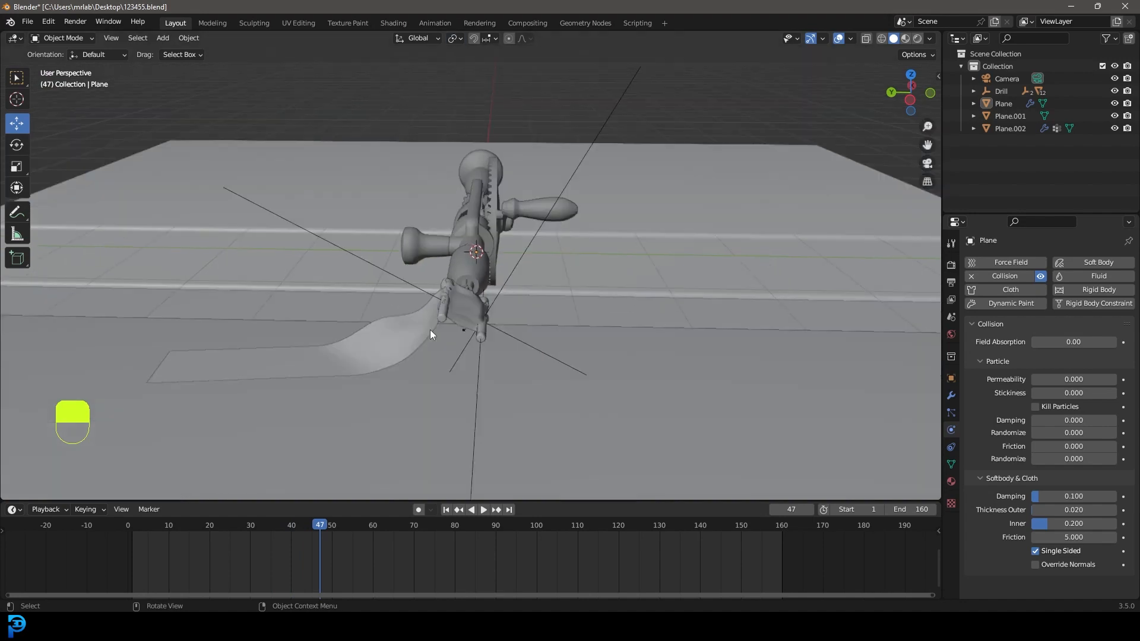
Step: Return to the first frame and set the cloth strip's collision quality to 5
{"action": "left_click", "coordinate": [465, 305]}
{"action": "key", "text": "shift+Left"}
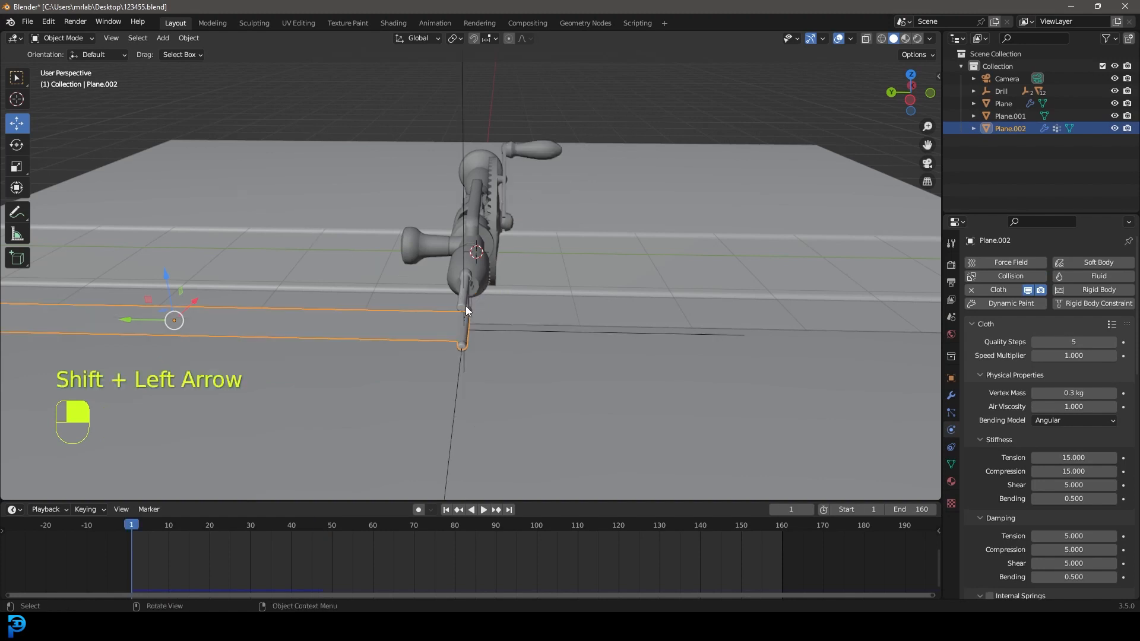
{"action": "middle_click_drag", "start_coordinate": [476, 370], "coordinate": [458, 367]}
{"action": "scroll", "coordinate": [458, 367], "scroll_direction": "up", "scroll_amount": 3}
{"action": "scroll", "coordinate": [1072, 355], "scroll_direction": "down", "scroll_amount": 3}
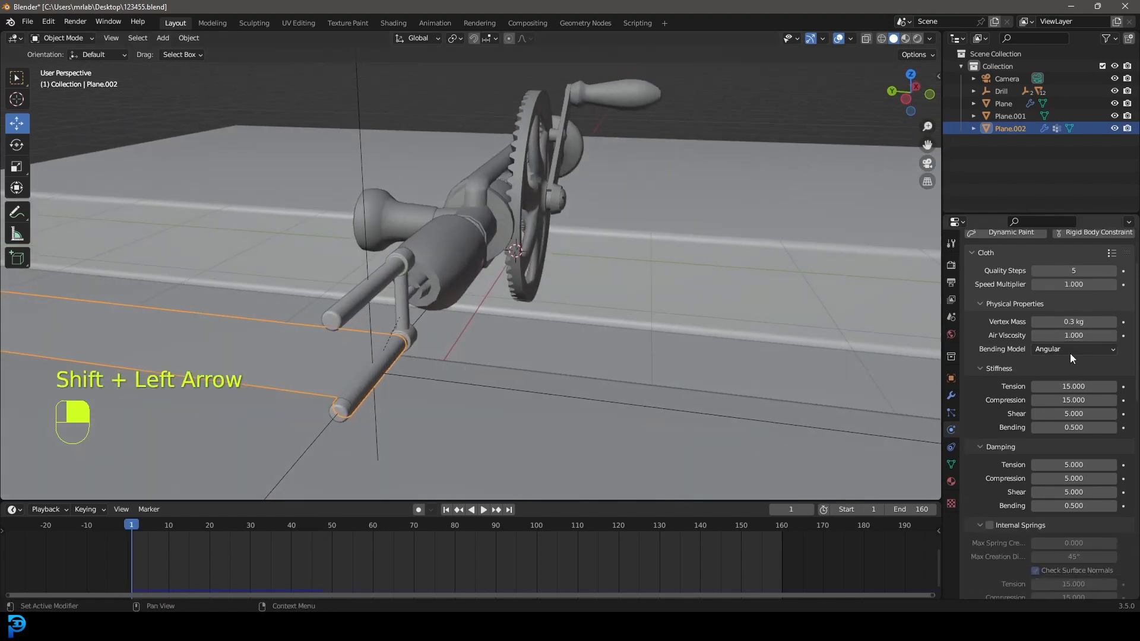
{"action": "scroll", "coordinate": [1035, 410], "scroll_direction": "down", "scroll_amount": 15}
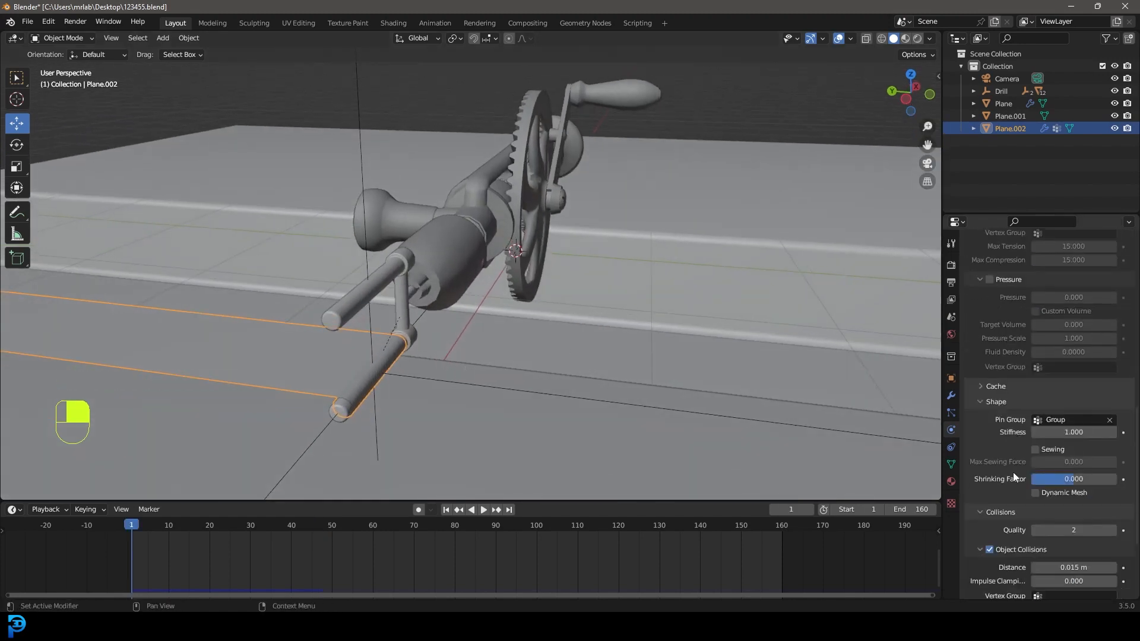
{"action": "scroll", "coordinate": [1010, 508], "scroll_direction": "down", "scroll_amount": 5}
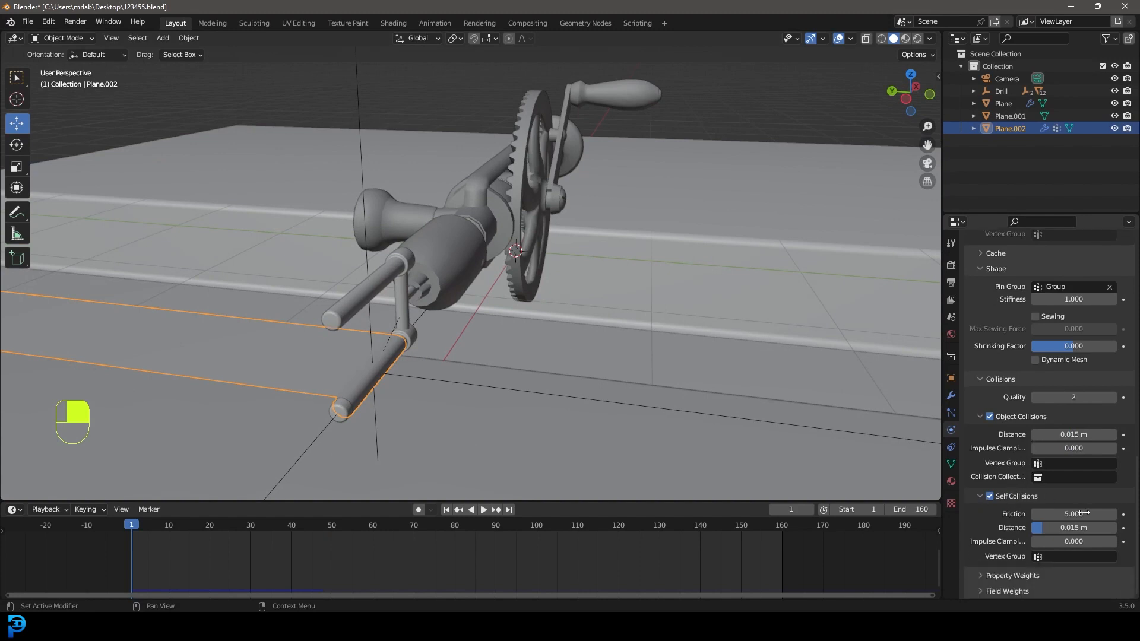
{"action": "left_click", "coordinate": [1077, 514]}
{"action": "left_click", "coordinate": [1028, 514]}
{"action": "left_click", "coordinate": [1090, 398]}
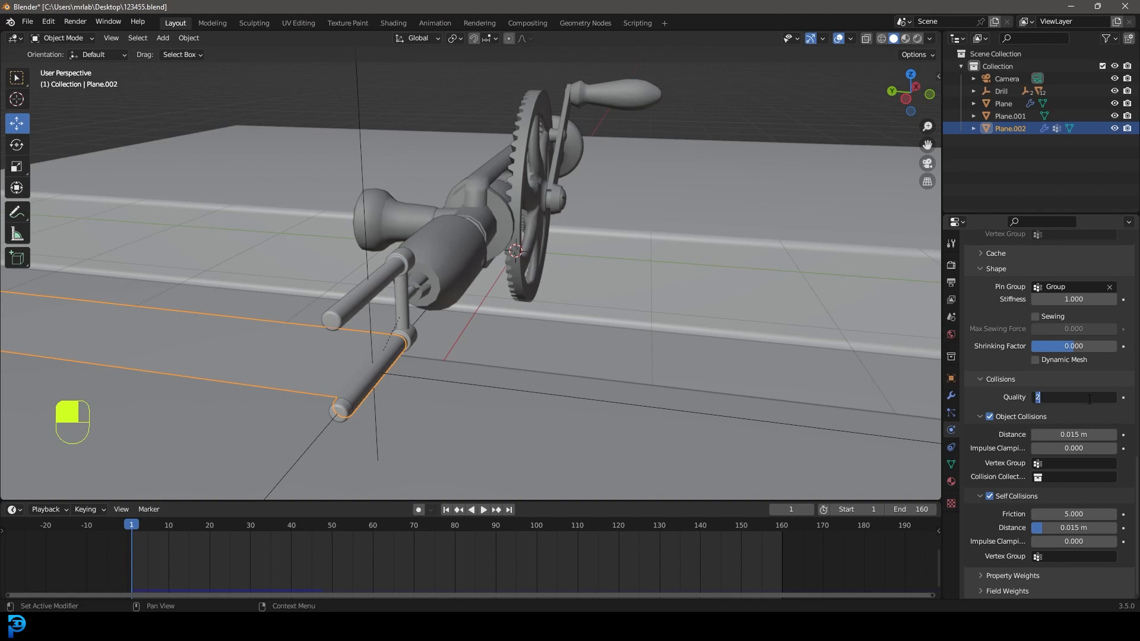
Step: Play the simulation from frame 1 to check the cloth against the rod, stopping at frame 18
{"action": "middle_click_drag", "start_coordinate": [550, 269], "coordinate": [495, 313]}
{"action": "key", "text": "space"}
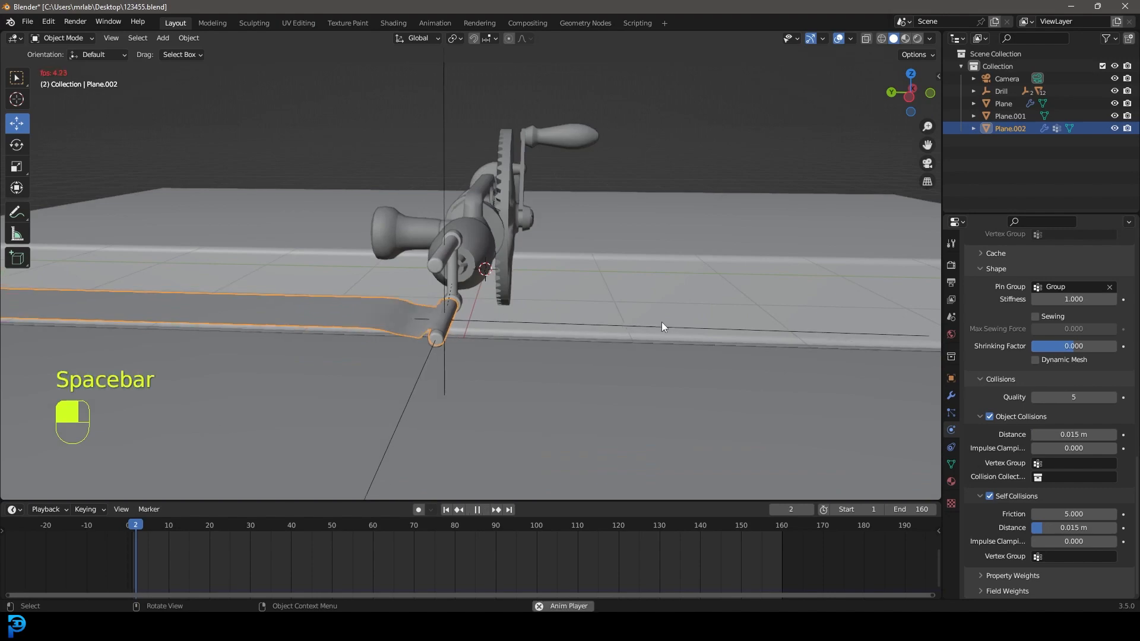
{"action": "key", "text": "shift+Left"}
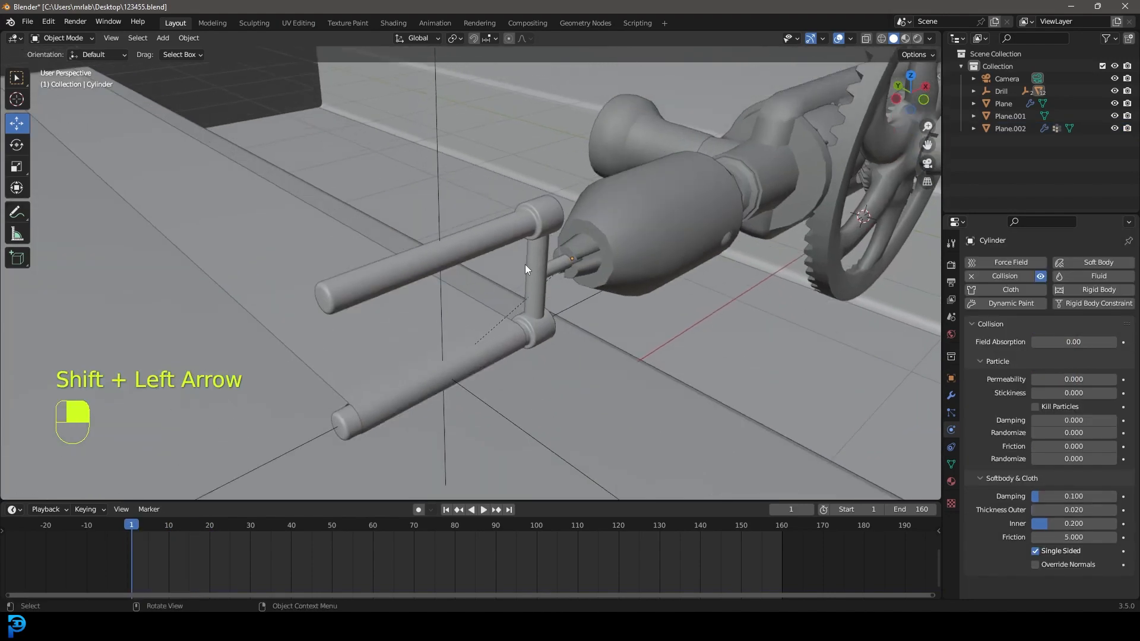
{"action": "key", "text": "space"}
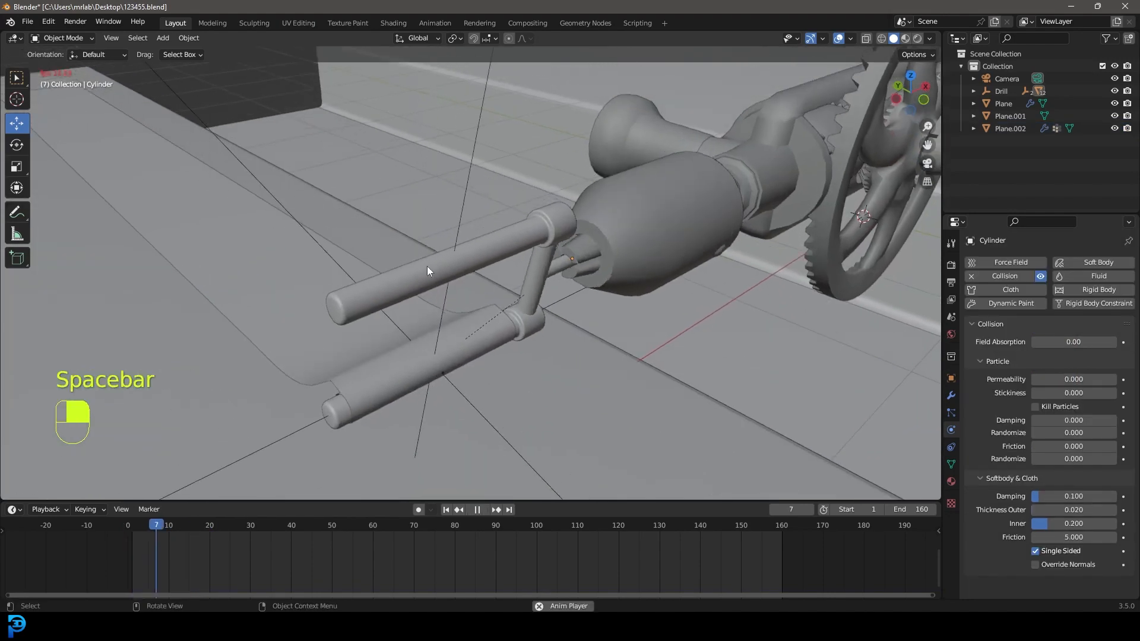
{"action": "key", "text": "space"}
Step: Recalculate all normals of the two-rod fork mesh to the outside, and return to Object Mode
{"action": "left_click", "coordinate": [525, 259]}
{"action": "middle_click_drag", "start_coordinate": [515, 245], "coordinate": [483, 204]}
{"action": "key", "text": "Tab"}
{"action": "key", "text": "a"}
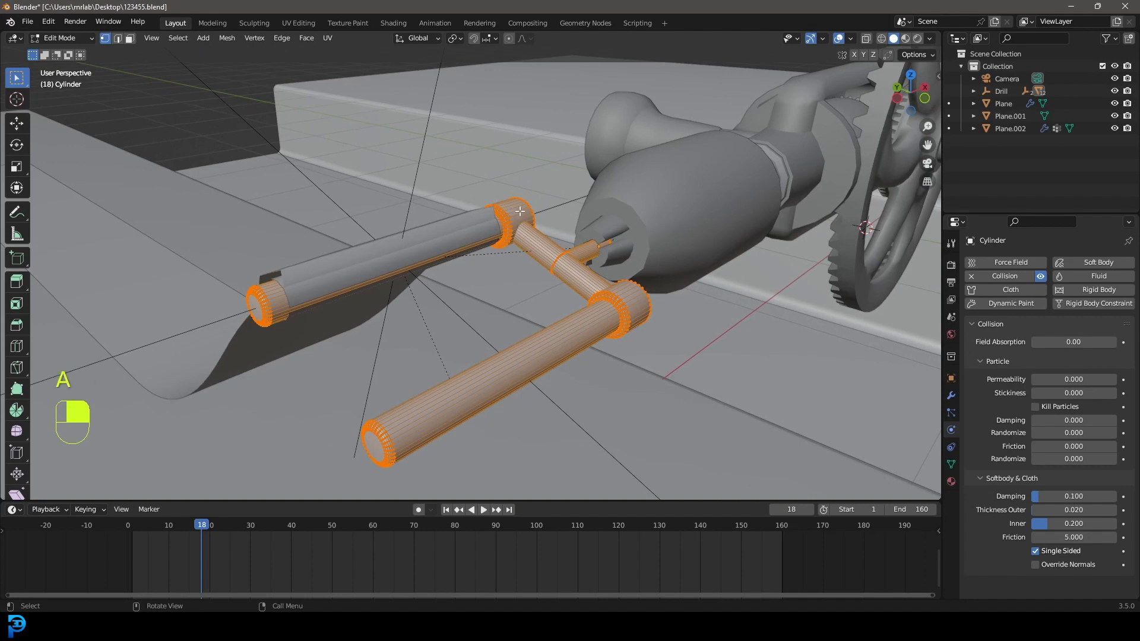
{"action": "key", "text": "alt+n"}
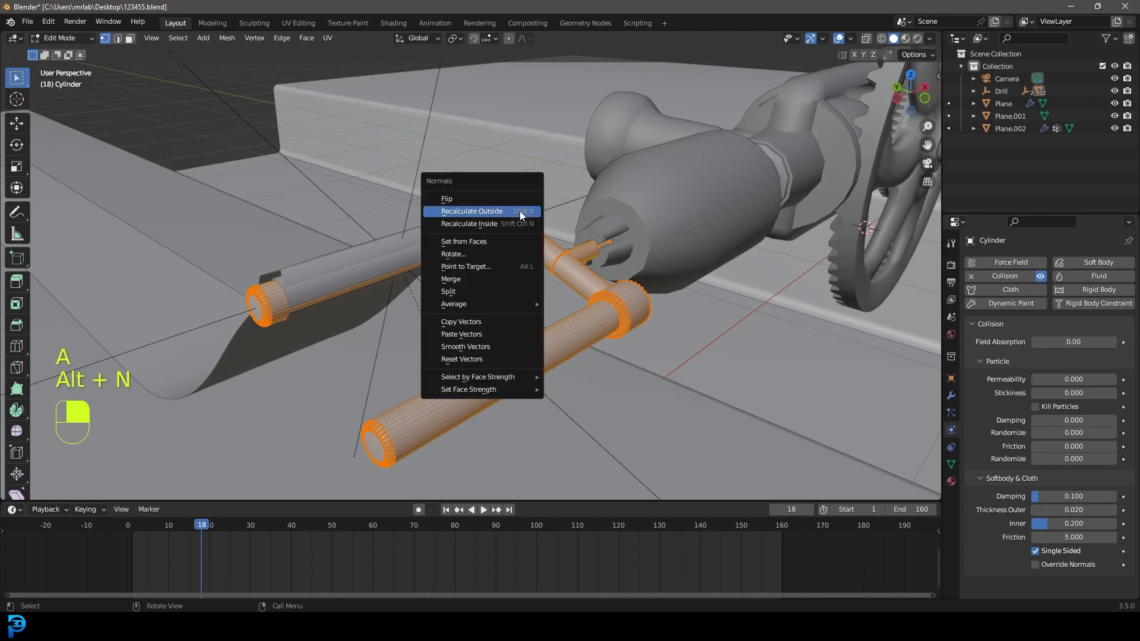
{"action": "left_click", "coordinate": [484, 212]}
{"action": "scroll", "coordinate": [633, 162], "scroll_direction": "up", "scroll_amount": 4}
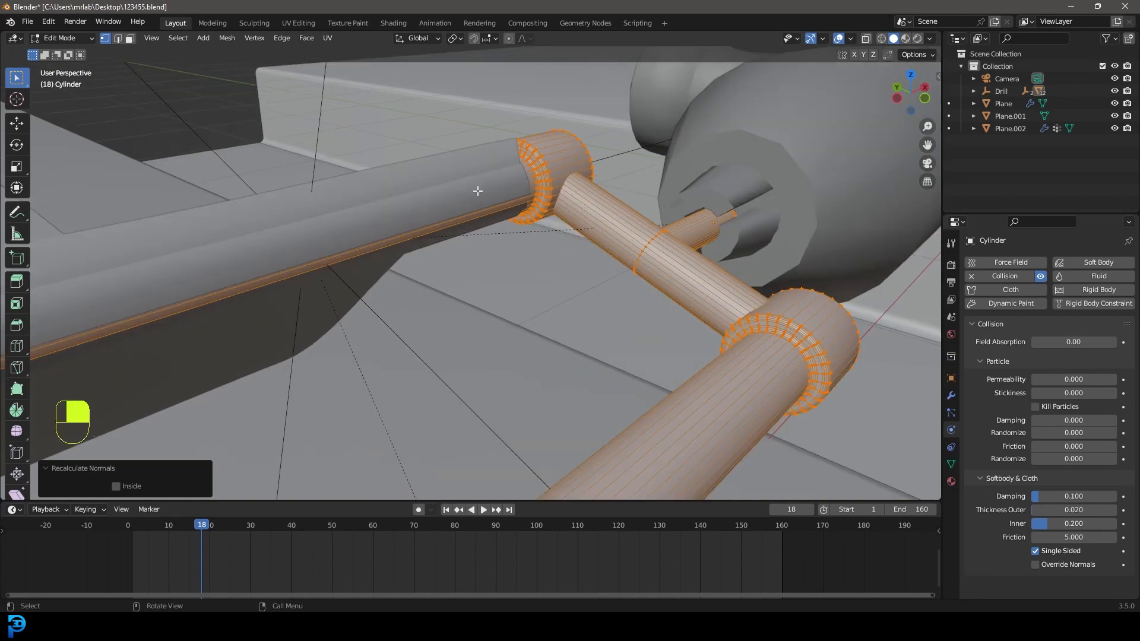
{"action": "middle_click_drag", "start_coordinate": [445, 220], "coordinate": [447, 250]}
{"action": "scroll", "coordinate": [447, 249], "scroll_direction": "up", "scroll_amount": 2}
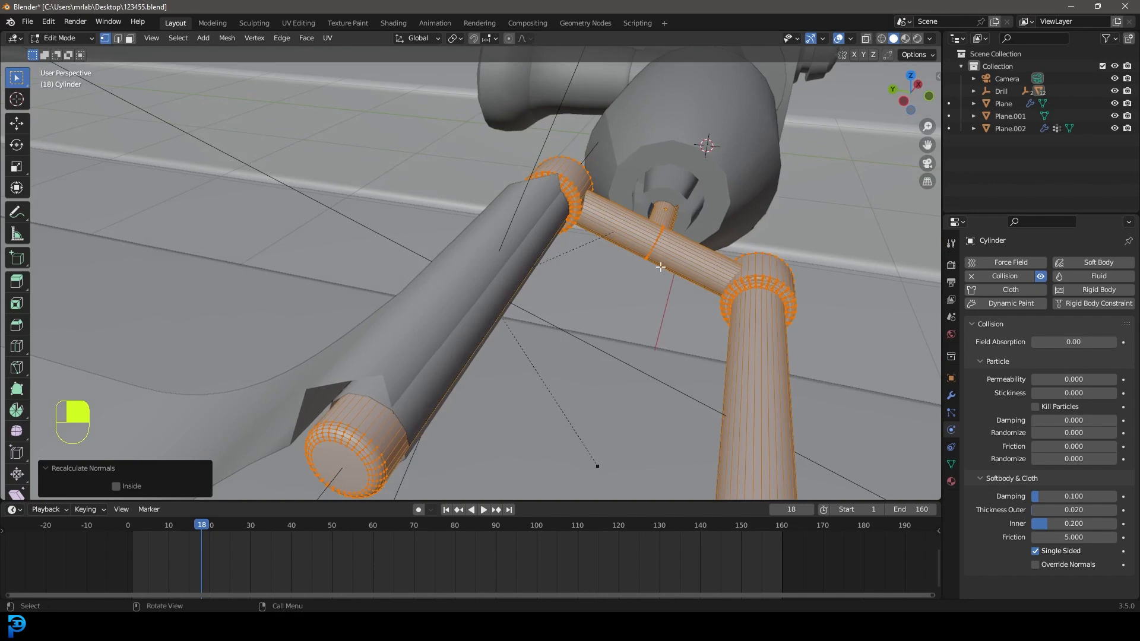
{"action": "key", "text": "Tab"}
Step: Replay the simulation from the first frame to watch the strip wind around the fork, stopping at frame 153
{"action": "scroll", "coordinate": [572, 243], "scroll_direction": "down", "scroll_amount": 5}
{"action": "key", "text": "shift+Left"}
{"action": "key", "text": "space"}
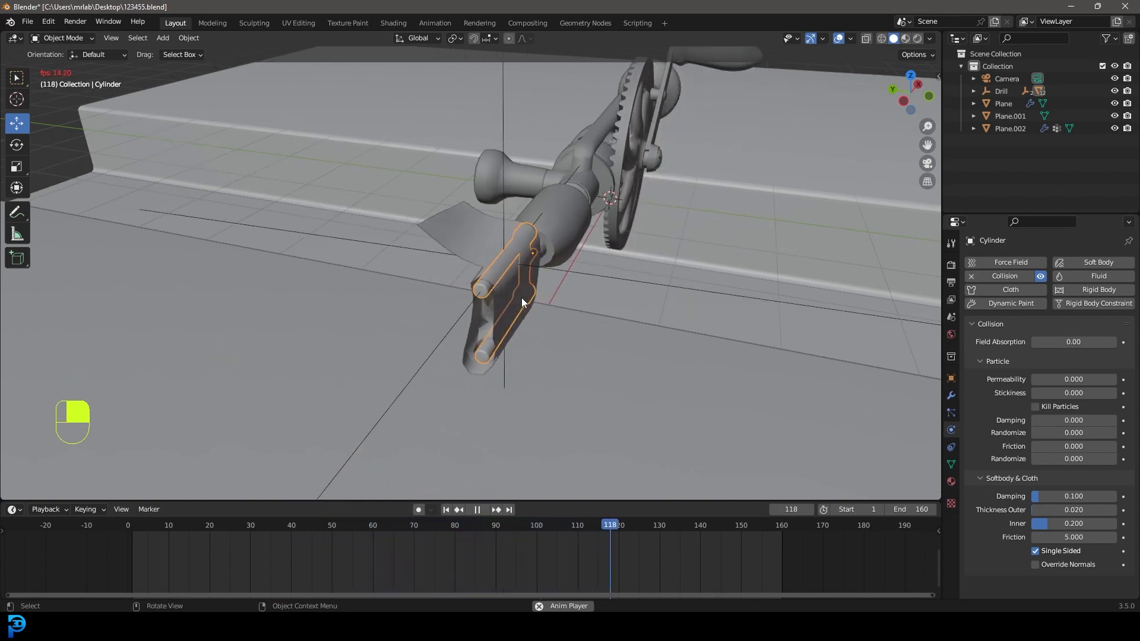
{"action": "key", "text": "space"}
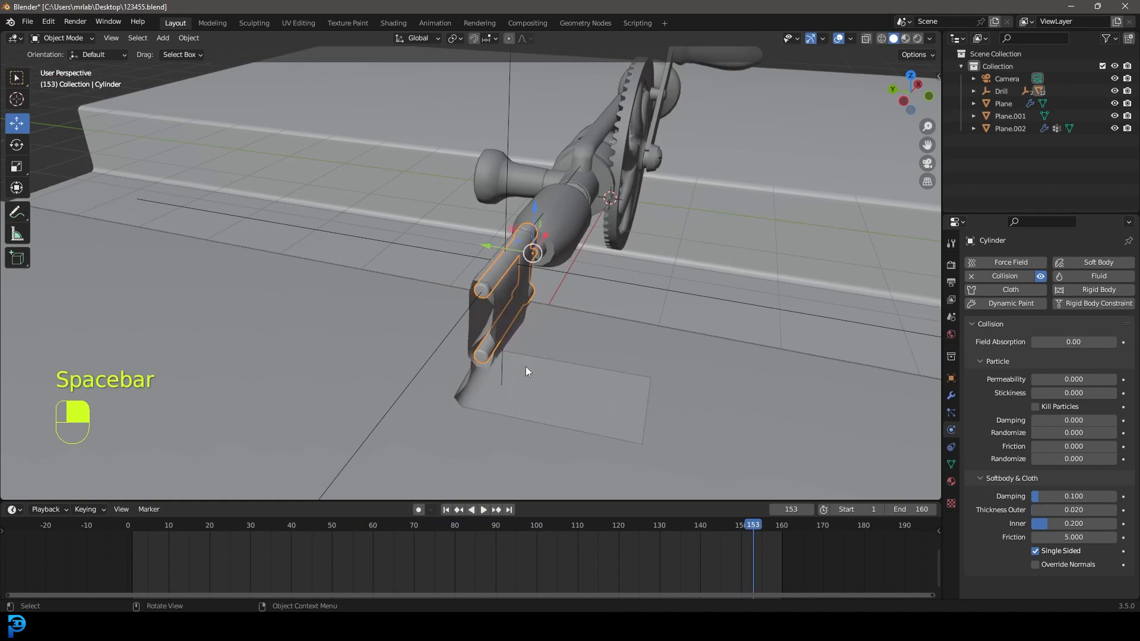
Step: Add a Solidify modifier to the cloth strip with a thickness of -0.008 m
{"action": "left_click", "coordinate": [534, 367]}
{"action": "middle_click_drag", "start_coordinate": [544, 367], "coordinate": [609, 355]}
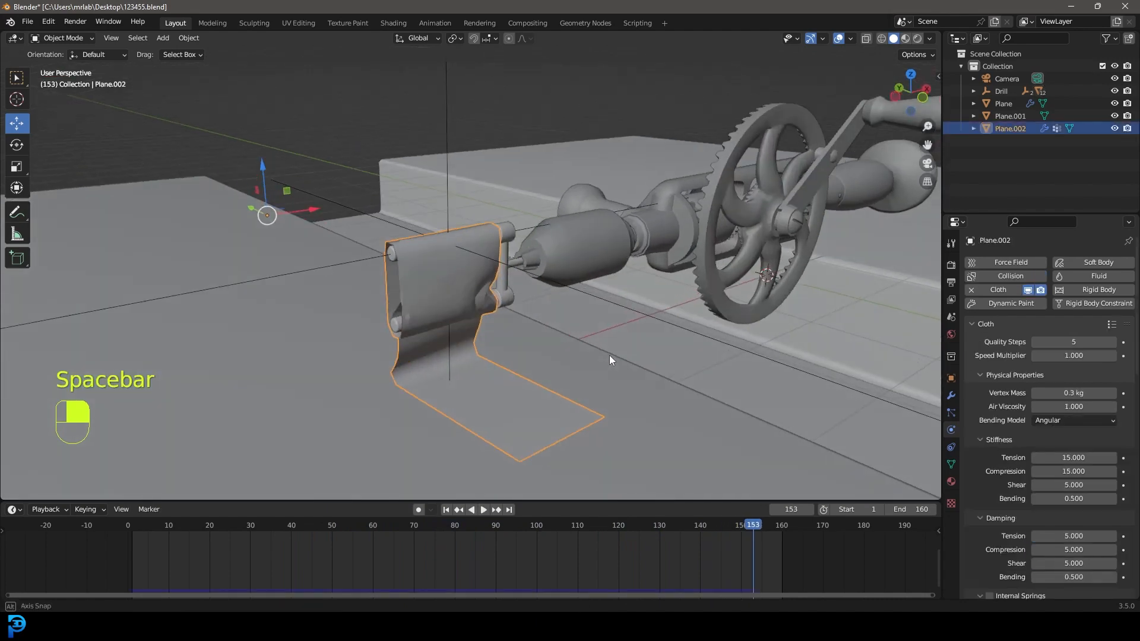
{"action": "left_click", "coordinate": [951, 396]}
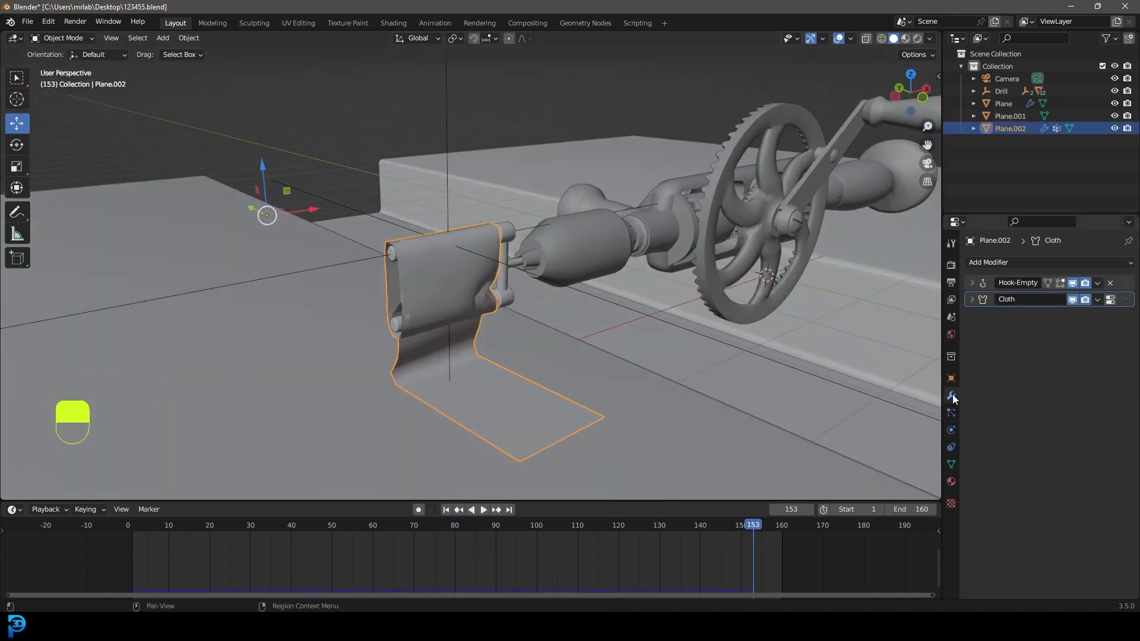
{"action": "left_click", "coordinate": [985, 260]}
{"action": "left_click", "coordinate": [897, 466]}
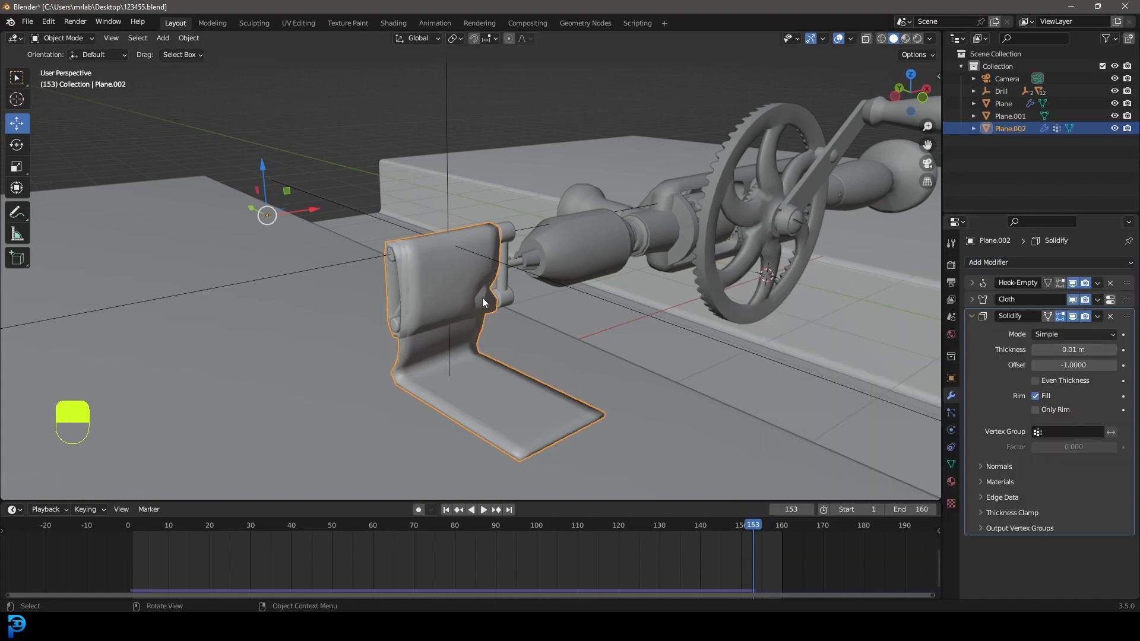
{"action": "scroll", "coordinate": [482, 297], "scroll_direction": "up", "scroll_amount": 3}
{"action": "left_click_drag", "start_coordinate": [1074, 350], "coordinate": [1048, 349], "text": "shift"}
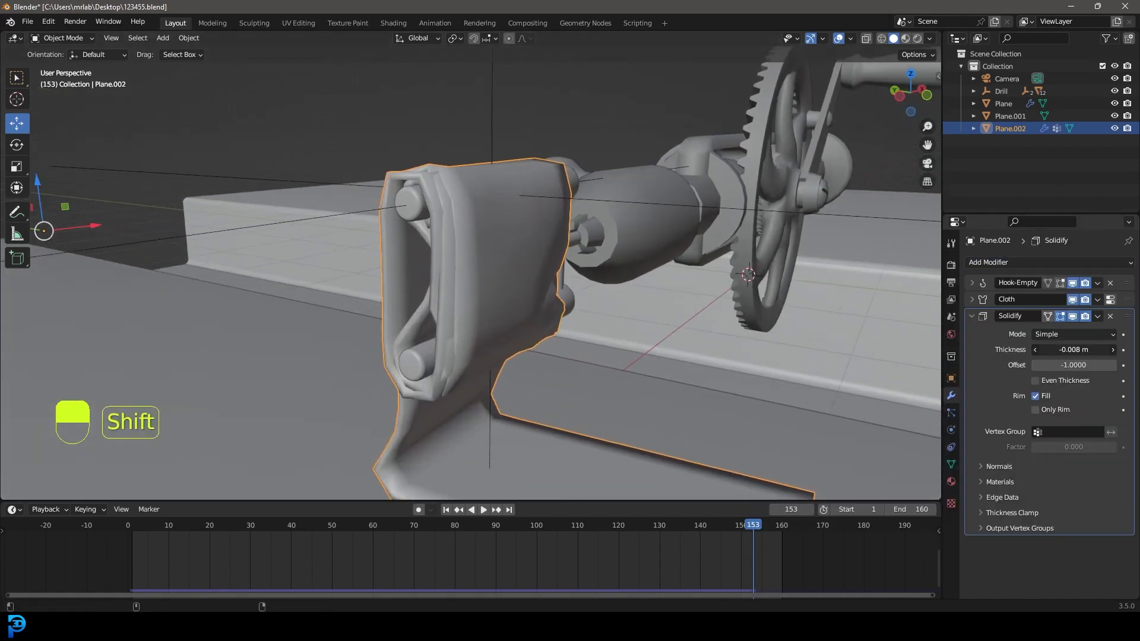
Step: Add a Subdivision Surface modifier to the cloth strip after Solidify, and collapse both modifiers' settings
{"action": "left_click", "coordinate": [1017, 261]}
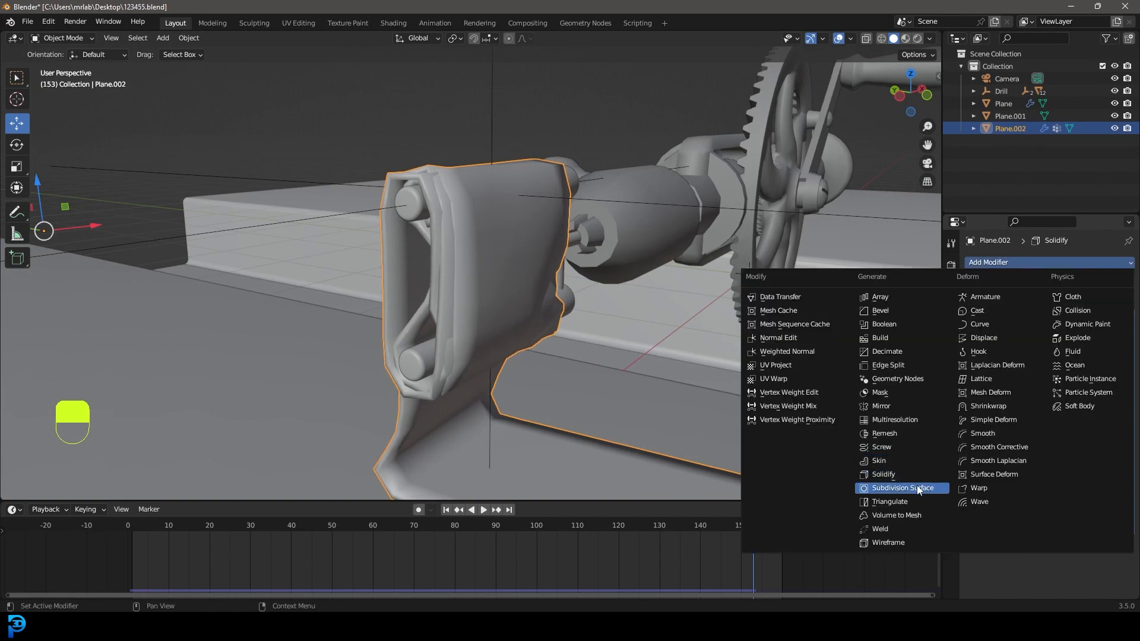
{"action": "left_click", "coordinate": [917, 487]}
{"action": "left_click", "coordinate": [970, 316]}
{"action": "left_click", "coordinate": [972, 332]}
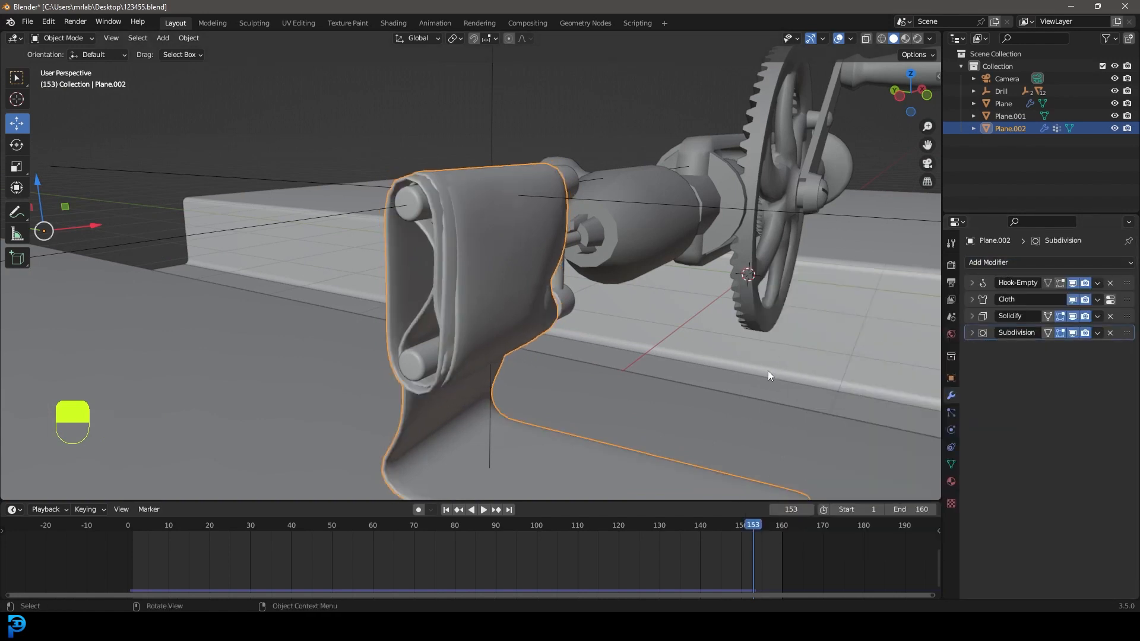
Step: Set the strip's cloth simulation quality steps to 7
{"action": "left_click", "coordinate": [951, 430]}
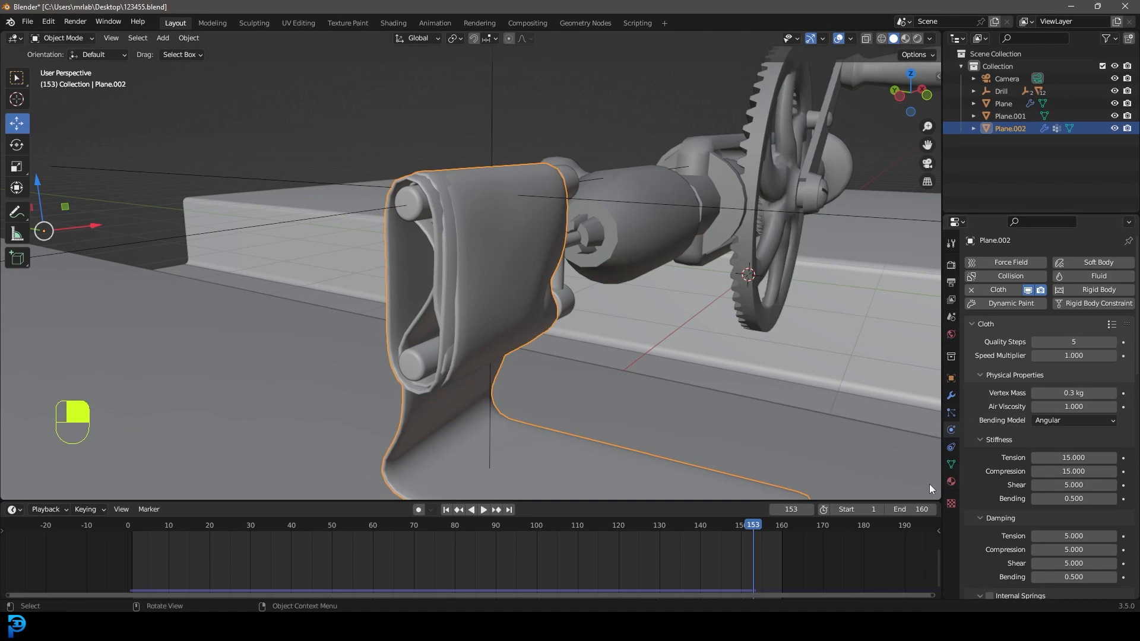
{"action": "left_click", "coordinate": [1075, 341]}
{"action": "type", "text": "7"}
{"action": "key", "text": "Return"}
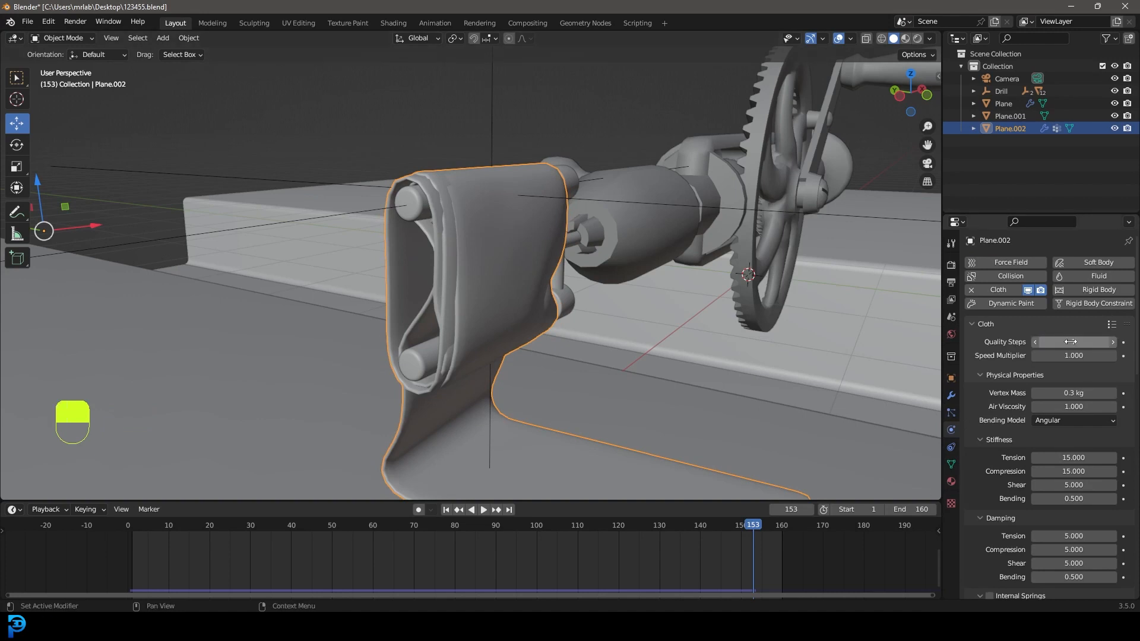
Step: Play the thickened, smoothed cloth simulation from the first frame, stopping at frame 113 to check the winding
{"action": "scroll", "coordinate": [1035, 380], "scroll_direction": "down", "scroll_amount": 1}
{"action": "key", "text": "shift+Left"}
{"action": "key", "text": "space"}
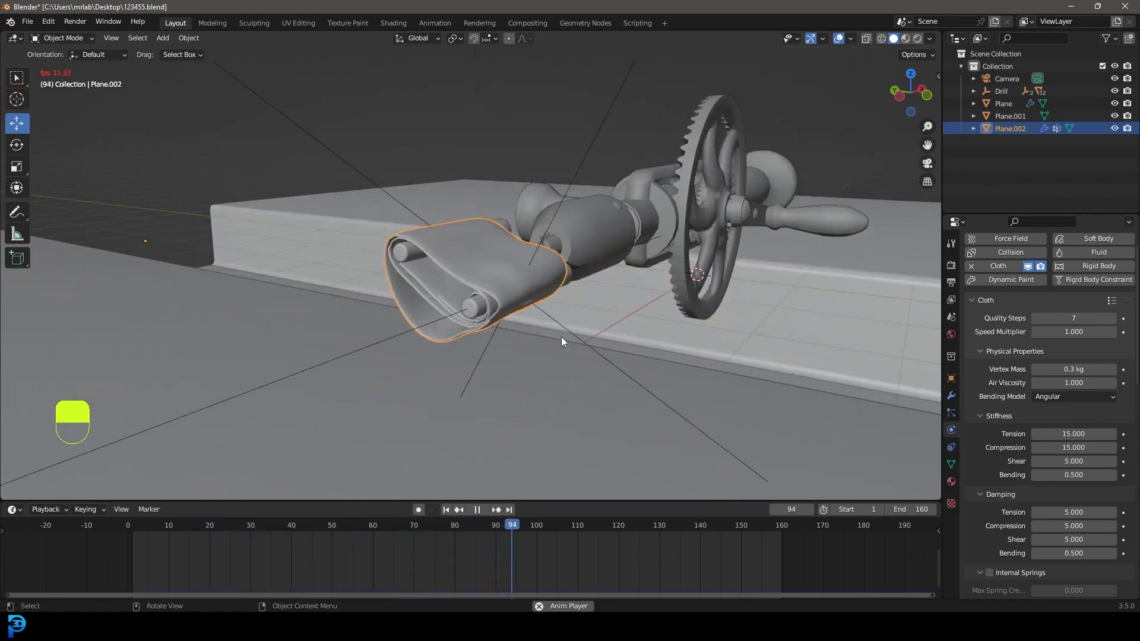
{"action": "key", "text": "space"}
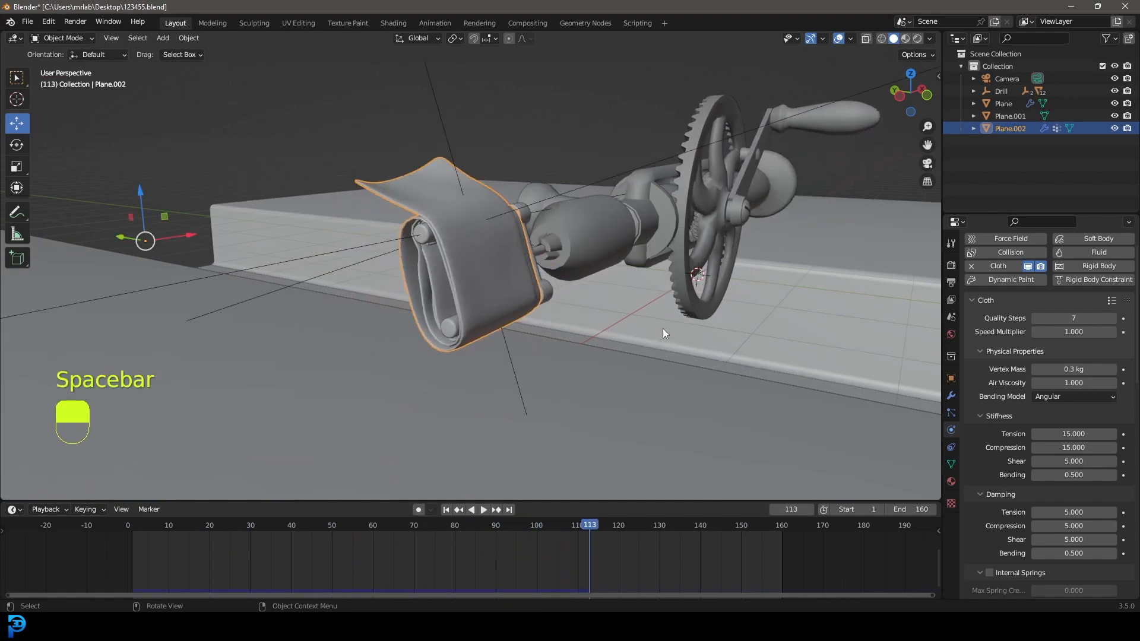
Step: Set the strip's Solidify thickness to 0.017 m and play the simulation on to frame 150
{"action": "left_click", "coordinate": [951, 395]}
{"action": "left_click", "coordinate": [974, 316]}
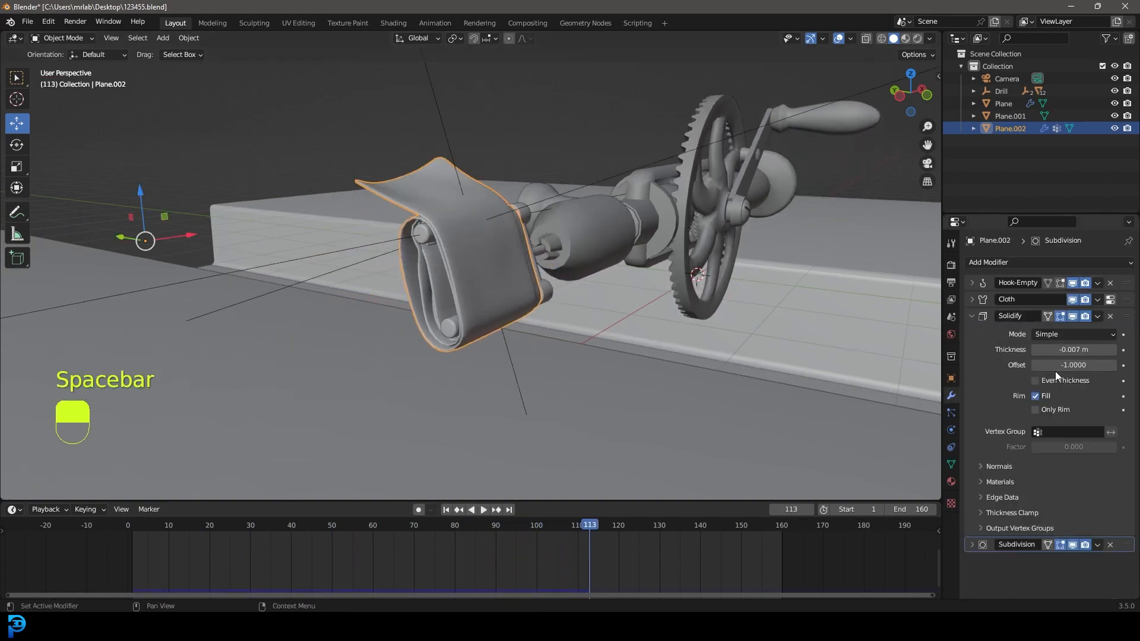
{"action": "mouse_move", "coordinate": [1069, 350]}
{"action": "left_mouse_down", "text": "shift"}
{"action": "mouse_move", "coordinate": [1035, 351]}
{"action": "mouse_move", "coordinate": [1075, 350]}
{"action": "left_mouse_up", "text": "shift"}
{"action": "key", "text": "space"}
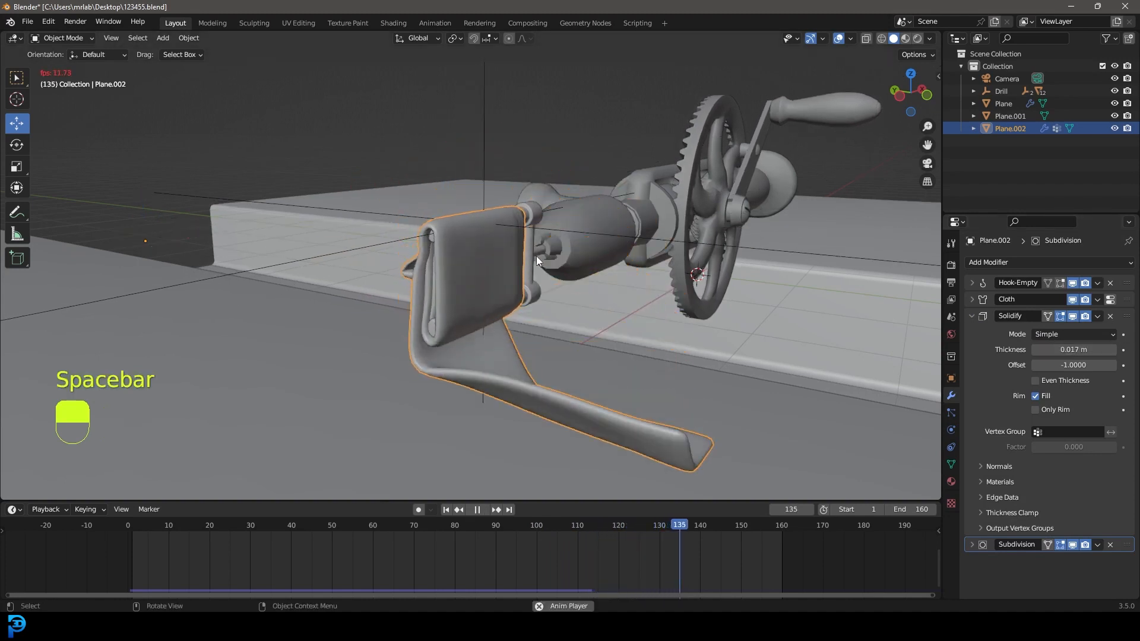
{"action": "key", "text": "space"}
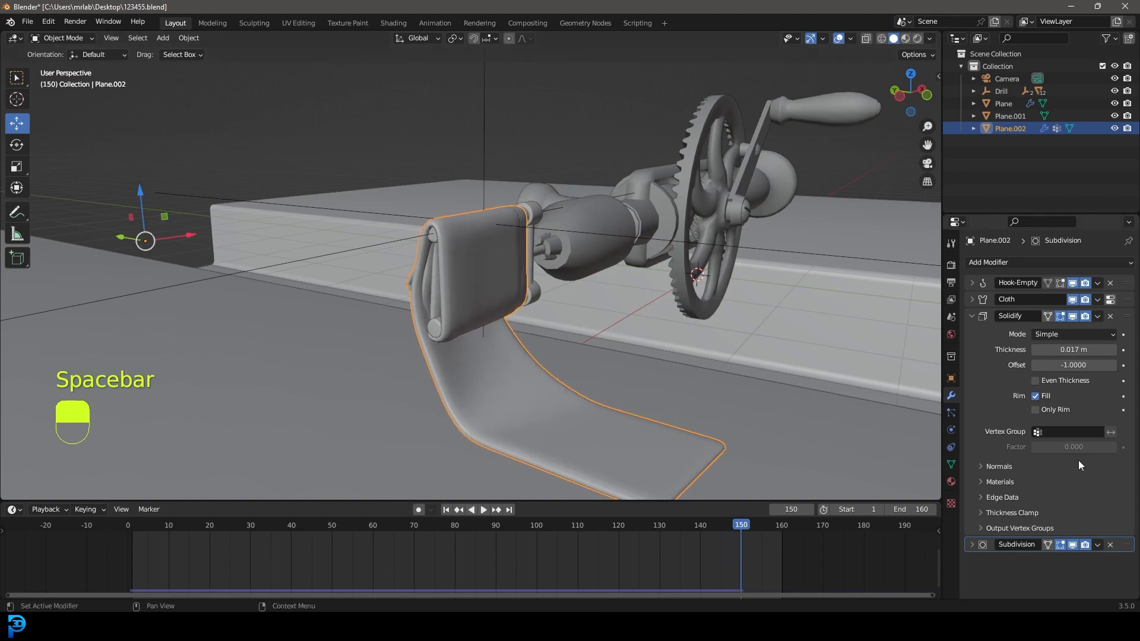
Step: Set the strip's cloth collision quality to 9, return to the first frame and deselect everything
{"action": "left_click", "coordinate": [951, 432]}
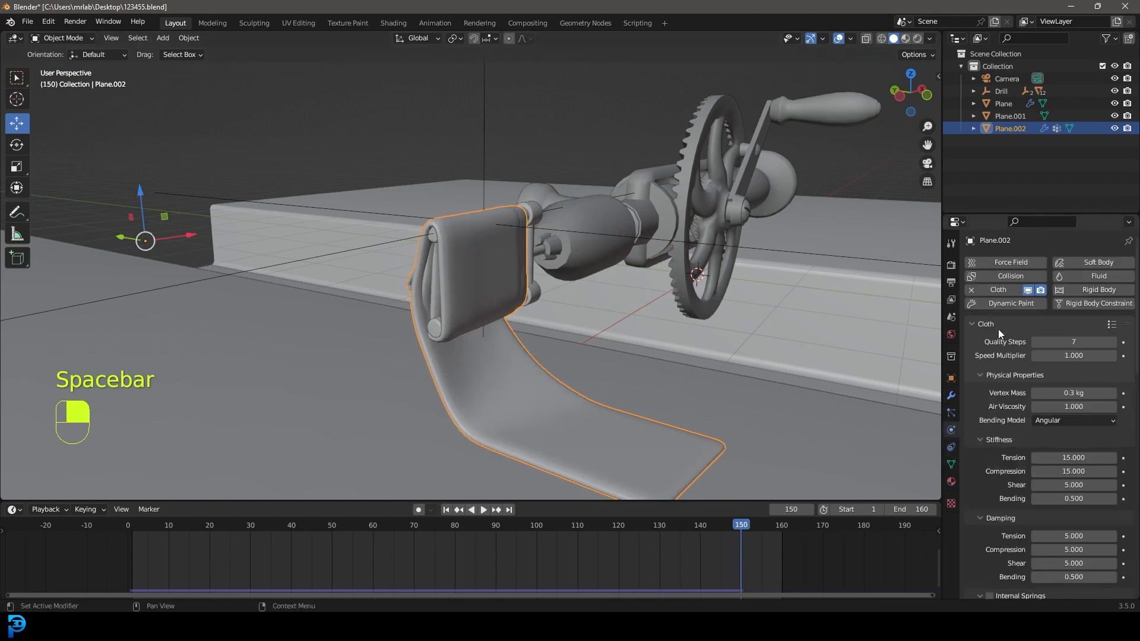
{"action": "scroll", "coordinate": [1010, 433], "scroll_direction": "down", "scroll_amount": 15}
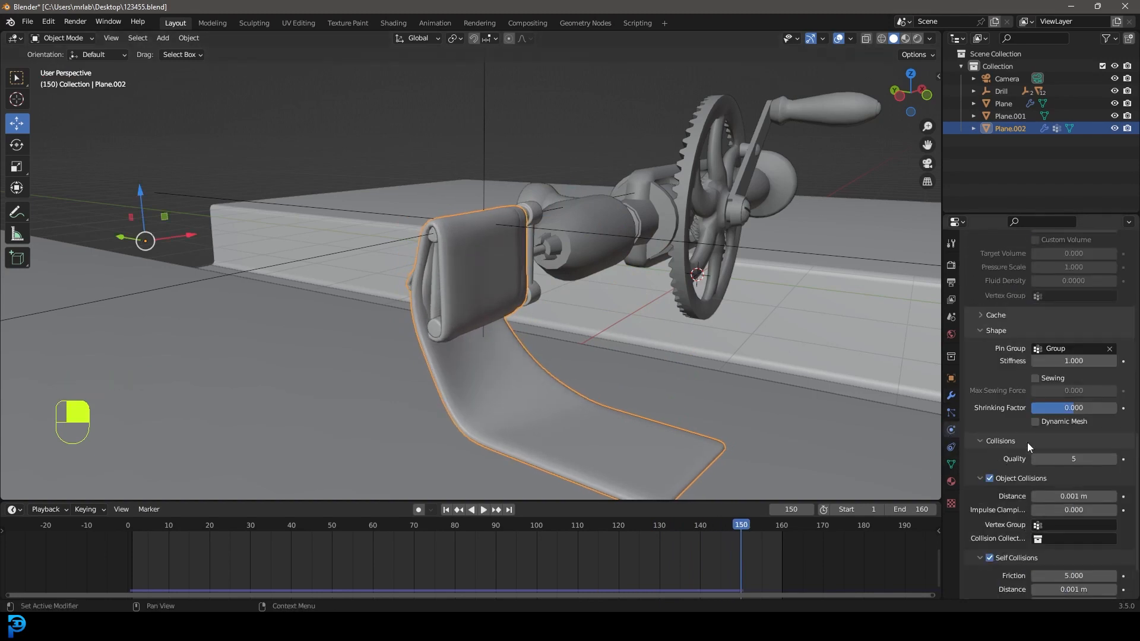
{"action": "left_click", "coordinate": [1077, 458]}
{"action": "type", "text": "9"}
{"action": "key", "text": "Return"}
{"action": "key", "text": "shift+Left"}
{"action": "key", "text": "alt+a"}
{"action": "middle_click_drag", "start_coordinate": [653, 320], "coordinate": [585, 318]}
{"action": "left_click", "coordinate": [585, 318]}
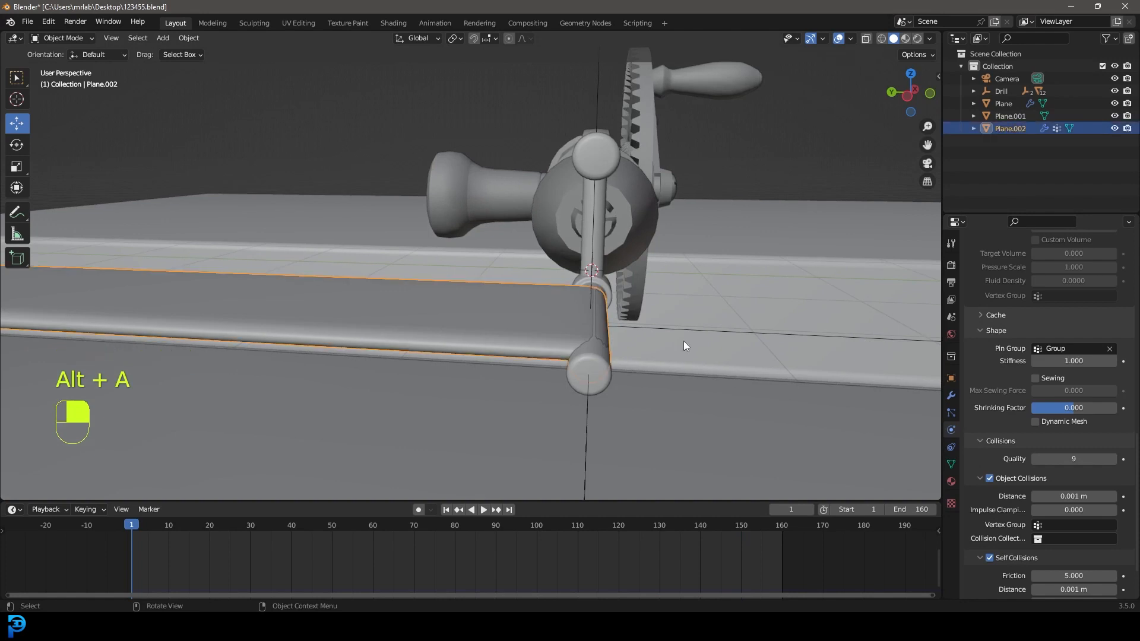
Step: Set the strip's Solidify thickness to -0.009 m and play the simulation, stopping at frame 111 to check the winding
{"action": "left_click", "coordinate": [952, 396]}
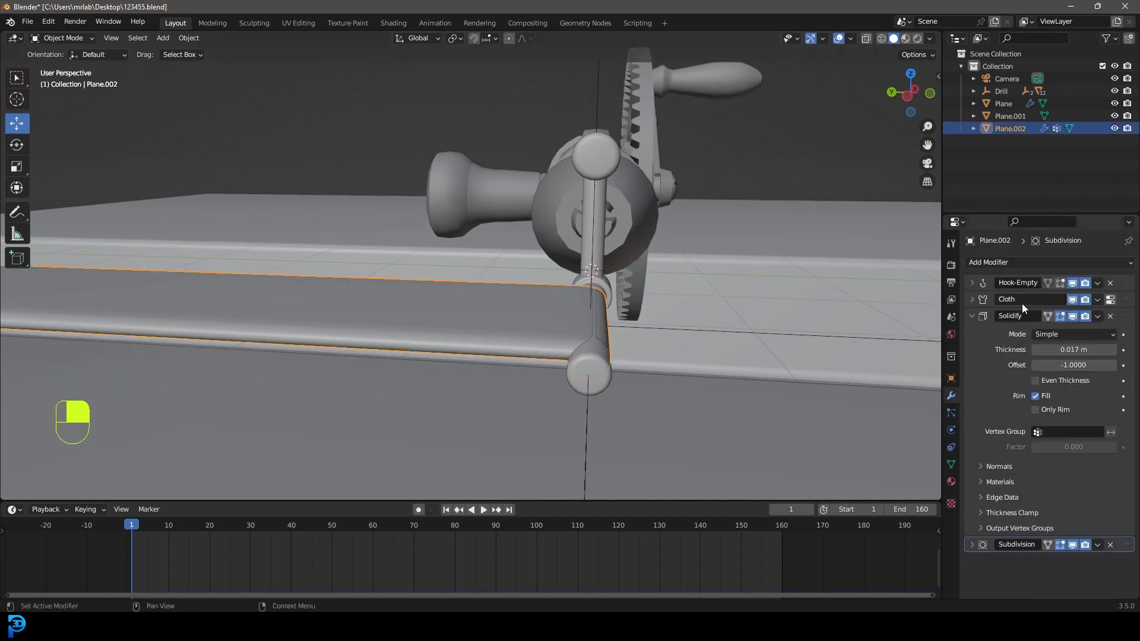
{"action": "left_click_drag", "start_coordinate": [1073, 349], "coordinate": [1058, 350], "text": "shift"}
{"action": "key", "text": "alt+a"}
{"action": "key", "text": "space"}
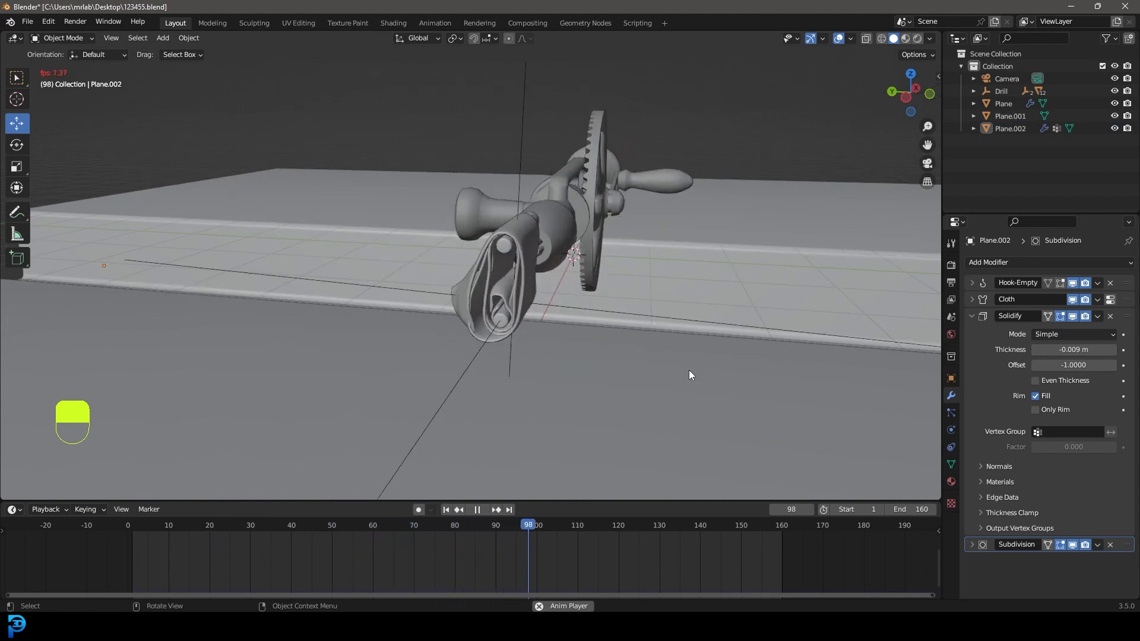
{"action": "middle_click_drag", "start_coordinate": [689, 370], "coordinate": [426, 289]}
{"action": "key", "text": "space"}
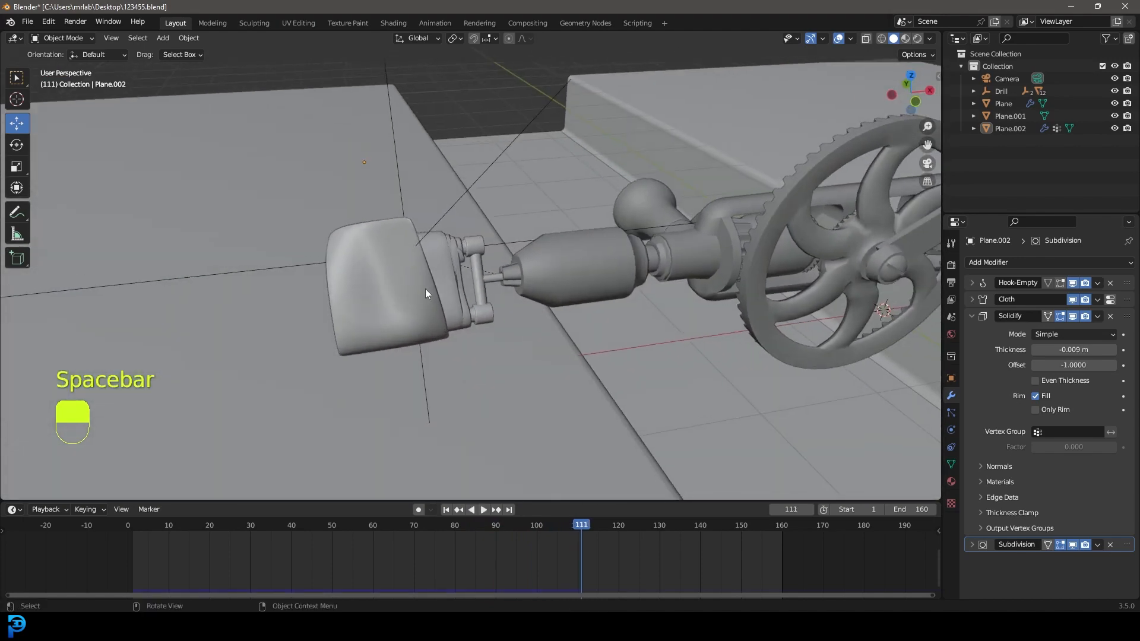
Step: Set the end frame of the strip's cloth simulation cache to 160
{"action": "left_click", "coordinate": [440, 261]}
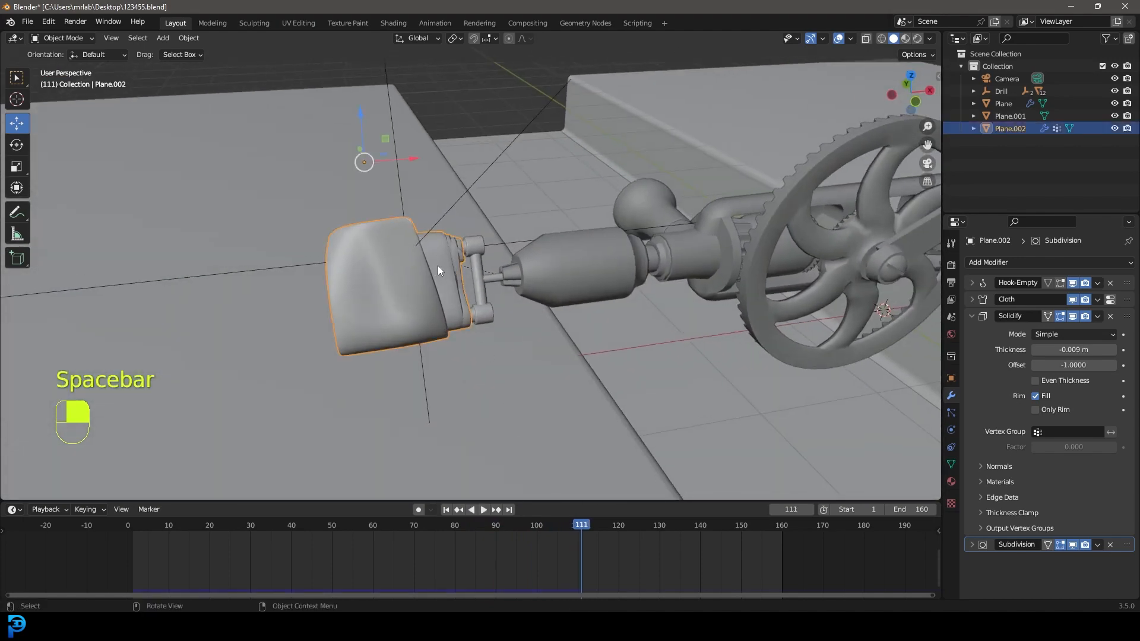
{"action": "left_click", "coordinate": [952, 429]}
{"action": "left_click", "coordinate": [986, 325]}
{"action": "left_click", "coordinate": [986, 327]}
{"action": "scroll", "coordinate": [997, 410], "scroll_direction": "down", "scroll_amount": 10}
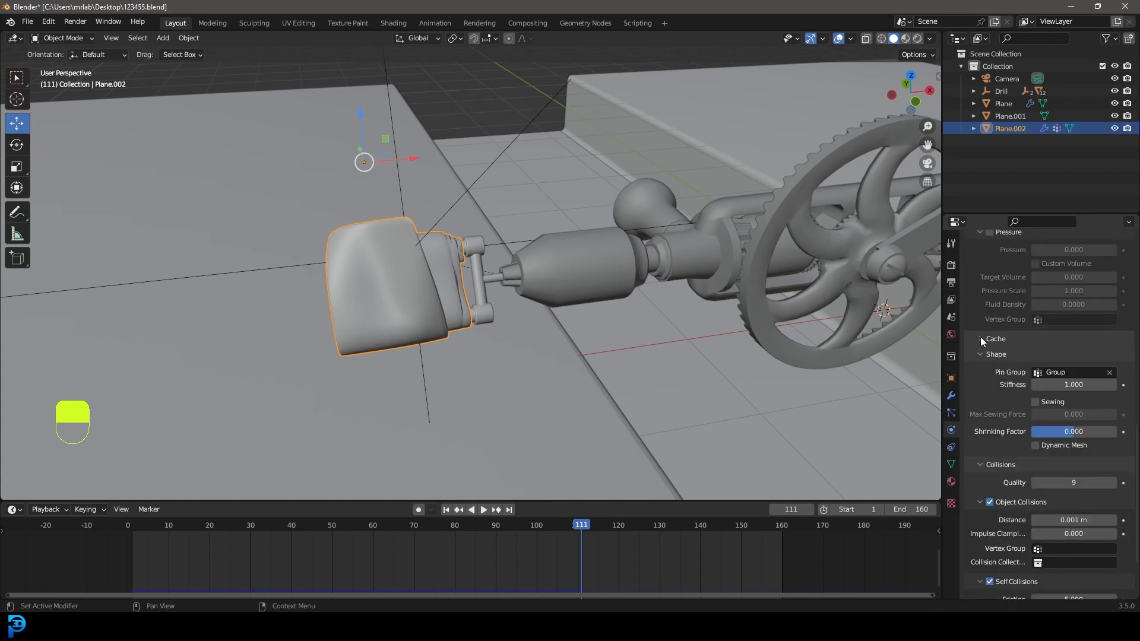
{"action": "left_click", "coordinate": [983, 339]}
{"action": "left_click", "coordinate": [1081, 397]}
{"action": "type", "text": "160"}
{"action": "key", "text": "Return"}
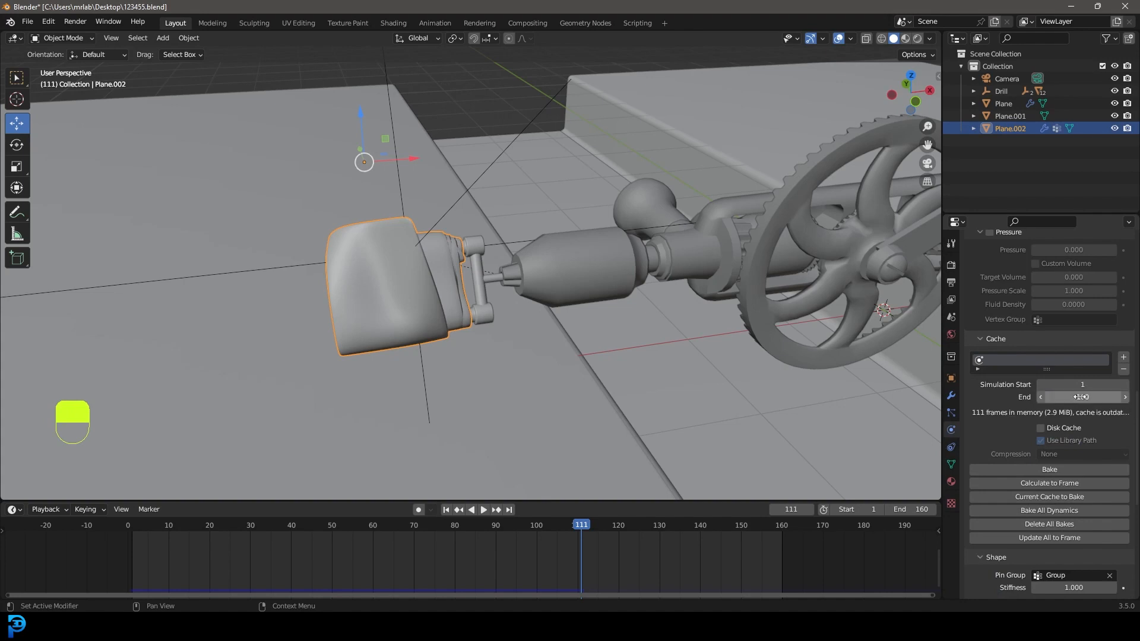
Step: Save the file and bake the strip's cloth simulation
{"action": "key", "text": "ctrl+s"}
{"action": "key", "text": "ctrl+s"}
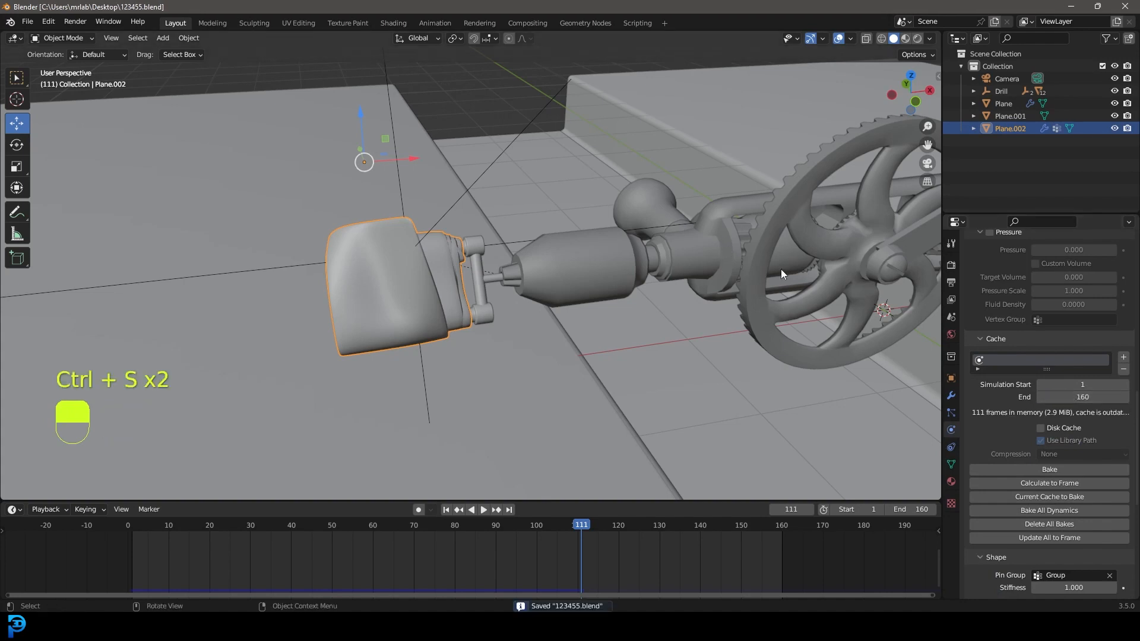
{"action": "left_click", "coordinate": [1057, 470]}
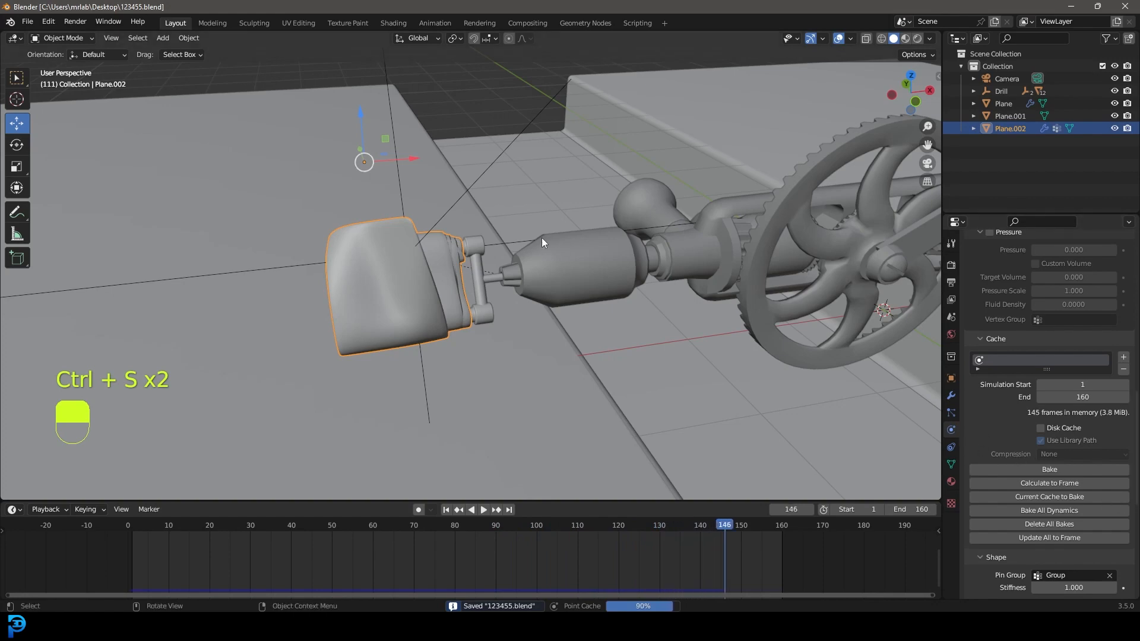
Step: Play the baked cloth simulation from a wider view of the drill, stopping at frame 30
{"action": "key", "text": "space"}
{"action": "middle_click_drag", "start_coordinate": [459, 245], "coordinate": [577, 296]}
{"action": "key", "text": "alt+a"}
{"action": "key", "text": "space"}
{"action": "key", "text": "space"}
{"action": "key", "text": "space"}
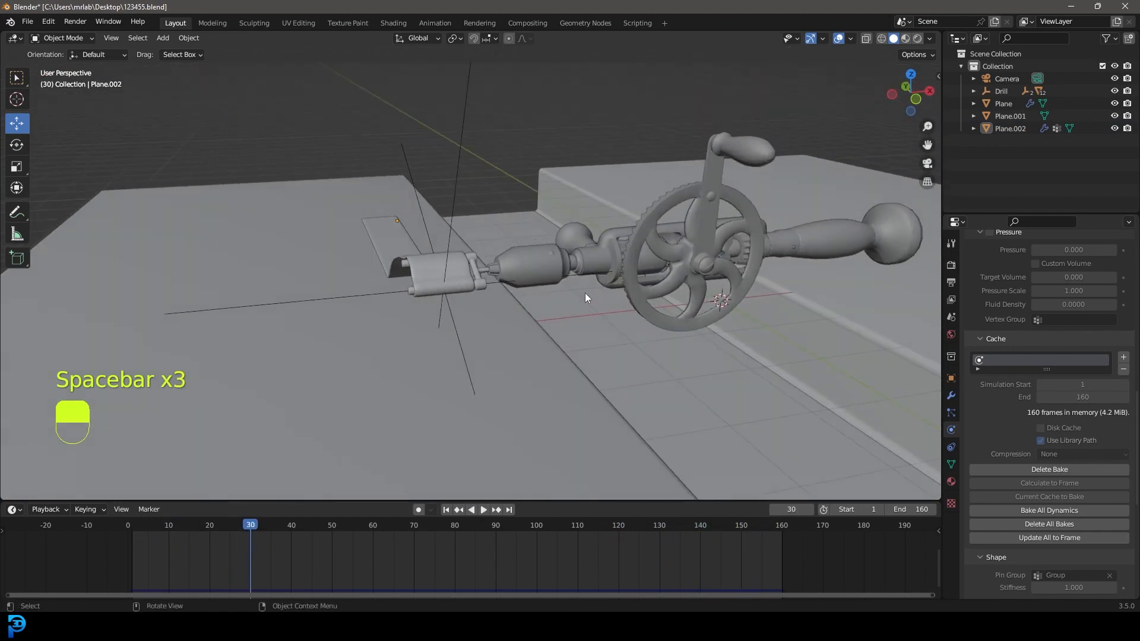
Step: In top view, add a cylinder with 32 vertices, 1 m radius and 2 m depth, and show the scene in wireframe
{"action": "key", "text": "KP_7"}
{"action": "key", "text": "shift+a"}
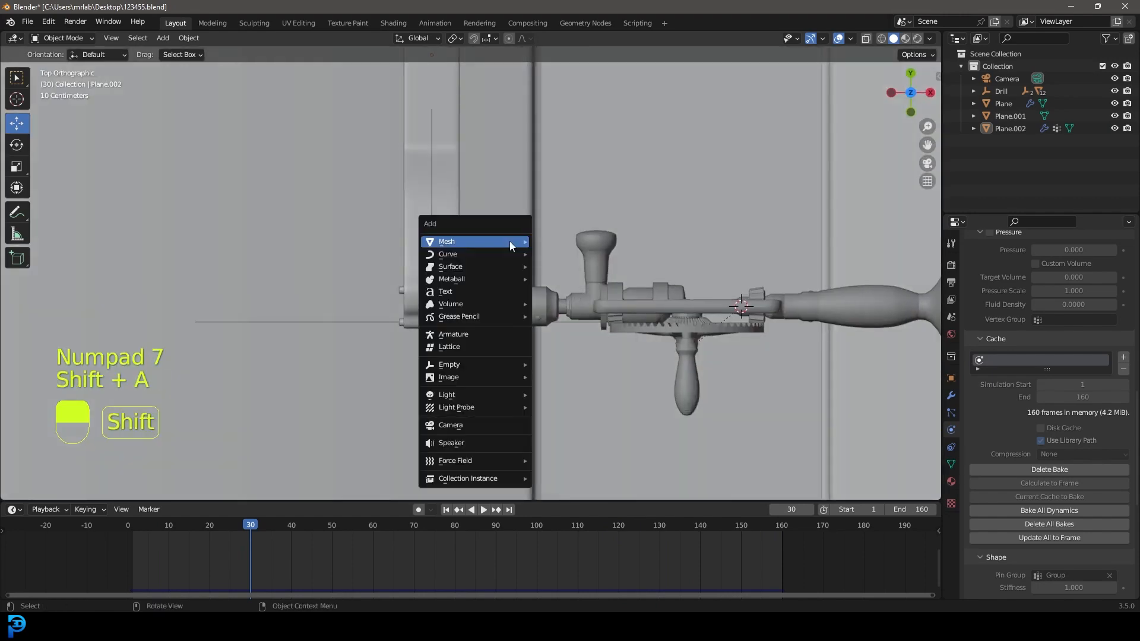
{"action": "mouse_move", "coordinate": [509, 241]}
{"action": "left_click", "coordinate": [574, 302]}
{"action": "key", "text": "z"}
{"action": "left_click", "coordinate": [475, 300]}
{"action": "middle_click_drag", "start_coordinate": [764, 312], "coordinate": [675, 296], "text": "shift"}
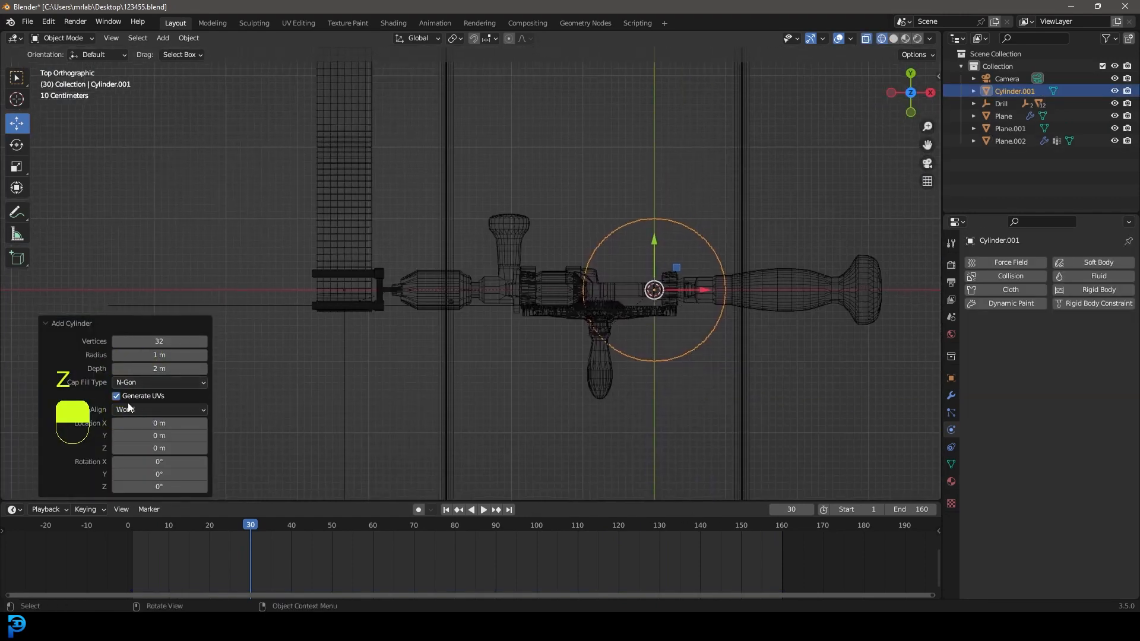
{"action": "left_click", "coordinate": [60, 324]}
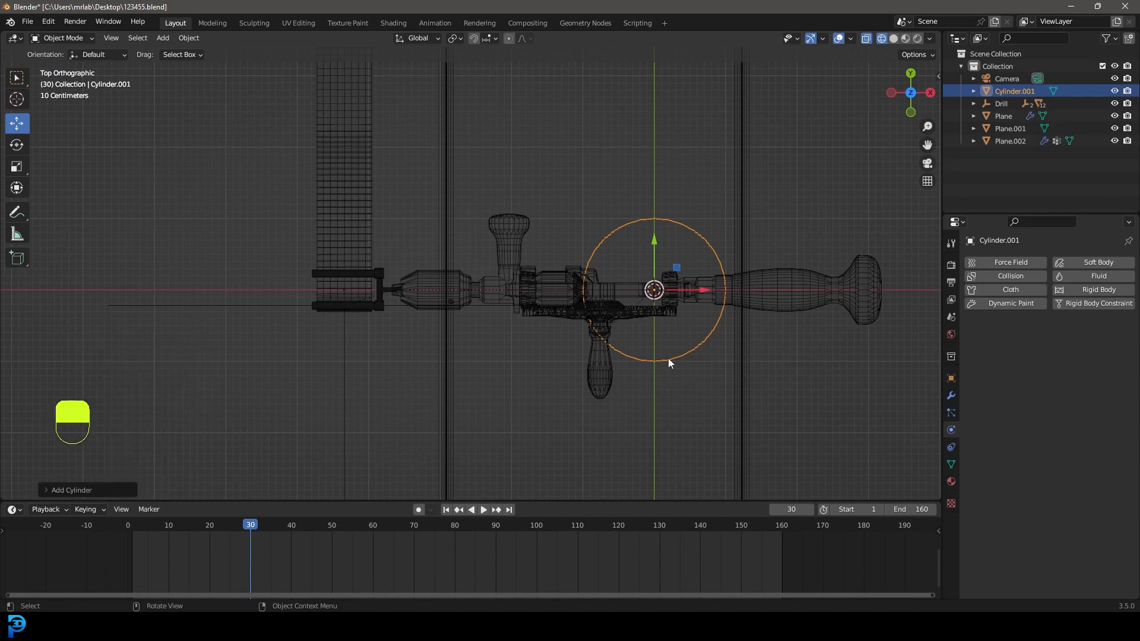
Step: Delete the cylinder's top and bottom cap faces in Edit Mode and return to solid shading
{"action": "scroll", "coordinate": [668, 358], "scroll_direction": "up", "scroll_amount": 3}
{"action": "key", "text": "Tab"}
{"action": "scroll", "coordinate": [665, 362], "scroll_direction": "down", "scroll_amount": 3}
{"action": "middle_click_drag", "start_coordinate": [641, 364], "coordinate": [408, 153]}
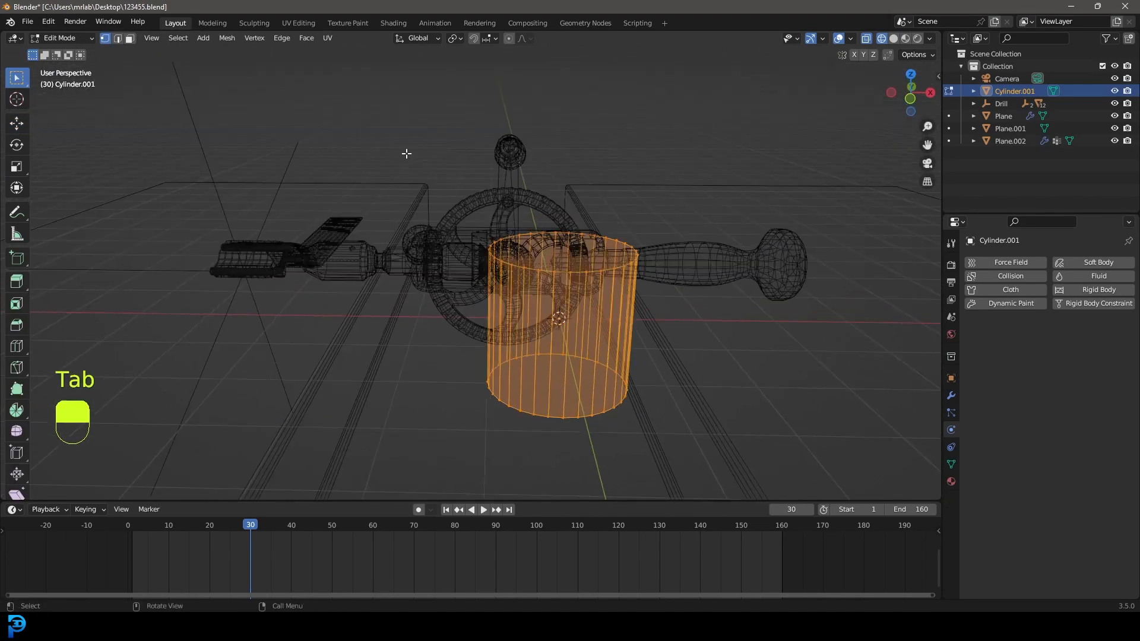
{"action": "key", "text": "x"}
{"action": "left_click", "coordinate": [647, 300]}
{"action": "left_click_drag", "start_coordinate": [448, 461], "coordinate": [682, 359]}
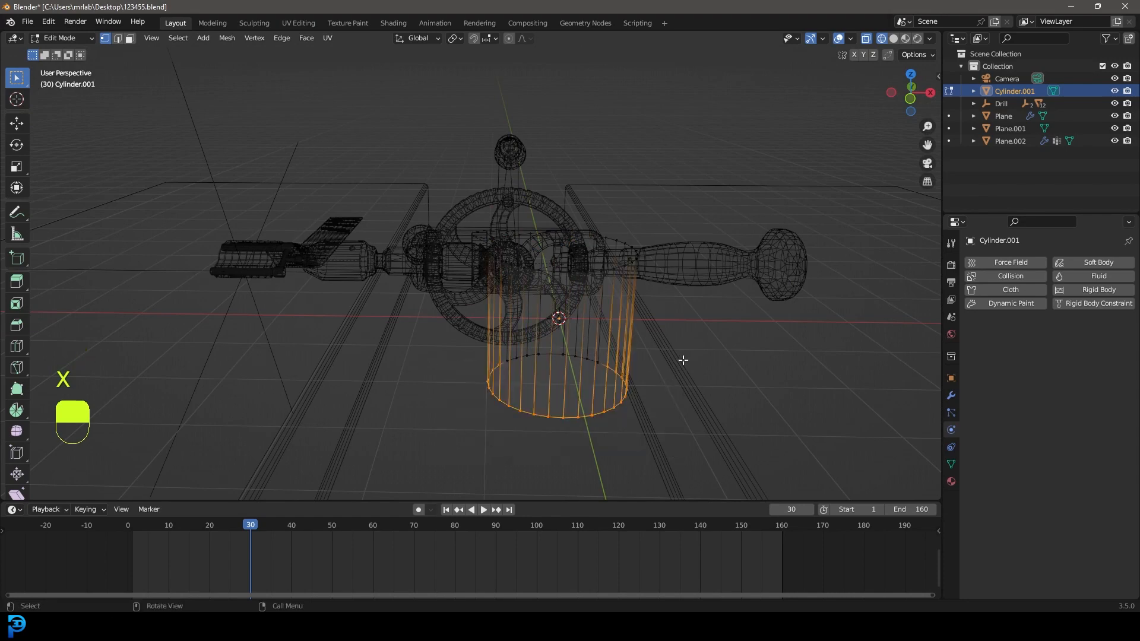
{"action": "left_click_drag", "start_coordinate": [420, 443], "coordinate": [686, 325]}
{"action": "key", "text": "x"}
{"action": "left_click", "coordinate": [686, 326]}
{"action": "key", "text": "z"}
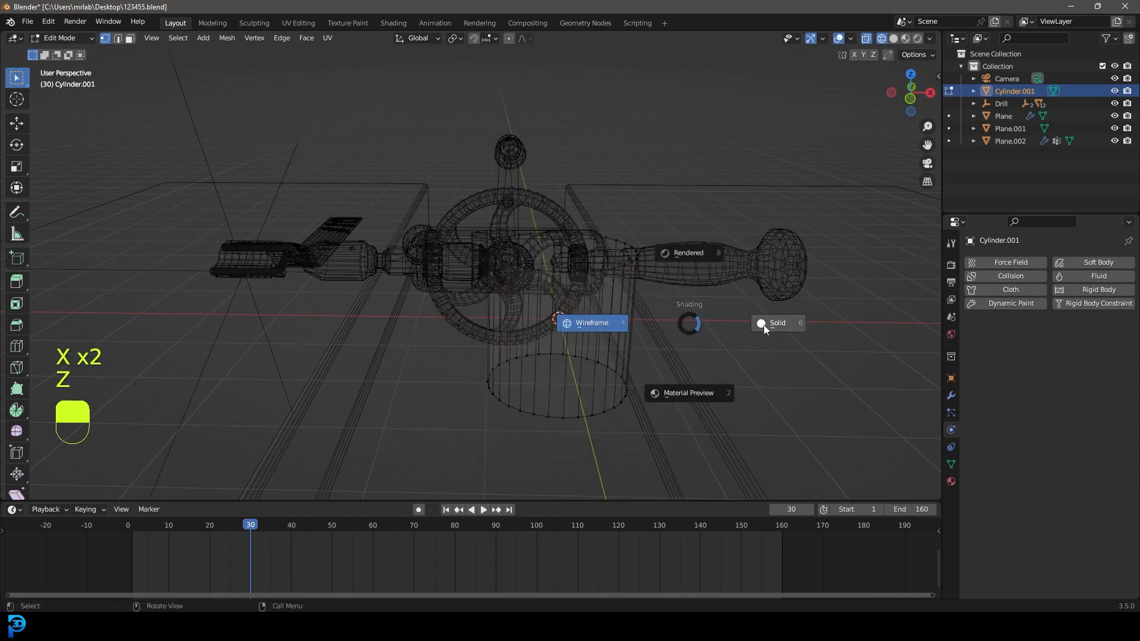
{"action": "left_click", "coordinate": [766, 325]}
Step: Scale the whole cylinder mesh down in X and Y only, keeping its height, until it is a thin rod
{"action": "key", "text": "a"}
{"action": "scroll", "coordinate": [749, 376], "scroll_direction": "up", "scroll_amount": 2}
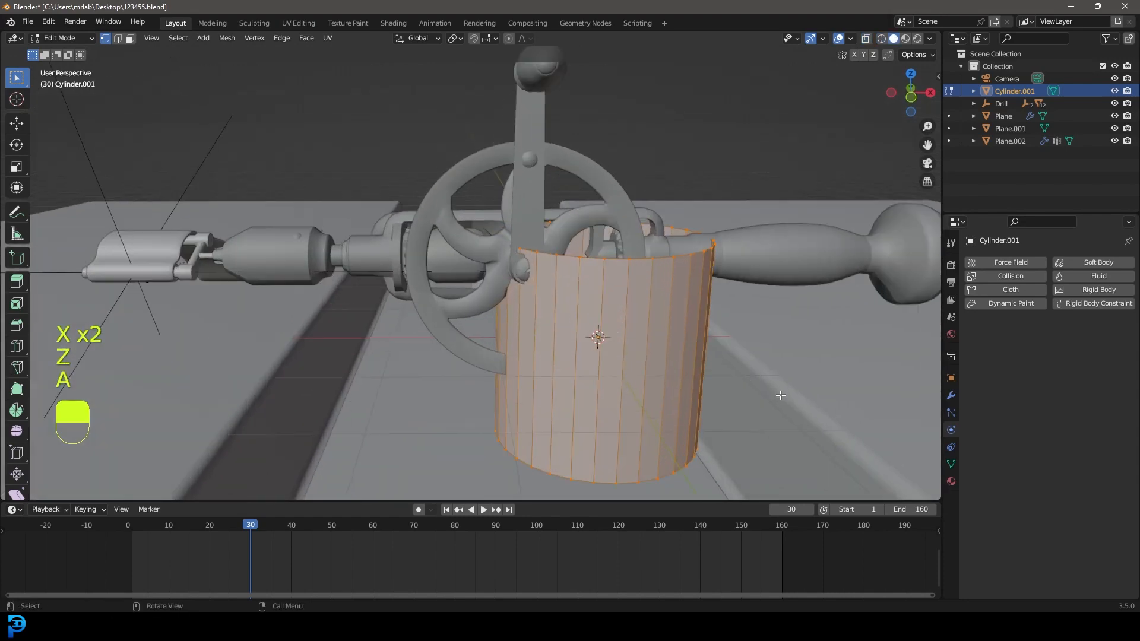
{"action": "key", "text": "s"}
{"action": "key", "text": "shift+z"}
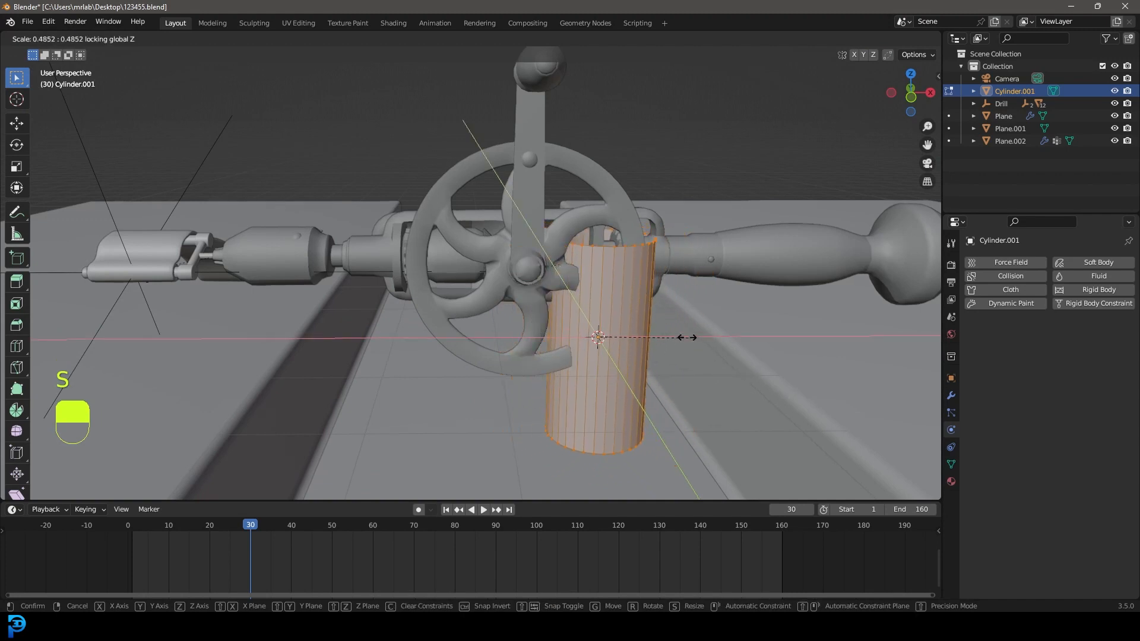
{"action": "left_click", "coordinate": [683, 337]}
{"action": "key", "text": "s"}
{"action": "key", "text": "shift+z"}
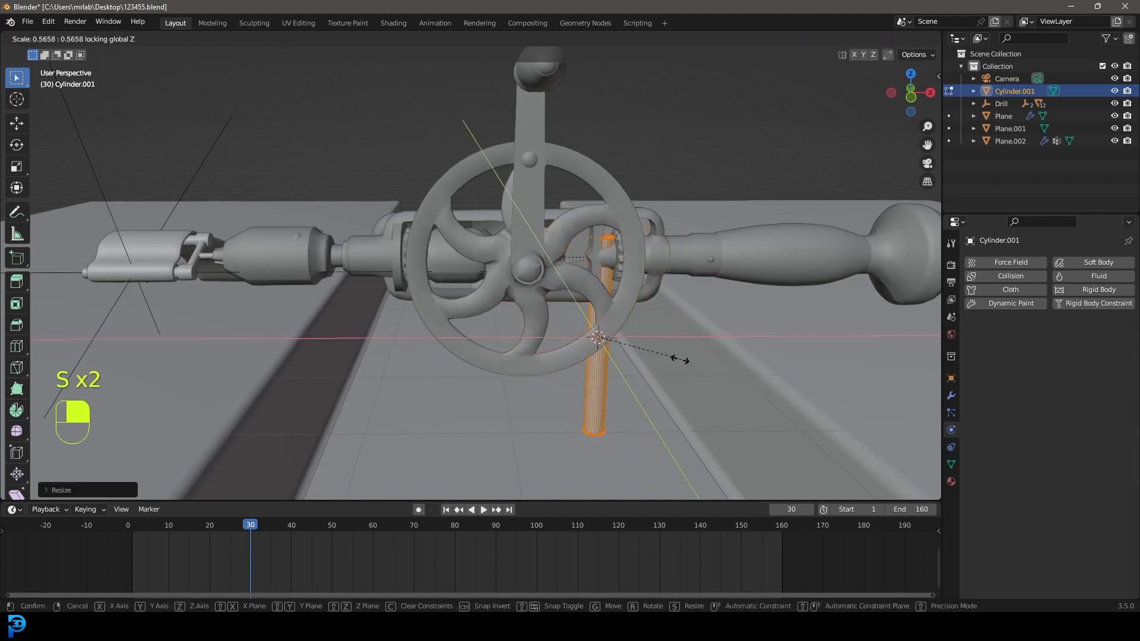
{"action": "left_click", "coordinate": [601, 339]}
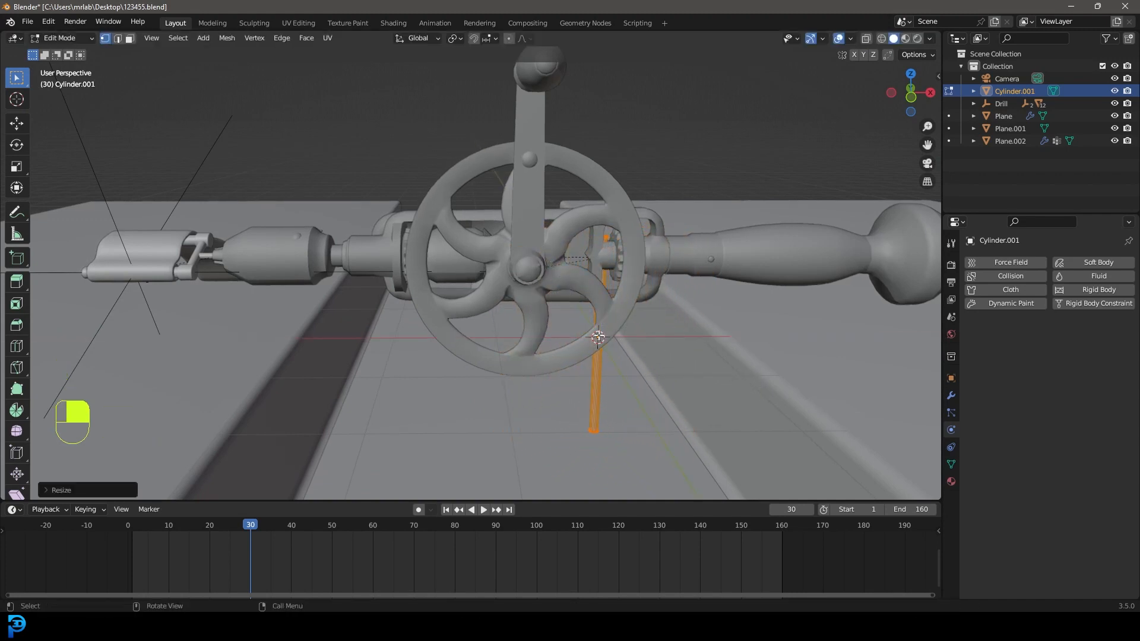
Step: Move the rod along X in top view to the drill's collar behind the chuck and scale it up slightly
{"action": "key", "text": "KP_7"}
{"action": "key", "text": "z"}
{"action": "left_click", "coordinate": [542, 346]}
{"action": "key", "text": "g"}
{"action": "key", "text": "x"}
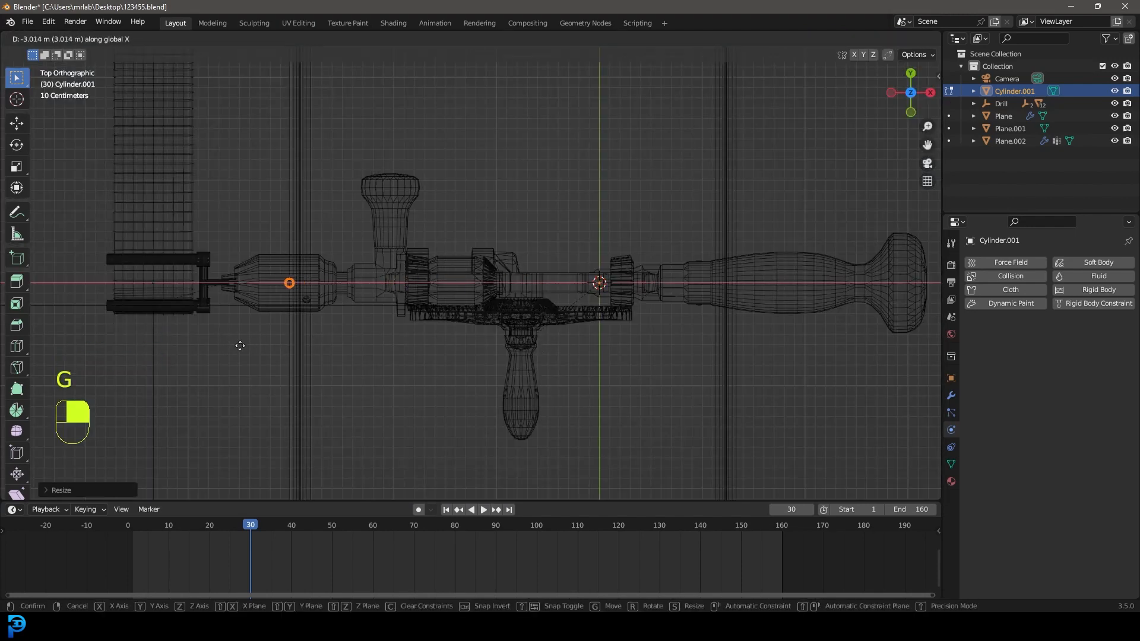
{"action": "left_click", "coordinate": [308, 359]}
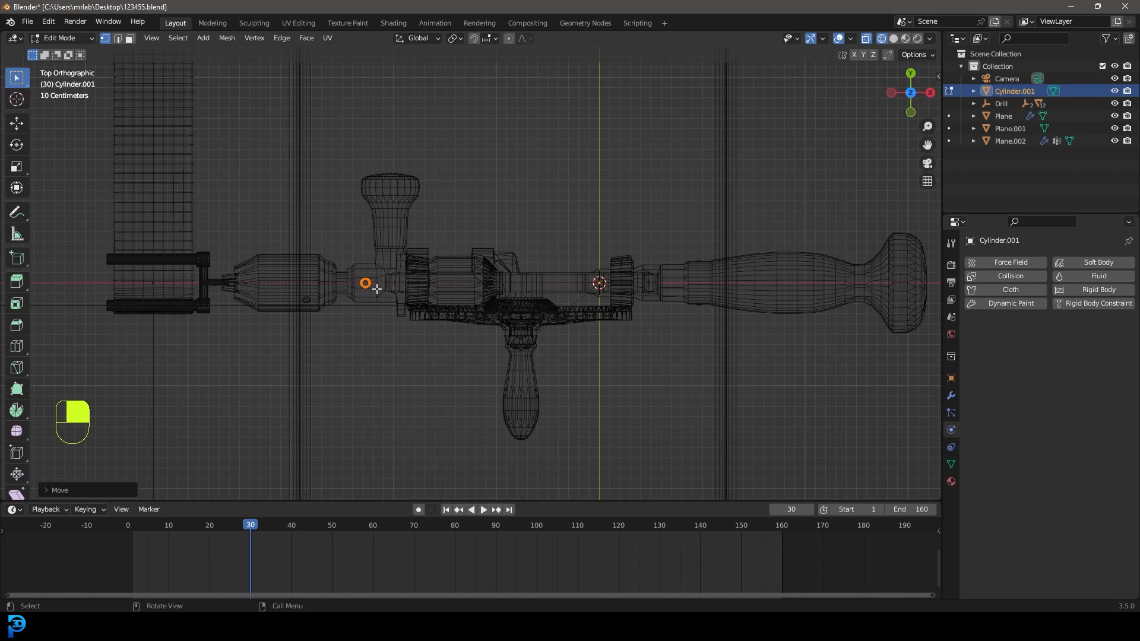
{"action": "scroll", "coordinate": [372, 286], "scroll_direction": "up", "scroll_amount": 2}
{"action": "key", "text": "s"}
{"action": "left_click", "coordinate": [428, 364]}
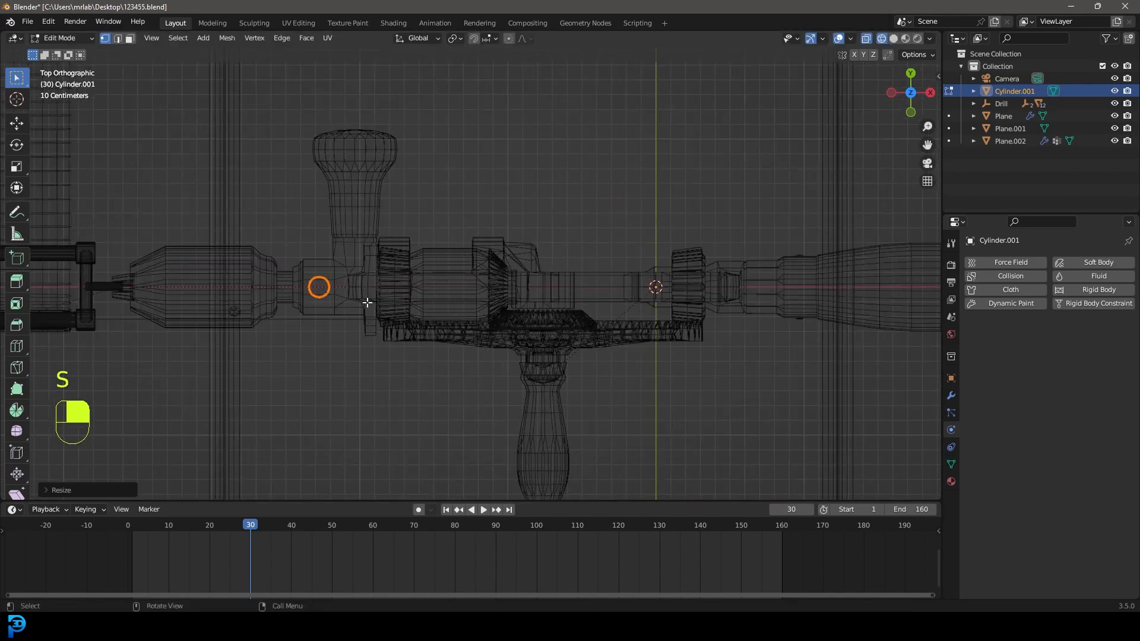
Step: Duplicate the rod along X to the collar in front of the drill's wooden handle and show the scene in material preview
{"action": "key", "text": "shift+d"}
{"action": "key", "text": "x"}
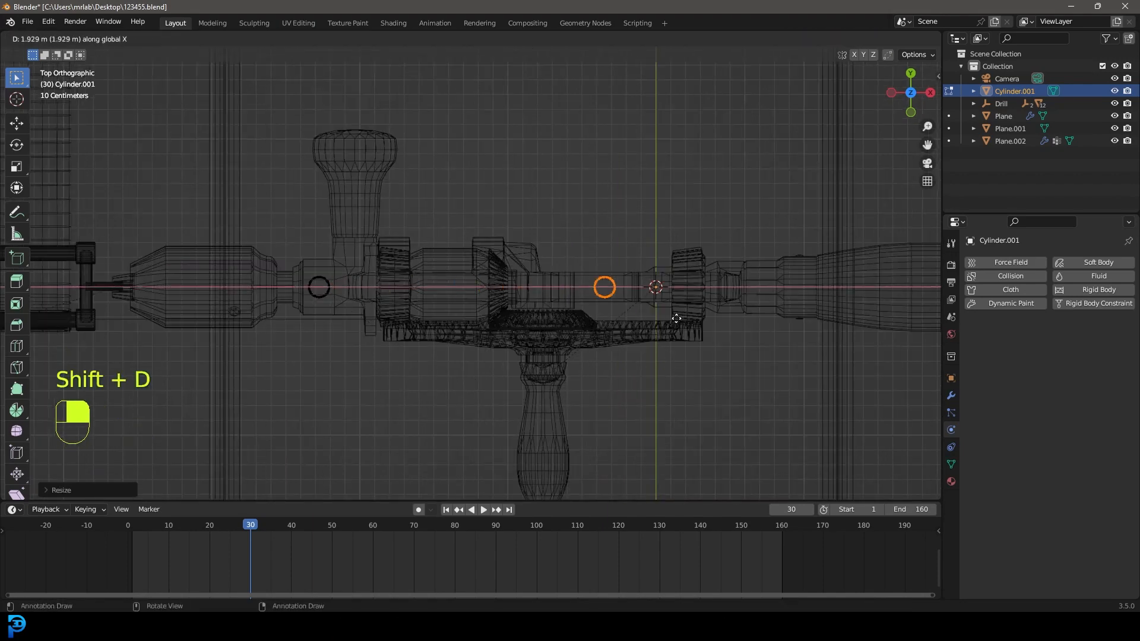
{"action": "left_click", "coordinate": [813, 329]}
{"action": "key", "text": "z"}
{"action": "left_click", "coordinate": [849, 330]}
{"action": "scroll", "coordinate": [768, 309], "scroll_direction": "down", "scroll_amount": 6}
{"action": "middle_click_drag", "start_coordinate": [709, 315], "coordinate": [622, 233]}
{"action": "scroll", "coordinate": [622, 232], "scroll_direction": "up", "scroll_amount": 5}
{"action": "key", "text": "z"}
{"action": "left_click", "coordinate": [581, 247]}
{"action": "key", "text": "z"}
{"action": "left_click", "coordinate": [618, 287]}
{"action": "middle_click_drag", "start_coordinate": [709, 285], "coordinate": [789, 178]}
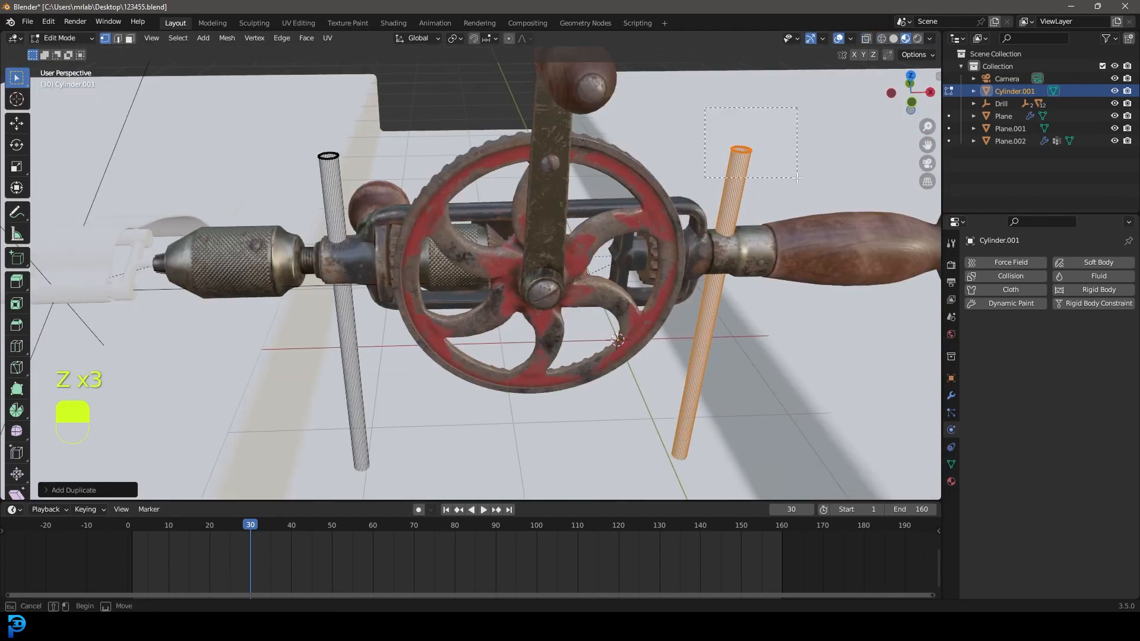
{"action": "key", "text": "g"}
{"action": "right_click", "coordinate": [780, 202]}
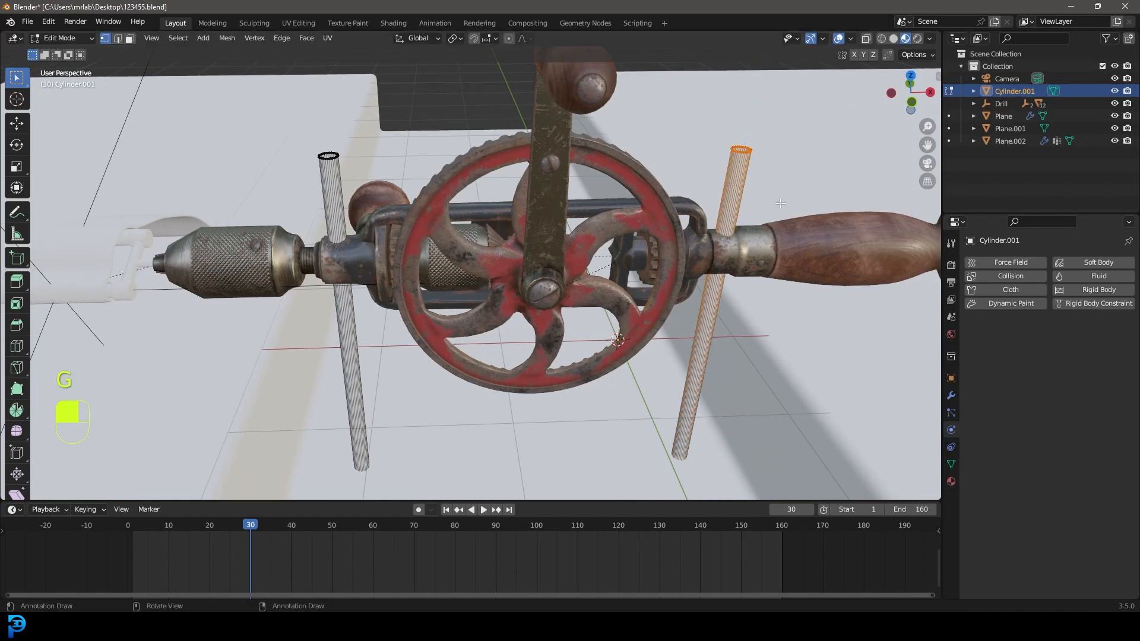
Step: Lower the upper end of the rod near the wooden handle along Z so it ends inside the drill's collar
{"action": "key", "text": "z"}
{"action": "left_click", "coordinate": [710, 200]}
{"action": "left_click_drag", "start_coordinate": [706, 99], "coordinate": [789, 174]}
{"action": "key", "text": "g"}
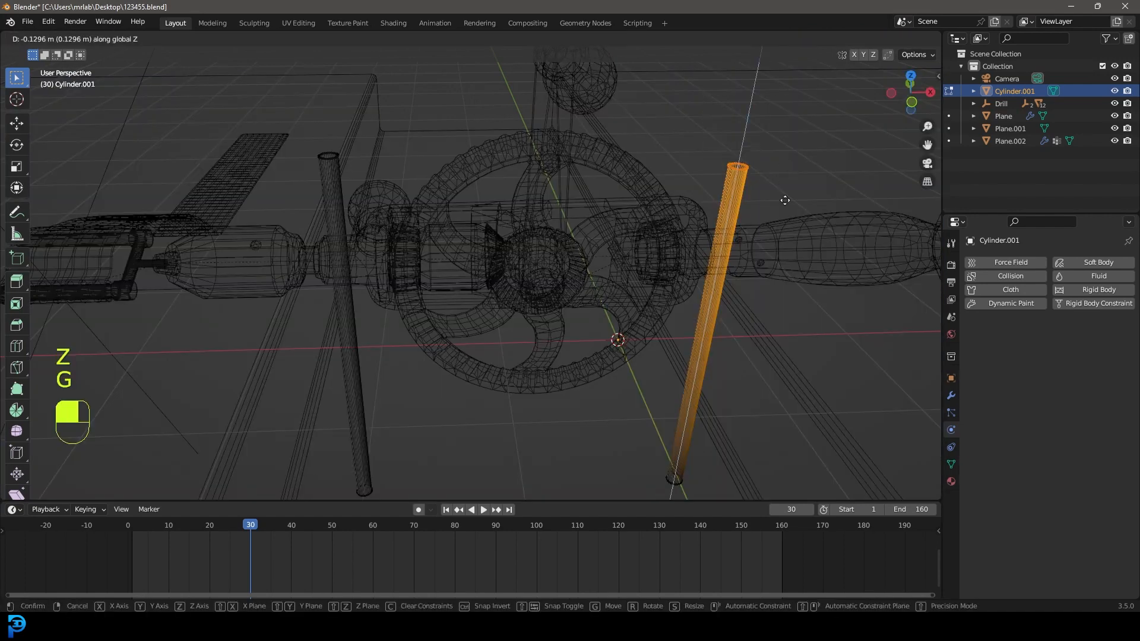
{"action": "left_click", "coordinate": [786, 273]}
{"action": "key", "text": "z"}
{"action": "left_click", "coordinate": [840, 272]}
Step: Lower the upper end of the rod near the chuck along Z so it ends inside the drill's collar
{"action": "key", "text": "z"}
{"action": "left_click", "coordinate": [232, 127]}
{"action": "left_click_drag", "start_coordinate": [287, 100], "coordinate": [376, 191]}
{"action": "key", "text": "z"}
{"action": "left_click", "coordinate": [392, 236]}
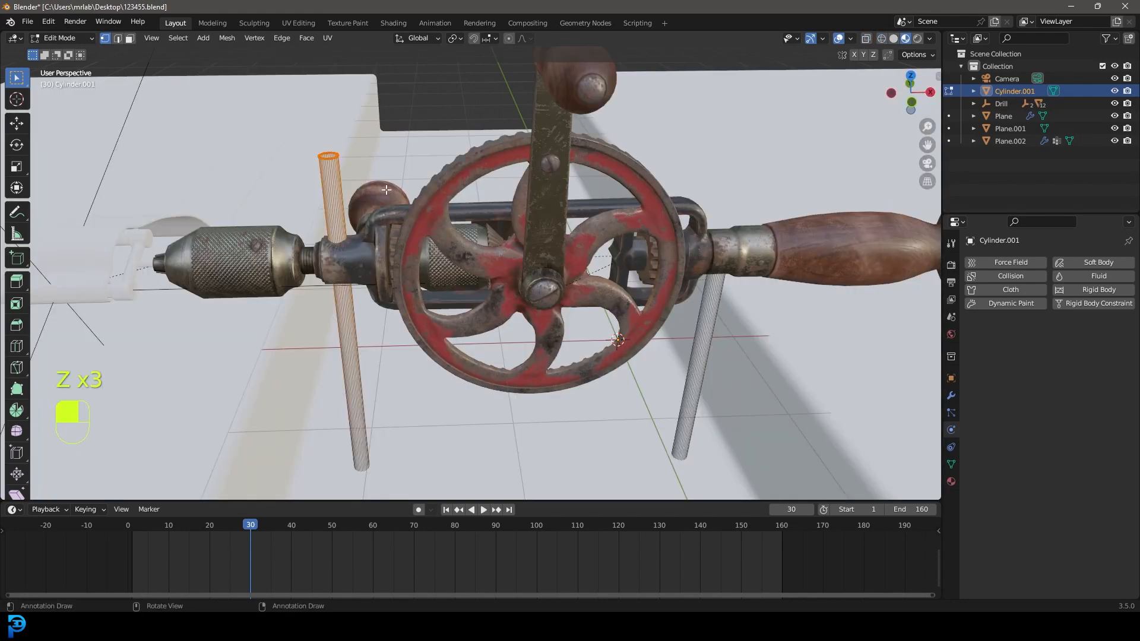
{"action": "key", "text": "g"}
{"action": "left_click", "coordinate": [439, 277]}
Step: Leave Edit Mode and apply smooth shading to the support rods
{"action": "scroll", "coordinate": [438, 277], "scroll_direction": "down", "scroll_amount": 3}
{"action": "middle_click_drag", "start_coordinate": [558, 350], "coordinate": [570, 300]}
{"action": "middle_click_drag", "start_coordinate": [479, 254], "coordinate": [416, 255]}
{"action": "key", "text": "Tab"}
{"action": "scroll", "coordinate": [341, 280], "scroll_direction": "up", "scroll_amount": 5}
{"action": "right_click", "coordinate": [352, 288]}
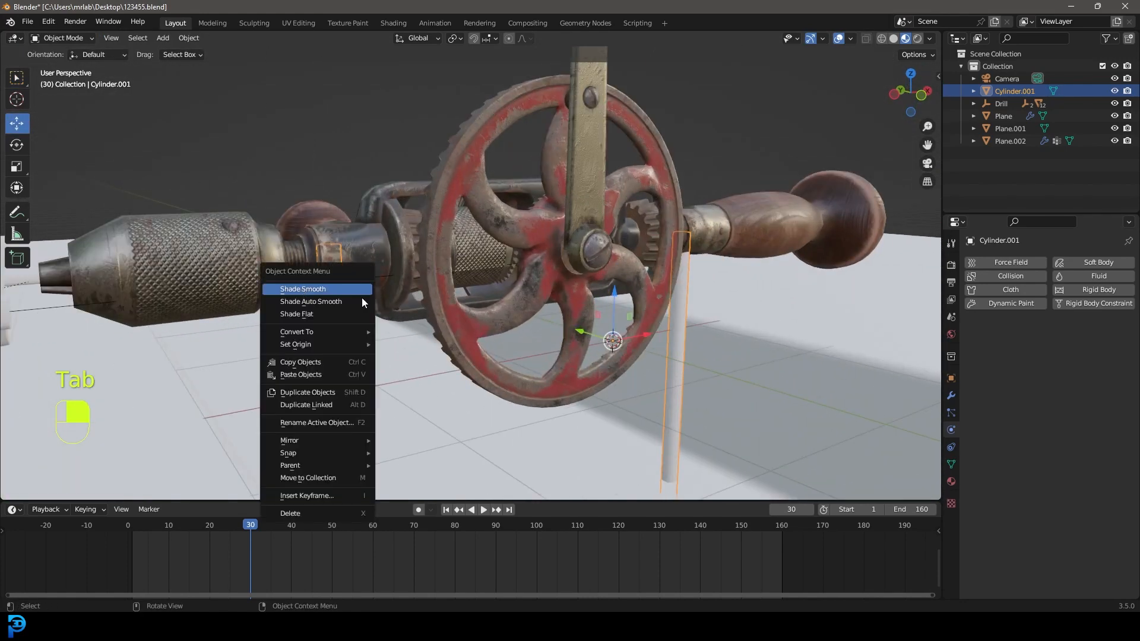
{"action": "left_click", "coordinate": [355, 290]}
Step: Examine how the two support rods meet the drill from several angles and select the rod object
{"action": "scroll", "coordinate": [454, 230], "scroll_direction": "down", "scroll_amount": 4}
{"action": "middle_click_drag", "start_coordinate": [454, 230], "coordinate": [445, 318]}
{"action": "key", "text": "alt+a"}
{"action": "scroll", "coordinate": [343, 293], "scroll_direction": "down", "scroll_amount": 2}
{"action": "scroll", "coordinate": [344, 294], "scroll_direction": "down", "scroll_amount": 2}
{"action": "mouse_move", "coordinate": [351, 291]}
{"action": "middle_mouse_down"}
{"action": "mouse_move", "coordinate": [393, 284]}
{"action": "mouse_move", "coordinate": [332, 288]}
{"action": "middle_mouse_up"}
{"action": "scroll", "coordinate": [511, 321], "scroll_direction": "up", "scroll_amount": 7}
{"action": "left_click", "coordinate": [462, 316]}
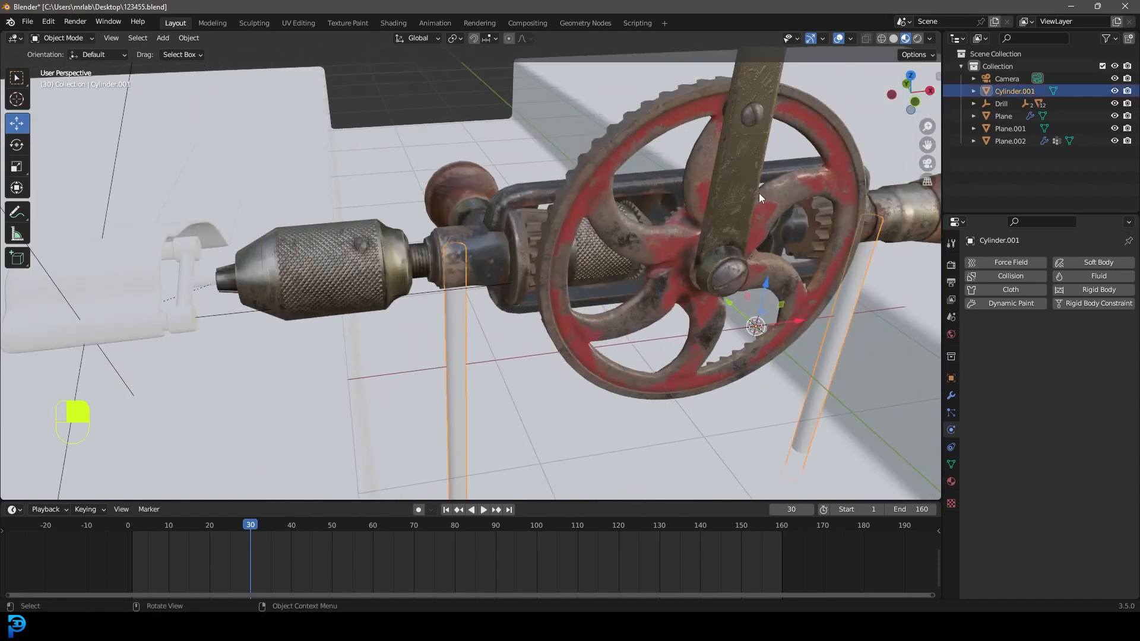
Step: Create a new material named metal on the support rods and darken its base color to light grey
{"action": "left_click", "coordinate": [952, 482]}
{"action": "left_click", "coordinate": [1045, 315]}
{"action": "left_click", "coordinate": [1032, 315]}
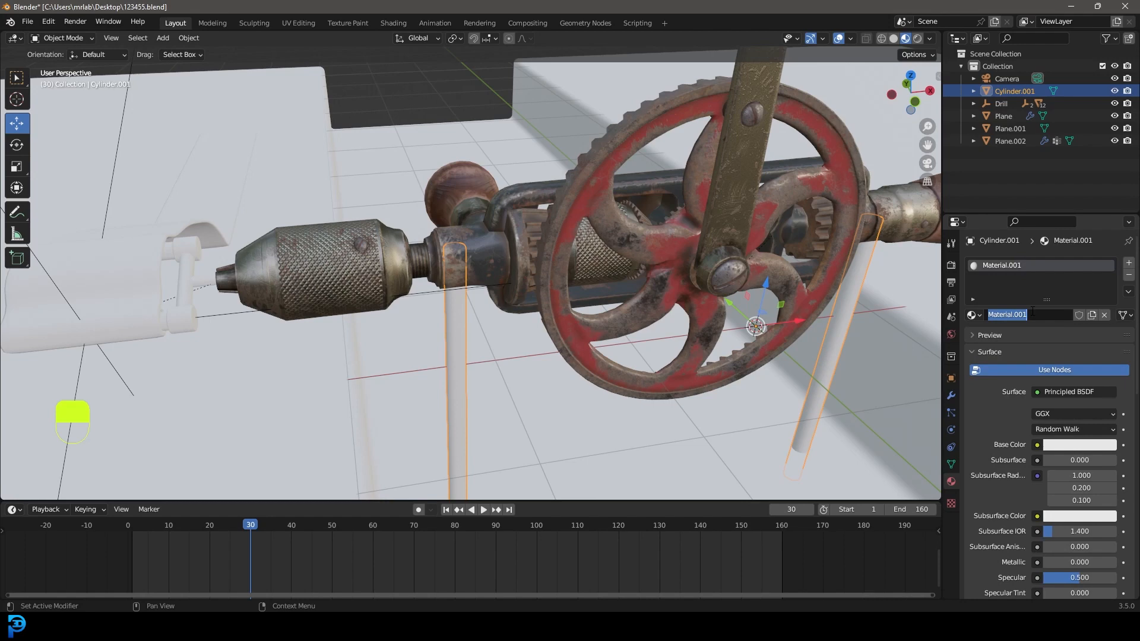
{"action": "left_click", "coordinate": [1061, 445]}
{"action": "left_click_drag", "start_coordinate": [1108, 294], "coordinate": [1107, 305]}
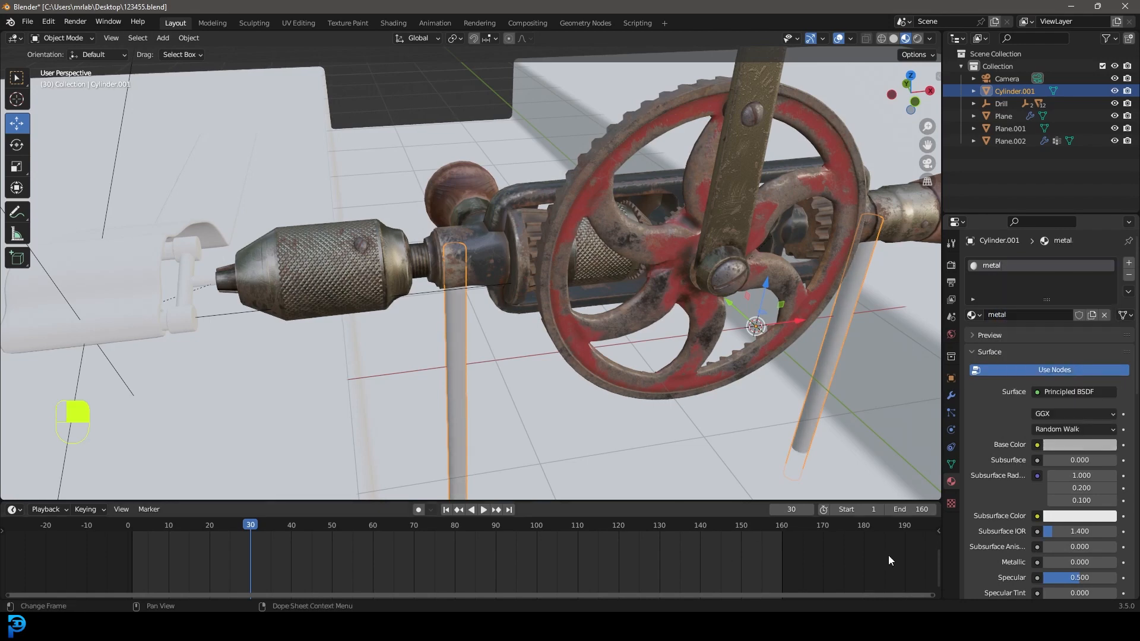
Step: Set the metal material's Metallic to 1.000 and its Roughness to 0.132
{"action": "mouse_move", "coordinate": [1048, 563]}
{"action": "left_mouse_down"}
{"action": "mouse_move", "coordinate": [1124, 565]}
{"action": "mouse_move", "coordinate": [1062, 566]}
{"action": "left_mouse_up"}
{"action": "scroll", "coordinate": [1002, 562], "scroll_direction": "down", "scroll_amount": 2}
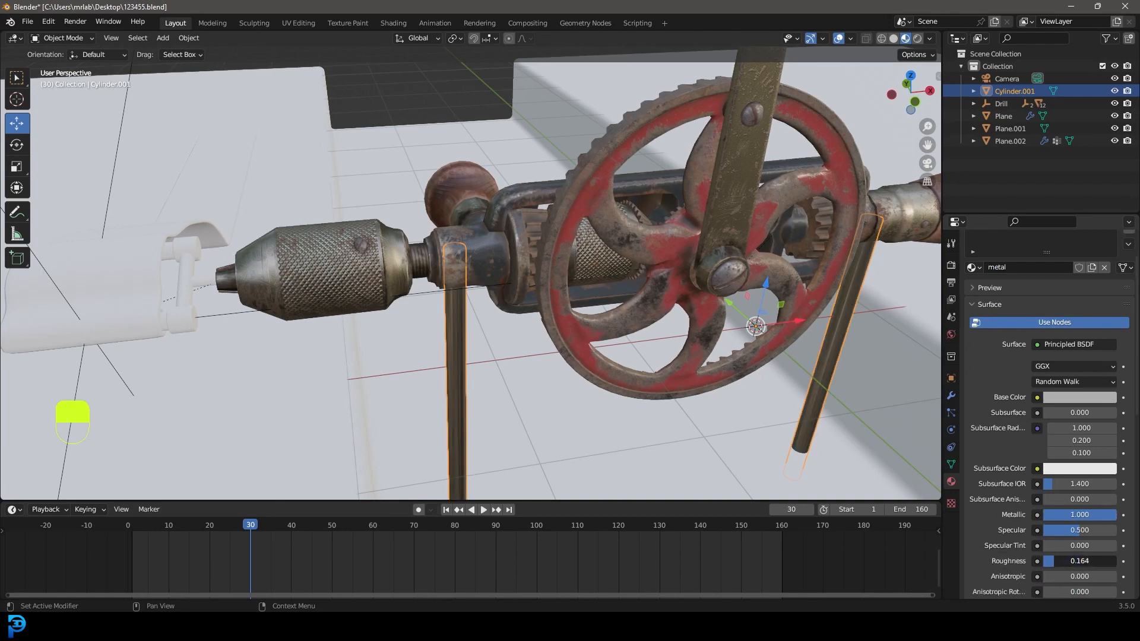
{"action": "scroll", "coordinate": [350, 261], "scroll_direction": "down", "scroll_amount": 2}
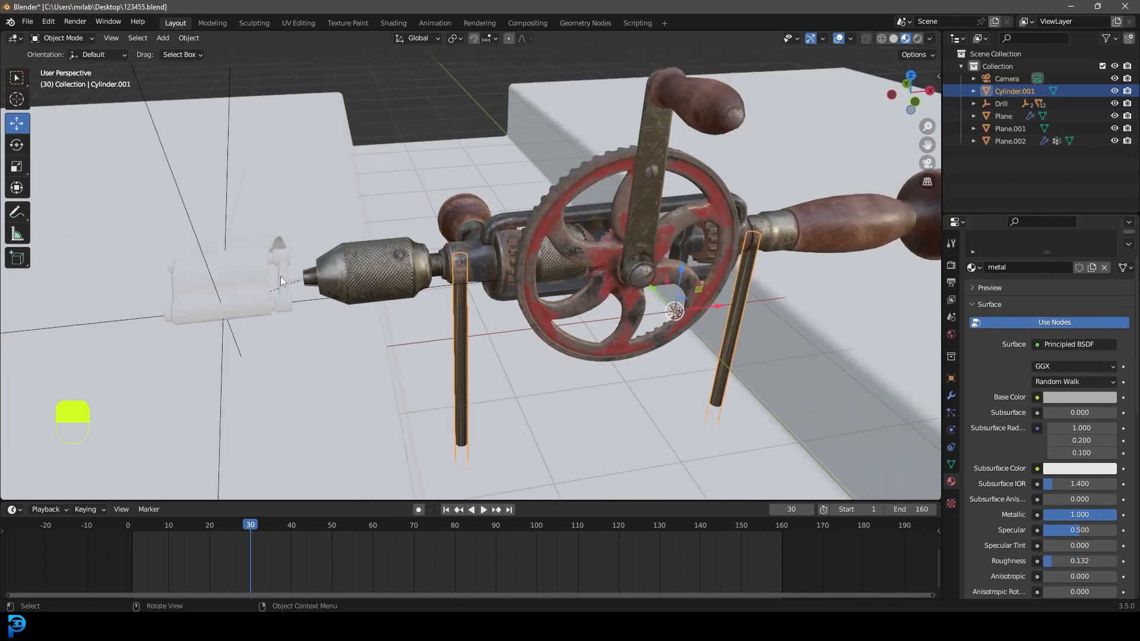
Step: Assign the existing metal material to the fork in the drill's chuck
{"action": "left_click", "coordinate": [280, 276]}
{"action": "middle_click_drag", "start_coordinate": [244, 275], "coordinate": [328, 301], "text": "shift"}
{"action": "scroll", "coordinate": [326, 298], "scroll_direction": "up", "scroll_amount": 3}
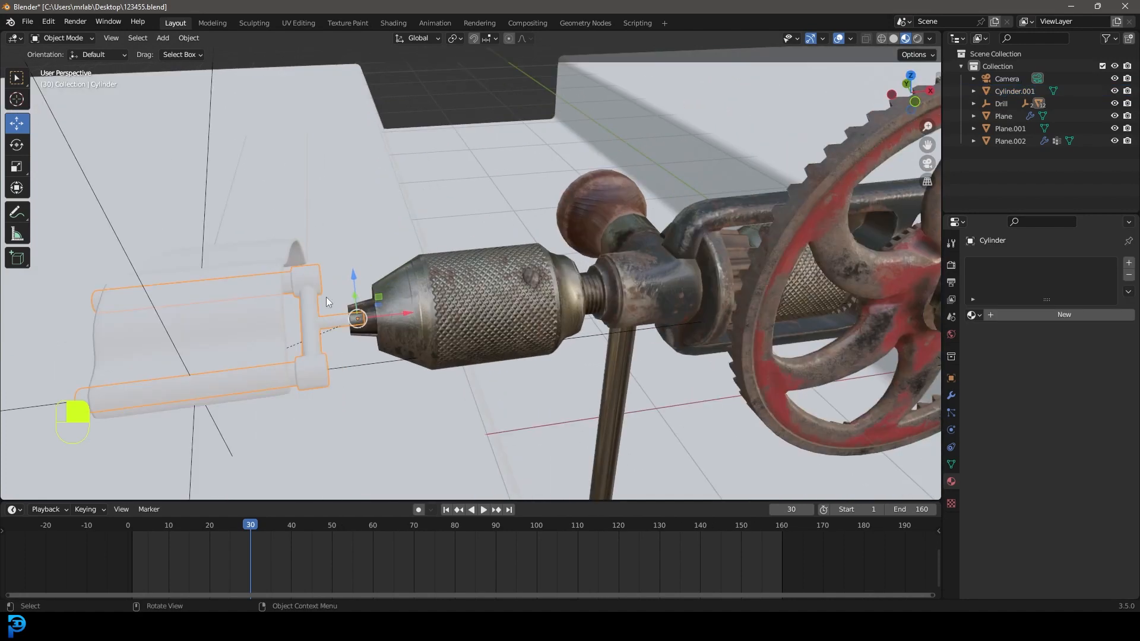
{"action": "left_click", "coordinate": [973, 316]}
{"action": "left_click", "coordinate": [867, 357]}
{"action": "scroll", "coordinate": [468, 292], "scroll_direction": "down", "scroll_amount": 3}
{"action": "middle_click_drag", "start_coordinate": [468, 292], "coordinate": [554, 281]}
Step: Deselect everything, save the scene file and select the cloth strip
{"action": "key", "text": "alt+a"}
{"action": "scroll", "coordinate": [613, 278], "scroll_direction": "down", "scroll_amount": 5}
{"action": "scroll", "coordinate": [534, 288], "scroll_direction": "up", "scroll_amount": 2}
{"action": "key", "text": "ctrl+s"}
{"action": "left_click", "coordinate": [428, 295]}
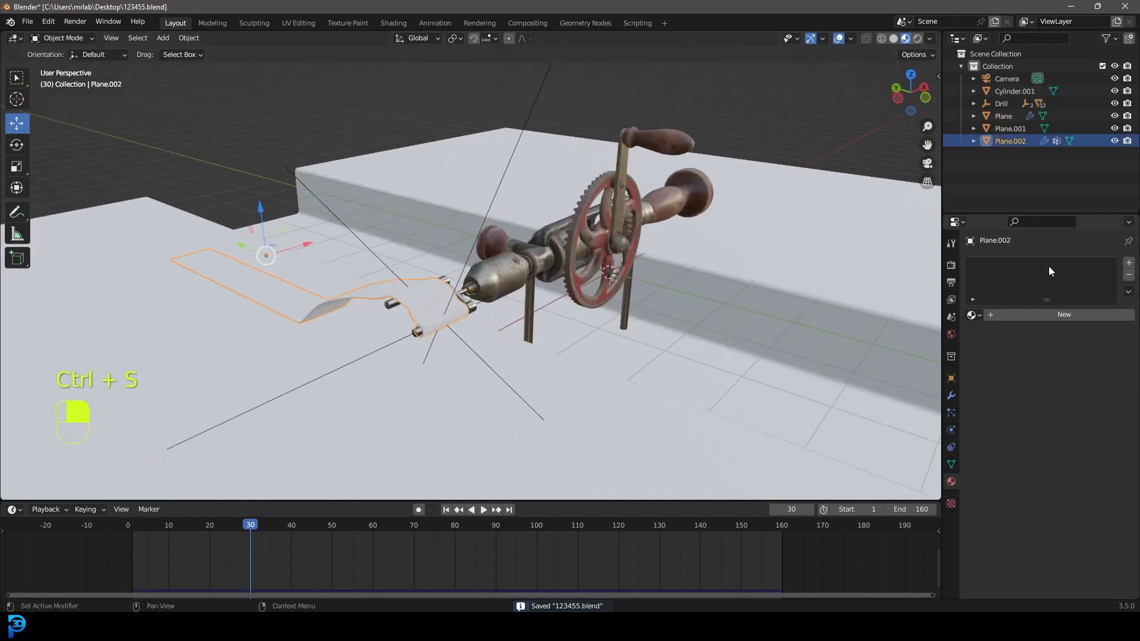
{"action": "middle_click_drag", "start_coordinate": [396, 202], "coordinate": [428, 208]}
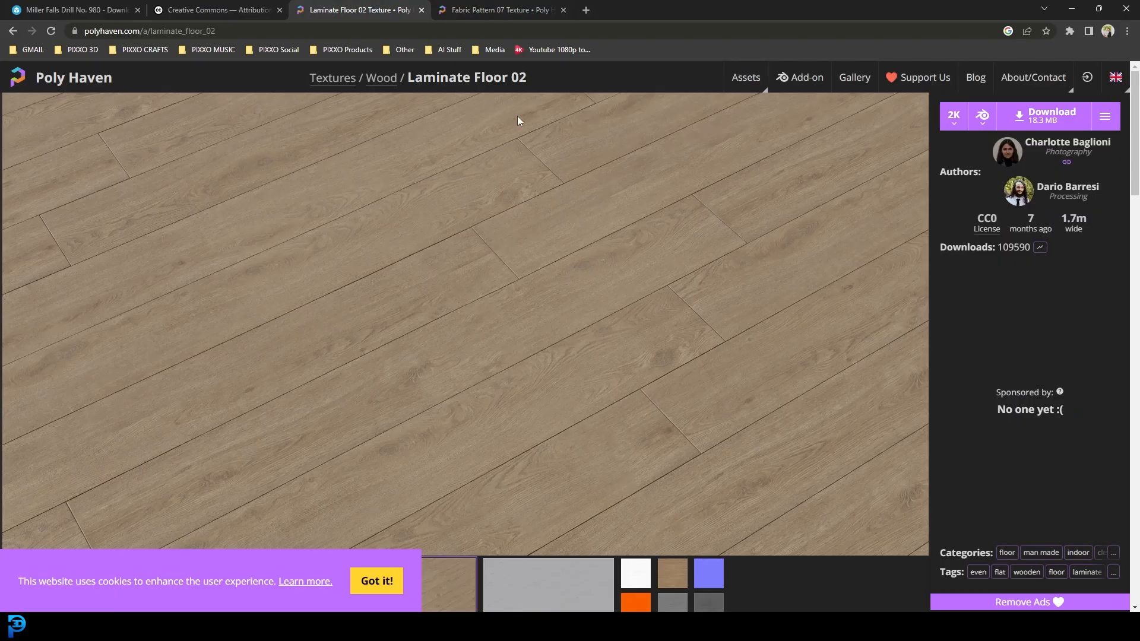
Step: Switch to the browser and look over the Laminate Floor 02 and Fabric Pattern 07 texture pages and their download options on Poly Haven
{"action": "scroll", "coordinate": [504, 225], "scroll_direction": "down", "scroll_amount": 2}
{"action": "scroll", "coordinate": [469, 181], "scroll_direction": "up", "scroll_amount": 2}
{"action": "left_click", "coordinate": [493, 5]}
{"action": "scroll", "coordinate": [465, 231], "scroll_direction": "down", "scroll_amount": 1}
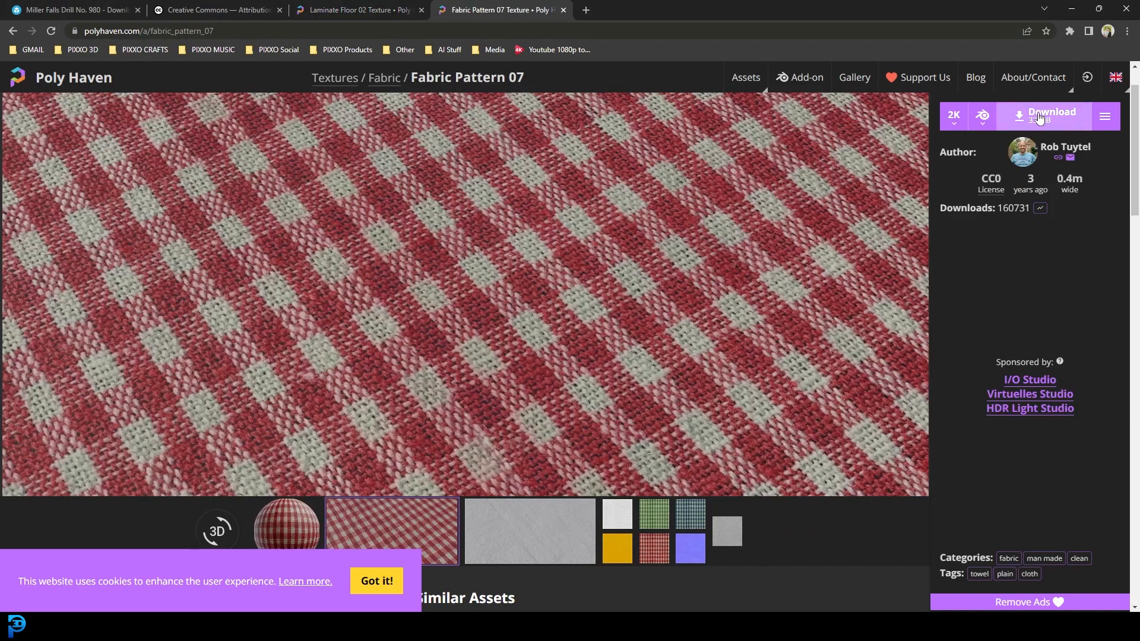
{"action": "key", "text": "ctrl+shift+Tab"}
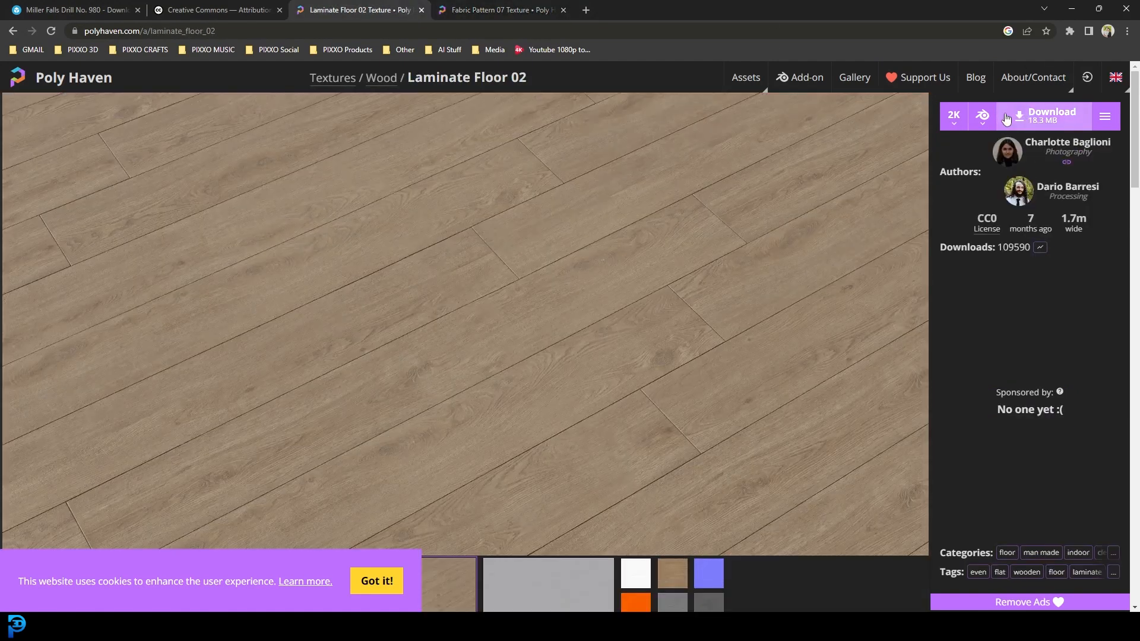
{"action": "left_click", "coordinate": [1040, 116]}
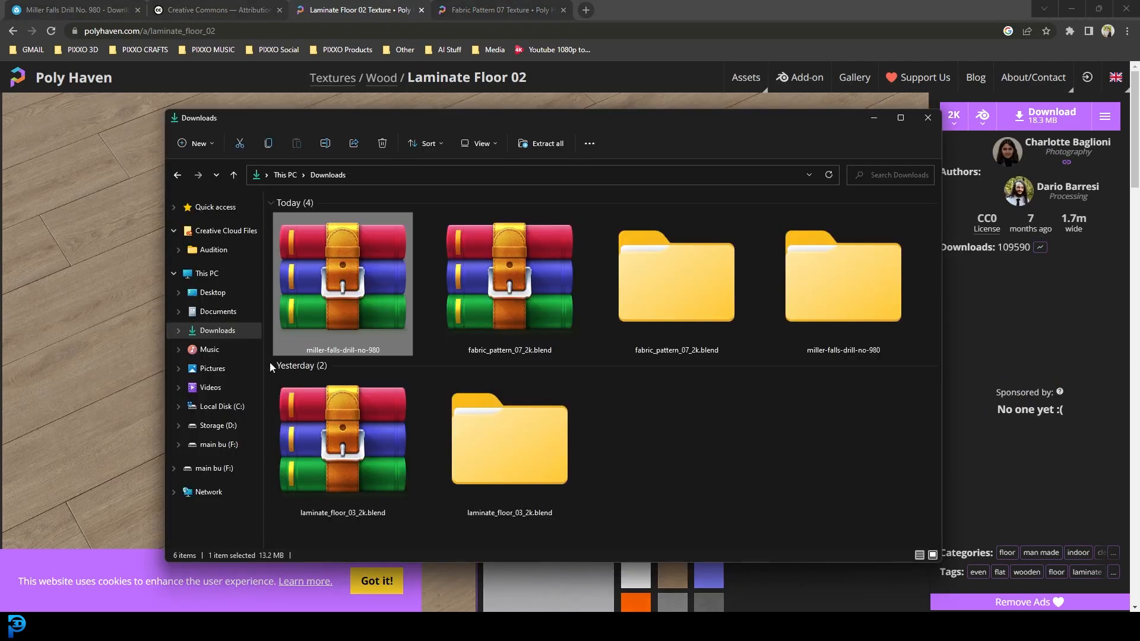
Step: Check the downloaded texture archives and look inside the extracted fabric_pattern_07_2k.blend and laminate_floor_03_2k.blend folders
{"action": "left_click", "coordinate": [511, 270]}
{"action": "left_click", "coordinate": [343, 442]}
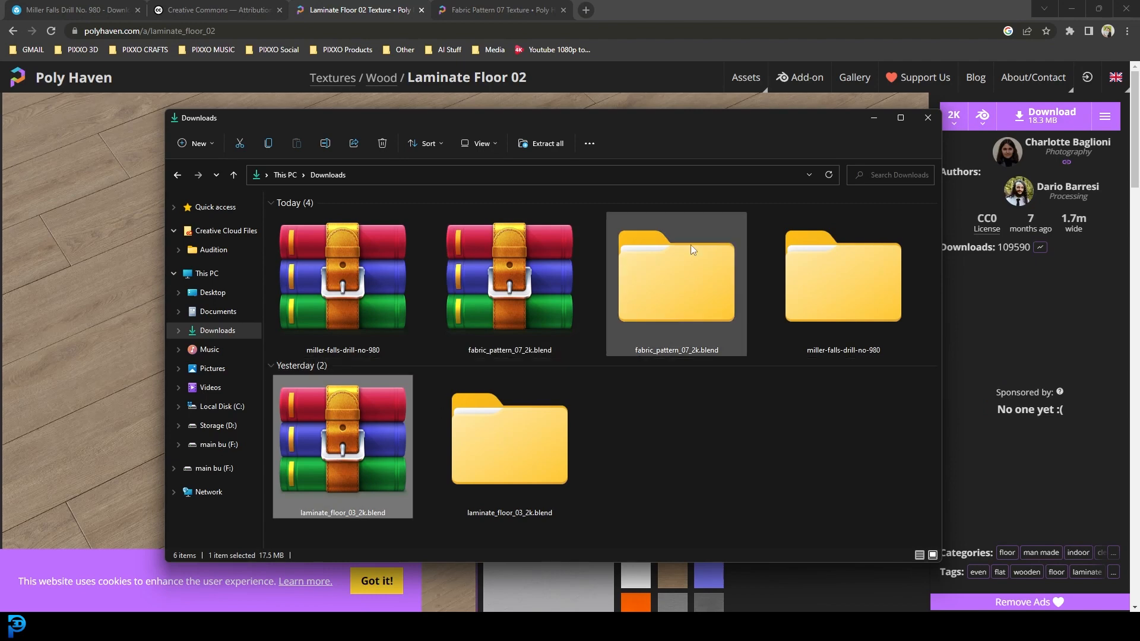
{"action": "left_click", "coordinate": [689, 280]}
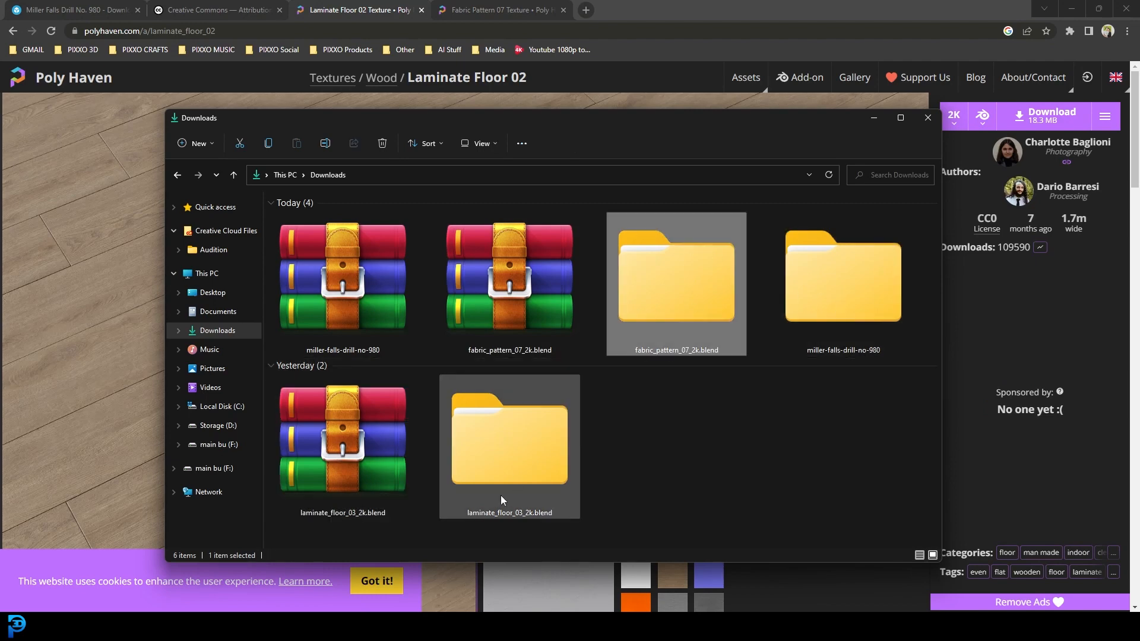
{"action": "double_click", "coordinate": [662, 304]}
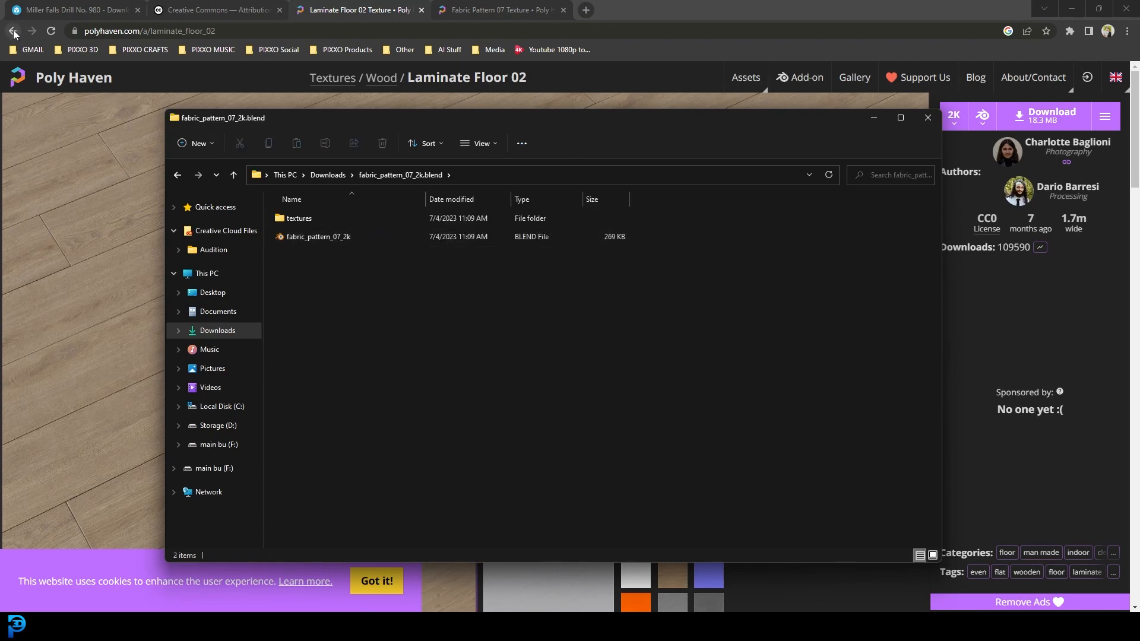
{"action": "left_click", "coordinate": [13, 31]}
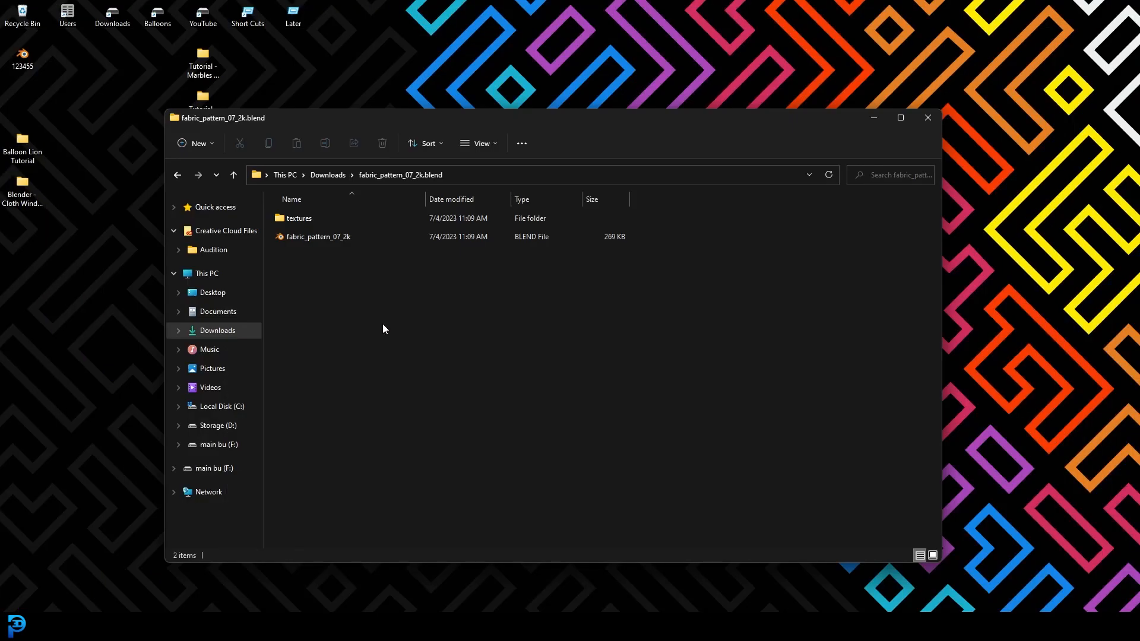
{"action": "left_click", "coordinate": [234, 175]}
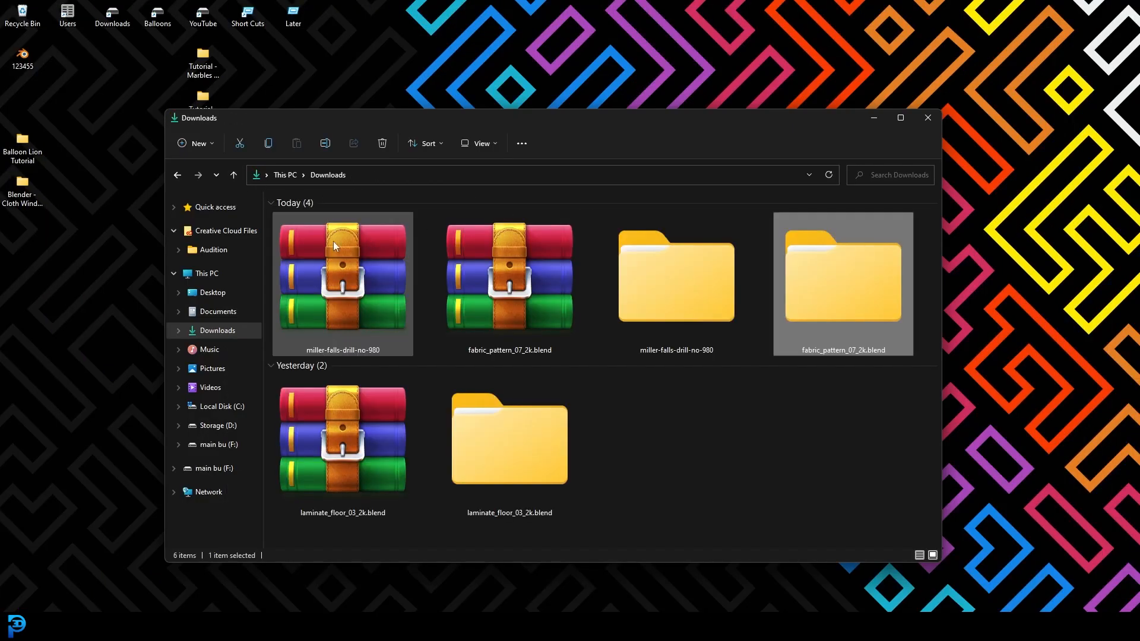
{"action": "double_click", "coordinate": [543, 433]}
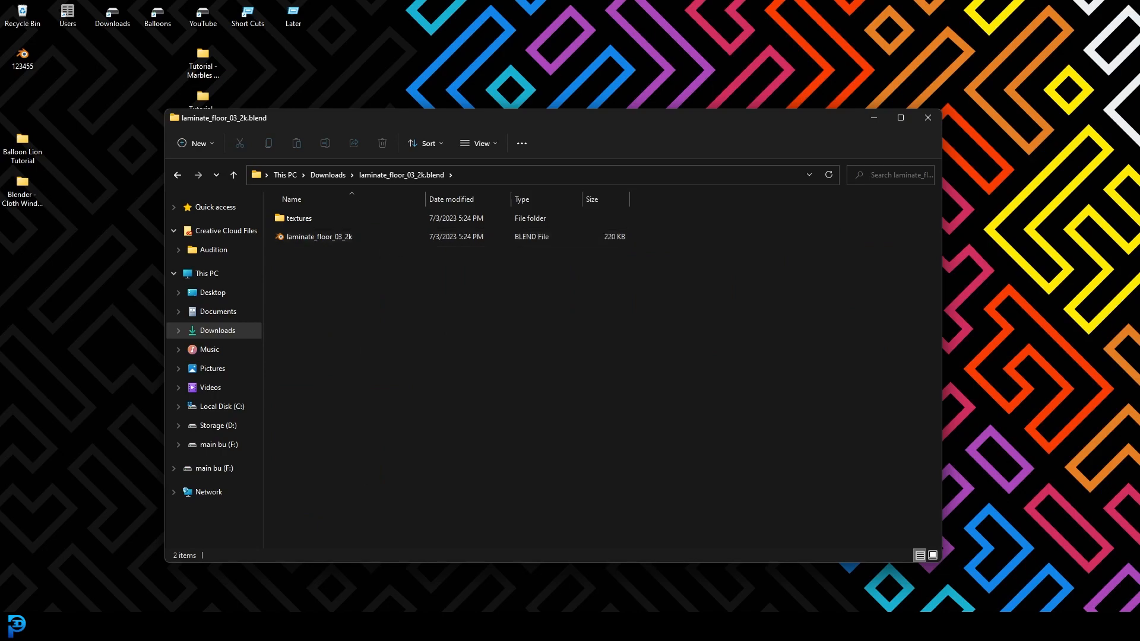
Step: Return to the browser to view the wood textures and the Fabric Pattern 07 page, and minimize the window
{"action": "key", "text": "alt+Tab"}
{"action": "left_click", "coordinate": [503, 8]}
{"action": "left_click", "coordinate": [407, 5]}
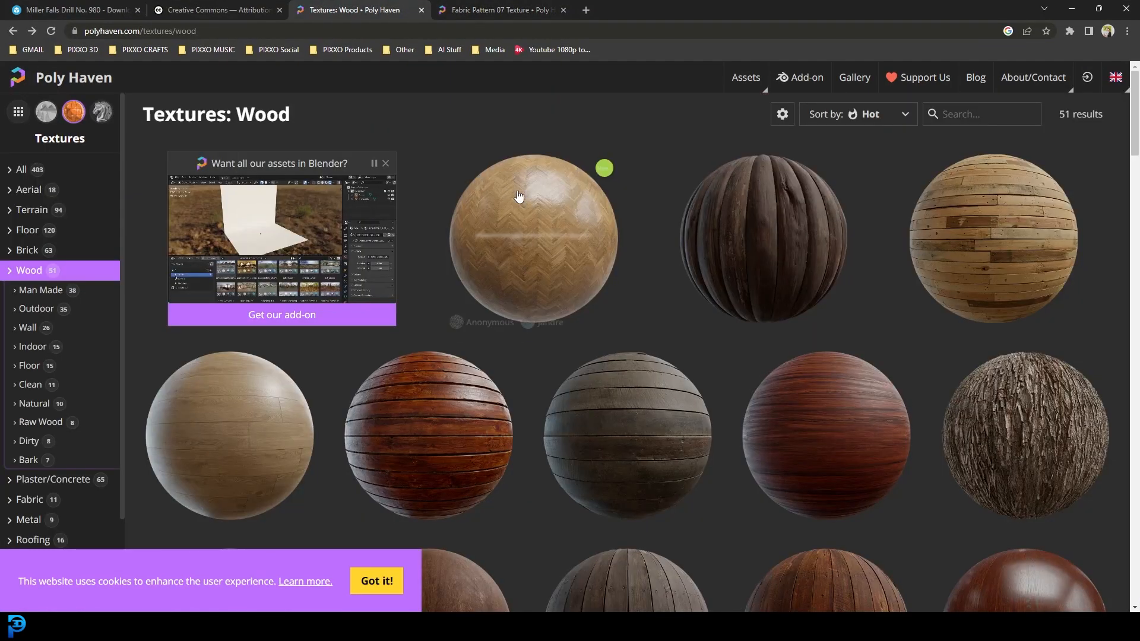
{"action": "left_click", "coordinate": [473, 8]}
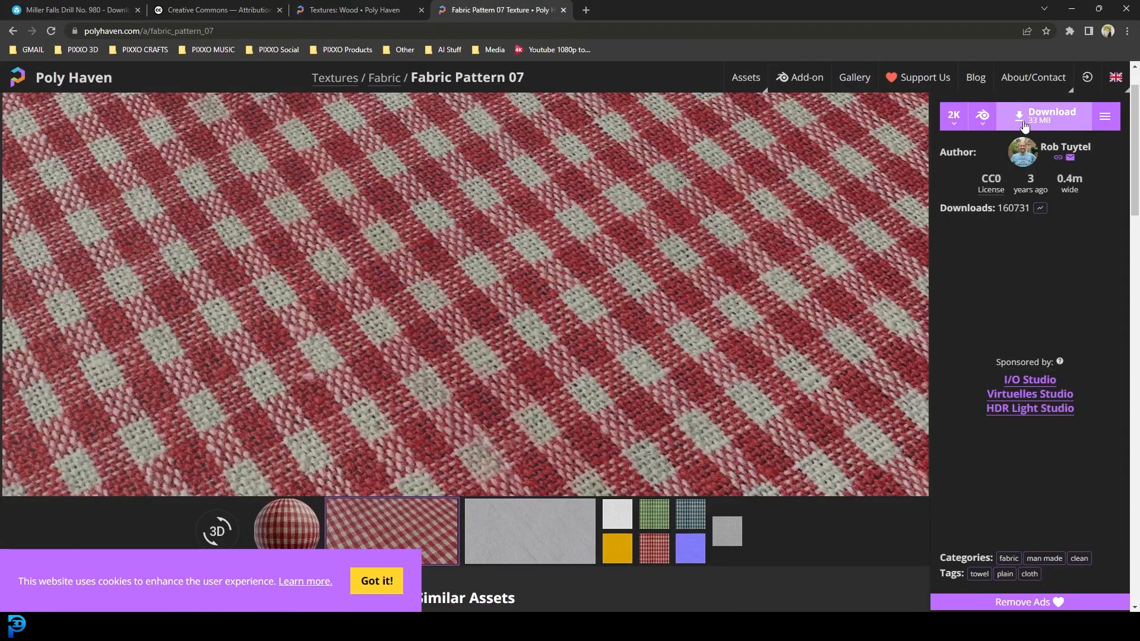
{"action": "left_click", "coordinate": [1072, 9]}
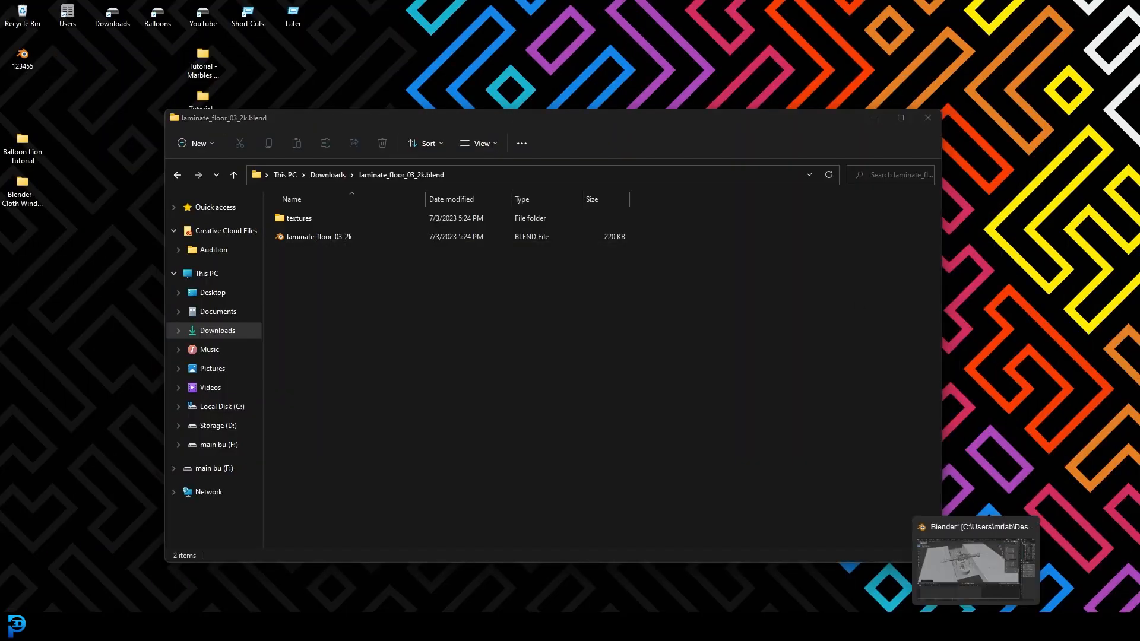
Step: Switch back to Blender, save the scene and append the laminate_floor_03 material from laminate_floor_03_2k.blend in the Downloads folder
{"action": "left_click", "coordinate": [919, 559]}
{"action": "left_click", "coordinate": [28, 22]}
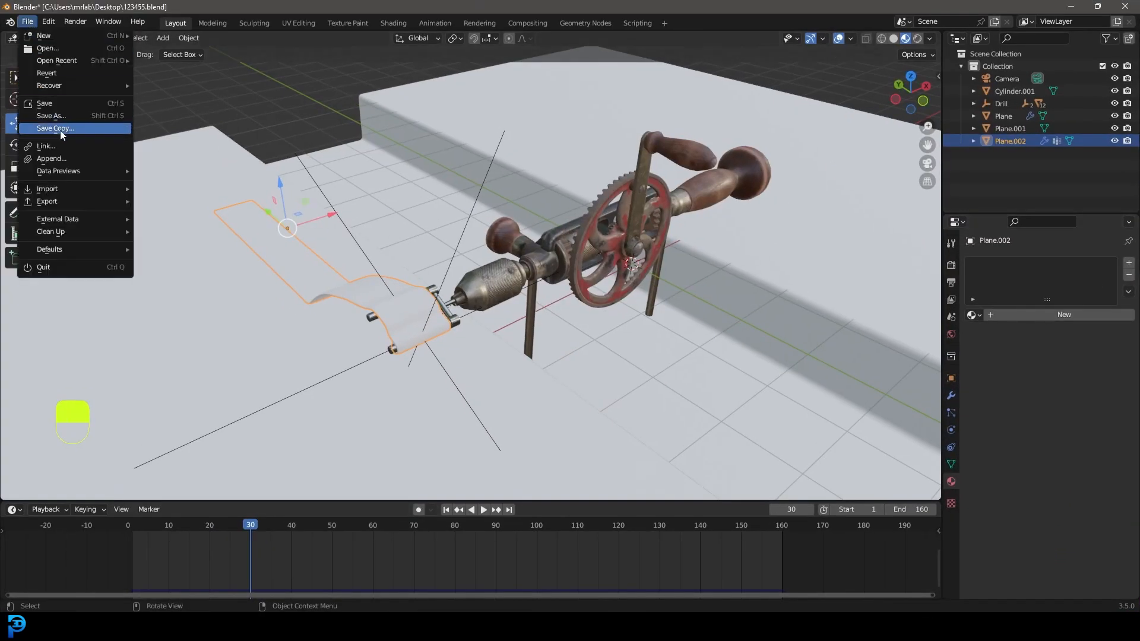
{"action": "left_click", "coordinate": [50, 159]}
{"action": "key", "text": "ctrl+s"}
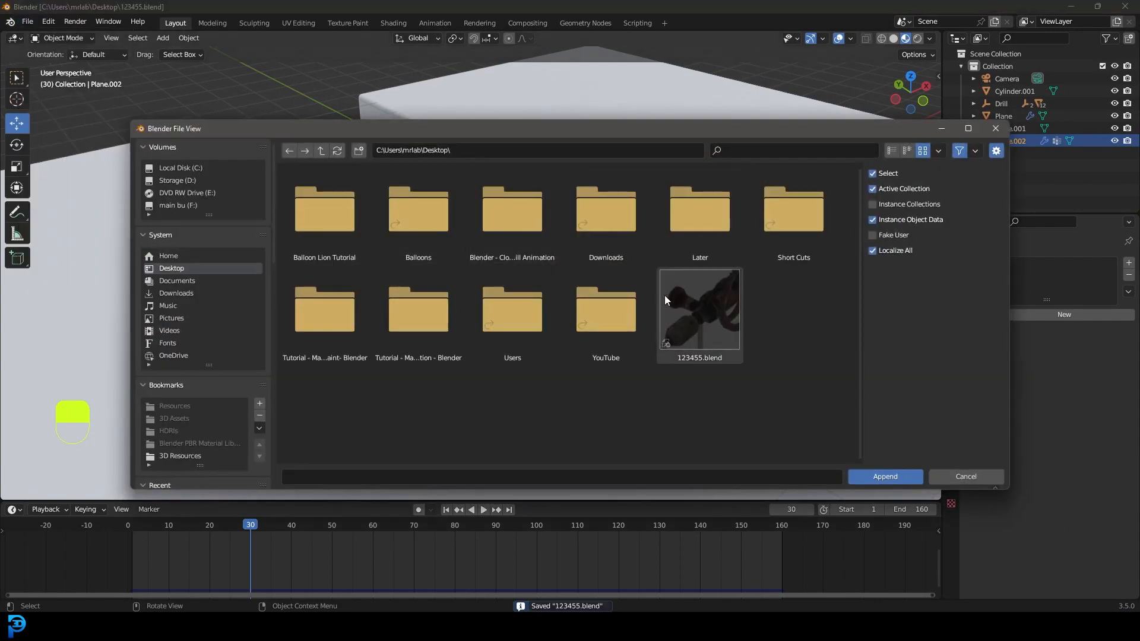
{"action": "left_click", "coordinate": [187, 294]}
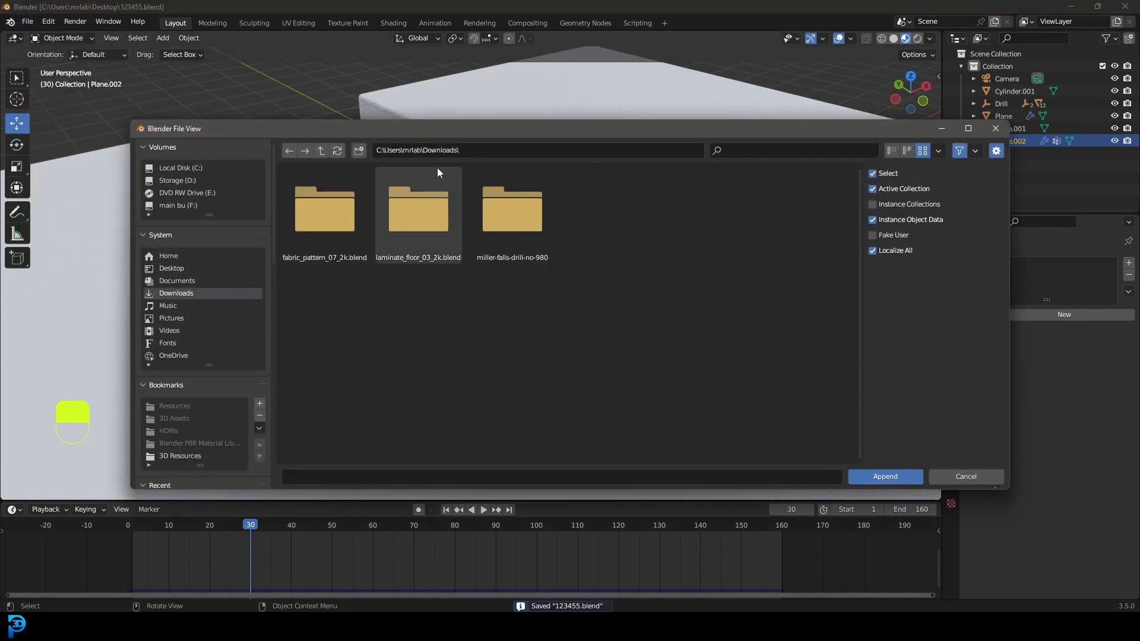
{"action": "double_click", "coordinate": [398, 221]}
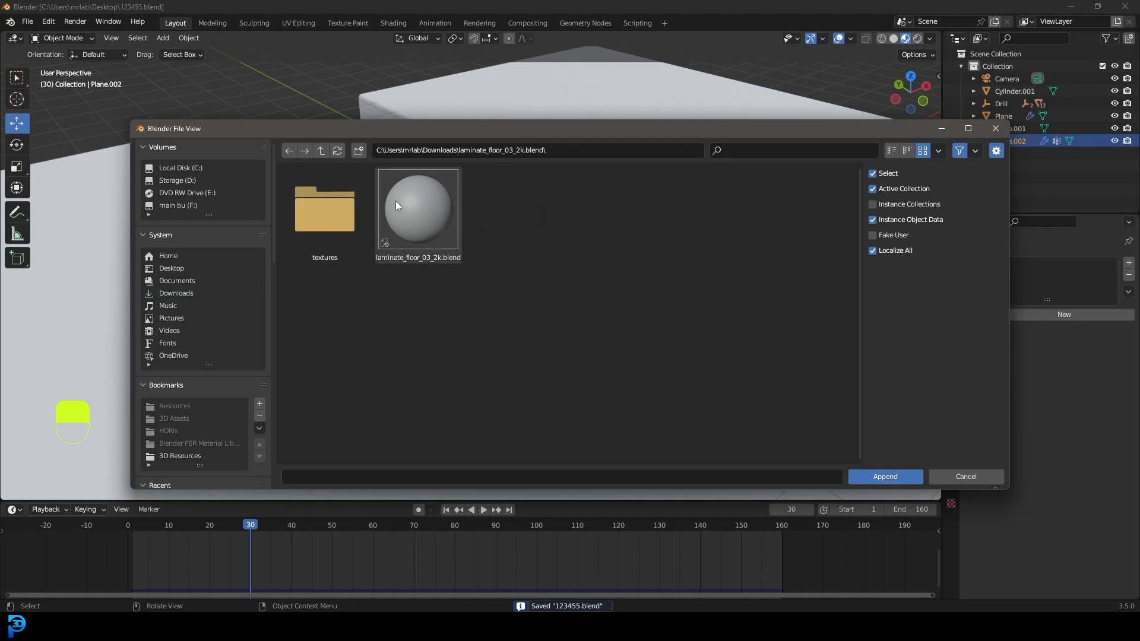
{"action": "double_click", "coordinate": [421, 206]}
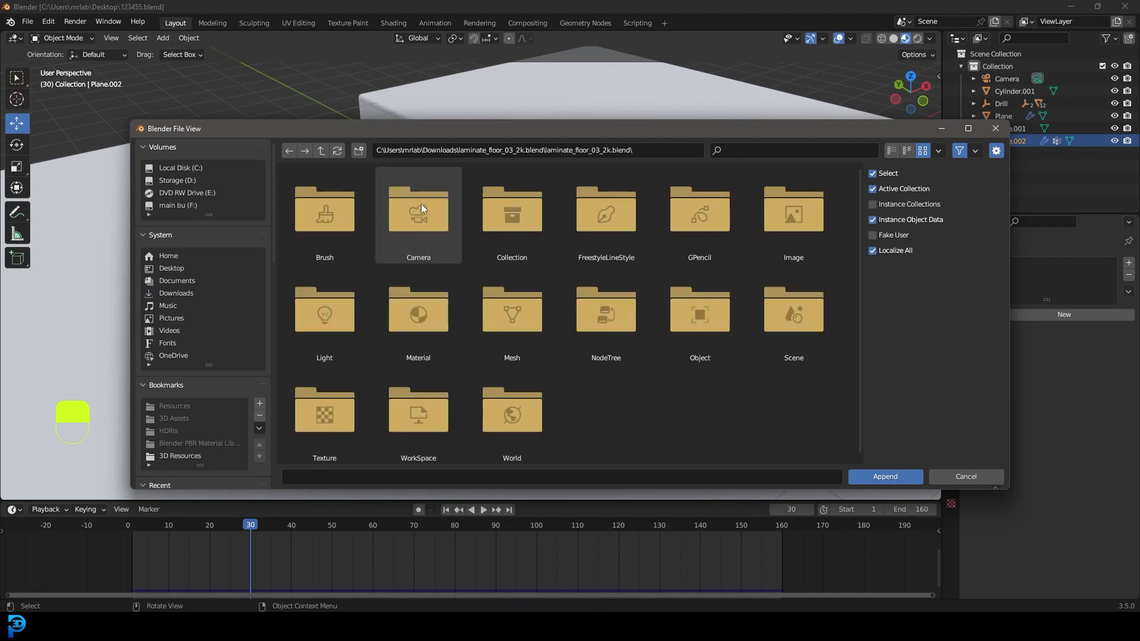
{"action": "double_click", "coordinate": [424, 311]}
{"action": "left_click", "coordinate": [367, 228]}
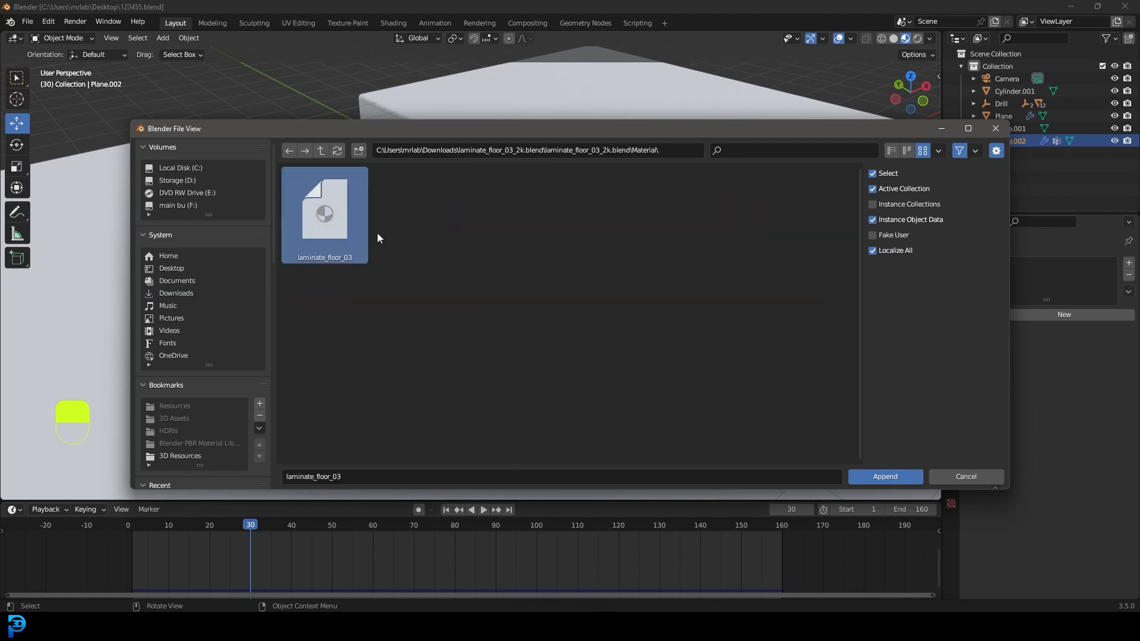
{"action": "left_click", "coordinate": [902, 479]}
Step: Append the fabric_pattern_07 material from fabric_pattern_07_2k.blend in the Downloads folder
{"action": "left_click", "coordinate": [27, 21]}
{"action": "left_click", "coordinate": [44, 159]}
{"action": "left_click", "coordinate": [321, 151]}
{"action": "left_click", "coordinate": [321, 150]}
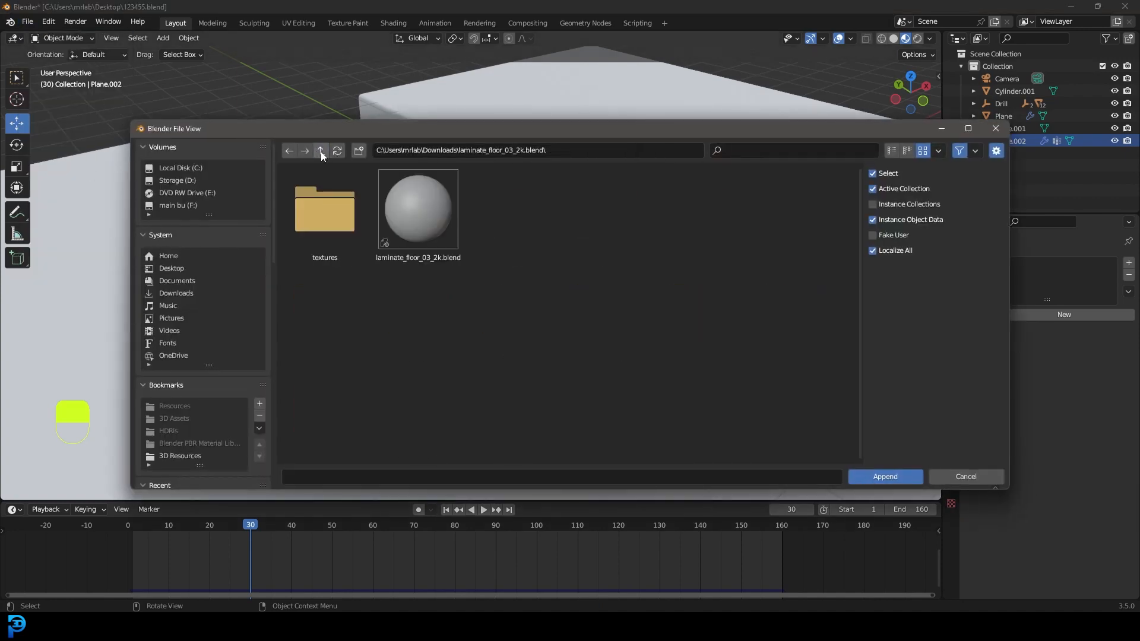
{"action": "left_click", "coordinate": [321, 151]}
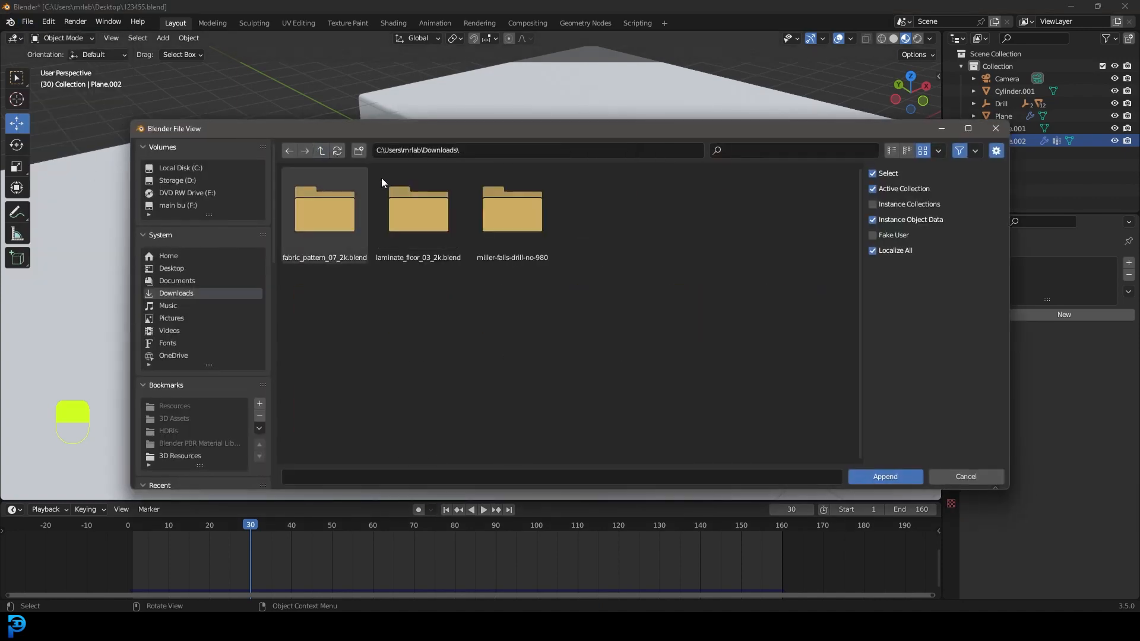
{"action": "double_click", "coordinate": [306, 223]}
{"action": "double_click", "coordinate": [405, 202]}
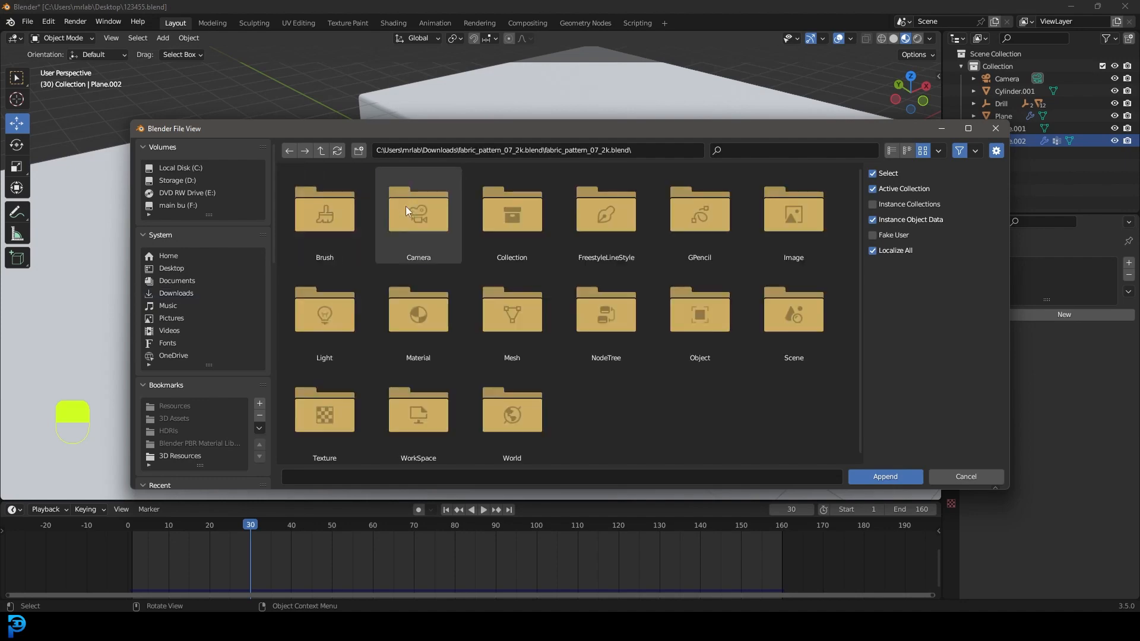
{"action": "double_click", "coordinate": [432, 306]}
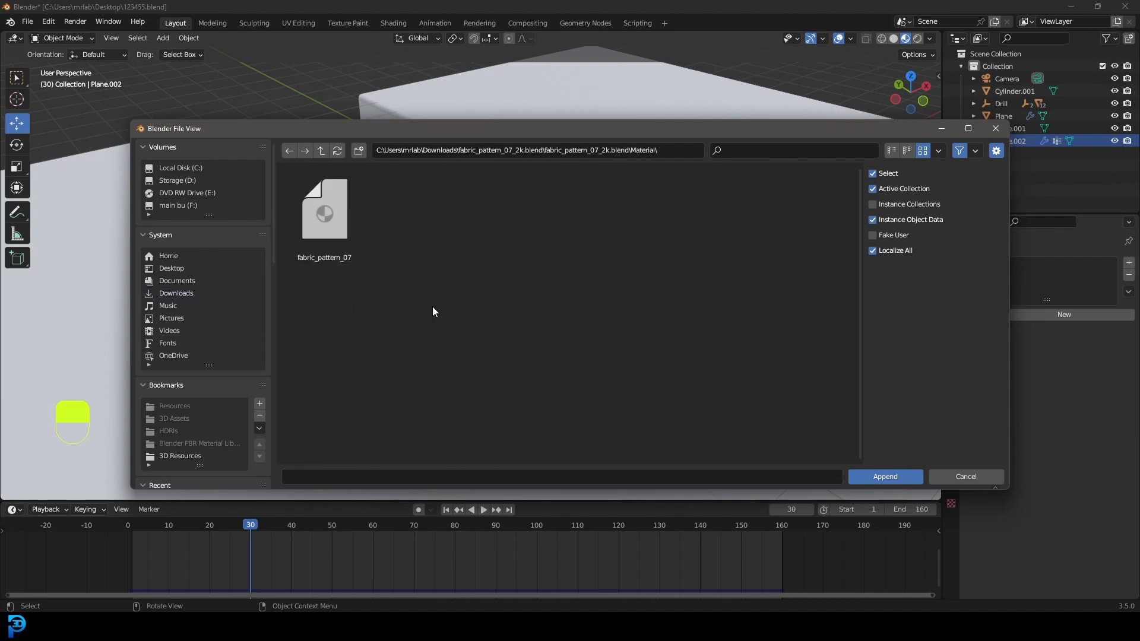
{"action": "double_click", "coordinate": [321, 212]}
Step: Assign the appended fabric_pattern_07 material to the cloth strip
{"action": "middle_click_drag", "start_coordinate": [374, 273], "coordinate": [399, 270]}
{"action": "scroll", "coordinate": [400, 298], "scroll_direction": "up", "scroll_amount": 2}
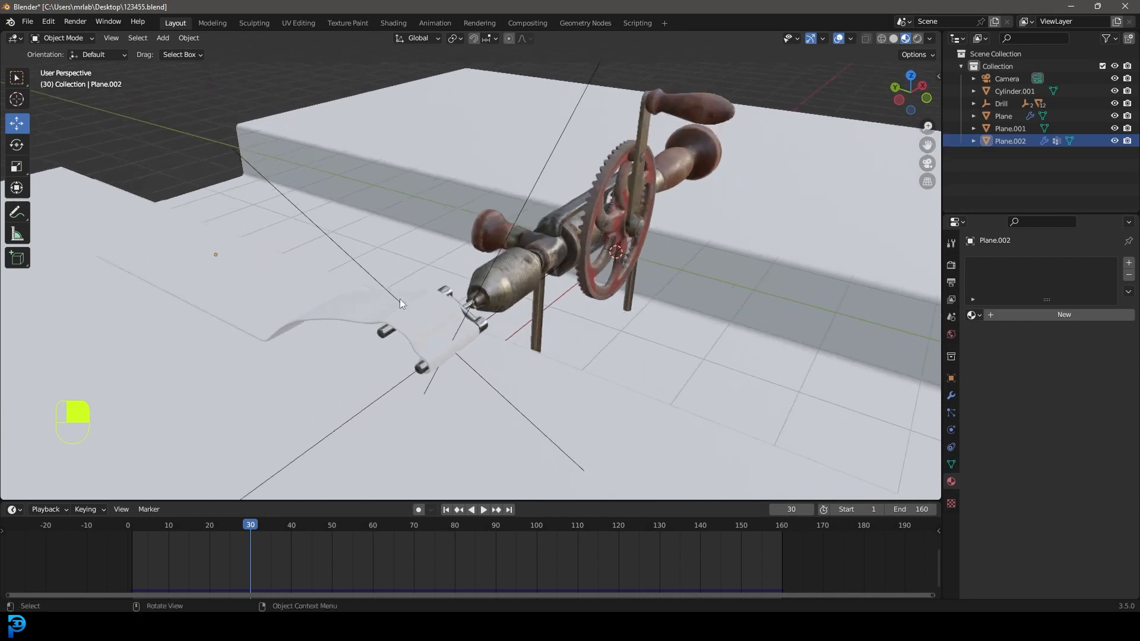
{"action": "left_click", "coordinate": [333, 310]}
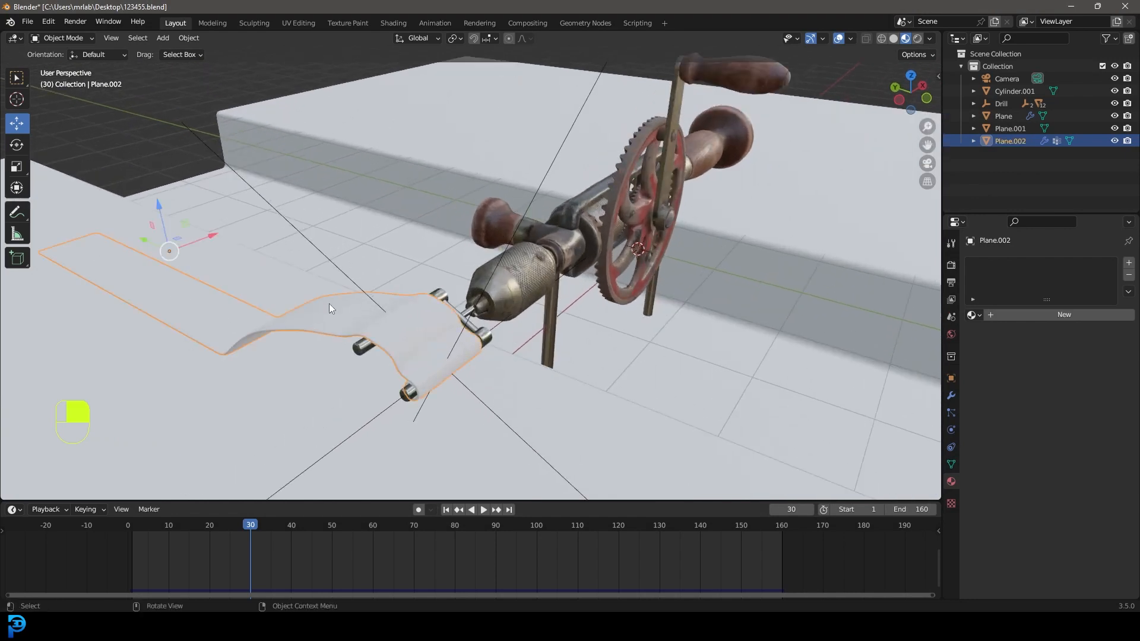
{"action": "left_click", "coordinate": [952, 482]}
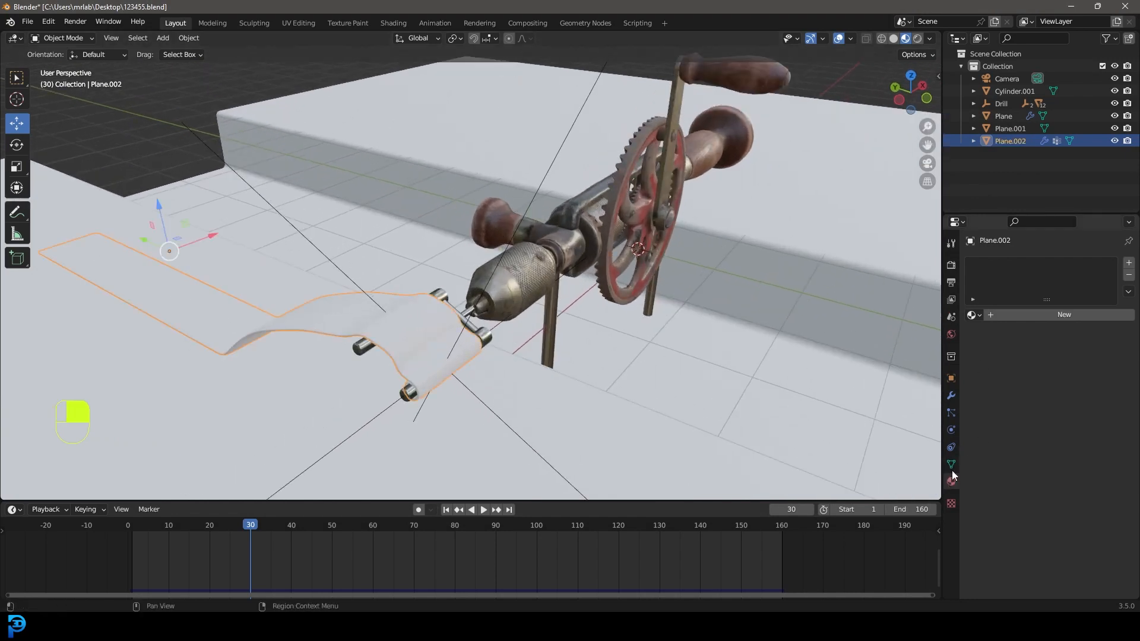
{"action": "left_click", "coordinate": [974, 315]}
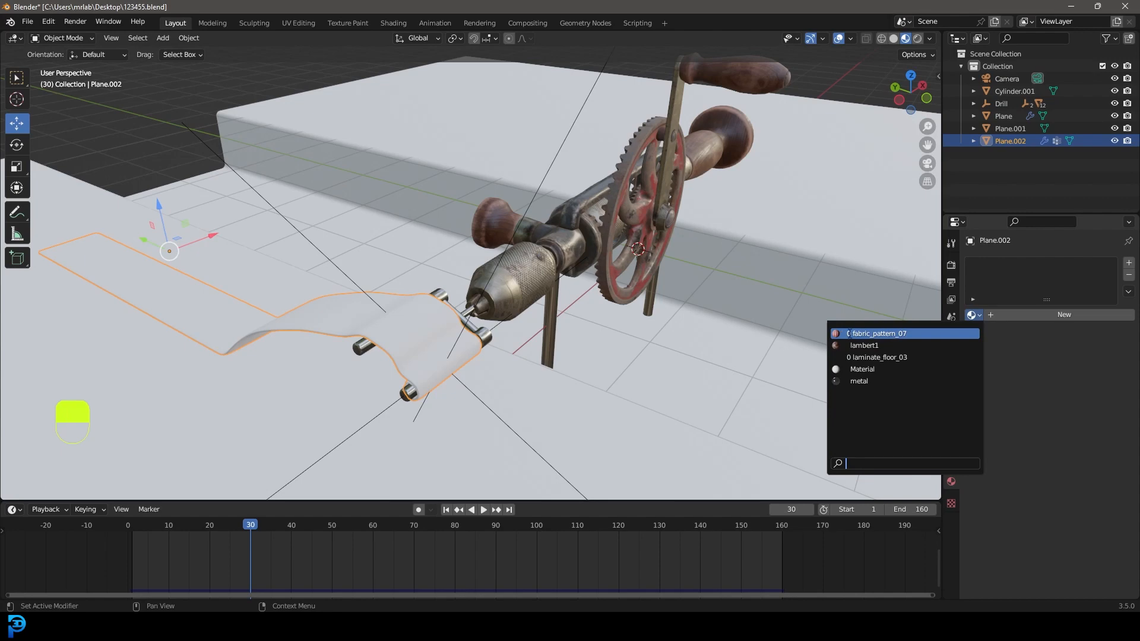
{"action": "left_click", "coordinate": [895, 333]}
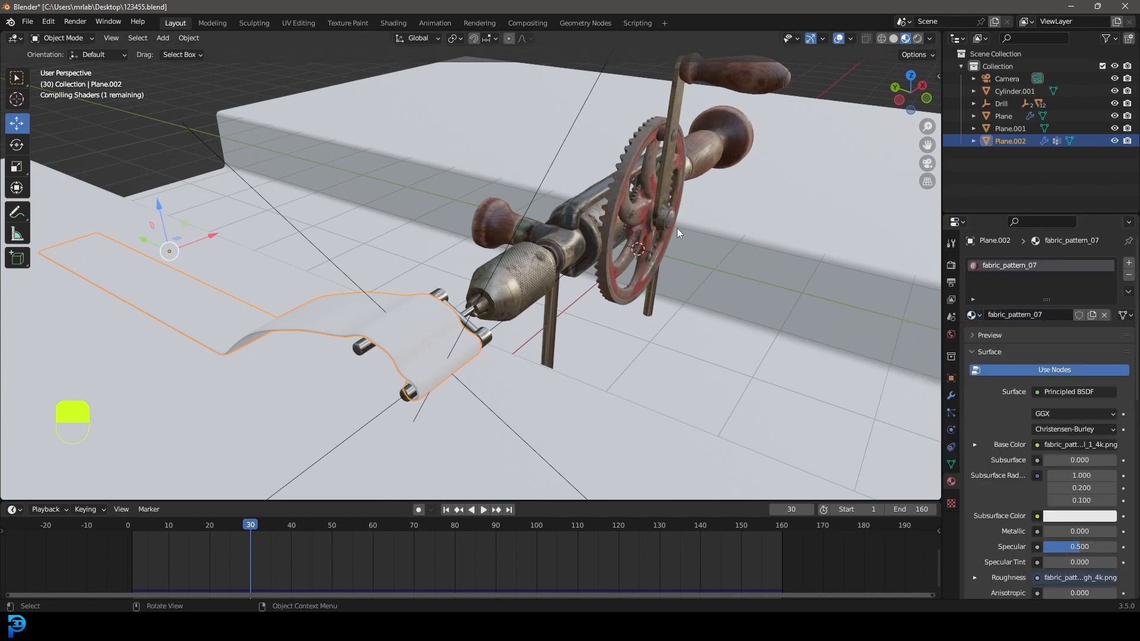
Step: Assign the laminate_floor_03 material to the large stepped floor plane
{"action": "middle_click_drag", "start_coordinate": [768, 226], "coordinate": [250, 249]}
{"action": "left_click", "coordinate": [236, 237]}
{"action": "middle_click_drag", "start_coordinate": [179, 236], "coordinate": [386, 255]}
{"action": "left_click", "coordinate": [974, 316]}
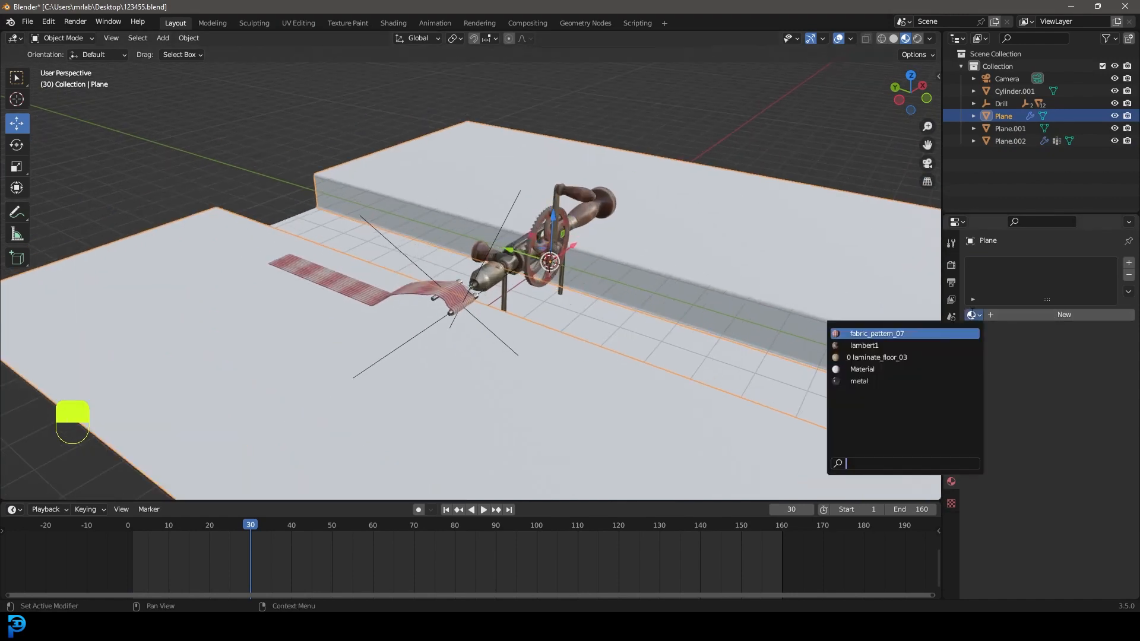
{"action": "left_click", "coordinate": [894, 358]}
{"action": "middle_click_drag", "start_coordinate": [700, 266], "coordinate": [538, 309]}
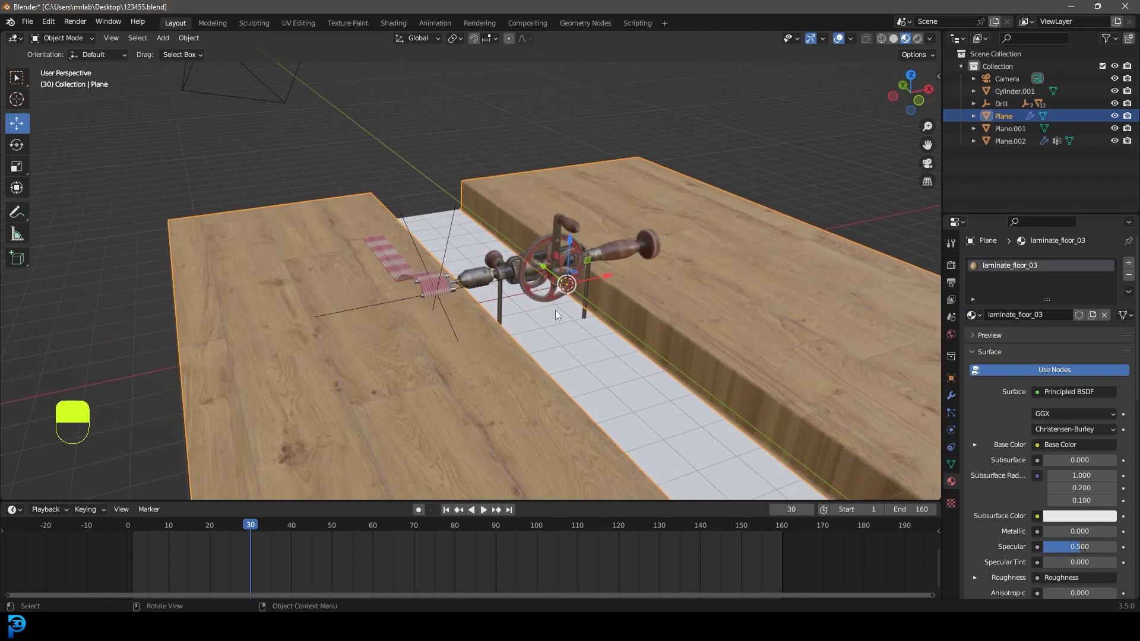
Step: In the UV Editing workspace, unwrap all of the floor plane's faces and show the 3D view in material preview
{"action": "left_click", "coordinate": [297, 24]}
{"action": "middle_click_drag", "start_coordinate": [676, 342], "coordinate": [654, 315]}
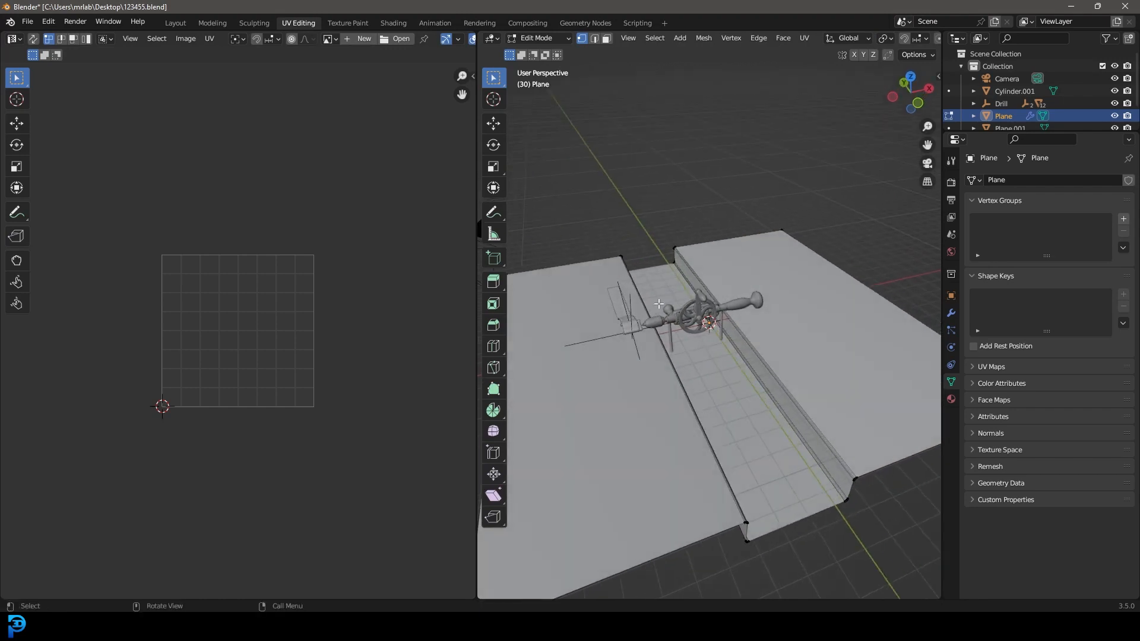
{"action": "key", "text": "a"}
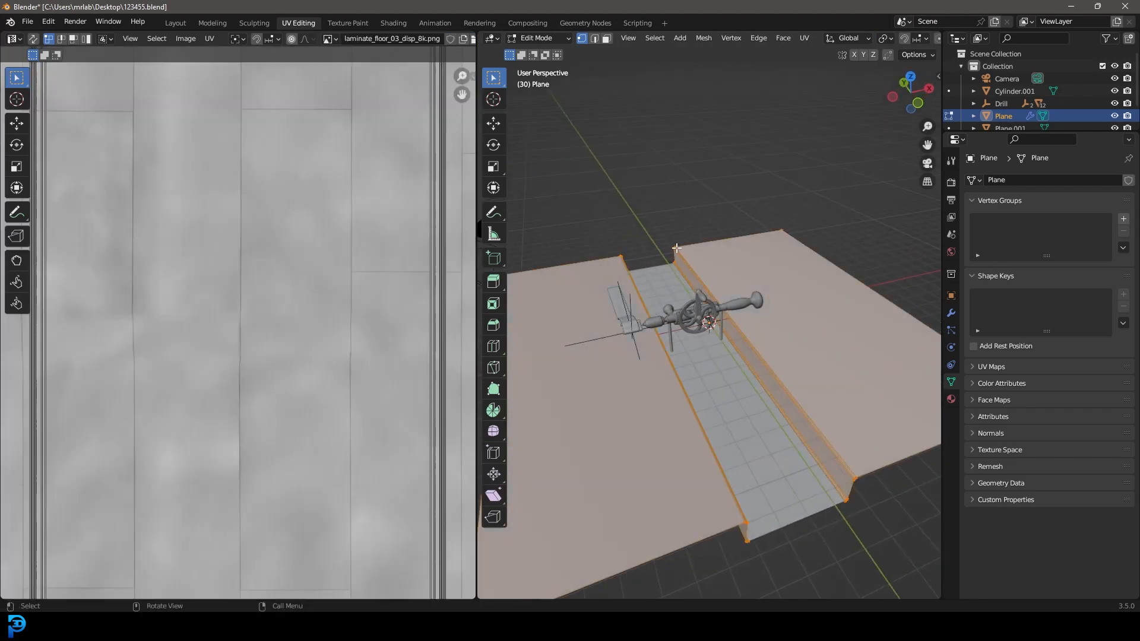
{"action": "key", "text": "u"}
{"action": "left_click", "coordinate": [622, 248]}
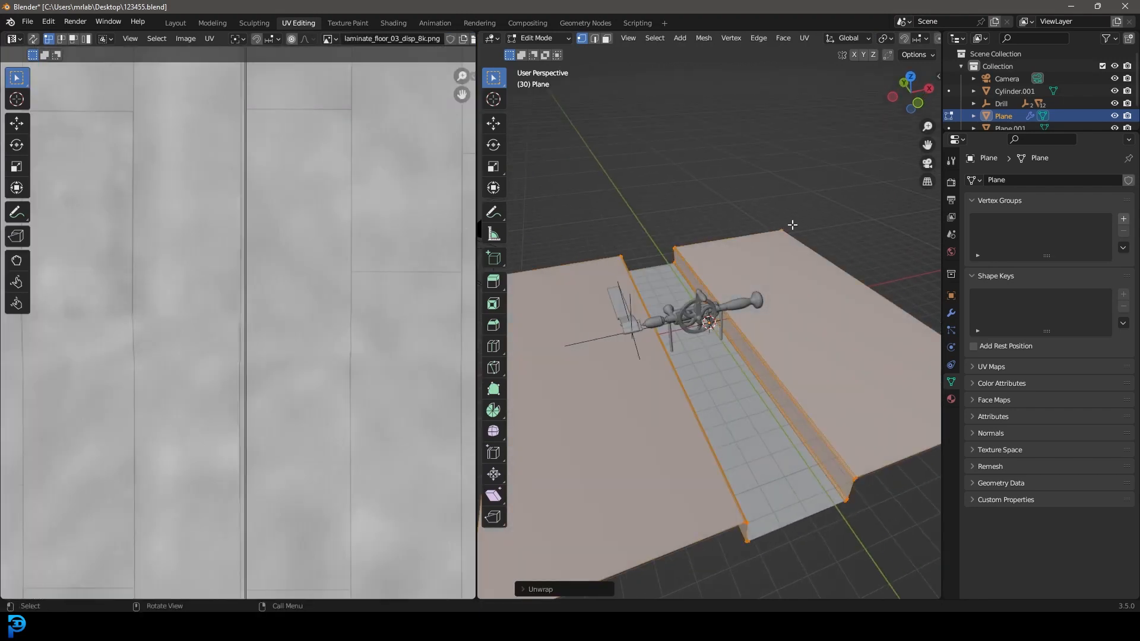
{"action": "scroll", "coordinate": [683, 348], "scroll_direction": "down", "scroll_amount": 3}
{"action": "key", "text": "z"}
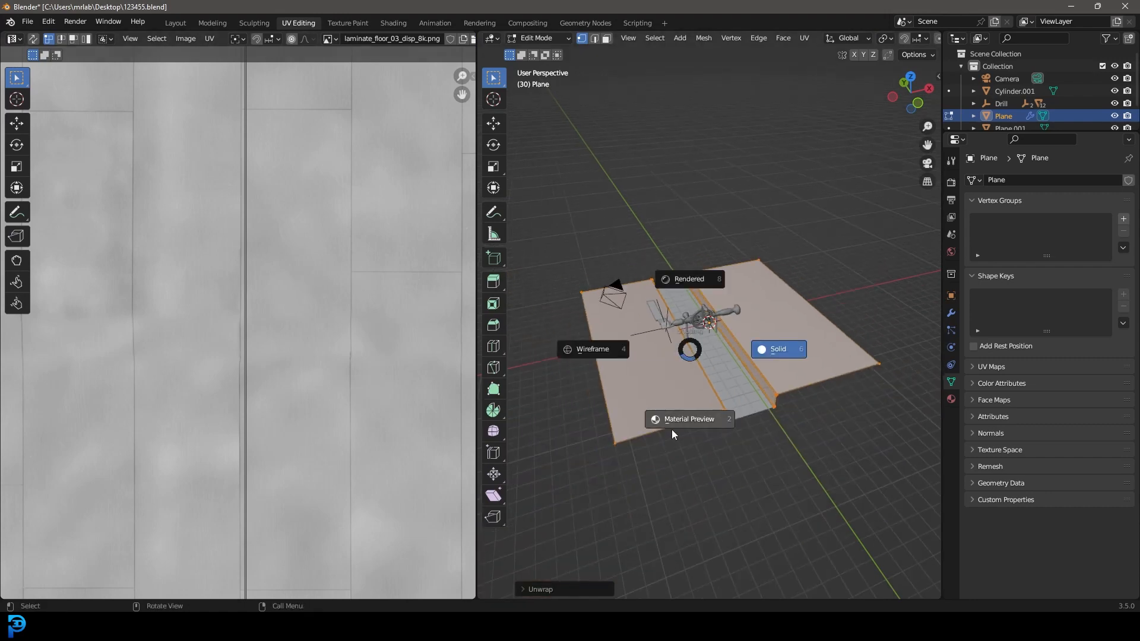
{"action": "left_click", "coordinate": [671, 424]}
{"action": "scroll", "coordinate": [696, 410], "scroll_direction": "up", "scroll_amount": 3}
{"action": "scroll", "coordinate": [257, 316], "scroll_direction": "down", "scroll_amount": 5}
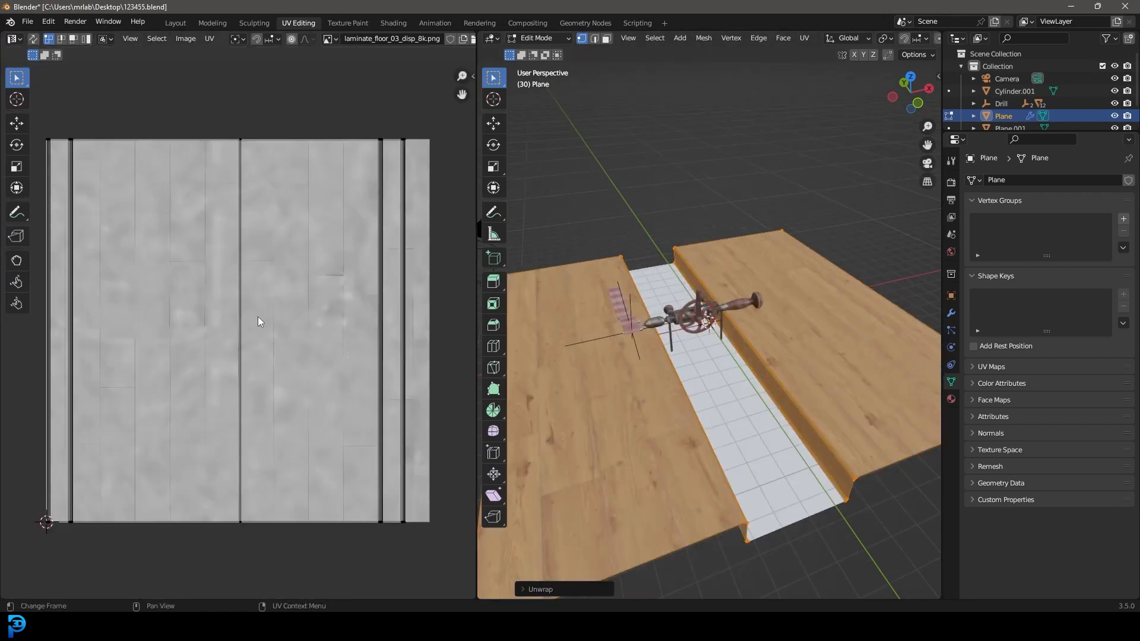
Step: Select the floor's whole UV layout, scale it slightly and check the wood planks on the model
{"action": "key", "text": "a"}
{"action": "key", "text": "Home"}
{"action": "key", "text": "s"}
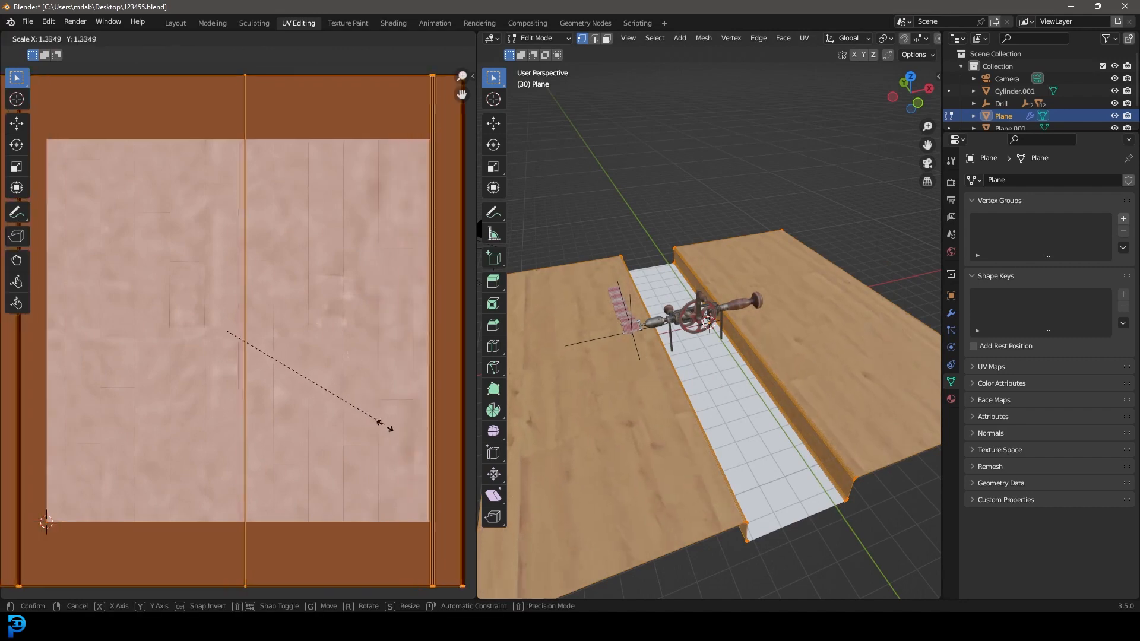
{"action": "left_click", "coordinate": [348, 402]}
{"action": "middle_click_drag", "start_coordinate": [627, 357], "coordinate": [705, 374]}
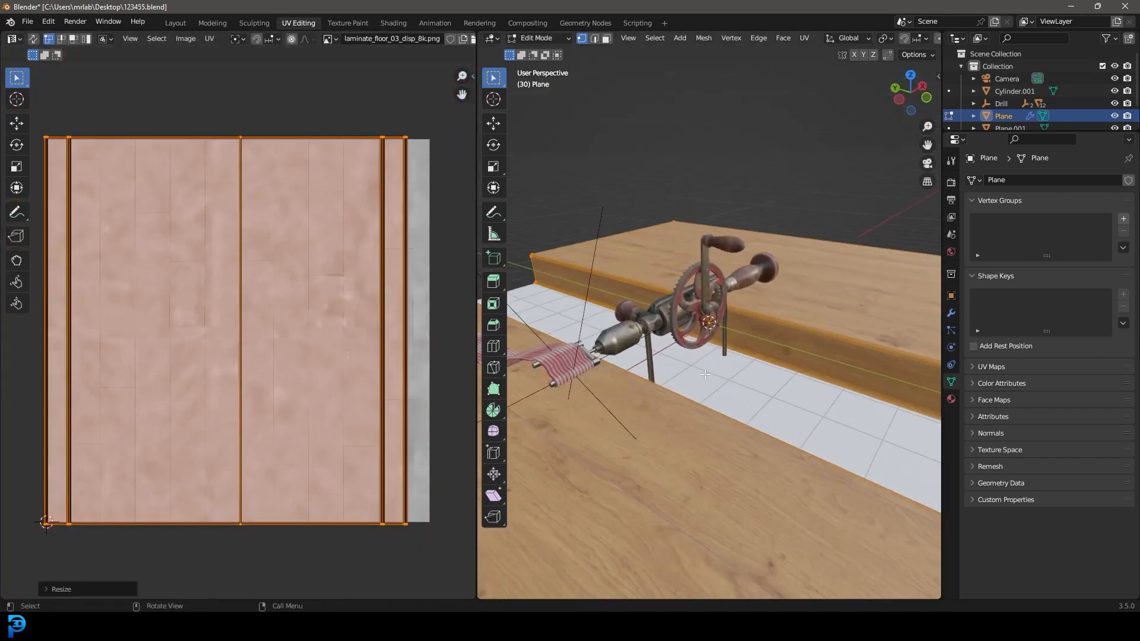
Step: Select the cloth strip, enter edit mode in wireframe display and unwrap its mesh
{"action": "key", "text": "Tab"}
{"action": "mouse_move", "coordinate": [797, 354]}
{"action": "middle_mouse_down"}
{"action": "mouse_move", "coordinate": [658, 343]}
{"action": "mouse_move", "coordinate": [687, 337]}
{"action": "mouse_move", "coordinate": [652, 312]}
{"action": "mouse_move", "coordinate": [707, 312]}
{"action": "middle_mouse_up"}
{"action": "left_click", "coordinate": [689, 335]}
{"action": "key", "text": "Tab"}
{"action": "key", "text": "z"}
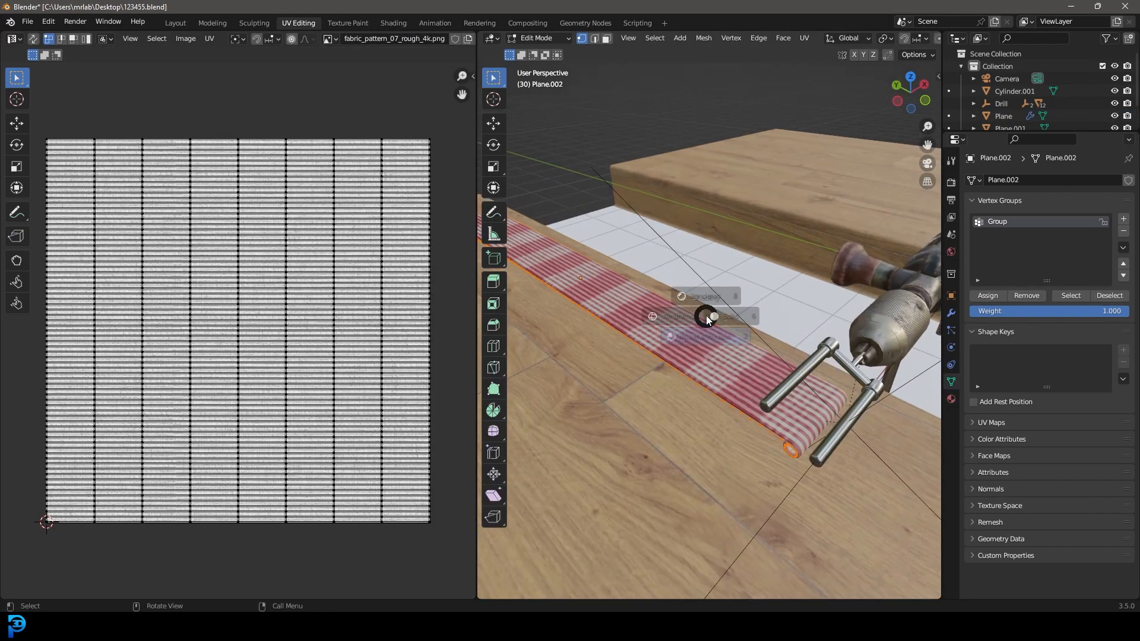
{"action": "left_click", "coordinate": [631, 315]}
{"action": "key", "text": "u"}
{"action": "left_click", "coordinate": [731, 267]}
Step: Enlarge the cloth strip's UV island well beyond the fabric texture and reposition it
{"action": "scroll", "coordinate": [158, 197], "scroll_direction": "down", "scroll_amount": 4}
{"action": "key", "text": "s"}
{"action": "left_click", "coordinate": [138, 522]}
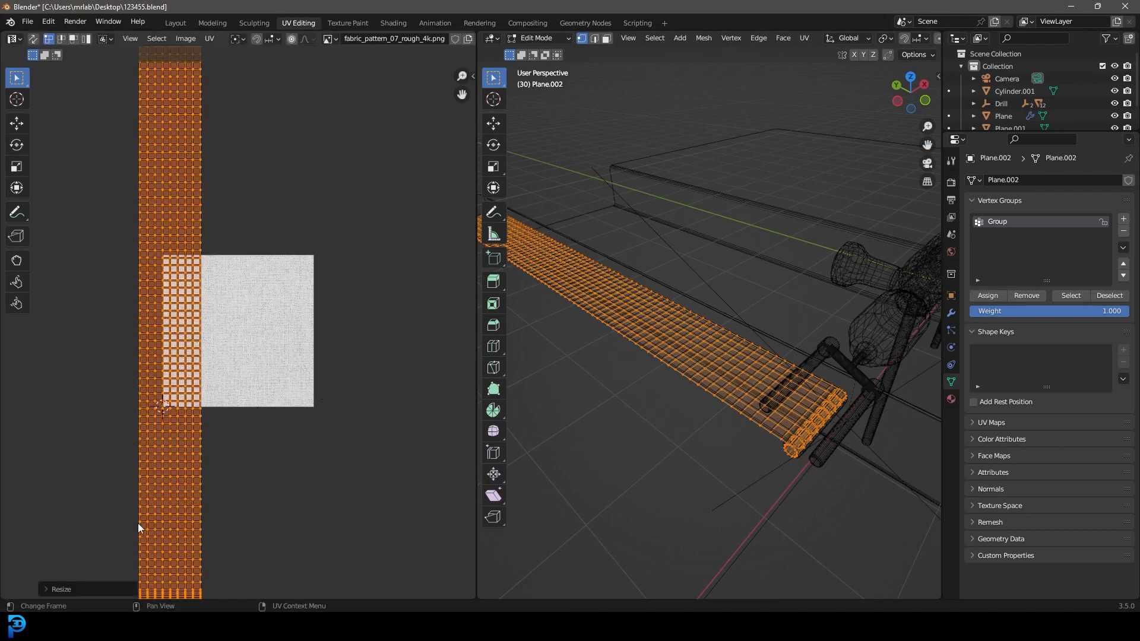
{"action": "key", "text": "g"}
{"action": "left_click", "coordinate": [230, 443]}
Step: Leave edit mode on the cloth strip and inspect its fabric pattern in material preview
{"action": "key", "text": "Tab"}
{"action": "key", "text": "z"}
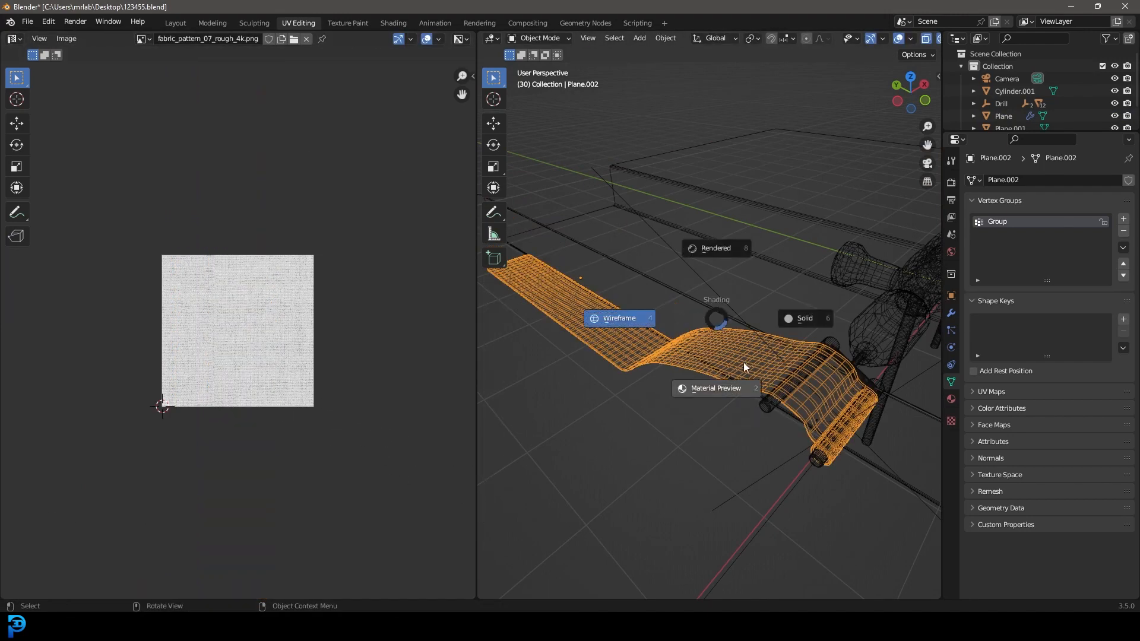
{"action": "left_click", "coordinate": [766, 367]}
{"action": "scroll", "coordinate": [796, 375], "scroll_direction": "up", "scroll_amount": 5}
{"action": "scroll", "coordinate": [723, 389], "scroll_direction": "down", "scroll_amount": 6}
{"action": "middle_click_drag", "start_coordinate": [722, 388], "coordinate": [683, 408]}
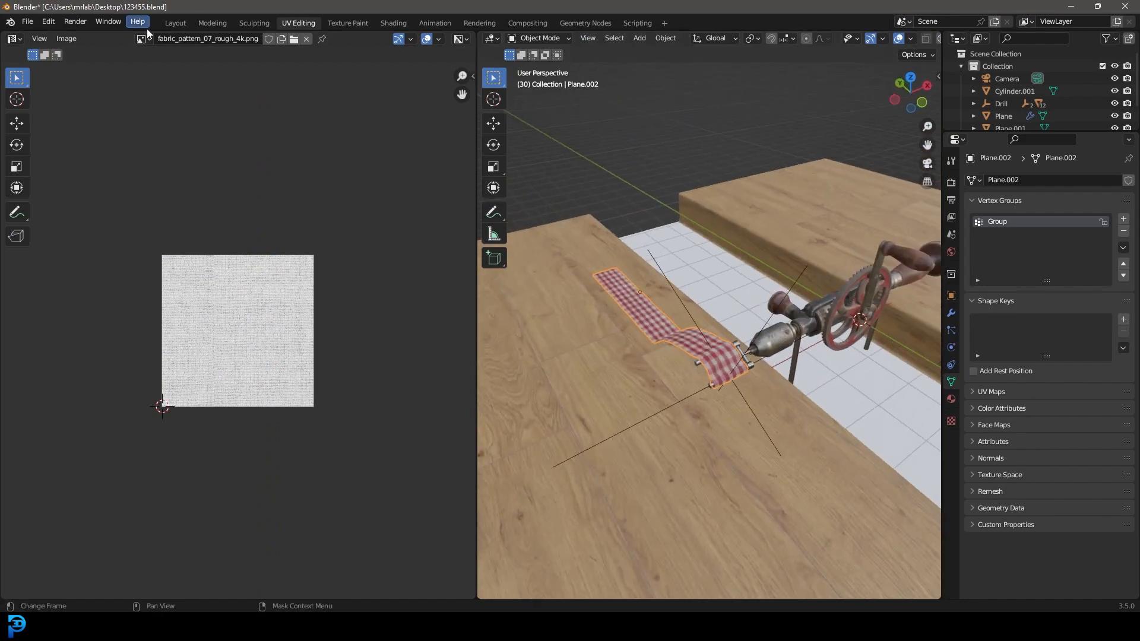
Step: Return to the Layout workspace and shorten the plane in the gap between the wooden floor sections along the Y axis
{"action": "left_click", "coordinate": [172, 24]}
{"action": "middle_click_drag", "start_coordinate": [450, 290], "coordinate": [548, 295]}
{"action": "scroll", "coordinate": [605, 308], "scroll_direction": "up", "scroll_amount": 3}
{"action": "left_click", "coordinate": [605, 304]}
{"action": "scroll", "coordinate": [605, 304], "scroll_direction": "down", "scroll_amount": 4}
{"action": "scroll", "coordinate": [548, 294], "scroll_direction": "up", "scroll_amount": 2}
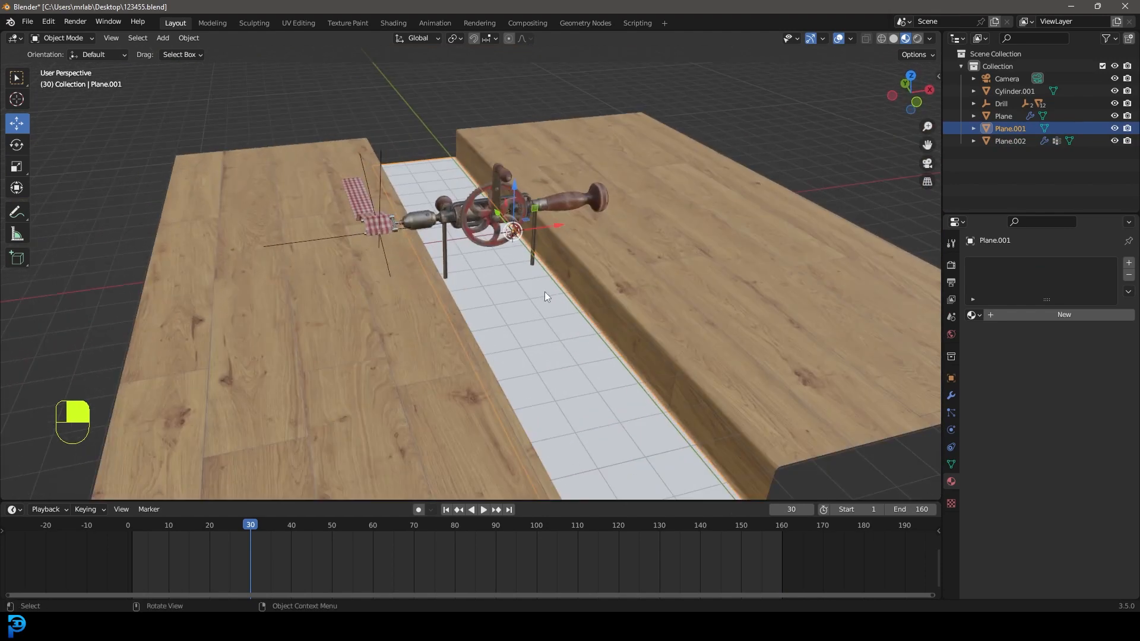
{"action": "scroll", "coordinate": [729, 337], "scroll_direction": "down", "scroll_amount": 4}
{"action": "middle_click_drag", "start_coordinate": [577, 331], "coordinate": [614, 347]}
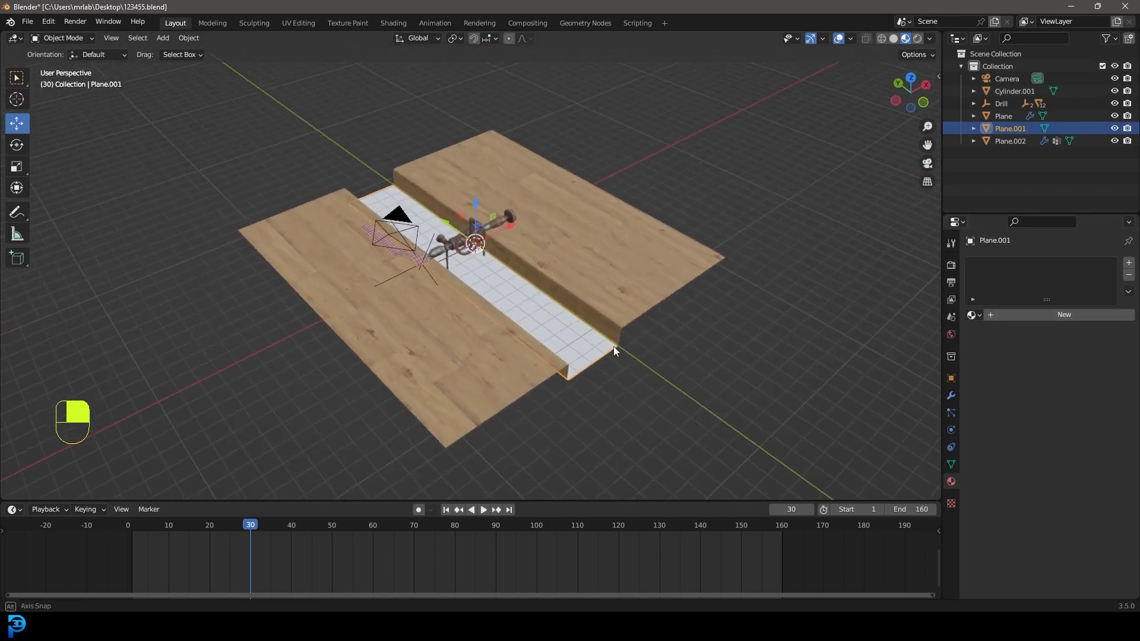
{"action": "scroll", "coordinate": [659, 371], "scroll_direction": "up", "scroll_amount": 1}
{"action": "key", "text": "s"}
{"action": "key", "text": "y"}
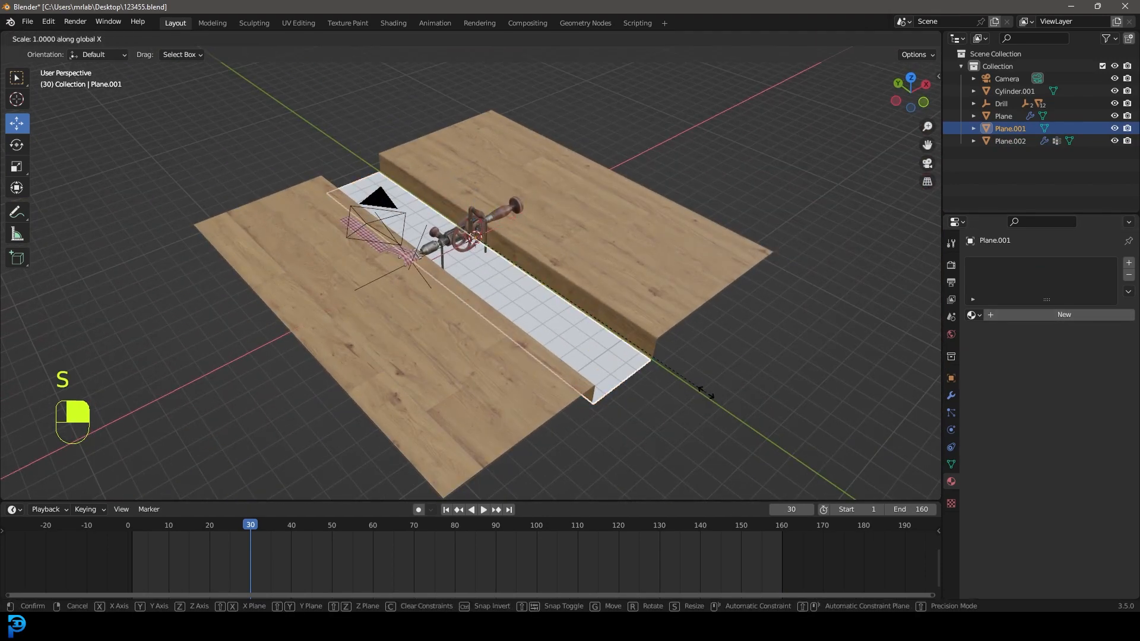
{"action": "left_click", "coordinate": [616, 329]}
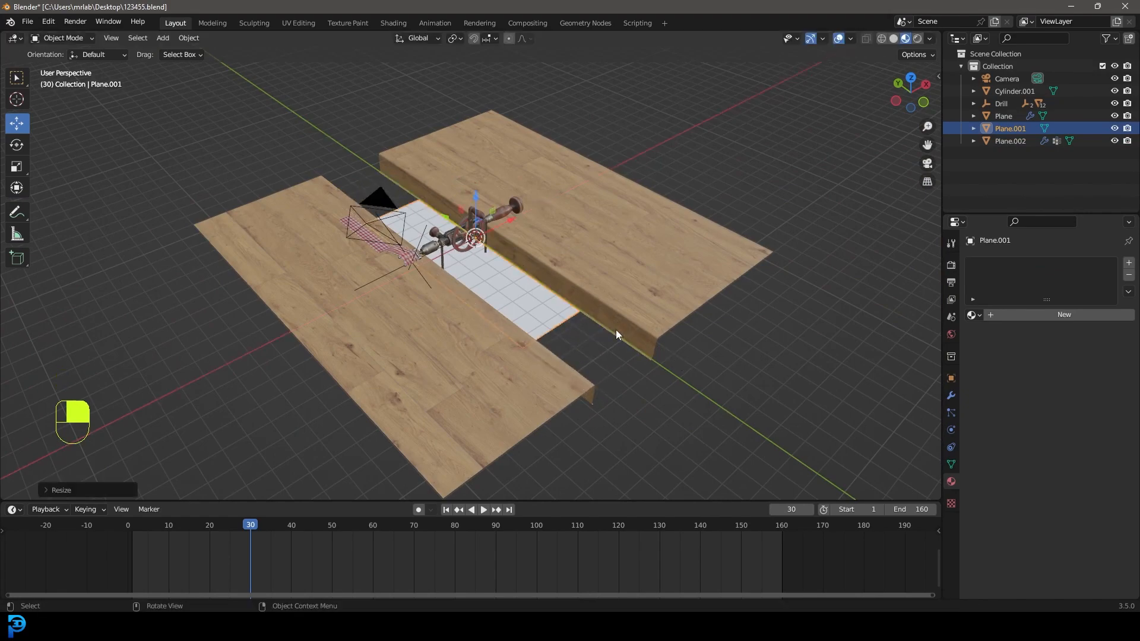
Step: Look through the camera and scale the gap plane down further along the Y axis
{"action": "key", "text": "KP_0"}
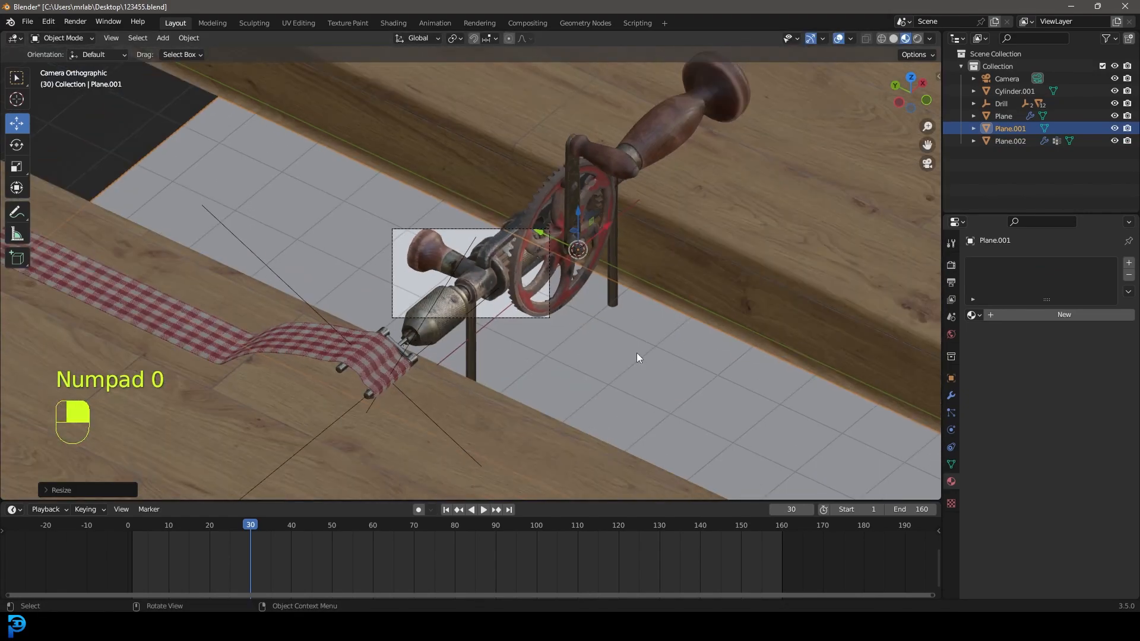
{"action": "scroll", "coordinate": [601, 289], "scroll_direction": "up", "scroll_amount": 3}
{"action": "key", "text": "s"}
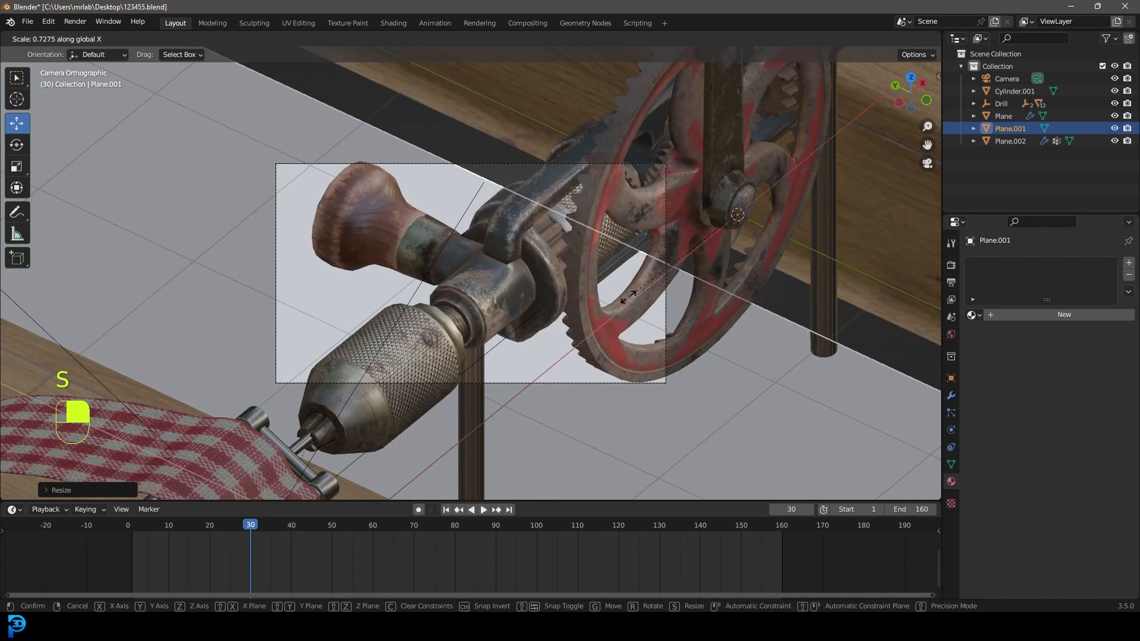
{"action": "key", "text": "s"}
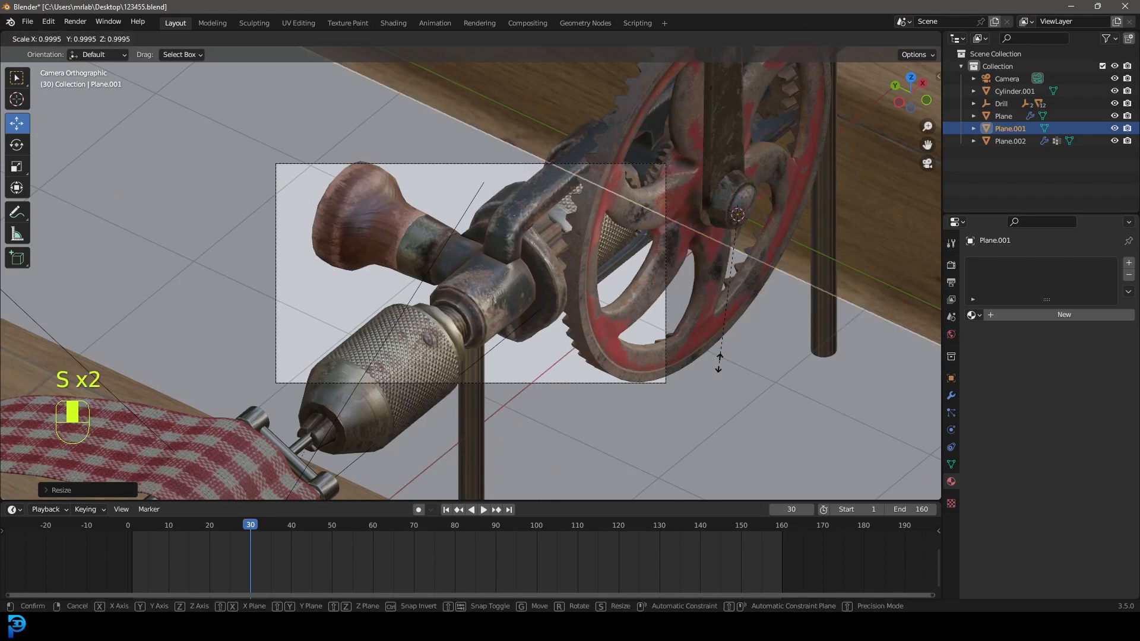
{"action": "key", "text": "y"}
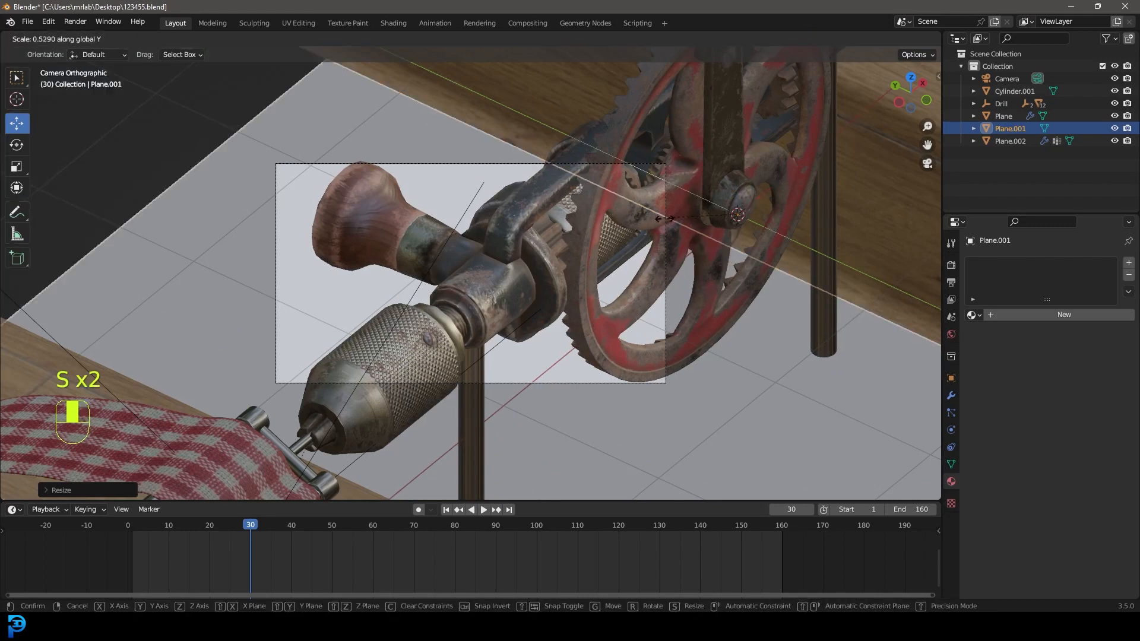
{"action": "left_click", "coordinate": [646, 274]}
{"action": "scroll", "coordinate": [646, 275], "scroll_direction": "down", "scroll_amount": 5}
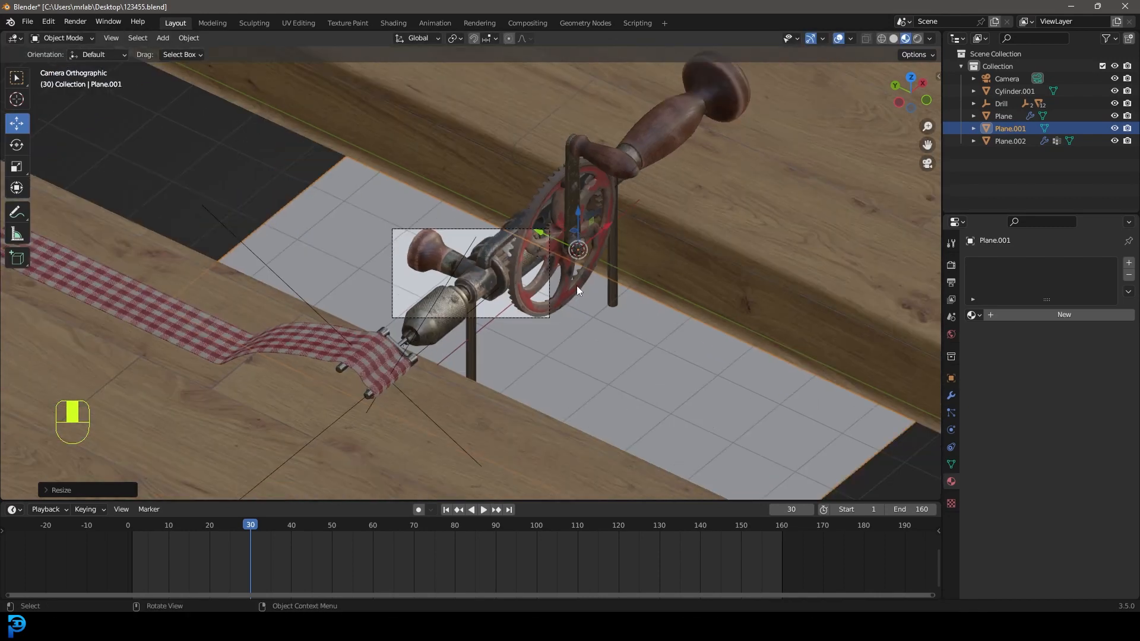
Step: Go to frame 2, select the camera and increase its orthographic scale until most of the drill fits in the frame
{"action": "scroll", "coordinate": [576, 286], "scroll_direction": "up", "scroll_amount": 3}
{"action": "left_click_drag", "start_coordinate": [265, 530], "coordinate": [136, 532]}
{"action": "left_click", "coordinate": [450, 197]}
{"action": "middle_click_drag", "start_coordinate": [512, 205], "coordinate": [411, 251]}
{"action": "scroll", "coordinate": [380, 221], "scroll_direction": "up", "scroll_amount": 3}
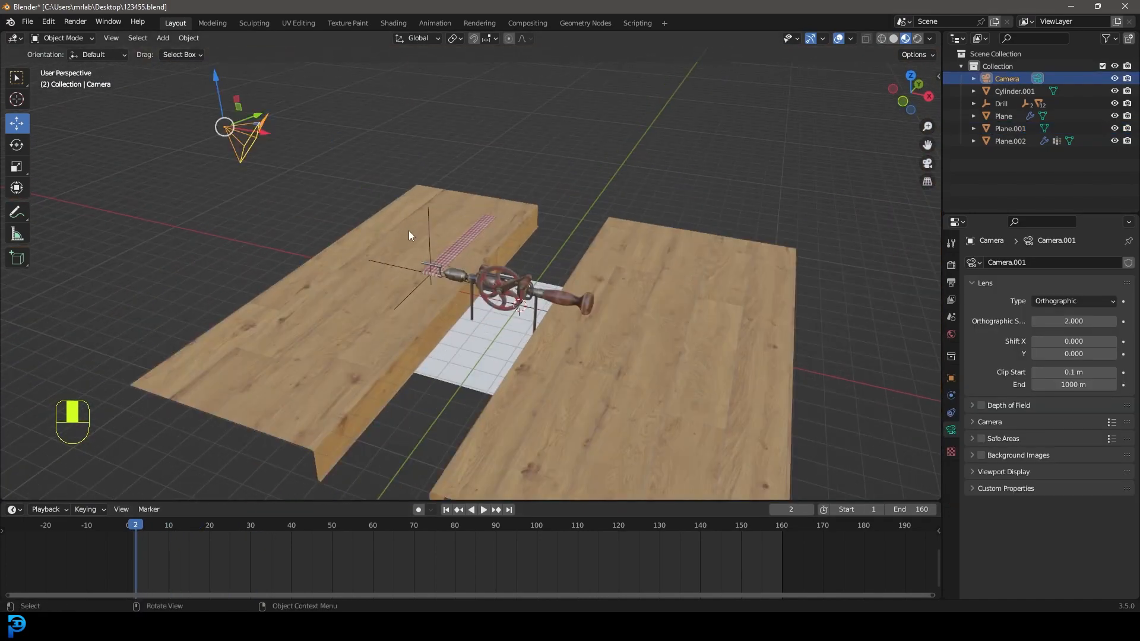
{"action": "key", "text": "KP_0"}
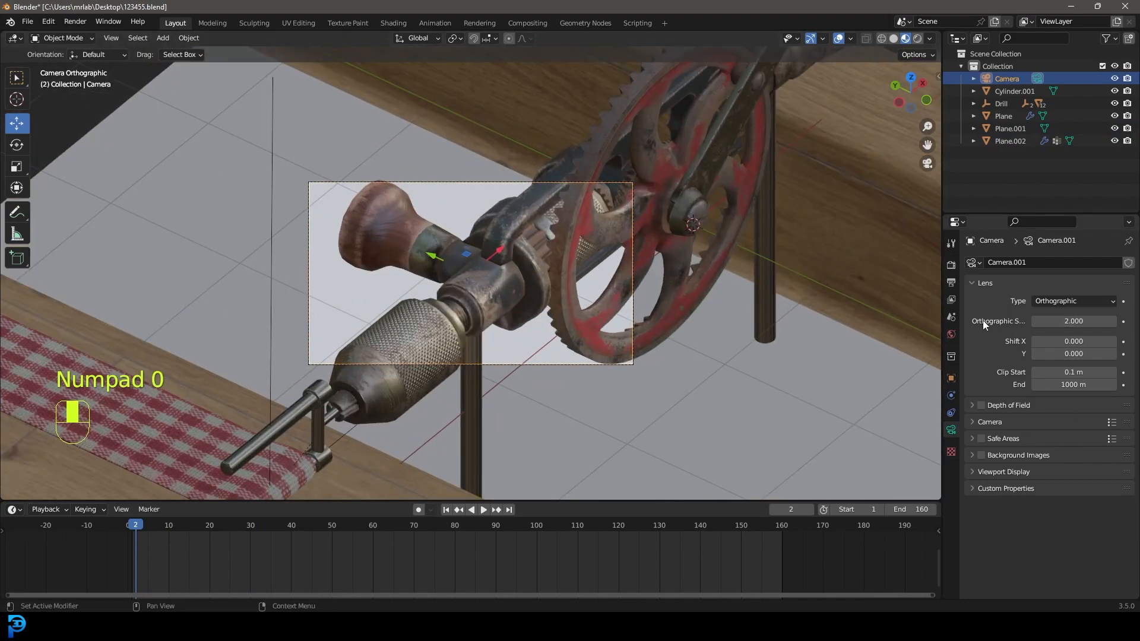
{"action": "left_click_drag", "start_coordinate": [1074, 321], "coordinate": [1127, 321]}
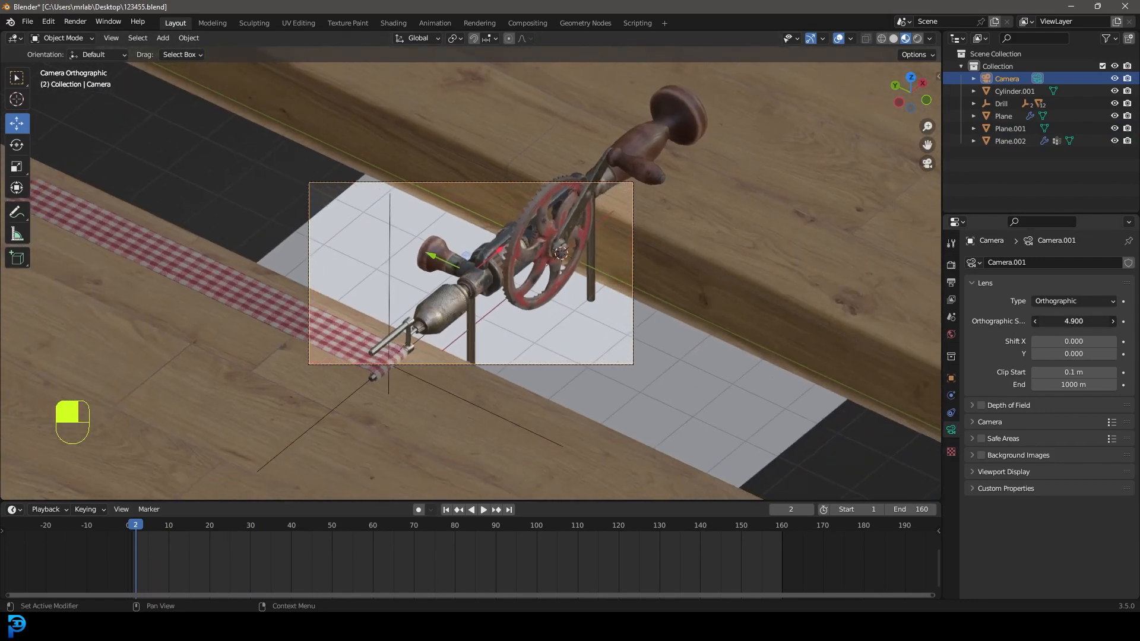
Step: Lengthen the gap plane along the Y axis so it extends well past the camera frame
{"action": "left_click", "coordinate": [701, 375]}
{"action": "key", "text": "s"}
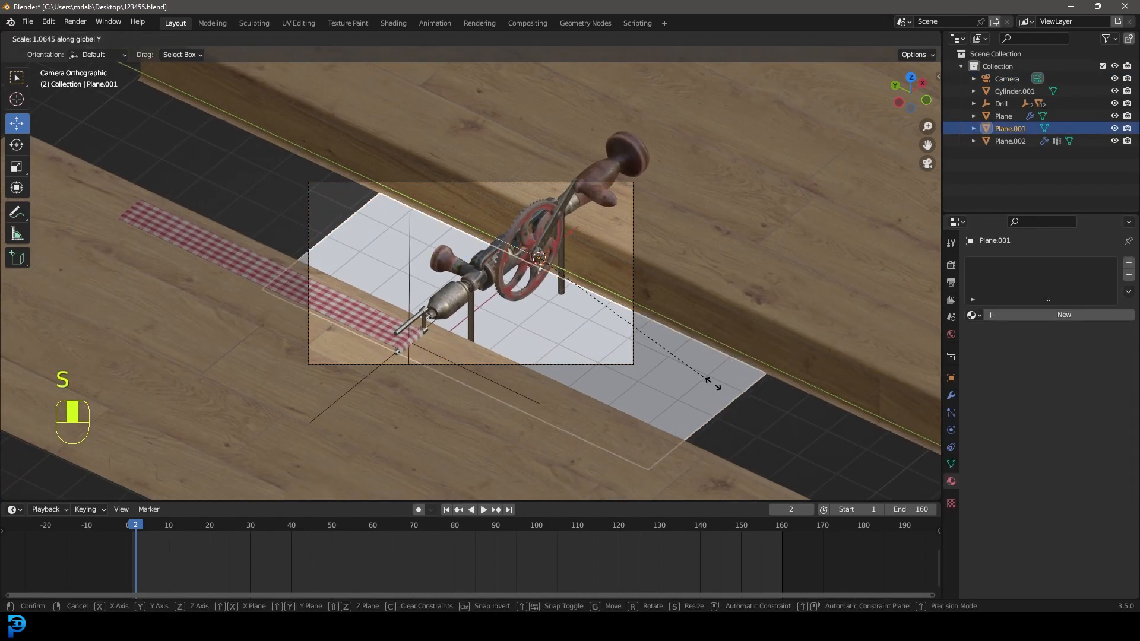
{"action": "left_click", "coordinate": [795, 467]}
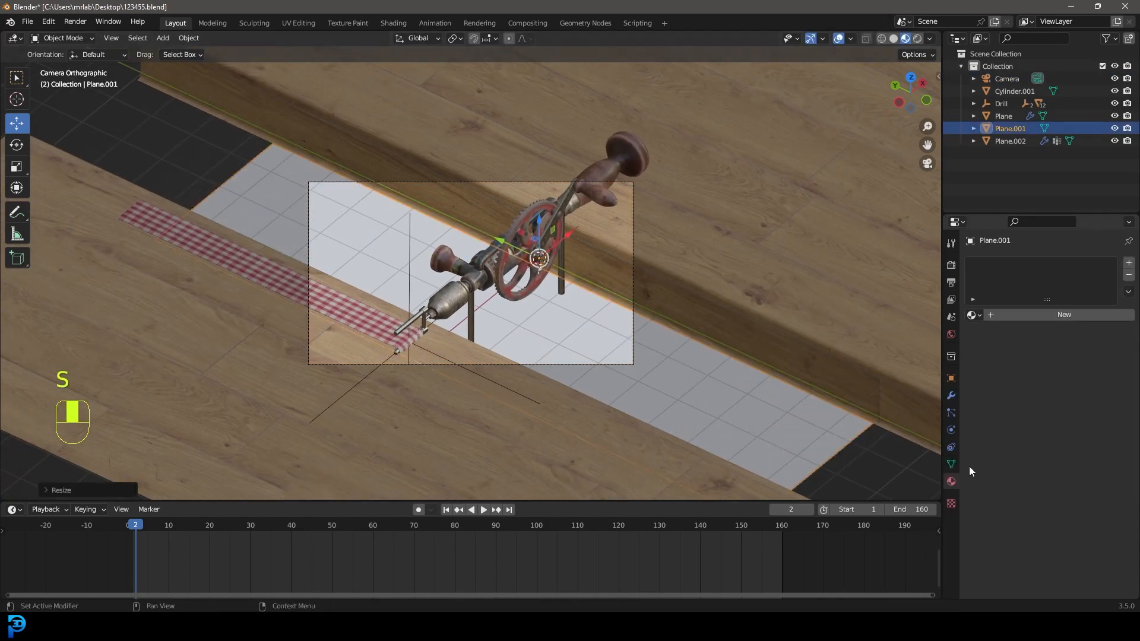
Step: Add a particle system to the gap plane, make it the Hair type and enable Advanced
{"action": "left_click", "coordinate": [951, 414]}
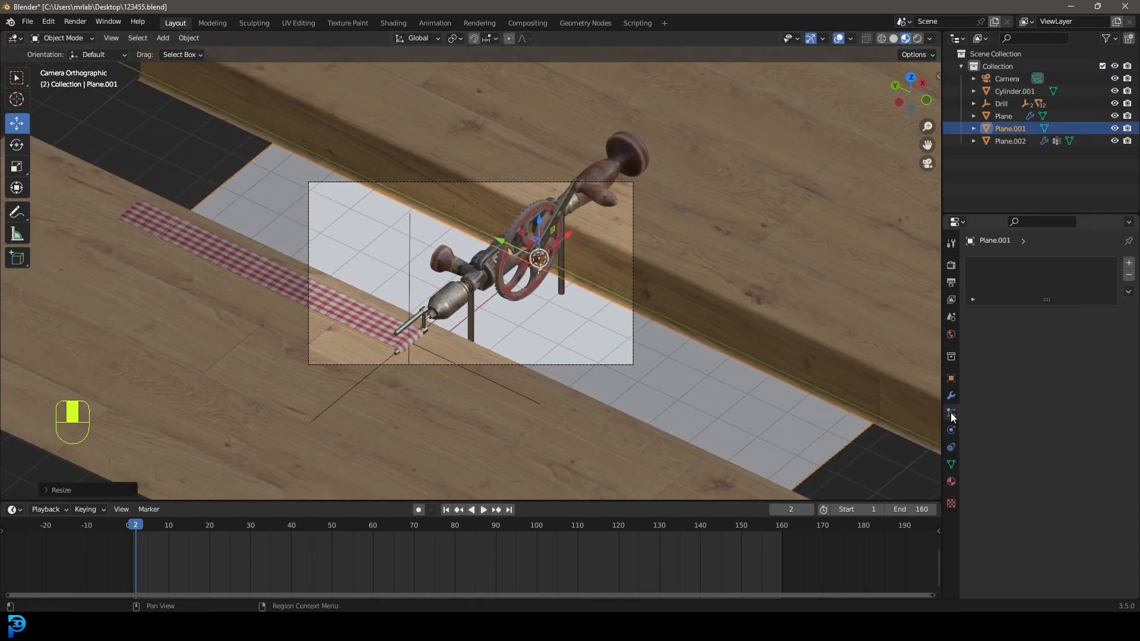
{"action": "left_click", "coordinate": [1129, 263]}
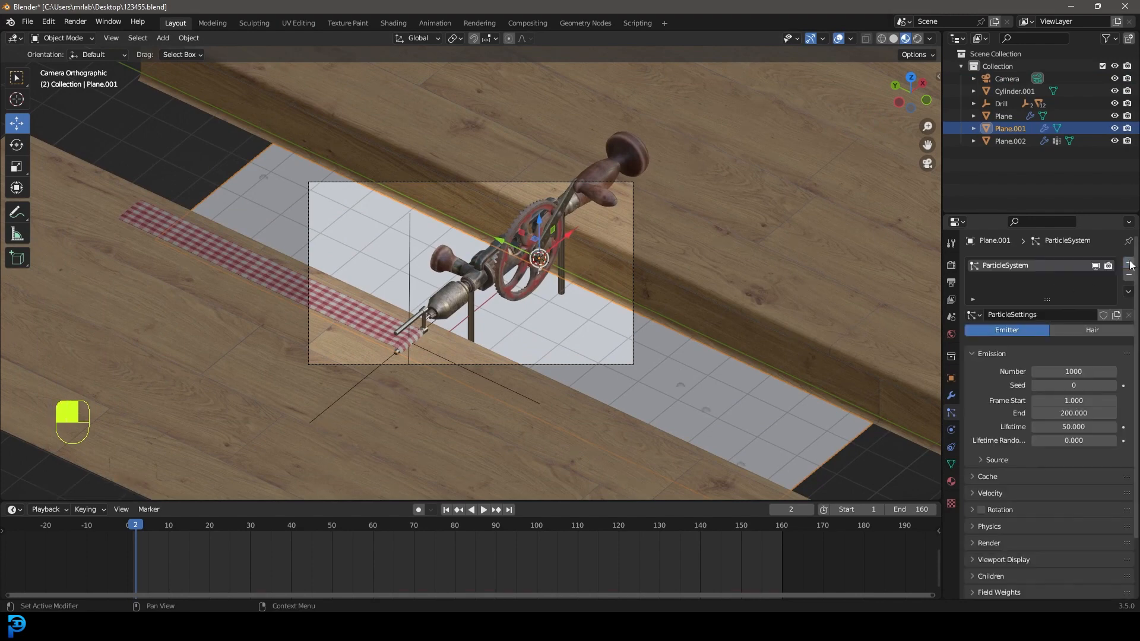
{"action": "left_click", "coordinate": [1091, 331]}
{"action": "left_click", "coordinate": [1057, 346]}
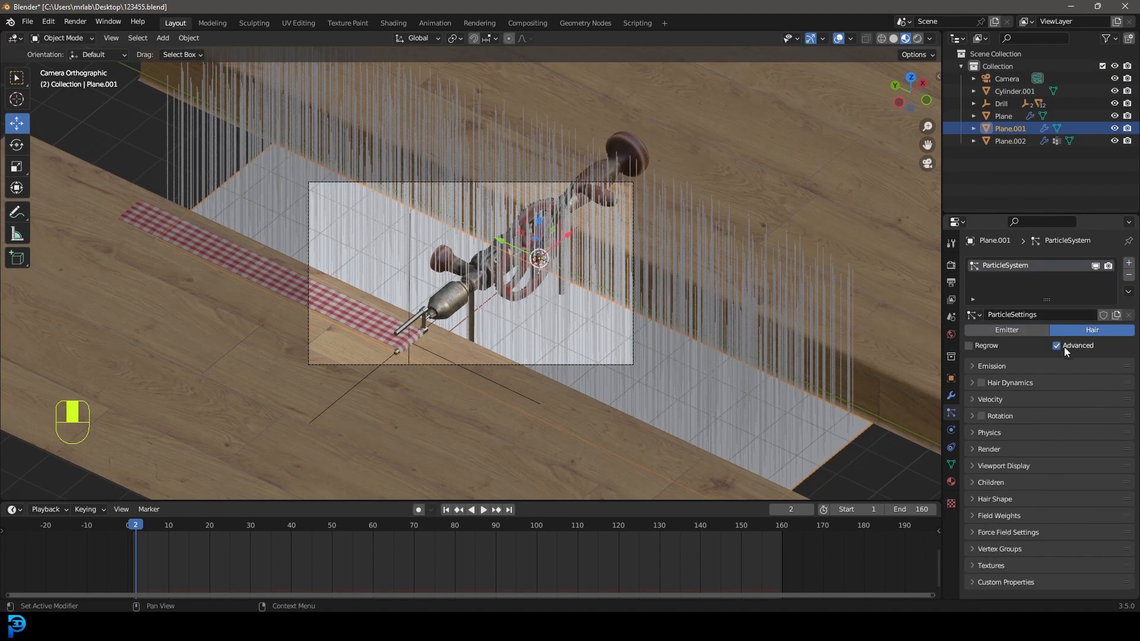
Step: Set the hair emission number to 500 and the hair length to 0.38 m
{"action": "left_click", "coordinate": [981, 367]}
{"action": "double_click", "coordinate": [1075, 384]}
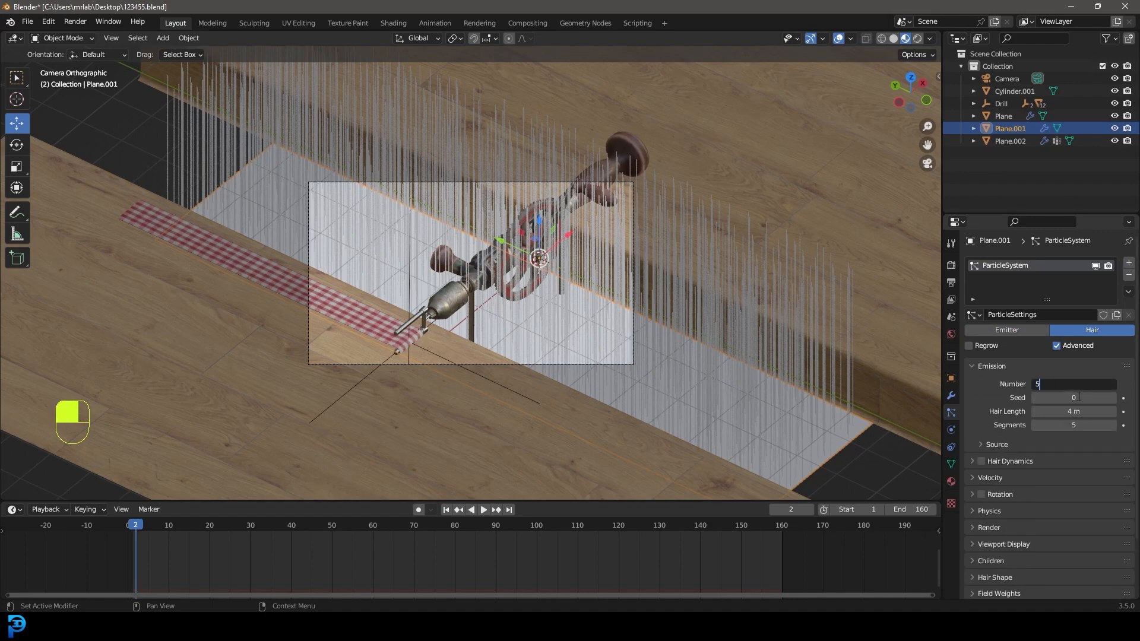
{"action": "key", "text": "Return"}
{"action": "left_click_drag", "start_coordinate": [1082, 412], "coordinate": [1051, 412]}
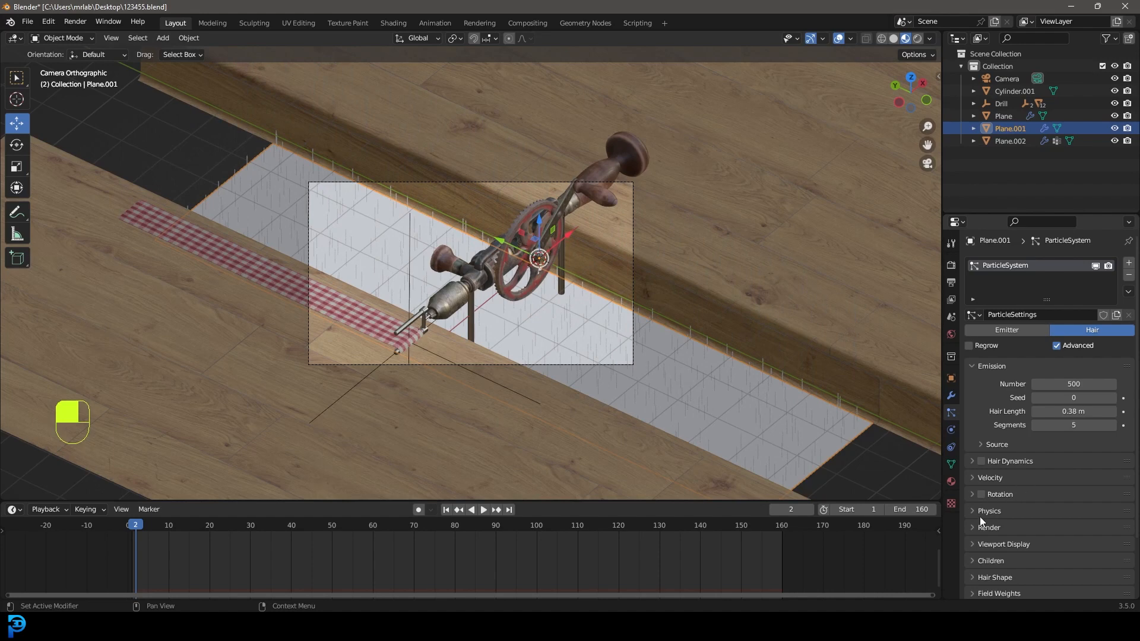
Step: Set the hair particle system's children to Interpolated
{"action": "left_click", "coordinate": [982, 543]}
{"action": "scroll", "coordinate": [1003, 541], "scroll_direction": "down", "scroll_amount": 6}
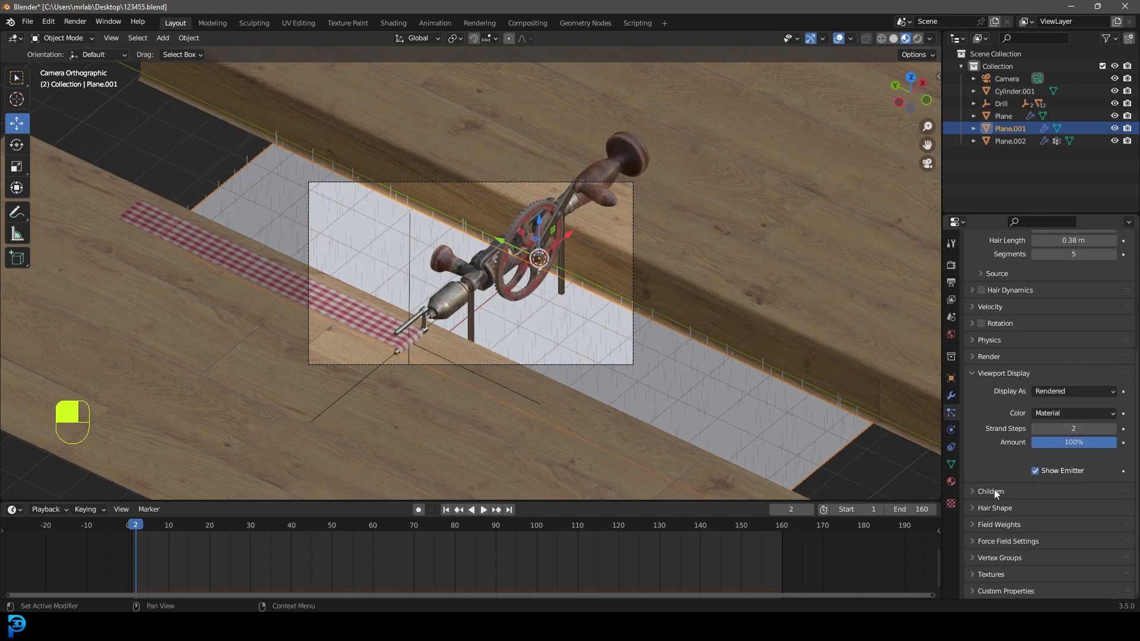
{"action": "left_click", "coordinate": [978, 491]}
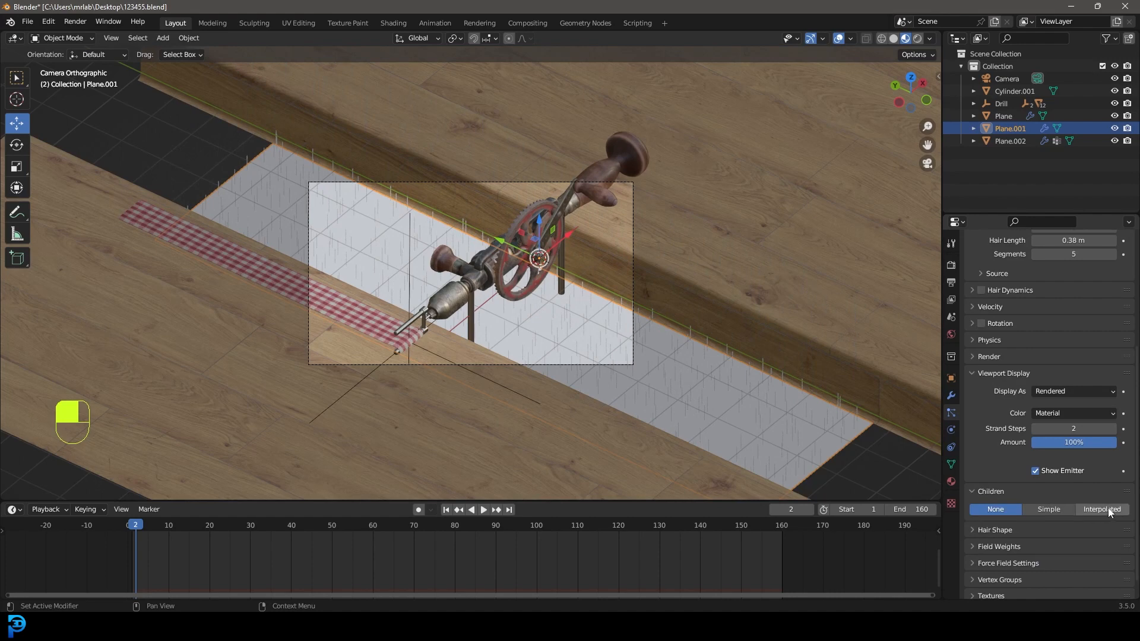
{"action": "left_click", "coordinate": [1108, 509]}
{"action": "scroll", "coordinate": [1017, 521], "scroll_direction": "down", "scroll_amount": 5}
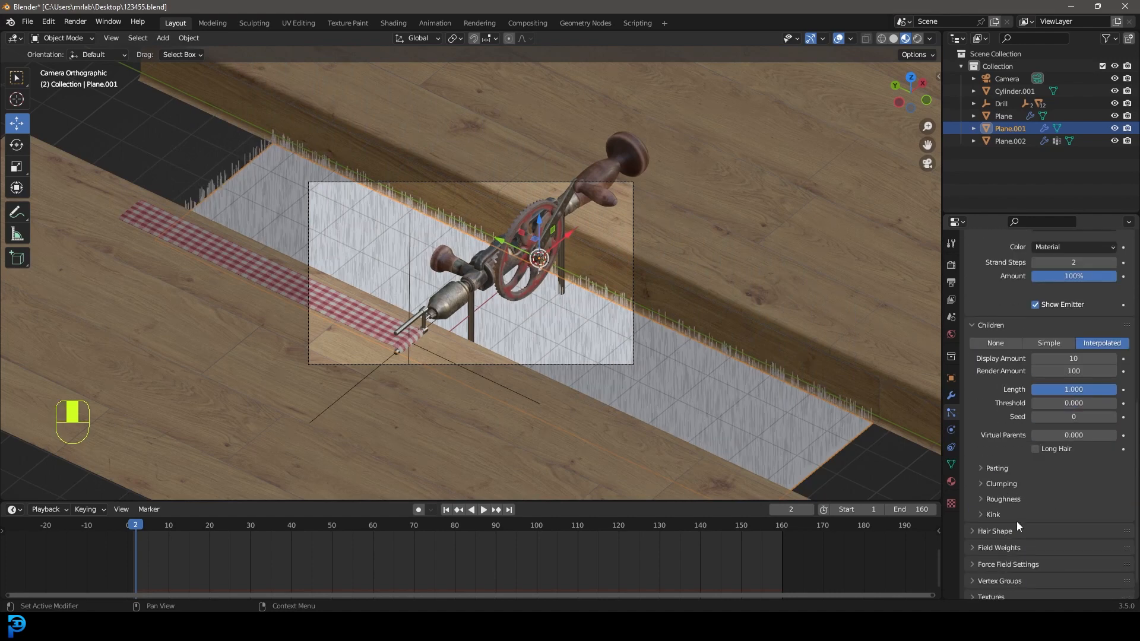
Step: Give the interpolated hair children a uniform roughness of 0.016 and an endpoint roughness of 0.022
{"action": "left_click", "coordinate": [994, 499]}
{"action": "left_click_drag", "start_coordinate": [1063, 530], "coordinate": [1064, 556]}
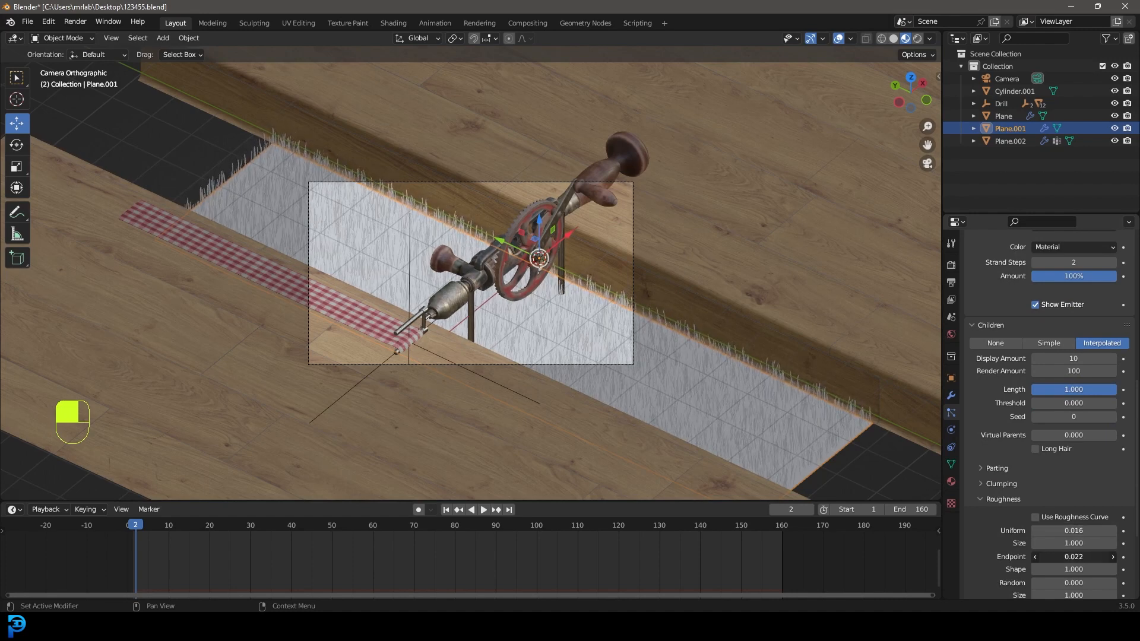
Step: Create a new material with a light green base color for the gap plane and its hair, and save the file
{"action": "left_click", "coordinate": [951, 481]}
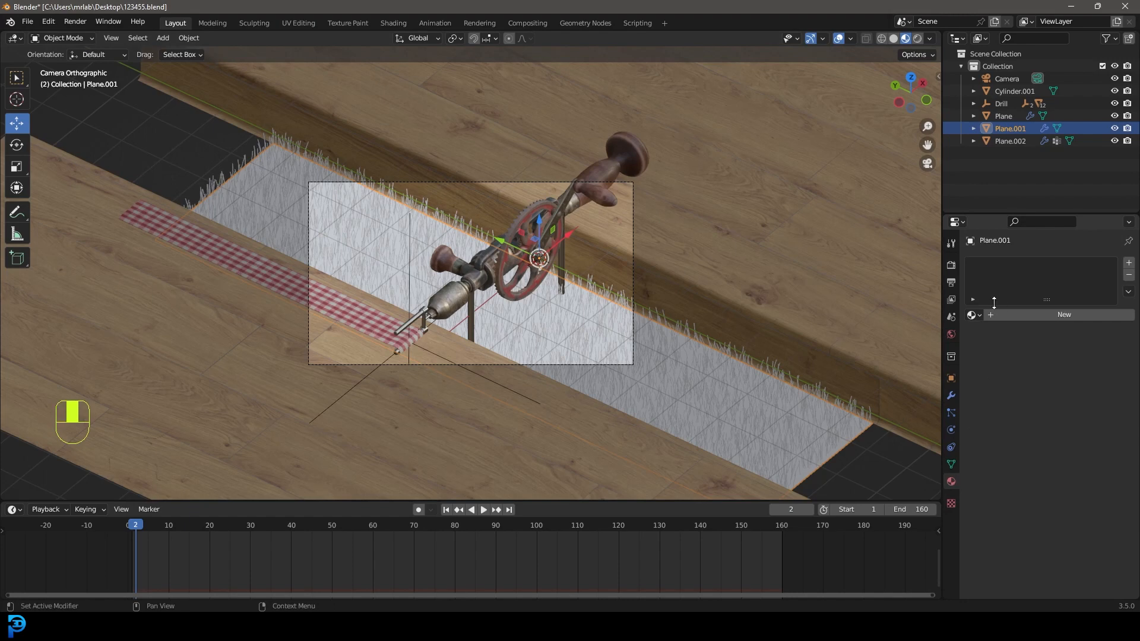
{"action": "left_click", "coordinate": [1024, 316]}
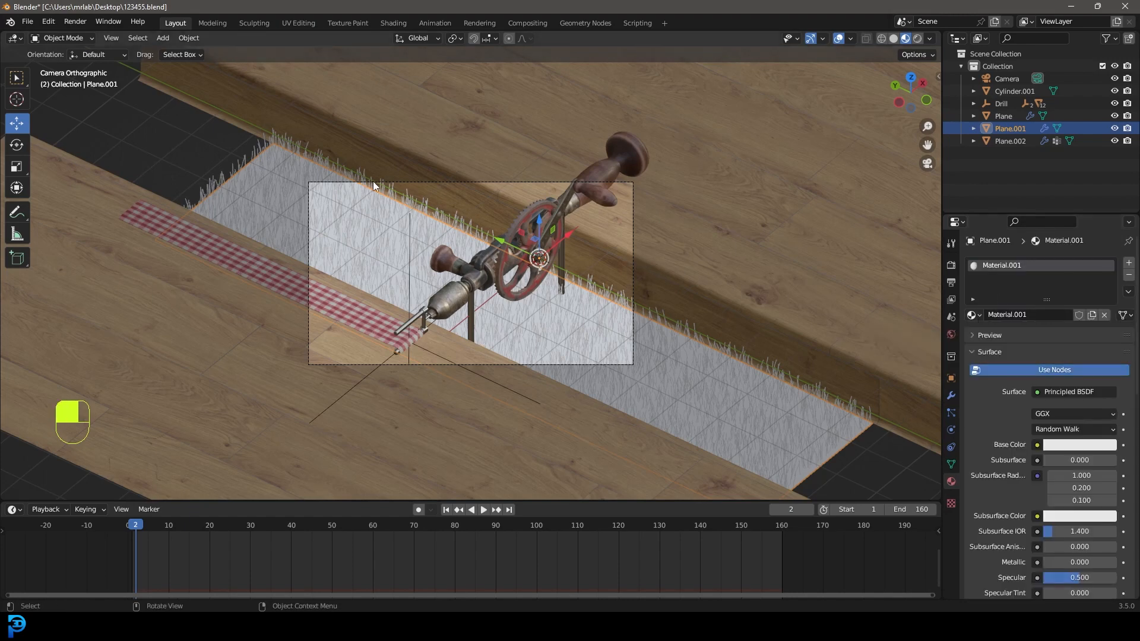
{"action": "left_click", "coordinate": [1079, 446]}
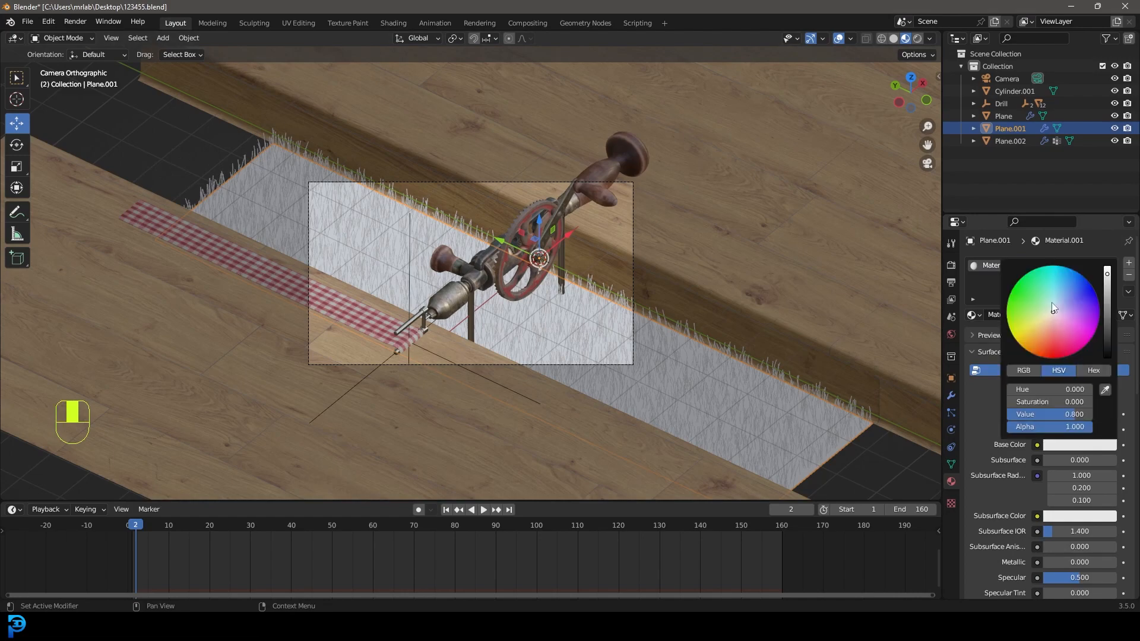
{"action": "left_click", "coordinate": [1029, 301]}
{"action": "left_click_drag", "start_coordinate": [1109, 291], "coordinate": [1108, 287]}
{"action": "left_click", "coordinate": [1030, 310]}
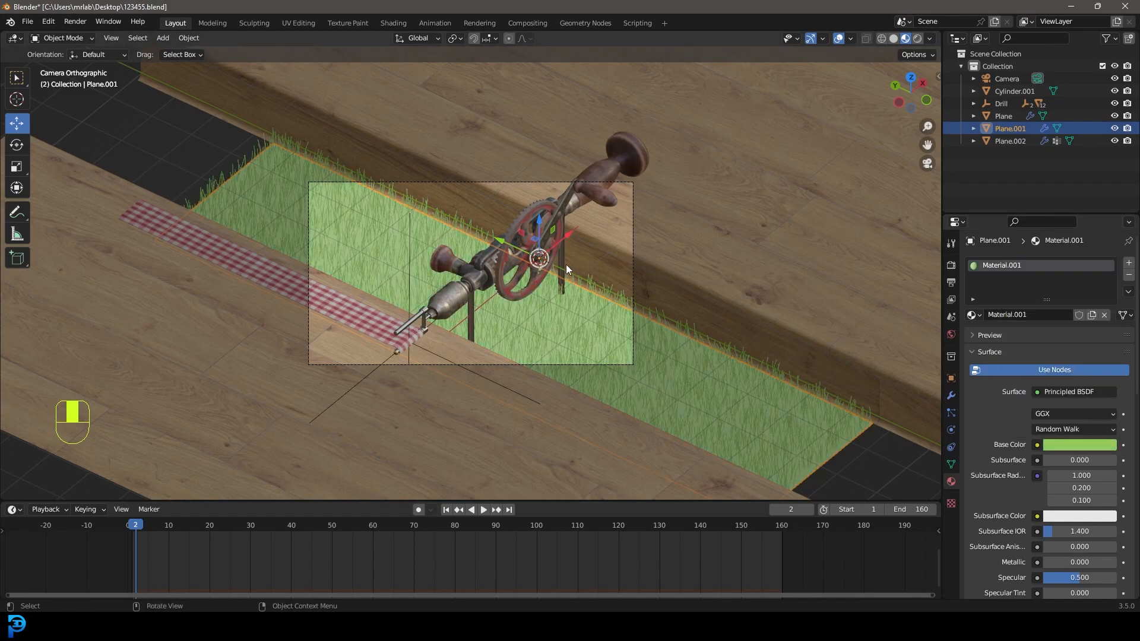
{"action": "scroll", "coordinate": [571, 266], "scroll_direction": "up", "scroll_amount": 2}
{"action": "key", "text": "ctrl+s"}
{"action": "key", "text": "ctrl+s"}
{"action": "scroll", "coordinate": [567, 244], "scroll_direction": "down", "scroll_amount": 2}
{"action": "scroll", "coordinate": [858, 170], "scroll_direction": "up", "scroll_amount": 3}
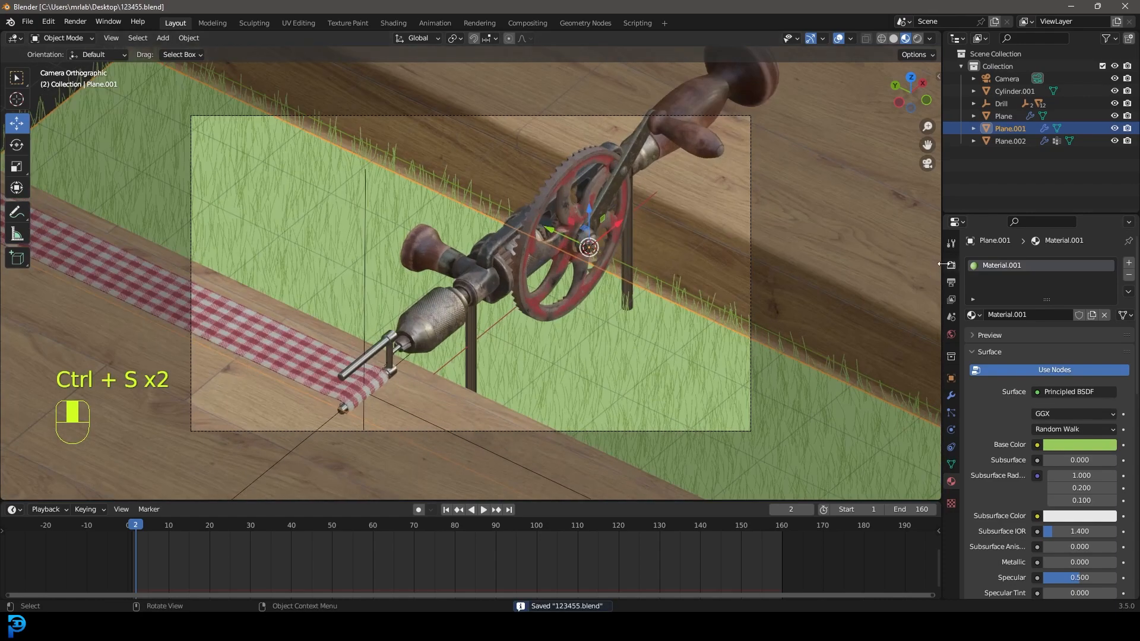
Step: Set the render engine to Cycles and the rendering device to GPU Compute
{"action": "left_click", "coordinate": [951, 264]}
{"action": "left_click", "coordinate": [1056, 263]}
{"action": "left_click", "coordinate": [1059, 302]}
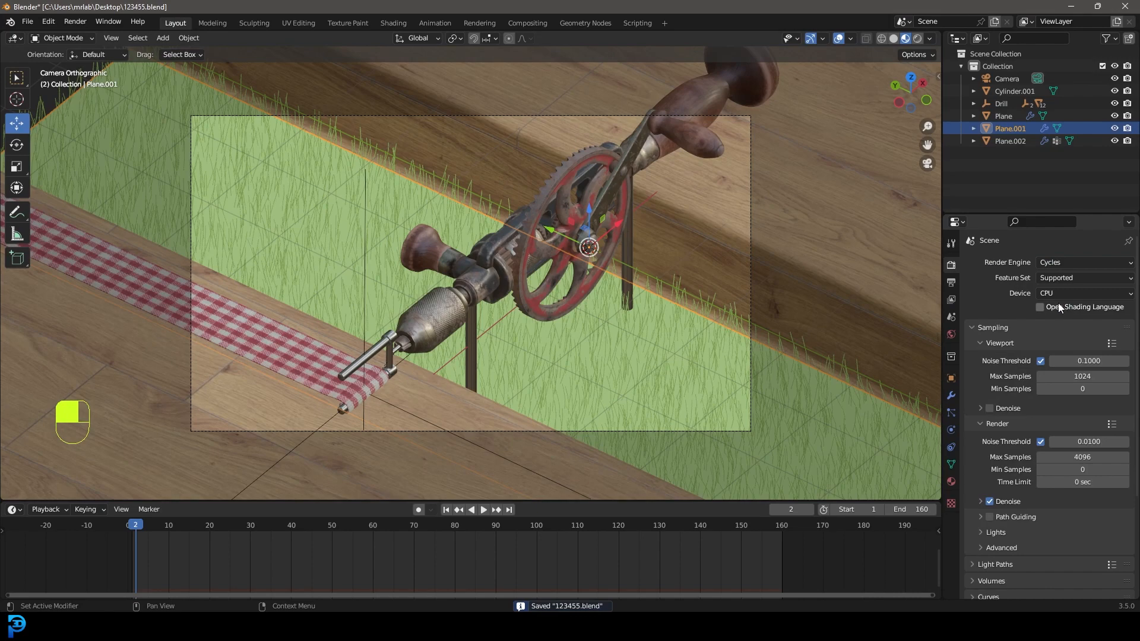
{"action": "left_click", "coordinate": [1053, 291]}
{"action": "left_click", "coordinate": [1073, 321]}
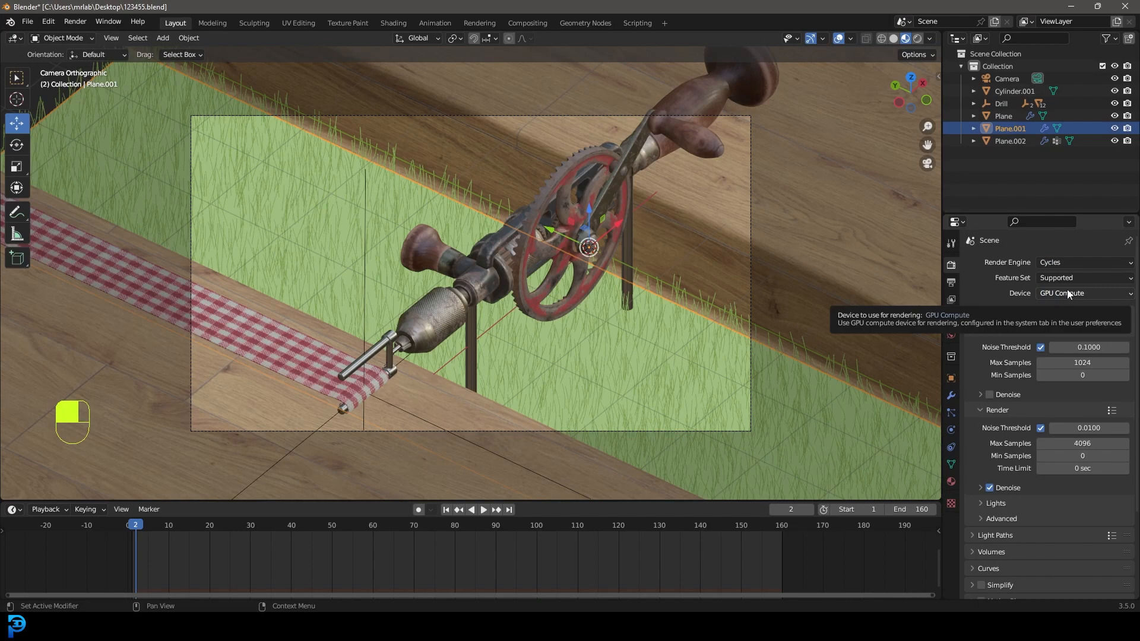
Step: Set the render max samples to 50 and save the file
{"action": "left_click", "coordinate": [1081, 442]}
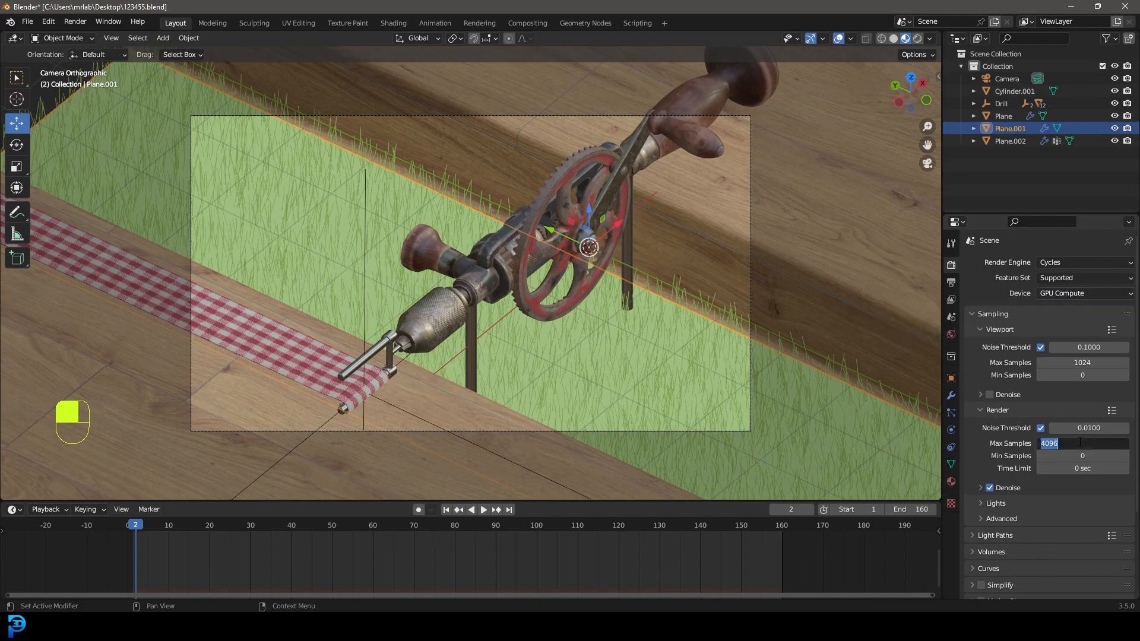
{"action": "key", "text": "Return"}
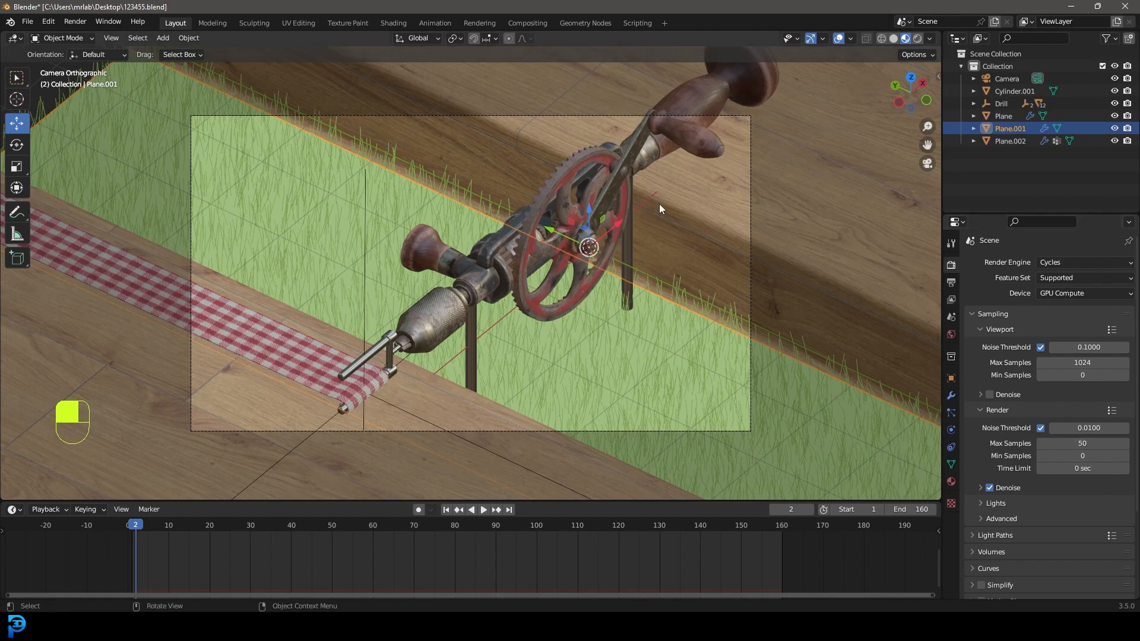
{"action": "key", "text": "ctrl+s"}
{"action": "key", "text": "ctrl+s"}
{"action": "scroll", "coordinate": [629, 238], "scroll_direction": "down", "scroll_amount": 1}
{"action": "scroll", "coordinate": [621, 251], "scroll_direction": "up", "scroll_amount": 2}
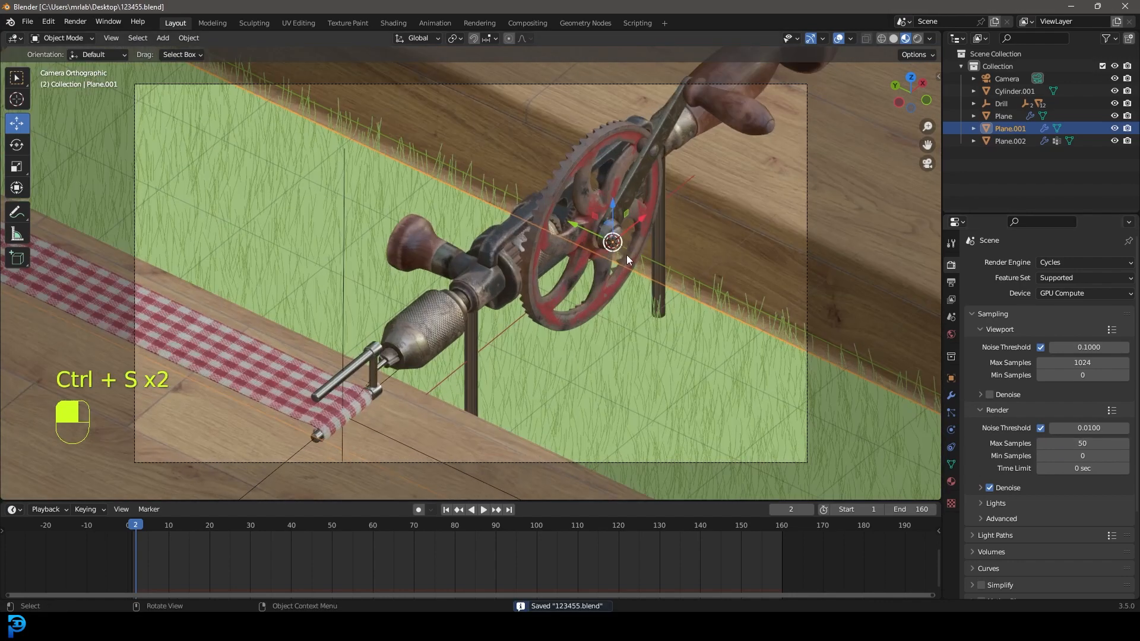
{"action": "scroll", "coordinate": [626, 255], "scroll_direction": "down", "scroll_amount": 3}
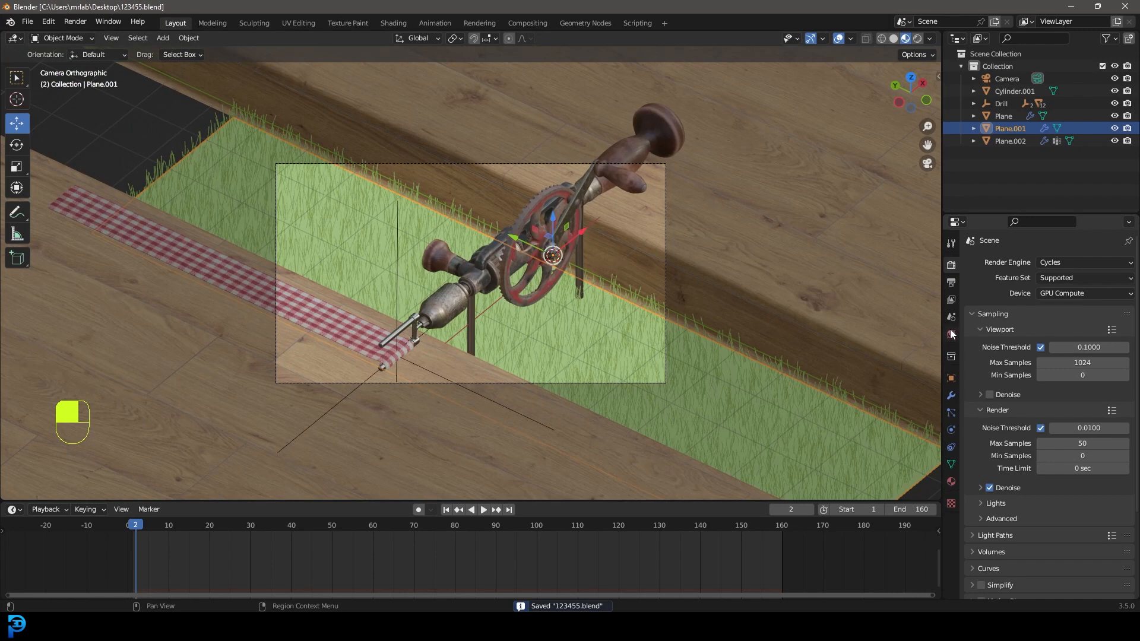
Step: Add an Environment Texture to the world color and load photo_studio_01_2k.hdr from the HDRIs folder of 3D Resources
{"action": "left_click", "coordinate": [952, 336]}
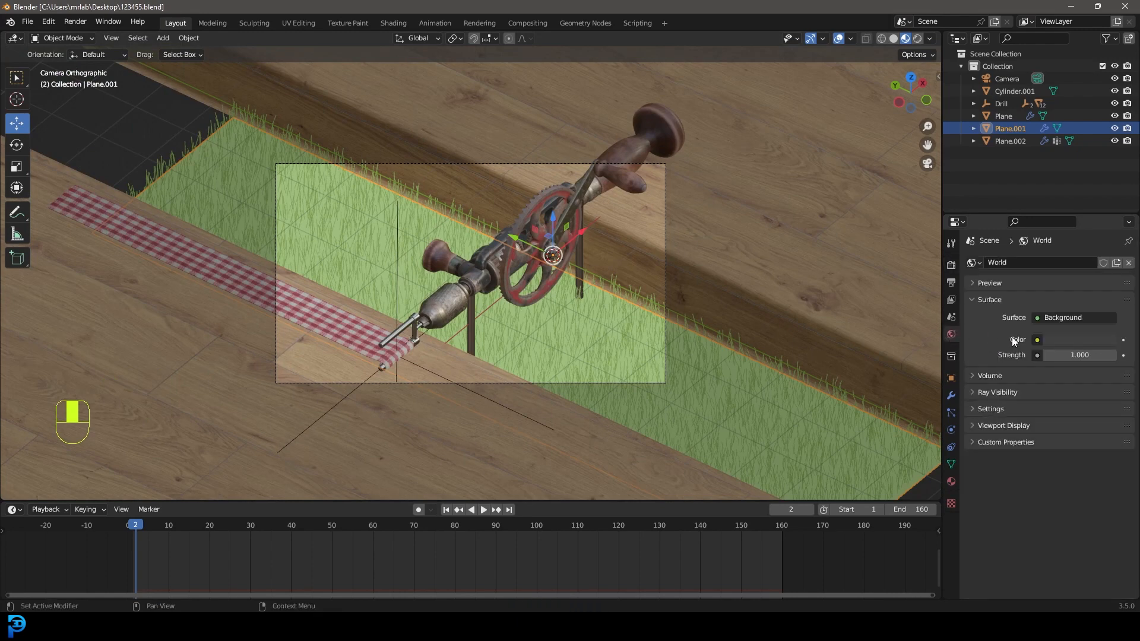
{"action": "left_click", "coordinate": [1037, 341]}
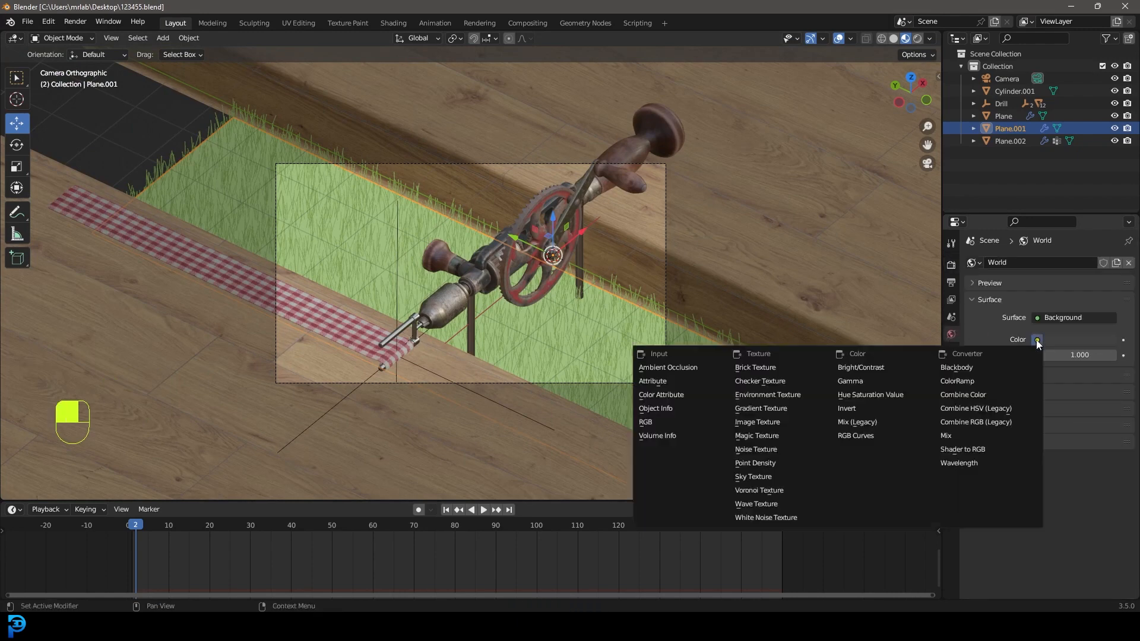
{"action": "left_click", "coordinate": [782, 396]}
{"action": "left_click", "coordinate": [1106, 354]}
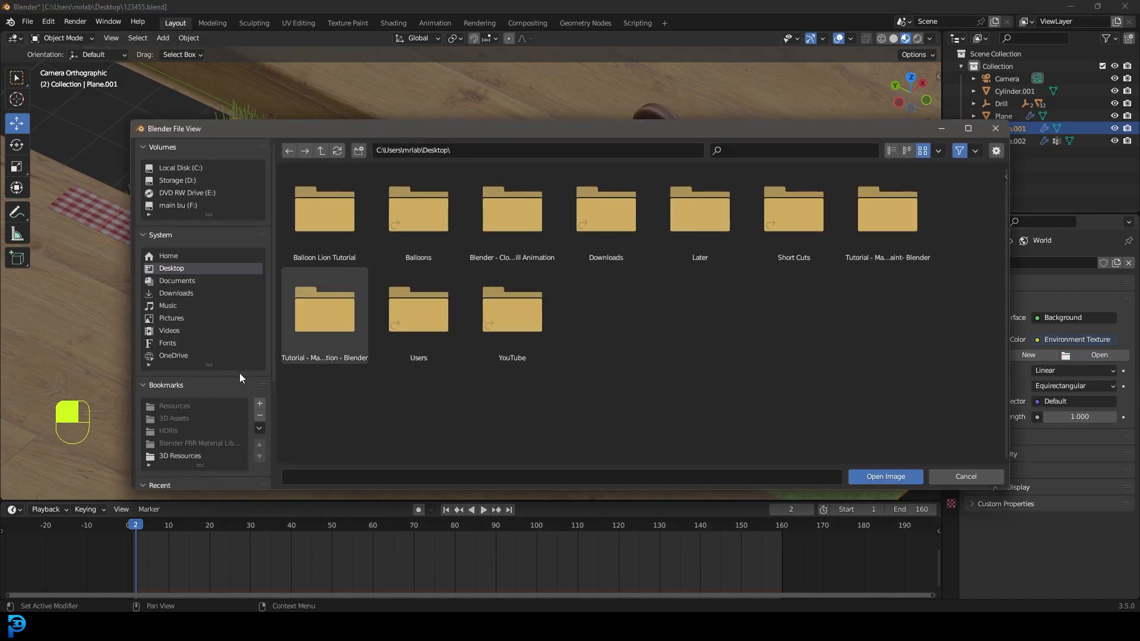
{"action": "left_click", "coordinate": [181, 456]}
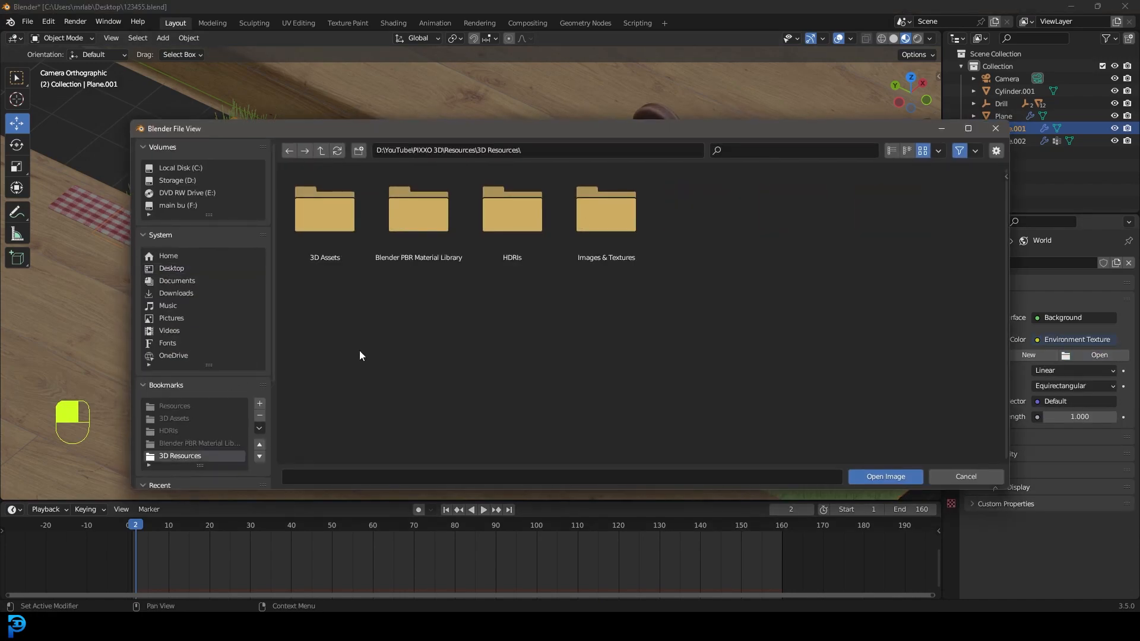
{"action": "double_click", "coordinate": [499, 234]}
{"action": "left_click", "coordinate": [618, 204]}
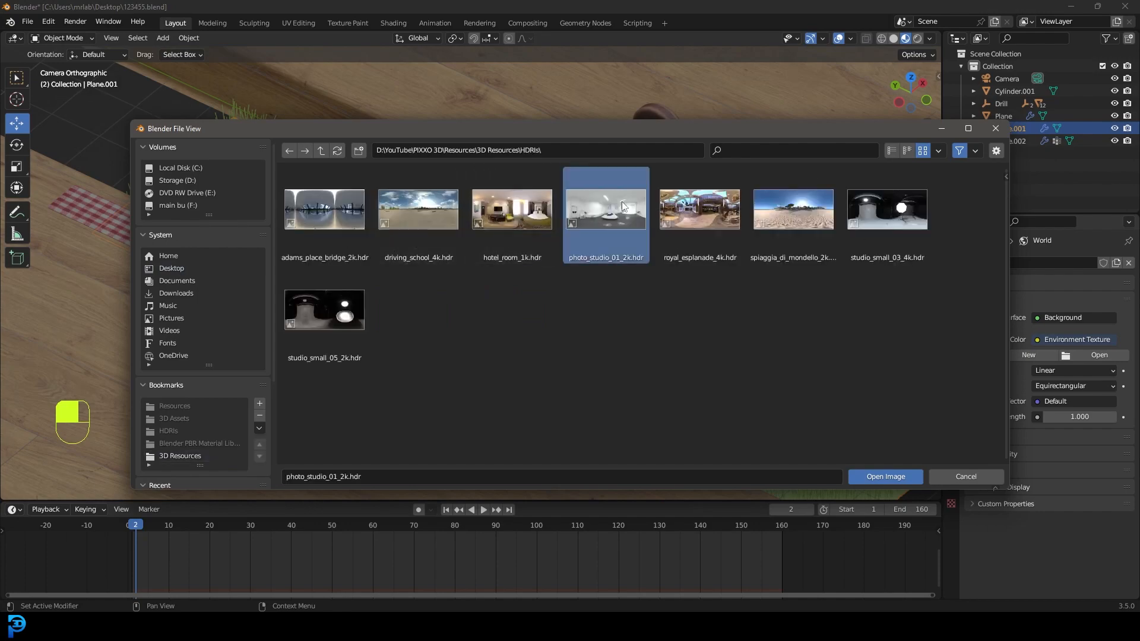
{"action": "left_click", "coordinate": [878, 476]}
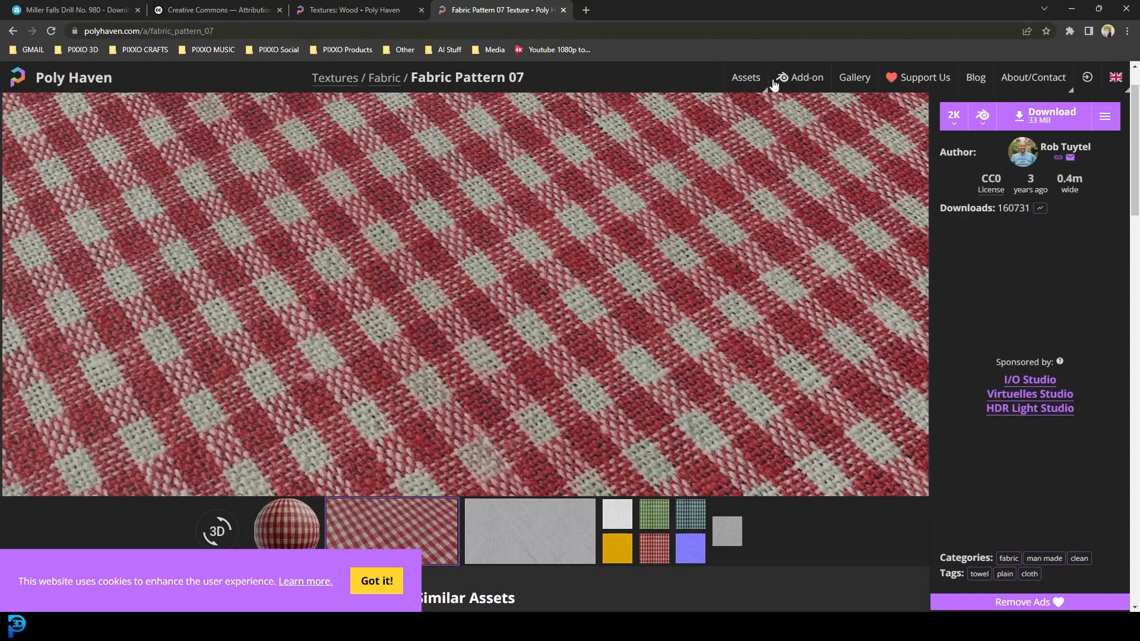
Step: Look at the HDRIs section of Poly Haven's assets in the browser and return to Blender
{"action": "left_click", "coordinate": [746, 78]}
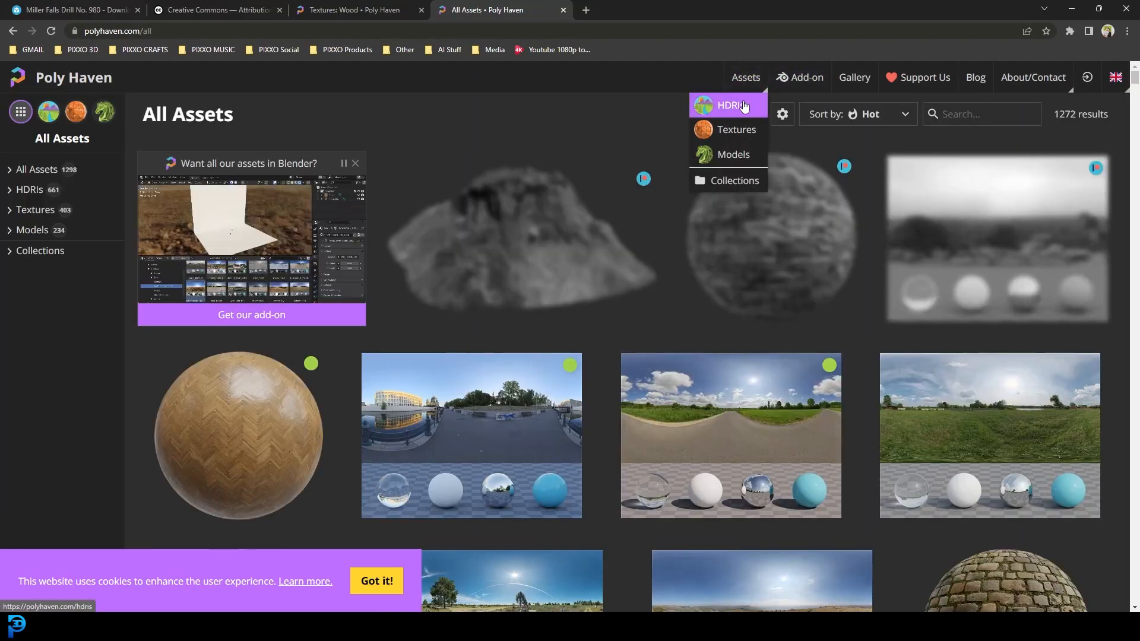
{"action": "left_click", "coordinate": [745, 107]}
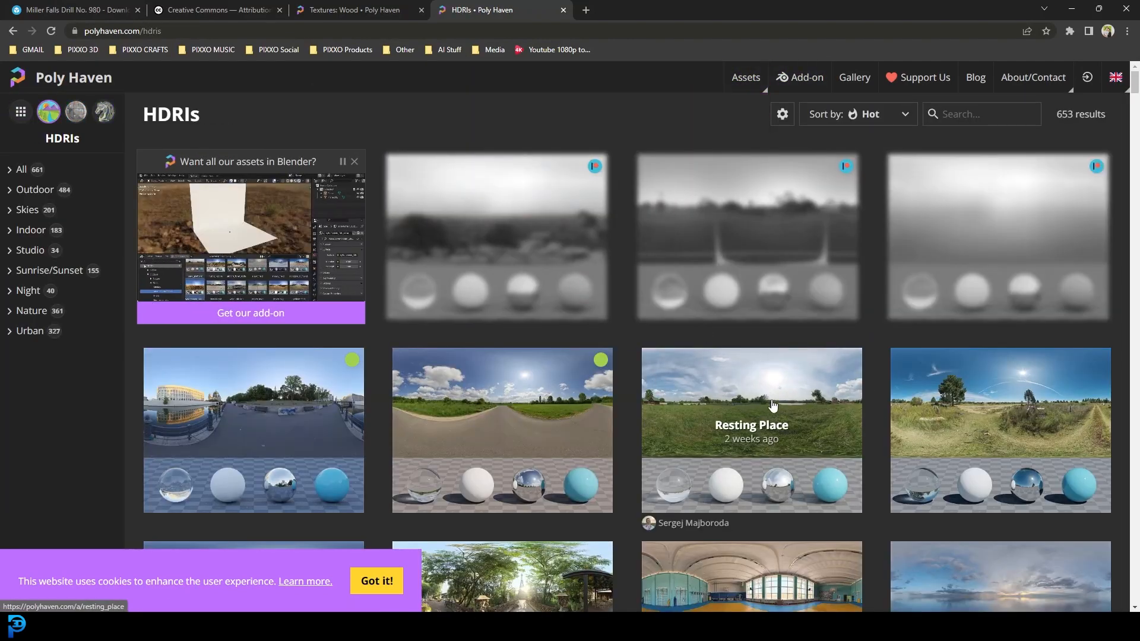
{"action": "left_click", "coordinate": [1072, 9]}
Step: Display the viewport in Rendered shading and limit the render region to the camera frame
{"action": "scroll", "coordinate": [550, 291], "scroll_direction": "up", "scroll_amount": 2}
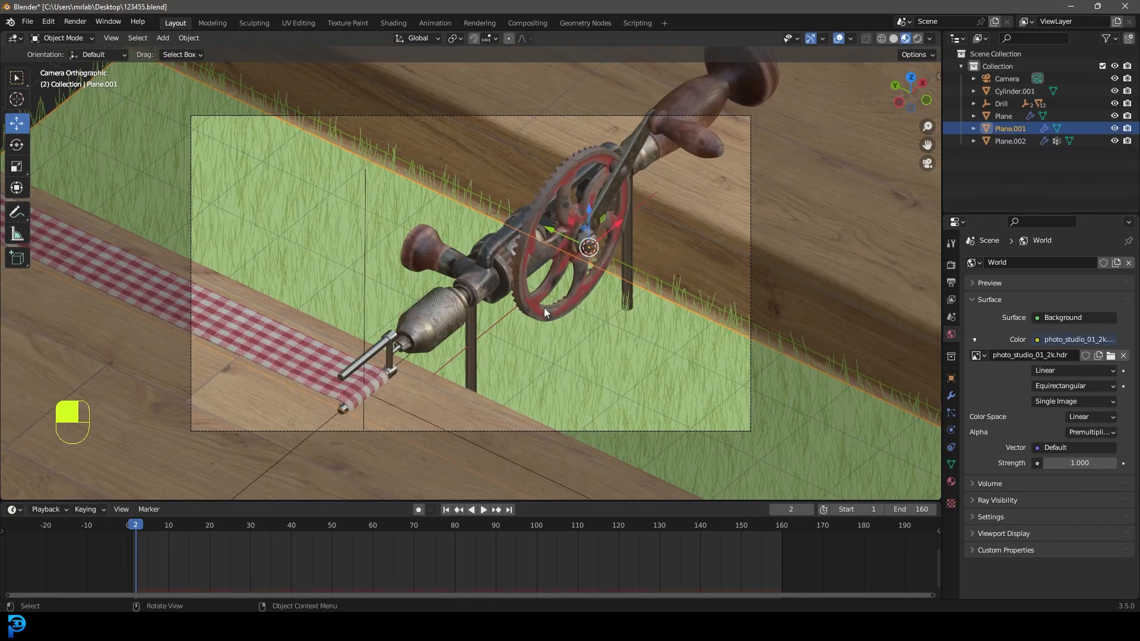
{"action": "scroll", "coordinate": [506, 312], "scroll_direction": "down", "scroll_amount": 2}
{"action": "key", "text": "z"}
{"action": "left_click", "coordinate": [403, 316]}
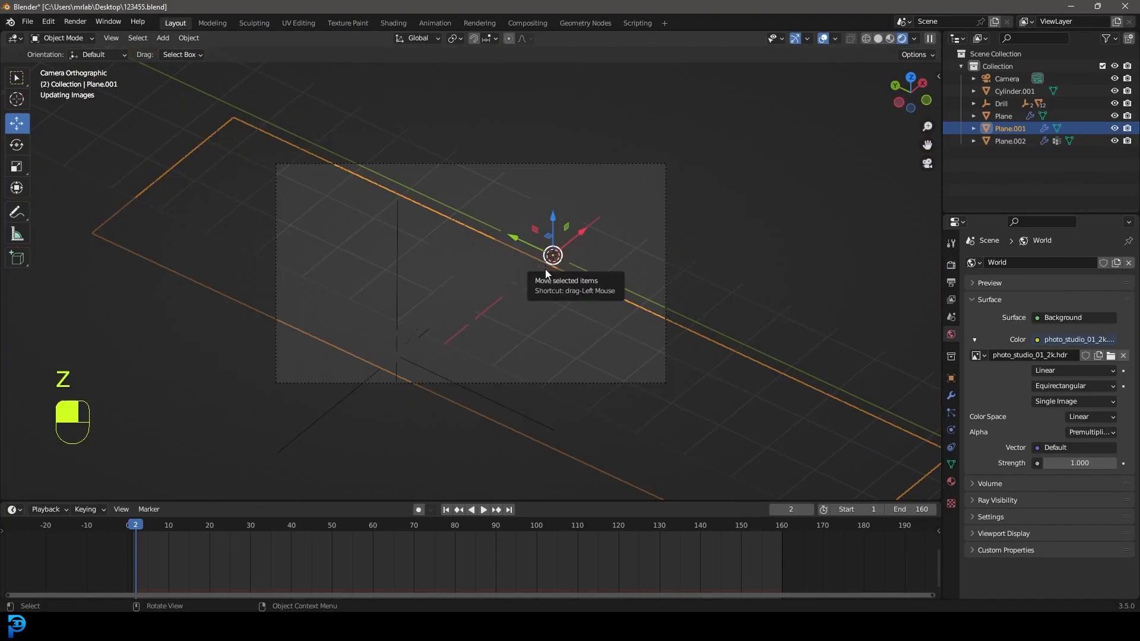
{"action": "scroll", "coordinate": [547, 273], "scroll_direction": "up", "scroll_amount": 1}
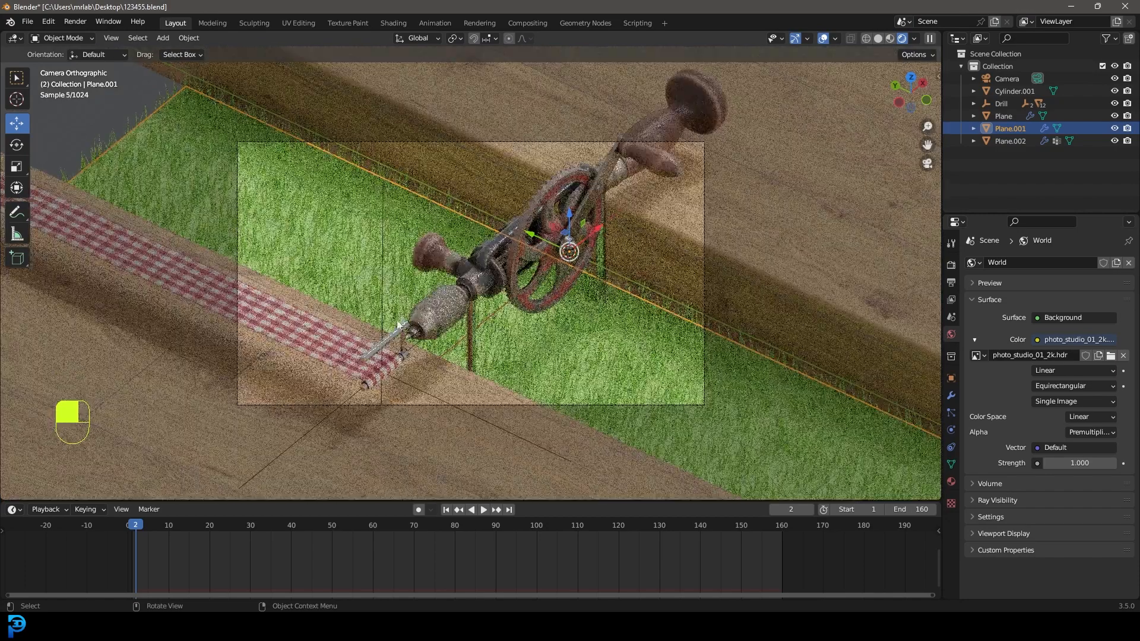
{"action": "key", "text": "ctrl+b"}
{"action": "left_click_drag", "start_coordinate": [702, 103], "coordinate": [740, 100]}
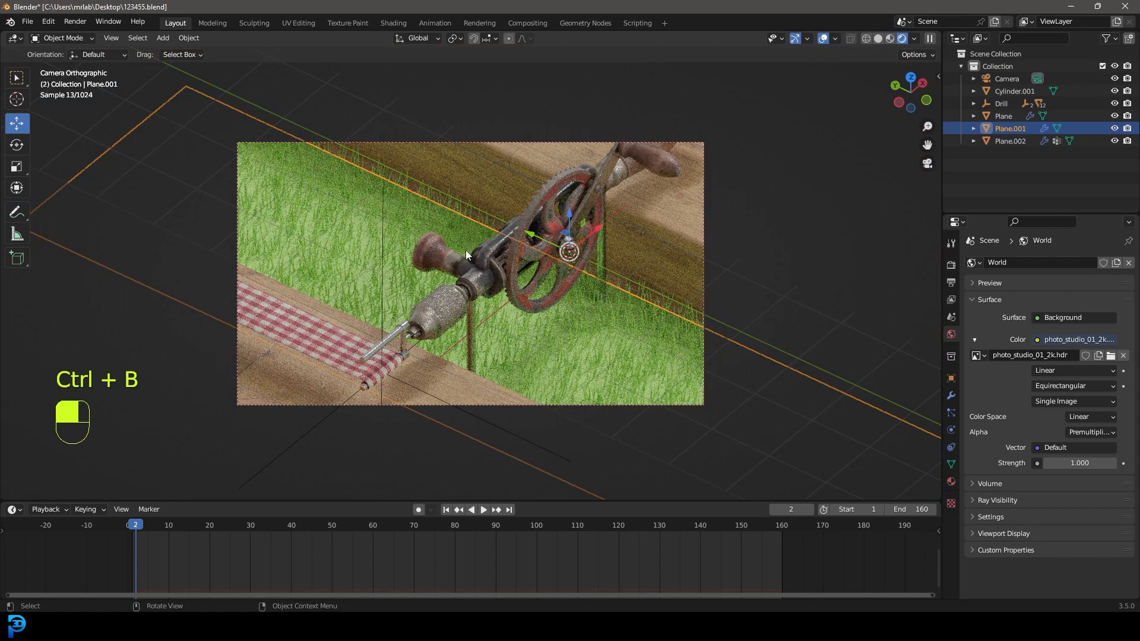
Step: Switch to Solid shading, add an area light and raise it along Z above the drill
{"action": "key", "text": "z"}
{"action": "left_click", "coordinate": [514, 251]}
{"action": "key", "text": "shift+a"}
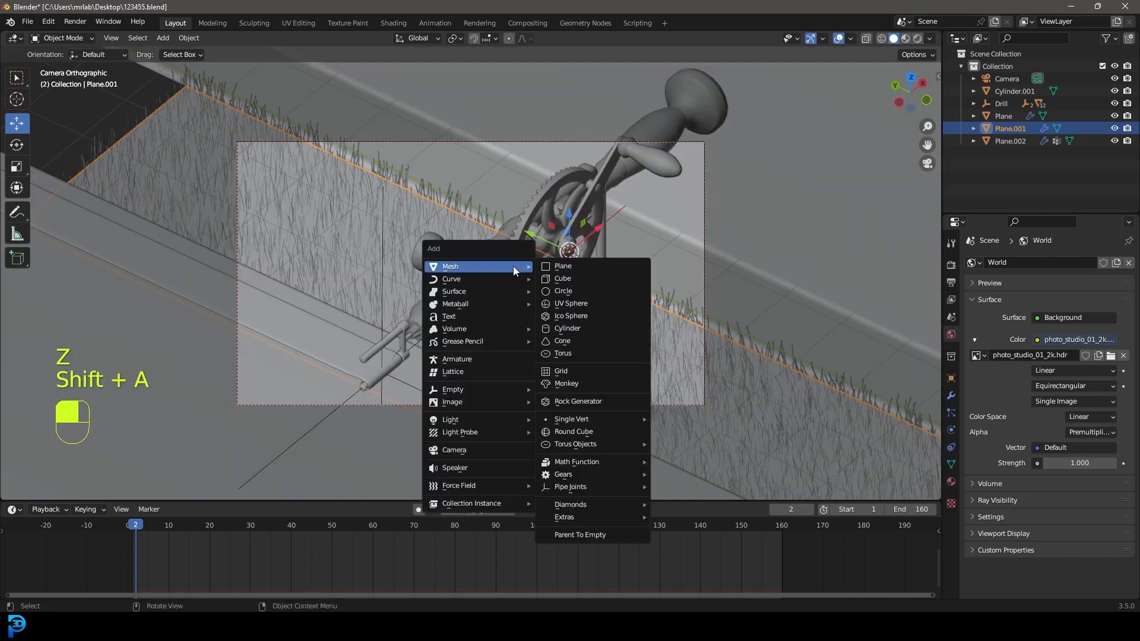
{"action": "mouse_move", "coordinate": [511, 418]}
{"action": "left_click", "coordinate": [561, 461]}
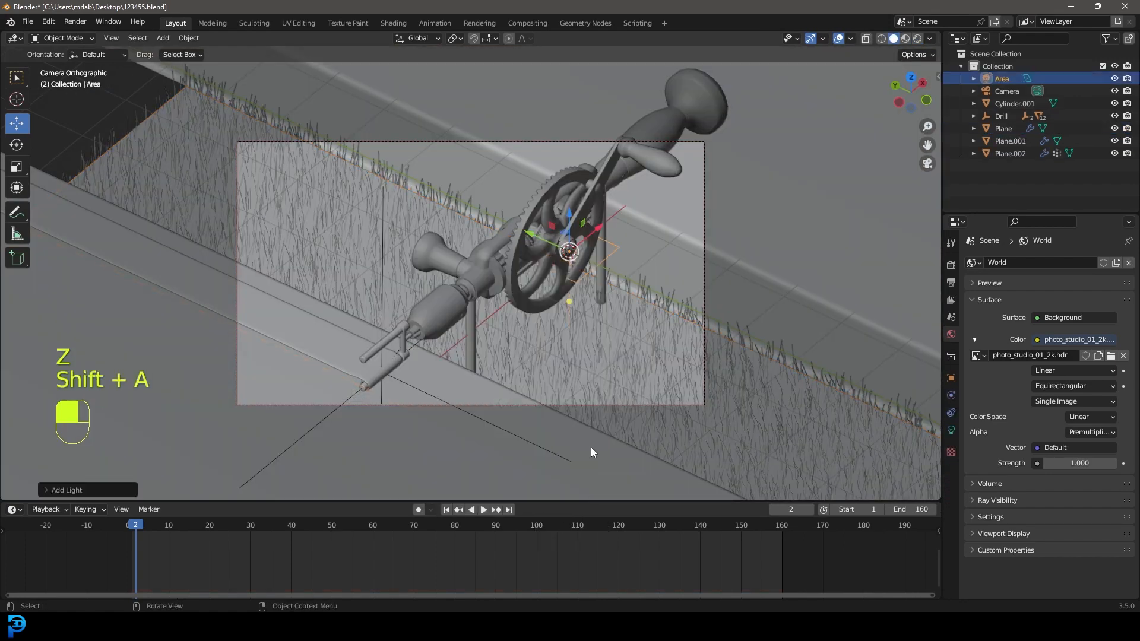
{"action": "key", "text": "g"}
{"action": "key", "text": "z"}
{"action": "left_click", "coordinate": [567, 164]}
{"action": "middle_click_drag", "start_coordinate": [567, 167], "coordinate": [622, 179]}
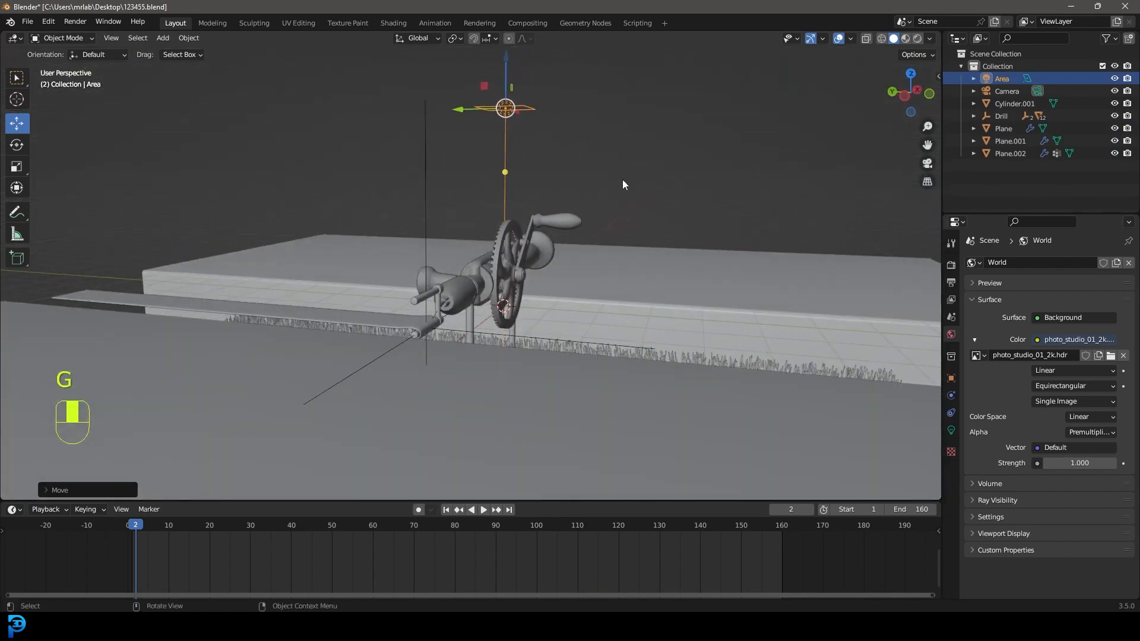
Step: Set the area light's power to 2000 W and its size to 2.84 m
{"action": "left_click", "coordinate": [951, 430]}
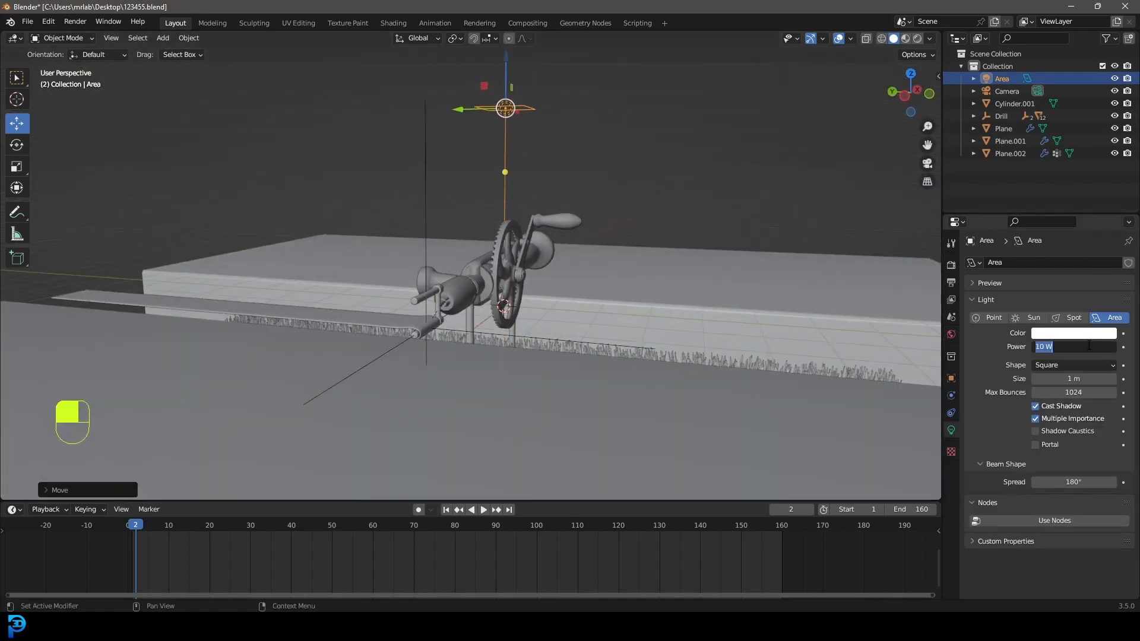
{"action": "left_click", "coordinate": [1069, 333]}
{"action": "left_click", "coordinate": [1066, 347]}
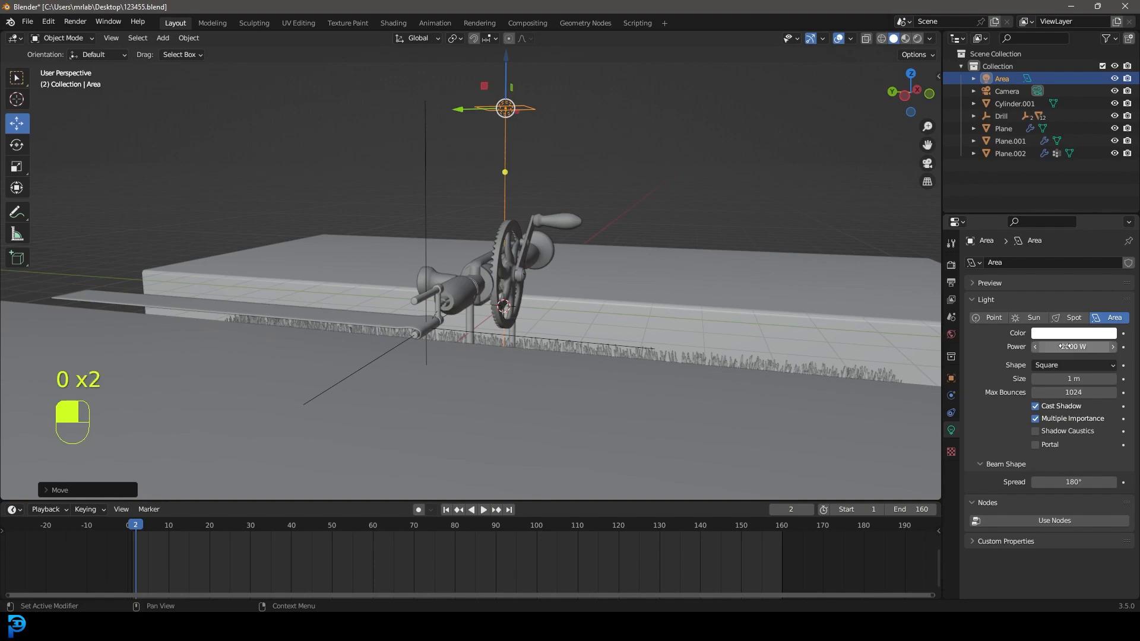
{"action": "left_click_drag", "start_coordinate": [1063, 379], "coordinate": [1099, 378]}
Step: Switch to Rendered shading and raise the area light further along the Z axis
{"action": "key", "text": "z"}
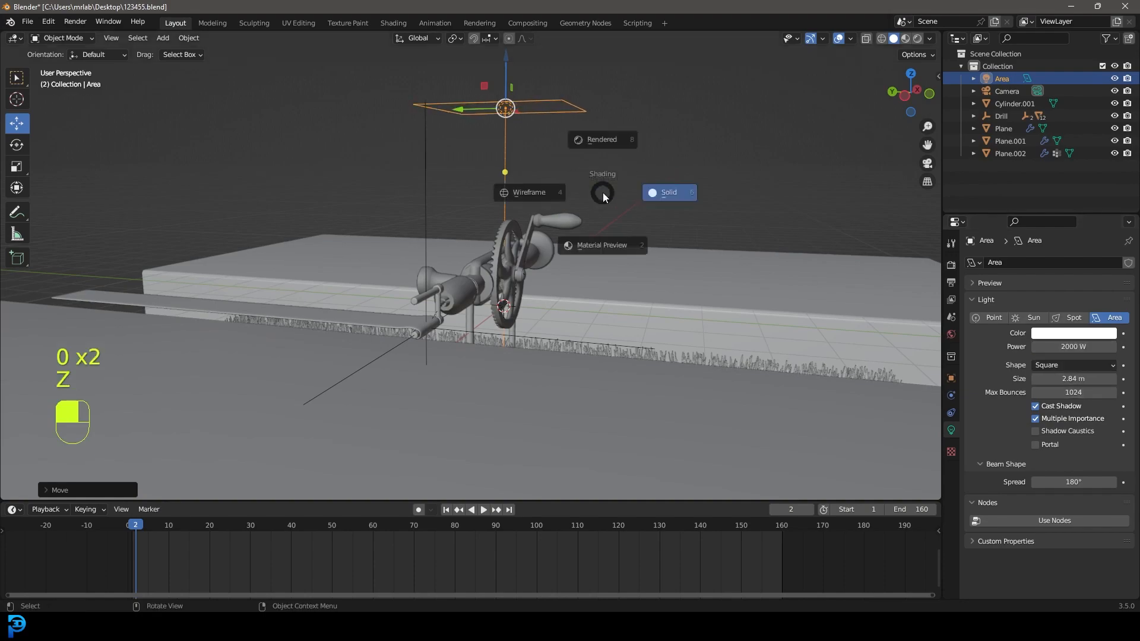
{"action": "left_click", "coordinate": [608, 136]}
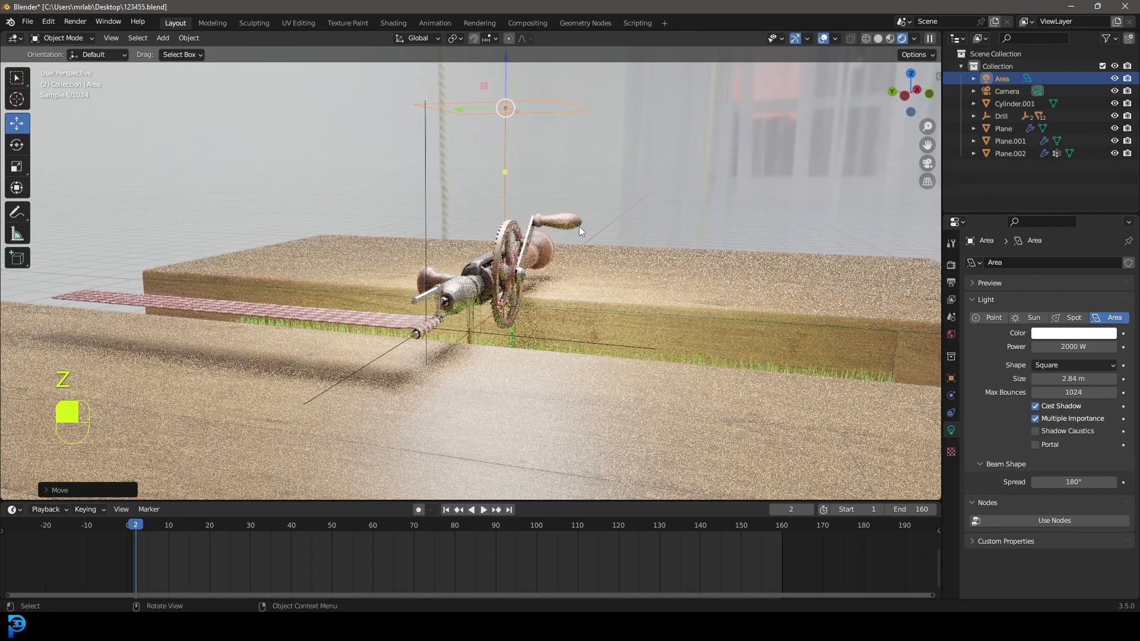
{"action": "key", "text": "g"}
{"action": "key", "text": "z"}
{"action": "left_click", "coordinate": [600, 79]}
Step: Duplicate the area light from the top view, place the copy diagonally off the drill, tilt it freely and return to the camera view
{"action": "key", "text": "KP_7"}
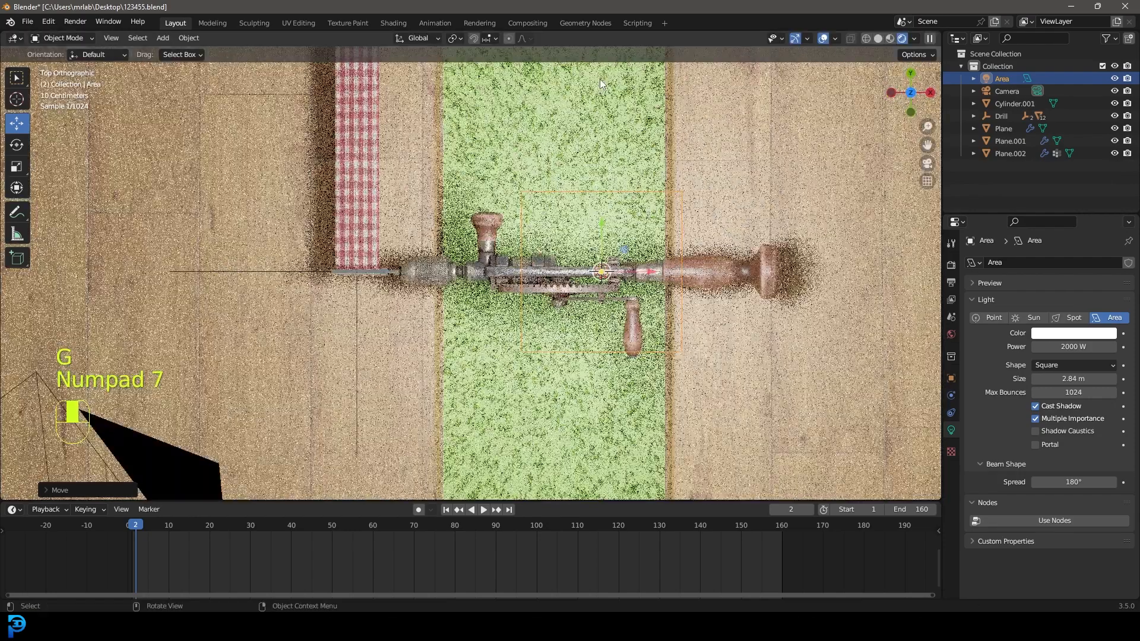
{"action": "key", "text": "shift+d"}
{"action": "left_click", "coordinate": [676, 145]}
{"action": "key", "text": "r"}
{"action": "key", "text": "r"}
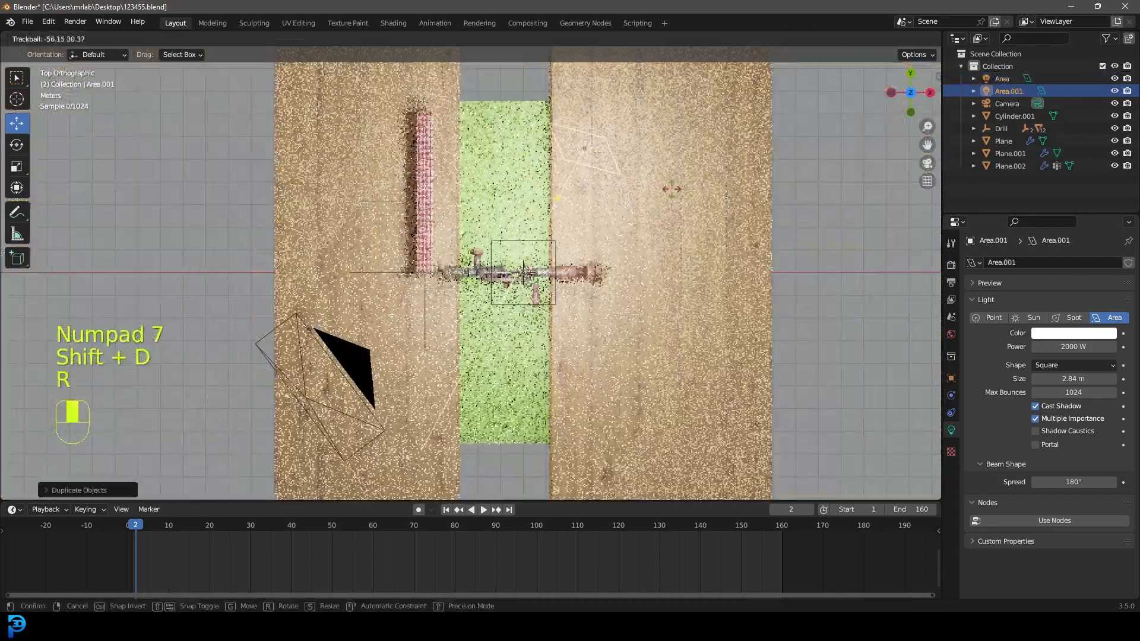
{"action": "left_click", "coordinate": [682, 173]}
{"action": "key", "text": "KP_0"}
{"action": "scroll", "coordinate": [588, 225], "scroll_direction": "up", "scroll_amount": 5}
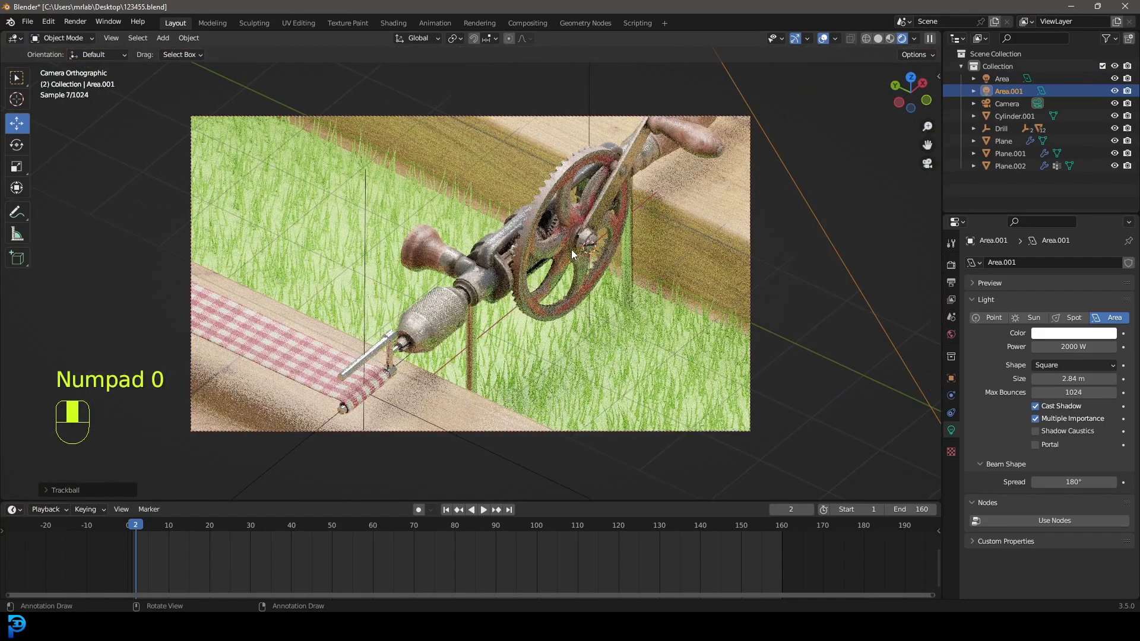
Step: Set the world background strength to 0.7
{"action": "left_click", "coordinate": [951, 335]}
{"action": "left_click", "coordinate": [1075, 463]}
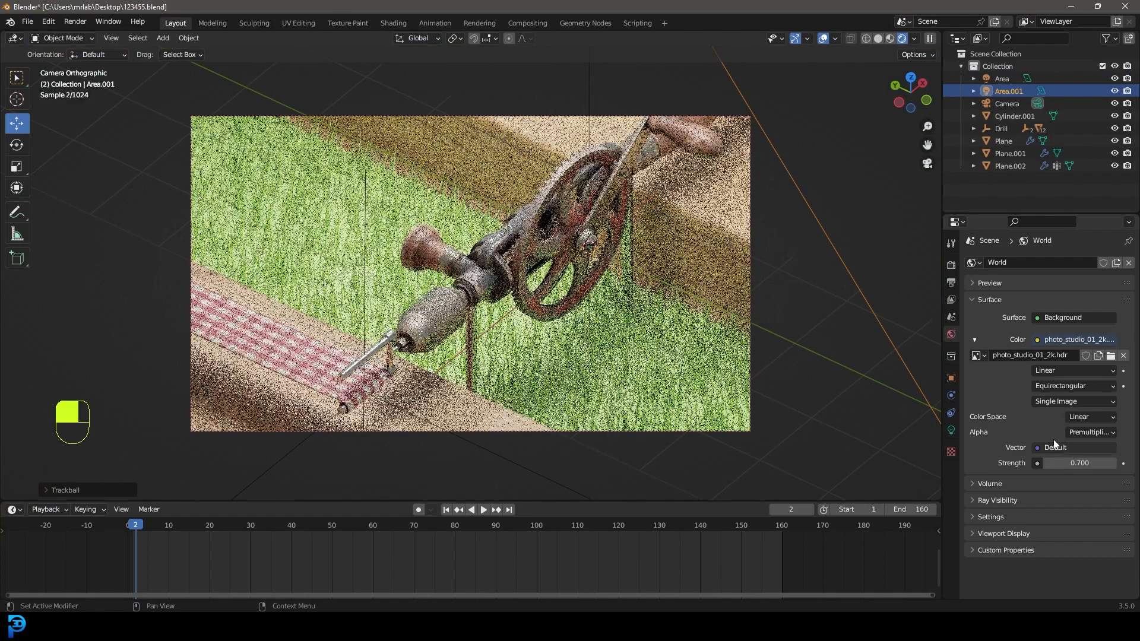
Step: Select the camera and shift it slightly so the drill sits further over in the frame
{"action": "left_click", "coordinate": [544, 116]}
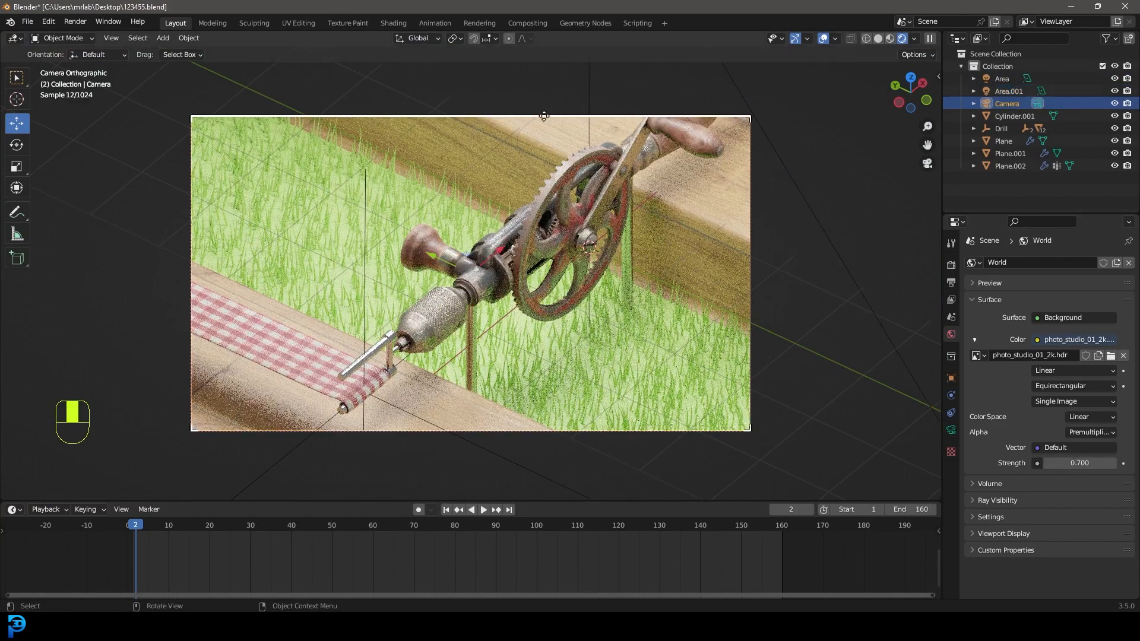
{"action": "key", "text": "g"}
{"action": "left_click", "coordinate": [573, 216]}
Step: Switch the viewport to Solid shading and save the file
{"action": "key", "text": "z"}
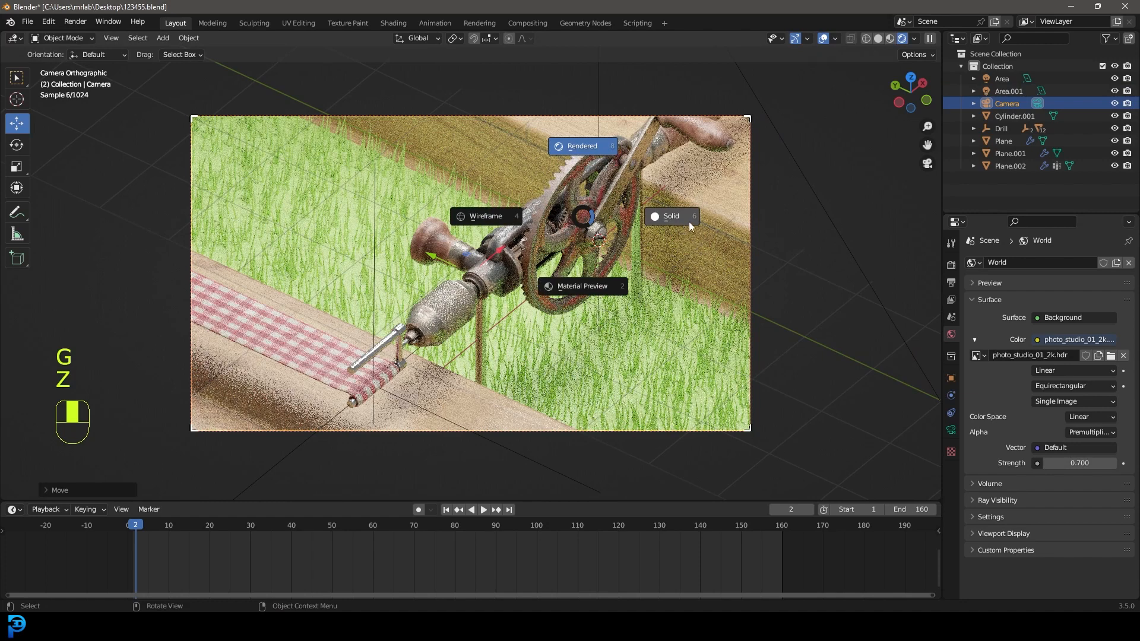
{"action": "left_click", "coordinate": [689, 223]}
{"action": "key", "text": "ctrl+s"}
{"action": "key", "text": "ctrl+s"}
{"action": "left_click", "coordinate": [184, 23]}
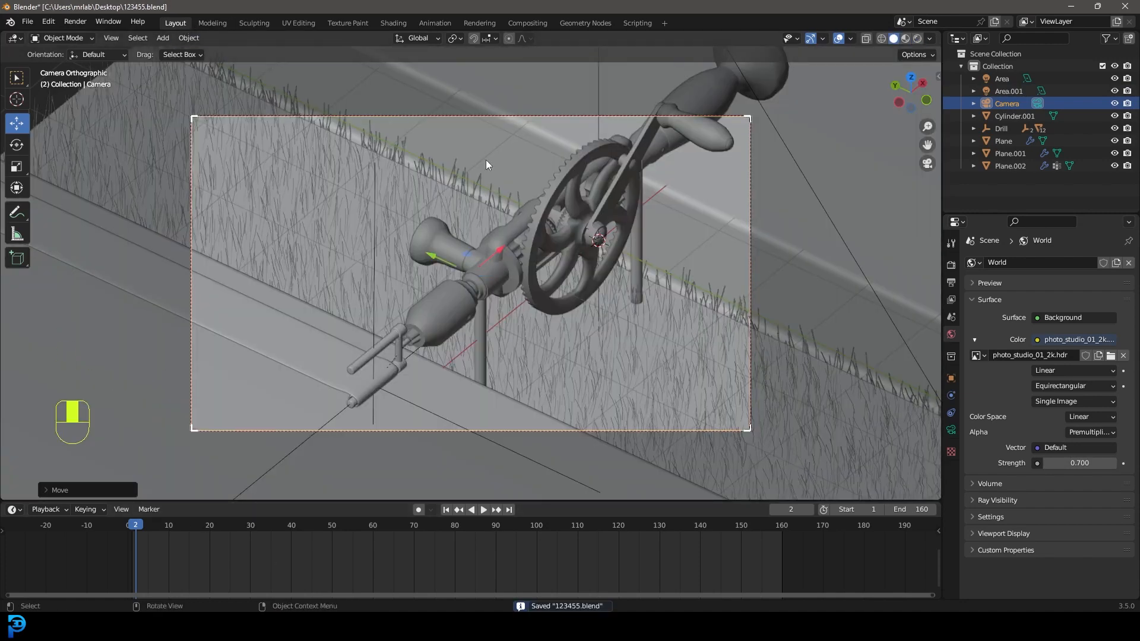
Step: Insert a keyframe for the camera at frame 1 and enable auto keying
{"action": "left_click", "coordinate": [131, 525]}
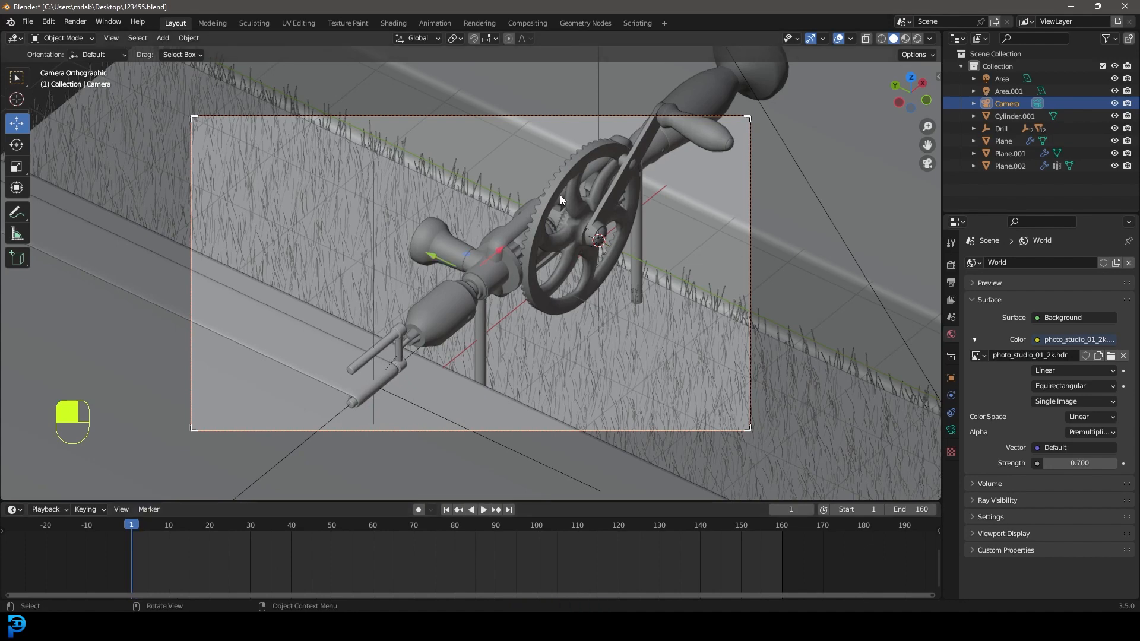
{"action": "key", "text": "i"}
{"action": "left_click", "coordinate": [459, 181]}
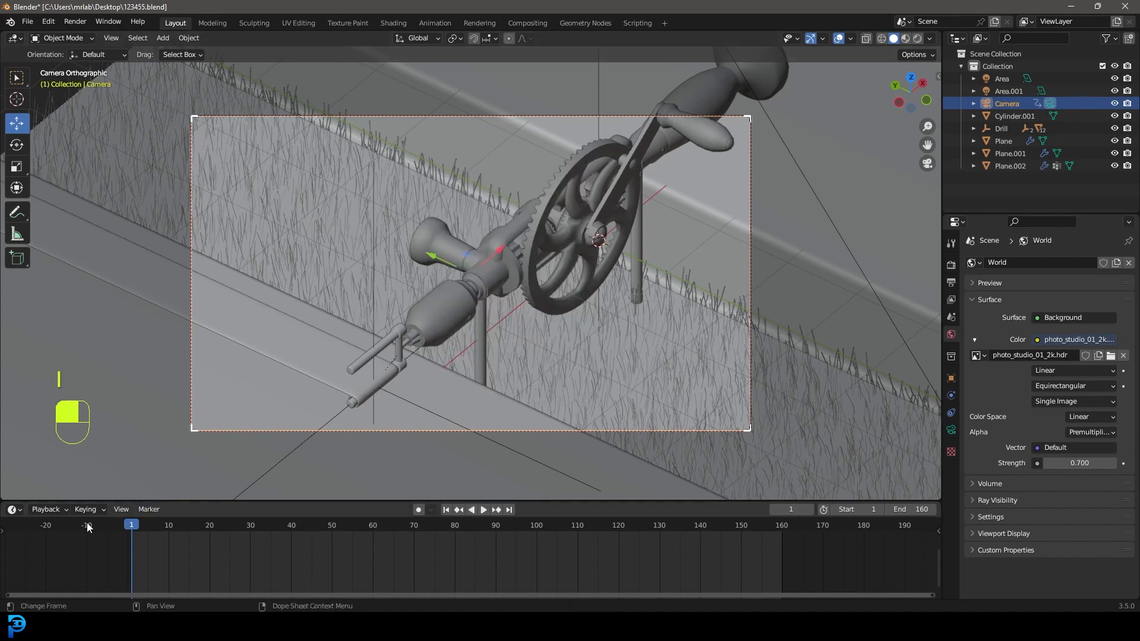
{"action": "middle_click_drag", "start_coordinate": [170, 538], "coordinate": [168, 522]}
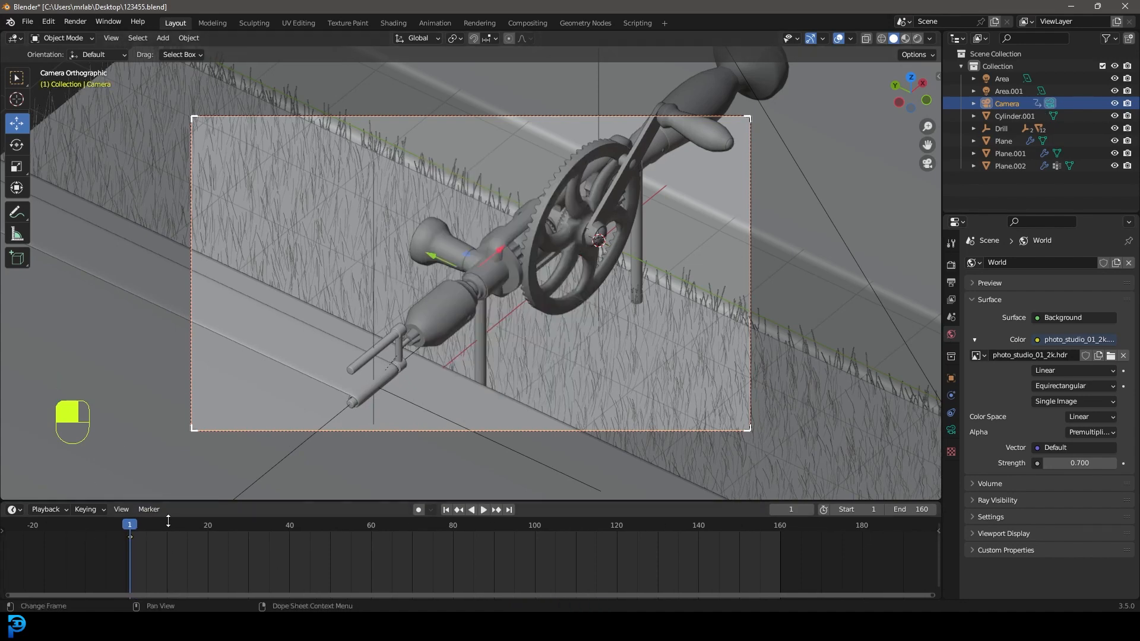
{"action": "left_click", "coordinate": [419, 510]}
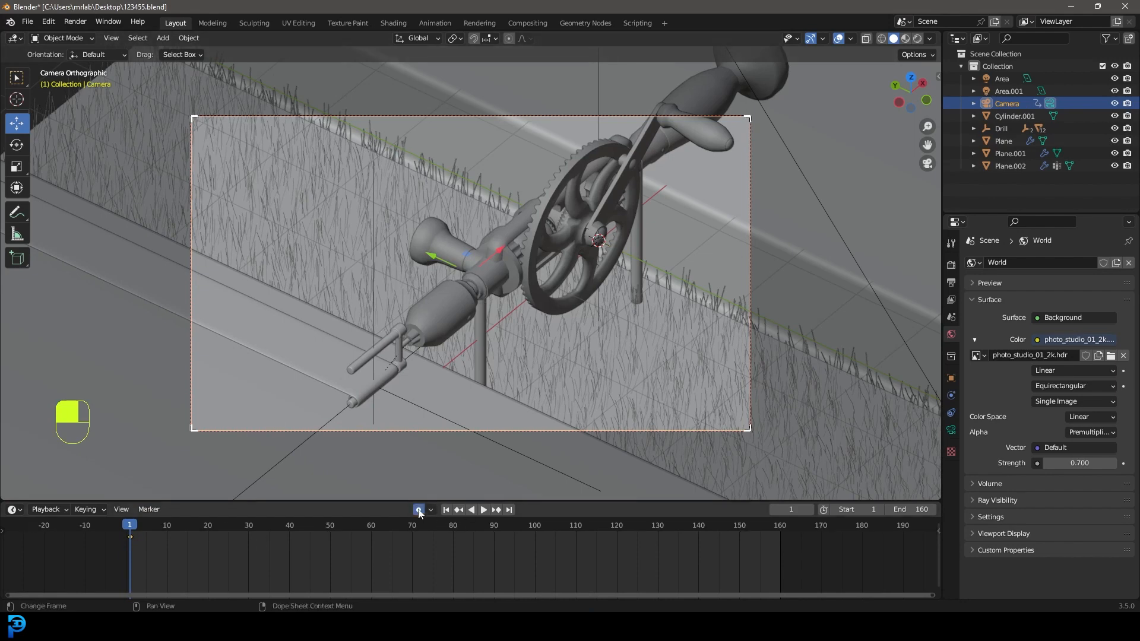
Step: Advance to frame 49 and move the camera to follow the winding cloth with an auto-keyed position
{"action": "key", "text": "space"}
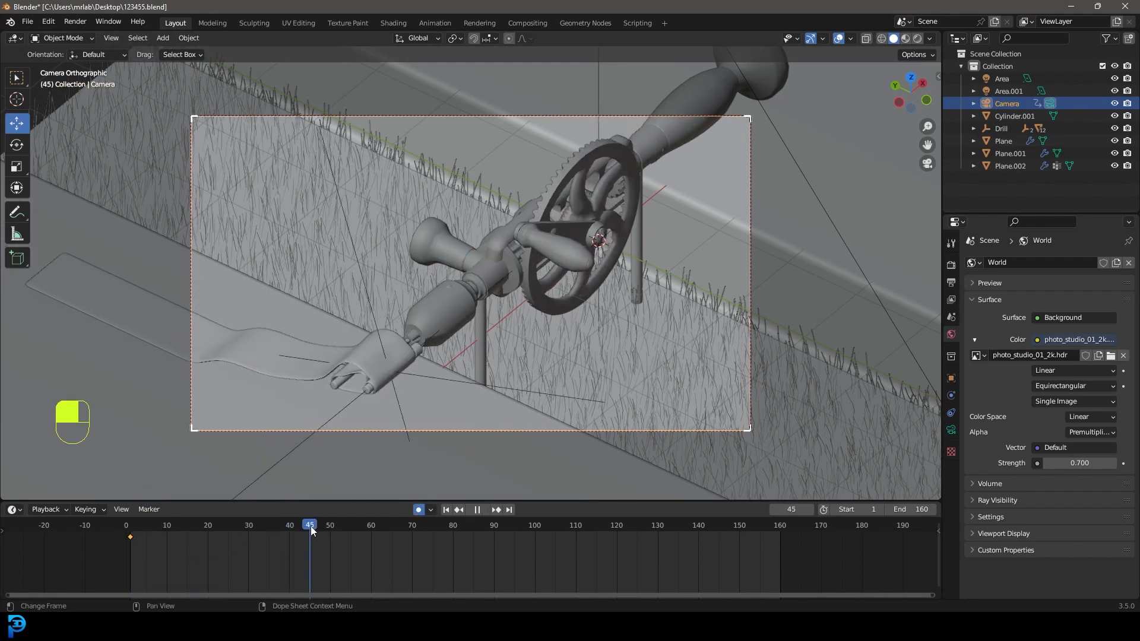
{"action": "key", "text": "space"}
{"action": "key", "text": "g"}
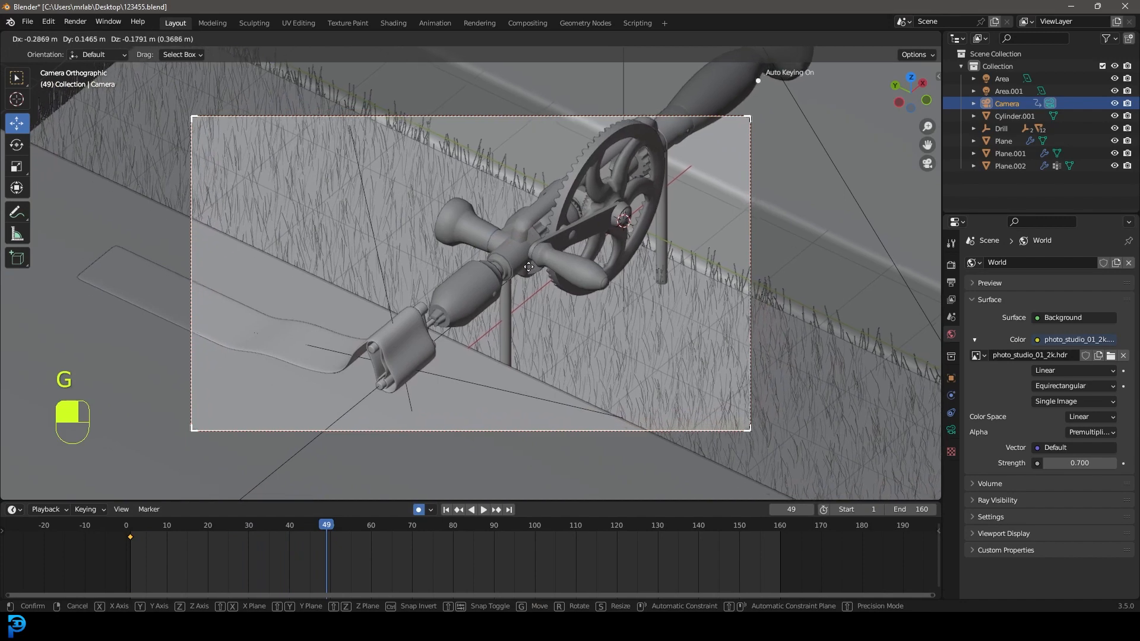
{"action": "left_click", "coordinate": [528, 338]}
Step: Move the camera further towards the rolled cloth at frames 81 and 120, keyframing both positions
{"action": "left_click_drag", "start_coordinate": [386, 526], "coordinate": [618, 541]}
{"action": "key", "text": "g"}
{"action": "left_click", "coordinate": [560, 338]}
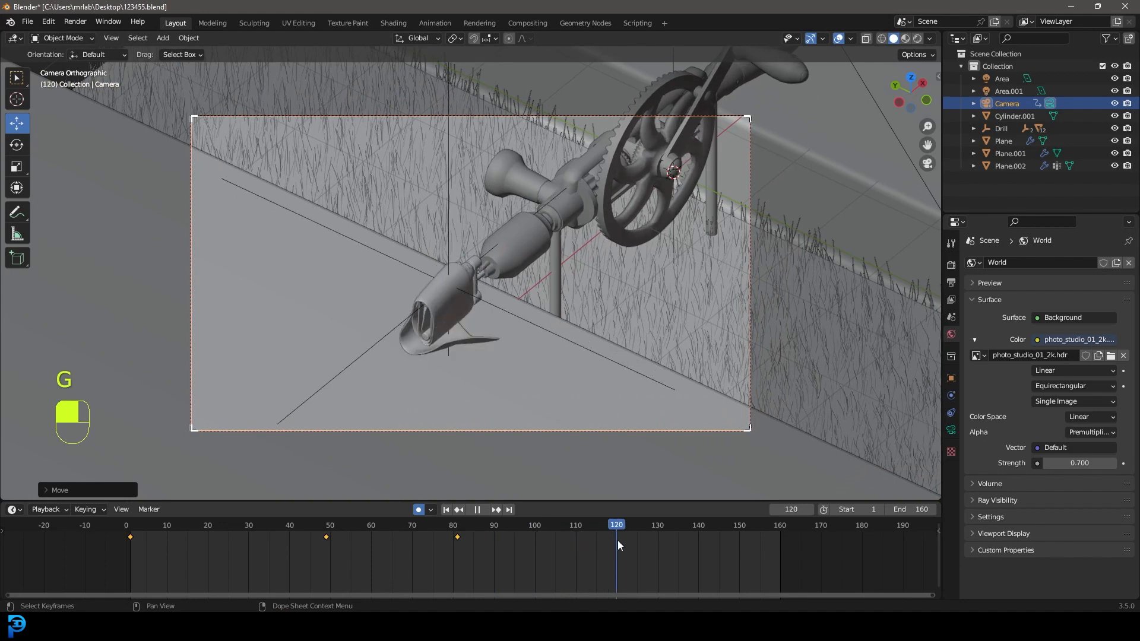
{"action": "key", "text": "g"}
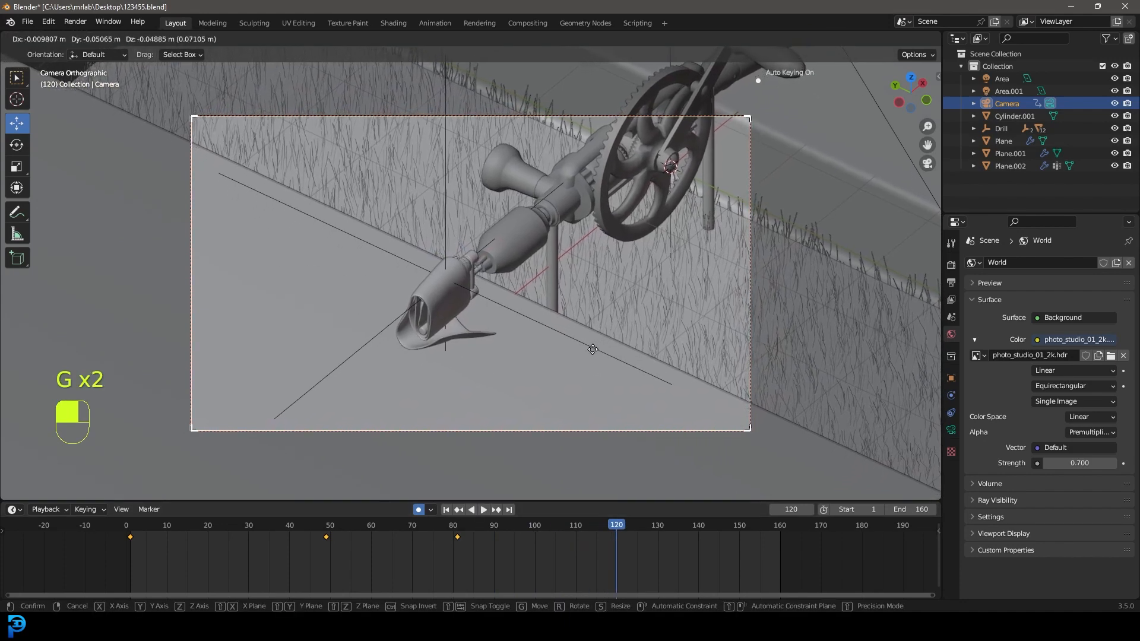
{"action": "left_click", "coordinate": [625, 367]}
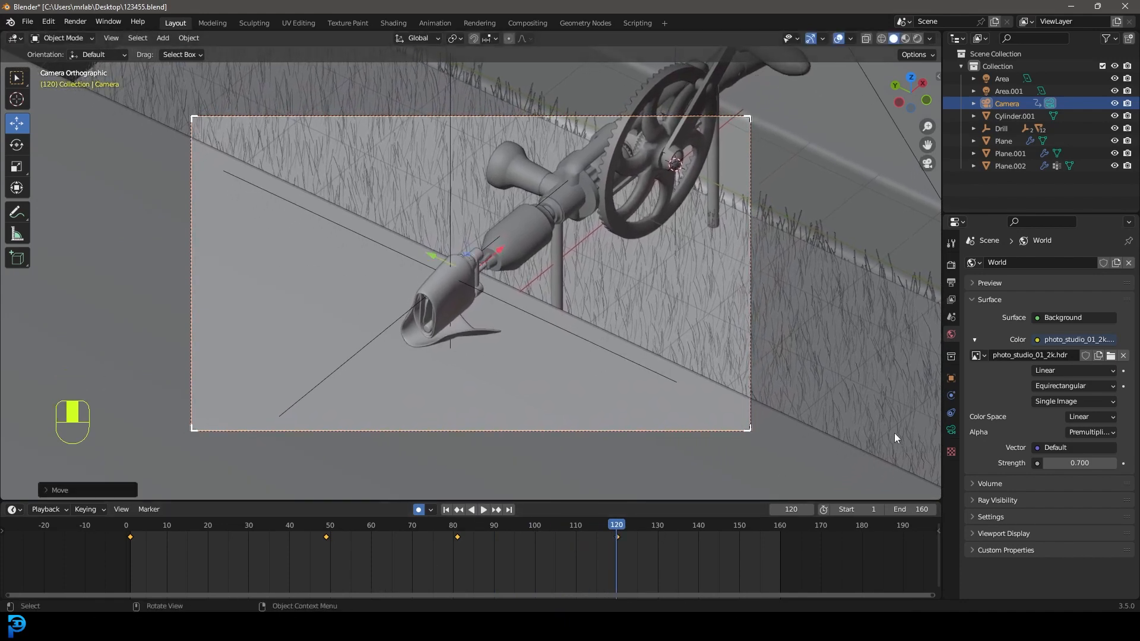
Step: Keyframe the camera's orthographic scale of 6.5 at frame 30
{"action": "left_click", "coordinate": [951, 430]}
{"action": "left_click_drag", "start_coordinate": [627, 529], "coordinate": [251, 553]}
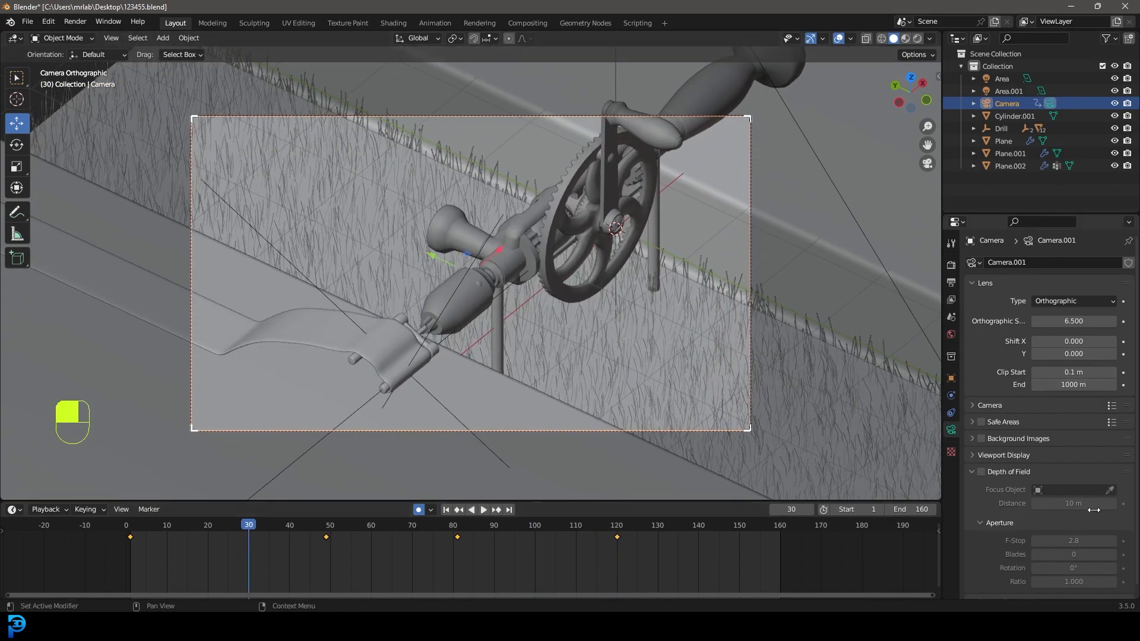
{"action": "left_click", "coordinate": [1124, 322]}
Step: Keyframe the camera's orthographic scale at 4.3 on frame 73 and at 3.4 on frame 130
{"action": "left_click_drag", "start_coordinate": [262, 526], "coordinate": [425, 551]}
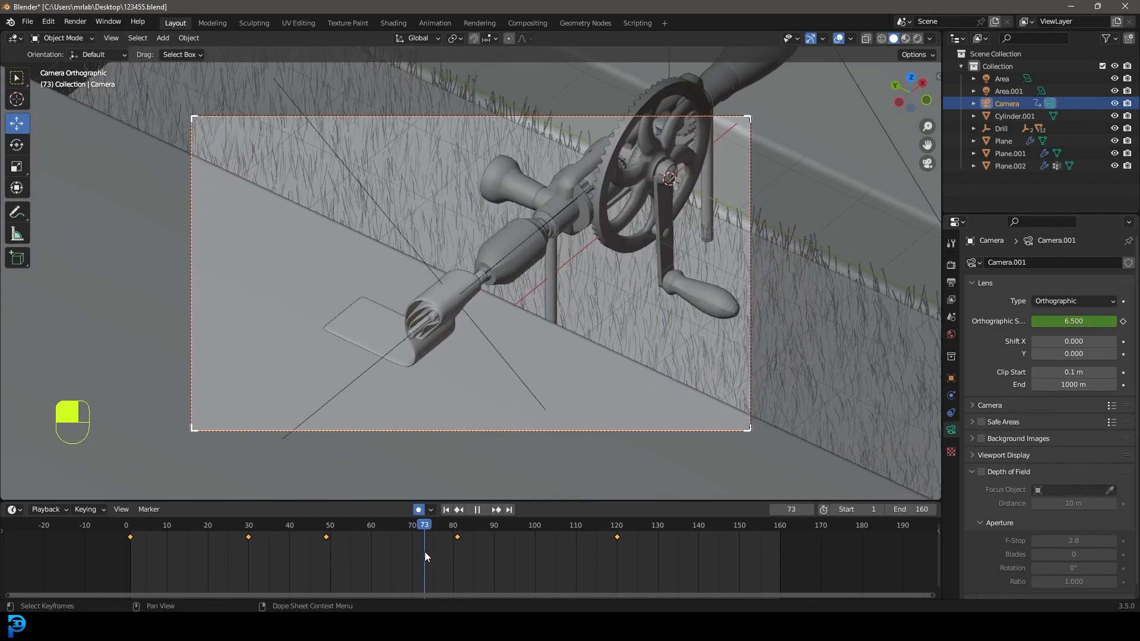
{"action": "left_click_drag", "start_coordinate": [1073, 322], "coordinate": [1036, 322]}
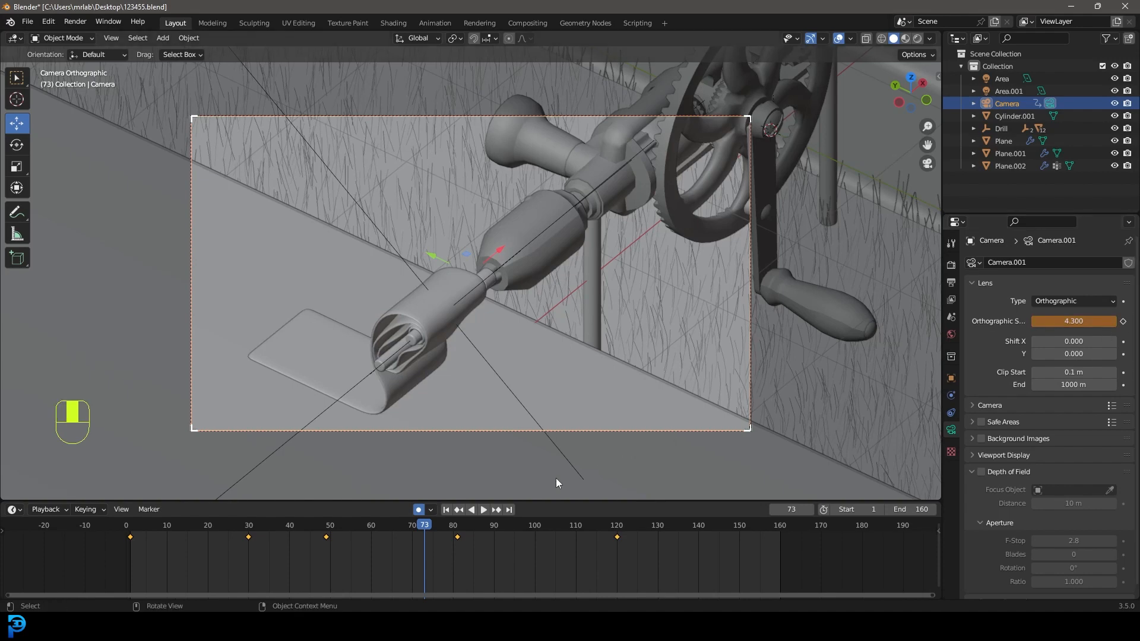
{"action": "left_click", "coordinate": [1123, 321]}
{"action": "left_click_drag", "start_coordinate": [449, 530], "coordinate": [657, 544]}
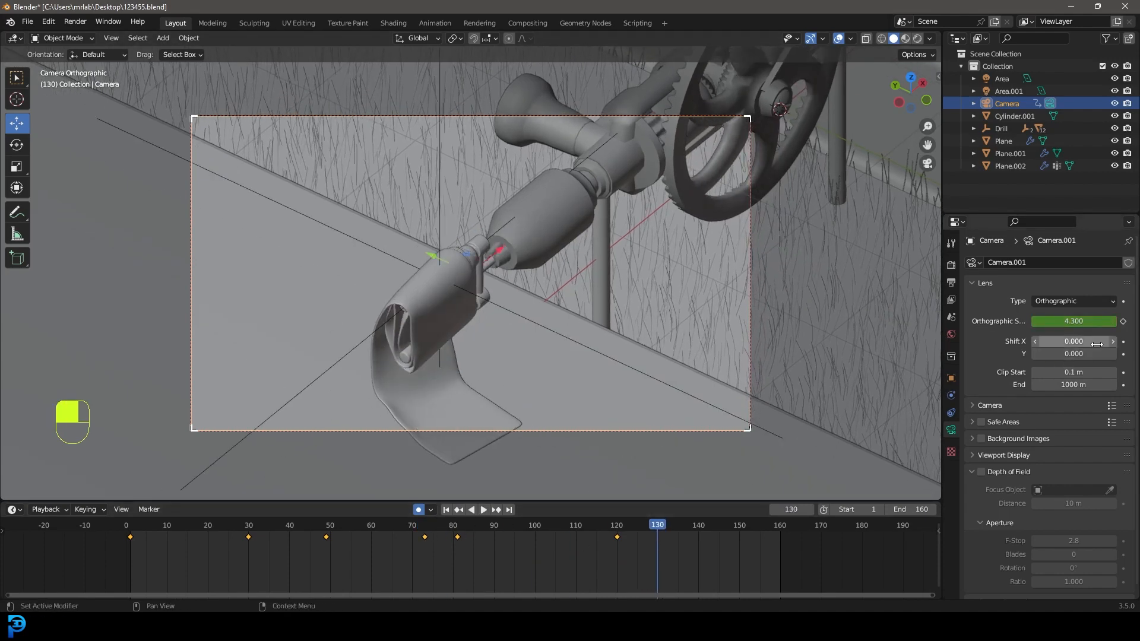
{"action": "left_click_drag", "start_coordinate": [1081, 321], "coordinate": [1060, 322]}
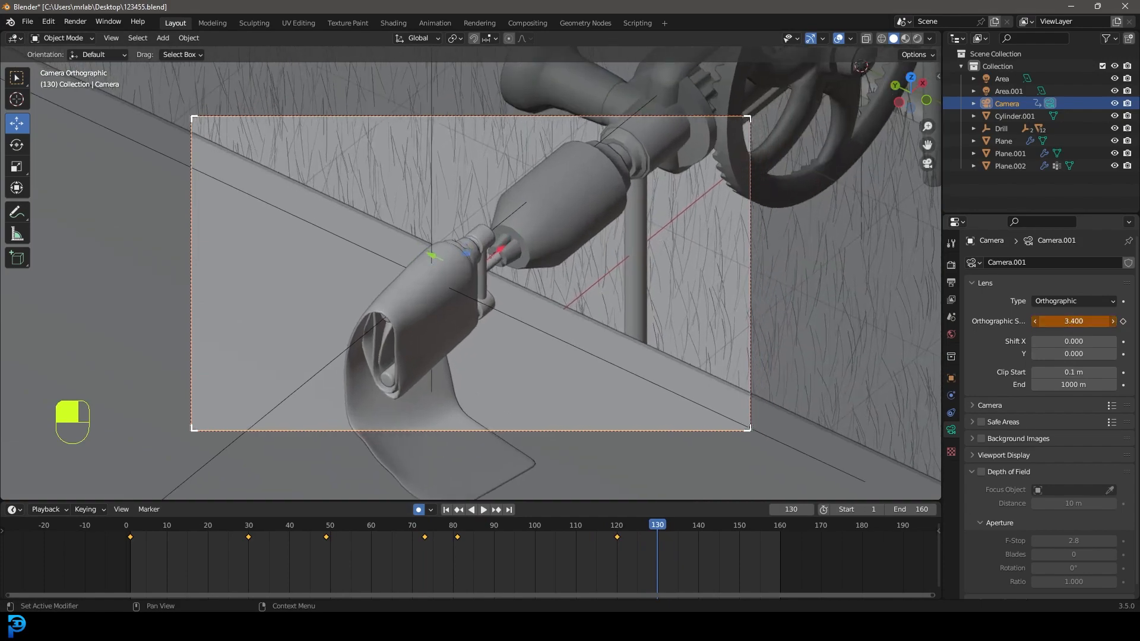
{"action": "left_click", "coordinate": [1123, 321]}
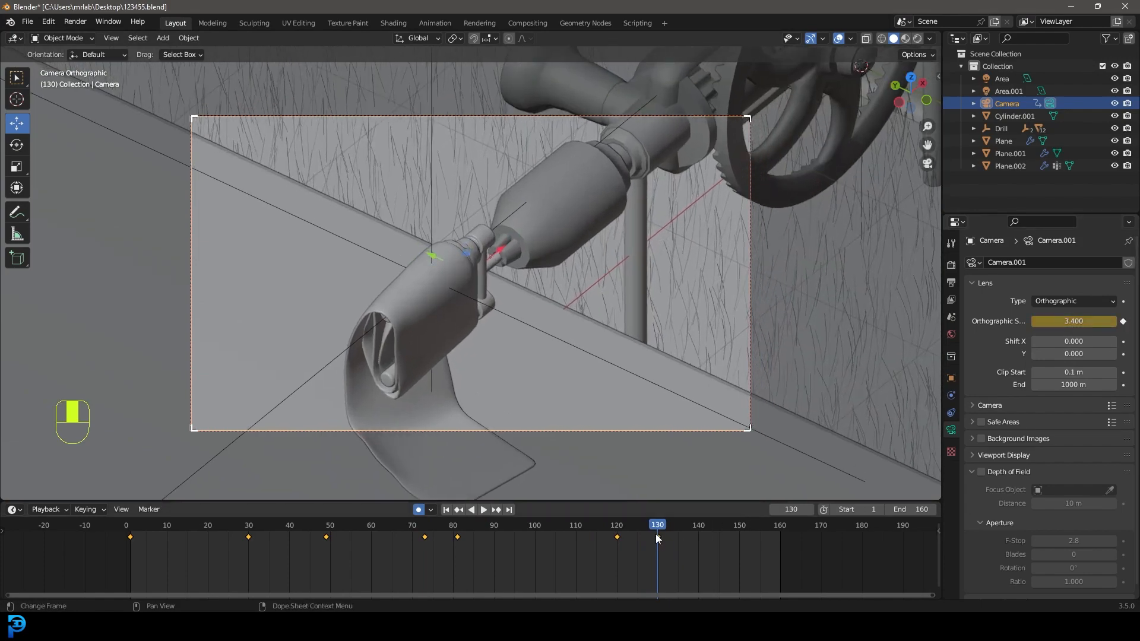
Step: Return to the start of the timeline, disable auto keying and play back the camera animation
{"action": "left_click", "coordinate": [292, 546]}
{"action": "key", "text": "space"}
{"action": "key", "text": "space"}
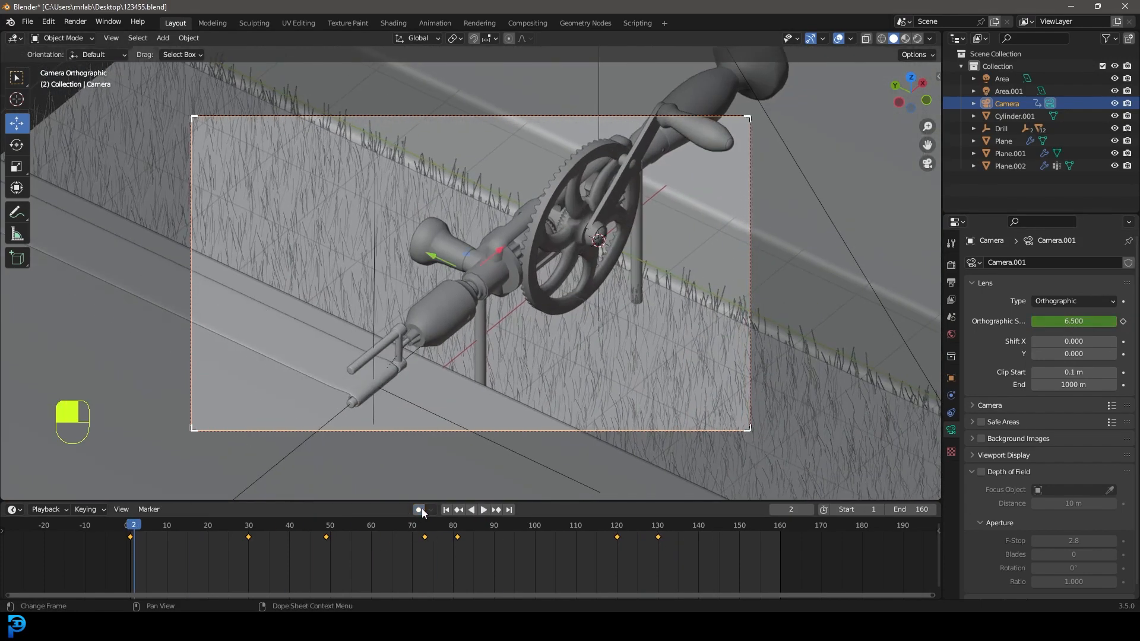
{"action": "key", "text": "space"}
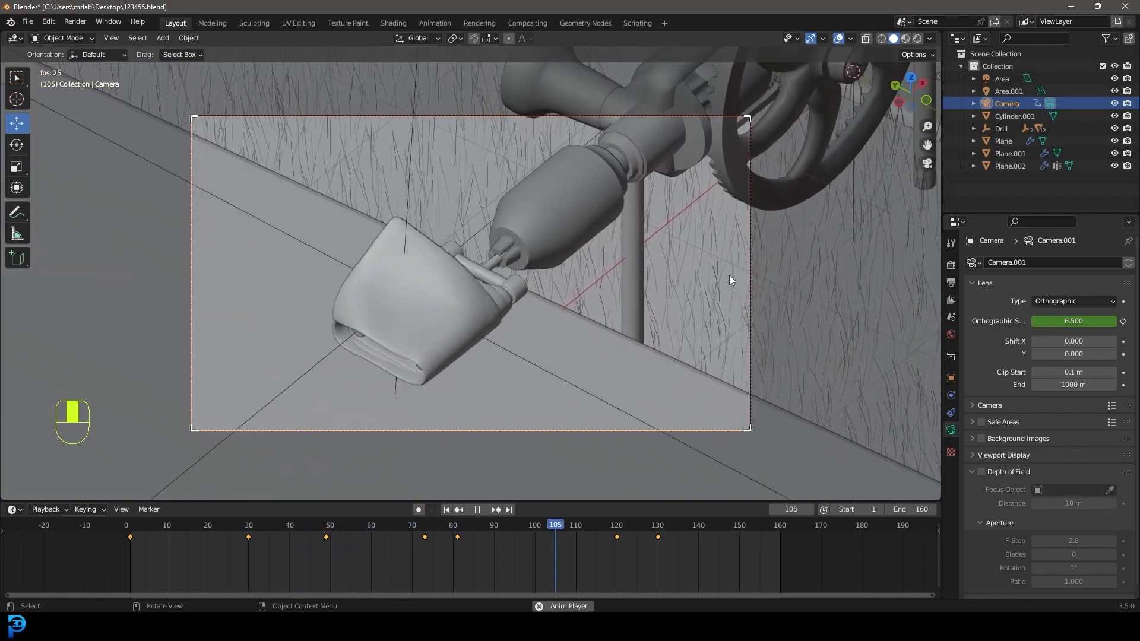
{"action": "key", "text": "space"}
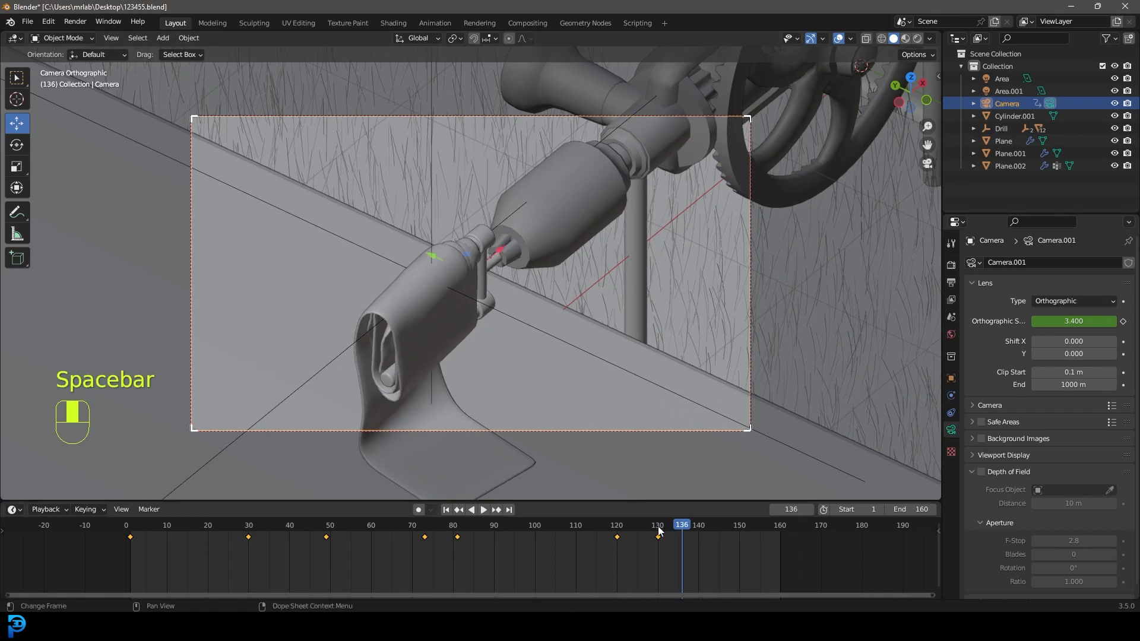
Step: Enable Motion Blur in the render settings and save the file
{"action": "left_click", "coordinate": [951, 264]}
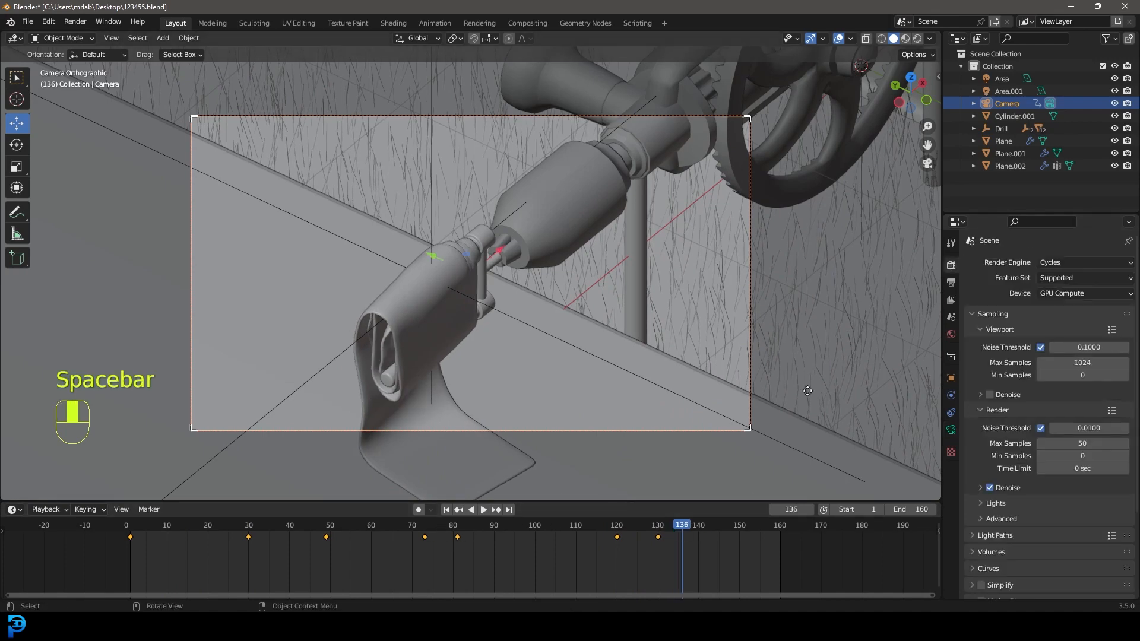
{"action": "scroll", "coordinate": [1042, 368], "scroll_direction": "down", "scroll_amount": 5}
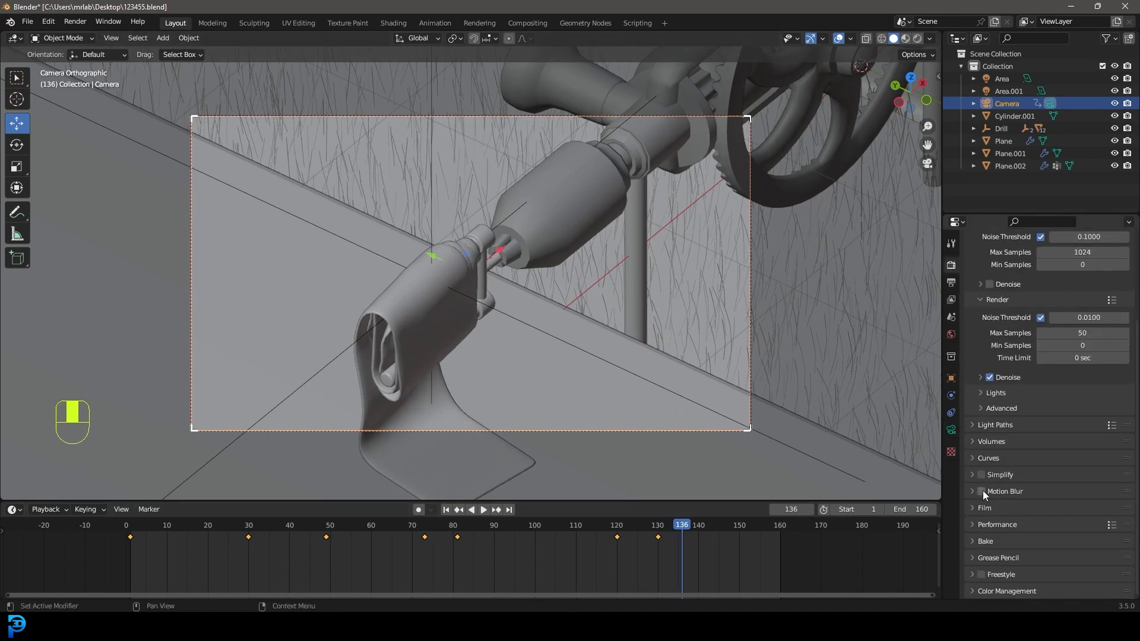
{"action": "key", "text": "ctrl+s"}
{"action": "key", "text": "ctrl+s"}
Step: Render a still image of frame 60, examine it and close the render window
{"action": "left_click_drag", "start_coordinate": [469, 540], "coordinate": [369, 550]}
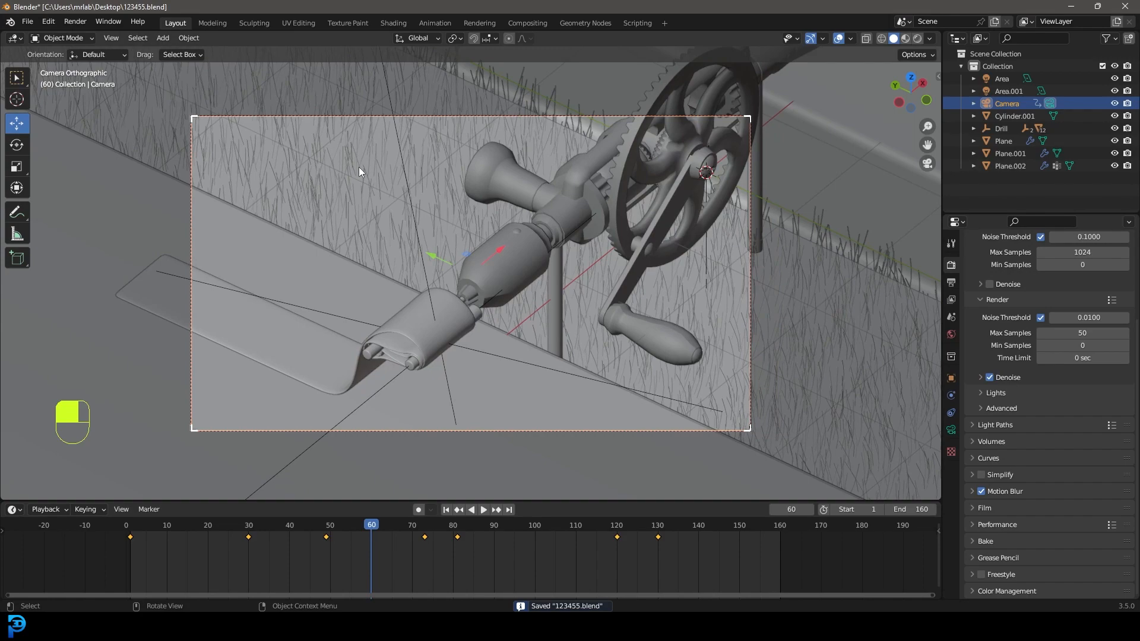
{"action": "left_click", "coordinate": [75, 22]}
{"action": "left_click", "coordinate": [101, 36]}
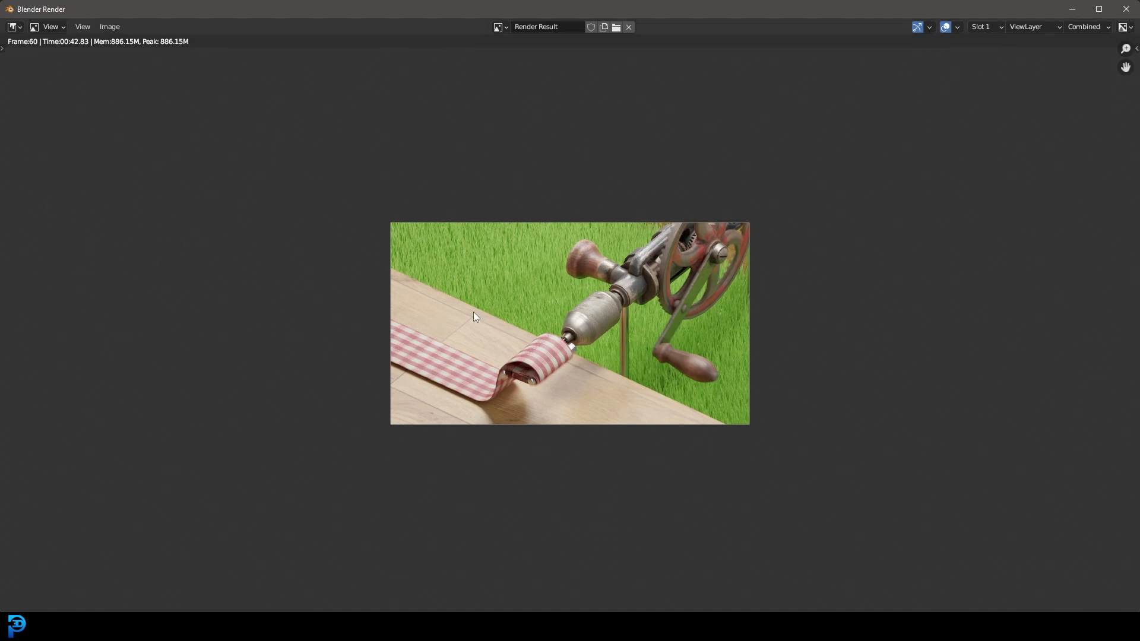
{"action": "scroll", "coordinate": [601, 326], "scroll_direction": "up", "scroll_amount": 3}
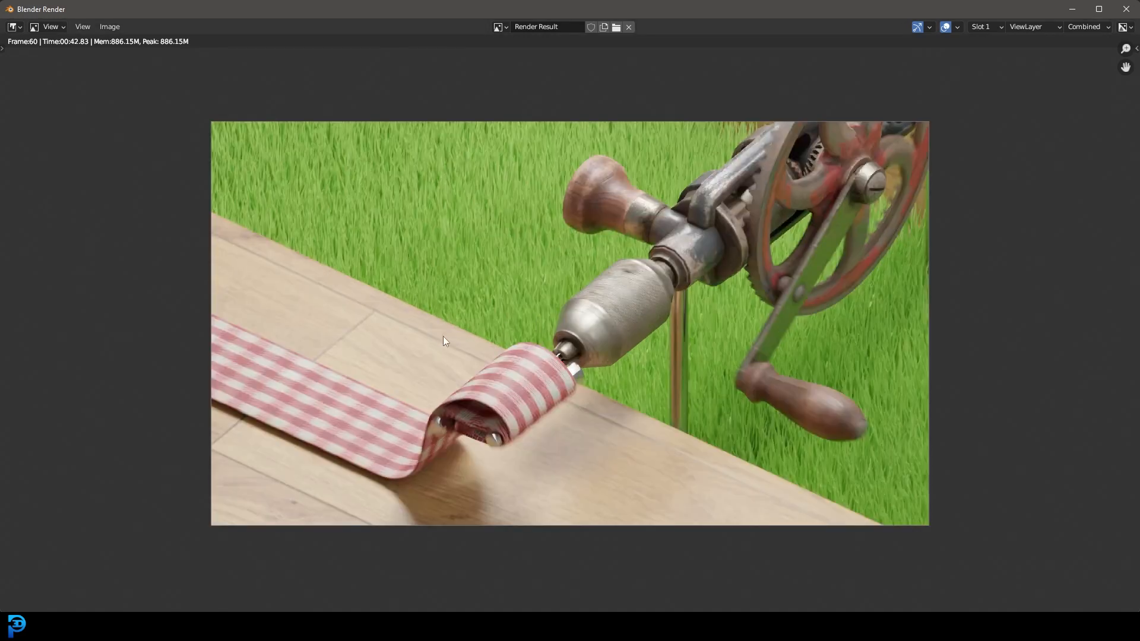
{"action": "left_click", "coordinate": [1127, 9]}
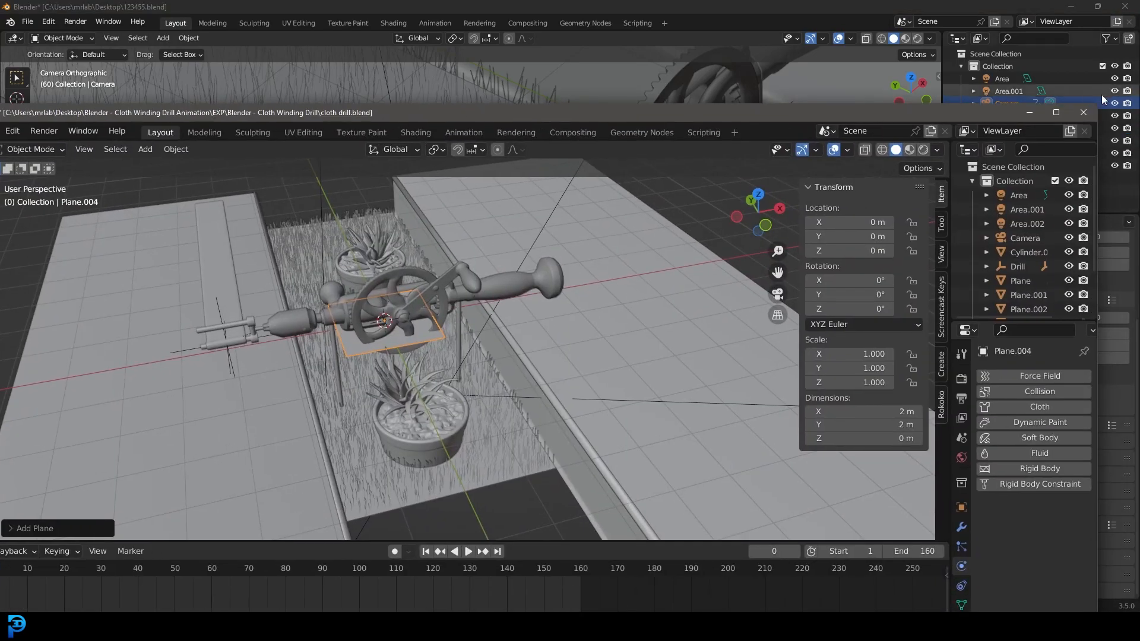
Step: Switch to the maximized Blender window with cloth drill.blend and undo the added plane
{"action": "left_click", "coordinate": [1057, 113]}
{"action": "middle_click_drag", "start_coordinate": [344, 281], "coordinate": [424, 283]}
{"action": "scroll", "coordinate": [424, 284], "scroll_direction": "up", "scroll_amount": 3}
{"action": "scroll", "coordinate": [379, 294], "scroll_direction": "down", "scroll_amount": 2}
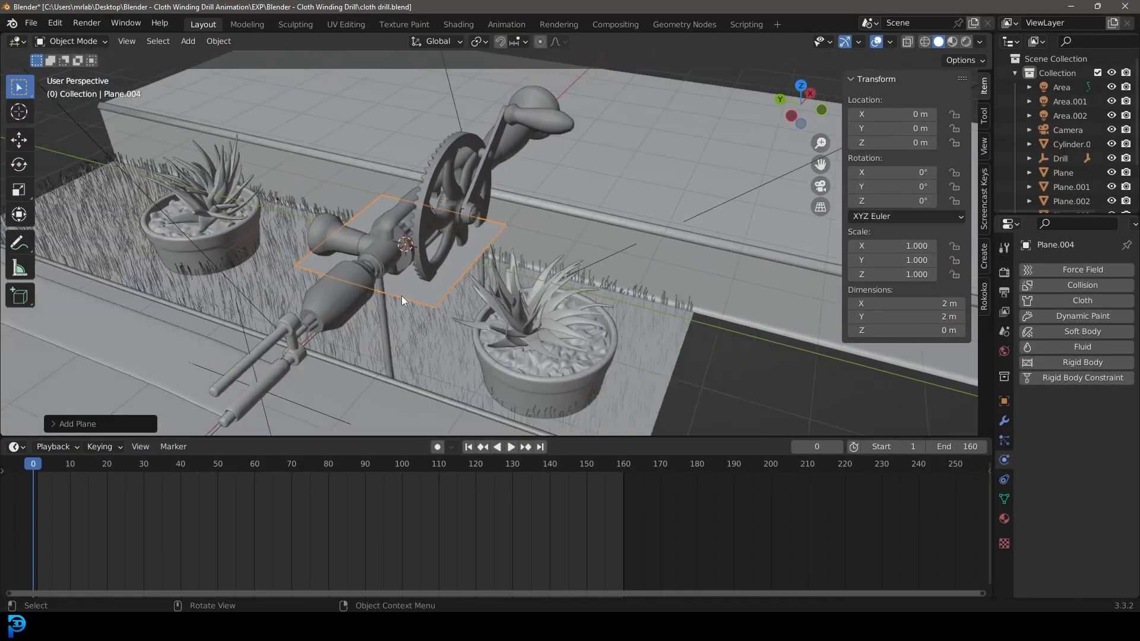
{"action": "key", "text": "ctrl+z"}
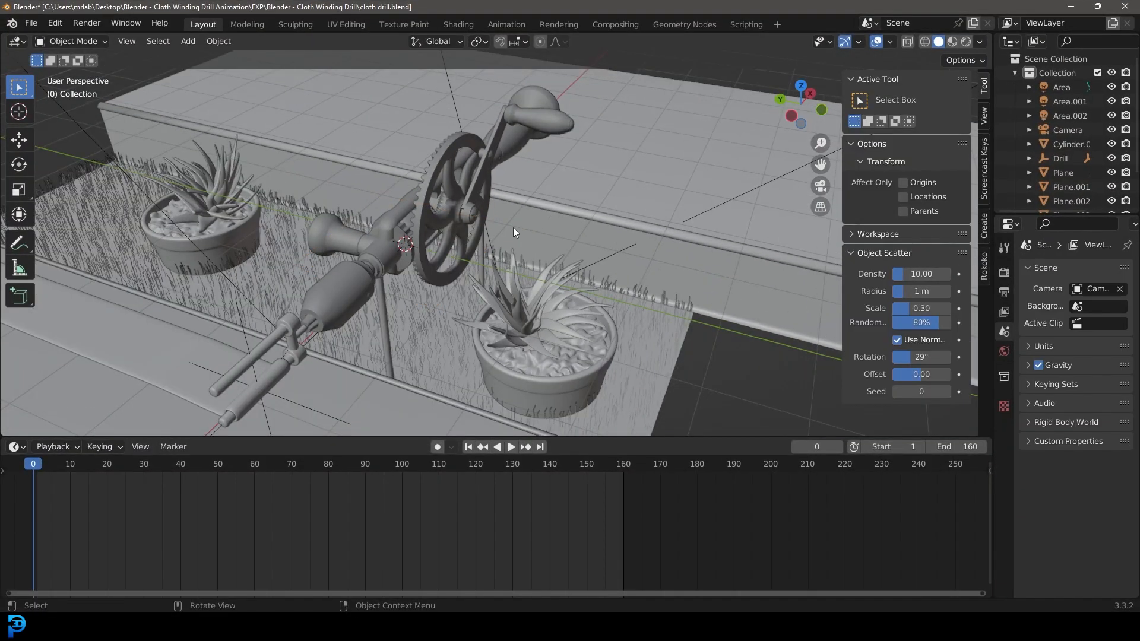
Step: Inspect the edge rails along the grass gap and the front potted plant
{"action": "left_click", "coordinate": [544, 206]}
{"action": "middle_click_drag", "start_coordinate": [547, 205], "coordinate": [532, 212]}
{"action": "scroll", "coordinate": [595, 186], "scroll_direction": "up", "scroll_amount": 3}
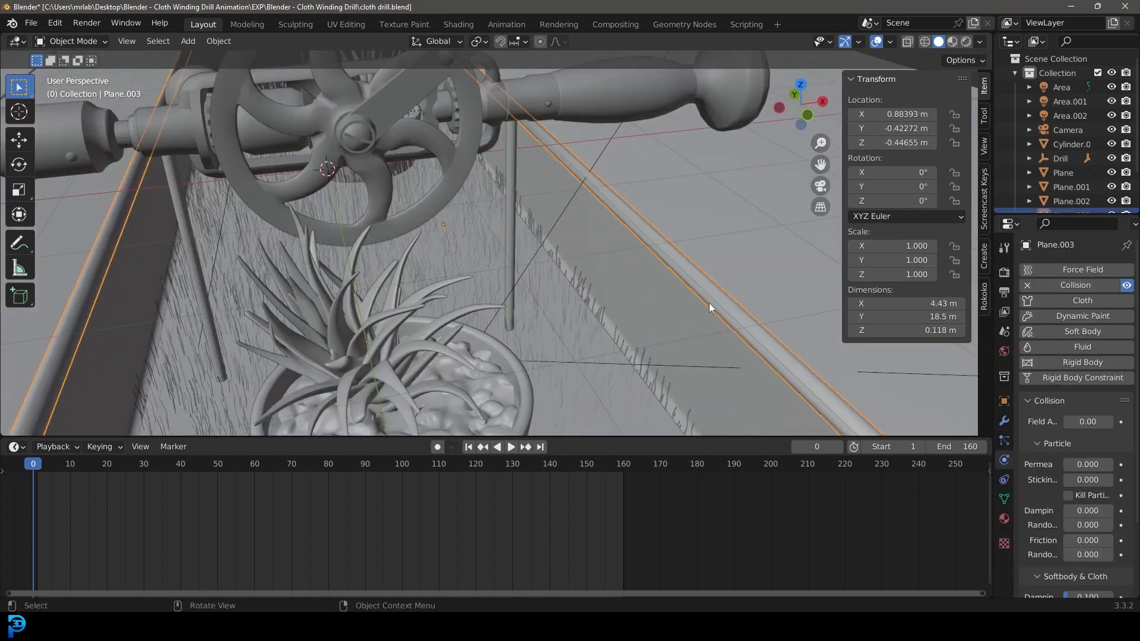
{"action": "scroll", "coordinate": [706, 299], "scroll_direction": "down", "scroll_amount": 4}
{"action": "middle_click_drag", "start_coordinate": [298, 233], "coordinate": [360, 221]}
{"action": "left_click", "coordinate": [538, 315]}
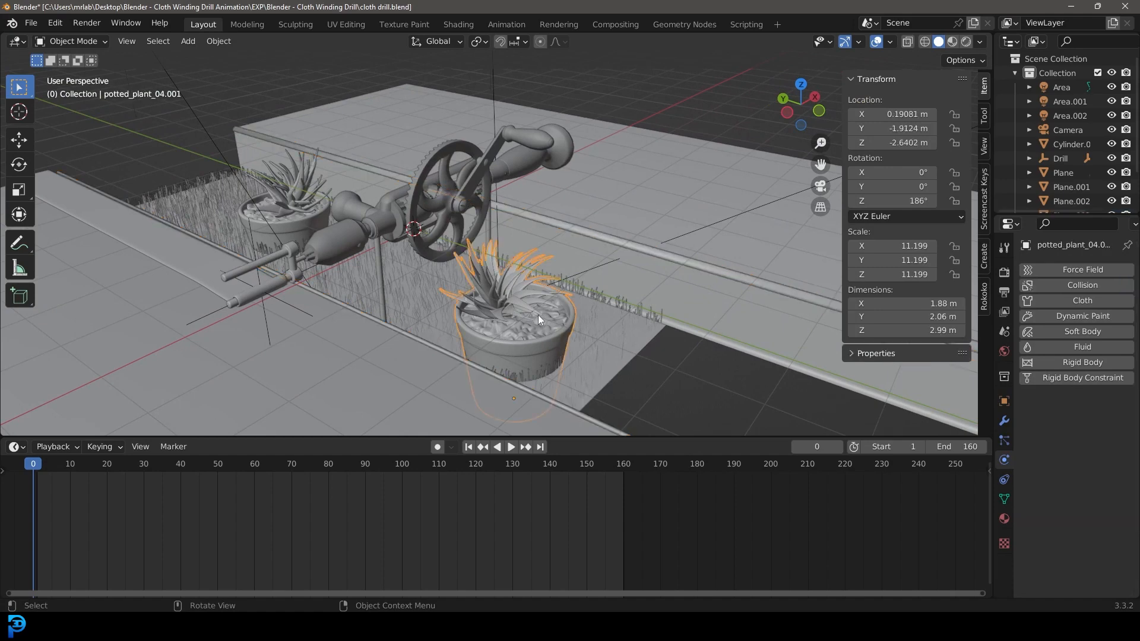
Step: Preview the potted-plant scene through the camera in Rendered shading and return to Solid shading
{"action": "key", "text": "KP_0"}
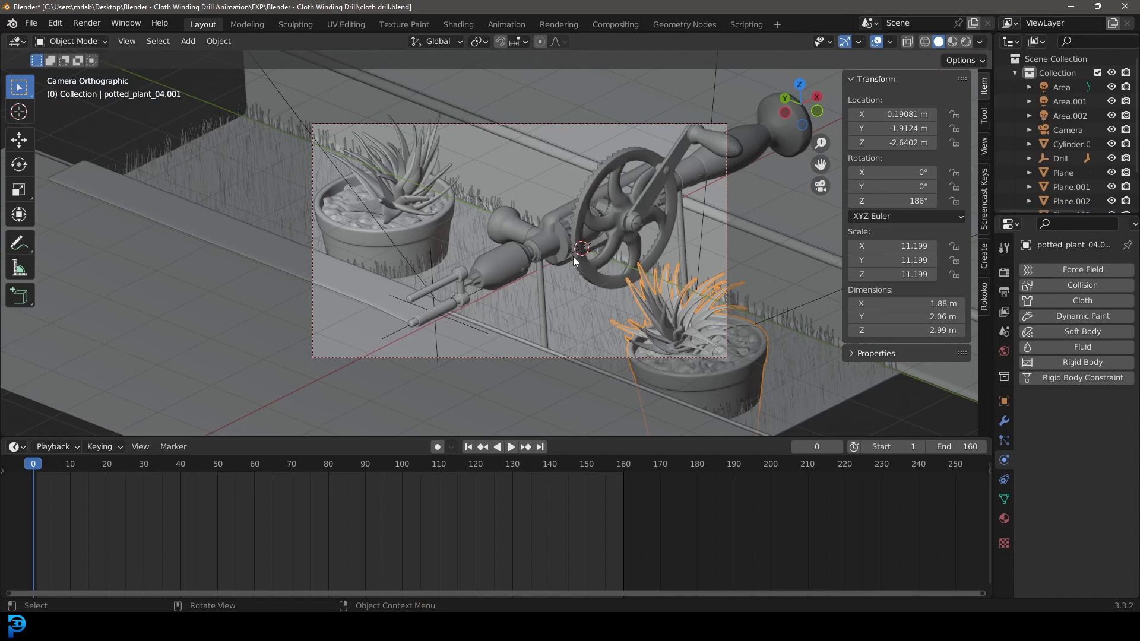
{"action": "scroll", "coordinate": [573, 257], "scroll_direction": "up", "scroll_amount": 1}
{"action": "key", "text": "z"}
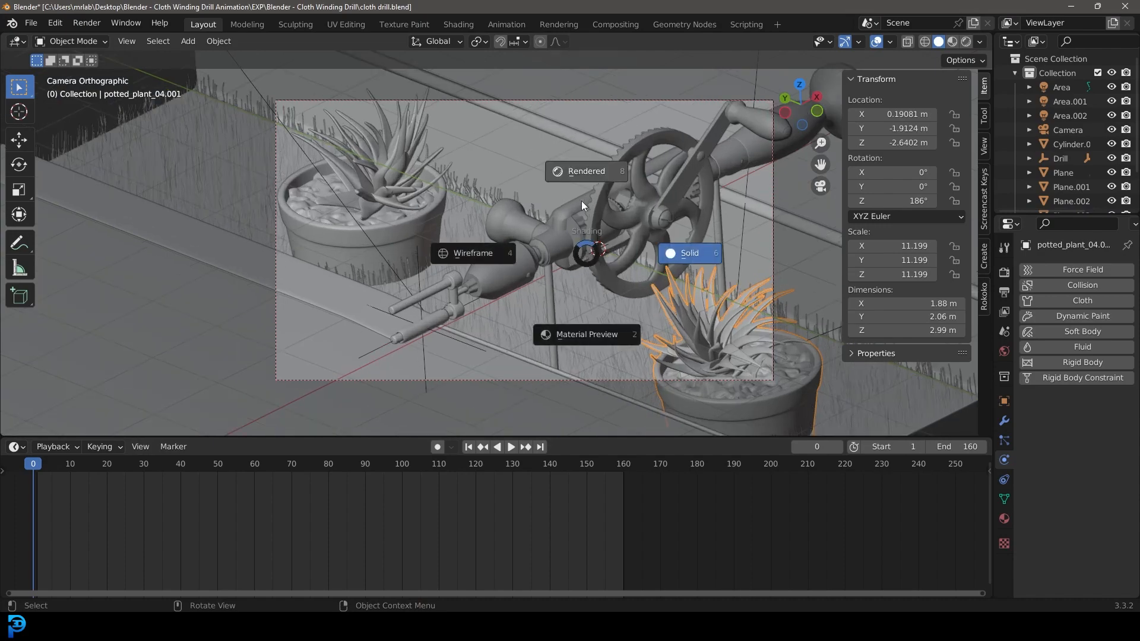
{"action": "left_click", "coordinate": [582, 200]}
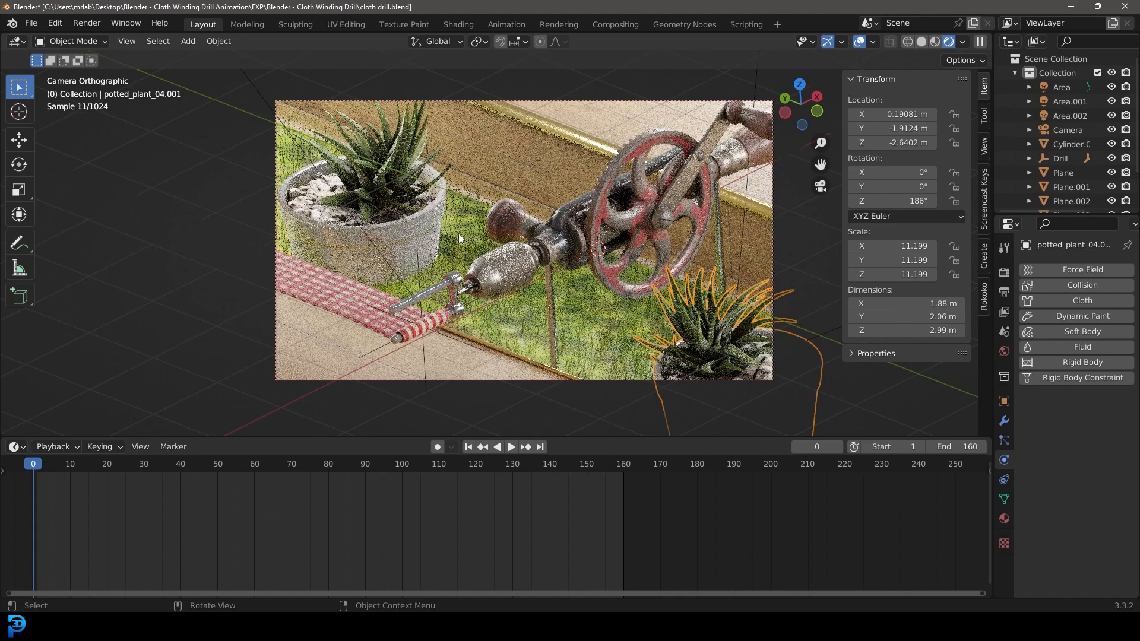
{"action": "key", "text": "z"}
{"action": "left_click", "coordinate": [682, 202]}
Step: Enlarge the 3D viewport by shrinking the timeline, with the camera view centred on the drill
{"action": "scroll", "coordinate": [724, 215], "scroll_direction": "up", "scroll_amount": 3}
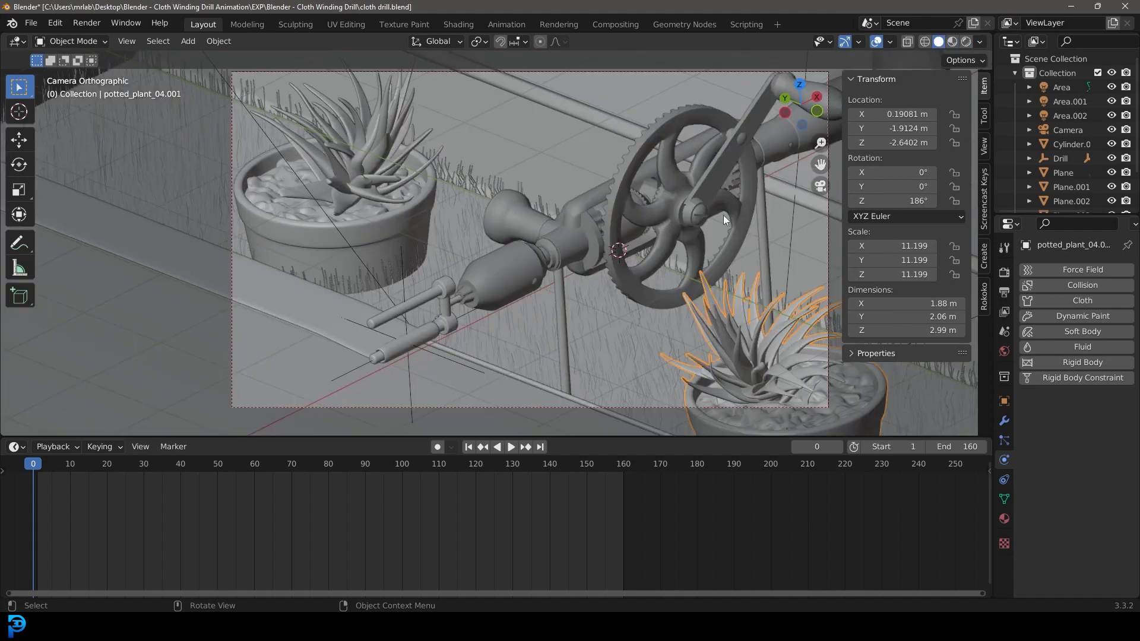
{"action": "middle_click_drag", "start_coordinate": [689, 234], "coordinate": [594, 240], "text": "shift"}
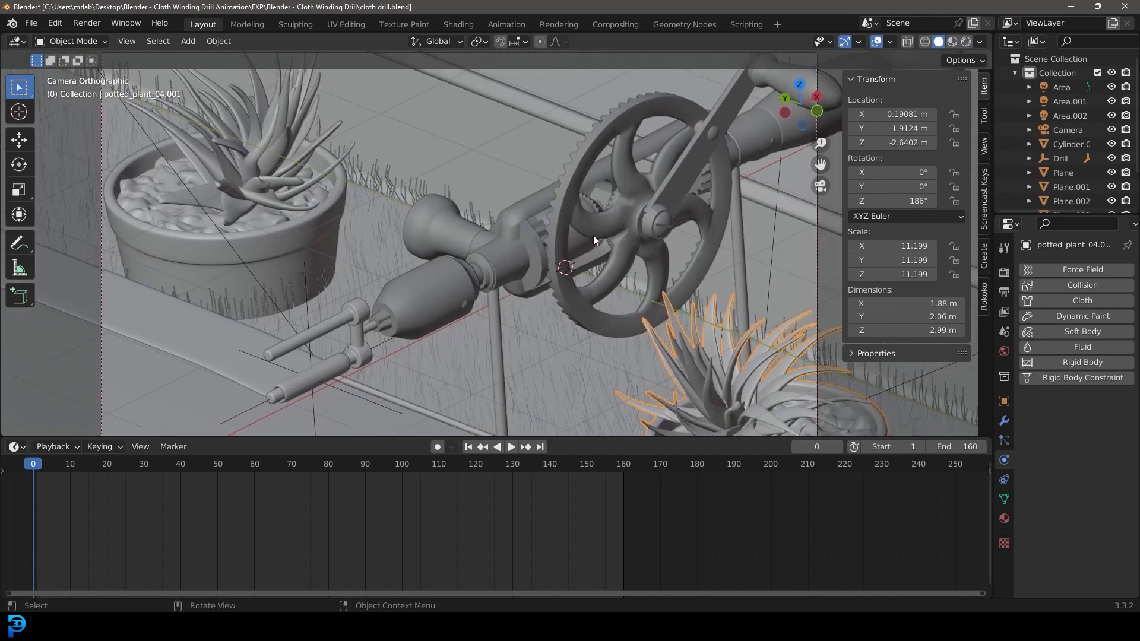
{"action": "left_click_drag", "start_coordinate": [600, 438], "coordinate": [606, 512]}
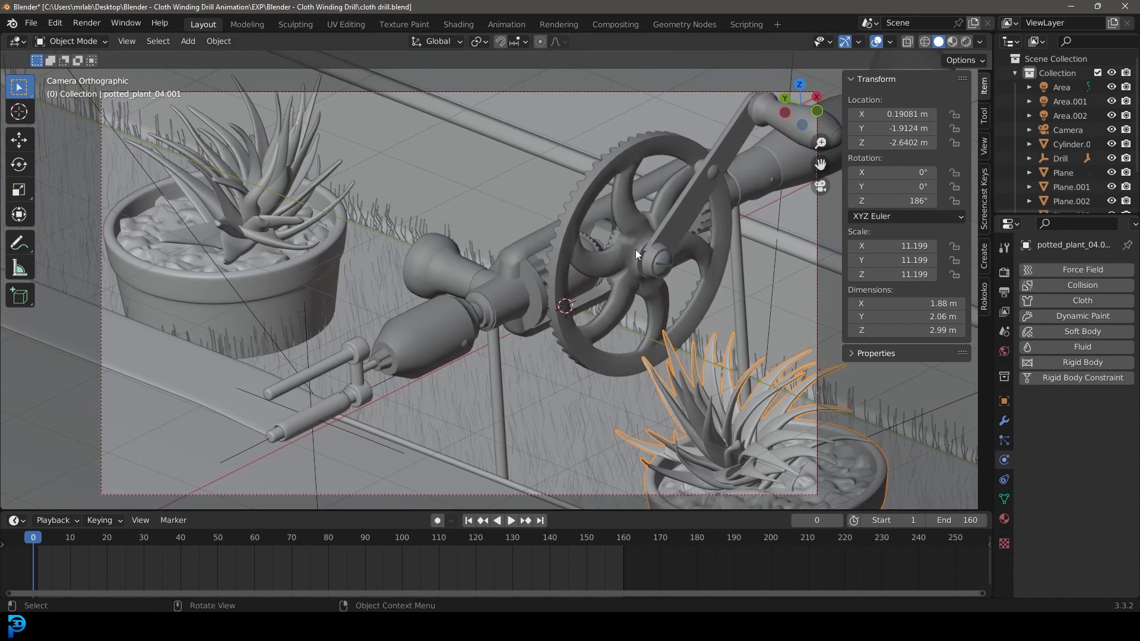